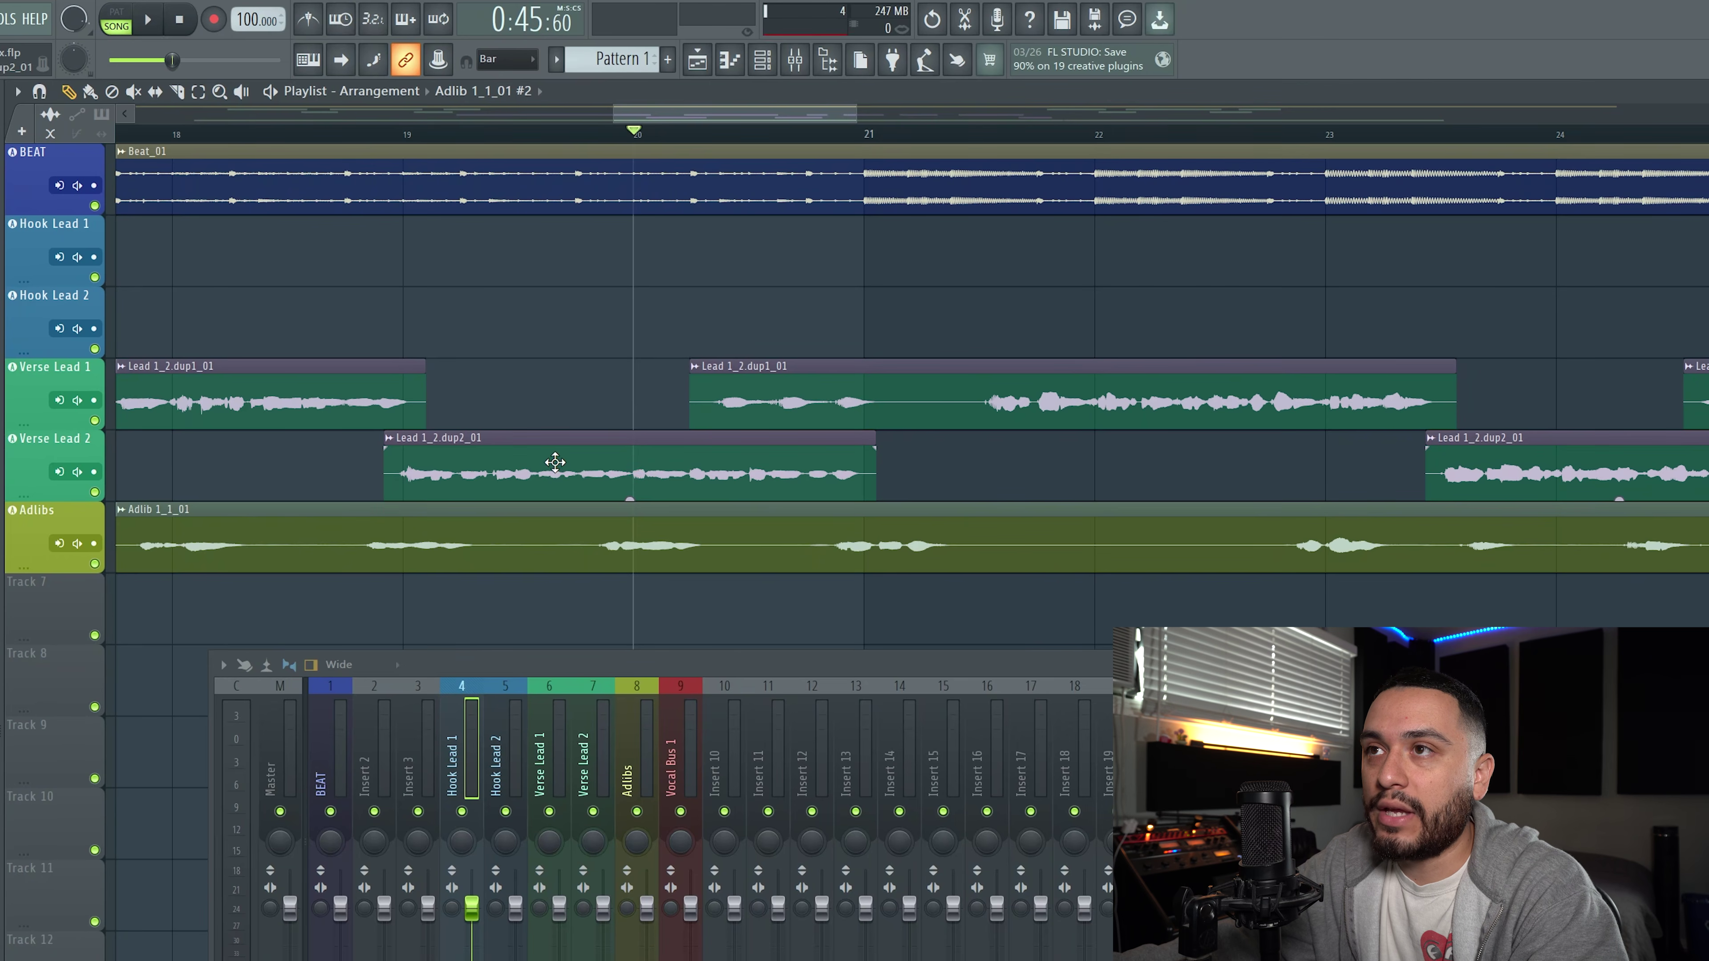
Examine the overlapping lead clips on Verse Lead 1 and Verse Lead 2, and check the Pitcher effect on Hook Lead 1
left_click_drag(934, 476, 704, 473)
left_click_drag(637, 399, 913, 397)
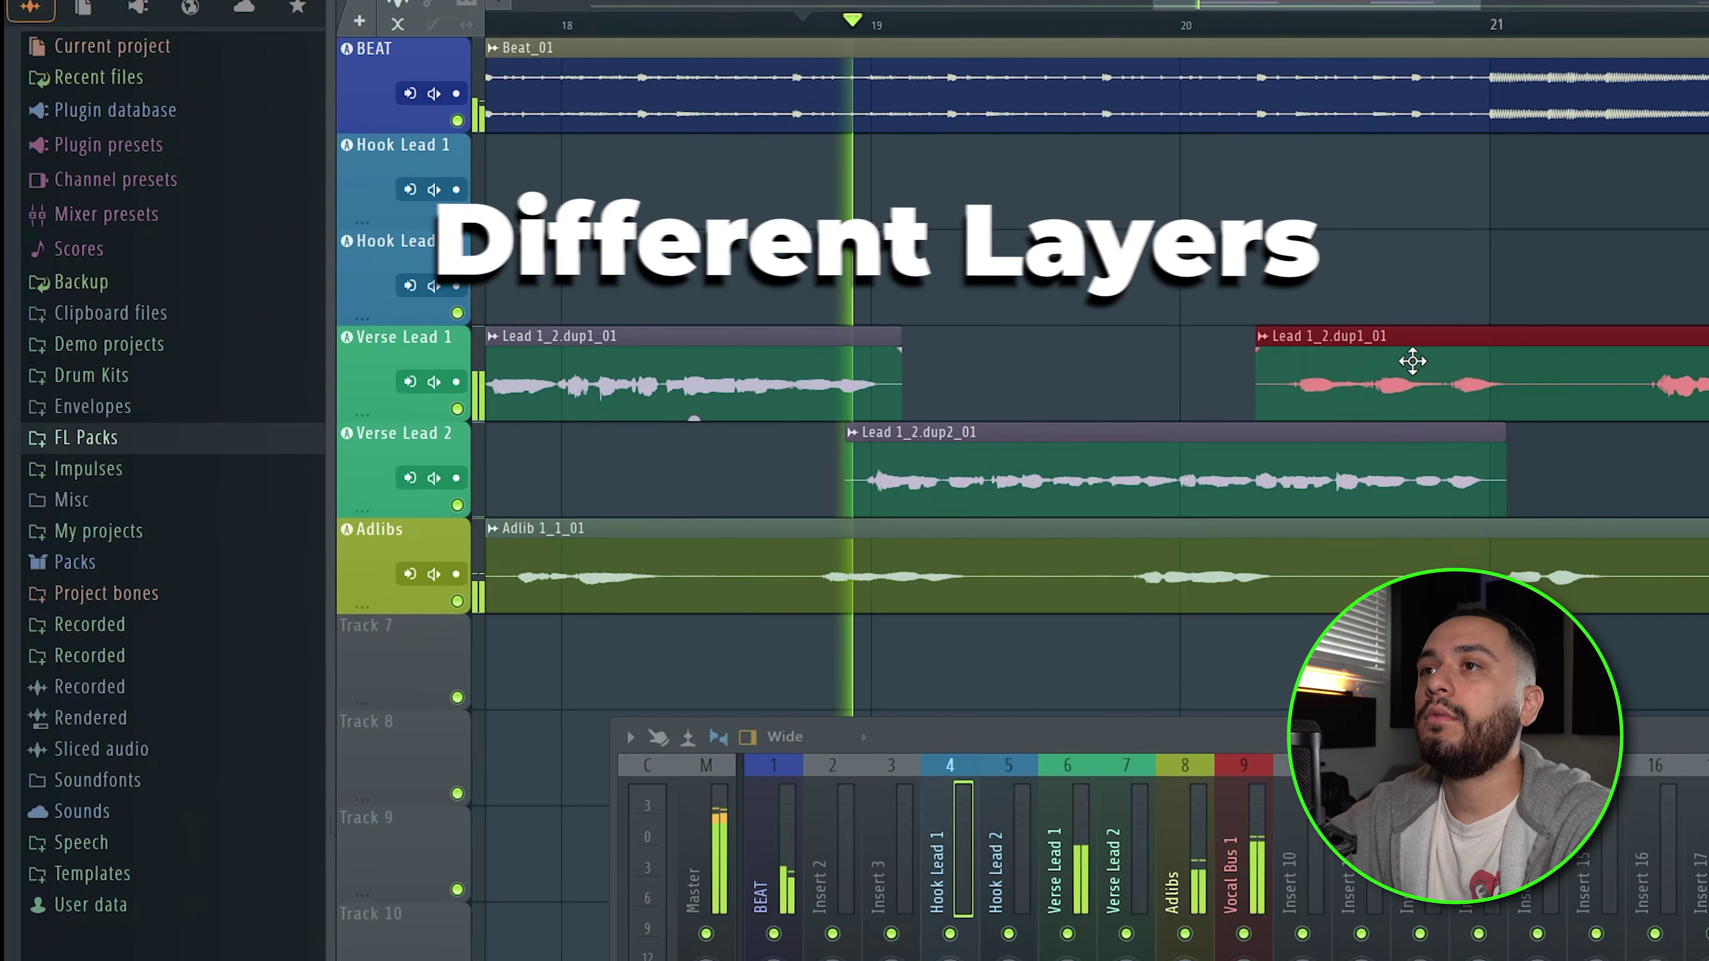
left_click(1450, 254, "ctrl")
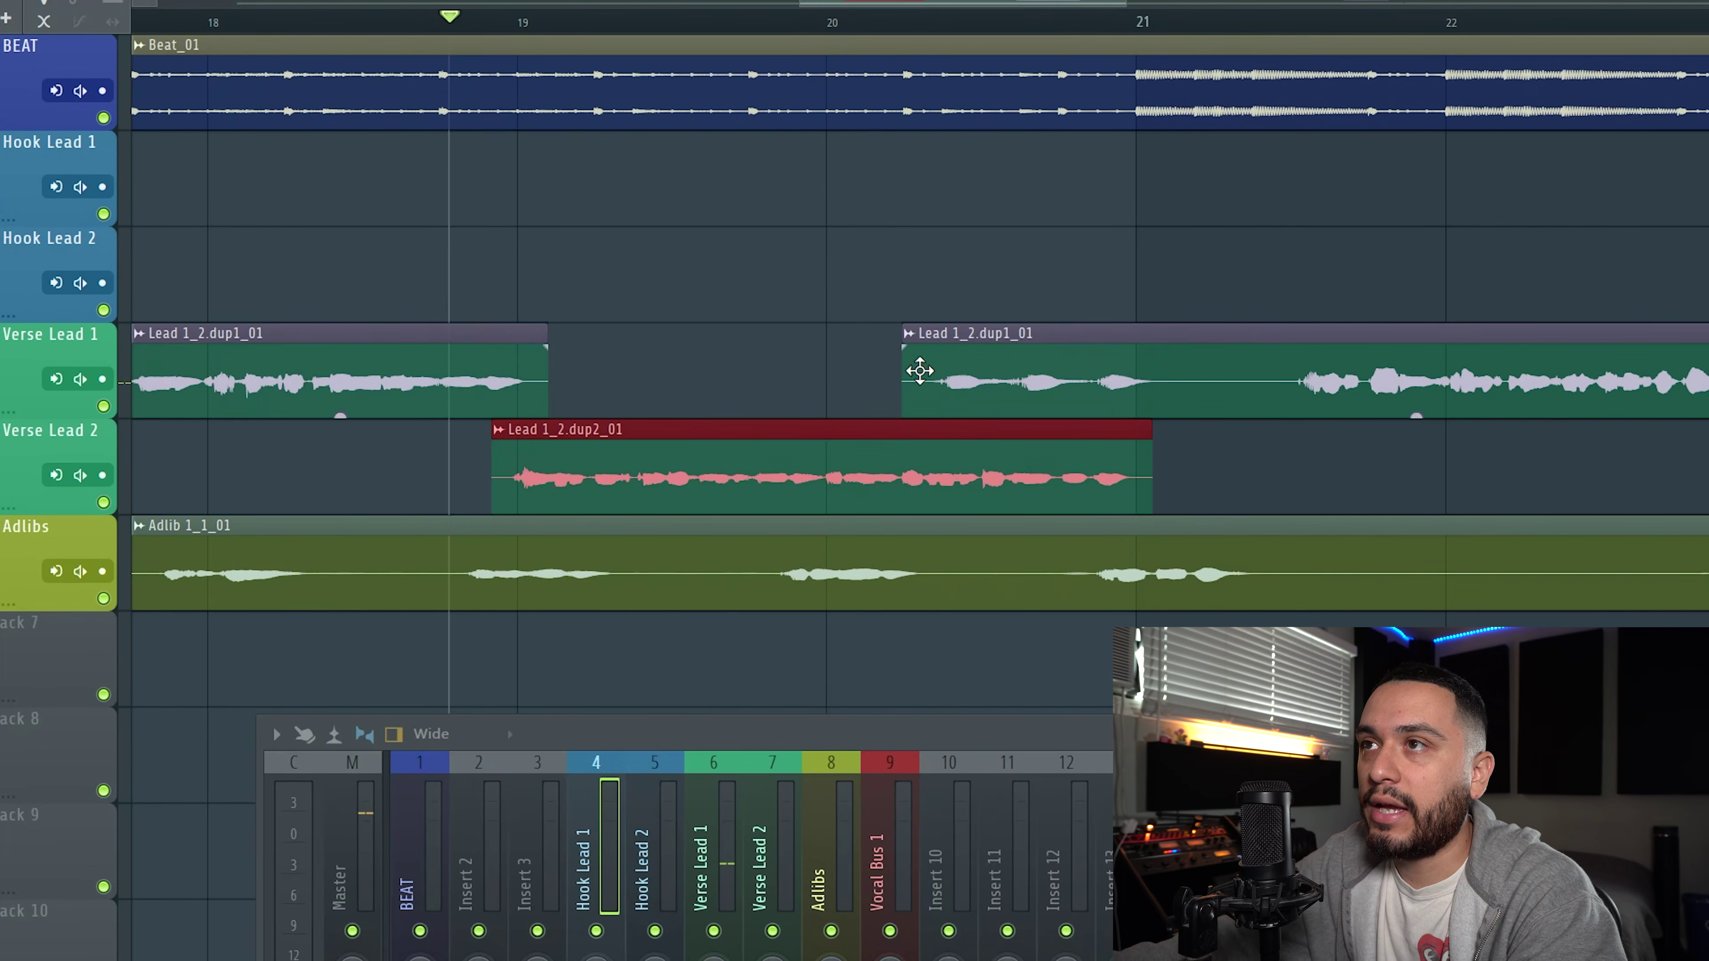
left_click(916, 370)
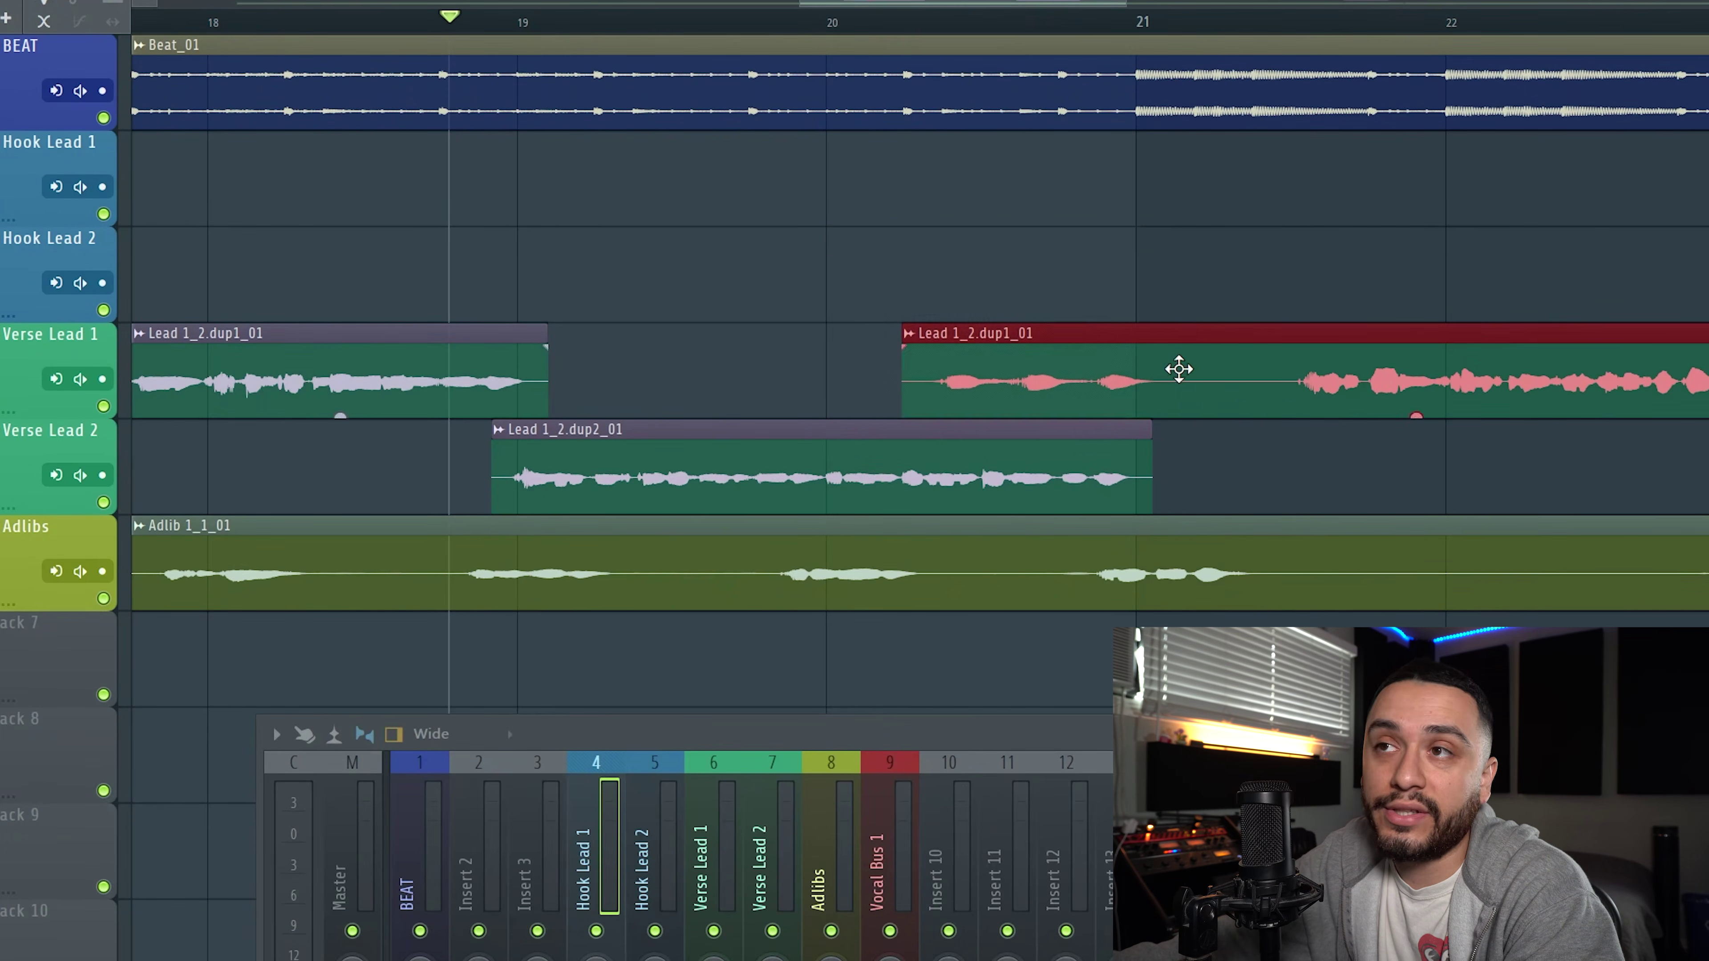
left_click_drag(717, 646, 1309, 611)
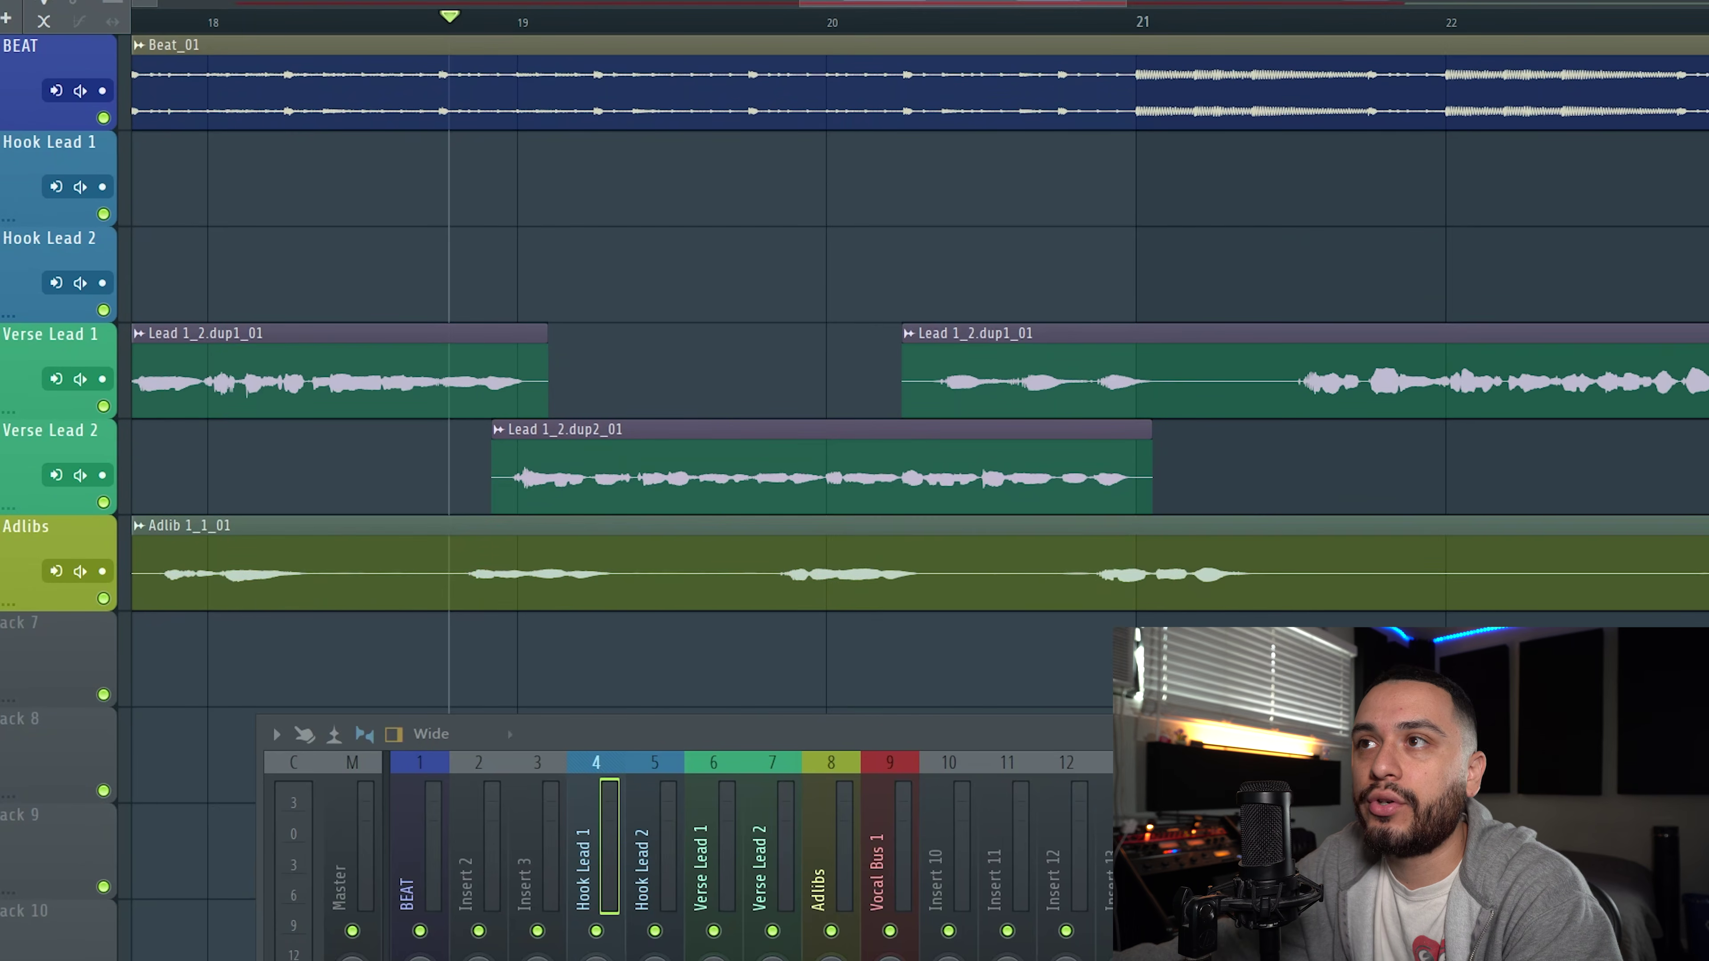
left_click_drag(895, 700, 1232, 368)
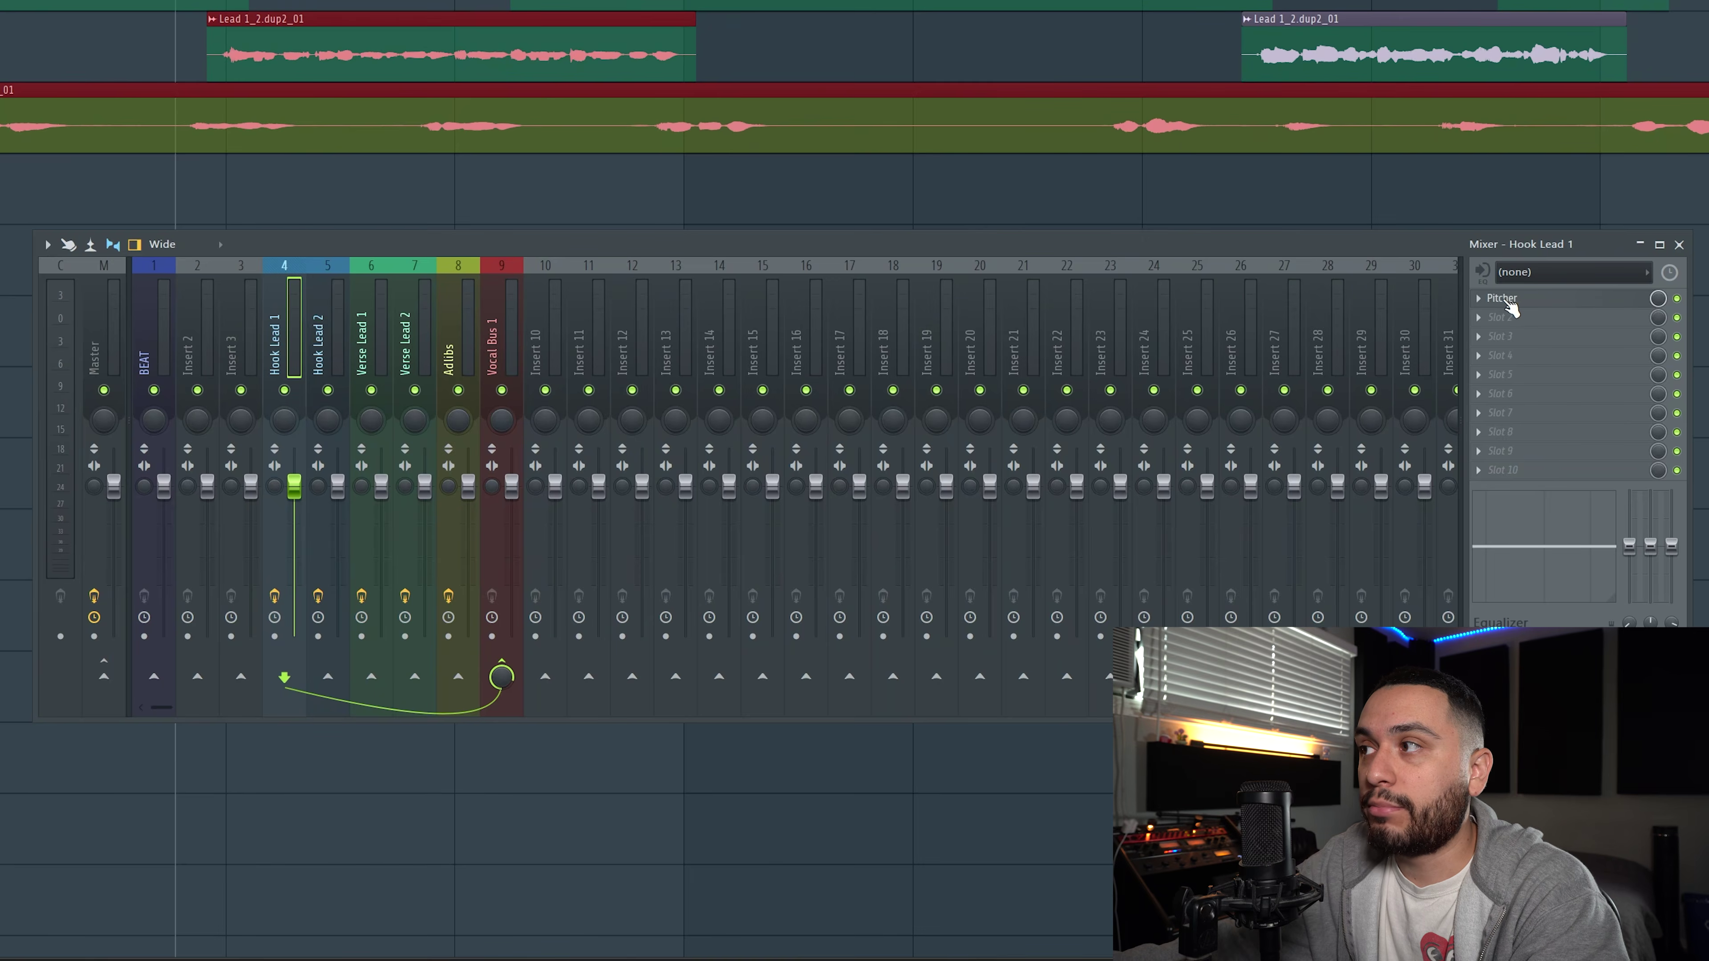
left_click(1507, 300)
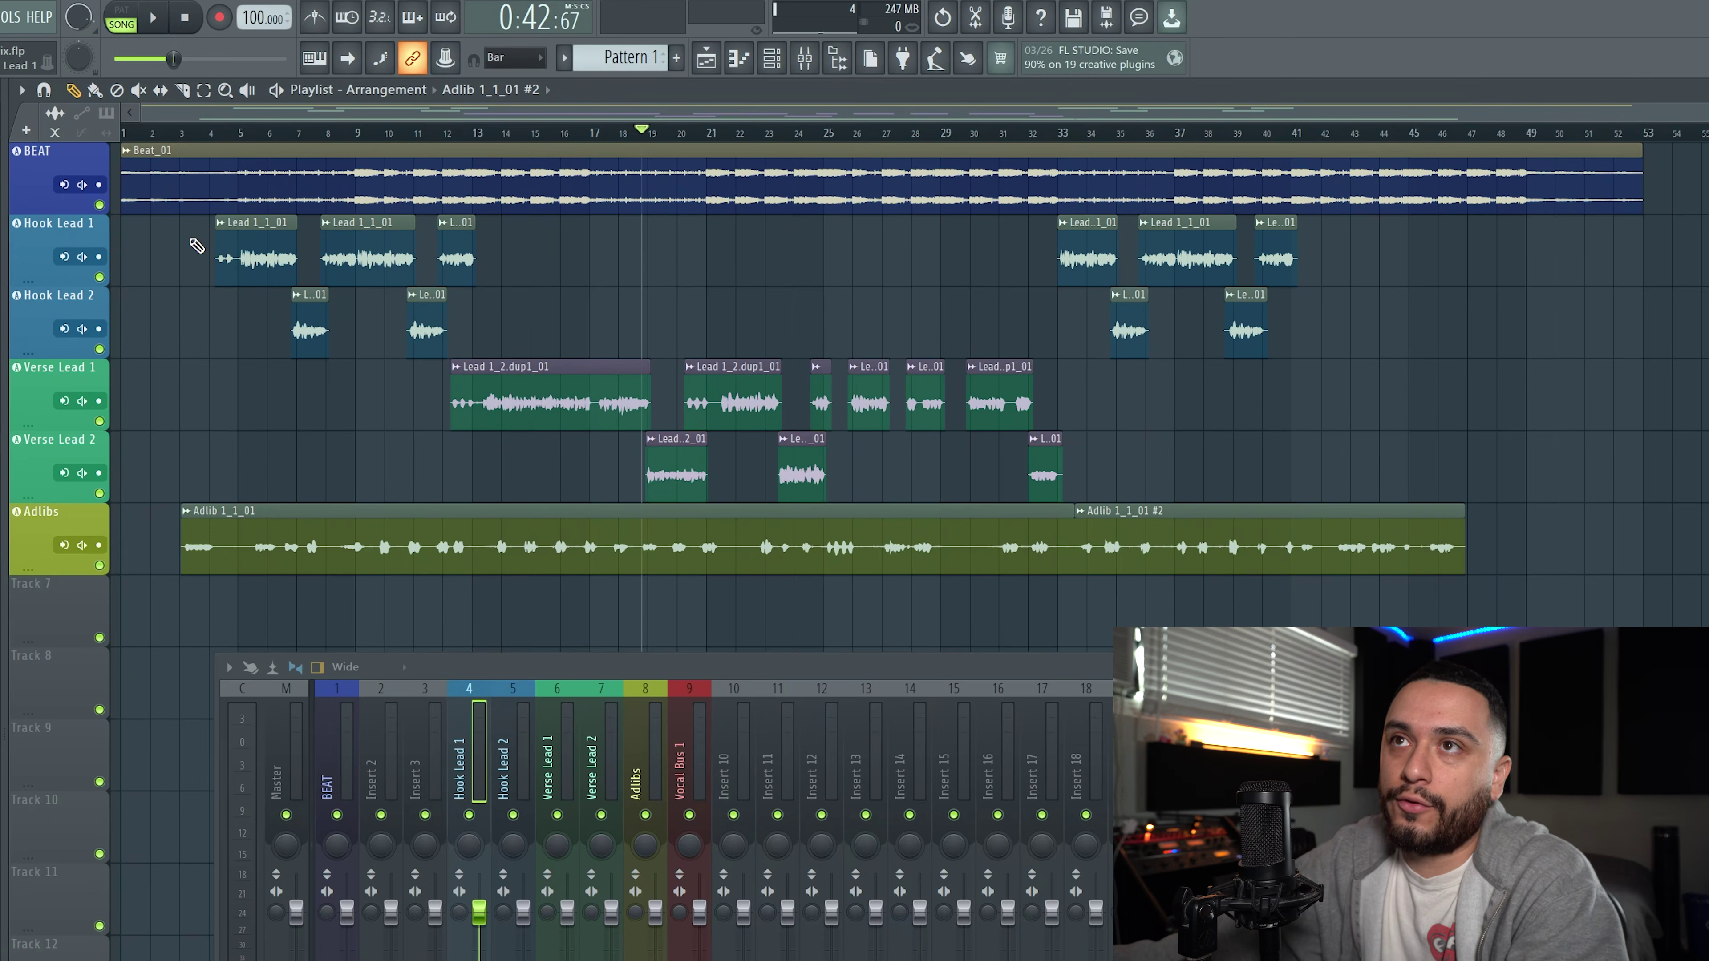
Inspect the alternating clips on Hook Lead 1 and Hook Lead 2, and review the effect chains of the hook, verse and adlib mixer tracks
left_click_drag(195, 246, 475, 264)
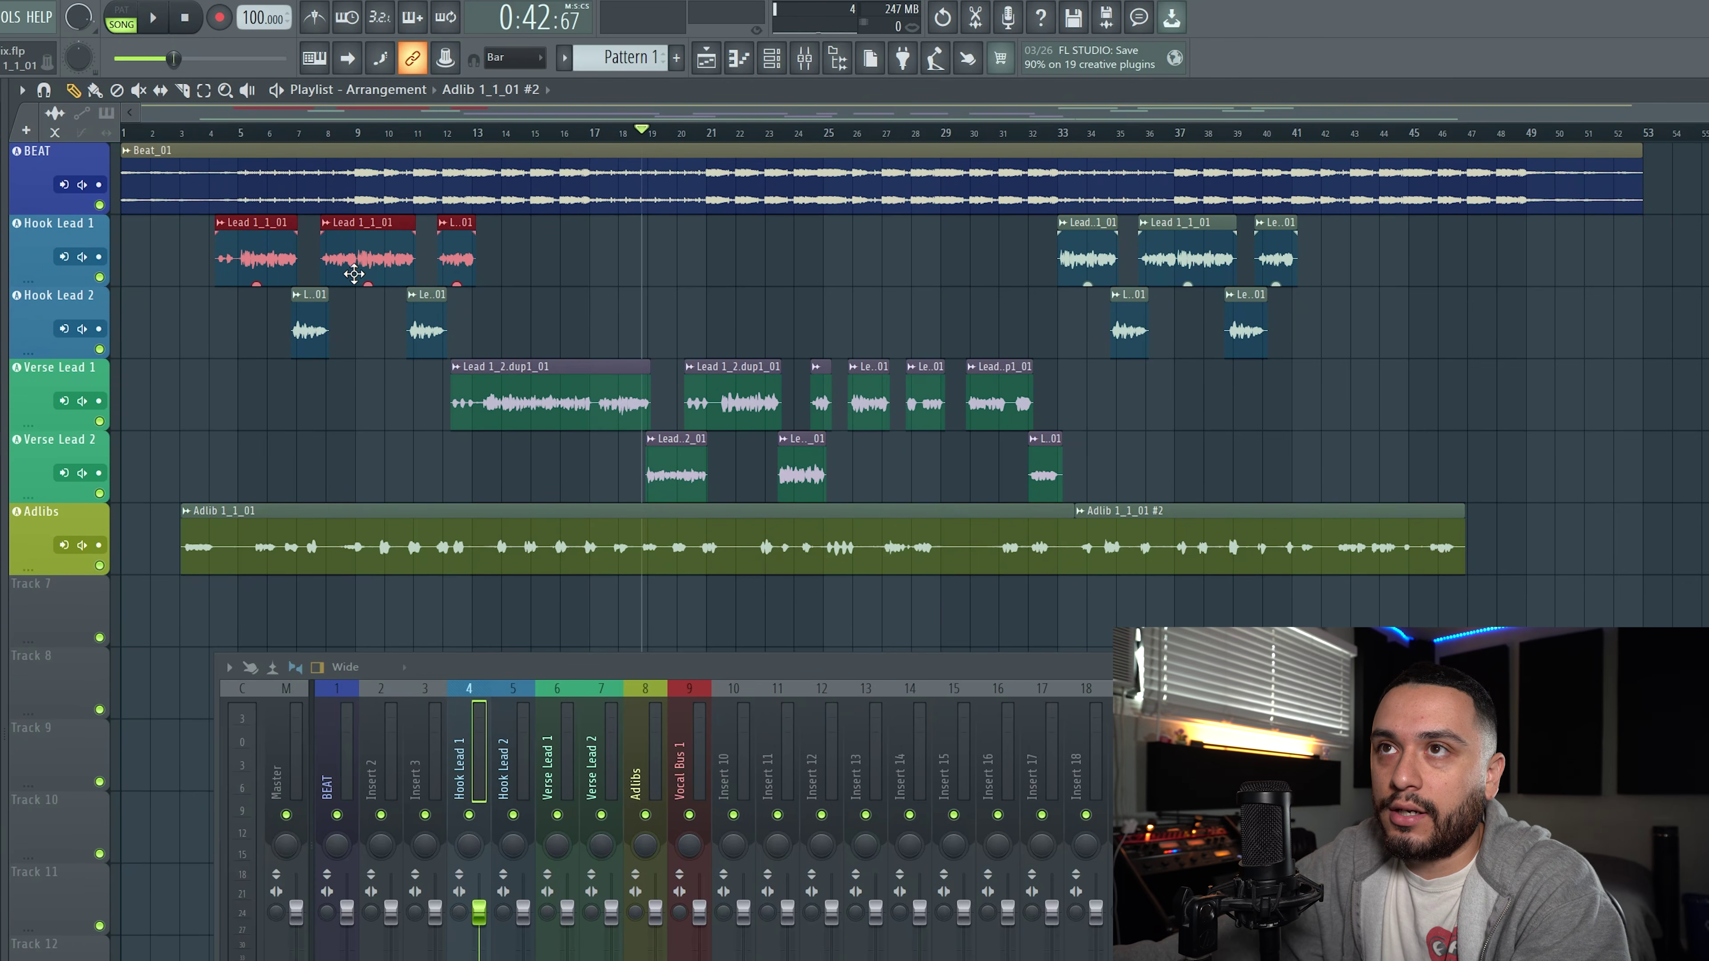
left_click_drag(172, 316, 506, 333)
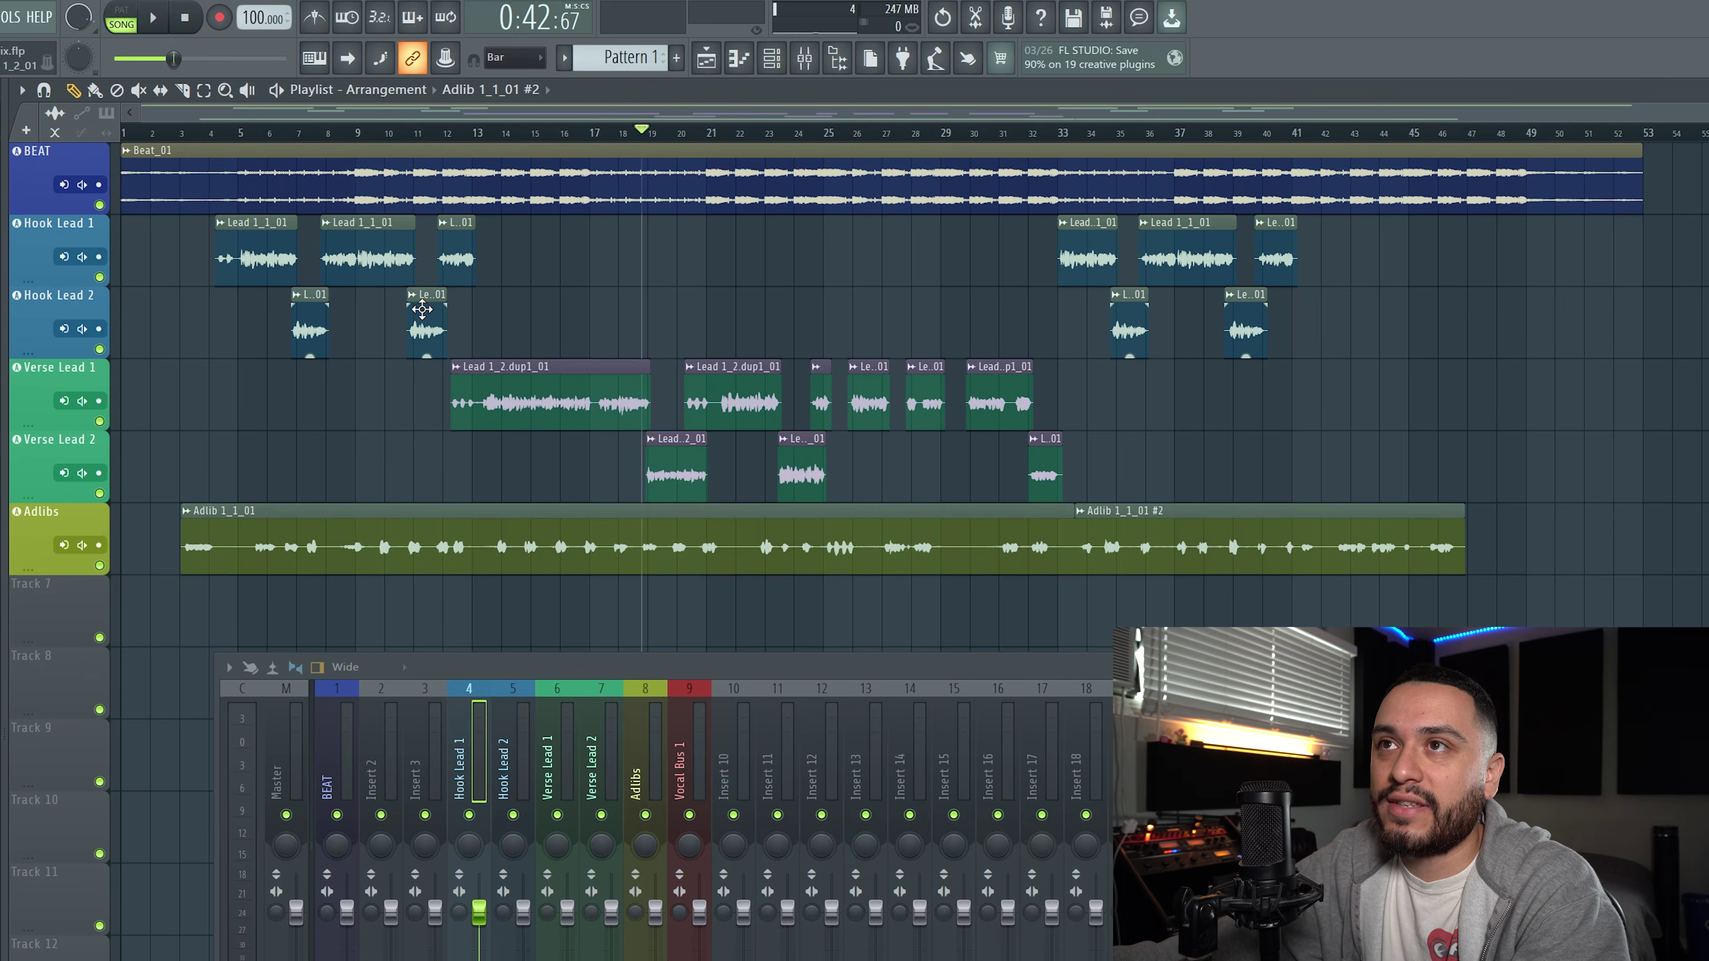
scroll(445, 319, "up", 8)
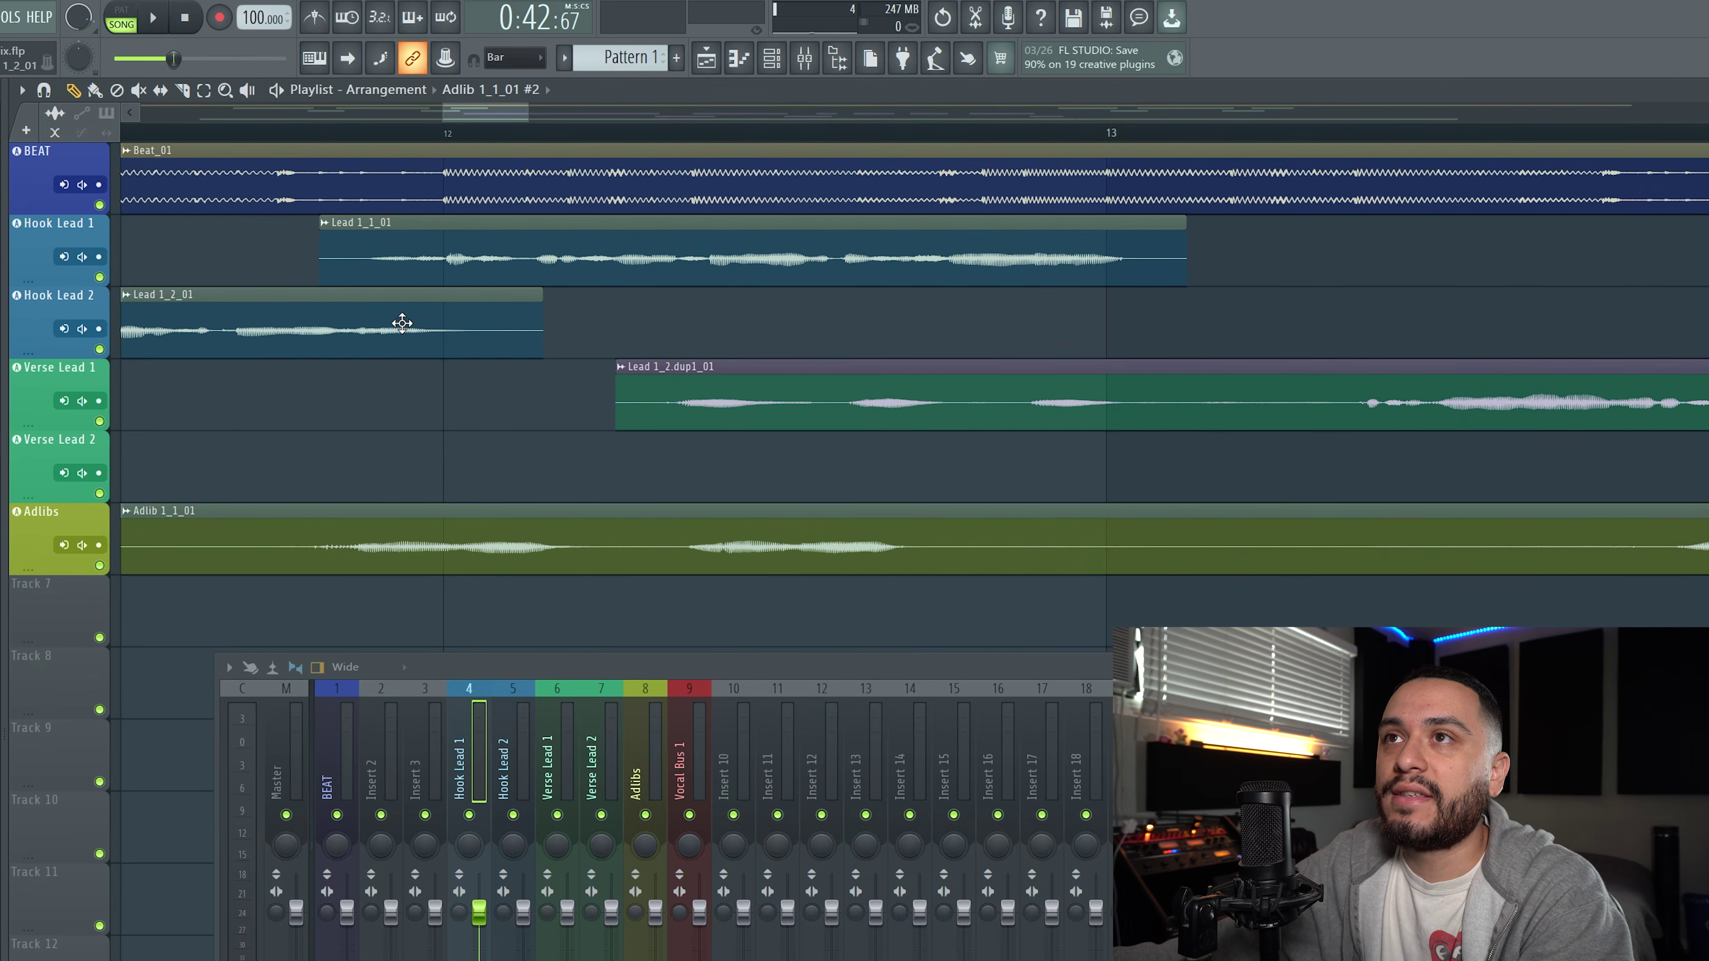
scroll(402, 323, "down", 6)
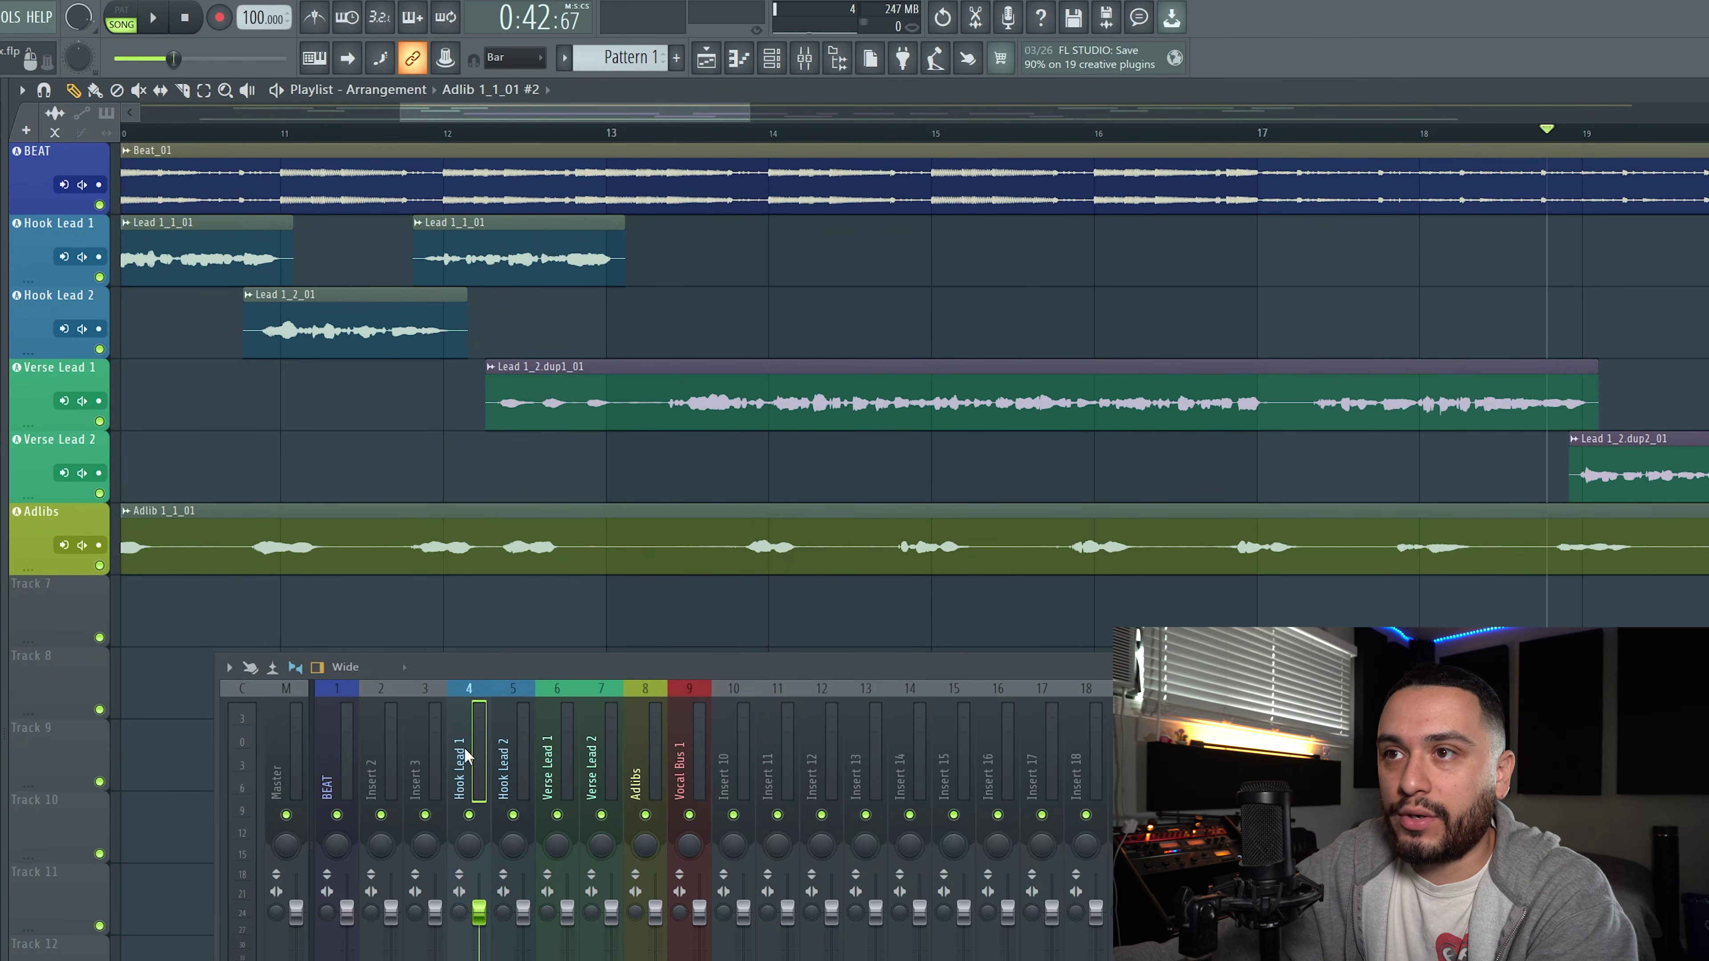
left_click(504, 753)
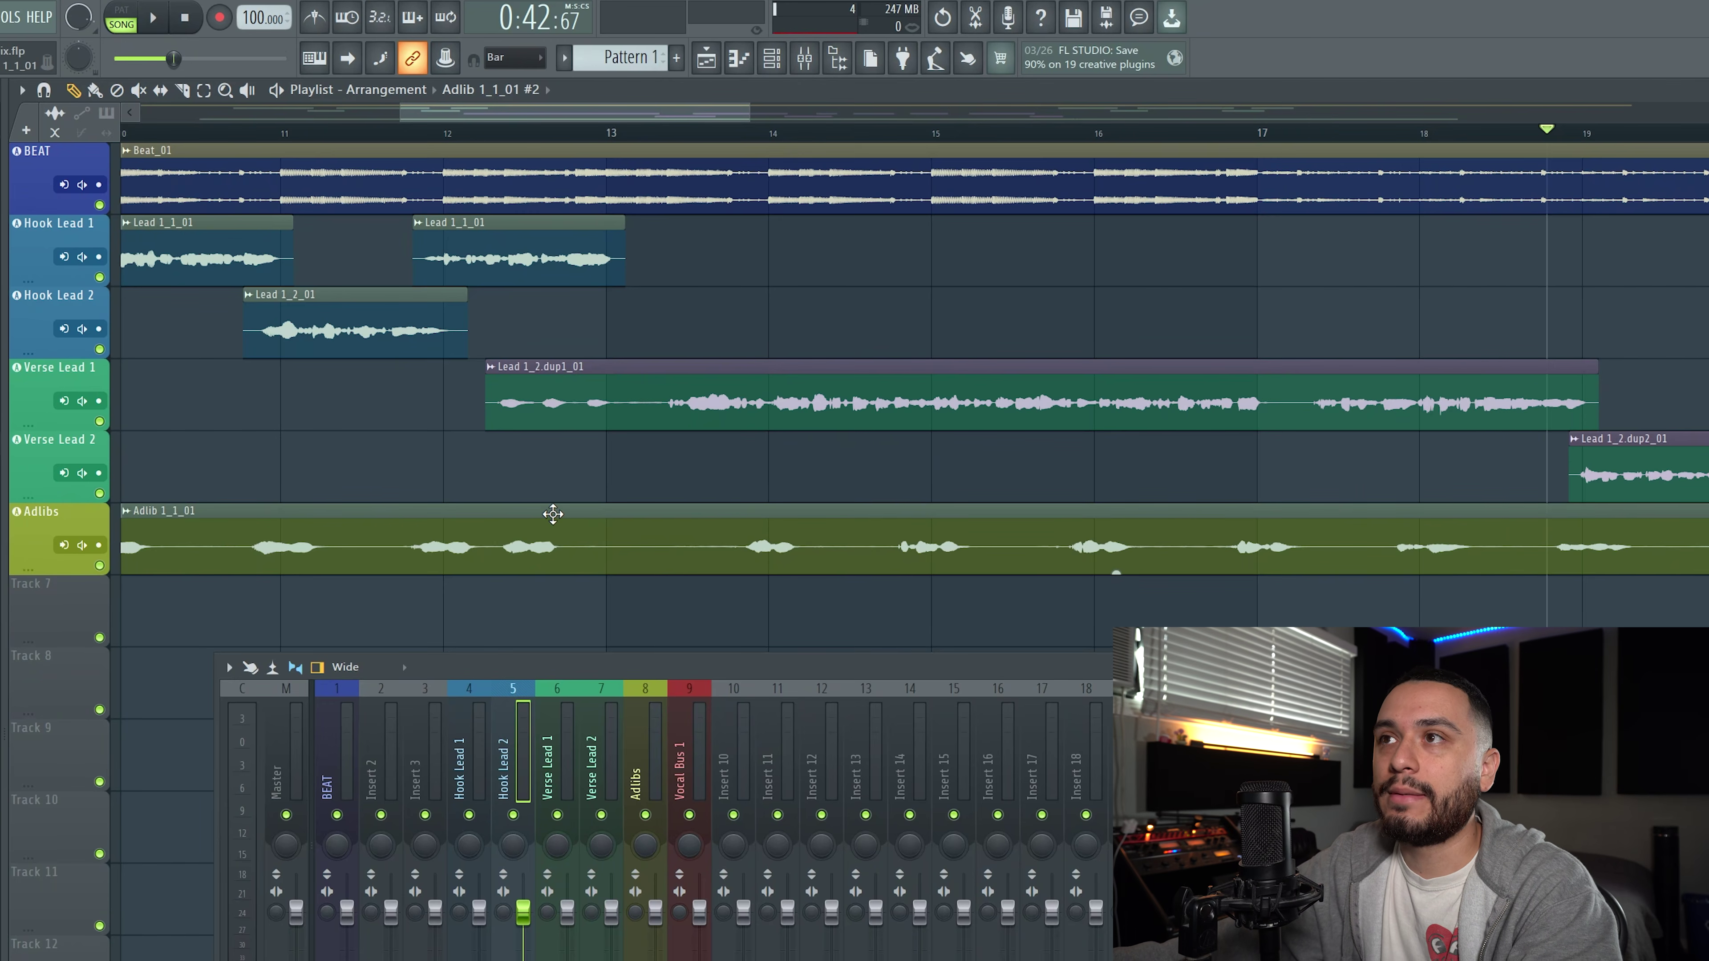
scroll(553, 513, "down", 5)
scroll(553, 513, "down", 2)
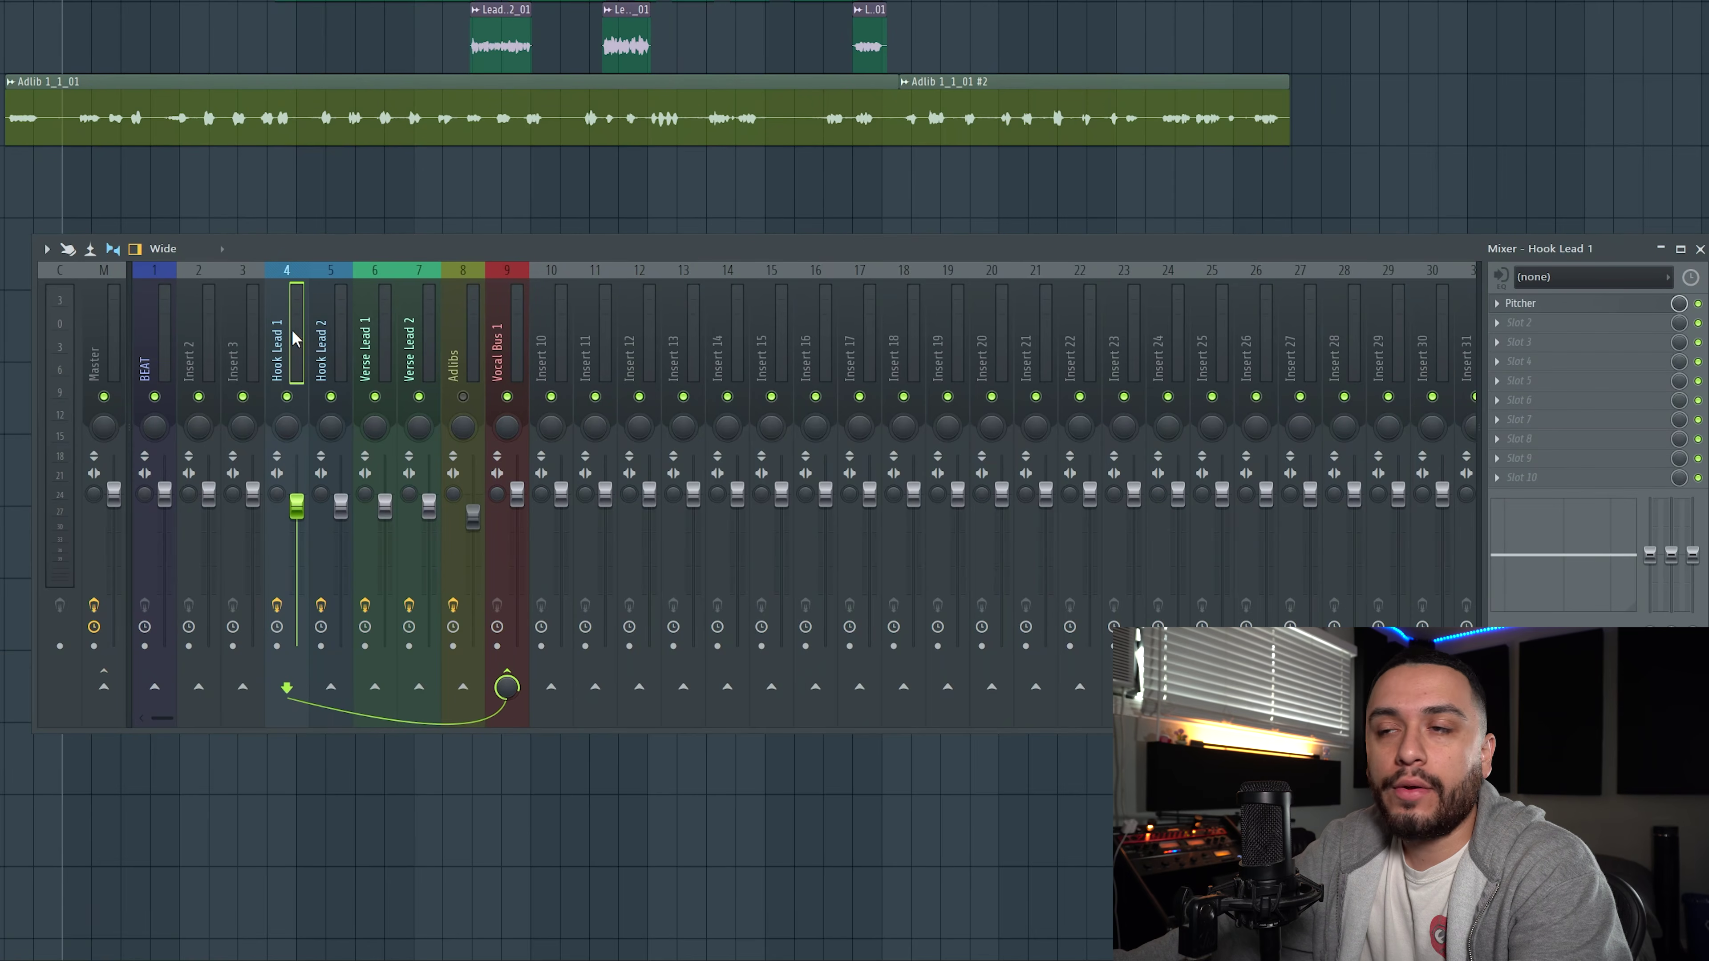
left_click(377, 334)
left_click(454, 334)
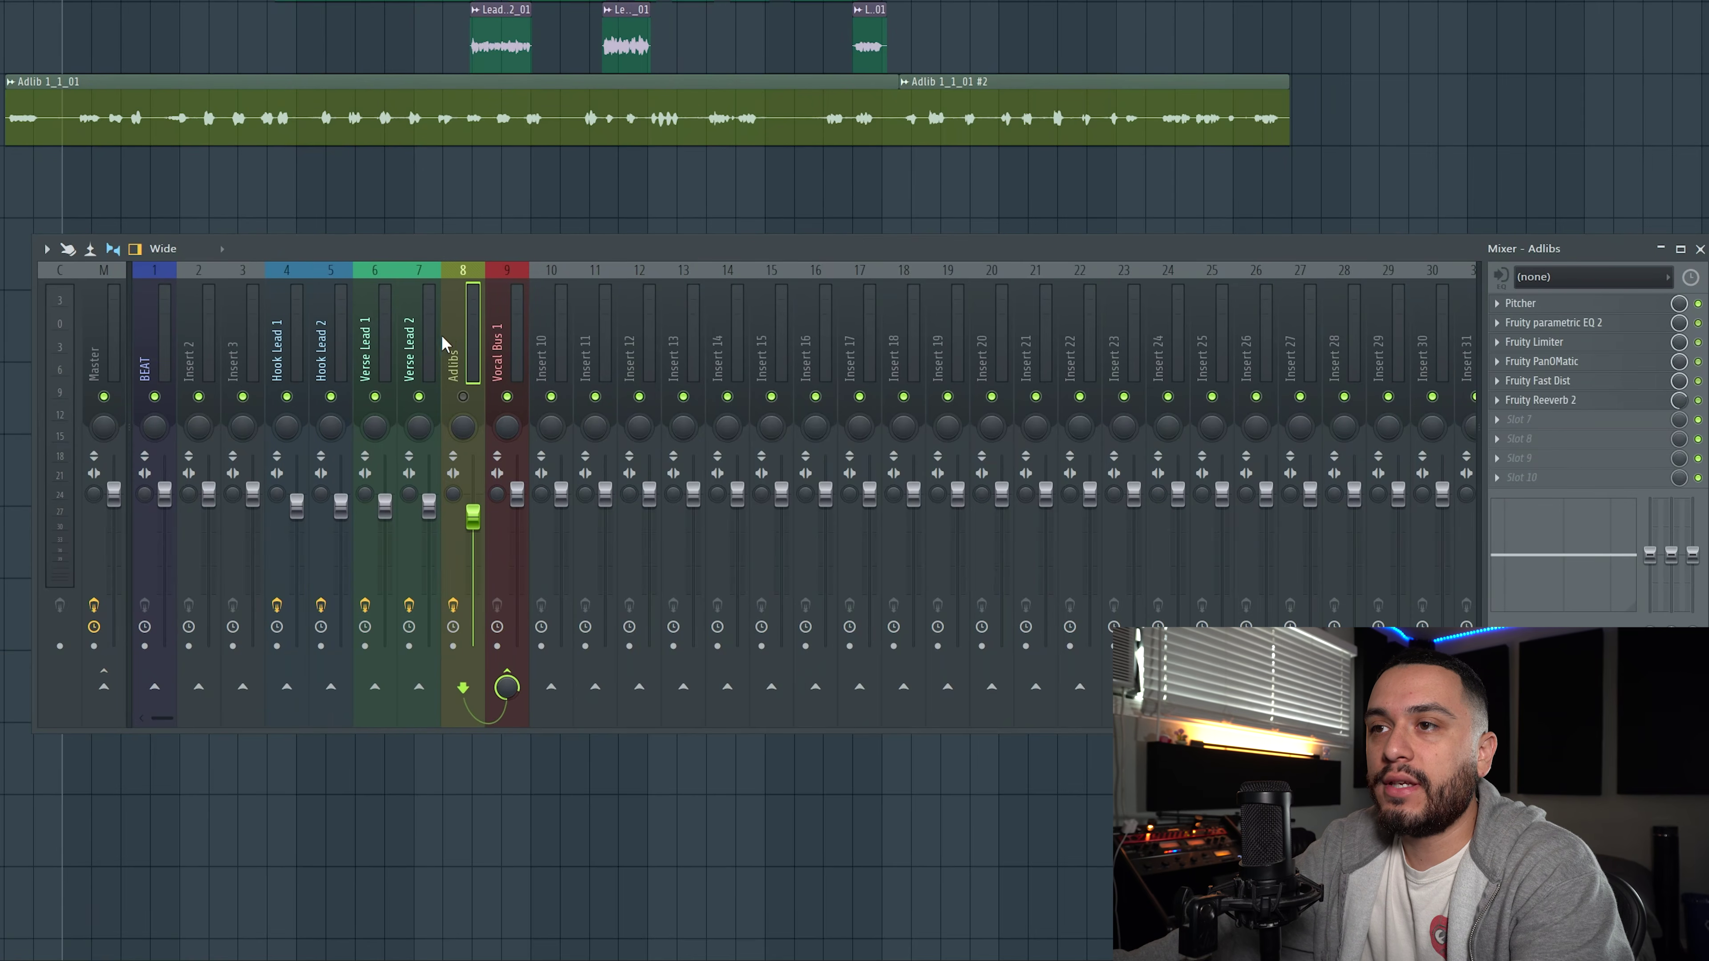
On the Vocal Bus 1 mixer track, set the low-cut band 1 of Fruity Parametric EQ 2 to about 100 Hz
left_click(500, 340)
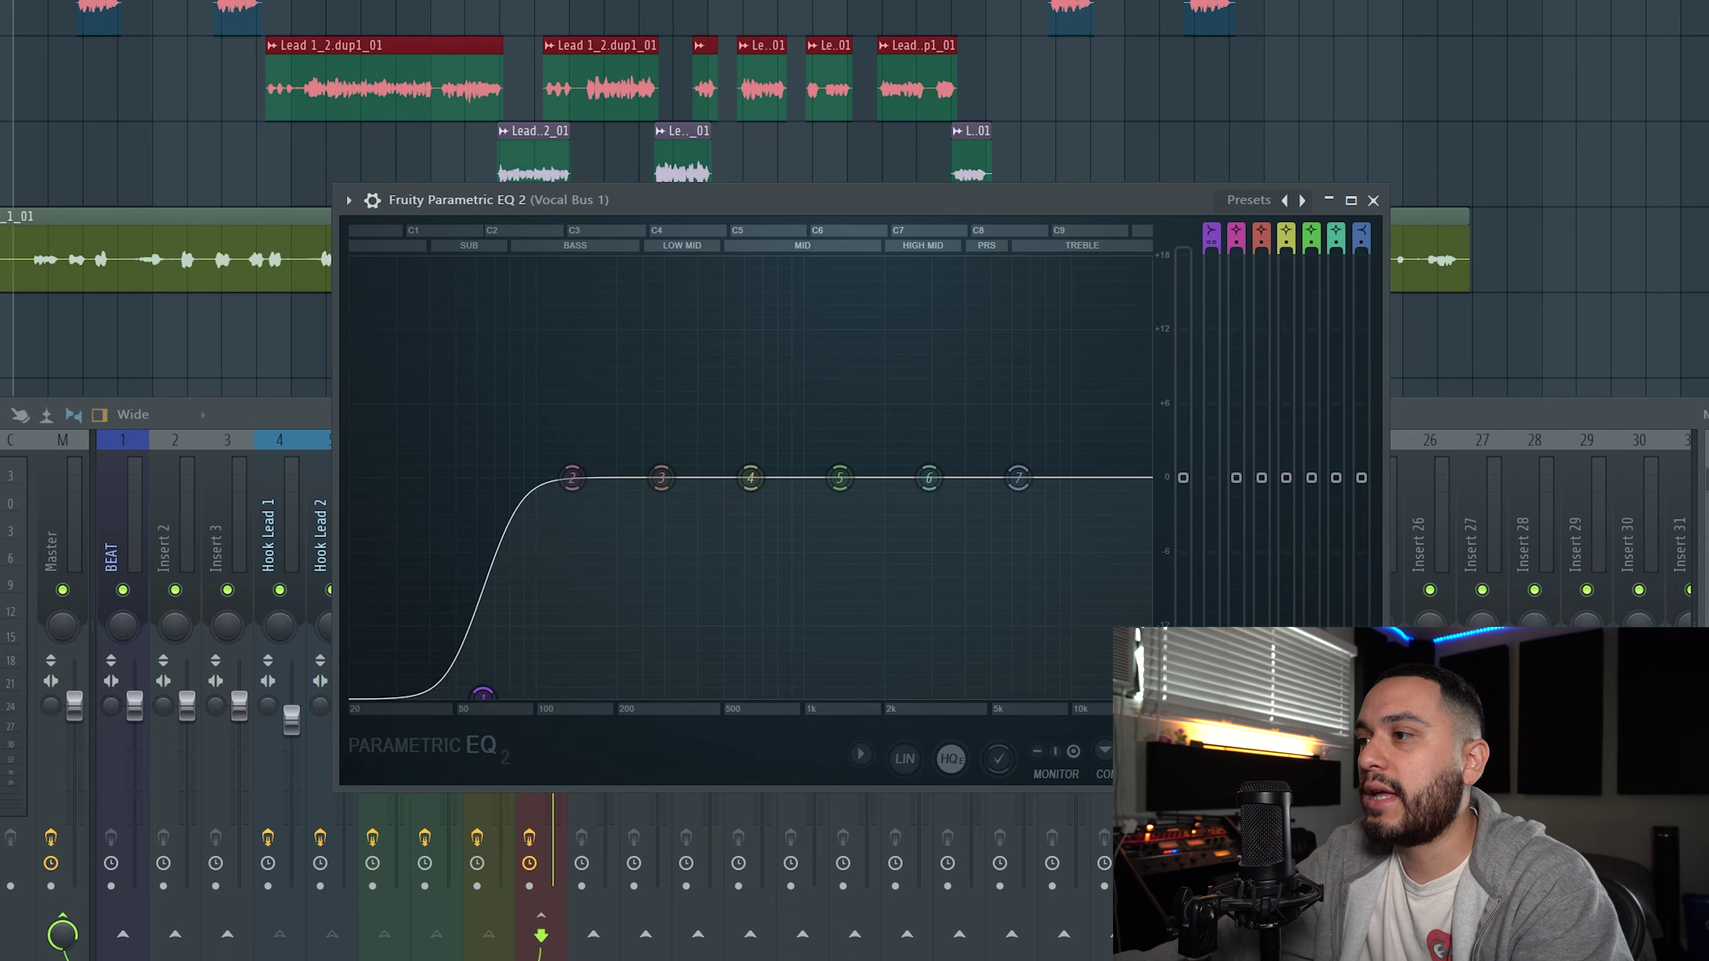
left_click_drag(482, 694, 407, 693)
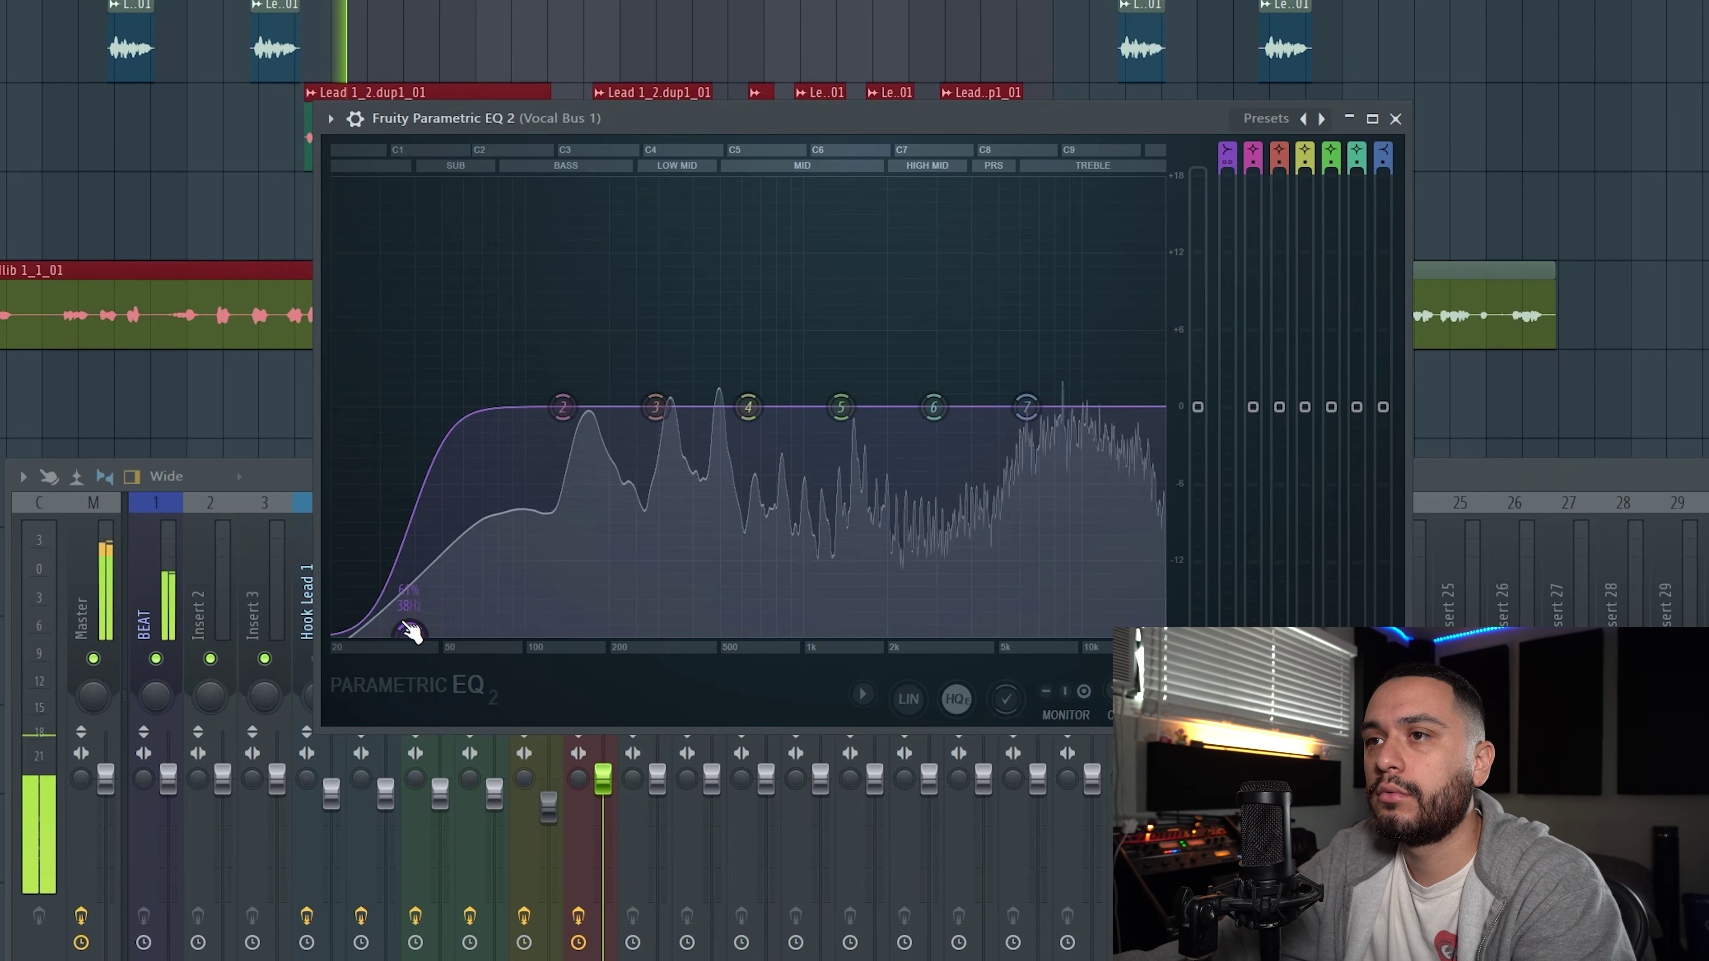
left_click_drag(409, 632, 511, 633)
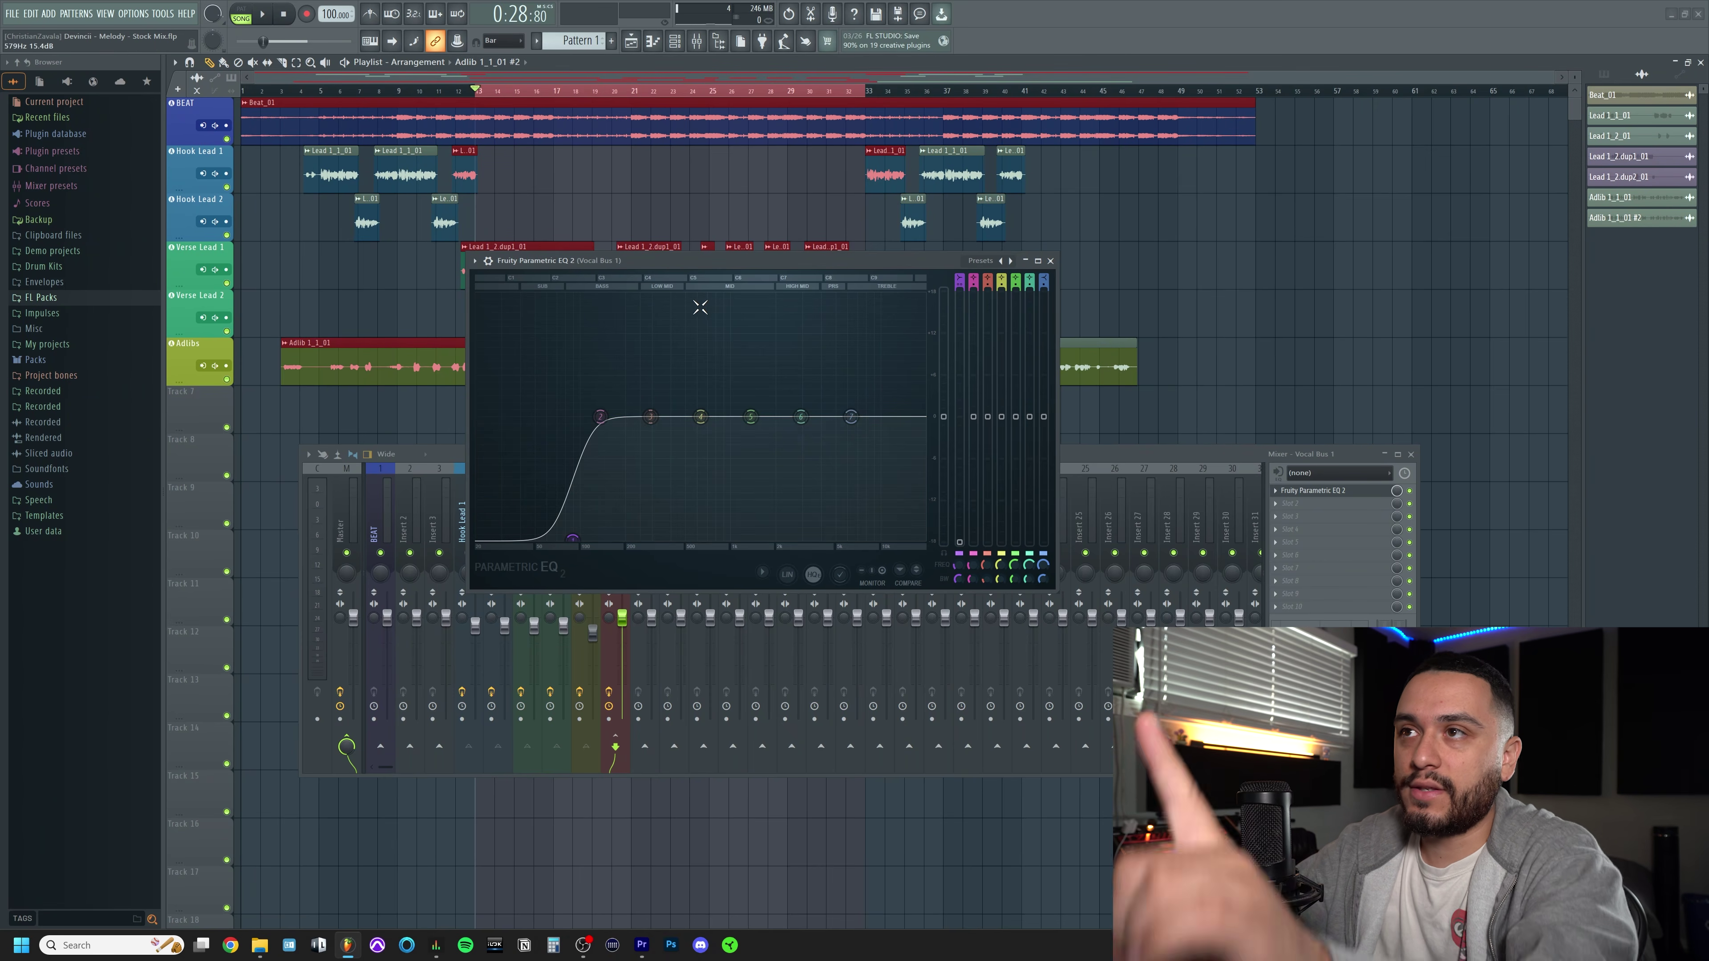
Demonstrate sharp boosts on EQ bands 3 and 6 of the vocal bus, and reset both bands
left_click_drag(651, 417, 640, 336)
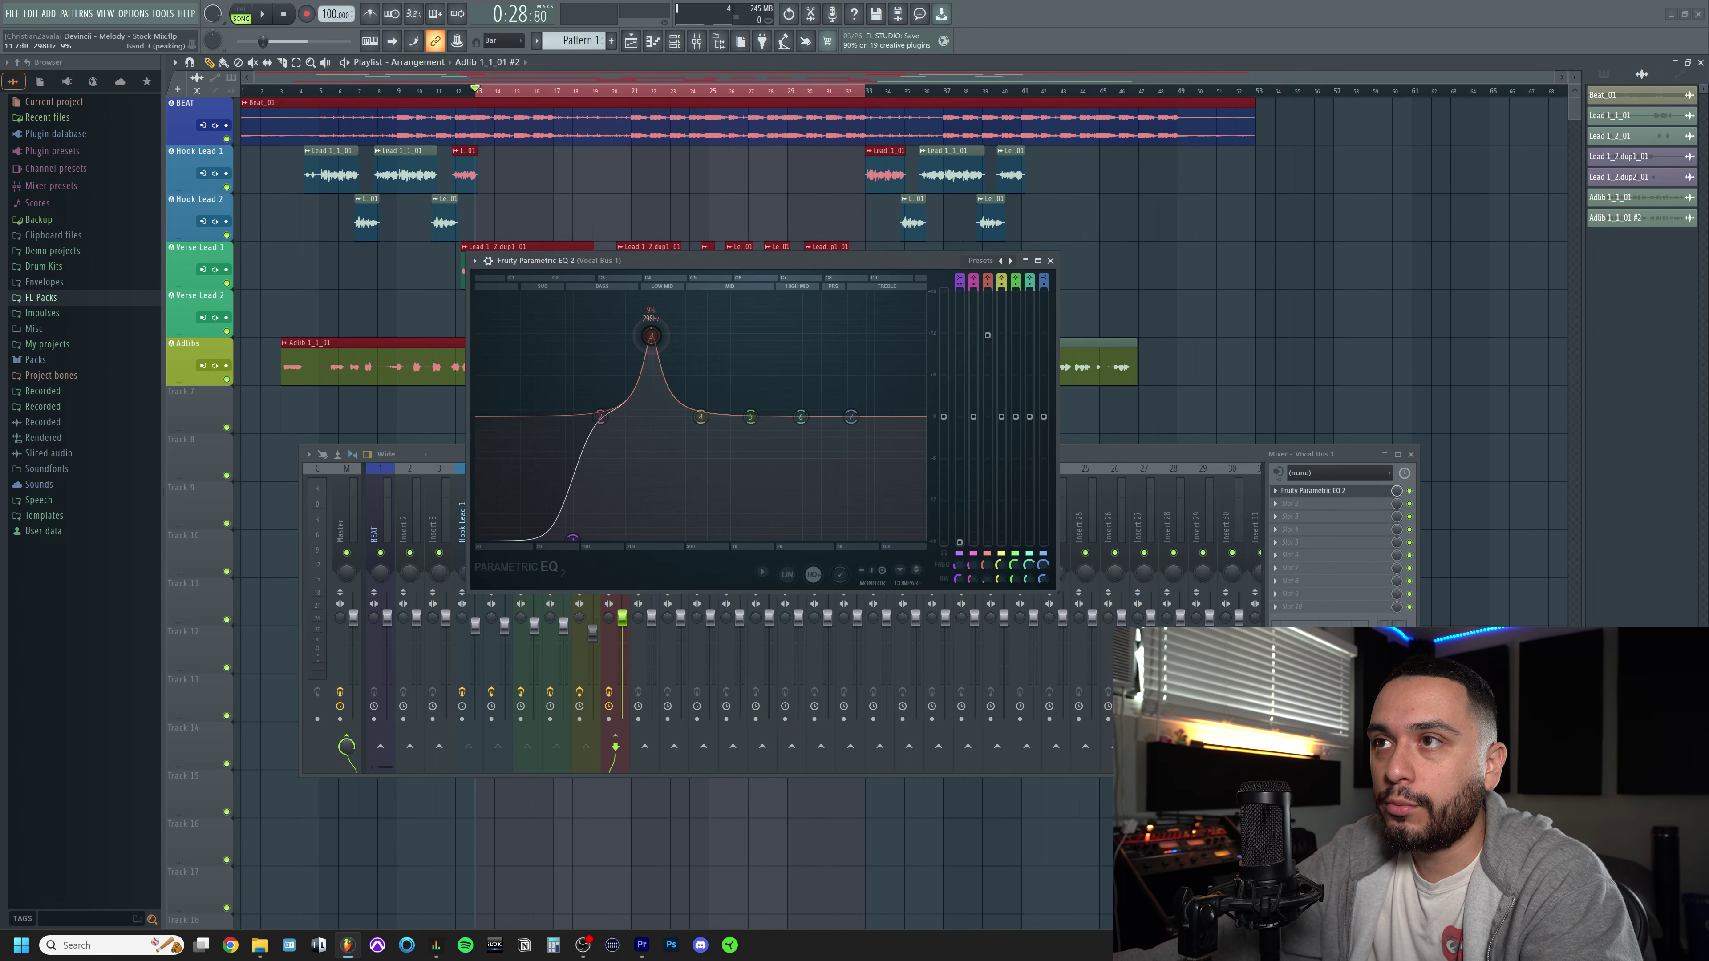
left_click_drag(802, 392, 816, 327)
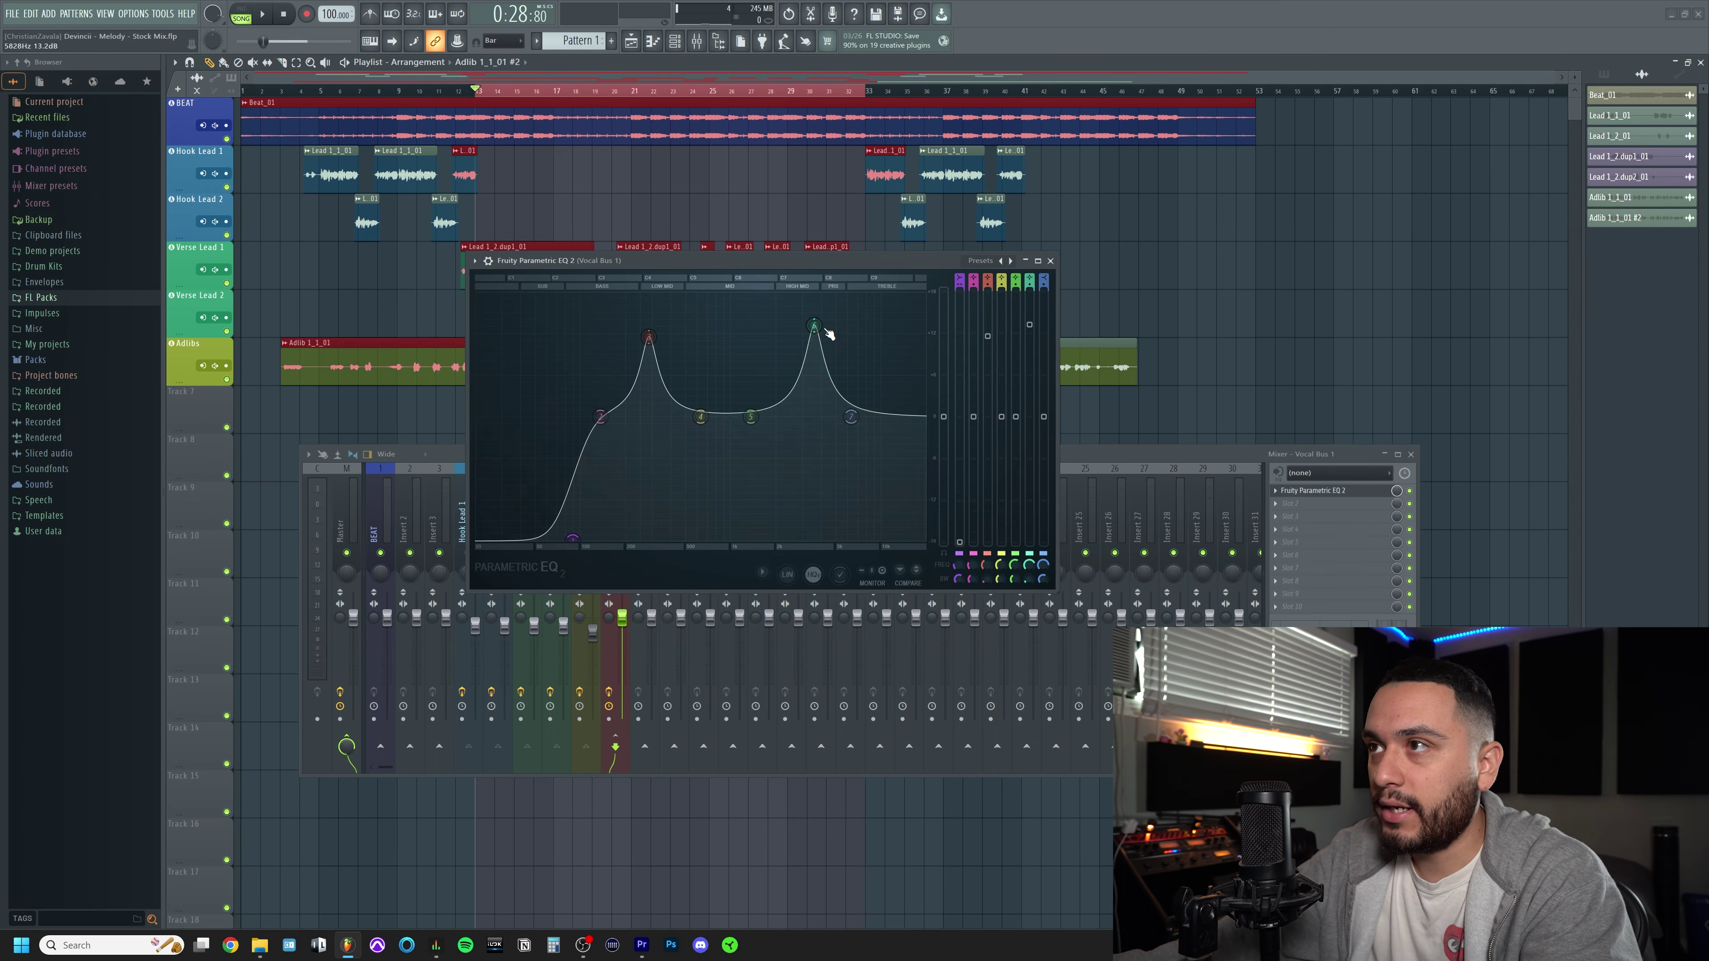
right_click(814, 327)
left_click(835, 340)
right_click(648, 336)
left_click(669, 351)
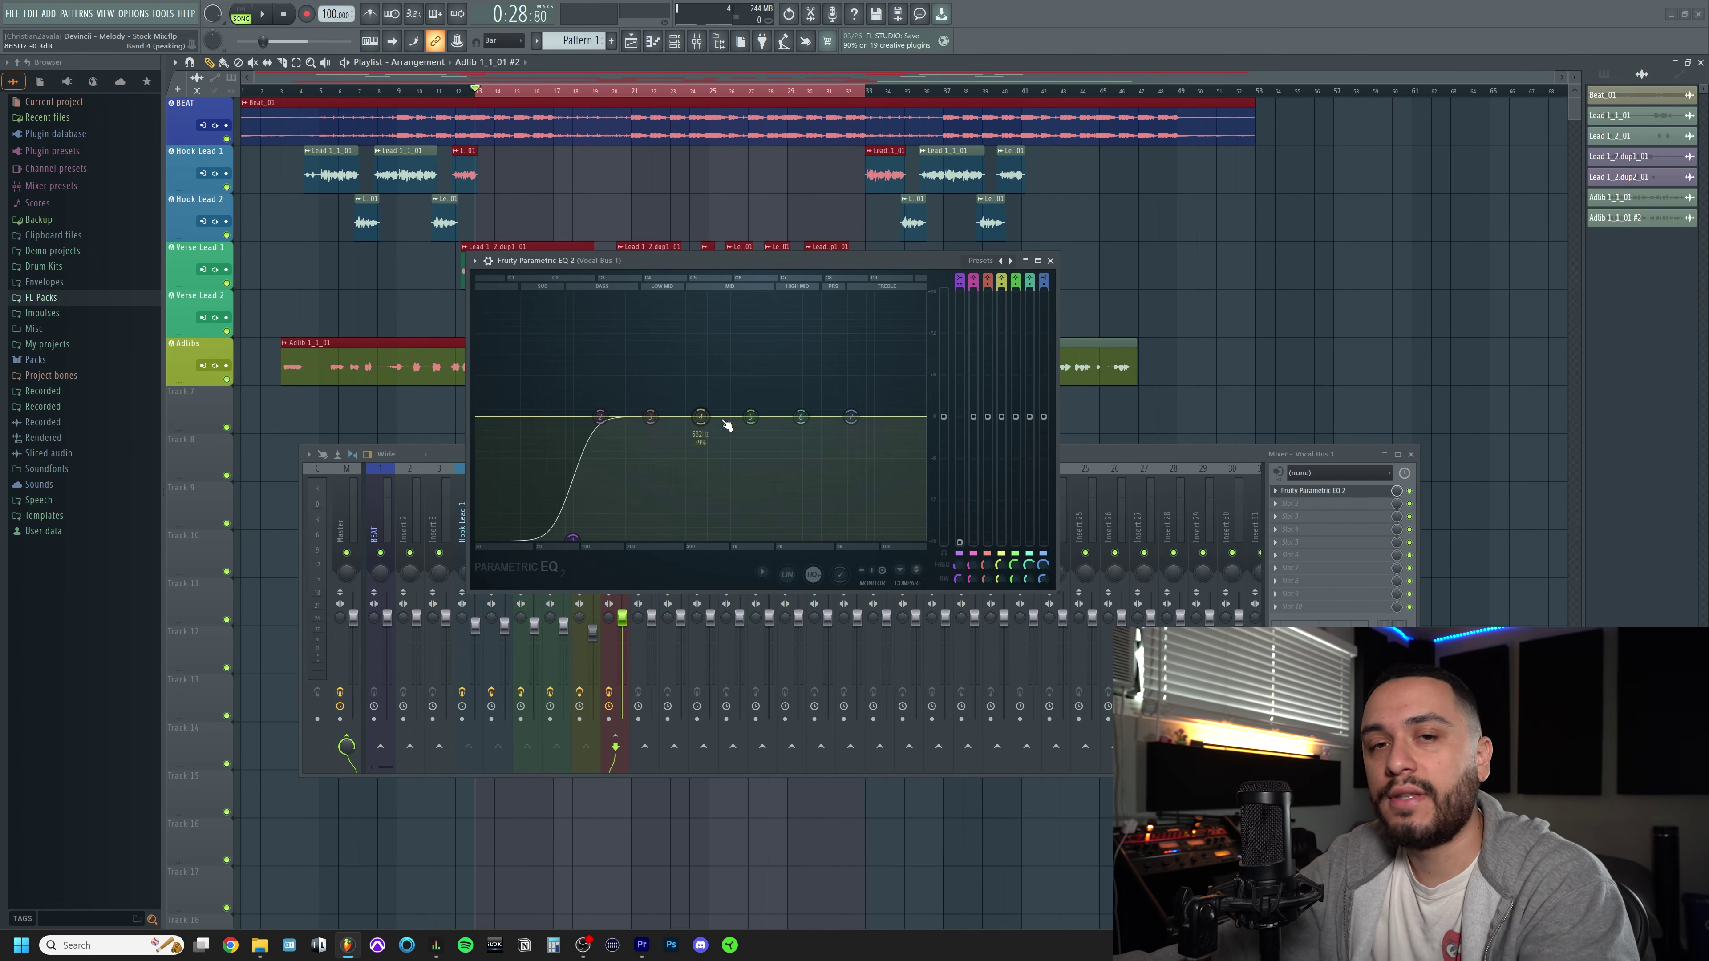
Audition the vocals with EQ band 3 boosted near 300 Hz, and cut the band to about -2 dB
key("space")
left_click_drag(651, 418, 651, 299)
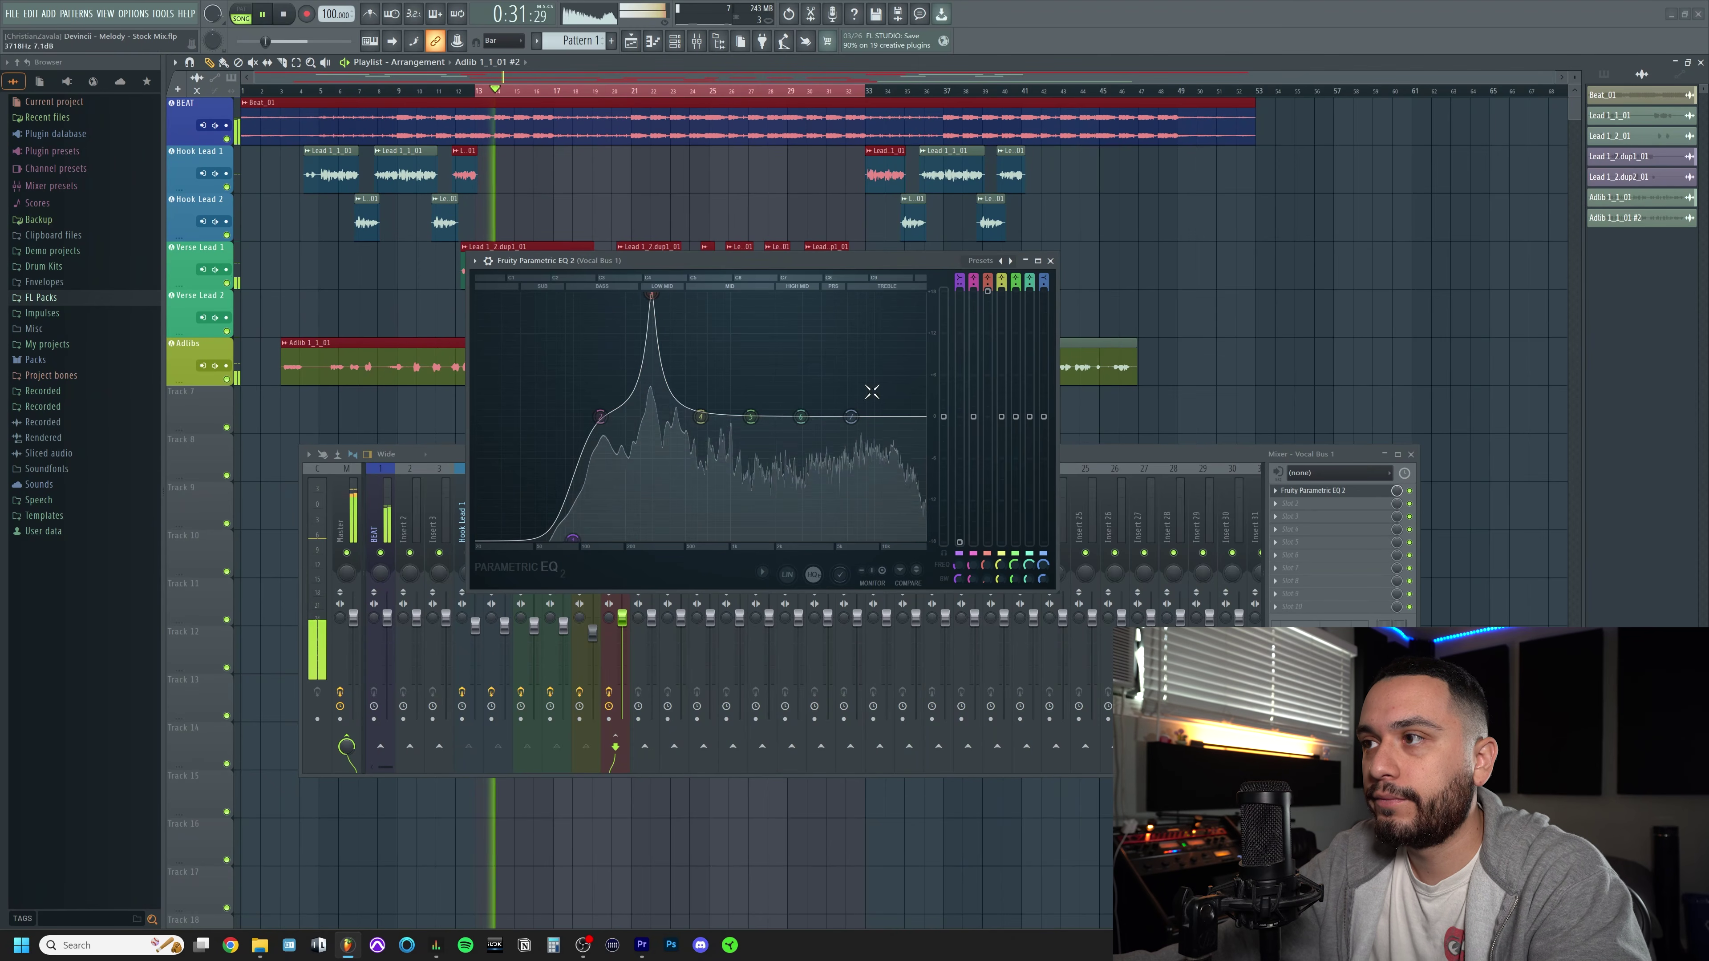
left_click_drag(999, 313, 994, 399)
key("space")
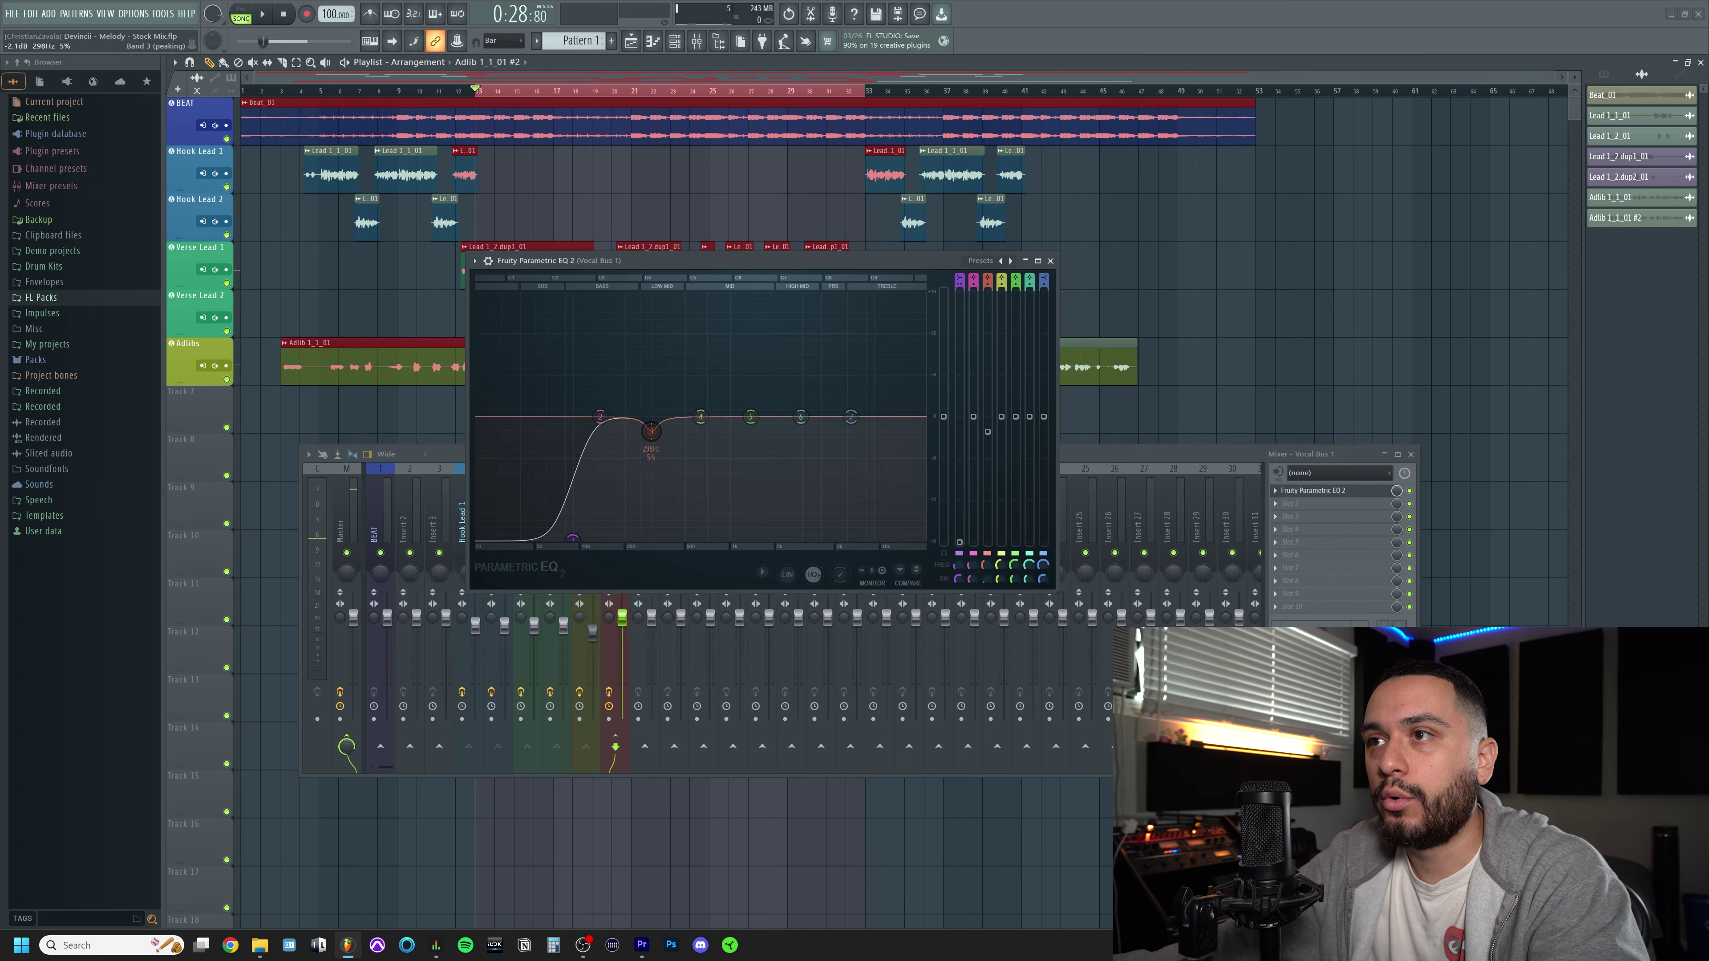
Boost EQ band 5 to 18 dB during playback and sweep it to about 1750 Hz to locate the harsh frequency
key("space")
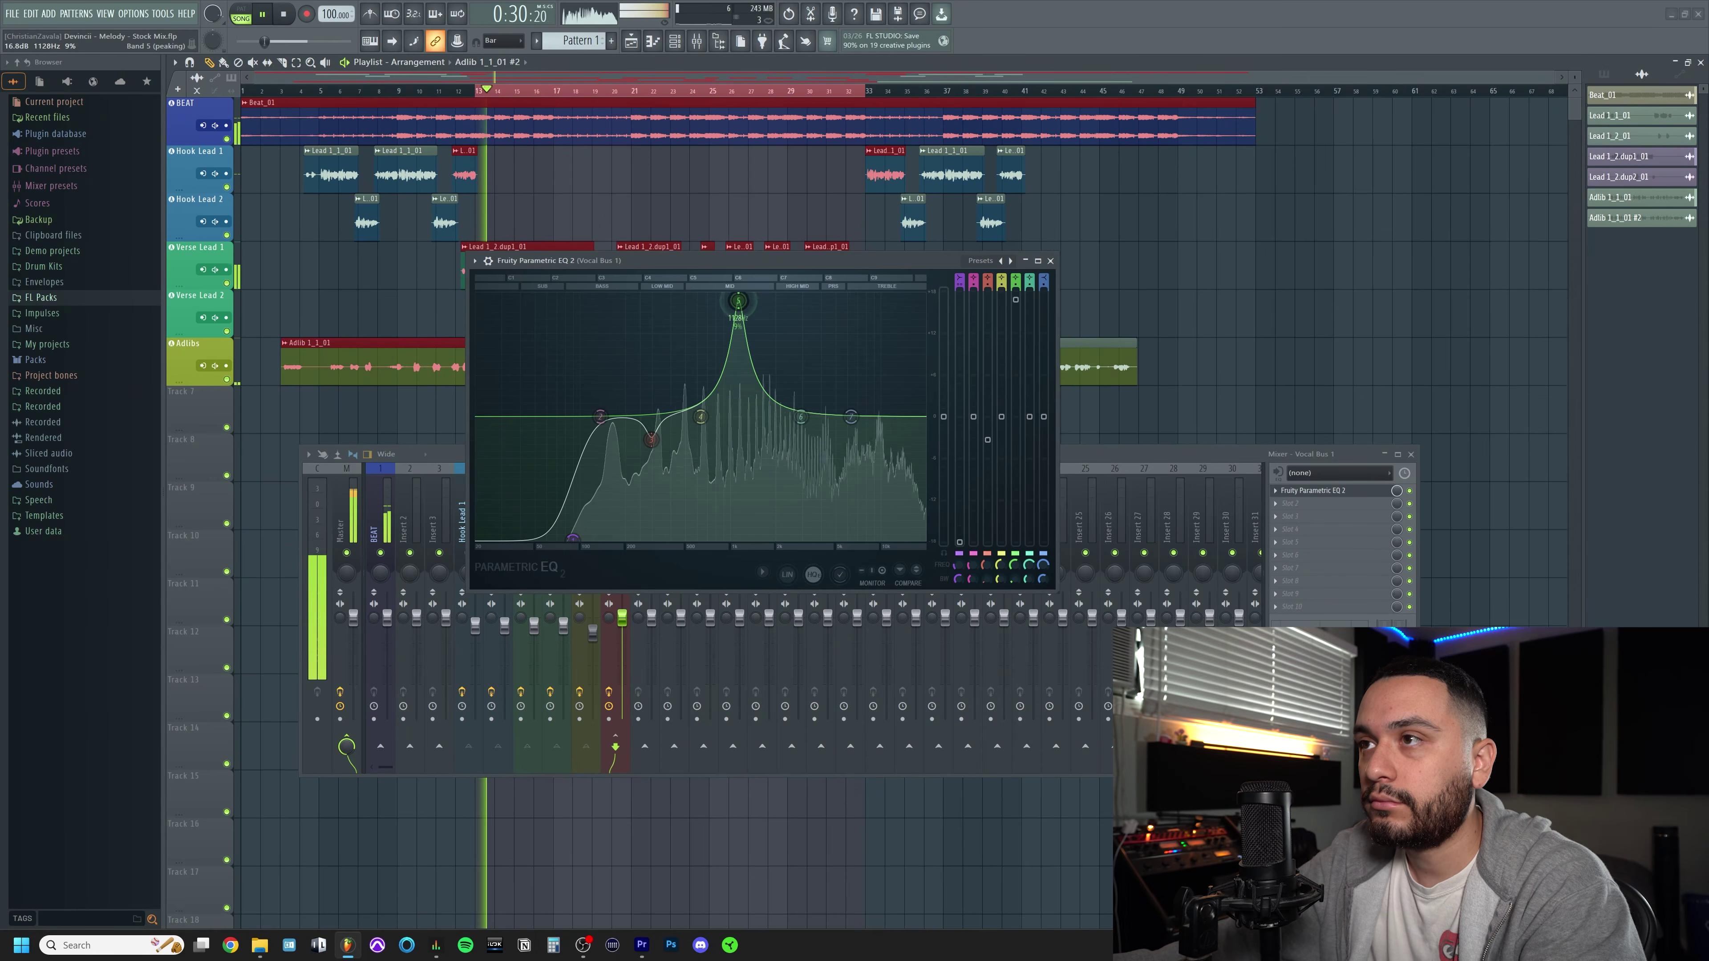
left_click_drag(768, 296, 767, 296)
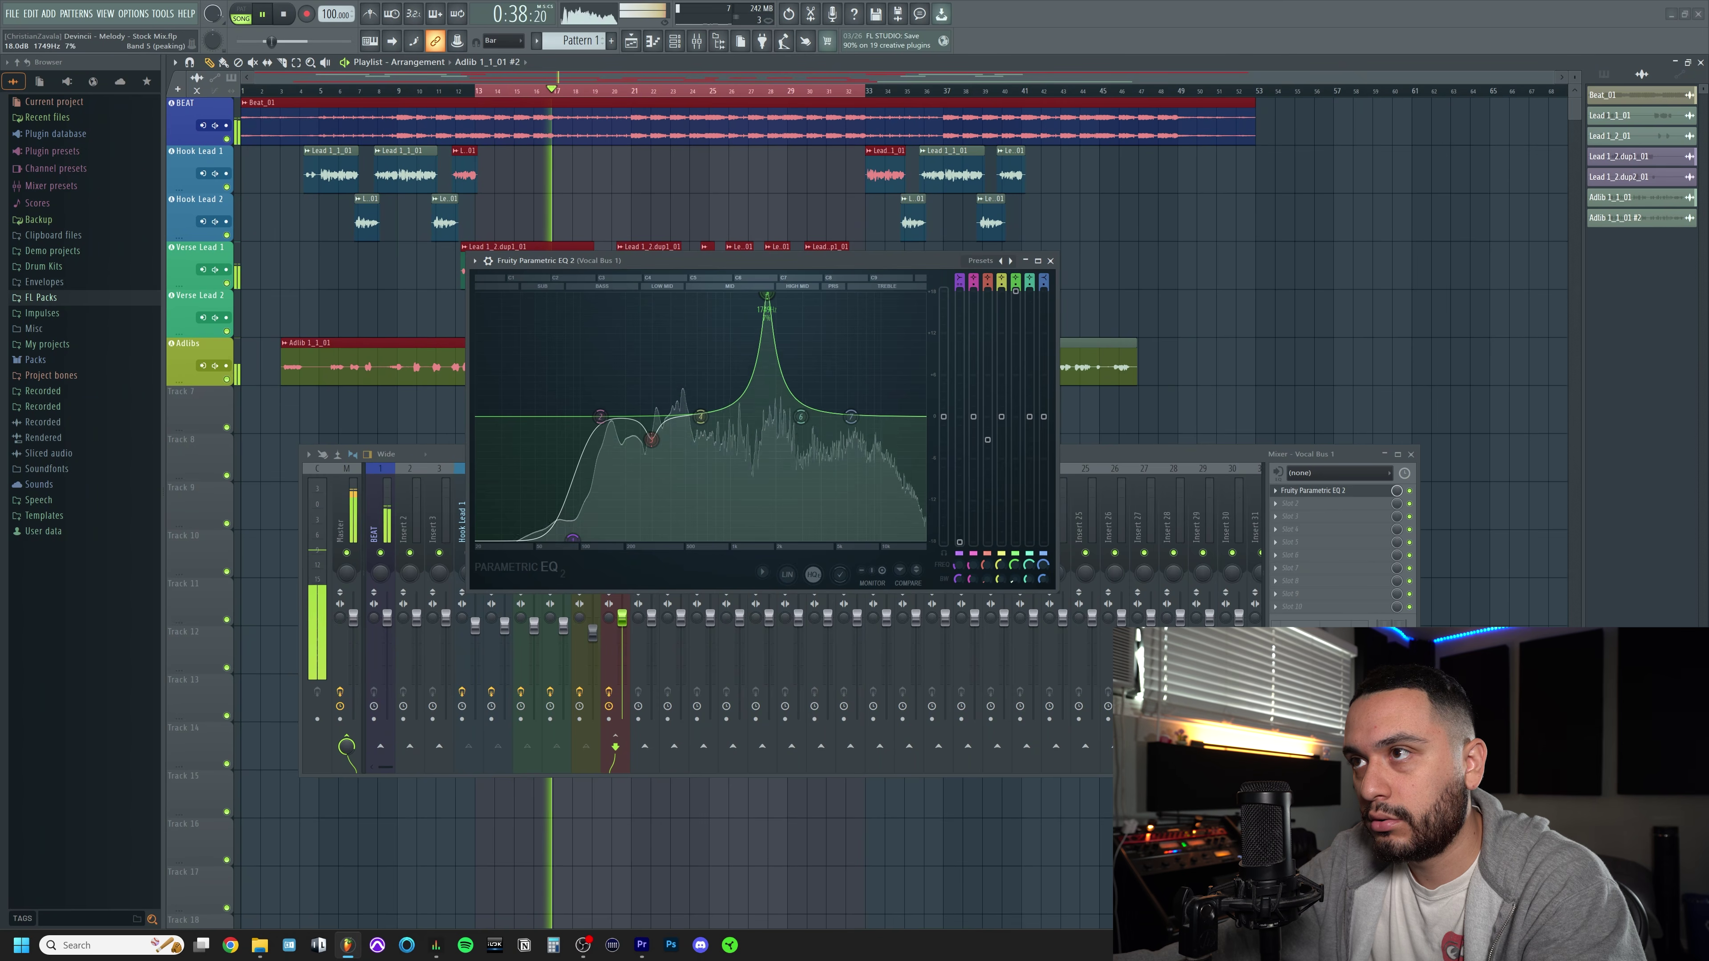
key("space")
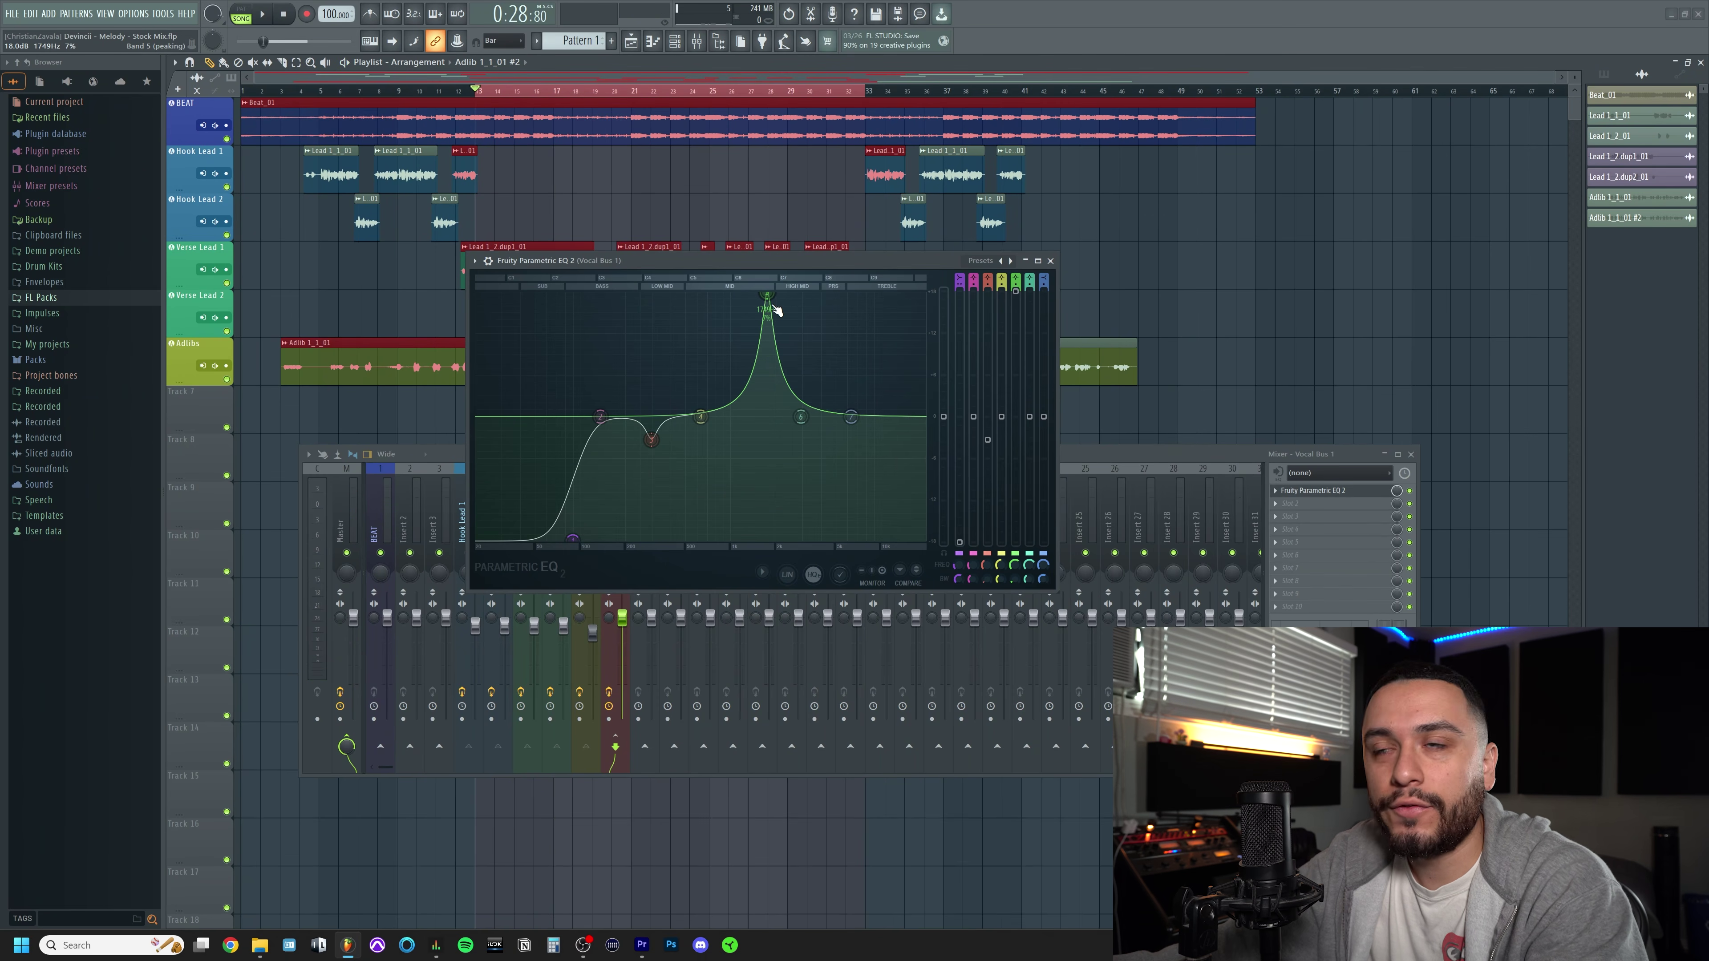
Narrow the boosted band 5 to a bandwidth of 3% and fine-tune it around 1773 Hz while listening to the vocals
scroll(777, 310, "down", 5)
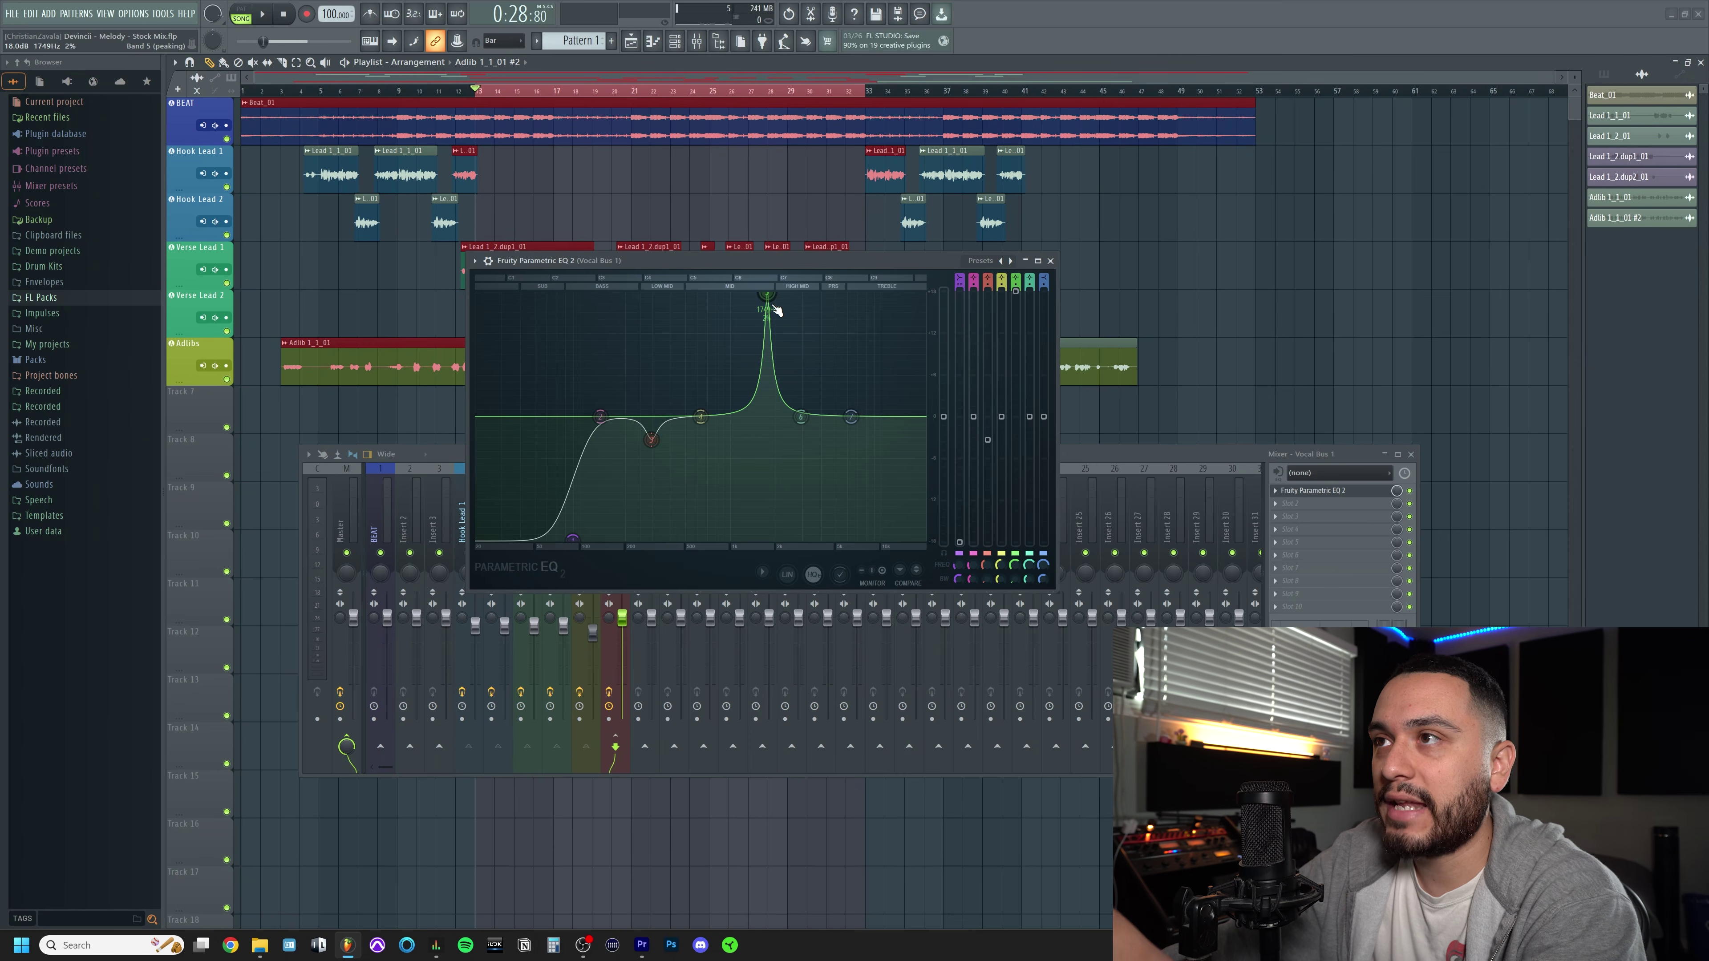
left_click_drag(1015, 580, 1016, 569)
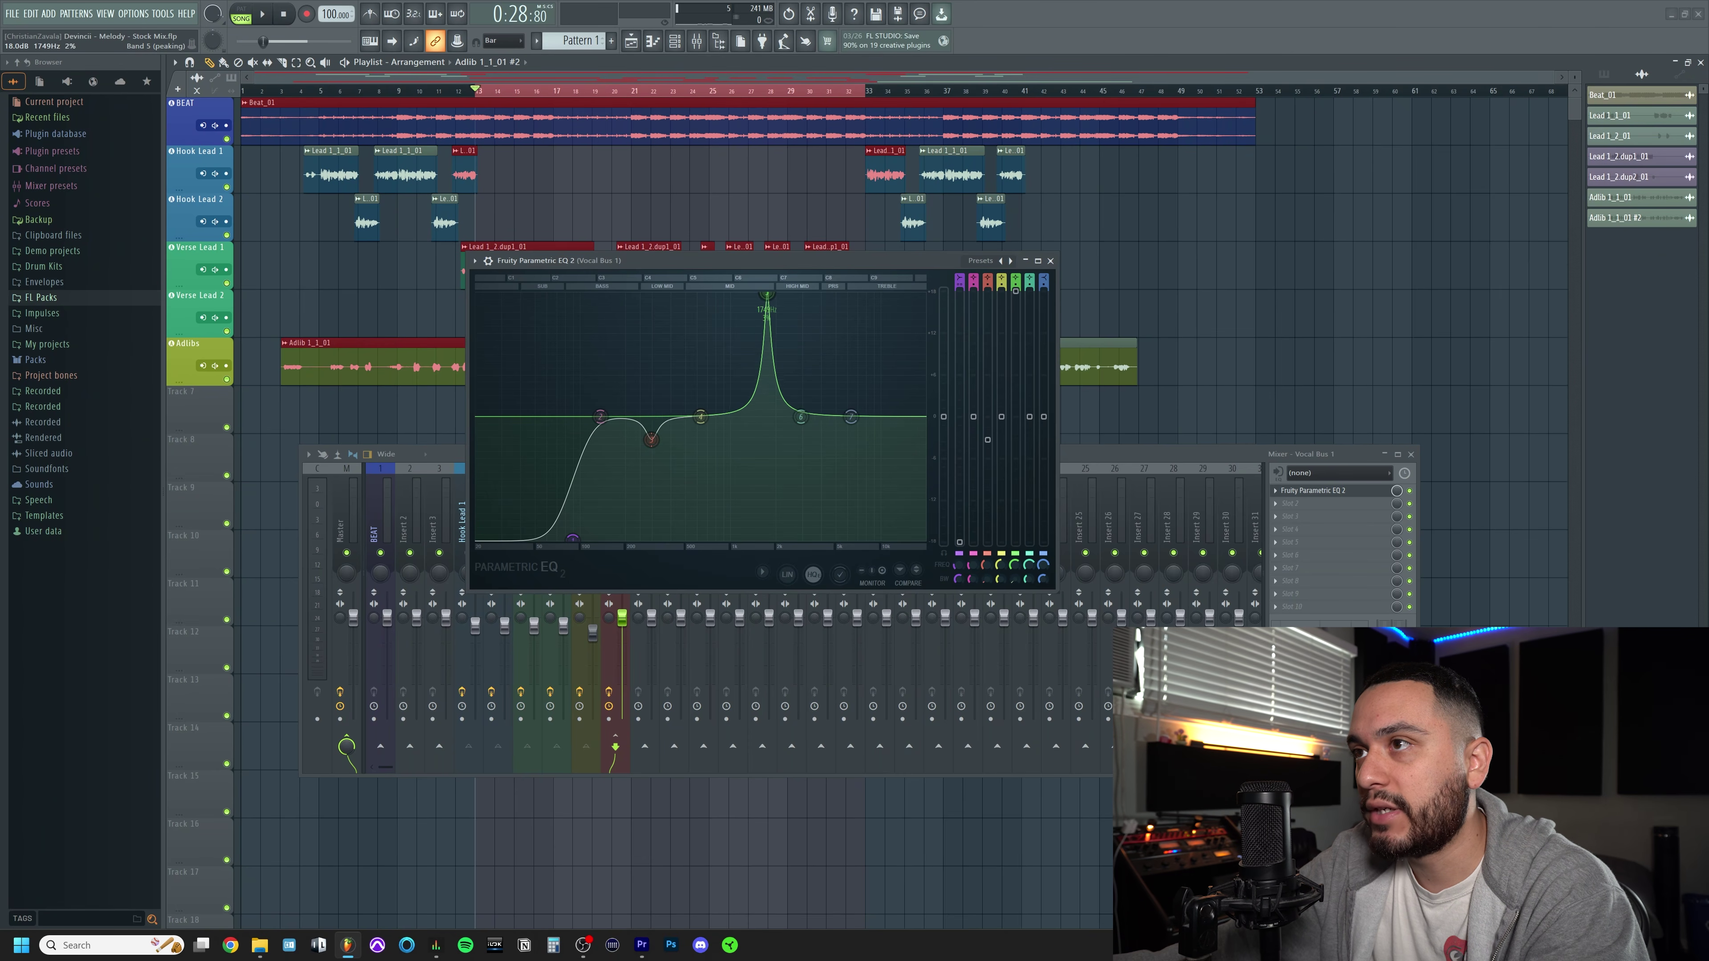
left_click_drag(1016, 579, 1016, 581)
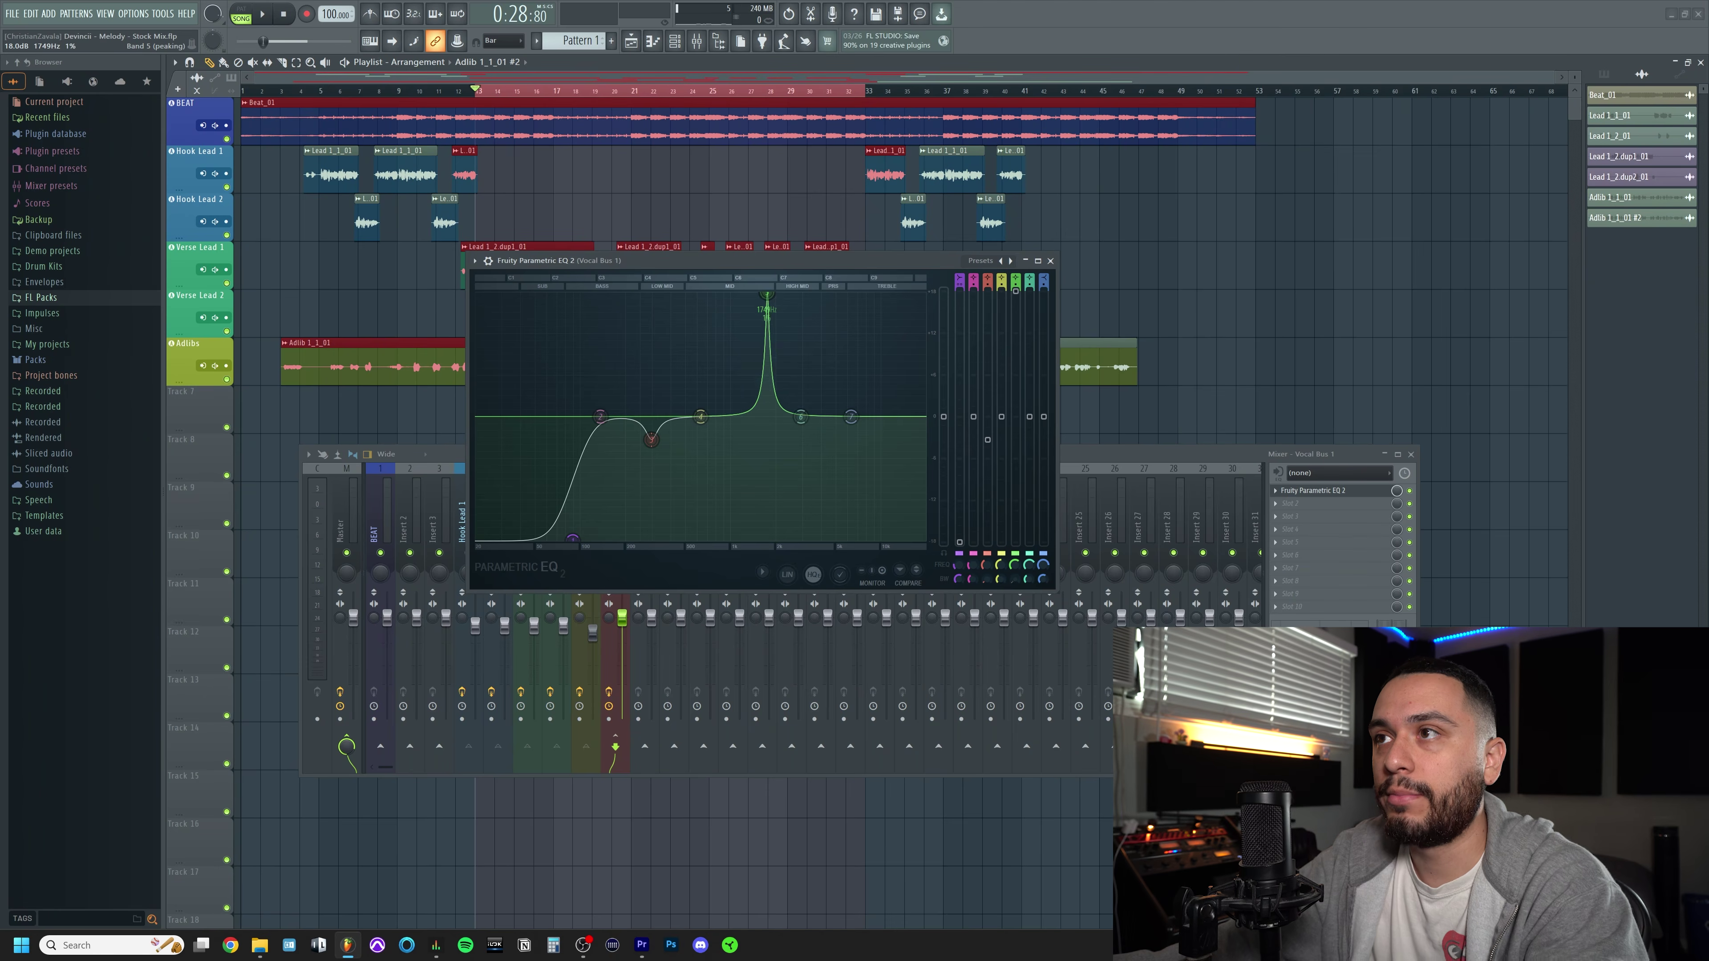
key("space")
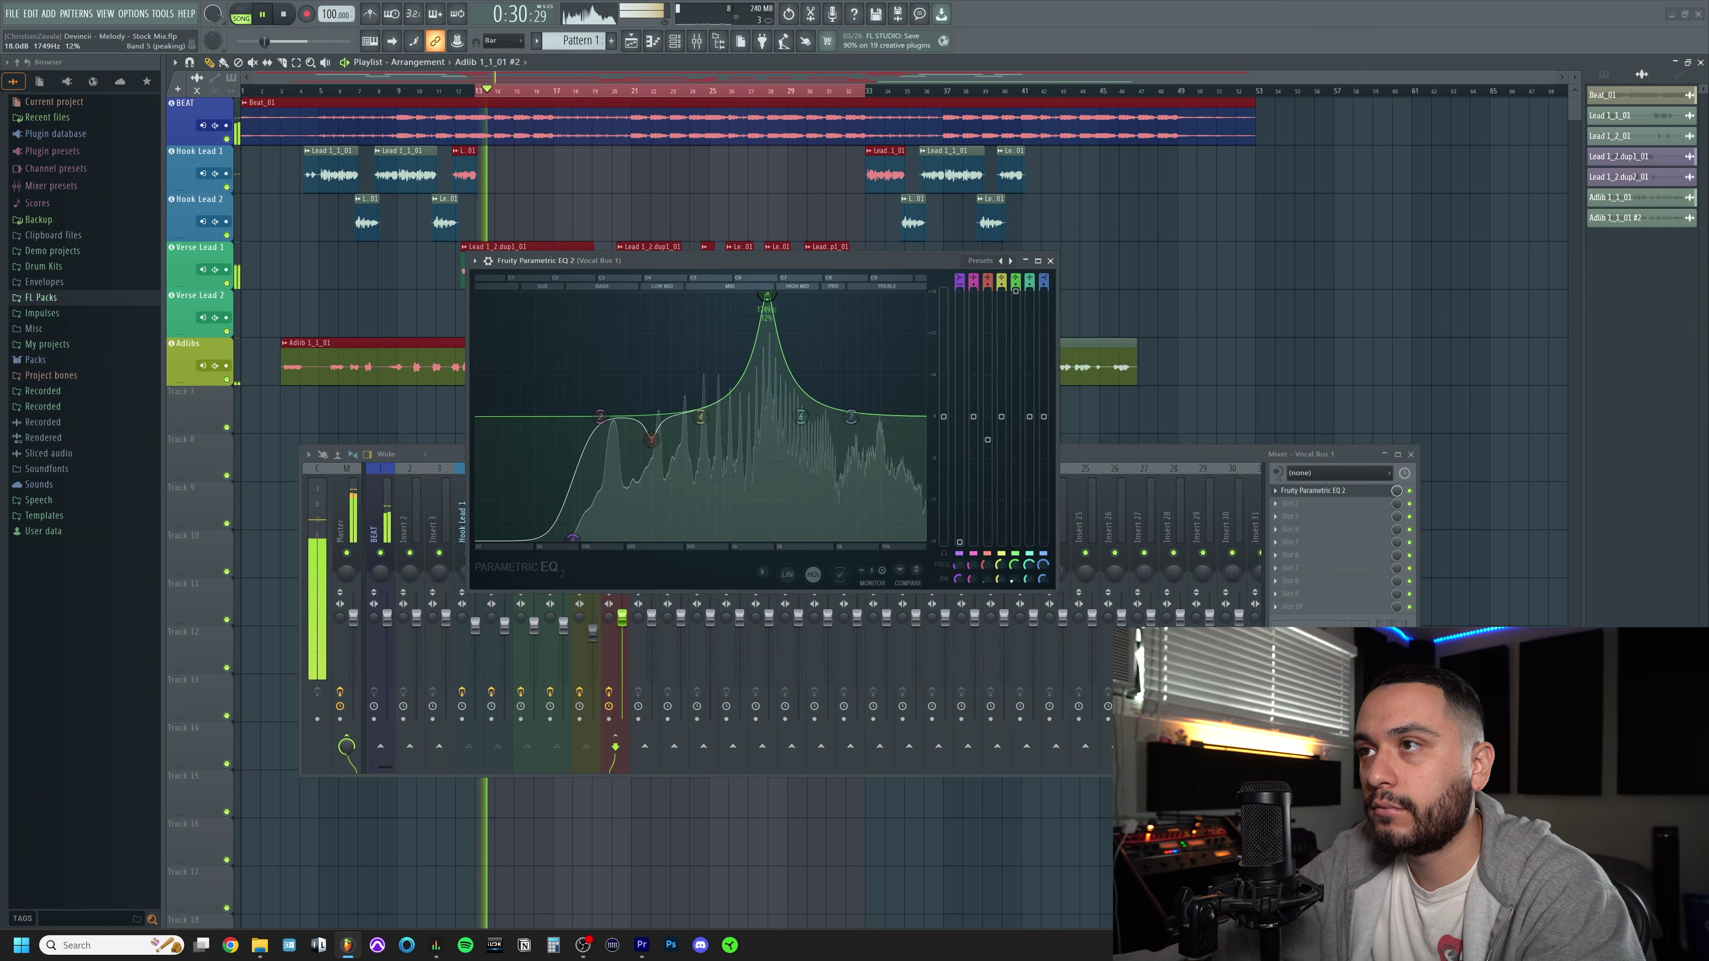
left_click_drag(1016, 579, 1016, 581)
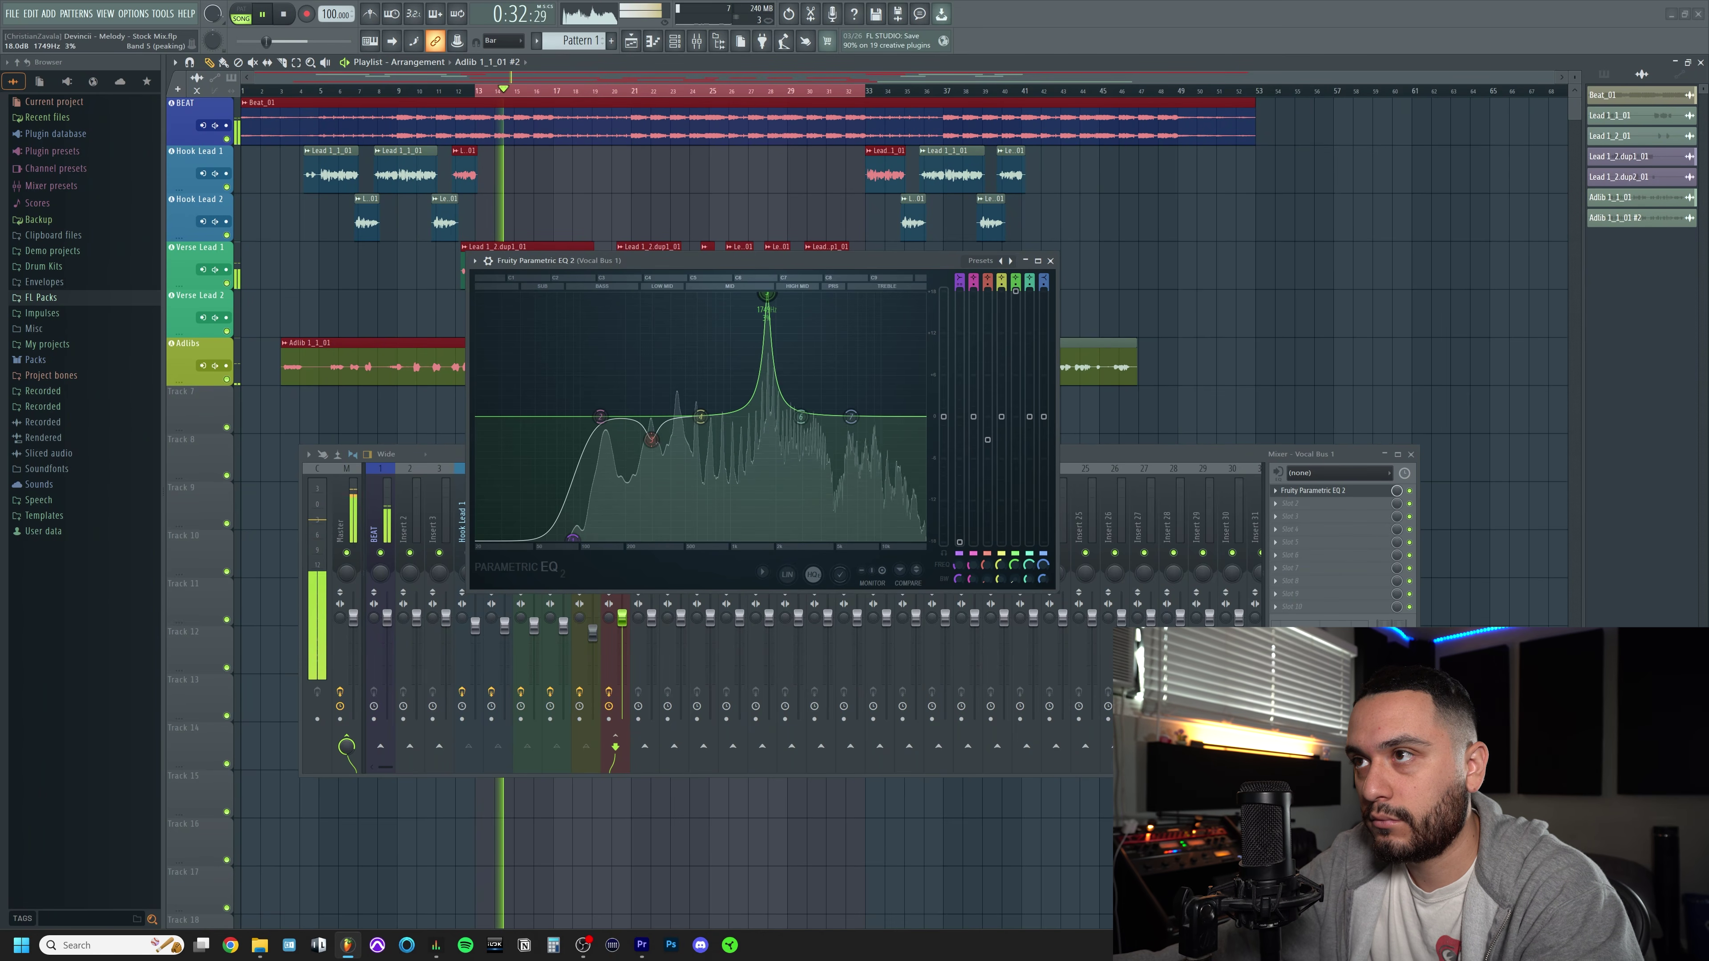
left_click_drag(1014, 564, 1015, 564)
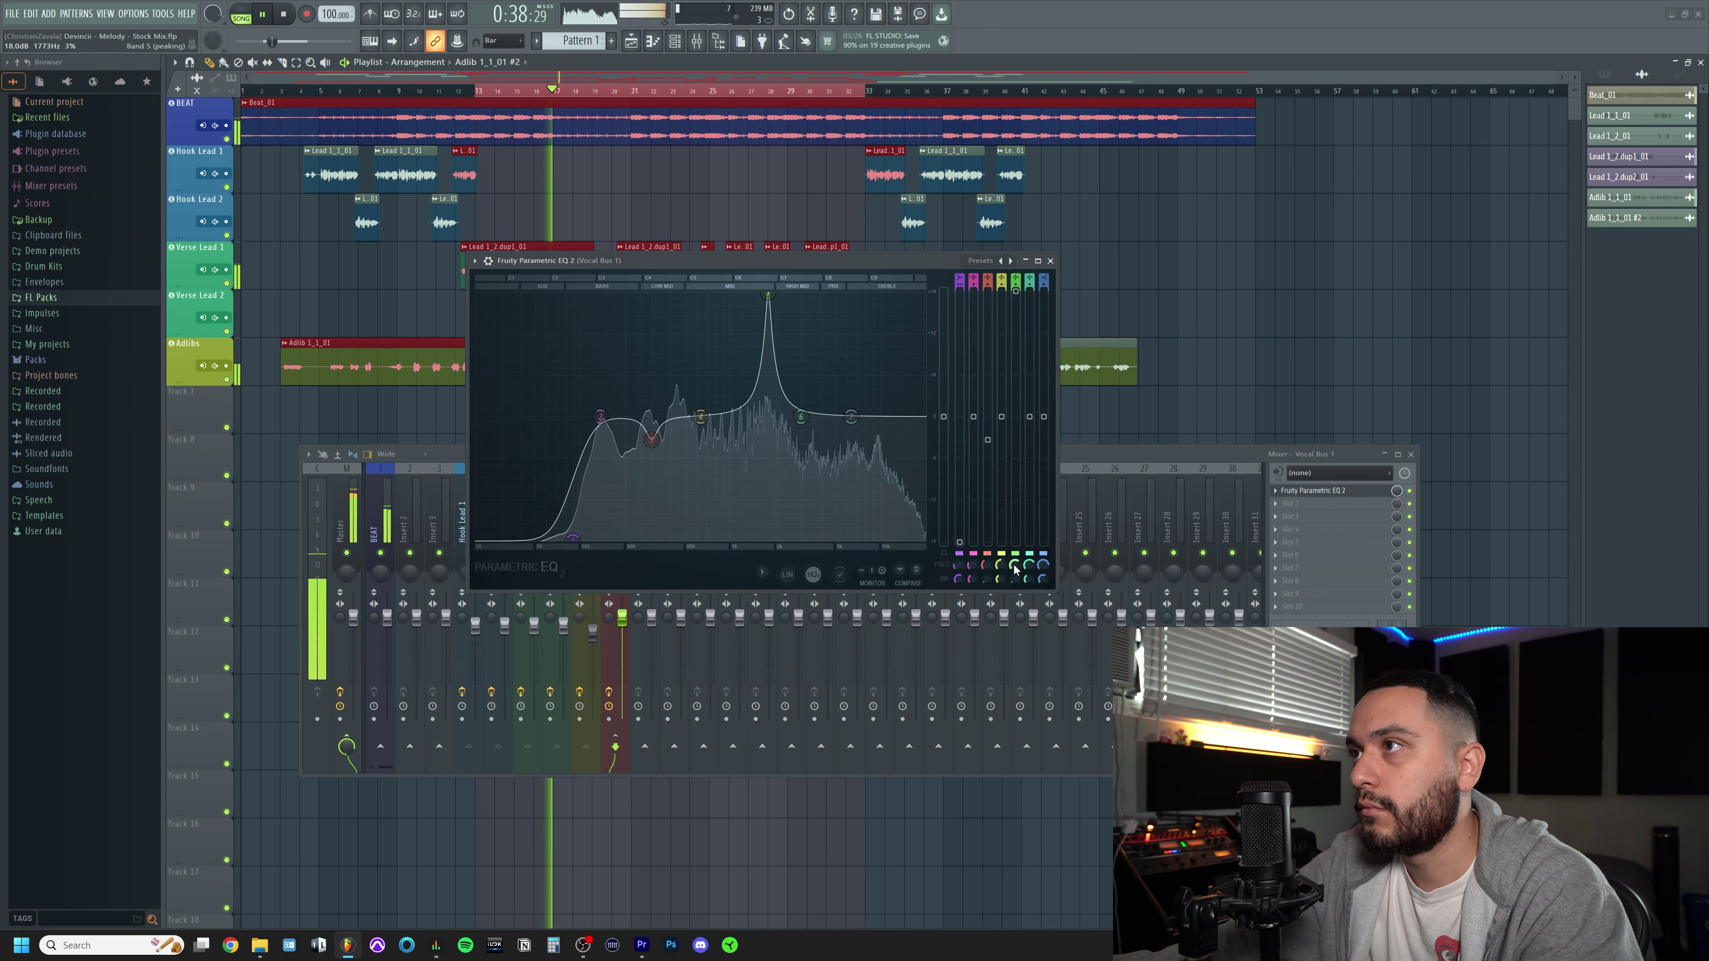
Reset band 5's gain, cut it to about -2.9 dB, and play the vocals to check the result
left_click(1017, 297, "alt")
key("space")
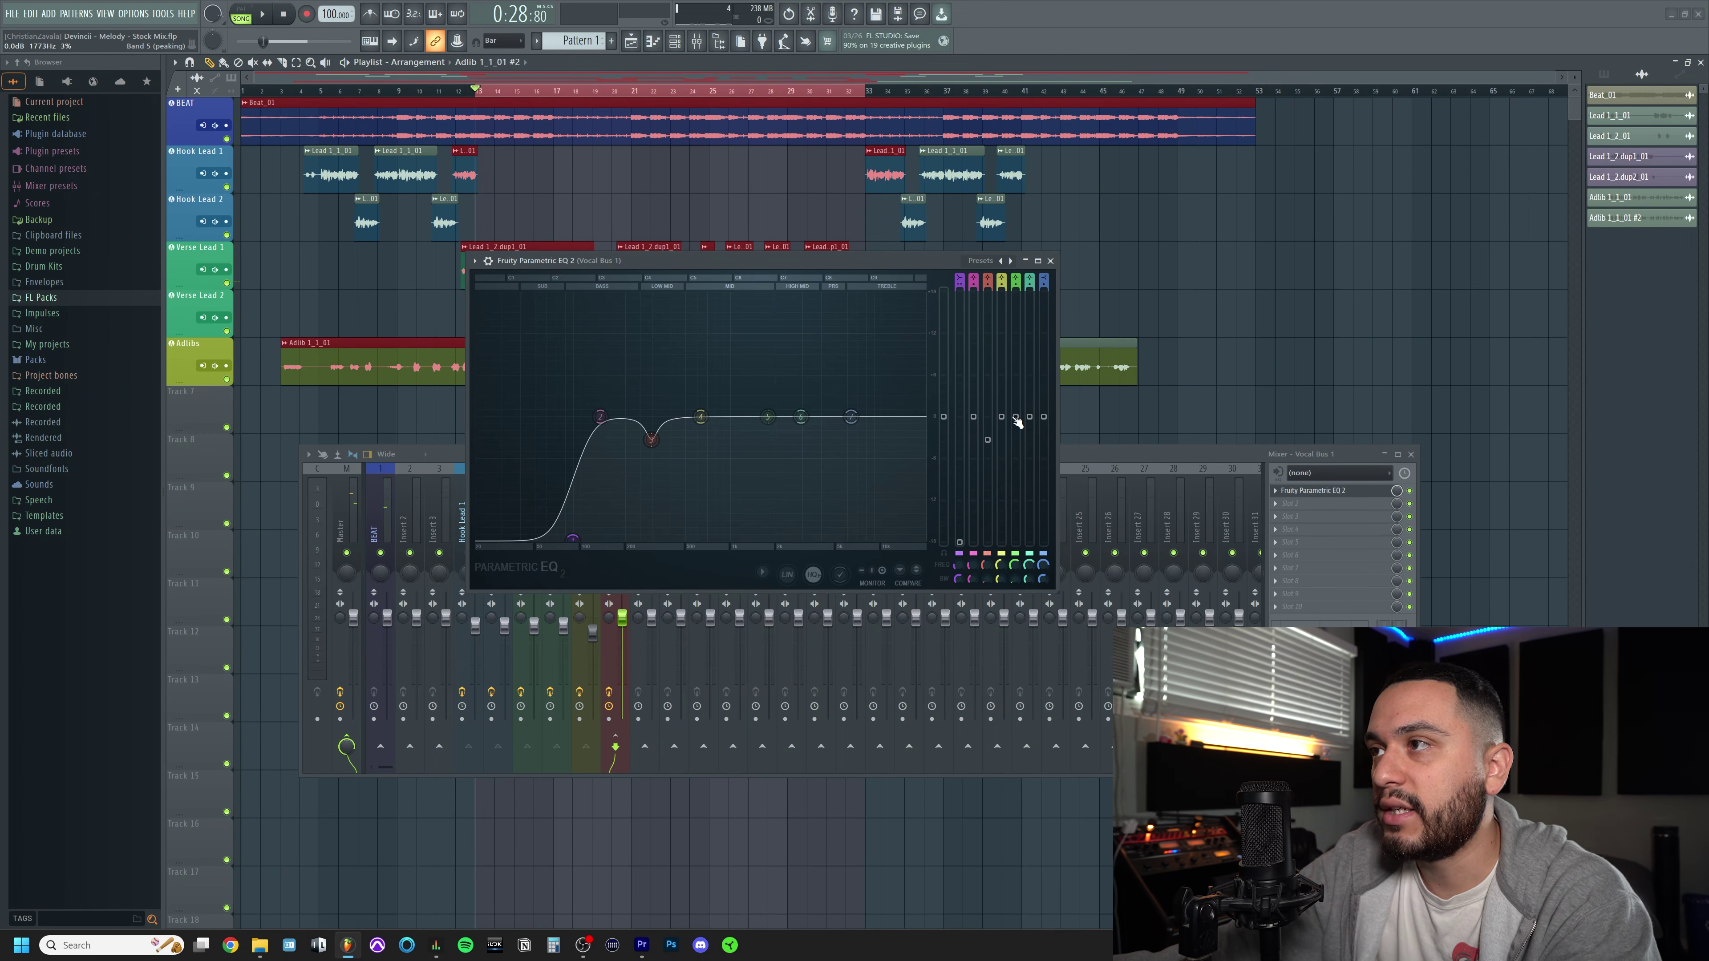
left_click_drag(1018, 418, 1016, 435)
key("space")
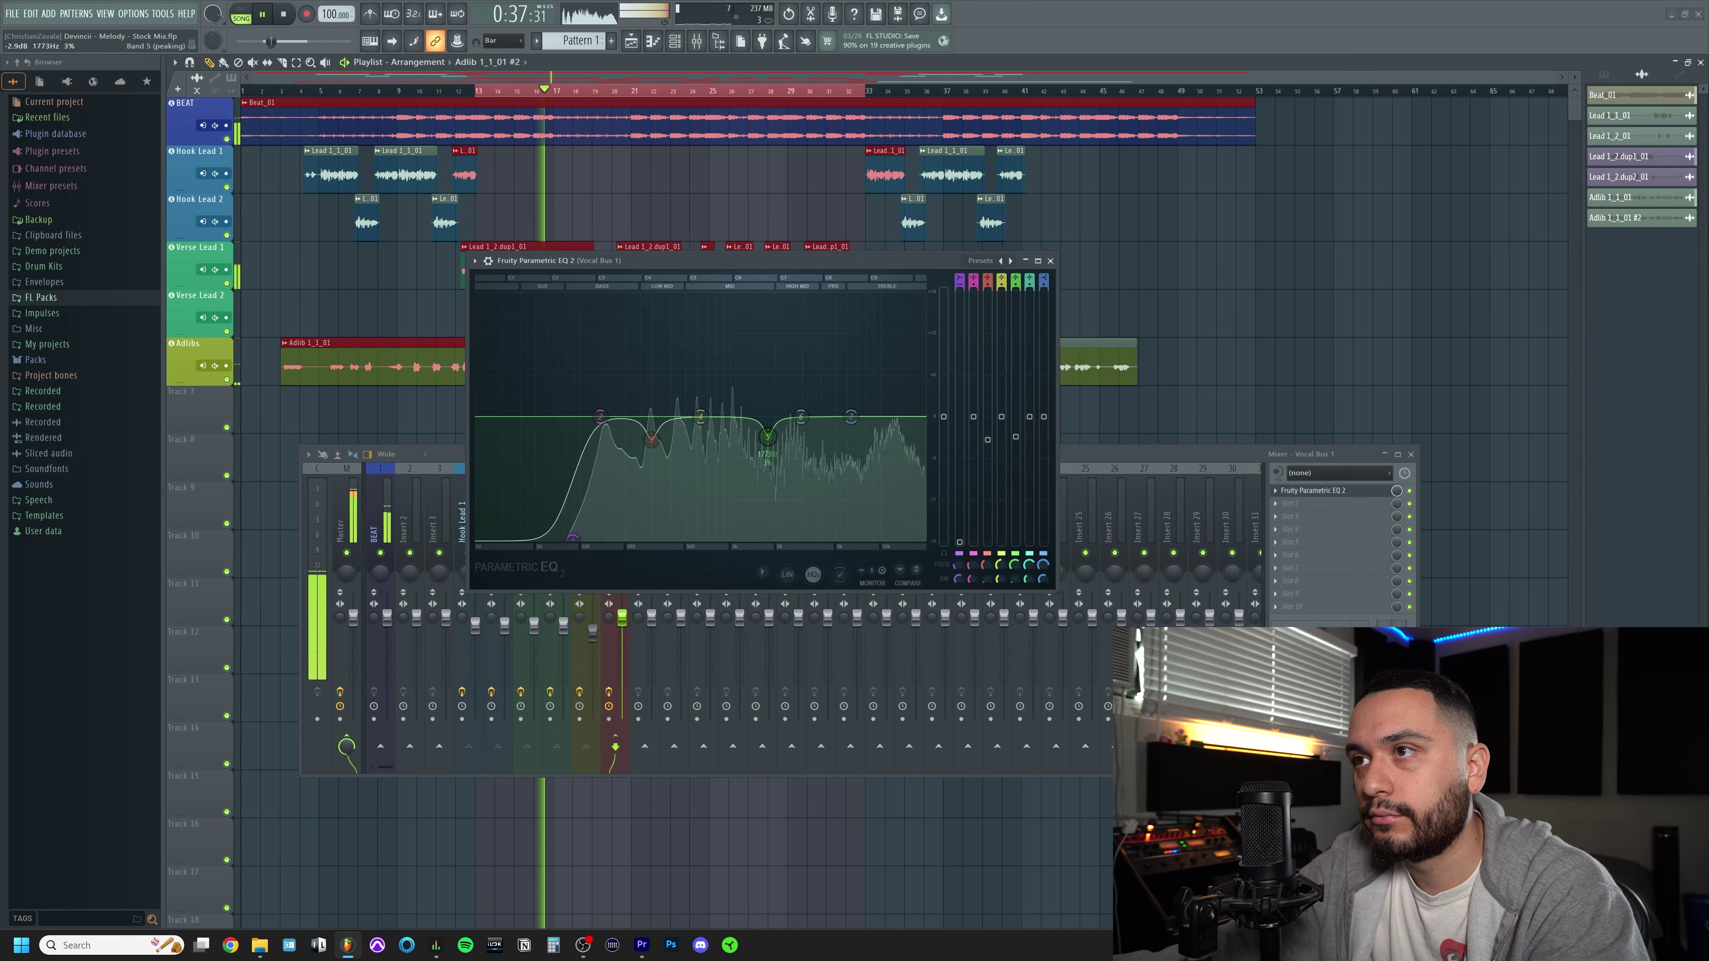
key("space")
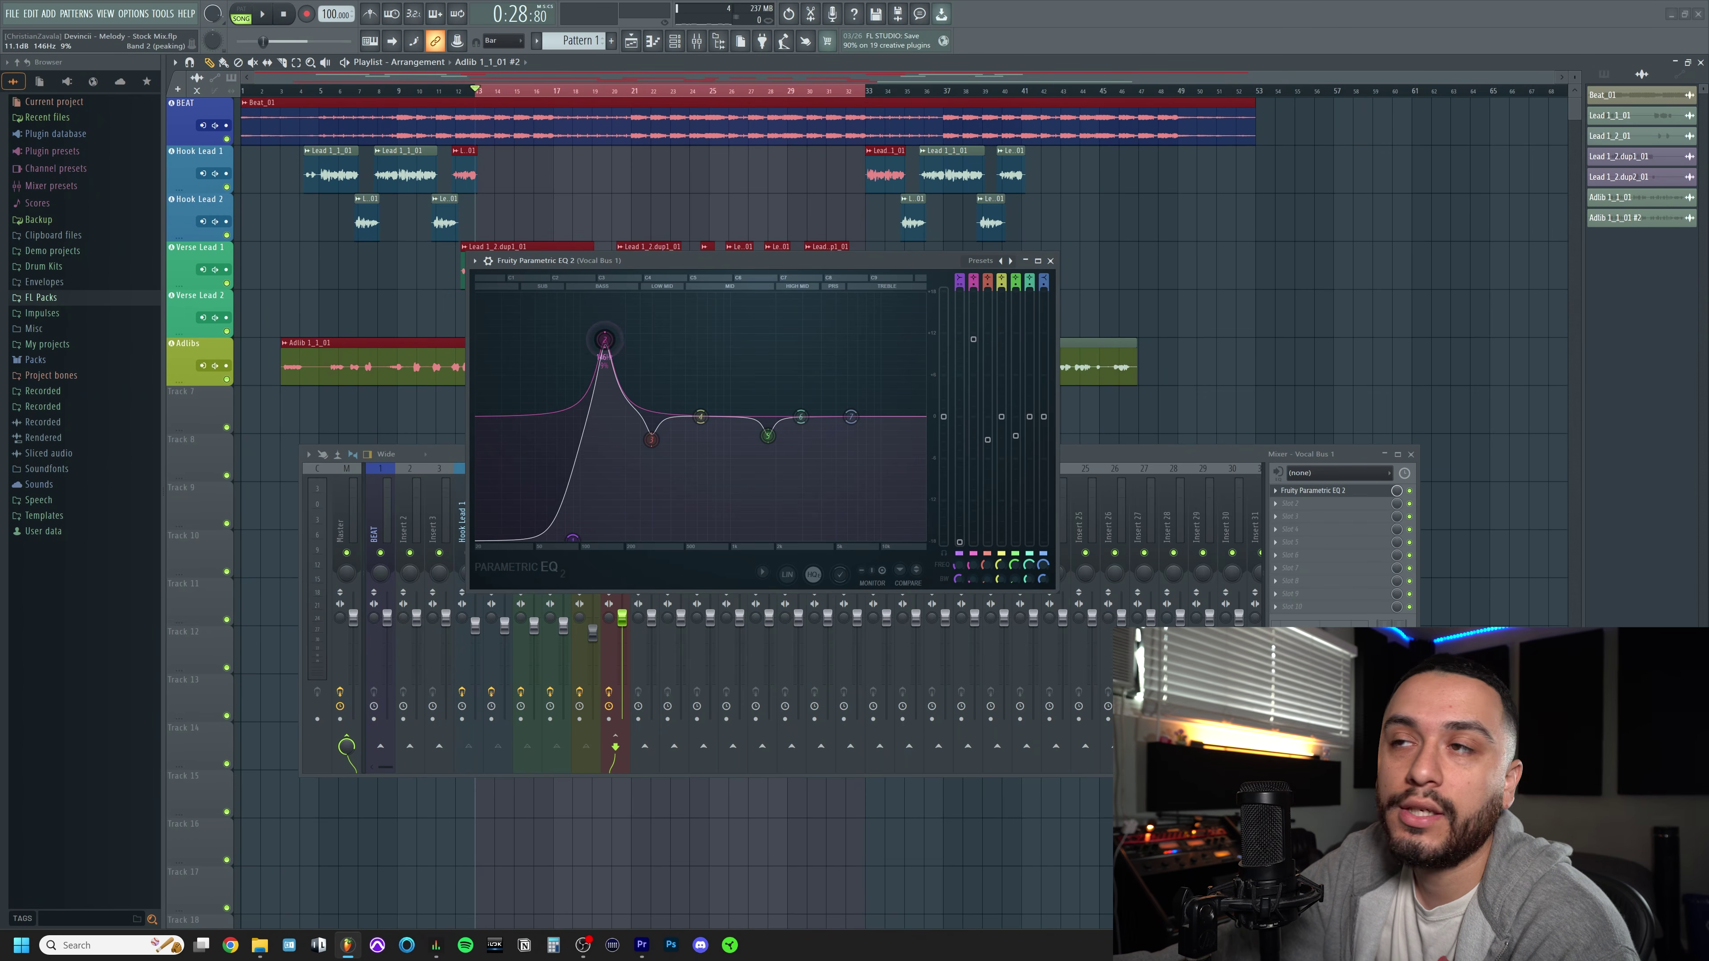
Change EQ band 2 to a low shelf and lower its gain to about -2 dB
scroll(606, 344, "down", 1)
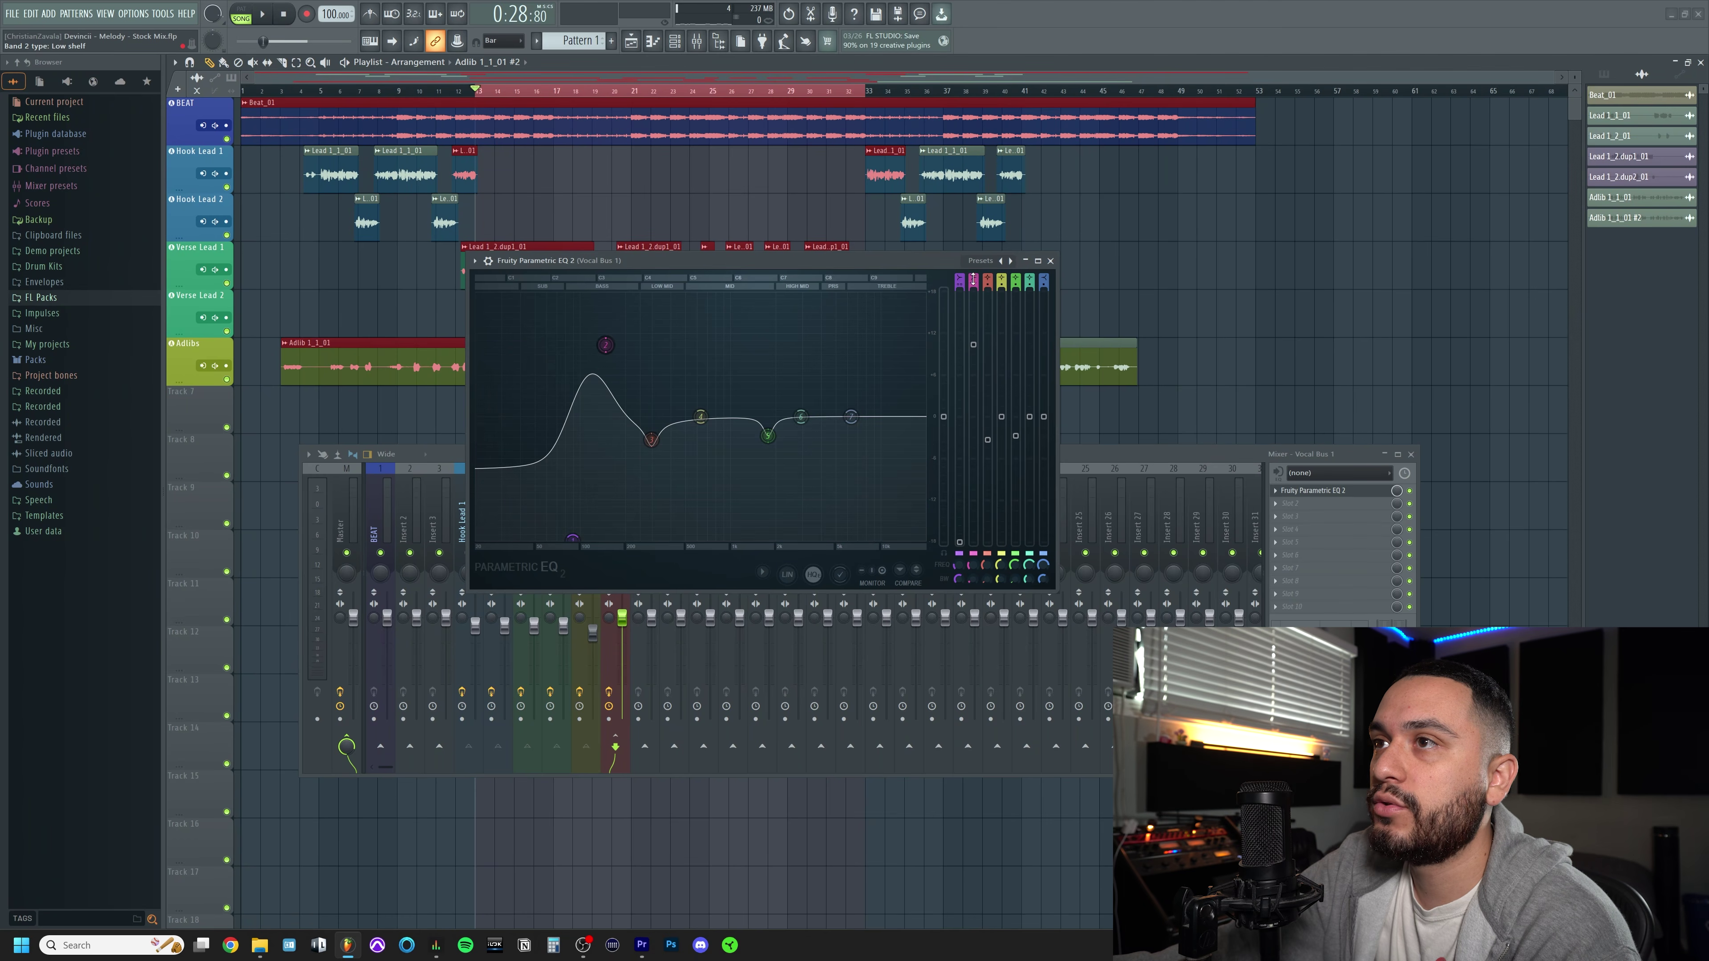
left_click_drag(605, 344, 603, 435)
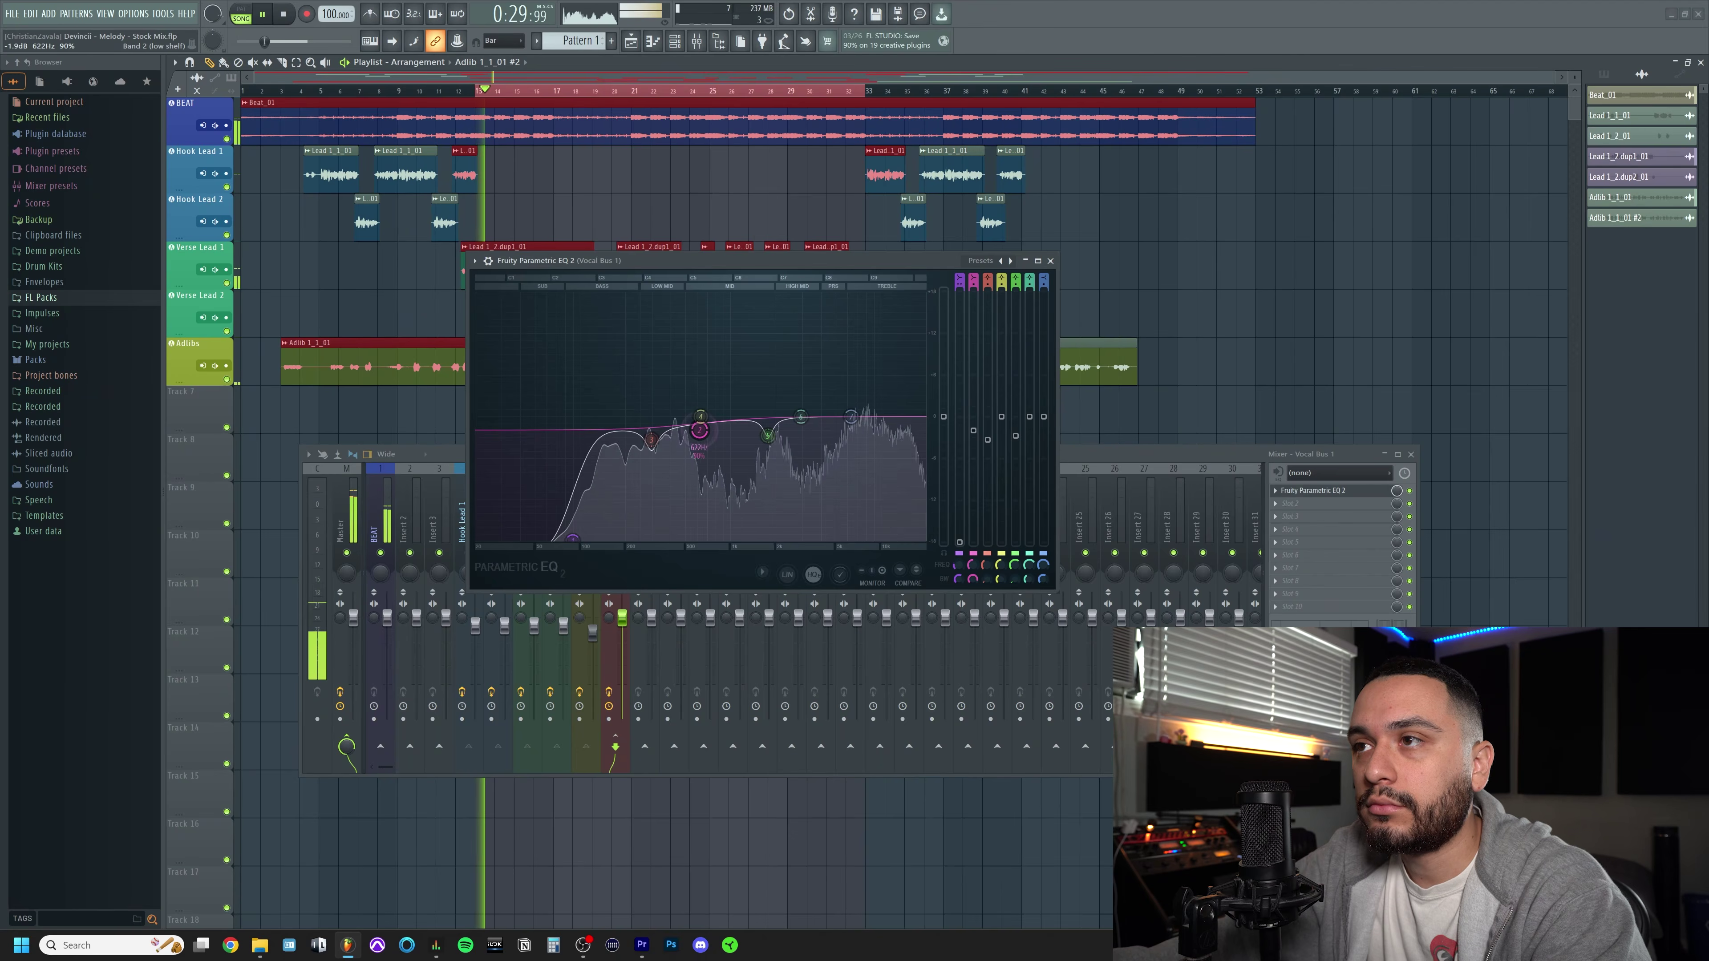
Shift EQ band 2's low shelf to a slightly lower frequency and gain while listening to the vocals
left_click_drag(699, 429, 694, 433)
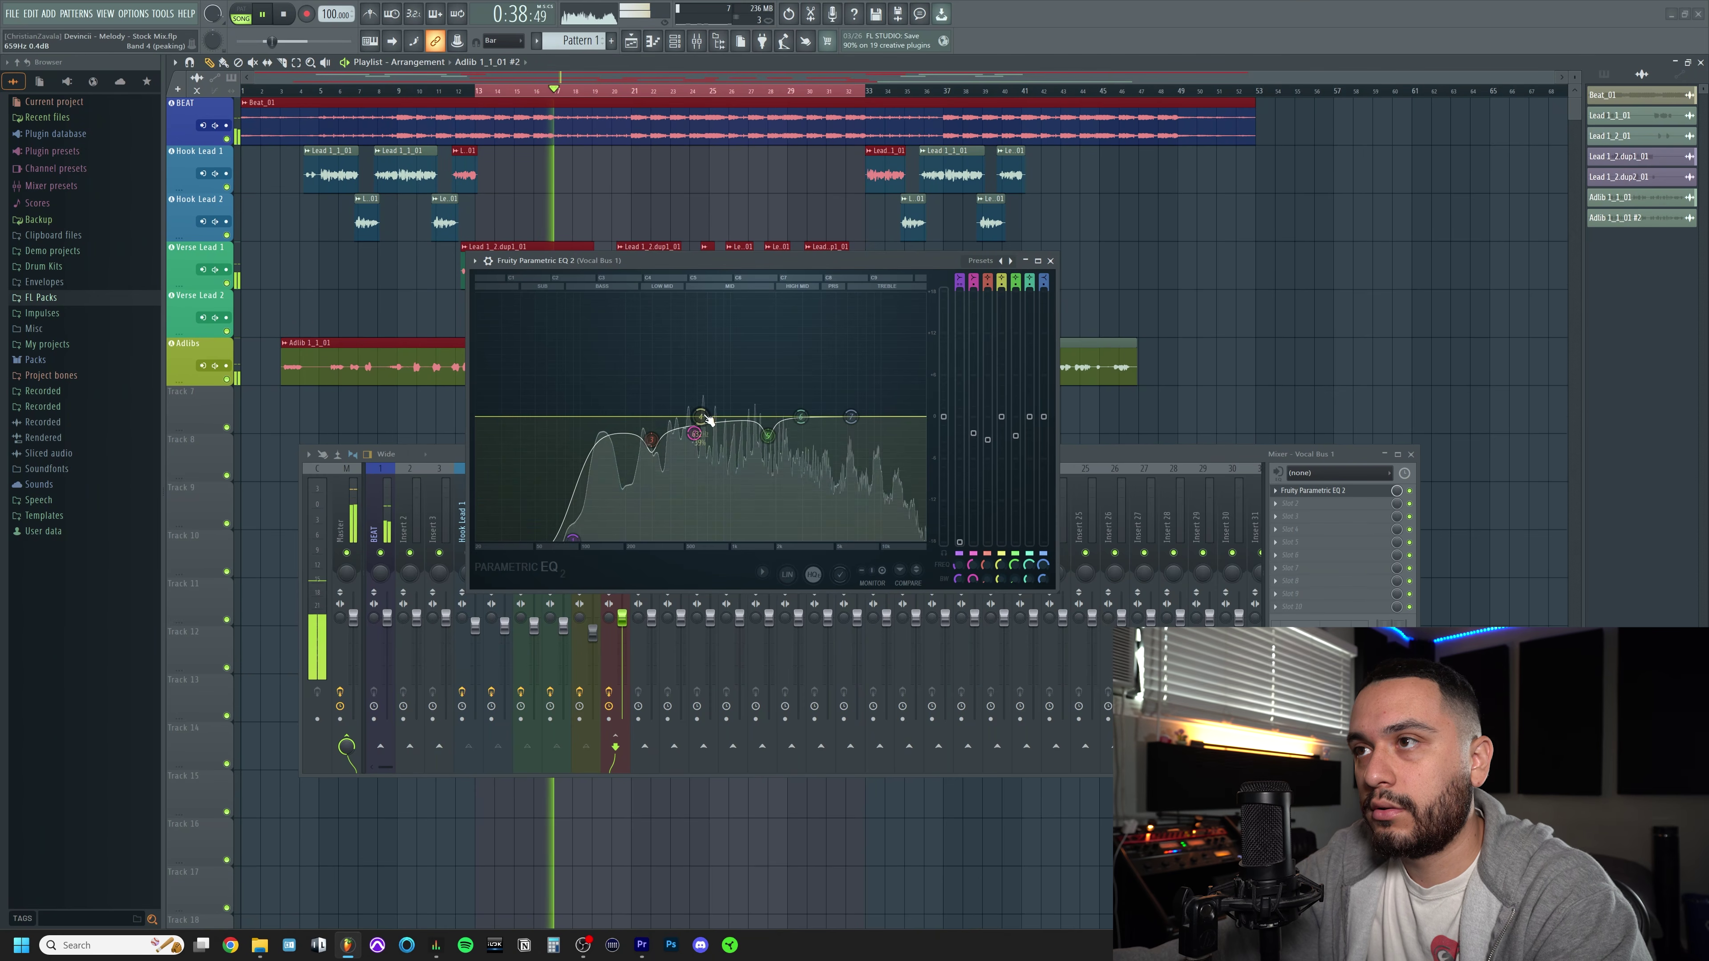
key("space")
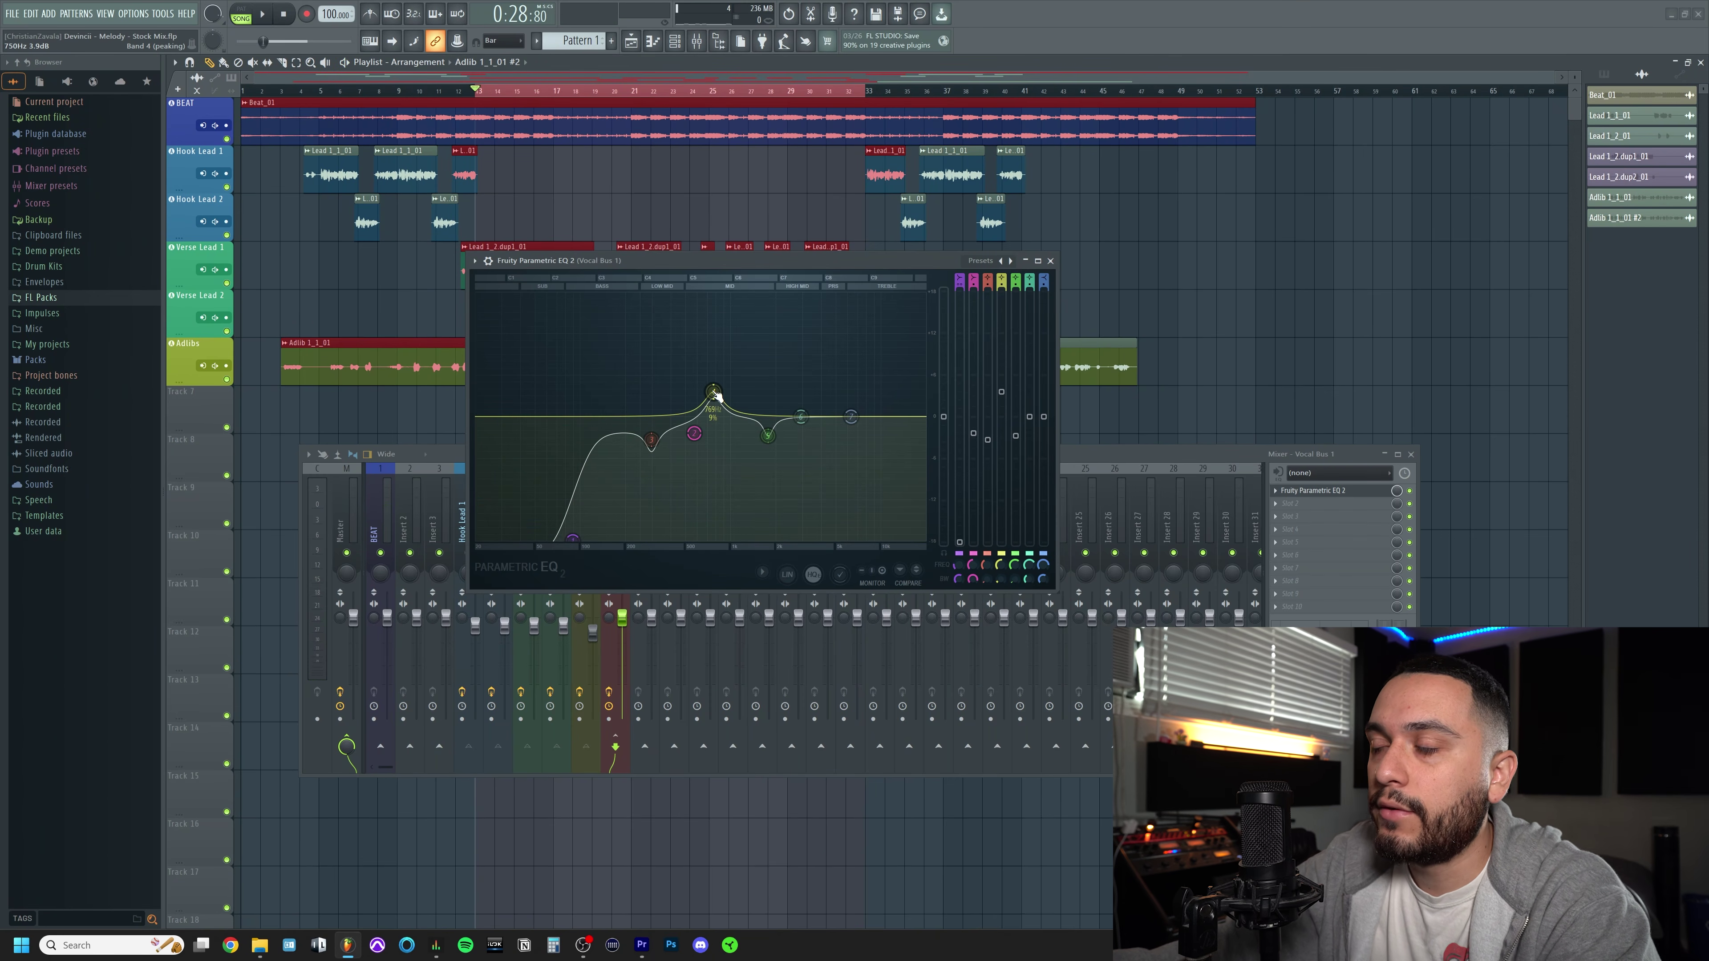
Boost EQ band 4 to 18 dB with a narrower bandwidth, sweep it to about 1 kHz during playback, and cut it to about -2 dB
key("space")
left_click_drag(700, 350, 727, 297)
scroll(737, 296, "down", 5)
scroll(731, 296, "up", 2)
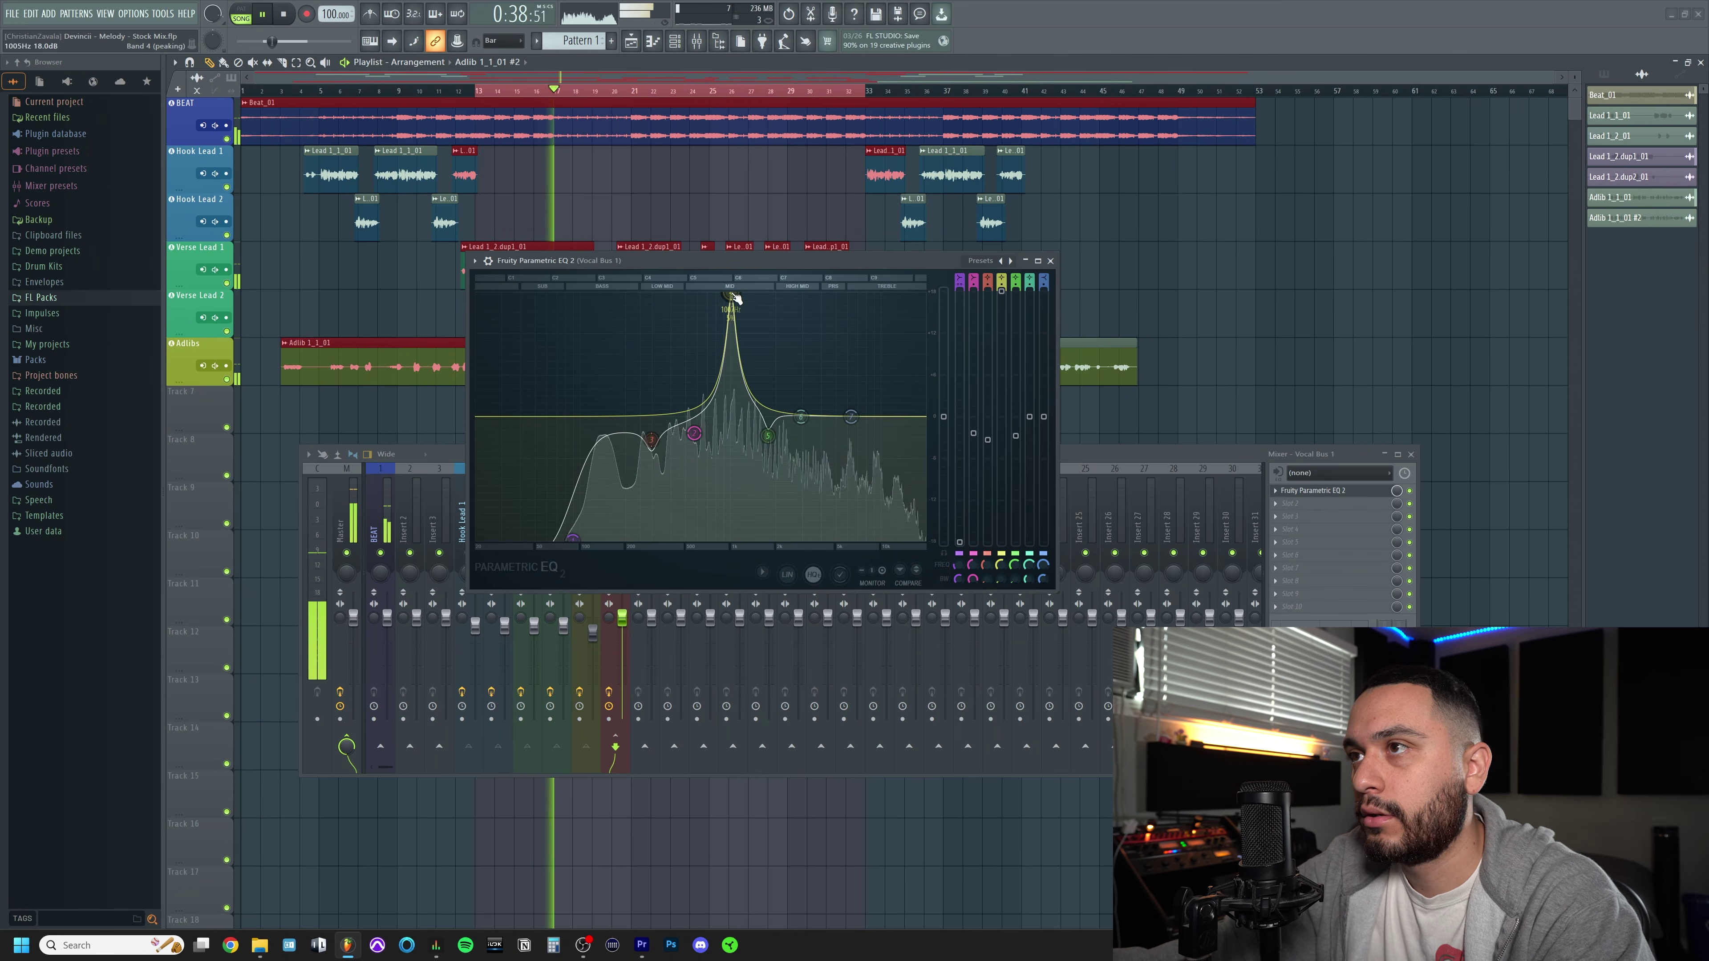
key("space")
left_click_drag(1004, 420, 1002, 427)
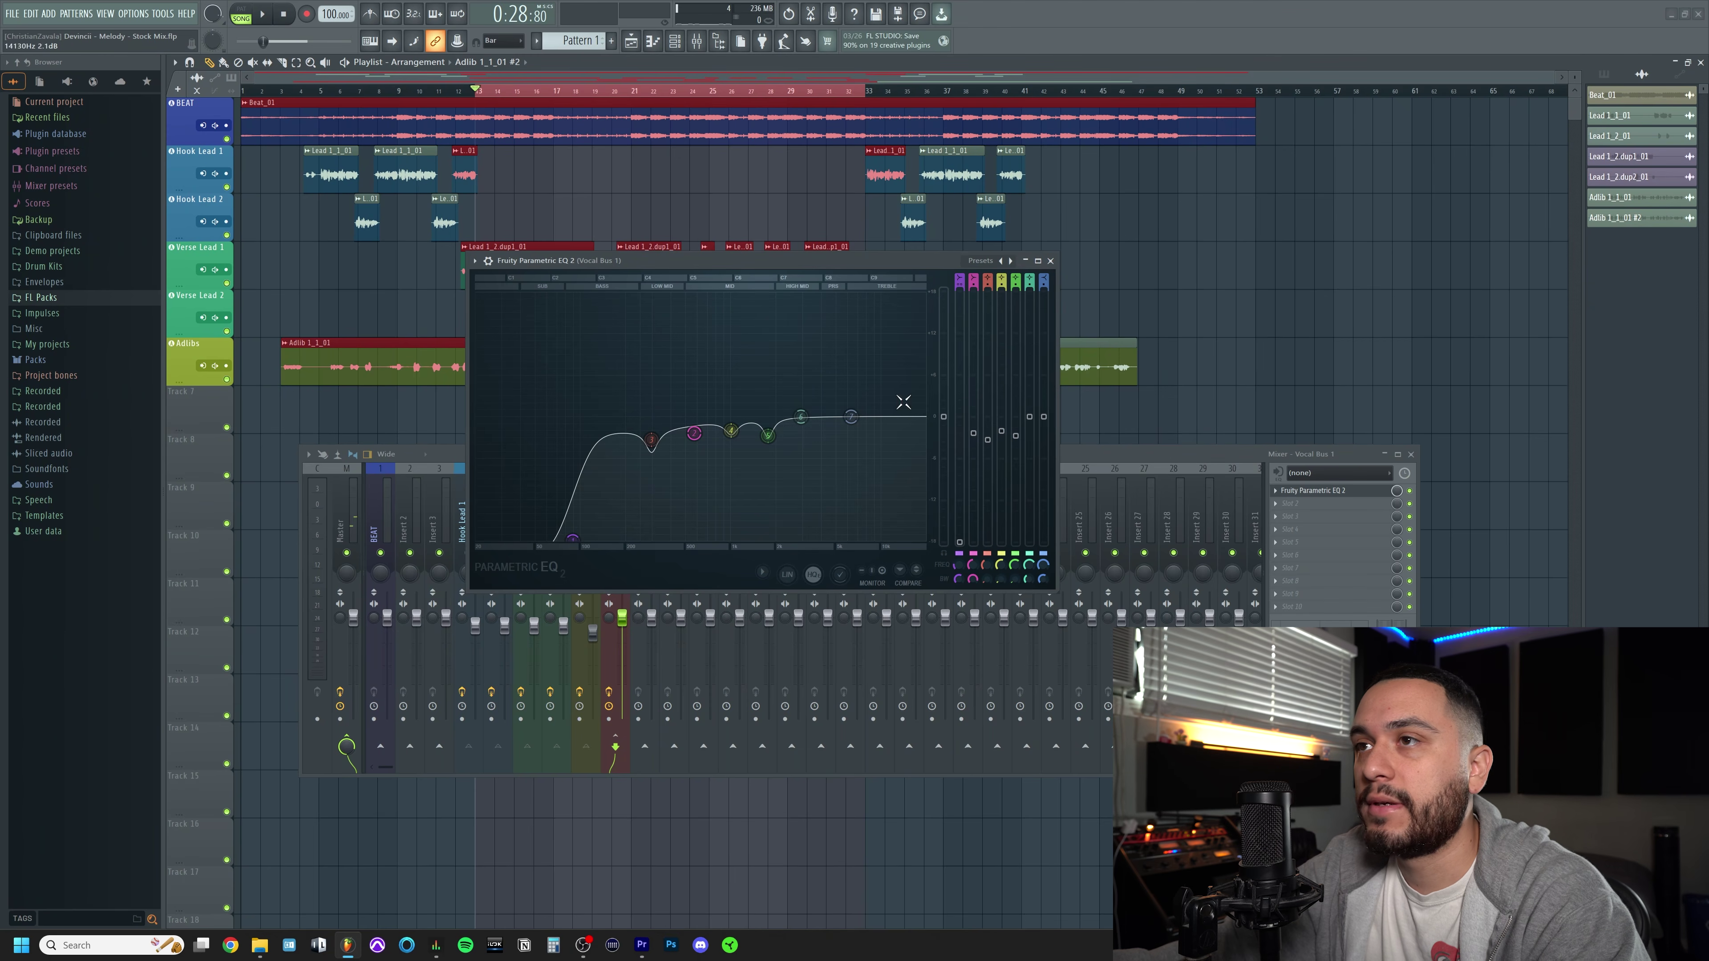
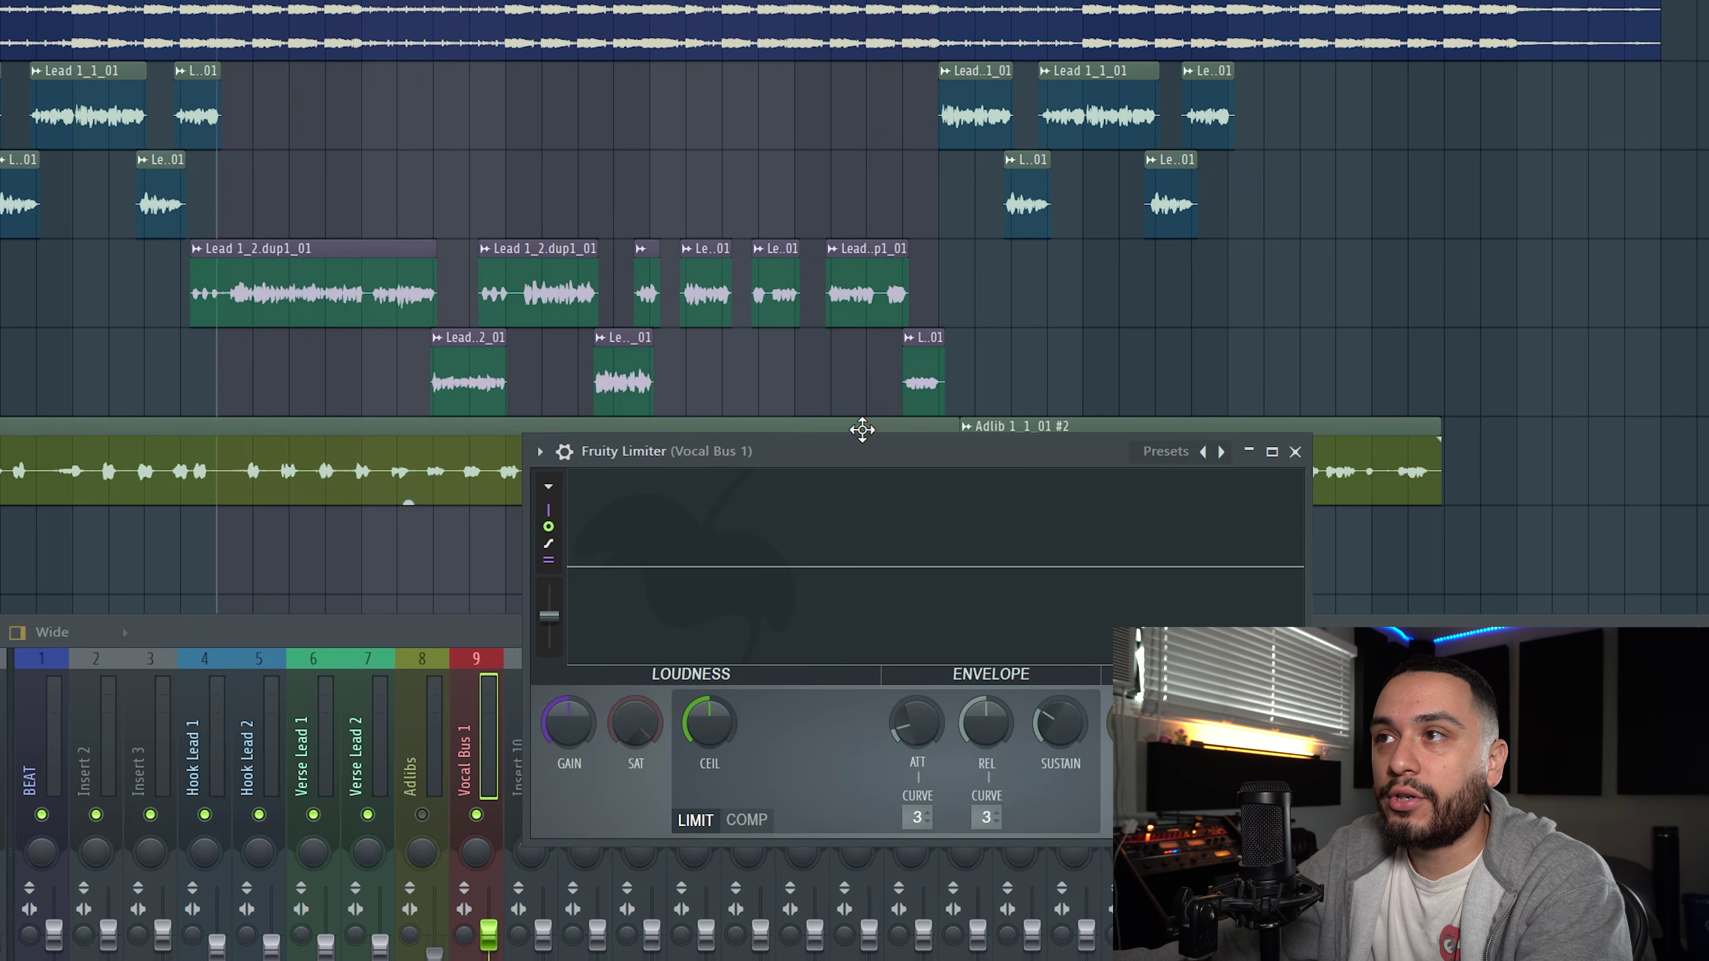
Switch Fruity Limiter on Vocal Bus 1 to compressor mode and position its window clear of the mixer
left_click_drag(828, 452, 713, 220)
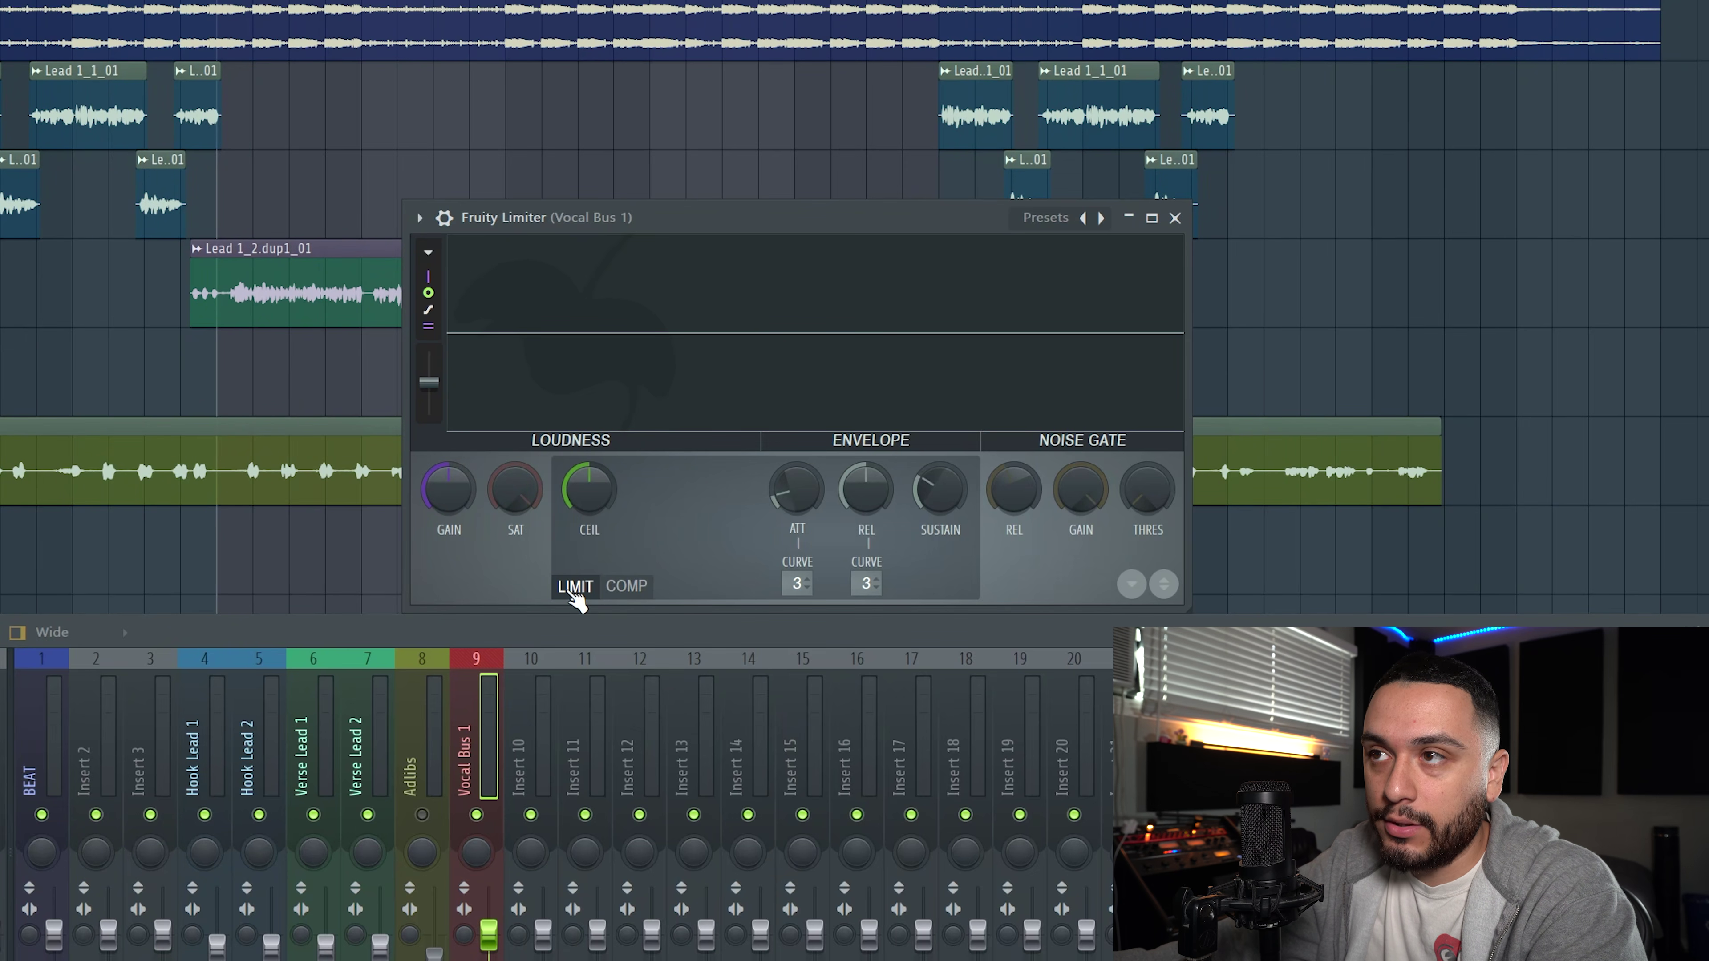
left_click(647, 589)
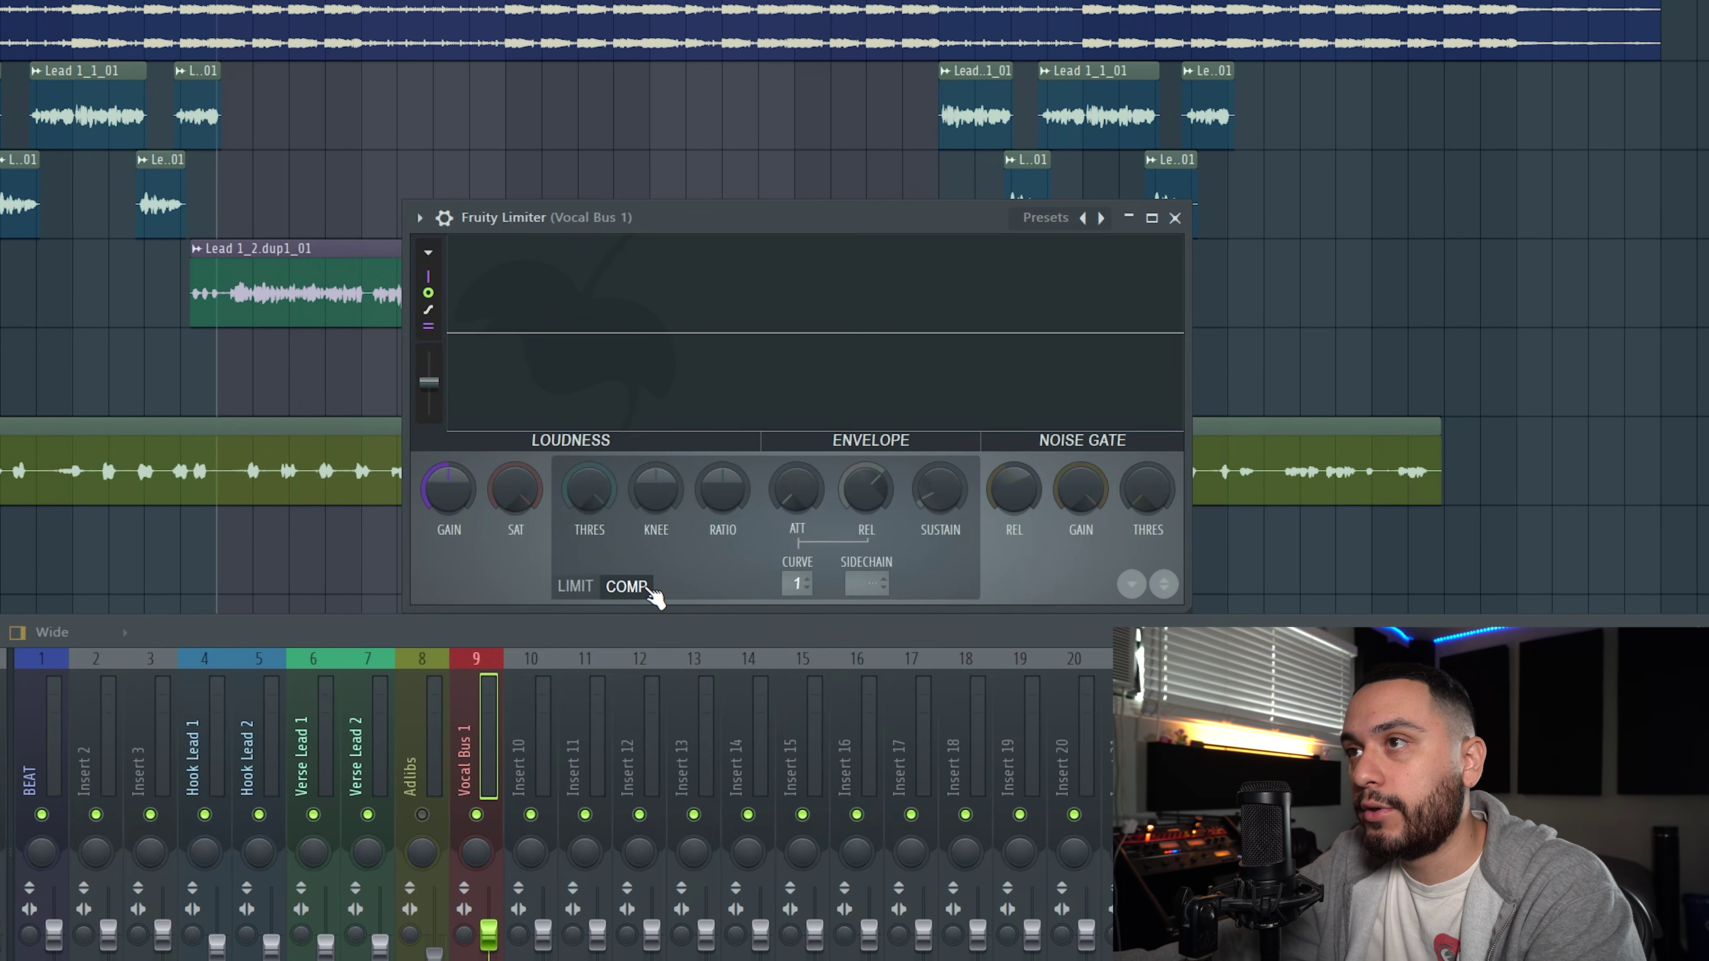
left_click_drag(679, 233, 666, 229)
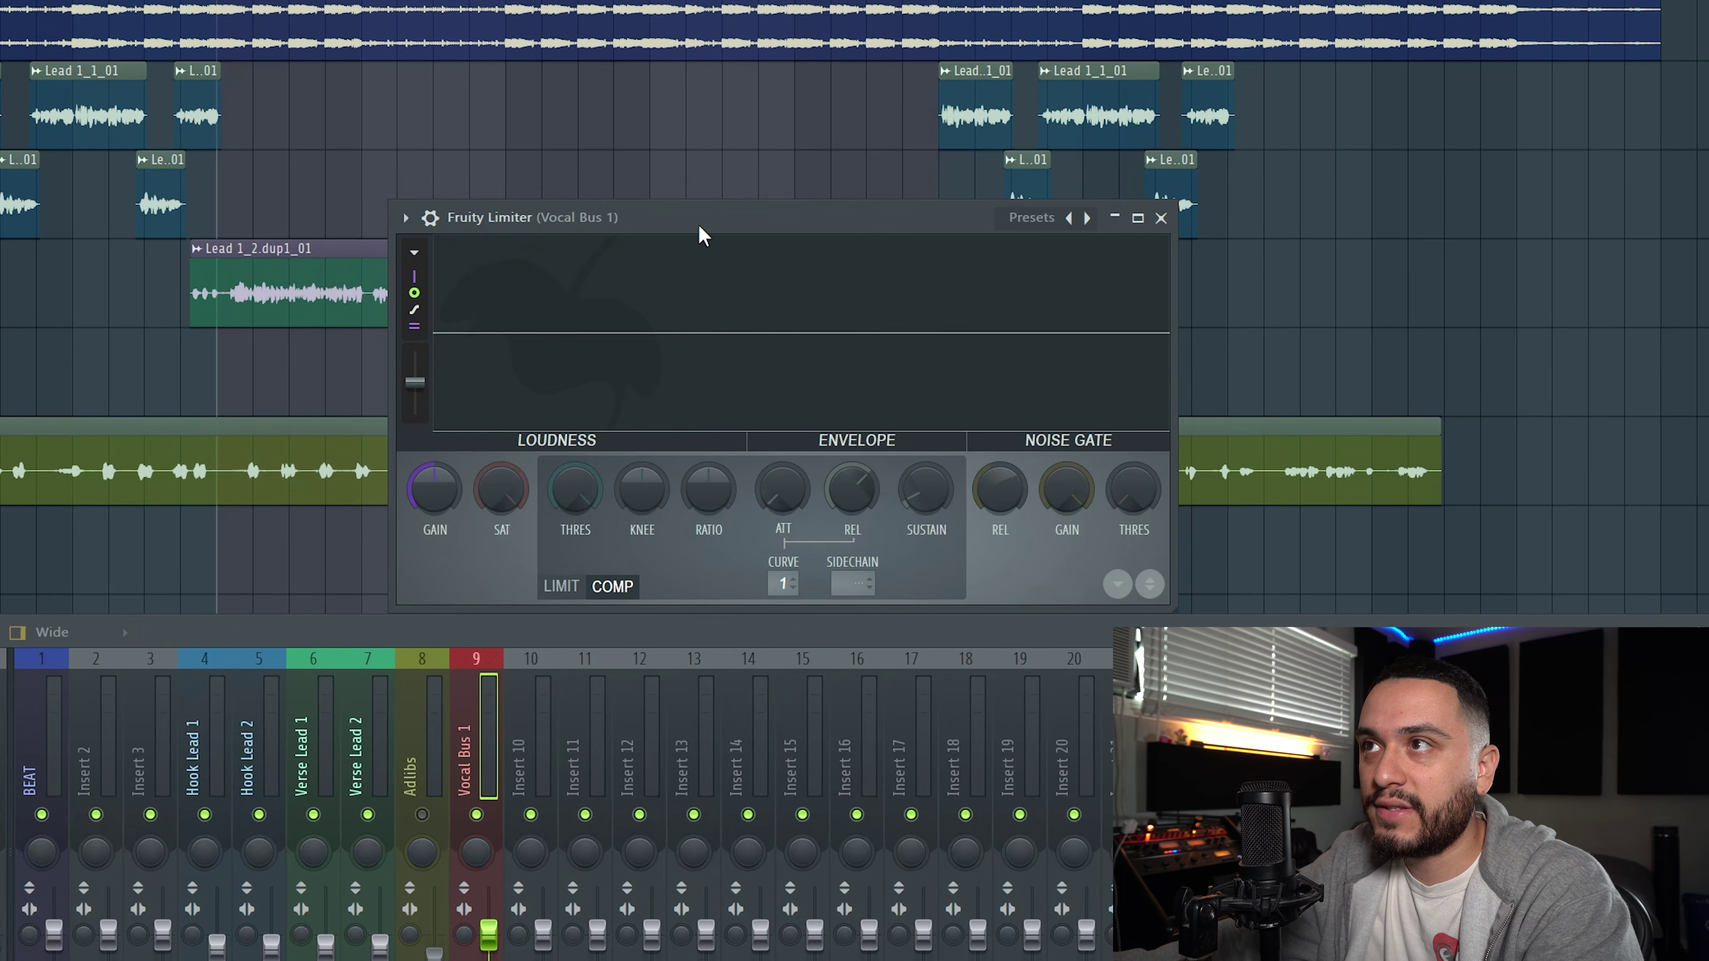
left_click_drag(698, 227, 694, 239)
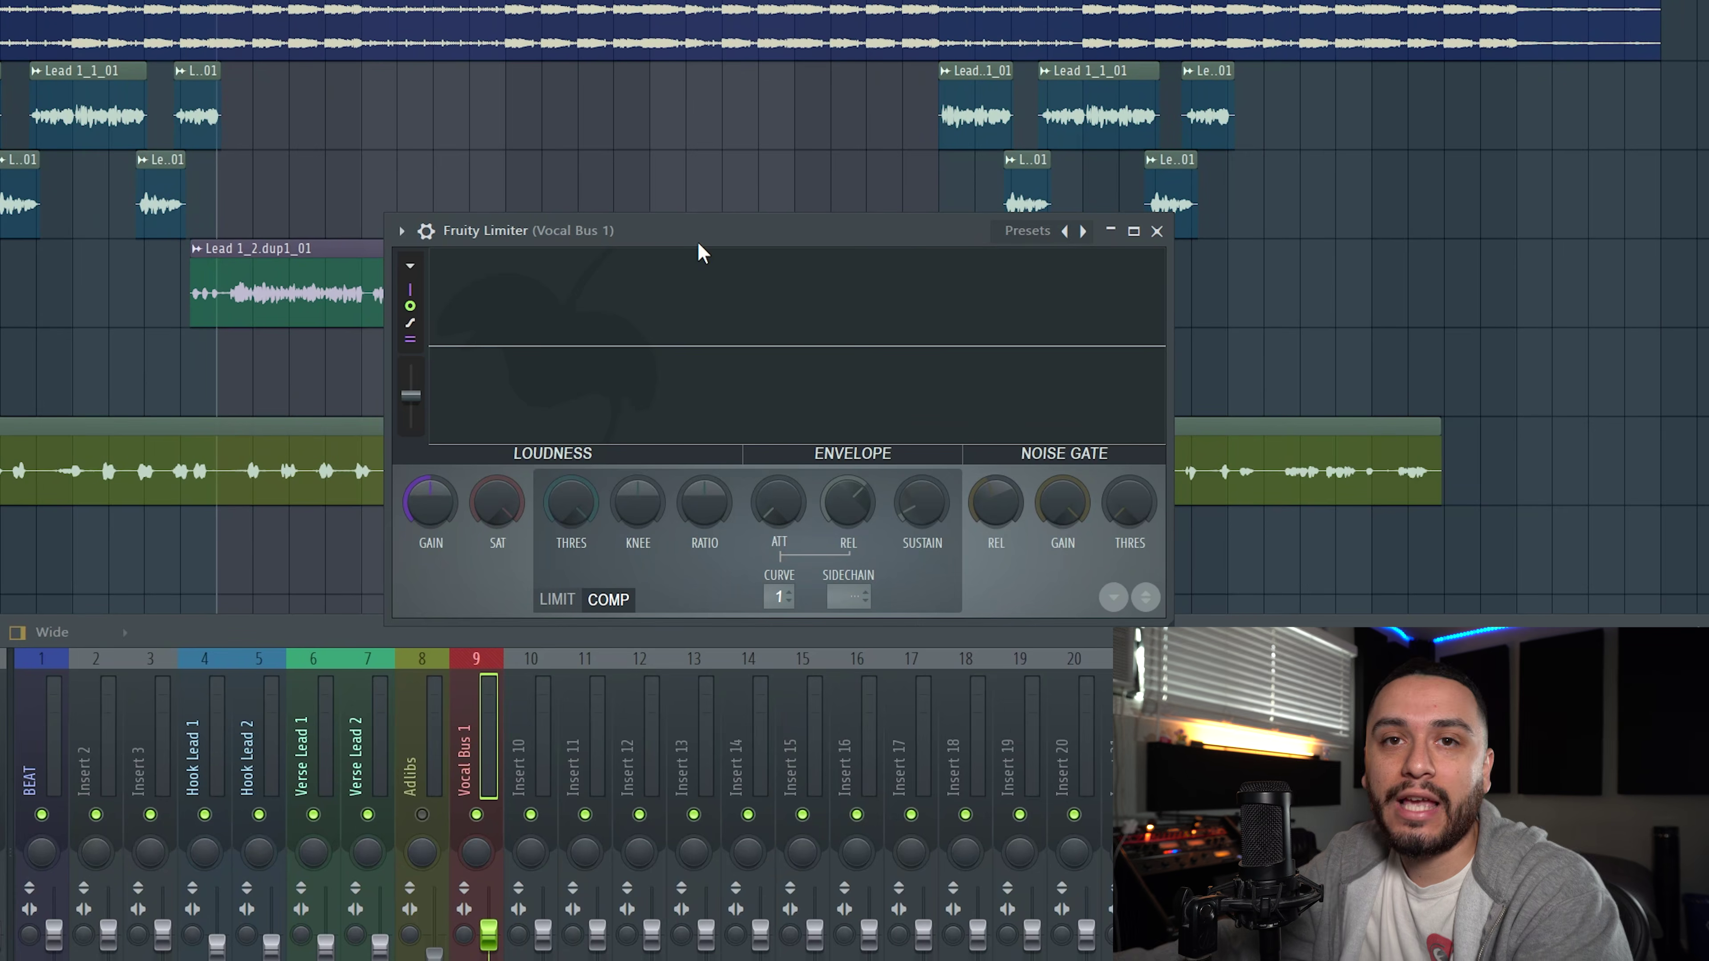
left_click_drag(714, 239, 719, 239)
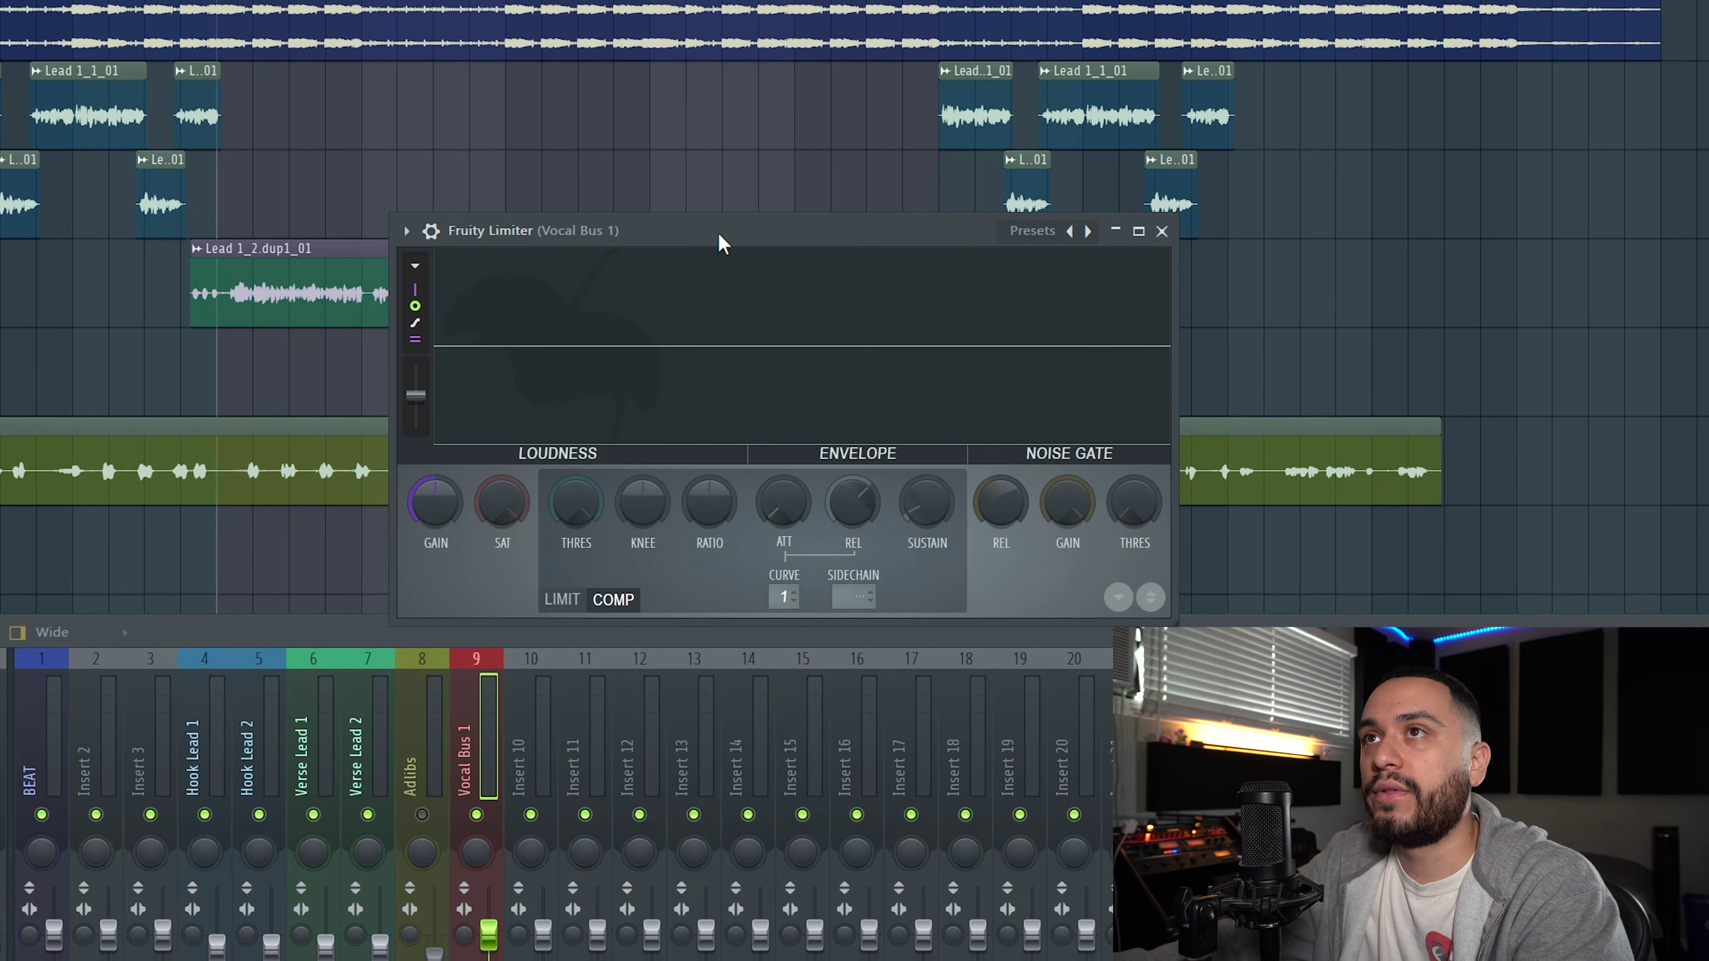
Play the vocals through the limiter and freeze its waveform display to examine the input level
key("space")
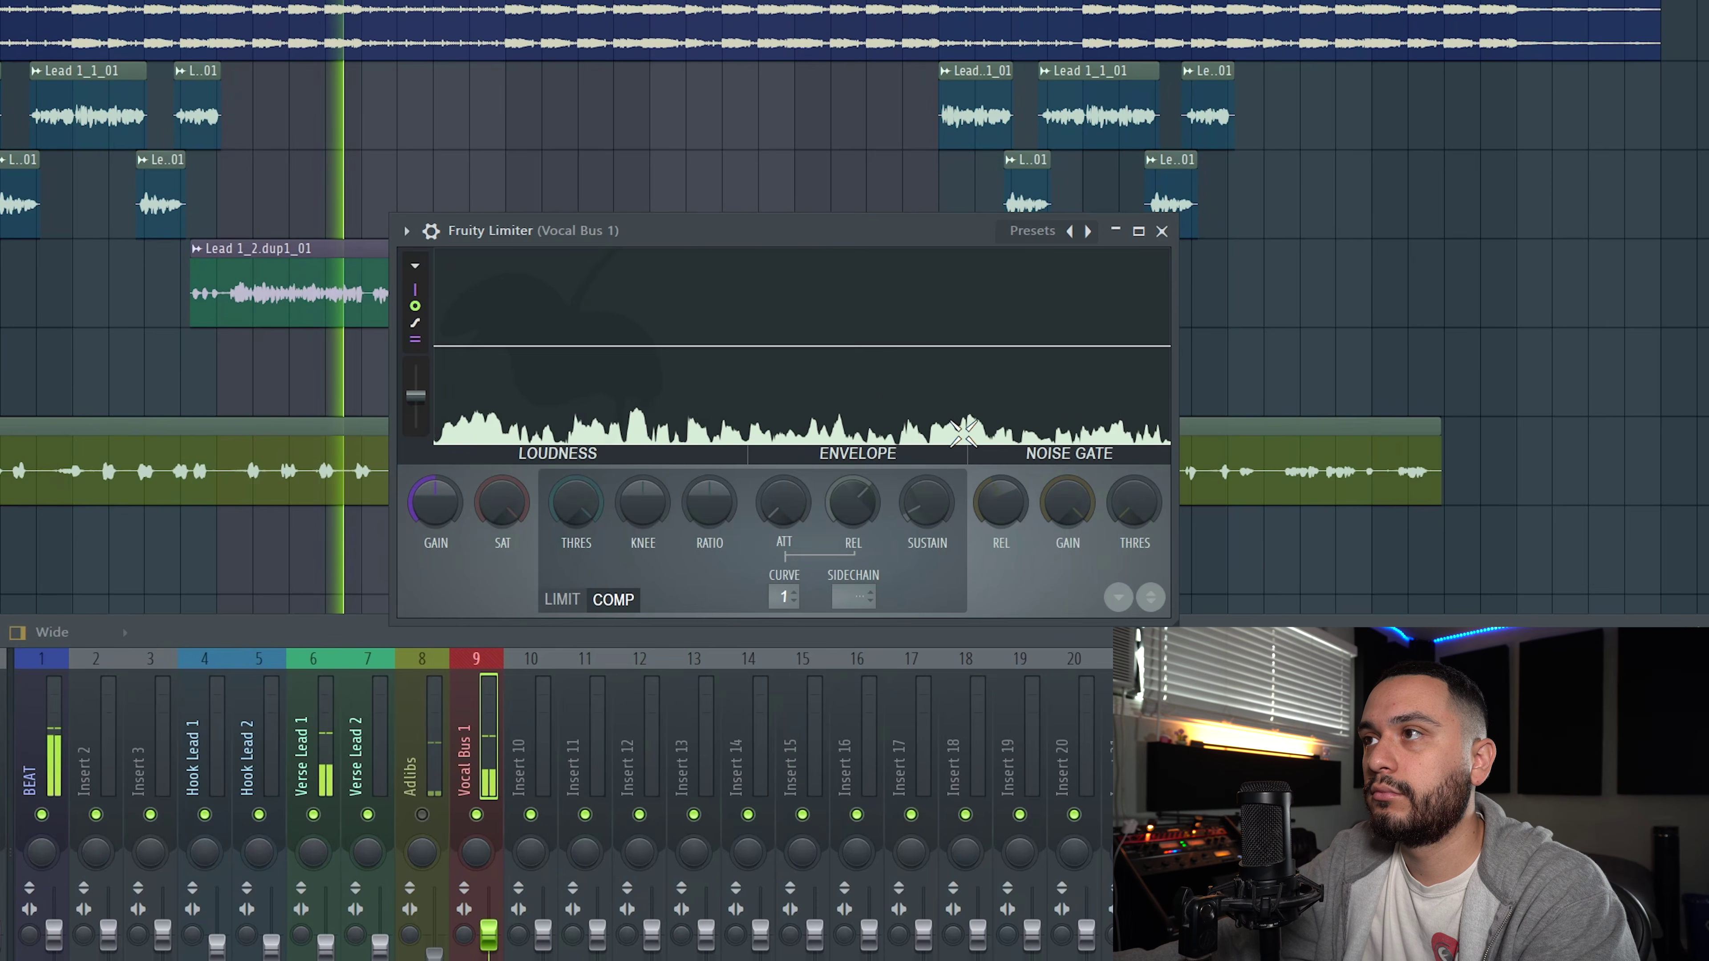
left_click(837, 383)
key("space")
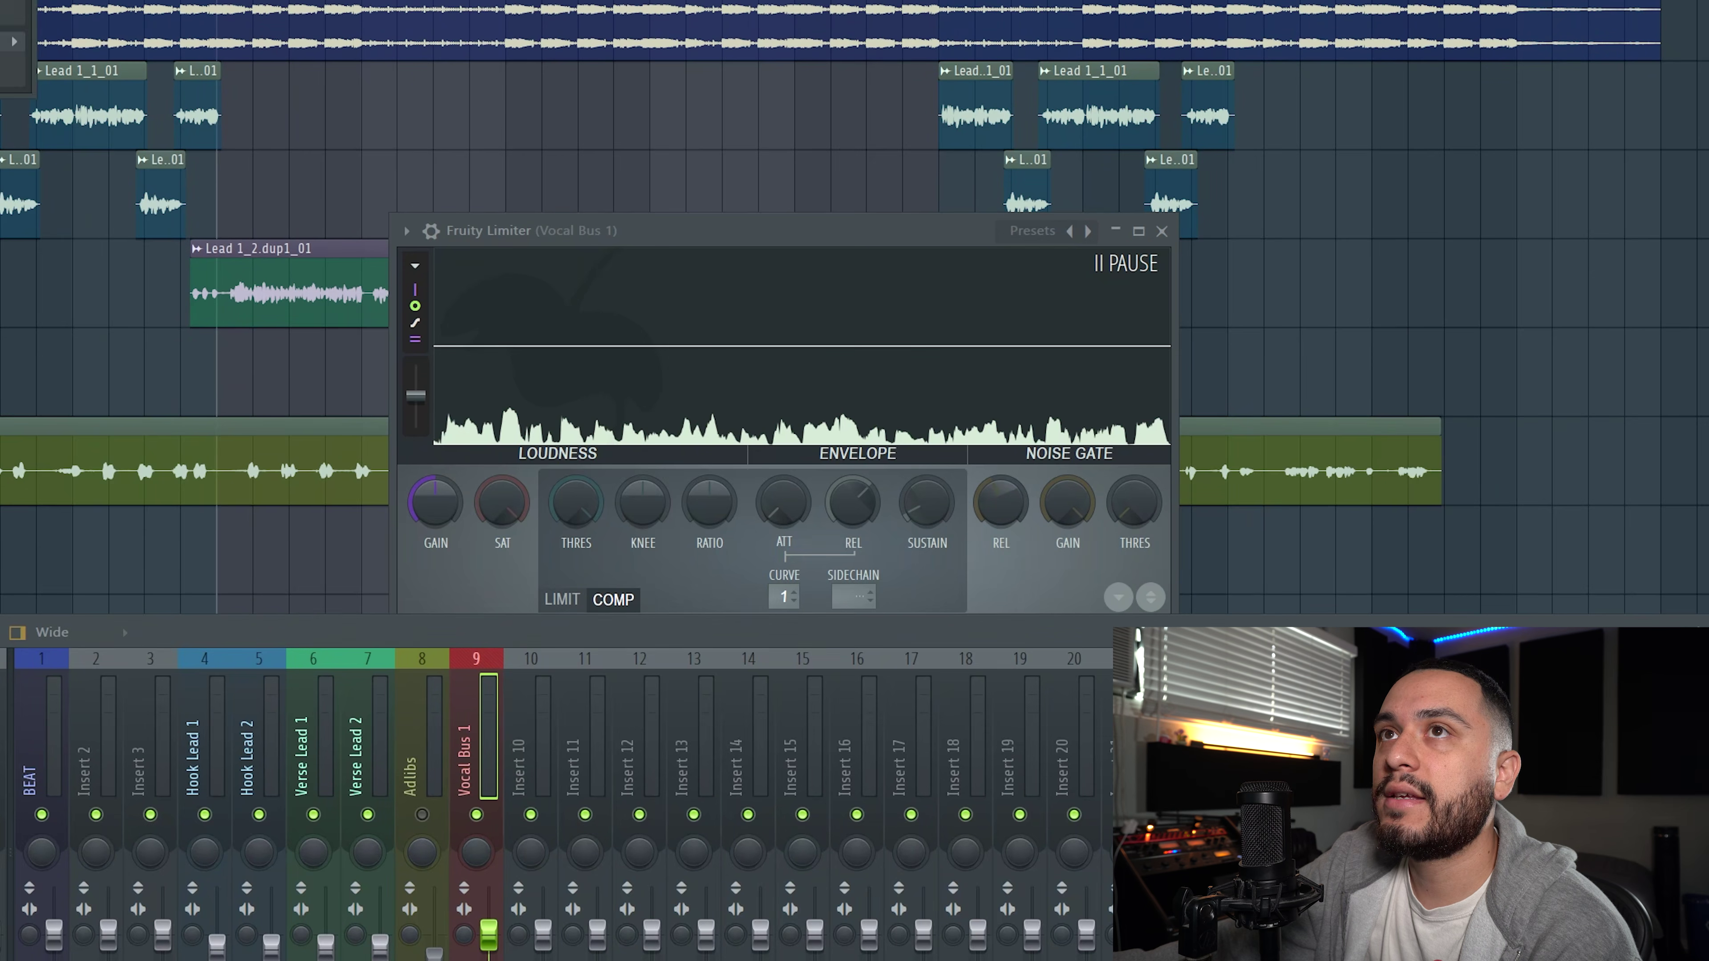
View Fruity Compressor's controls beneath the limiter for comparison and close that plugin
left_click_drag(743, 543, 899, 635)
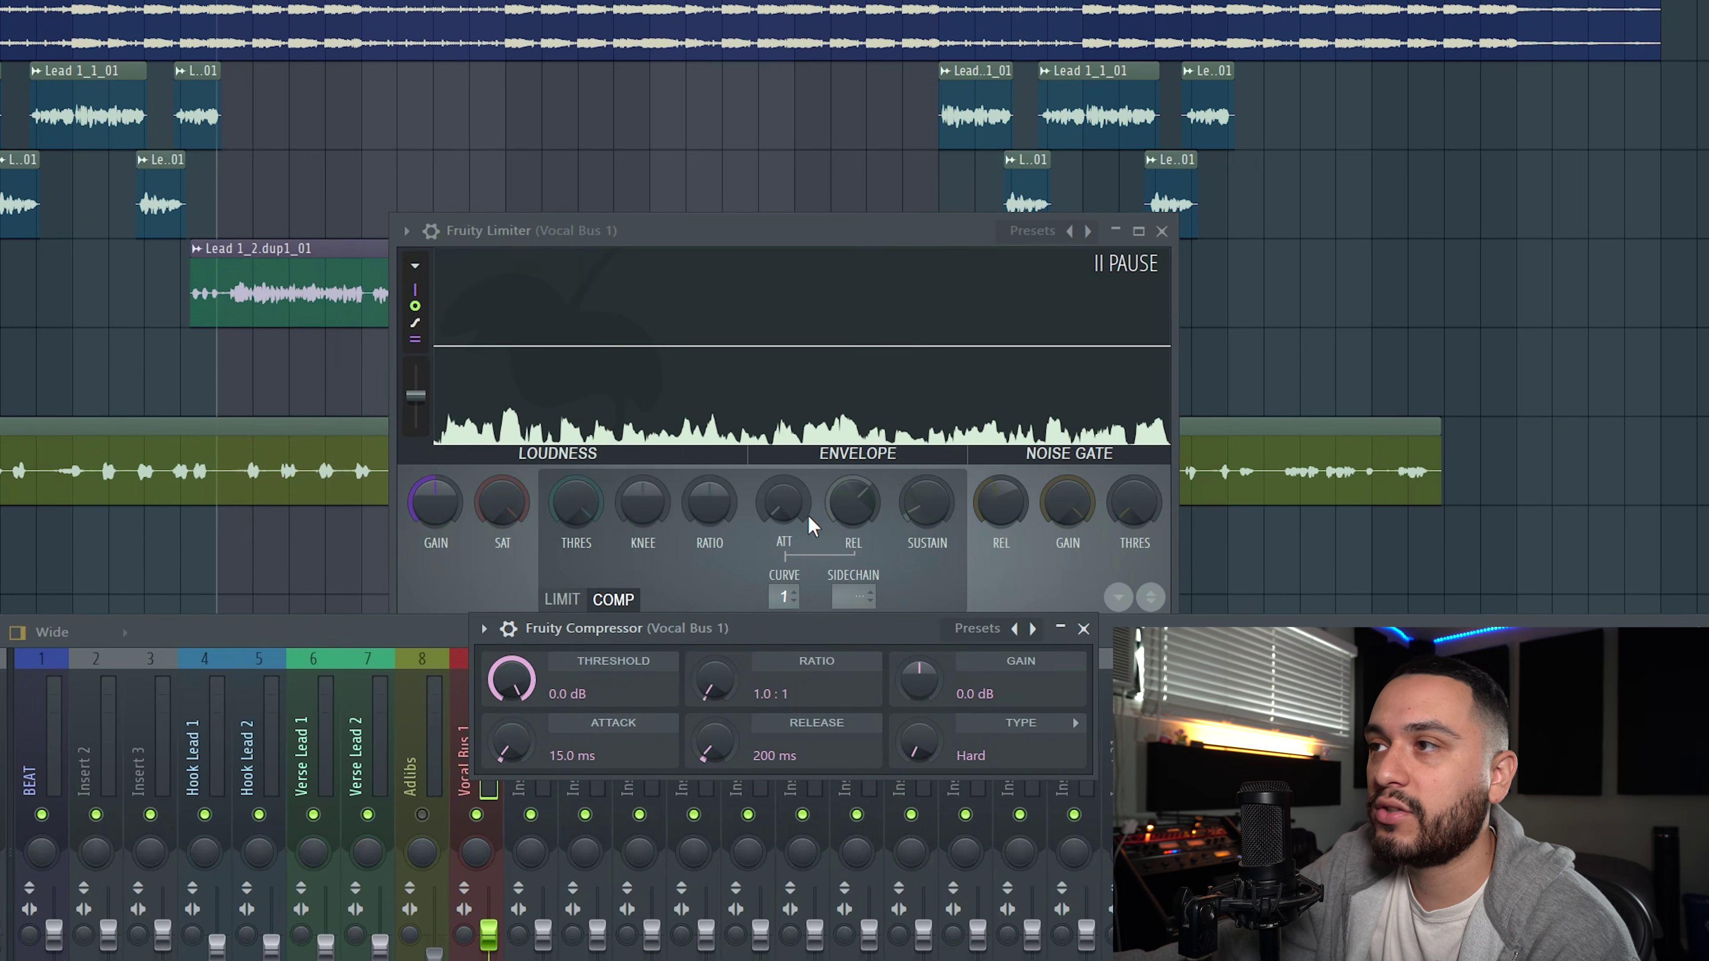
left_click(1083, 628)
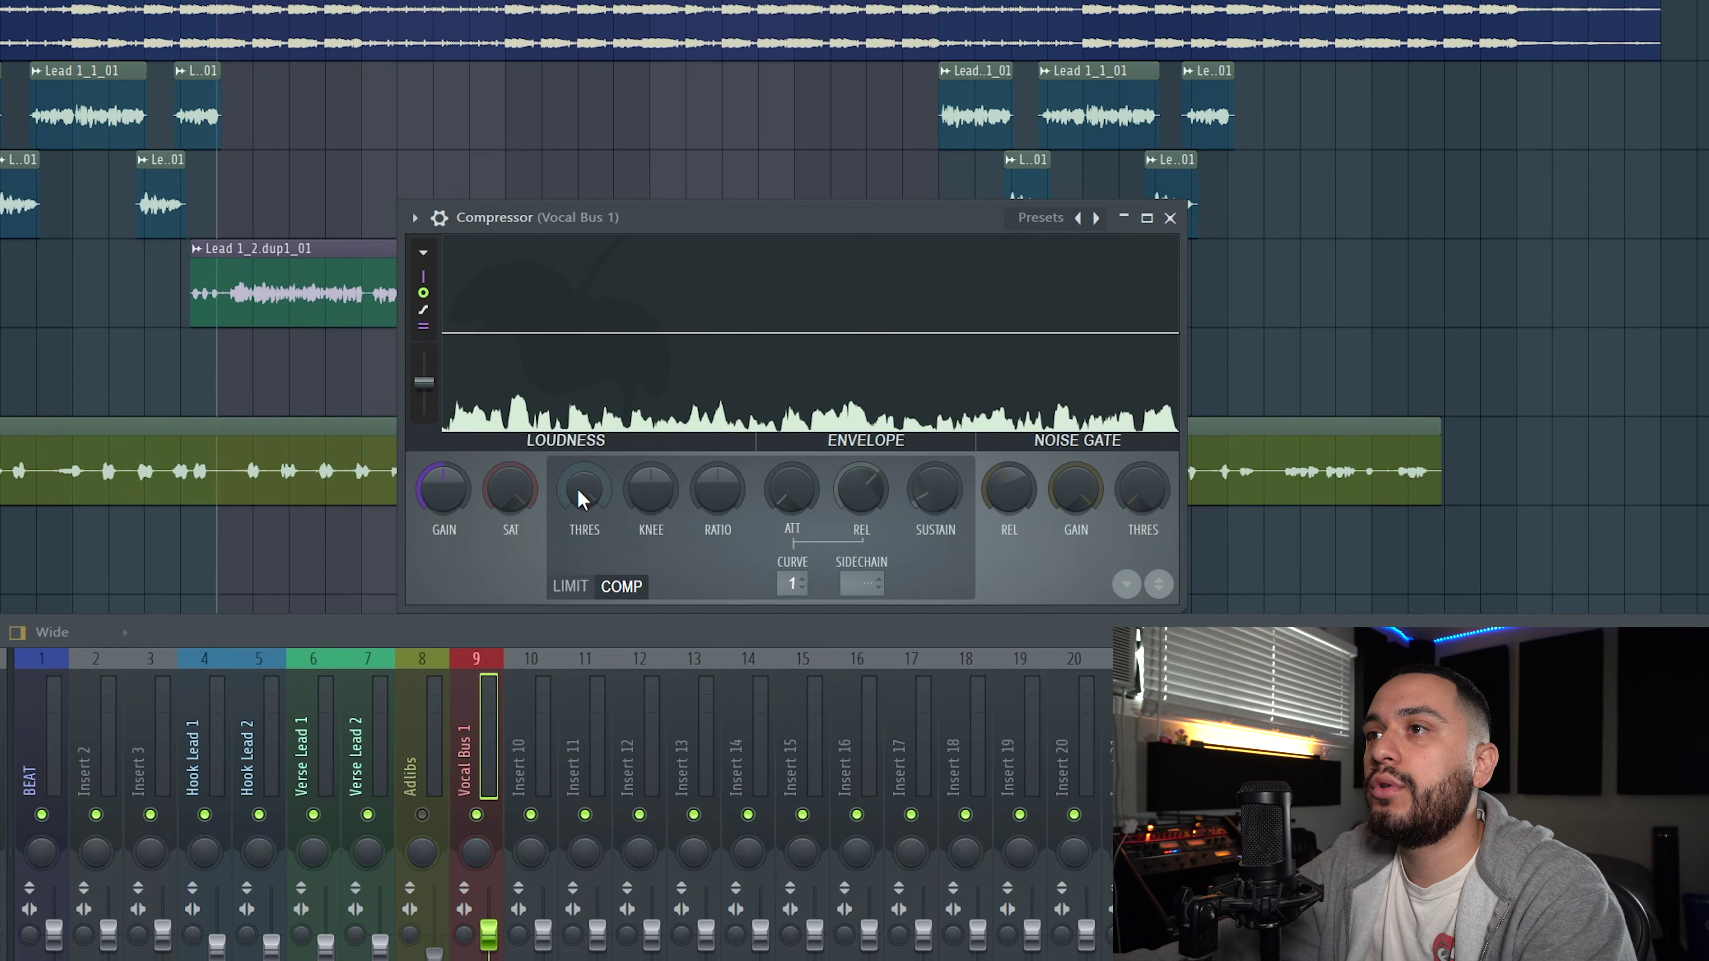
Lower the compressor's threshold until its line crosses the upper peaks of the frozen vocal waveform
left_click_drag(580, 497, 580, 493)
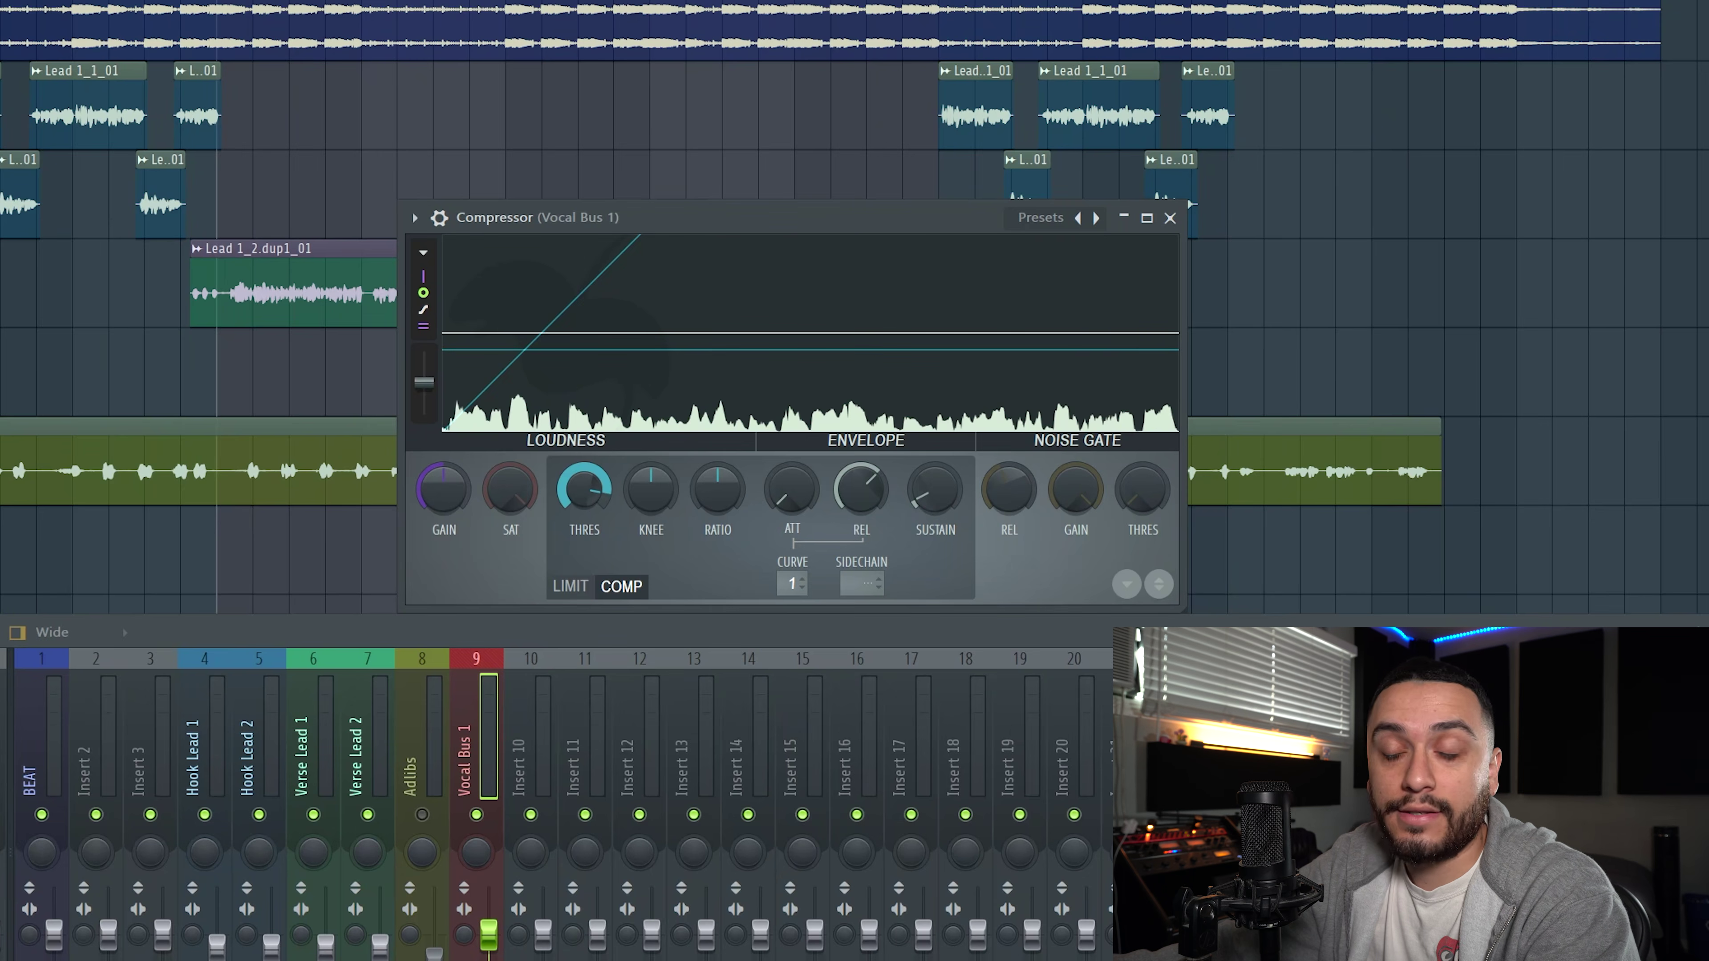
left_click_drag(672, 228, 619, 244)
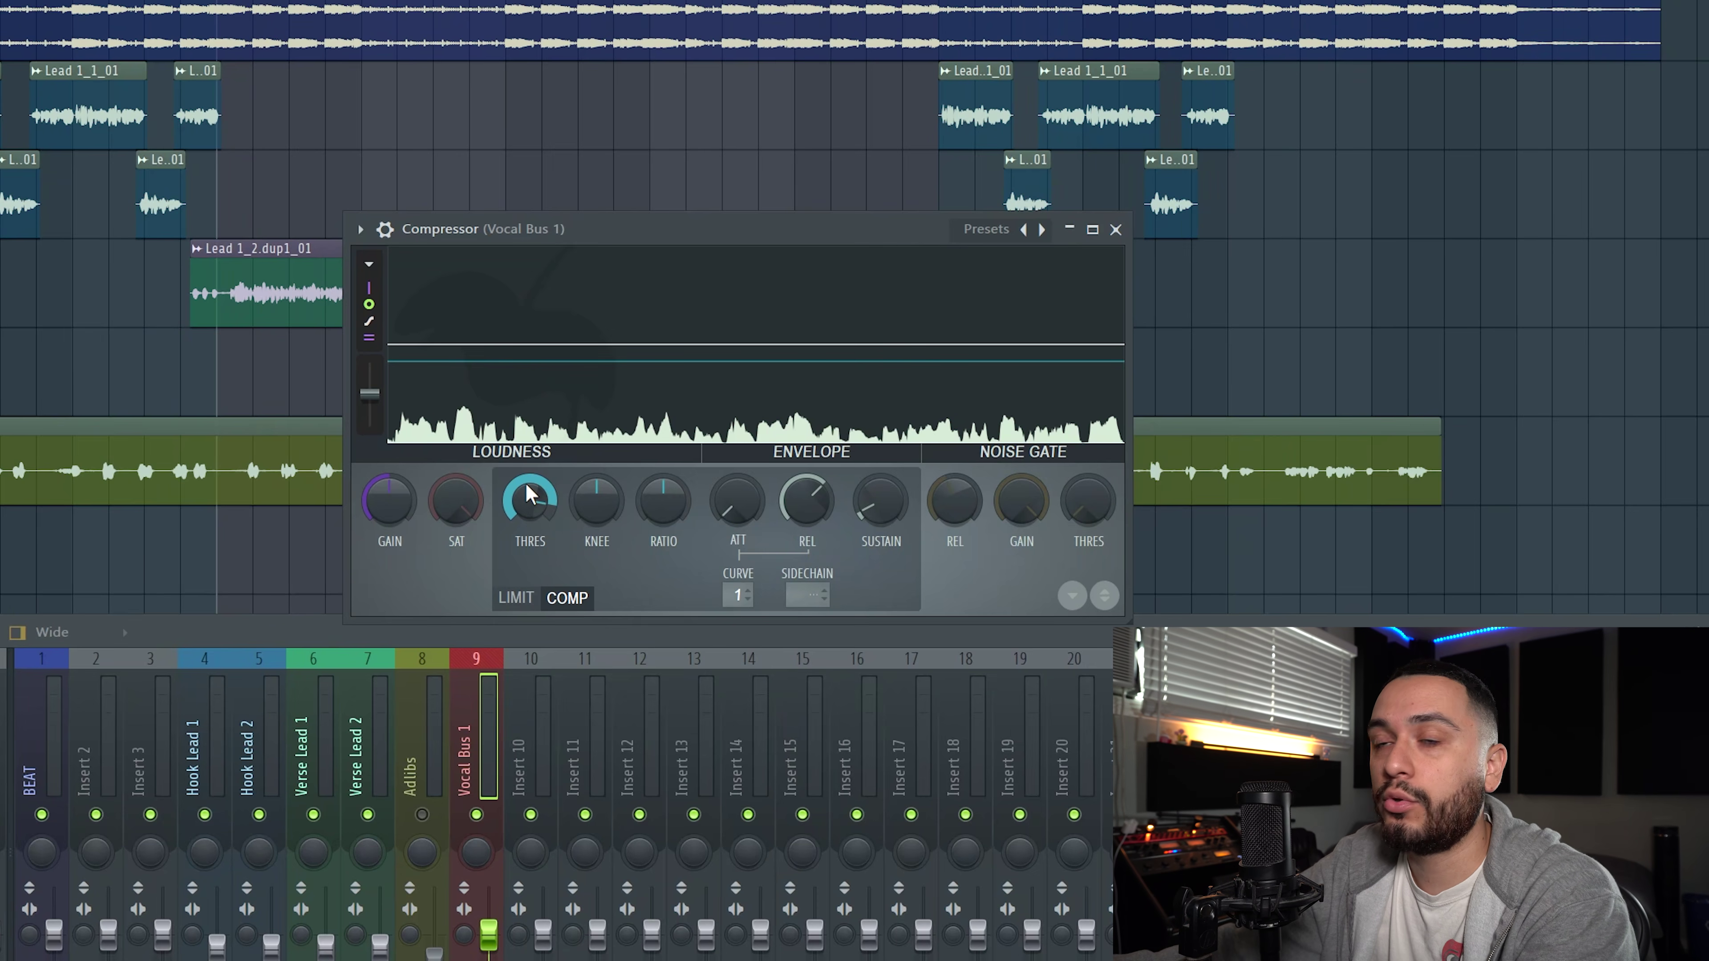
left_click_drag(538, 498, 538, 543)
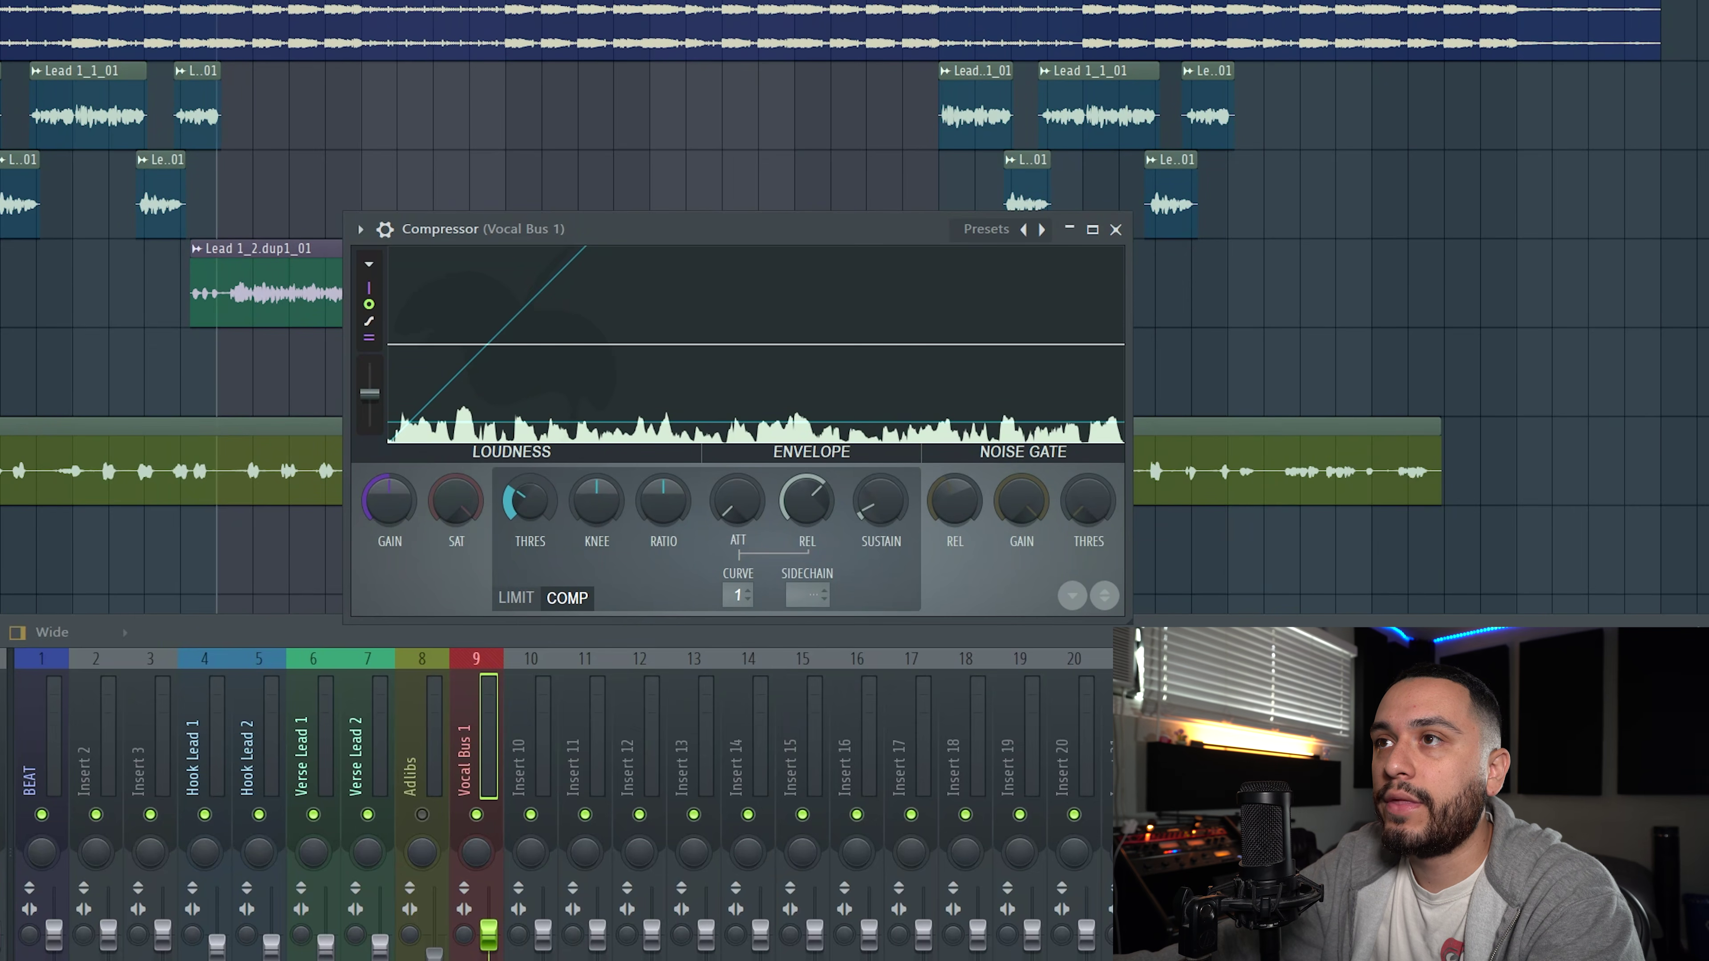
mouse_move(530, 500)
left_mouse_down()
mouse_move(529, 475)
mouse_move(529, 503)
left_mouse_up()
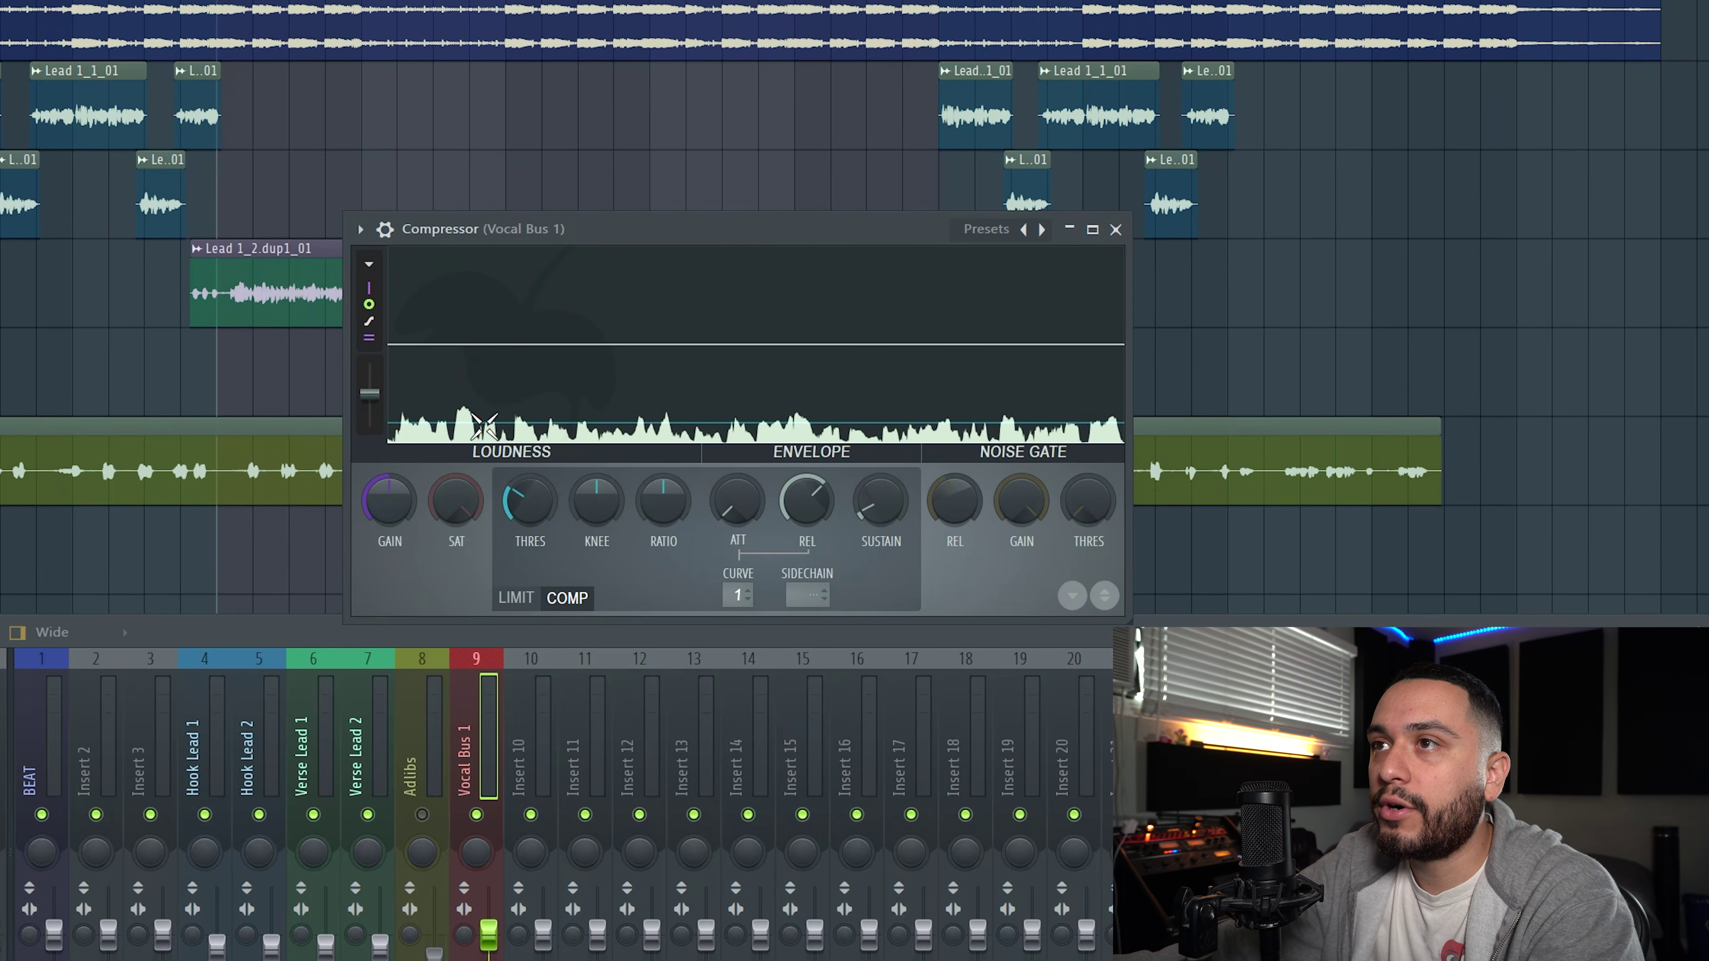
left_click_drag(527, 497, 528, 498)
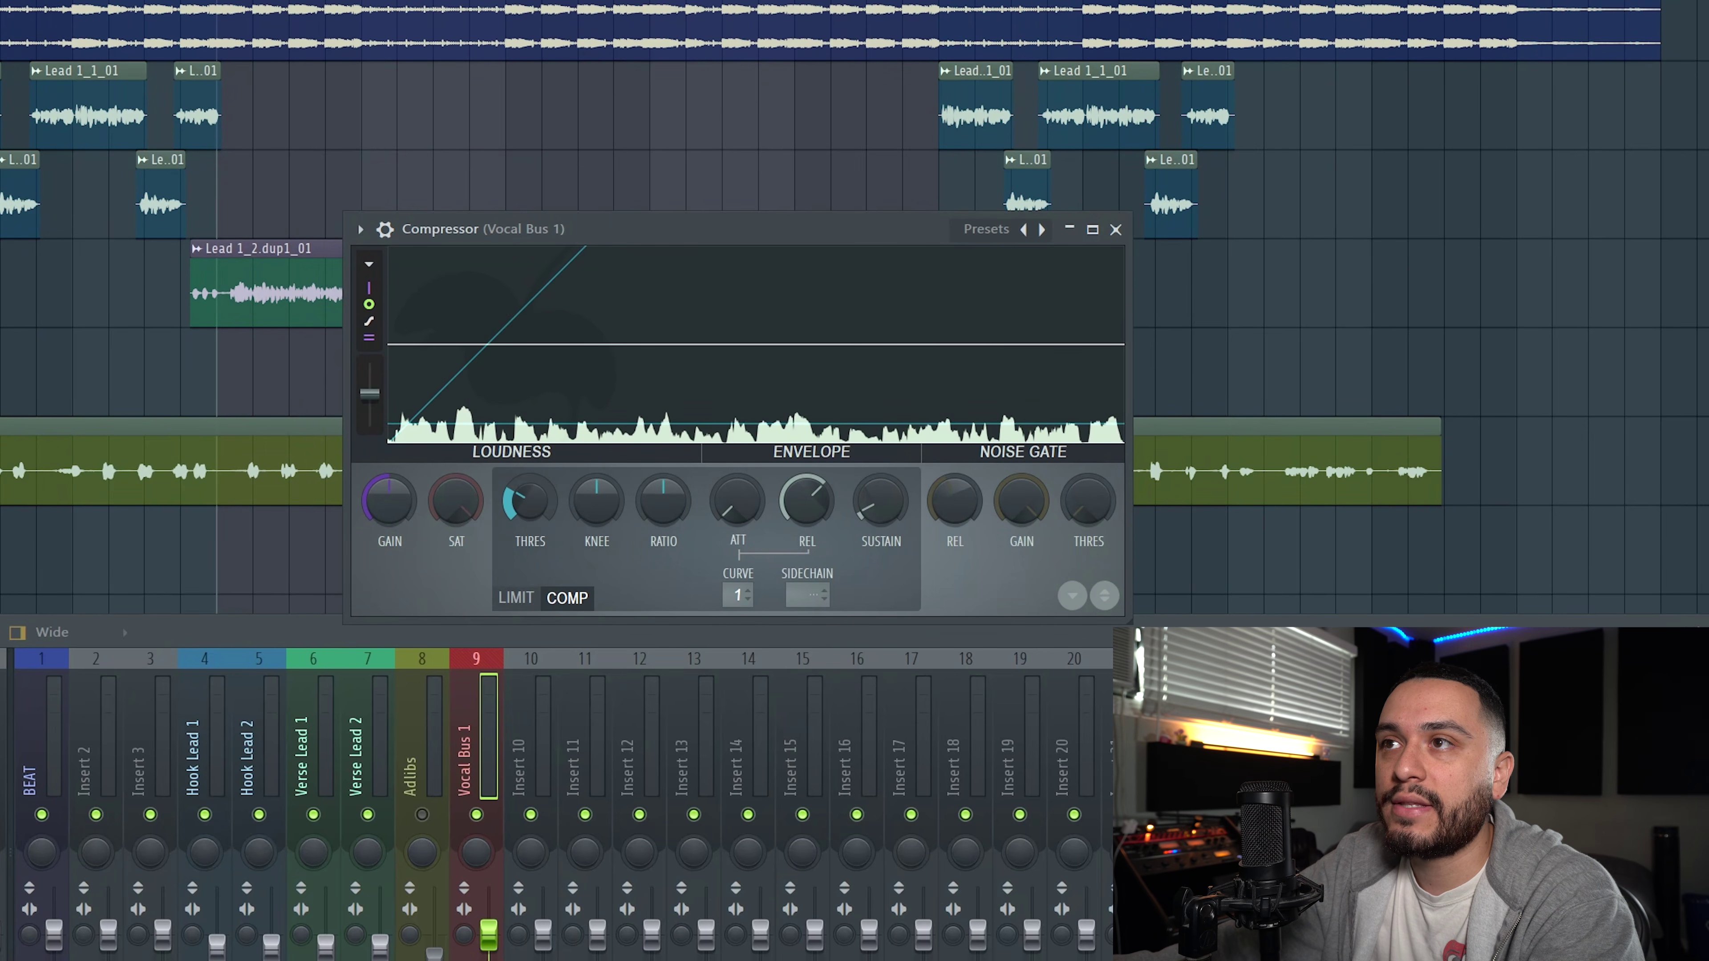
left_click(532, 501)
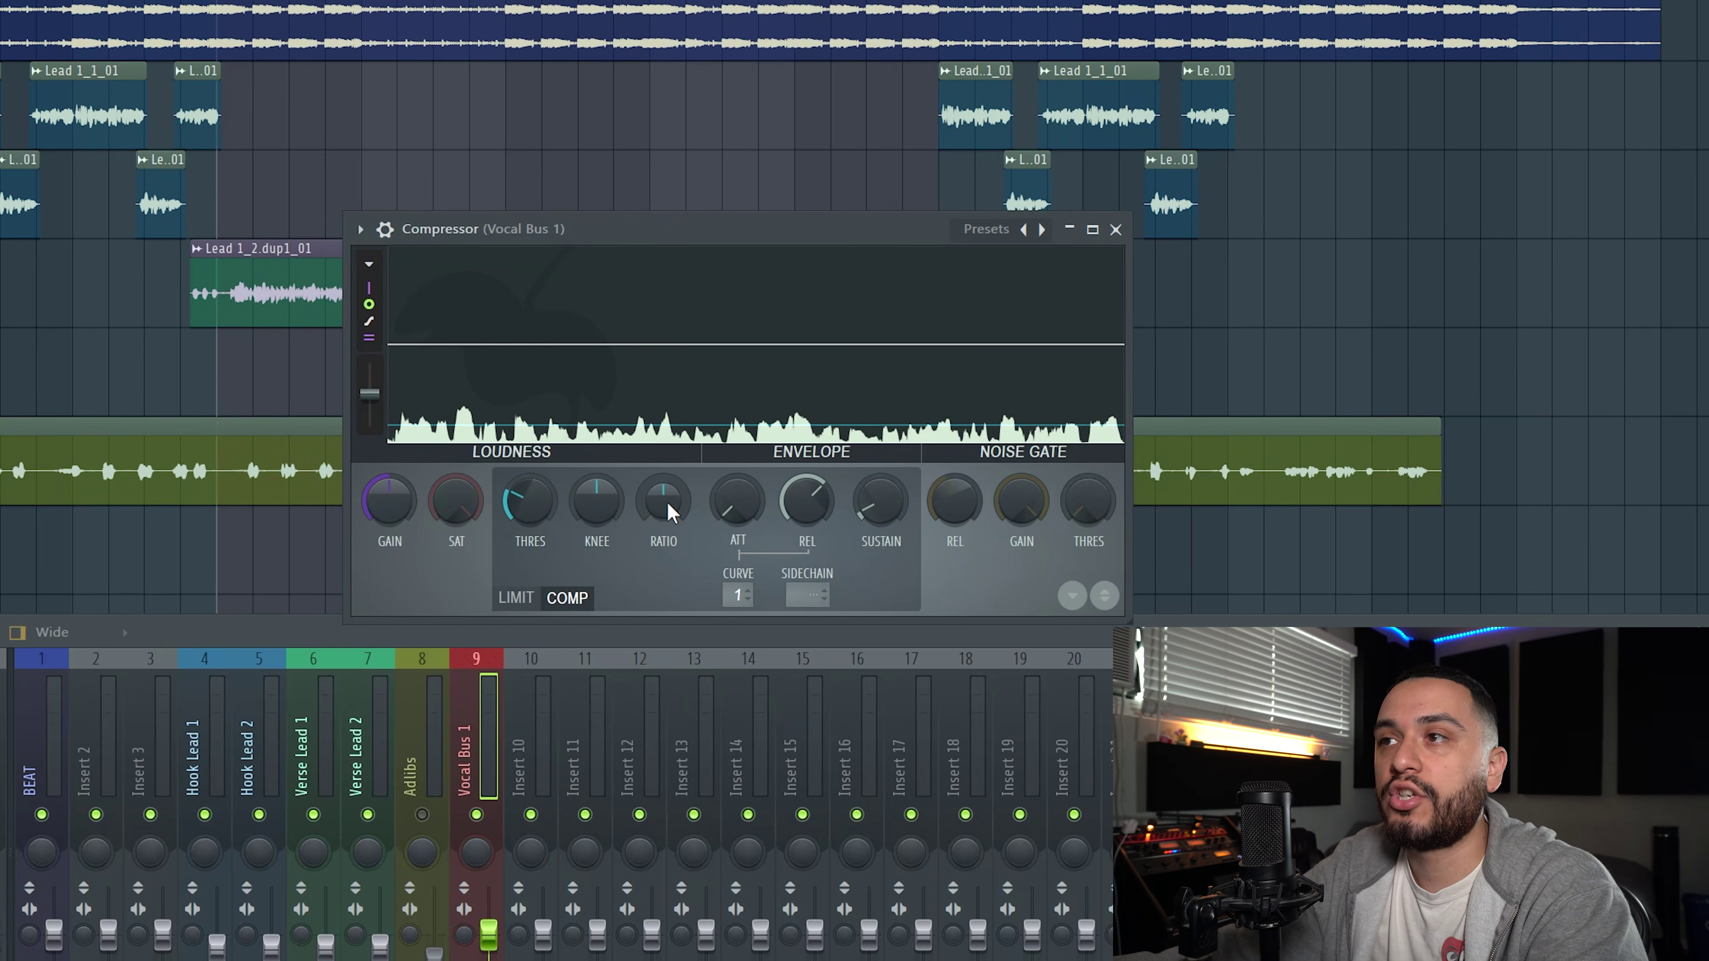
Raise the compressor's ratio and play the vocals to check the gain reduction
left_click_drag(671, 506, 671, 478)
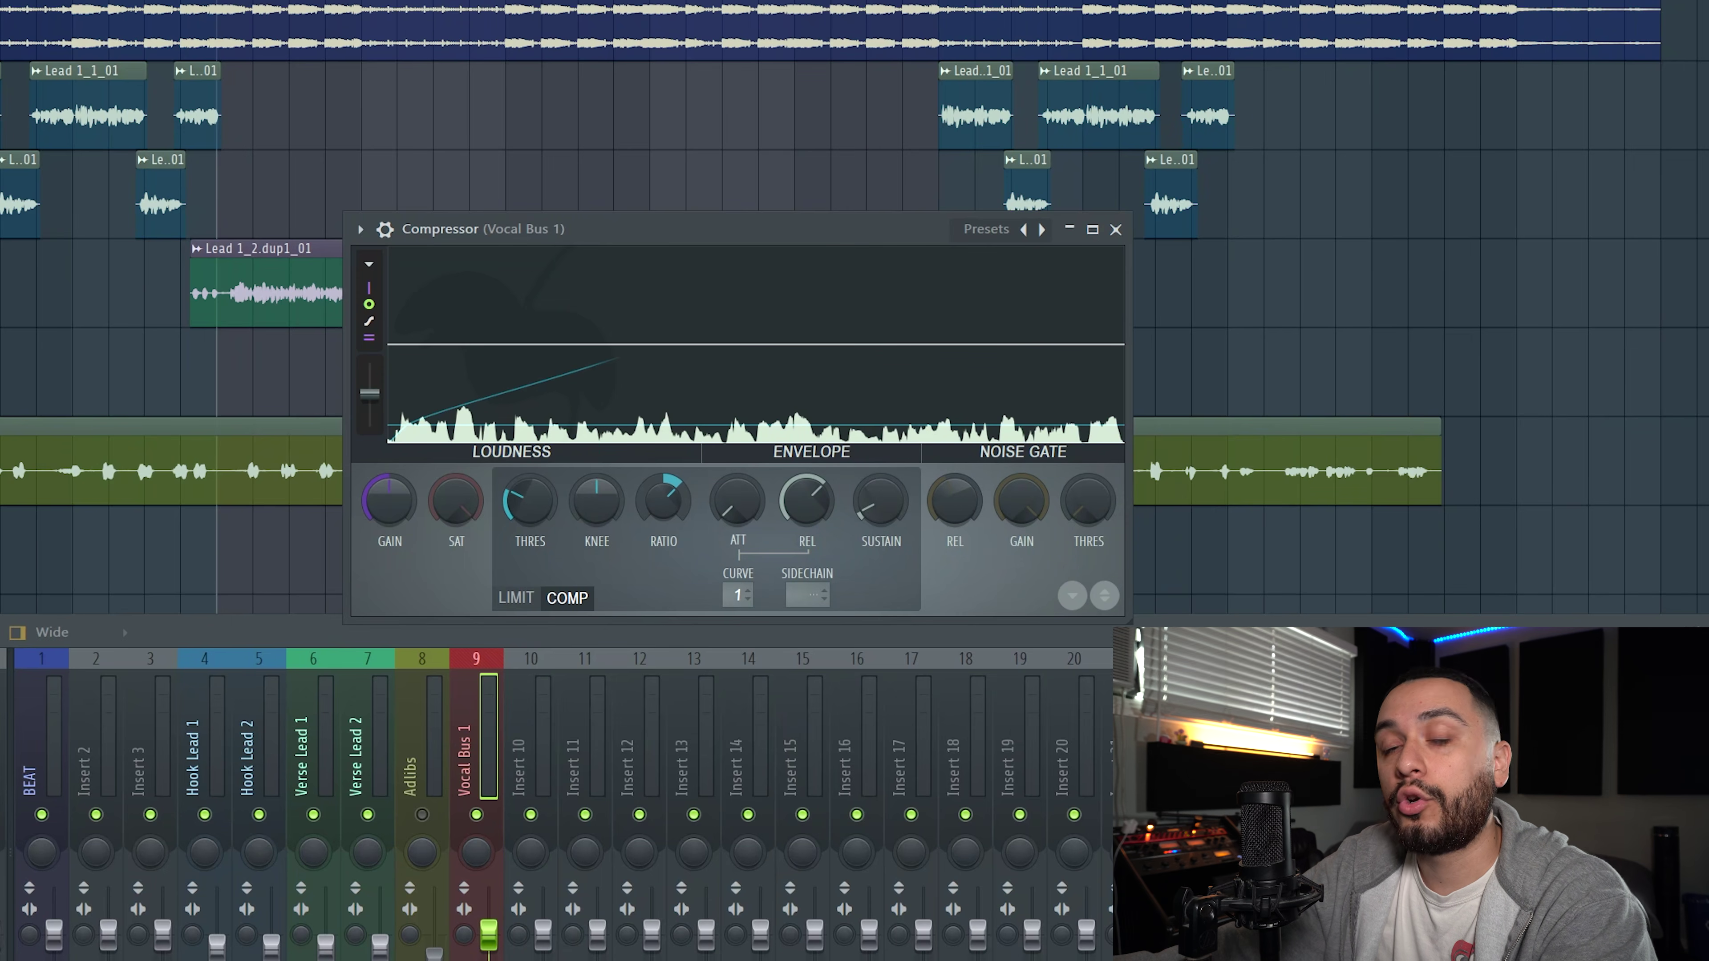
left_click_drag(671, 478, 670, 457)
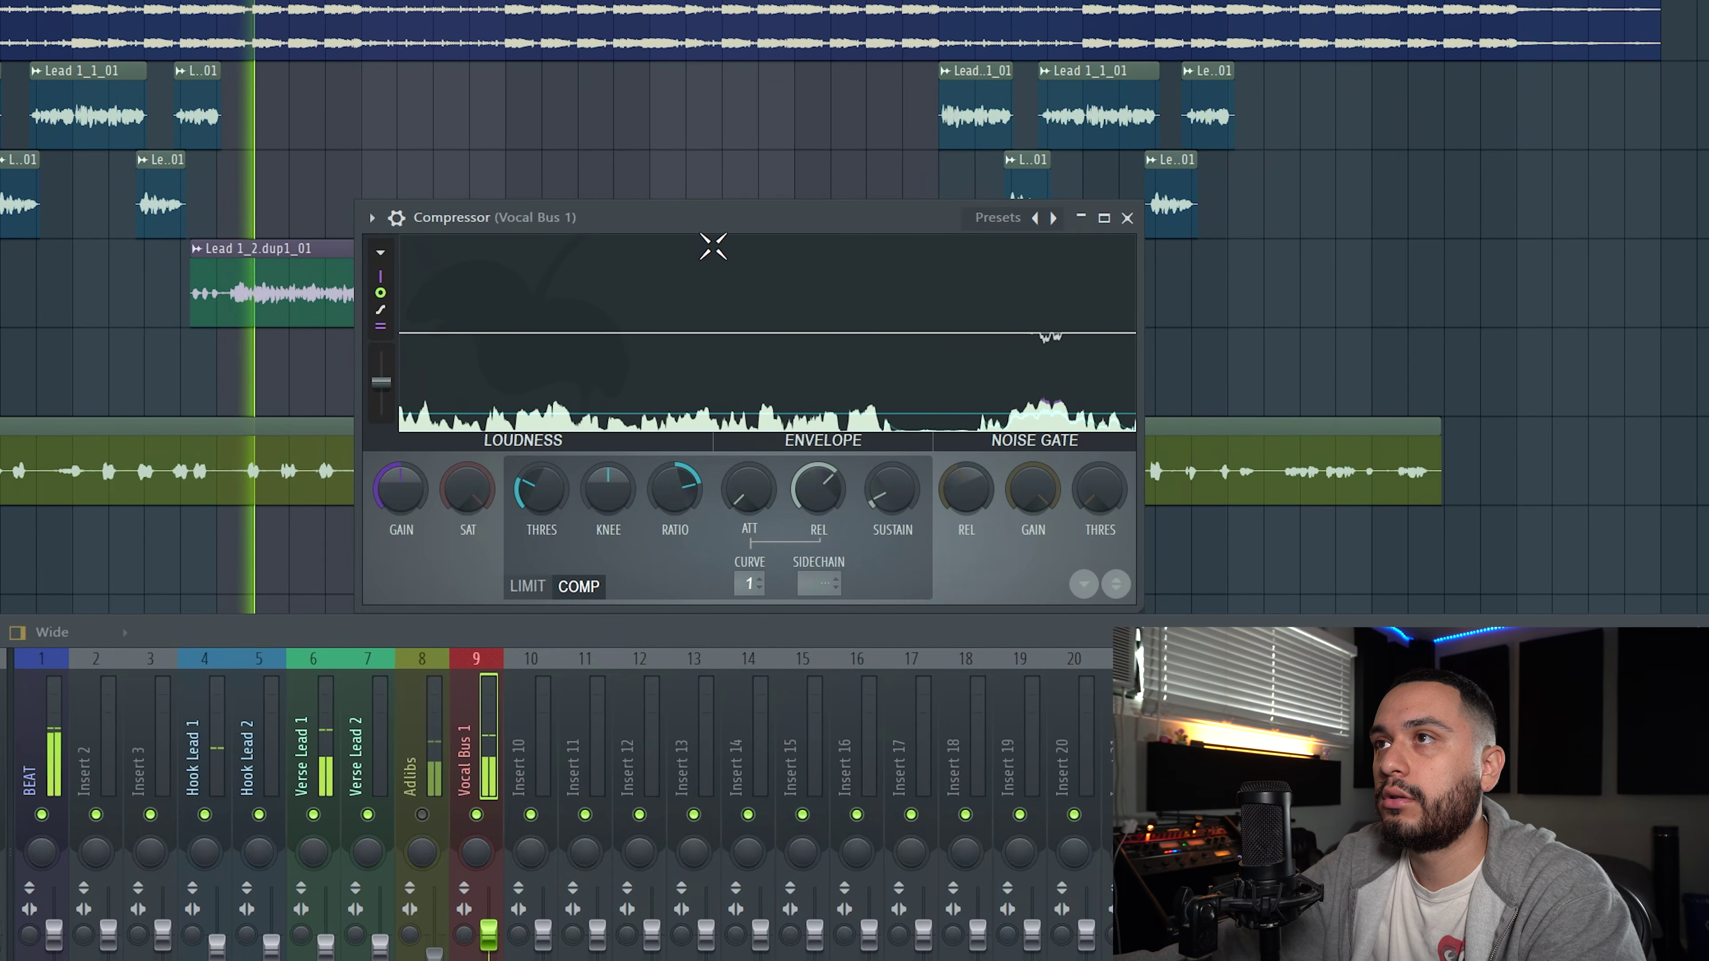
left_click_drag(703, 228, 702, 206)
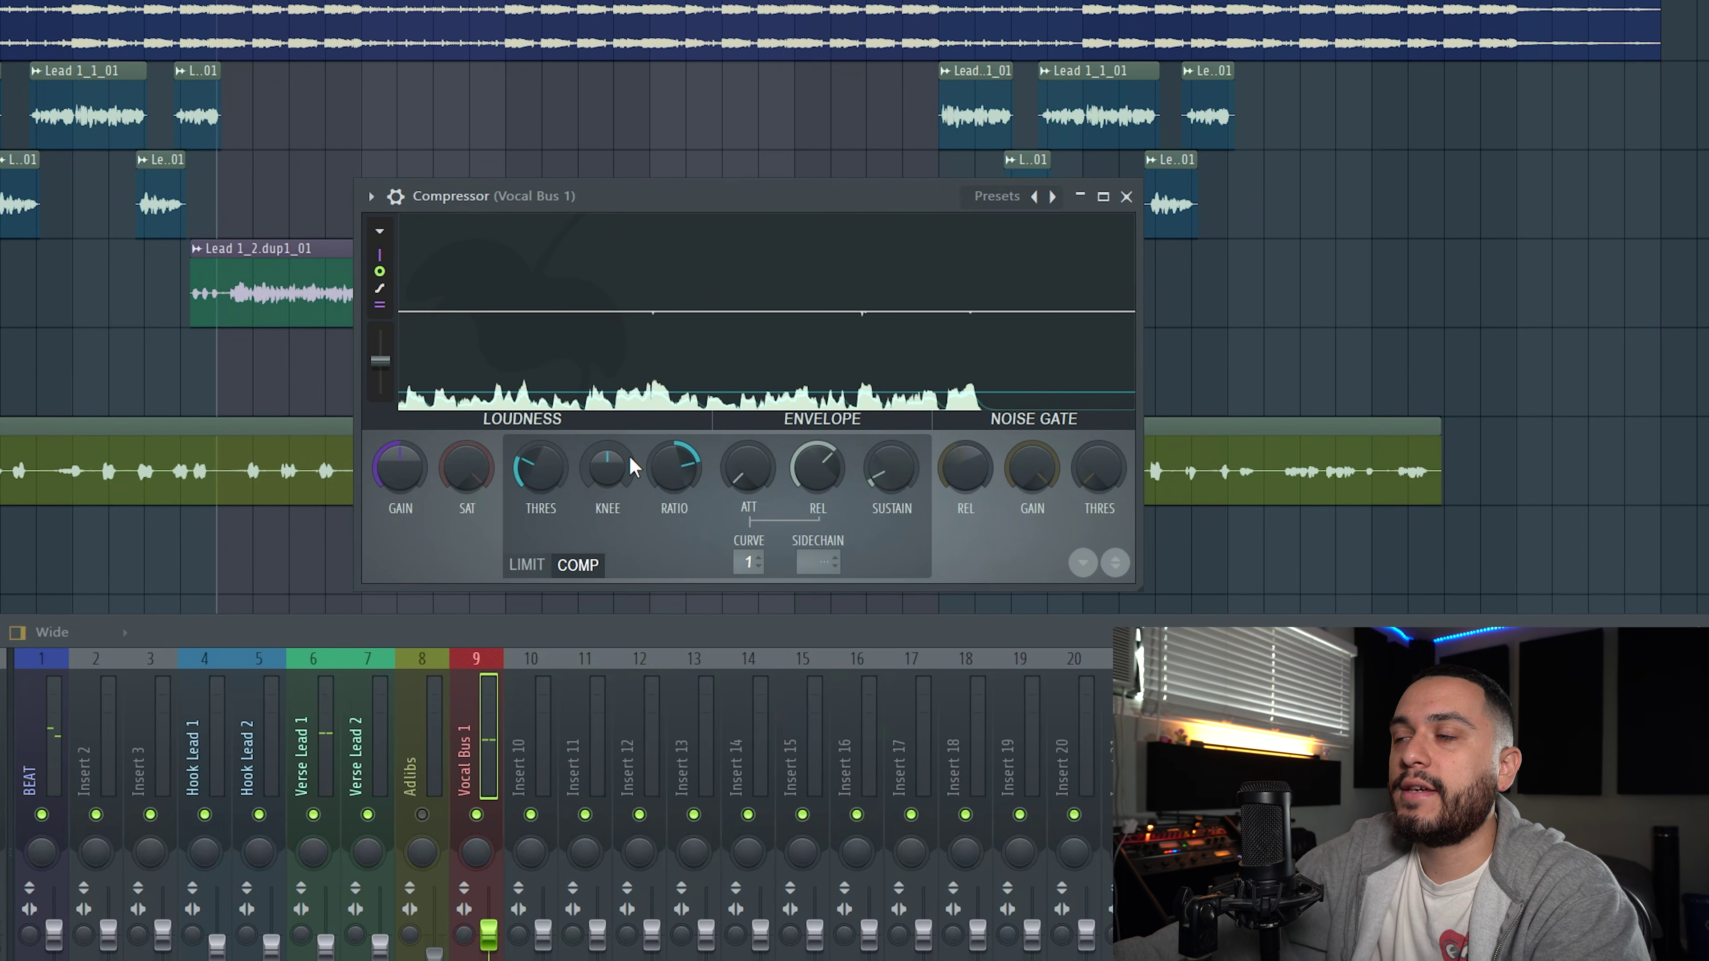
key("space")
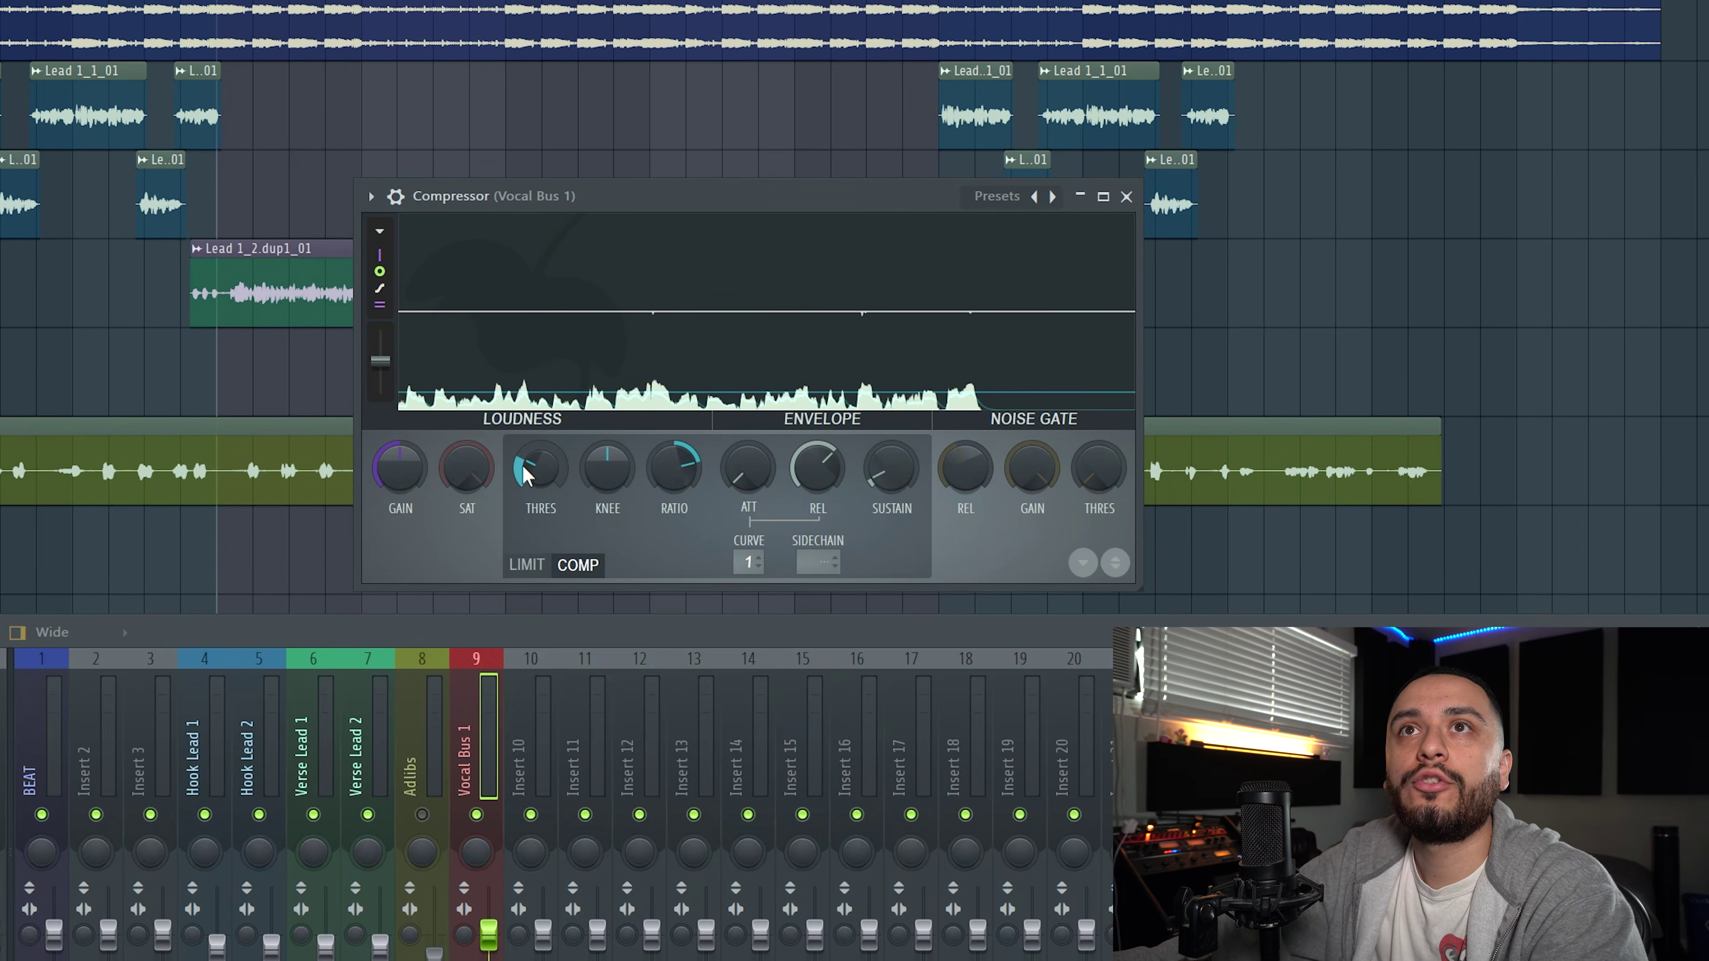
Lower the compressor's threshold a little further and listen to the vocals with the stronger compression
scroll(524, 467, "down", 3)
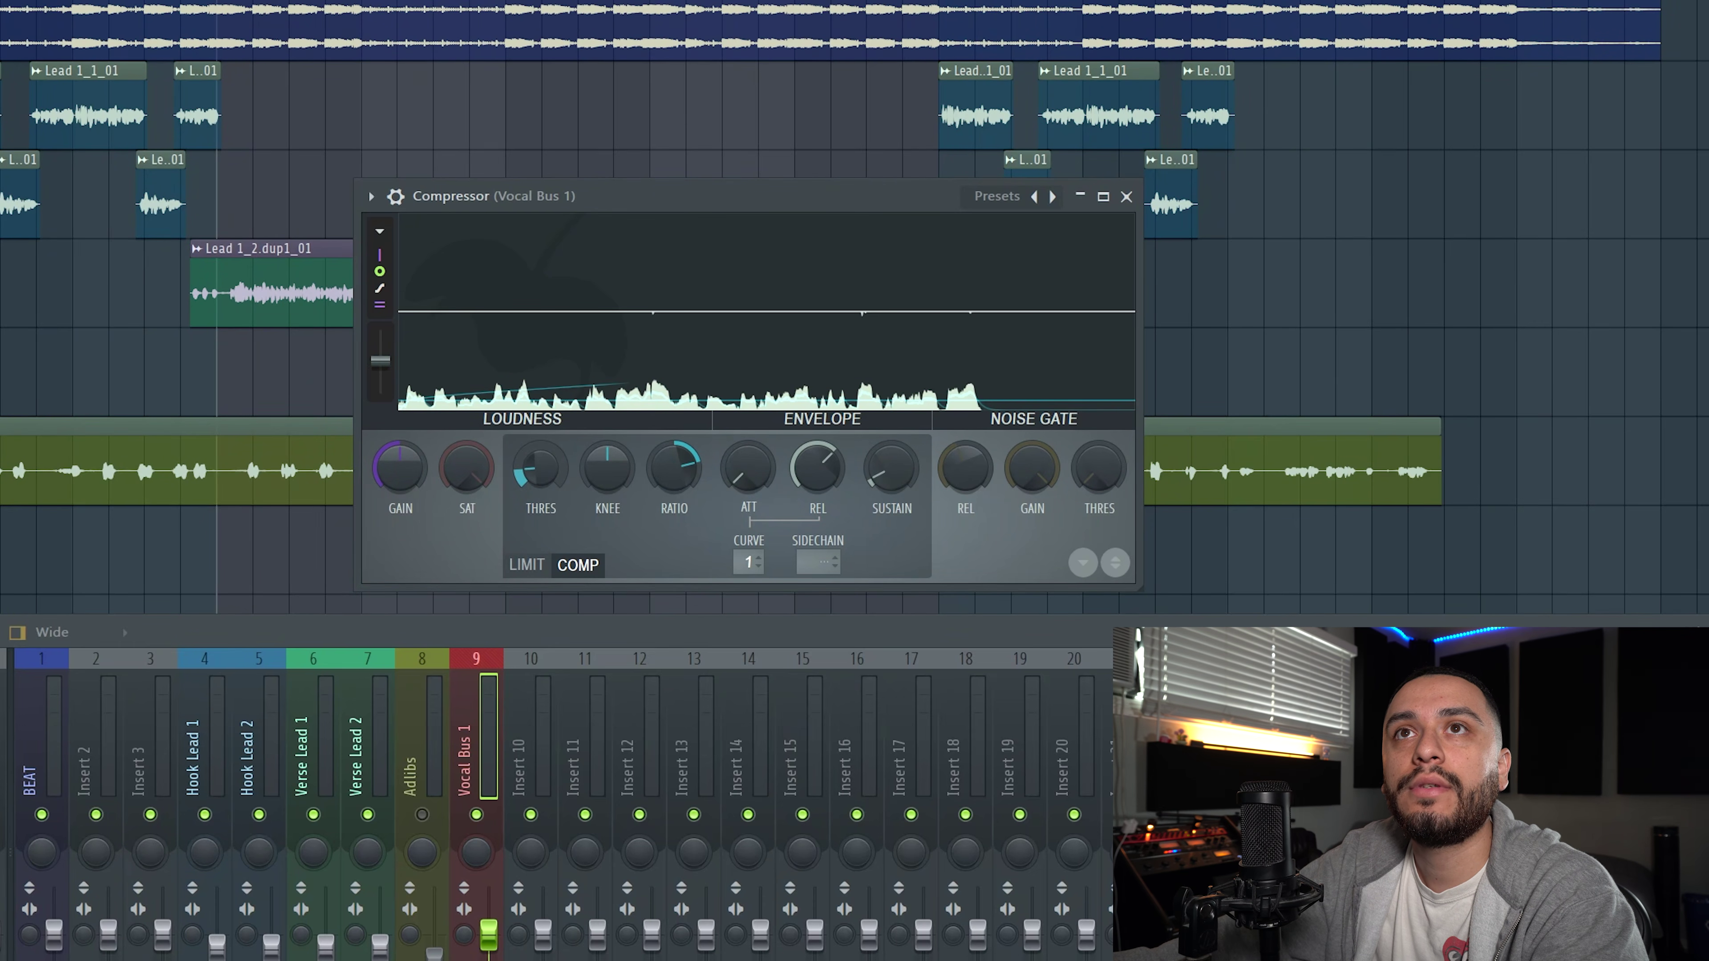
key("space")
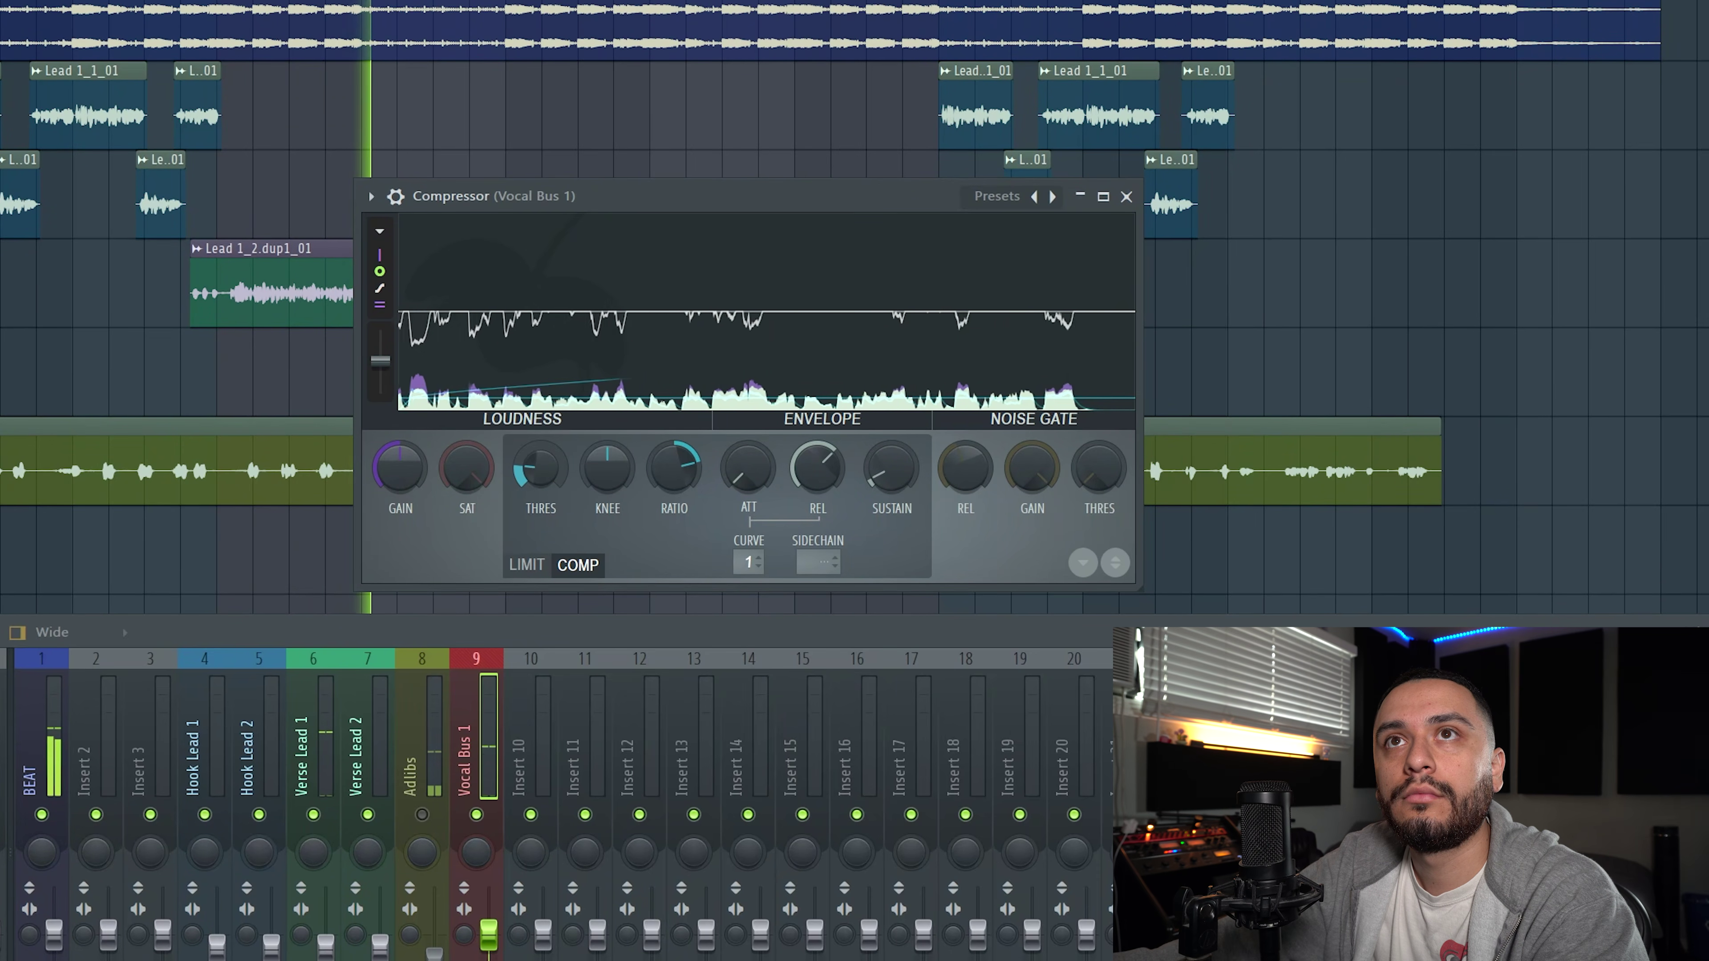
key("space")
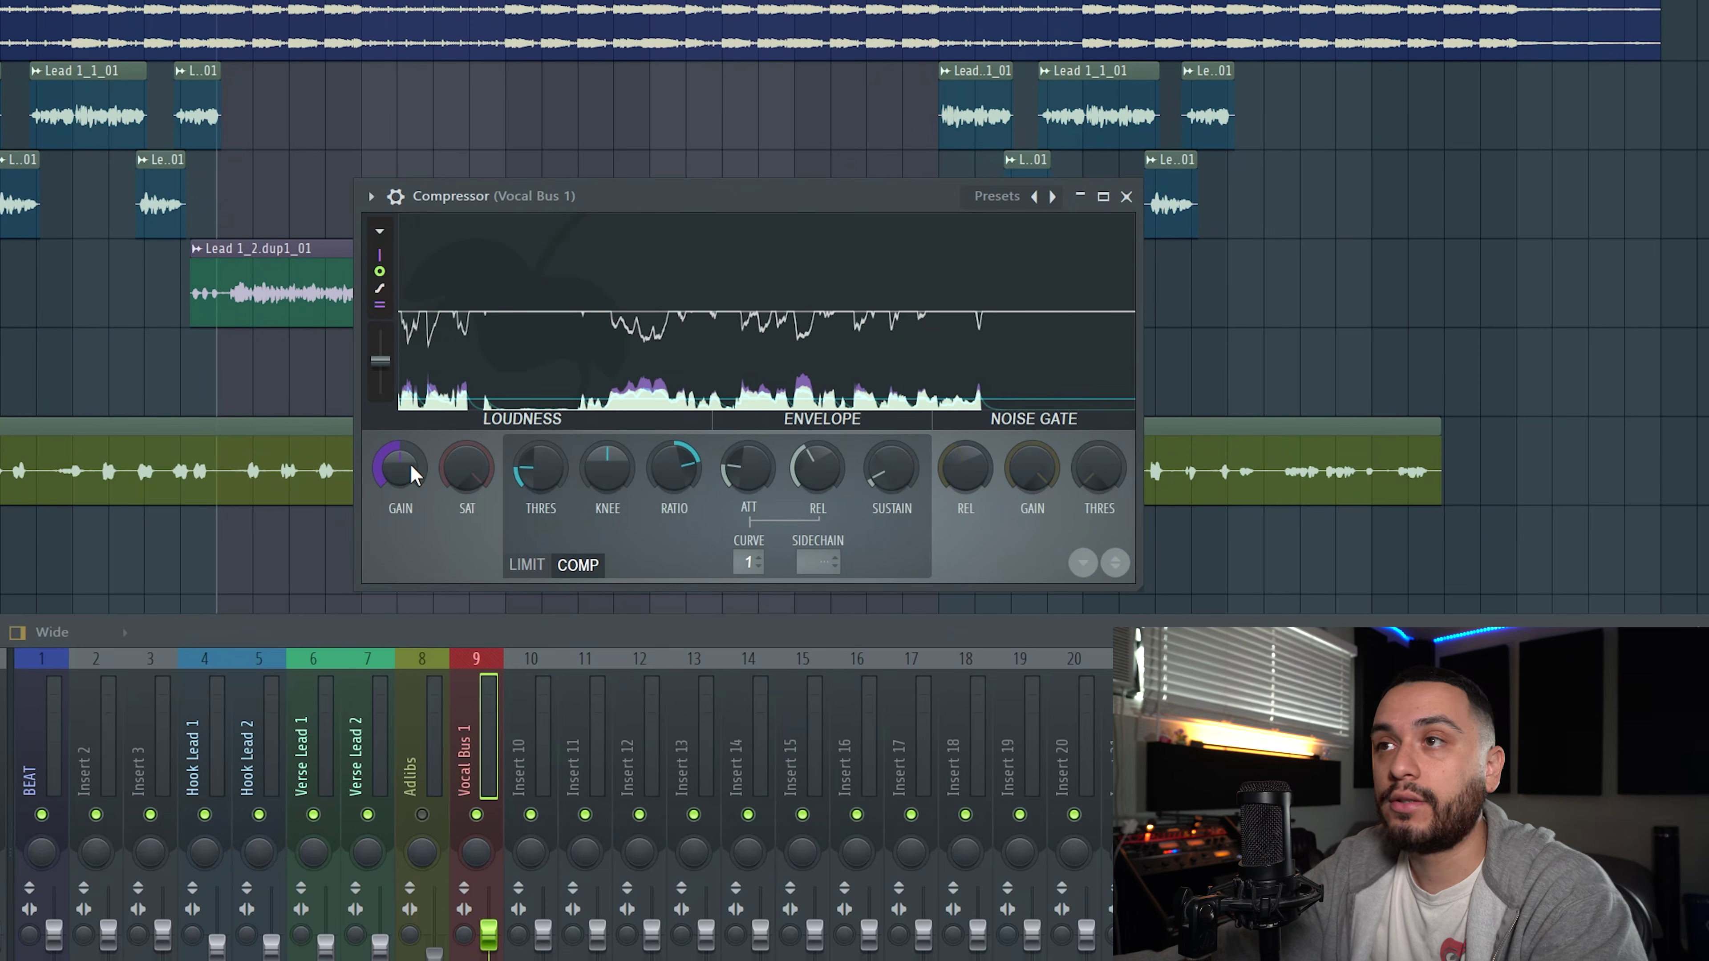
Play the vocals and repeatedly compare the compressor's adjusted settings with its uncompressed default state
key("space")
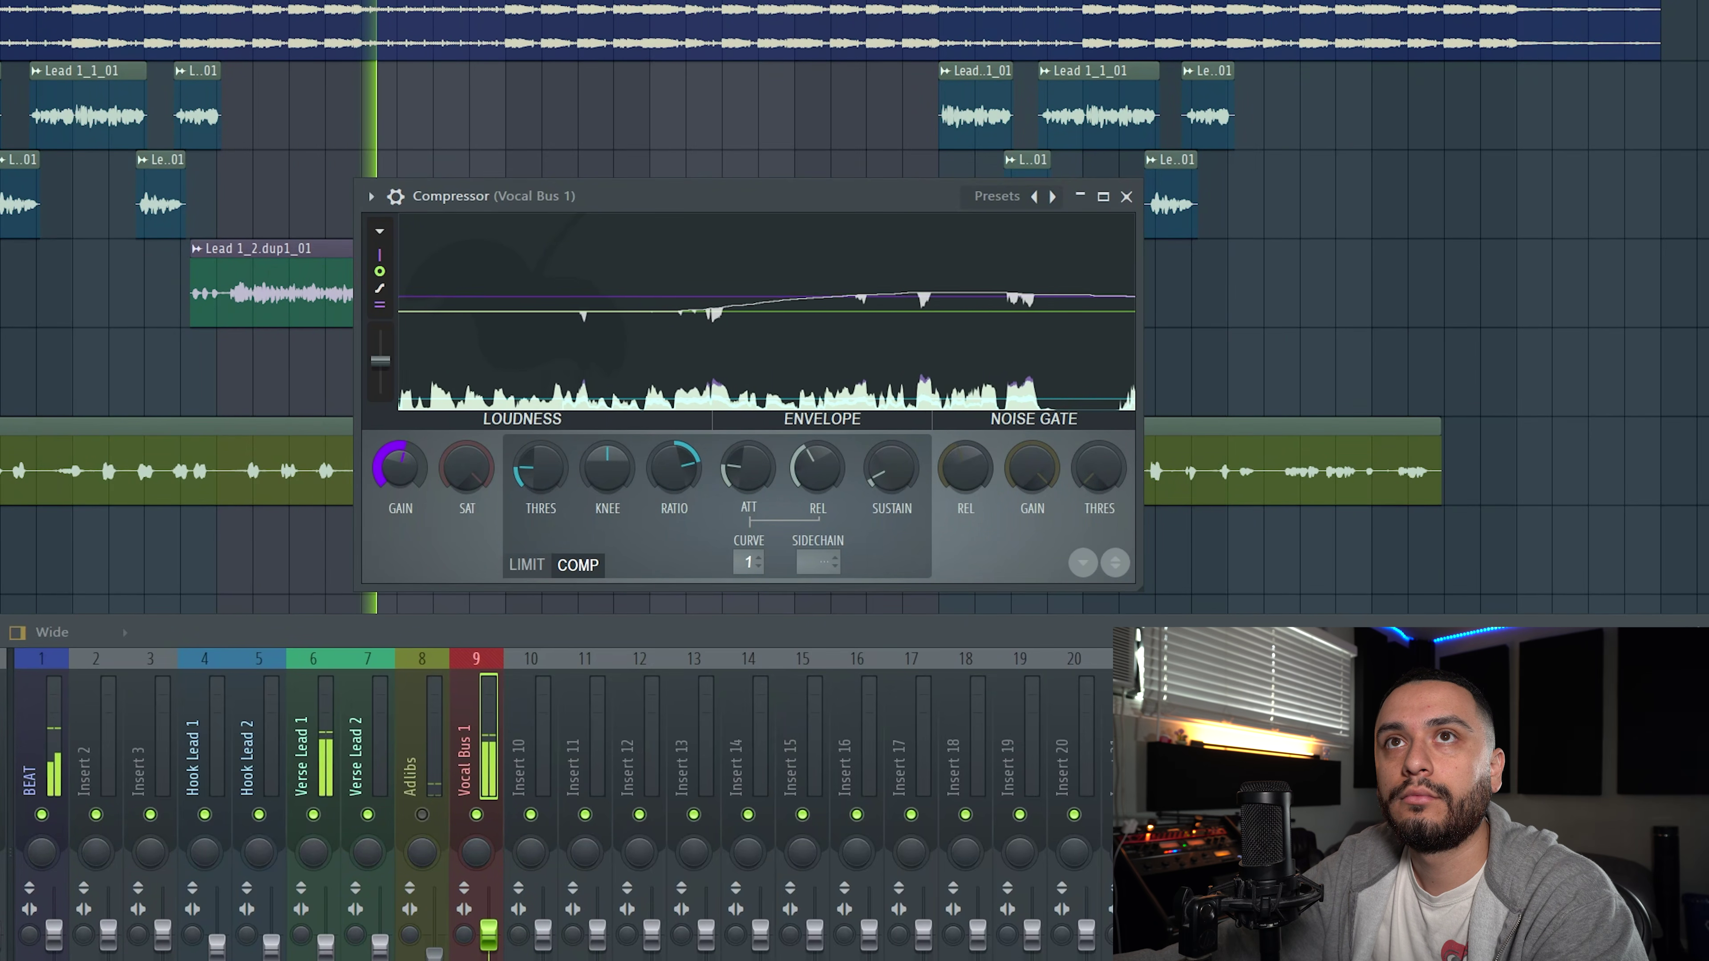
left_click(1115, 563)
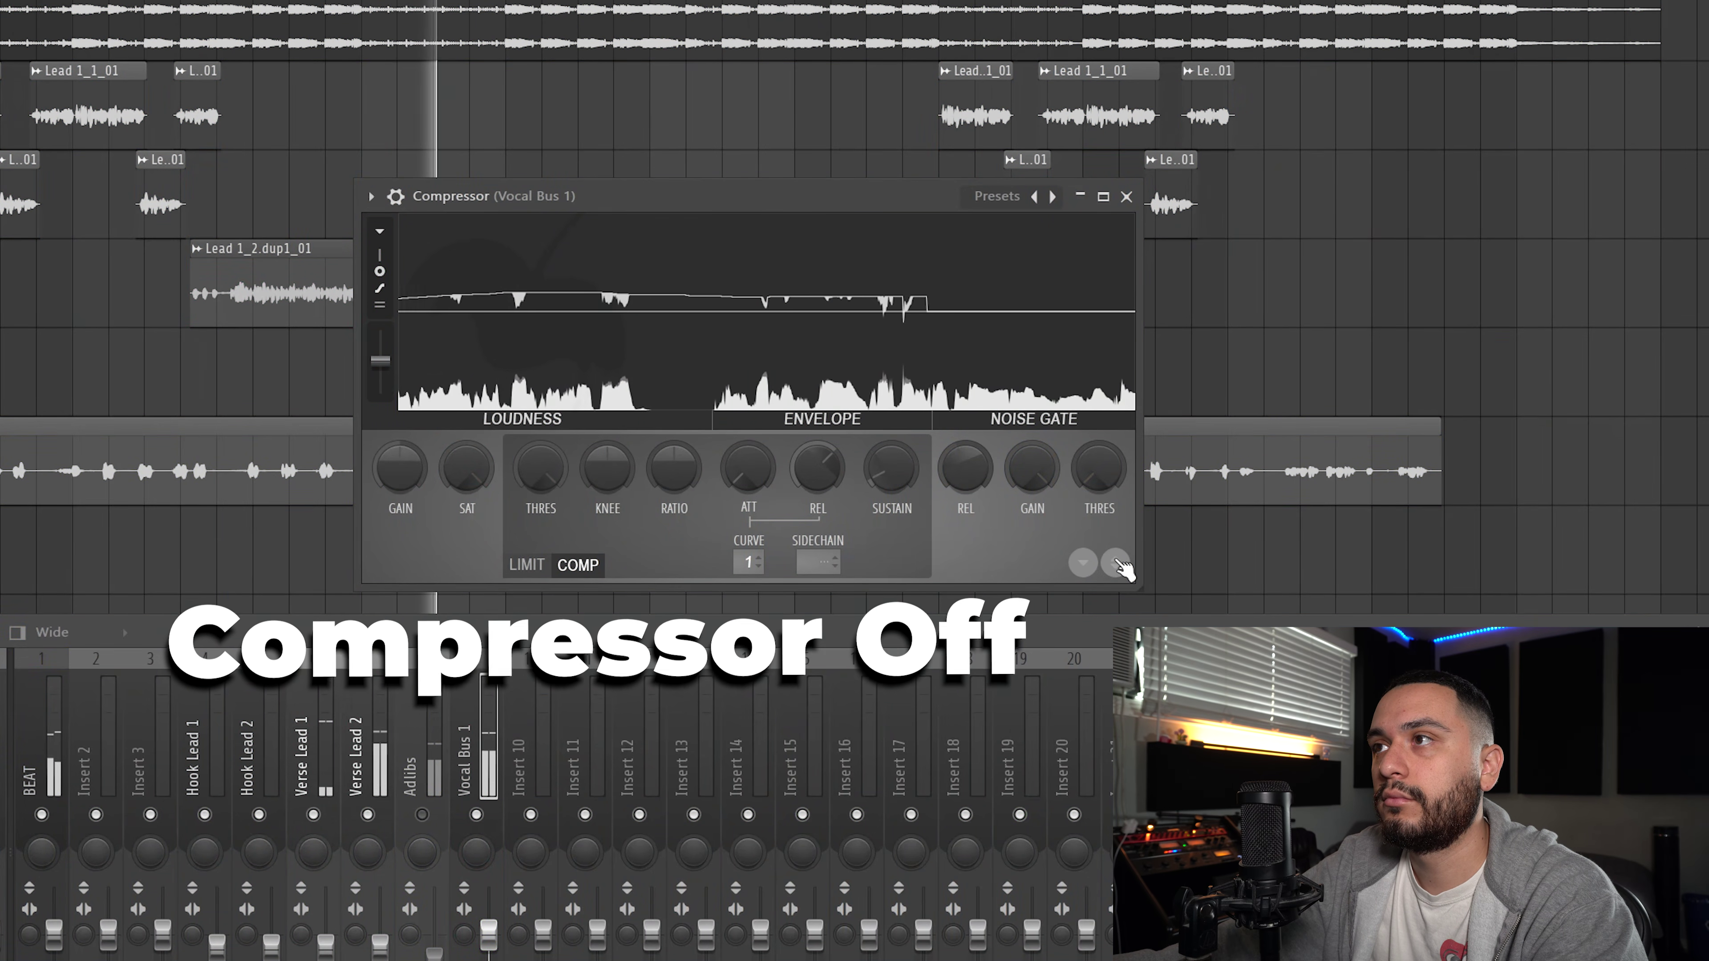
left_click(1117, 564)
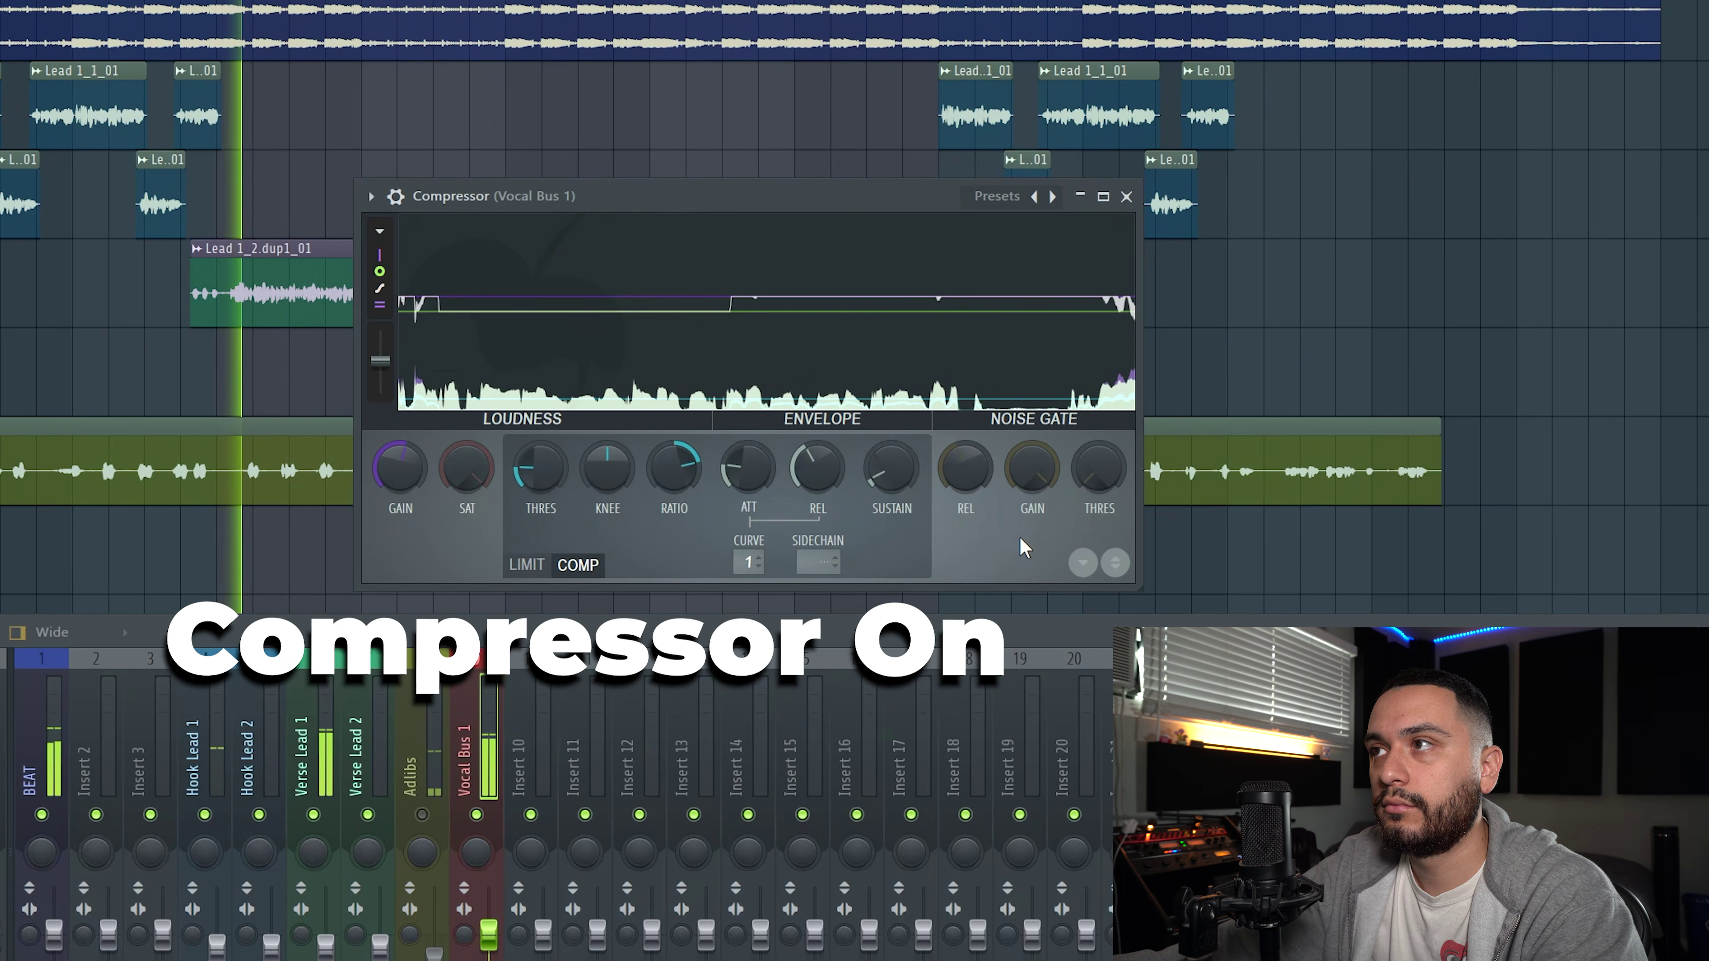
left_click(1117, 564)
left_click(1117, 563)
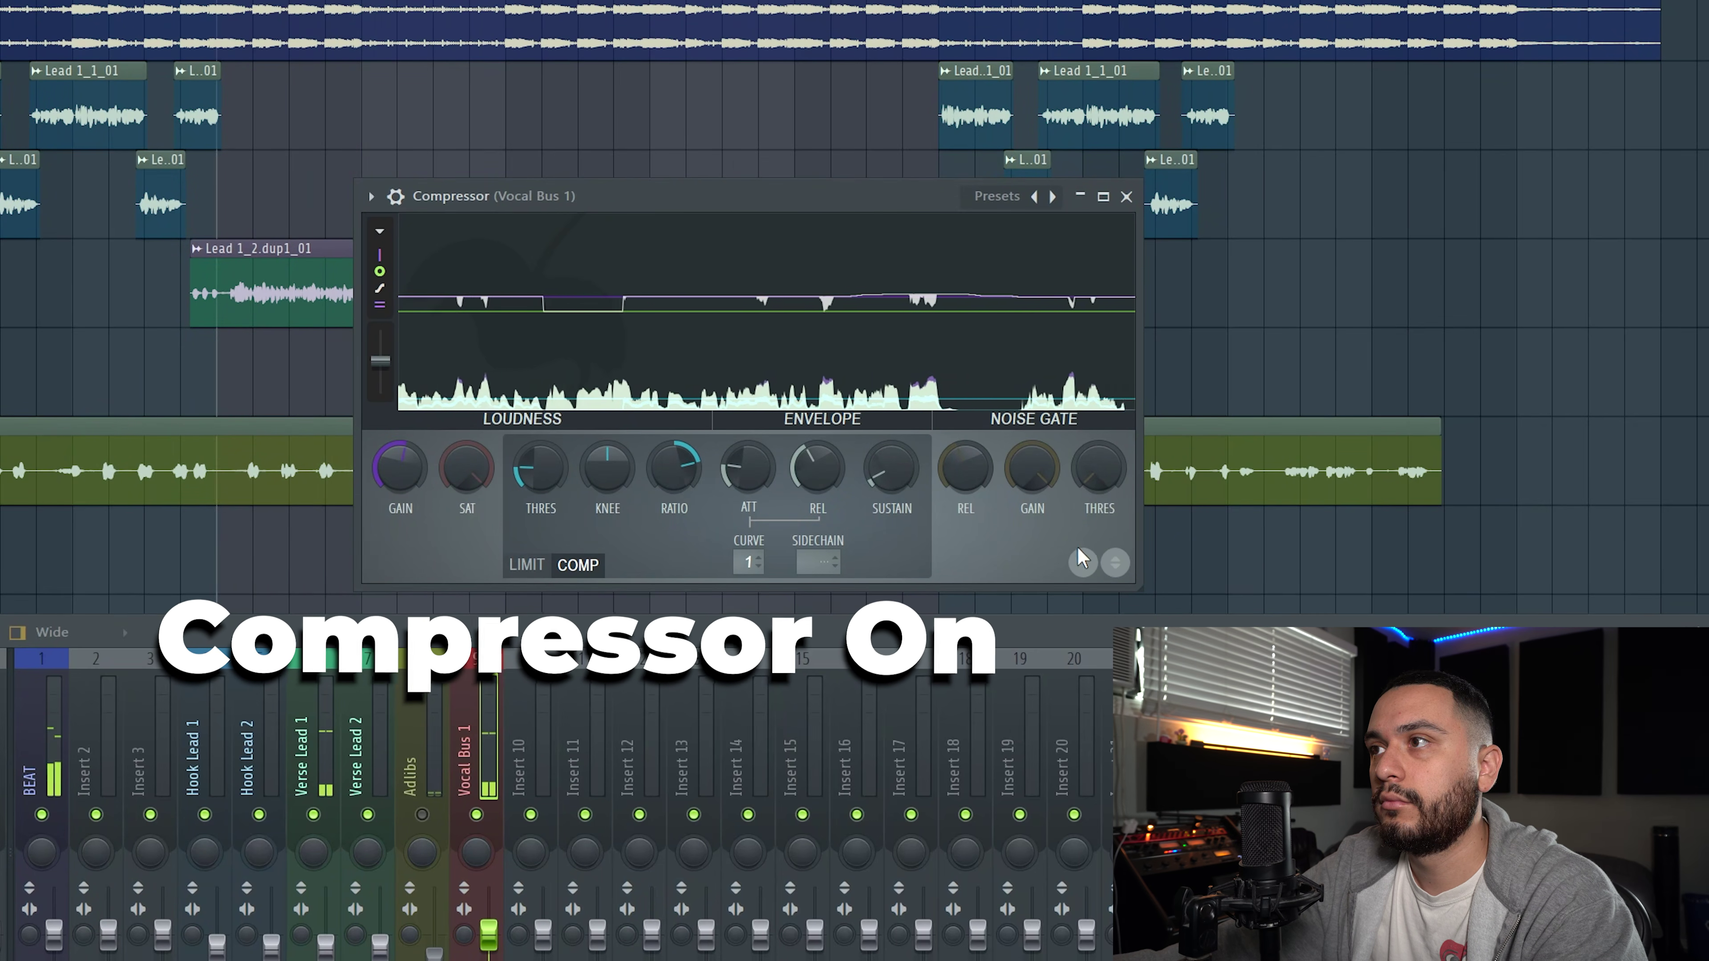
left_click(1115, 562)
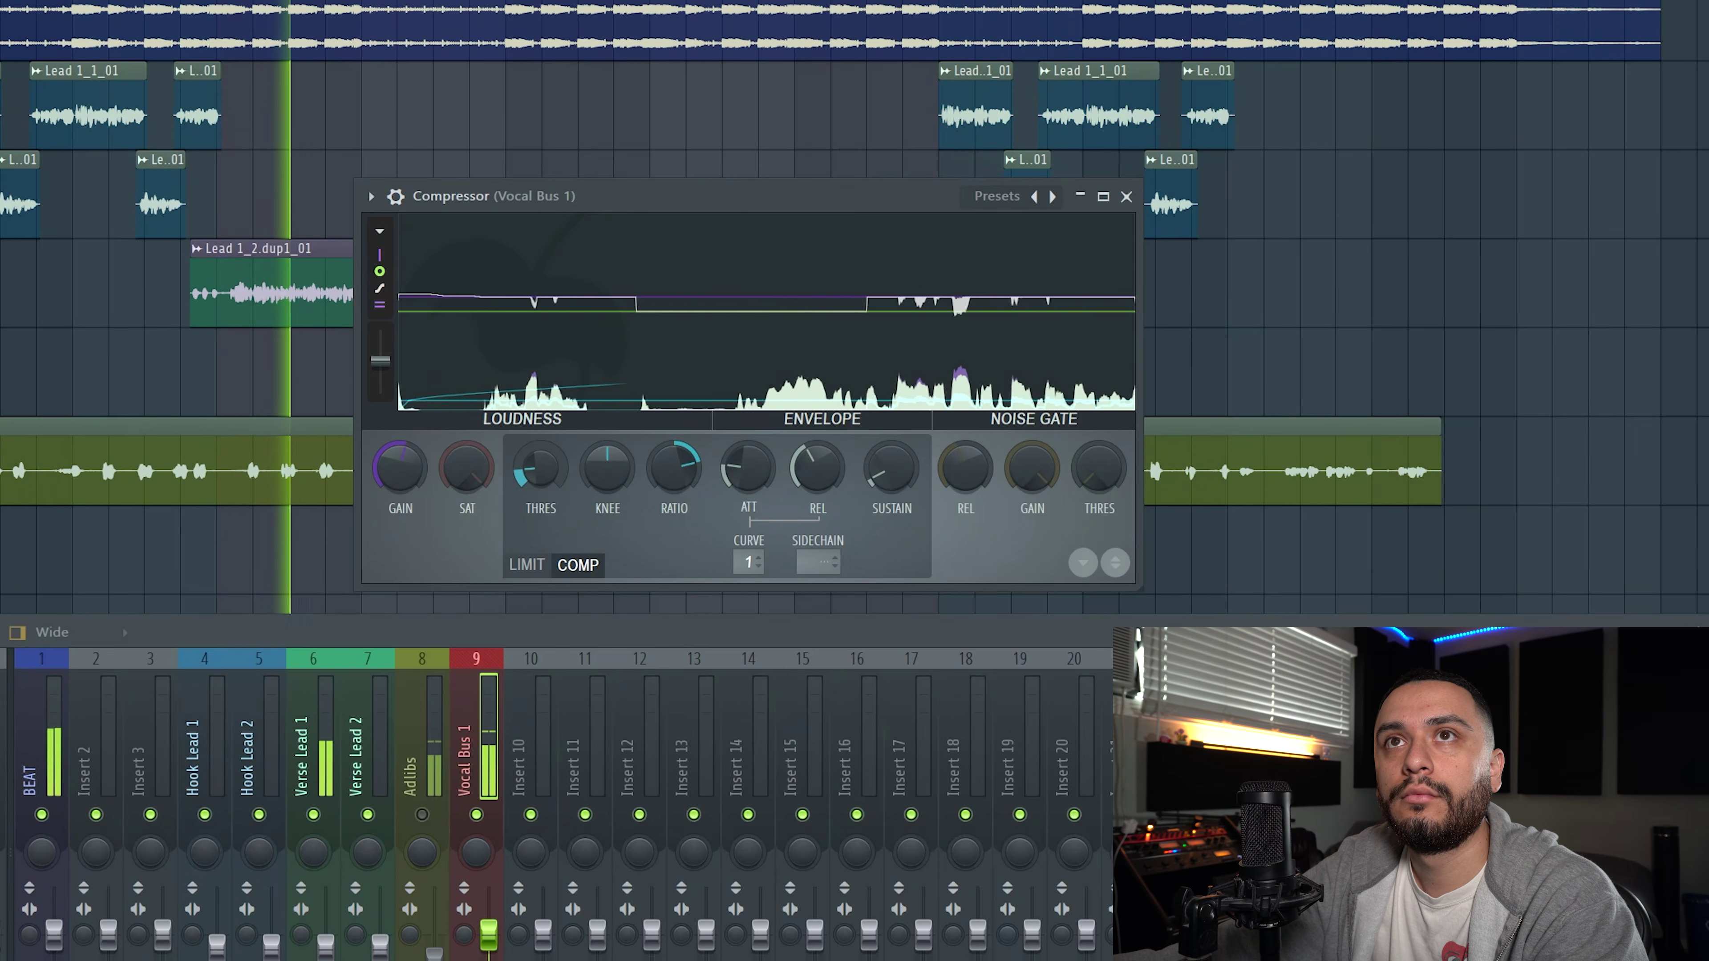
Raise the compressor's make-up gain slightly and compare the vocals with and without compression during playback
left_click_drag(405, 468, 405, 461)
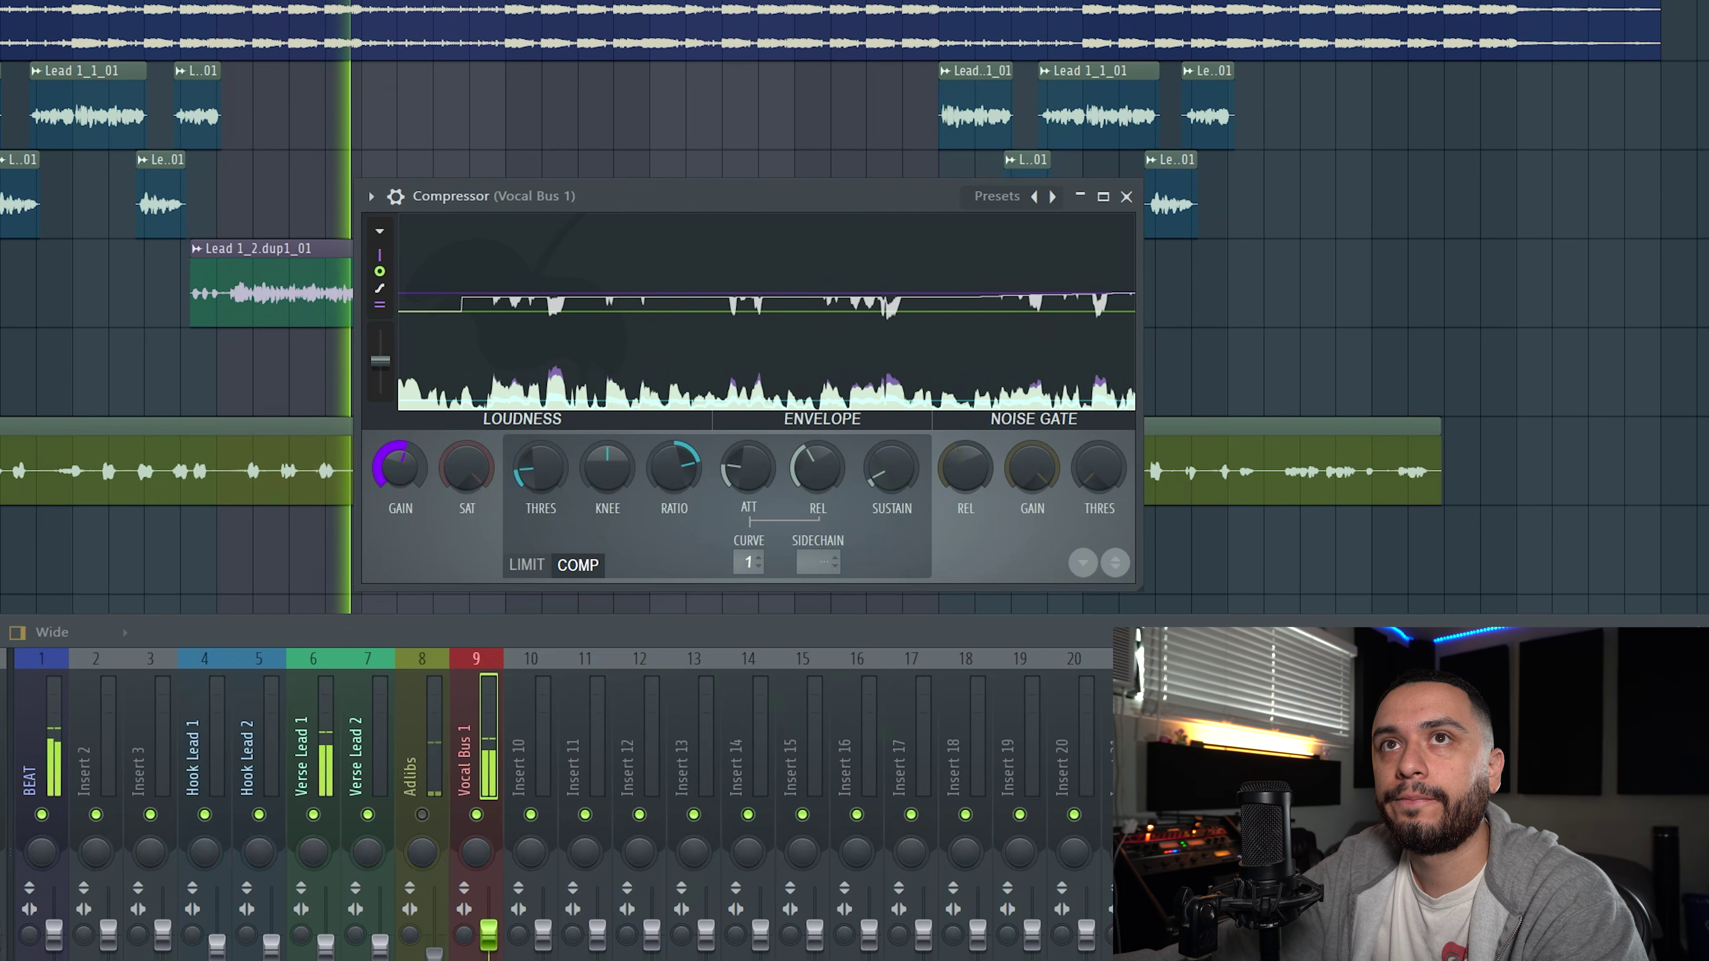
left_click(1114, 565)
left_click(1115, 564)
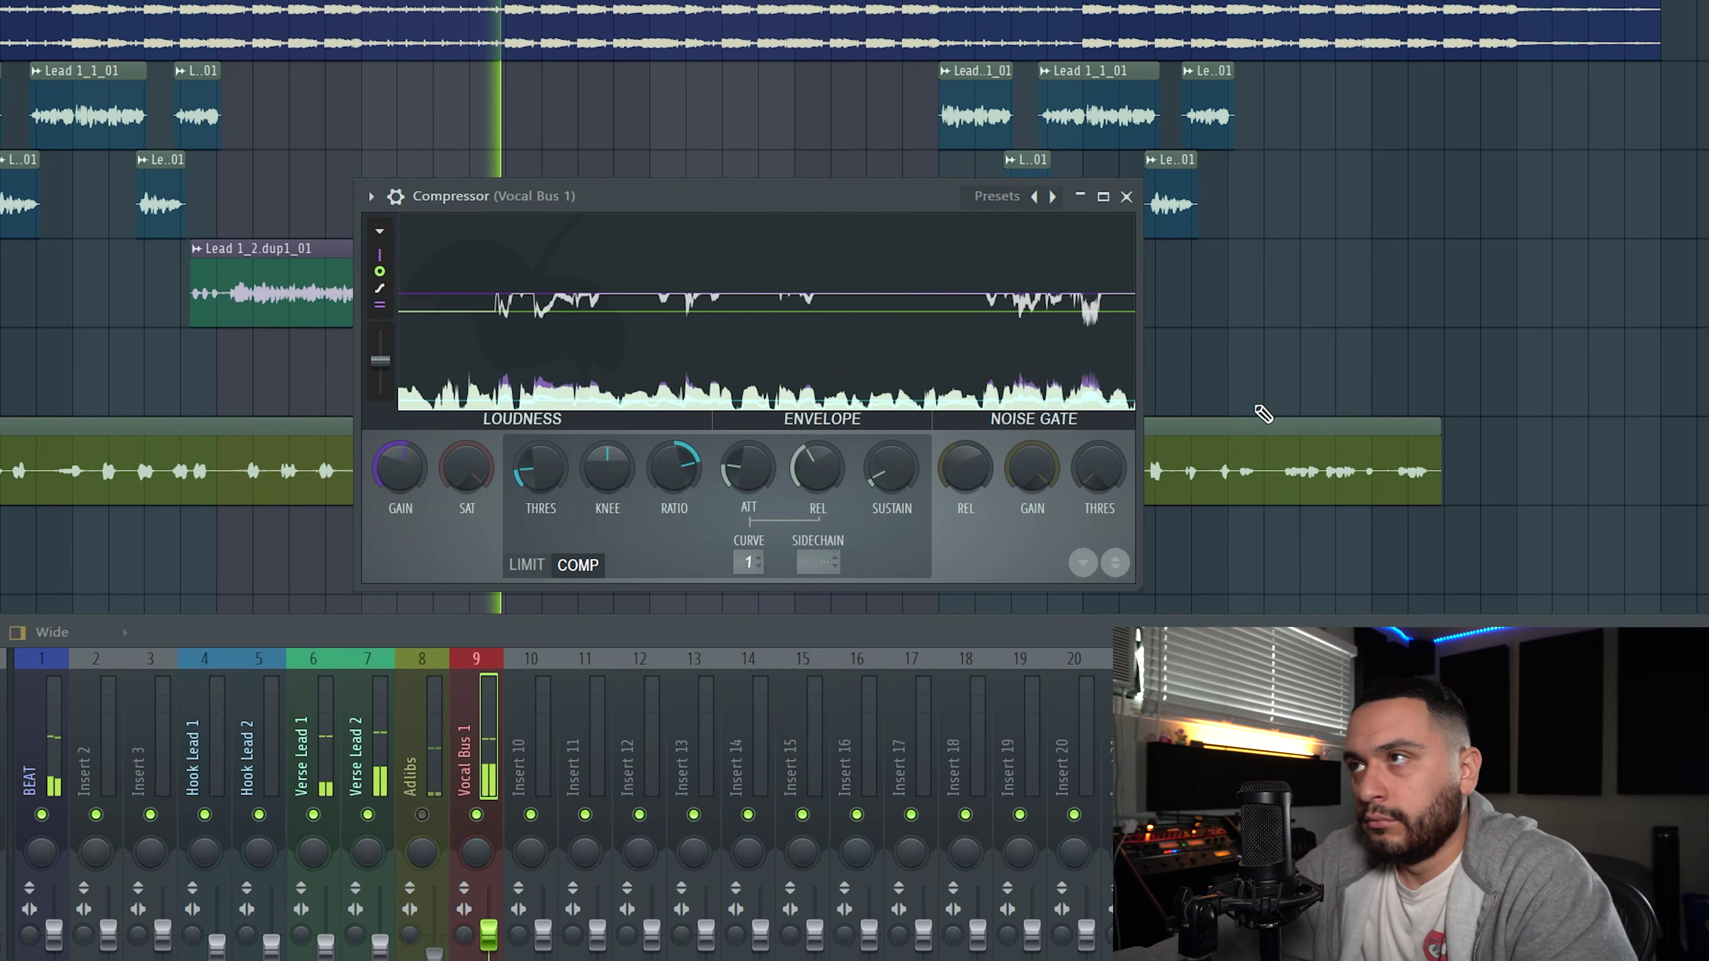
key("space")
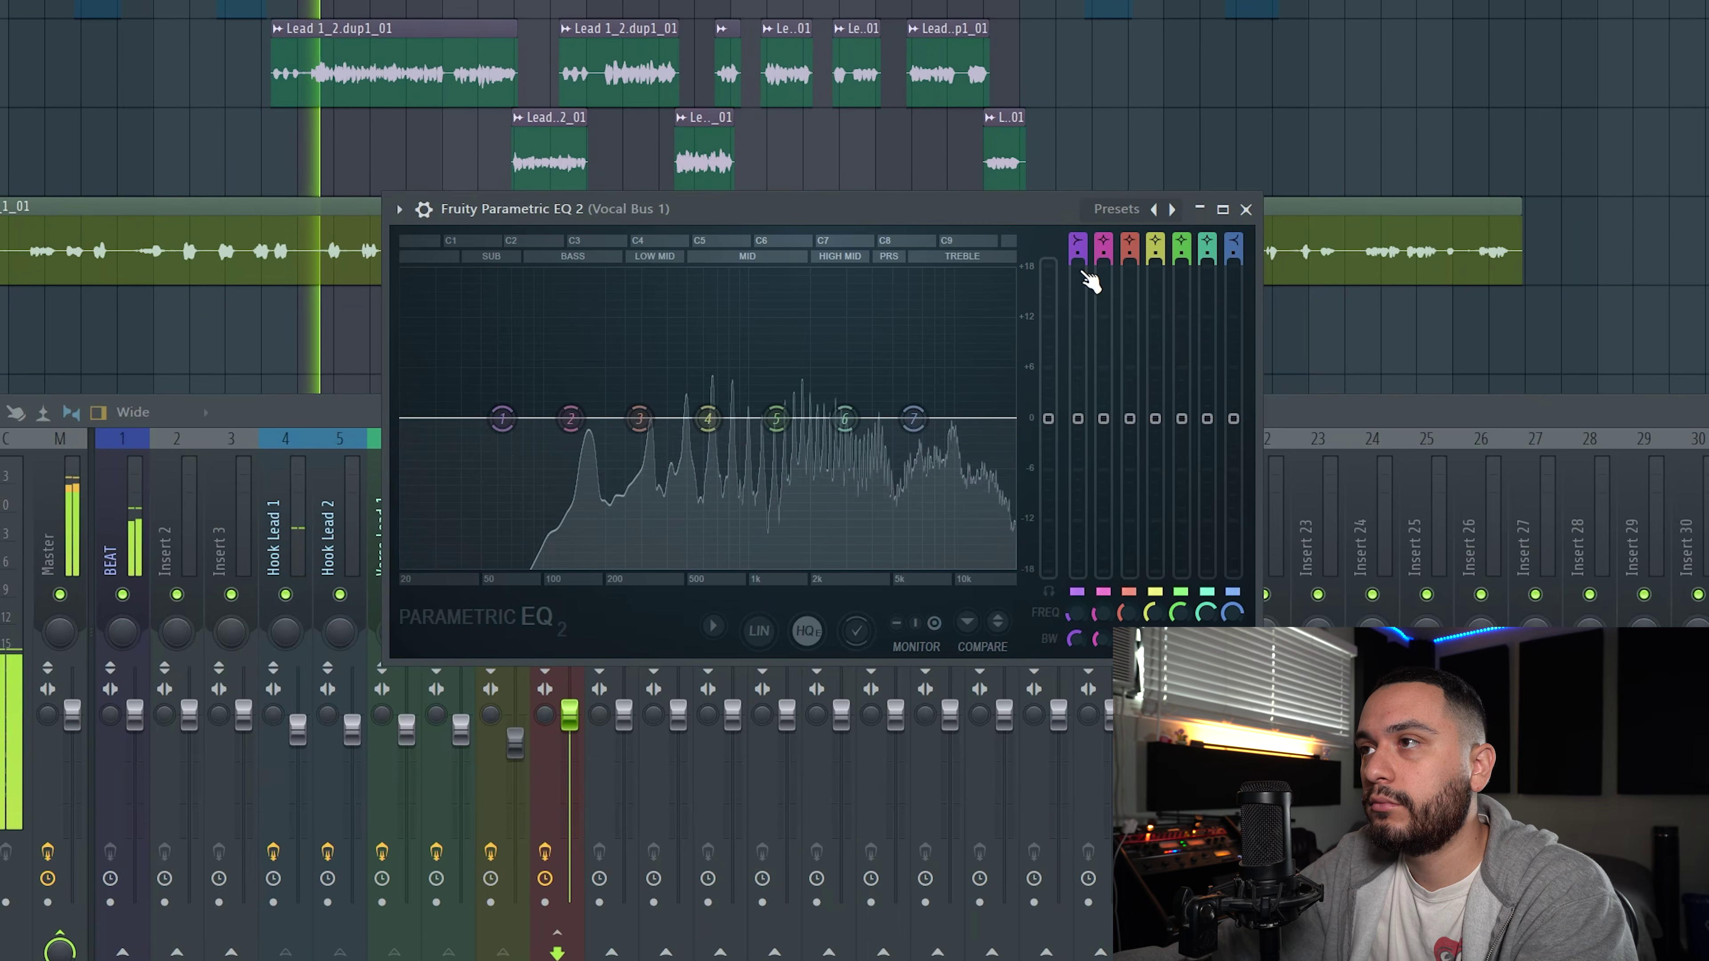
Apply a low cut at about 74 Hz in the vocal bus EQ and enlarge its window while the vocals play
left_click_drag(1079, 275, 1083, 606)
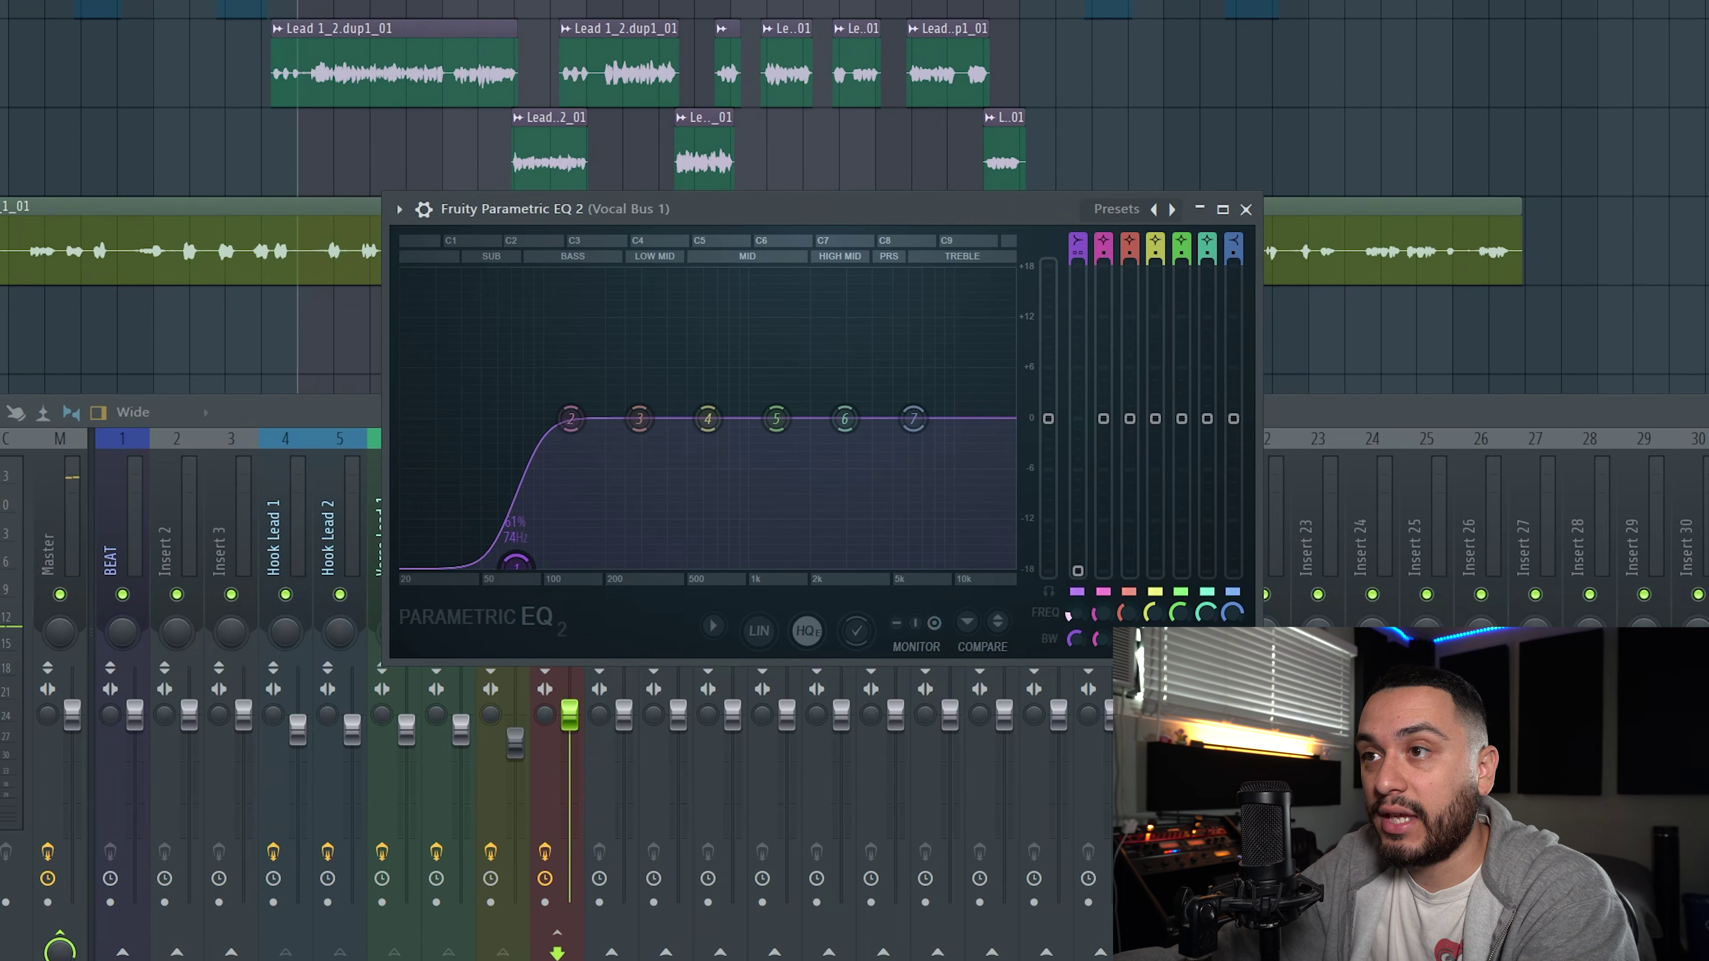
key("space")
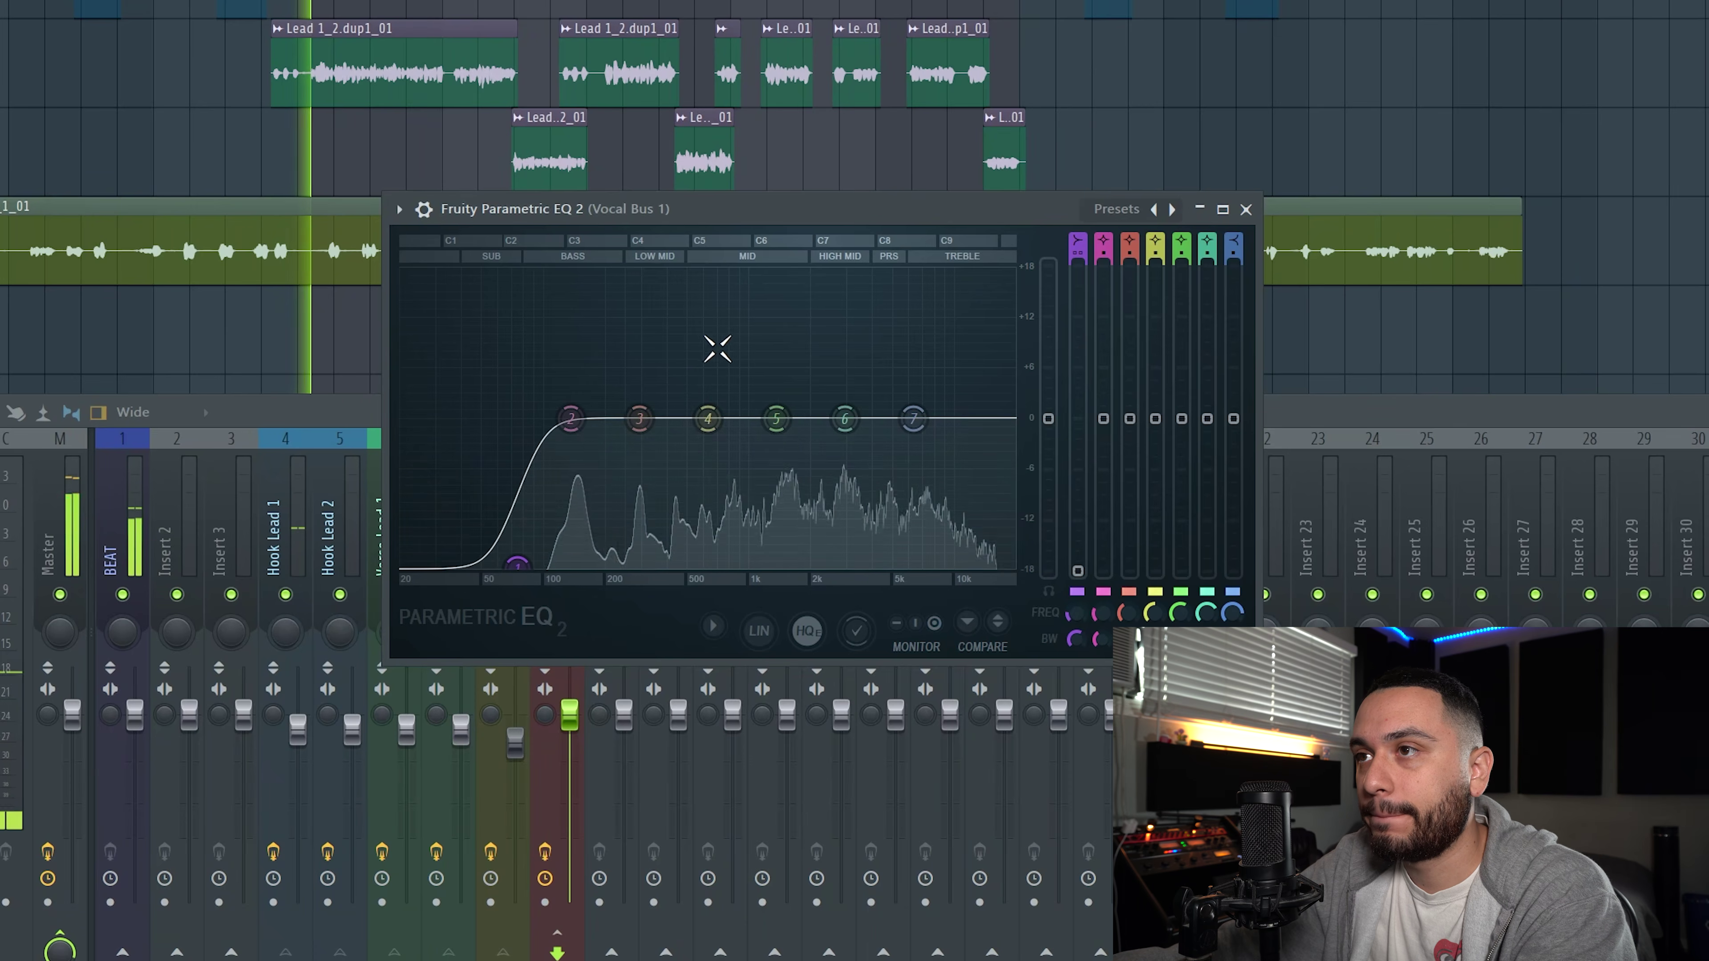
left_click_drag(709, 219, 709, 164)
left_click_drag(1261, 611, 1384, 747)
left_click_drag(884, 156, 886, 138)
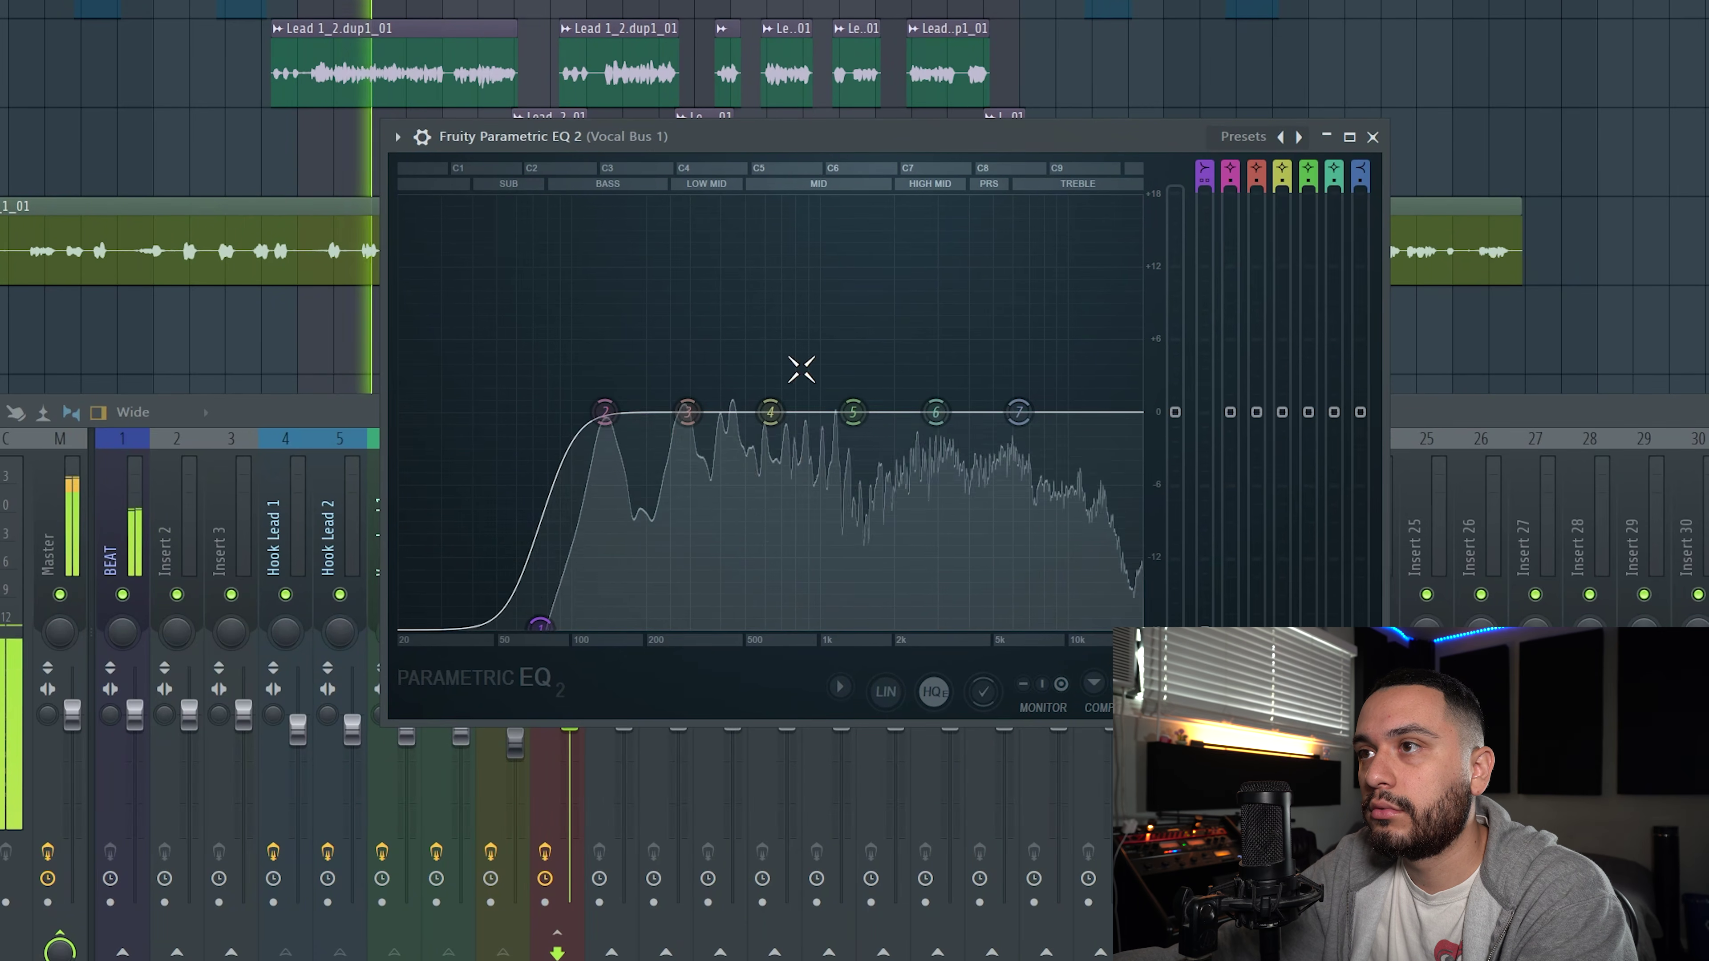
Cut band 3 by about 3 dB in the low mids and listen to the vocals with the change
mouse_move(703, 429)
left_mouse_down()
mouse_move(691, 267)
mouse_move(681, 441)
mouse_move(697, 456)
left_mouse_up()
key("space")
key("space")
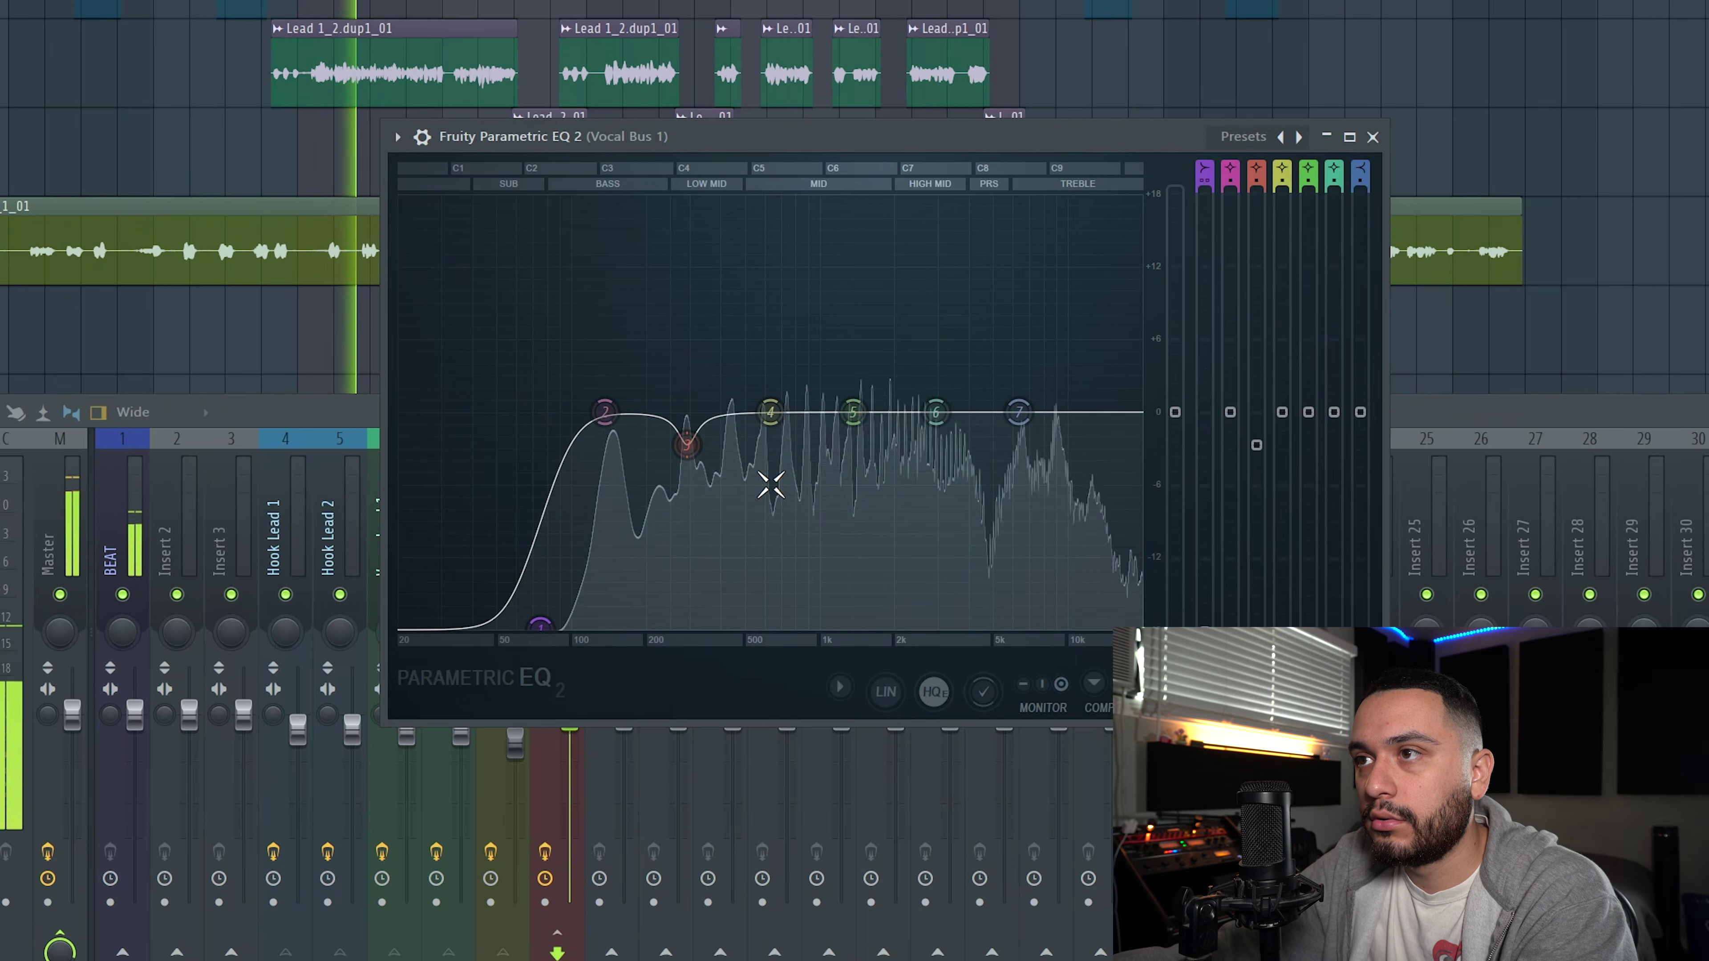
key("space")
Sweep a strong band 4 boost through the mids during playback and turn it into a slight cut just below 2 kHz
left_click_drag(771, 412, 775, 395)
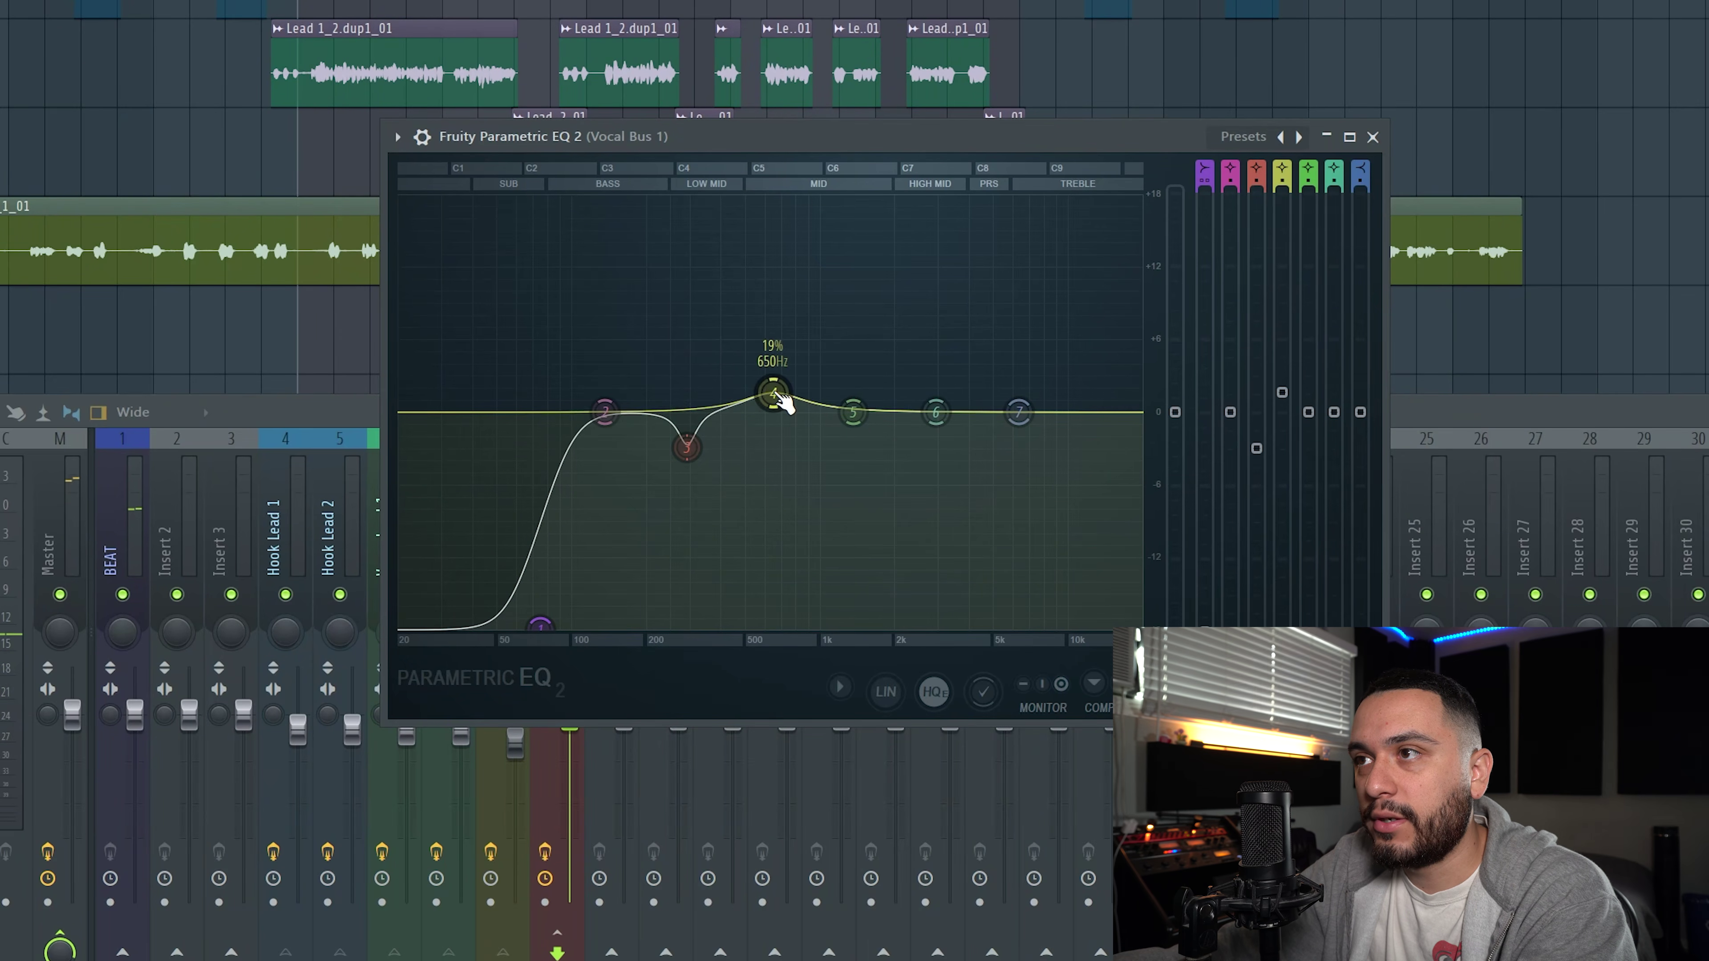
key("space")
left_click_drag(750, 345, 884, 227)
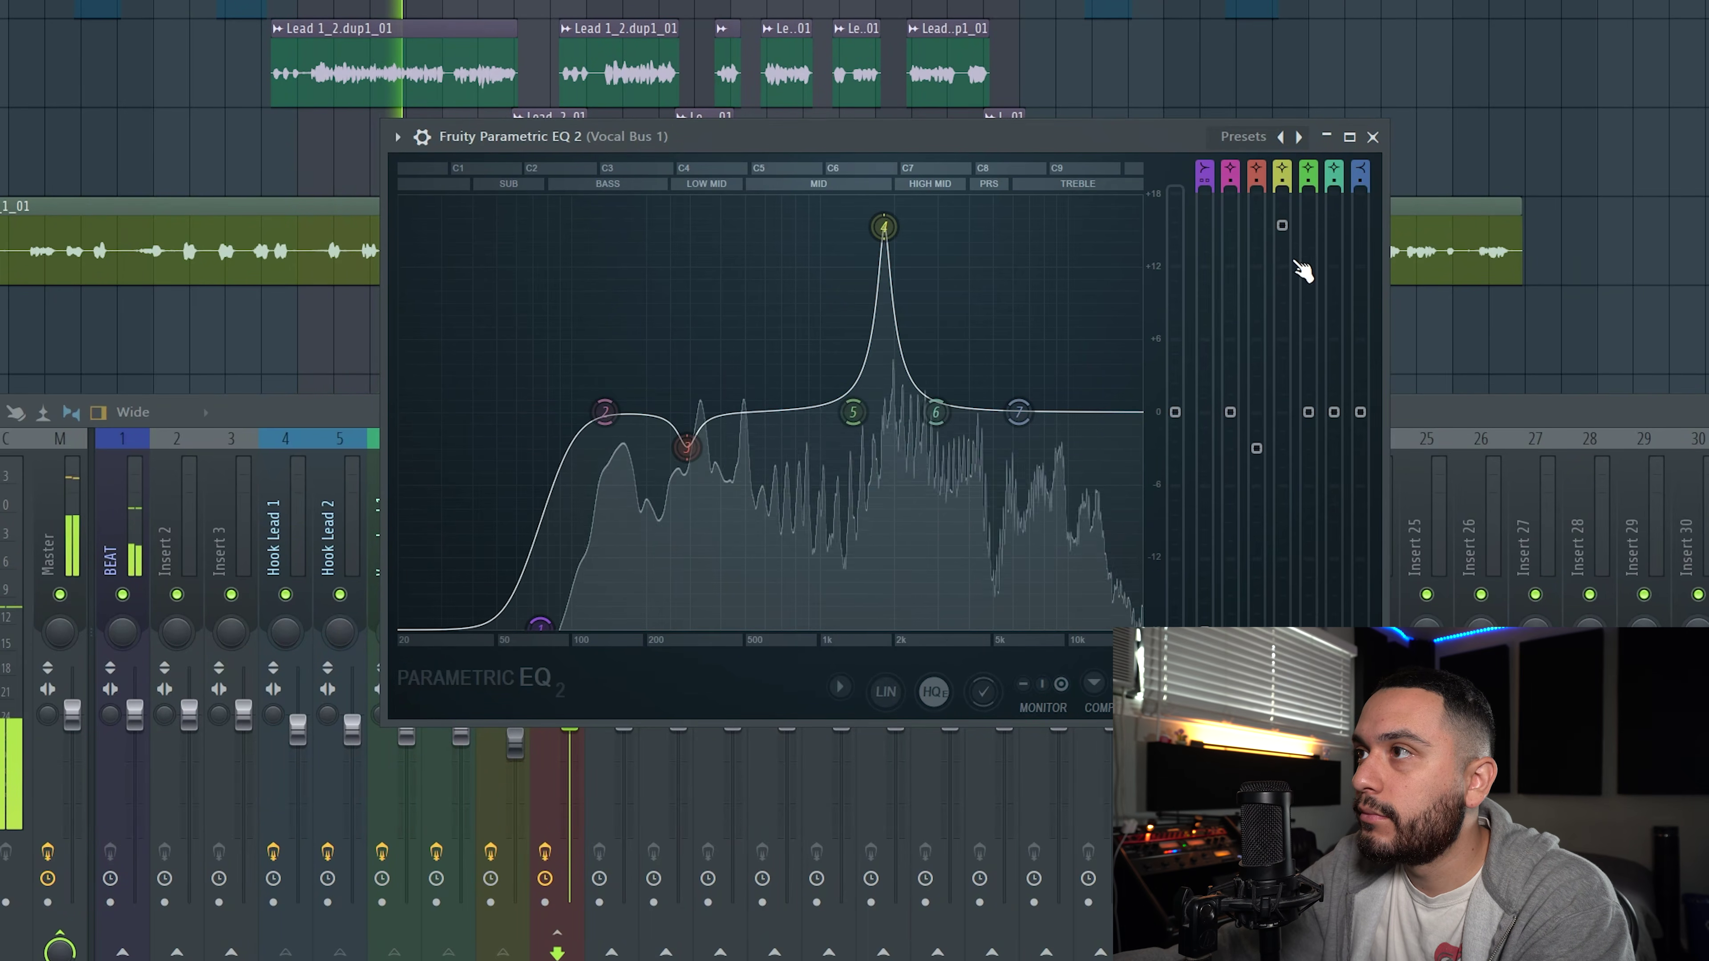
left_click(1286, 308, "alt")
left_click_drag(1288, 400, 1291, 441)
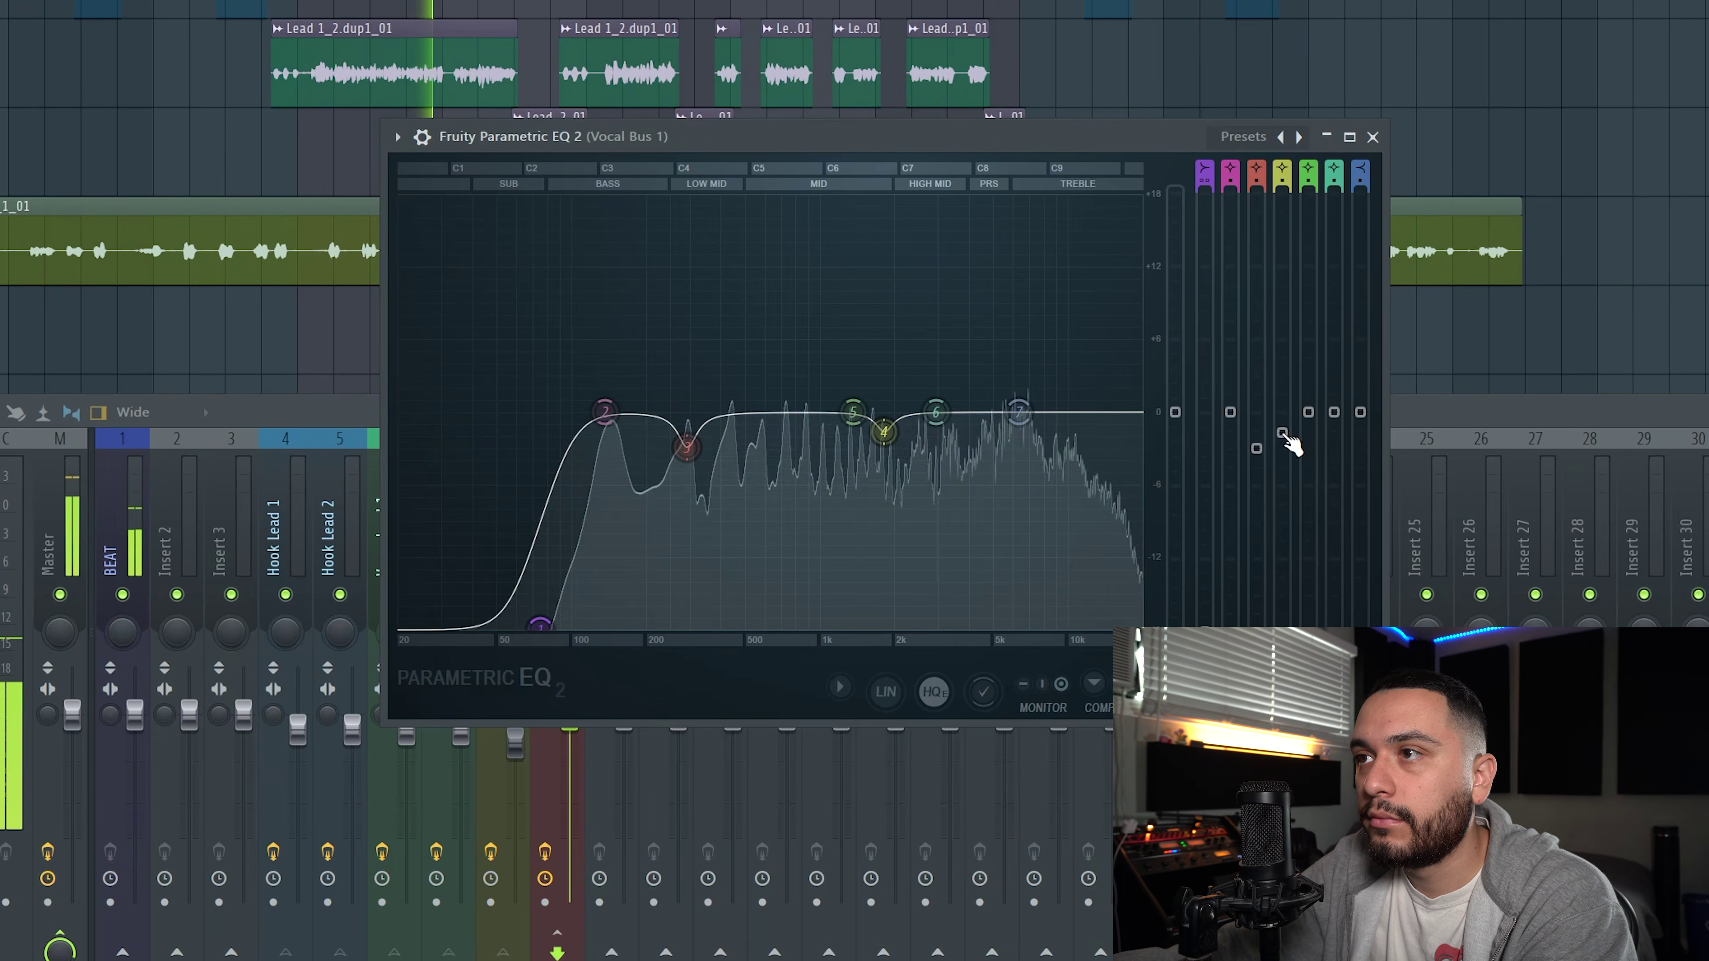
Sweep a boosted band 5 around 500 Hz, adjust its bandwidth, and turn it into a slight cut
left_click_drag(854, 412, 751, 288)
scroll(761, 315, "up", 6)
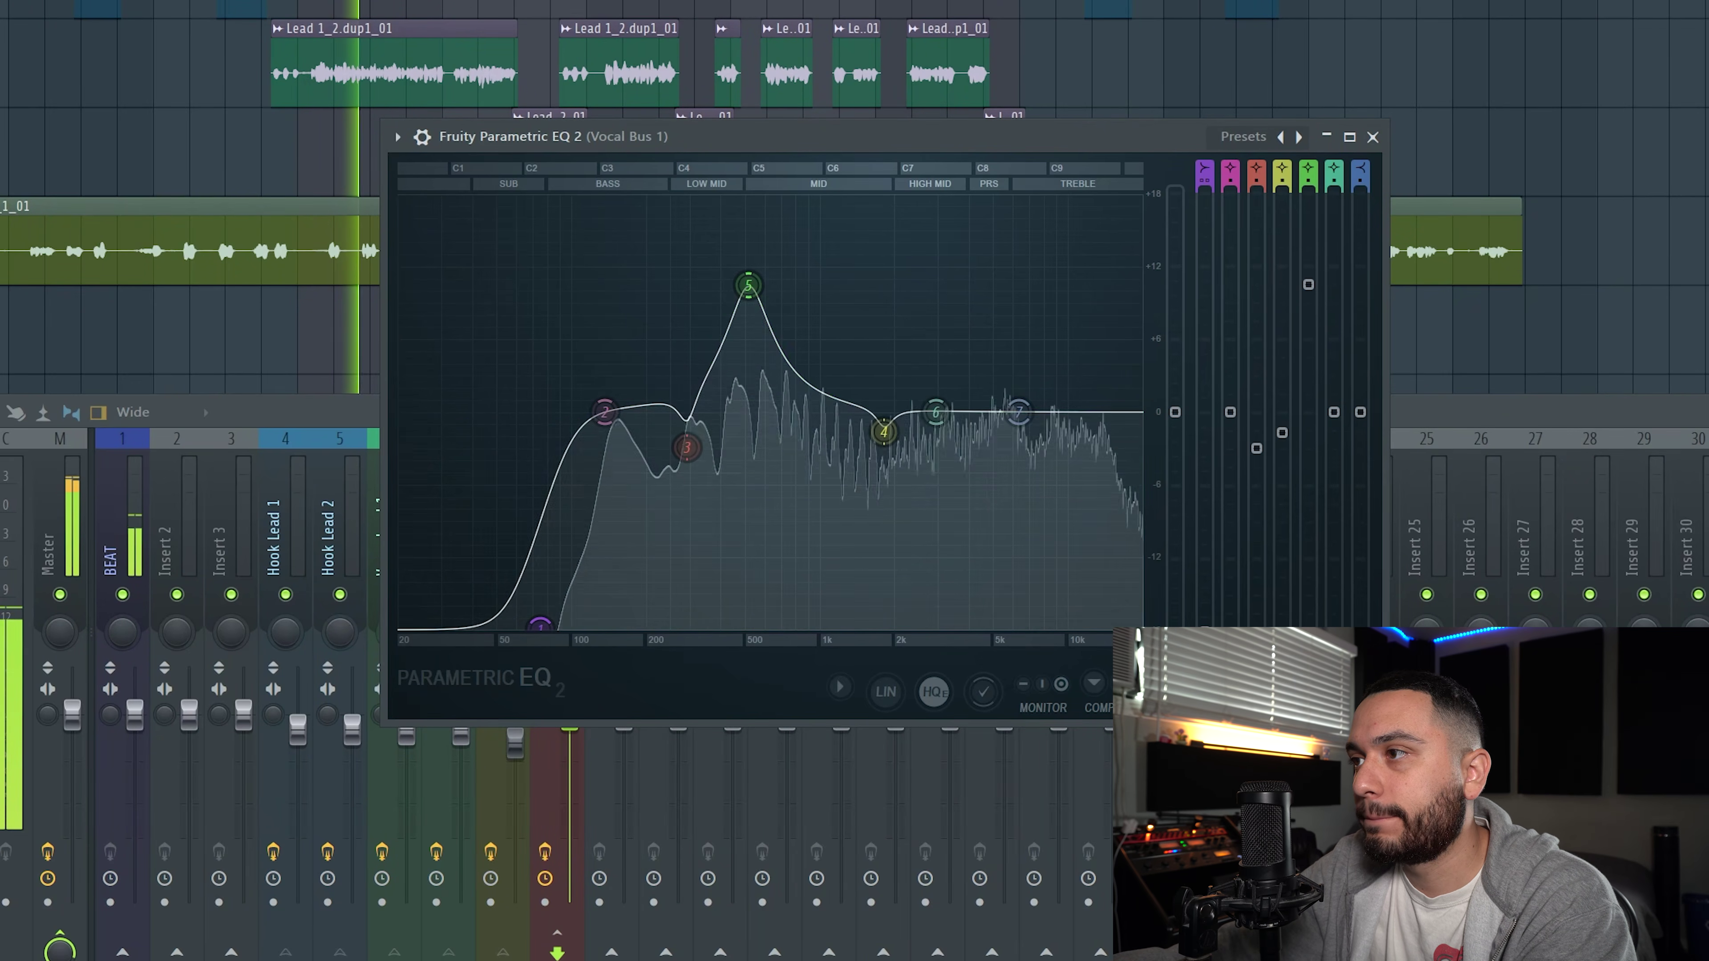
scroll(748, 285, "down", 5)
left_click_drag(748, 285, 752, 336)
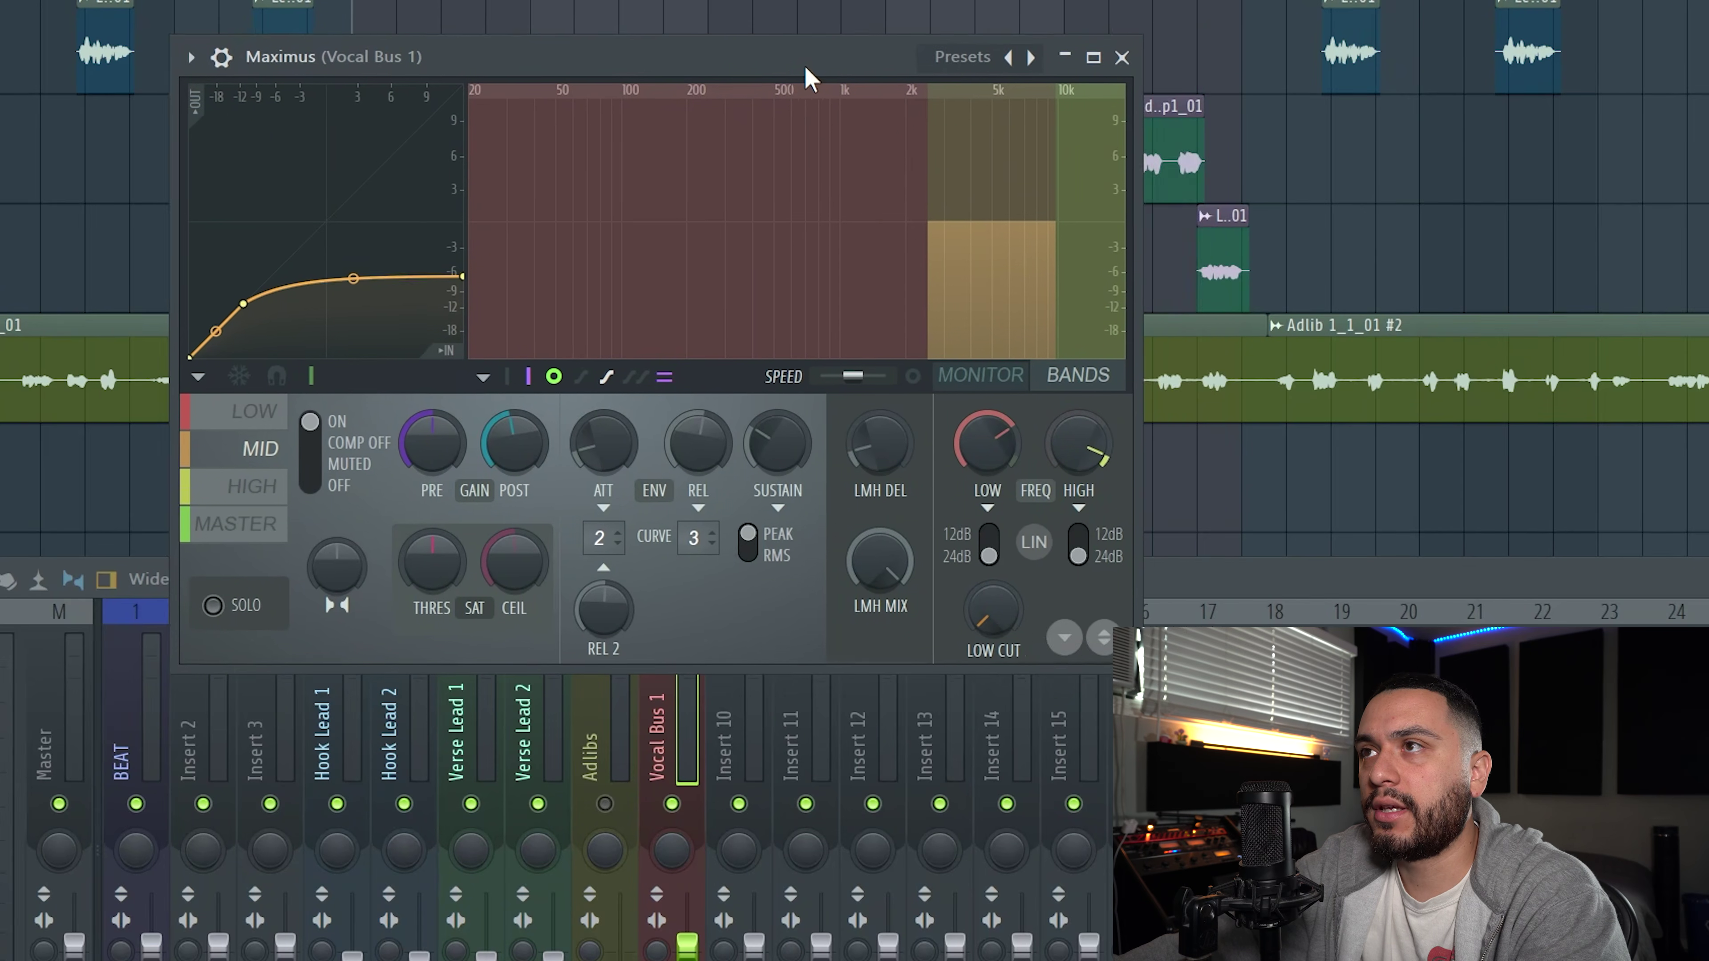
Reposition the Maximus window and look through its De-essing presets, including De-esser split-band
left_click_drag(806, 67, 942, 81)
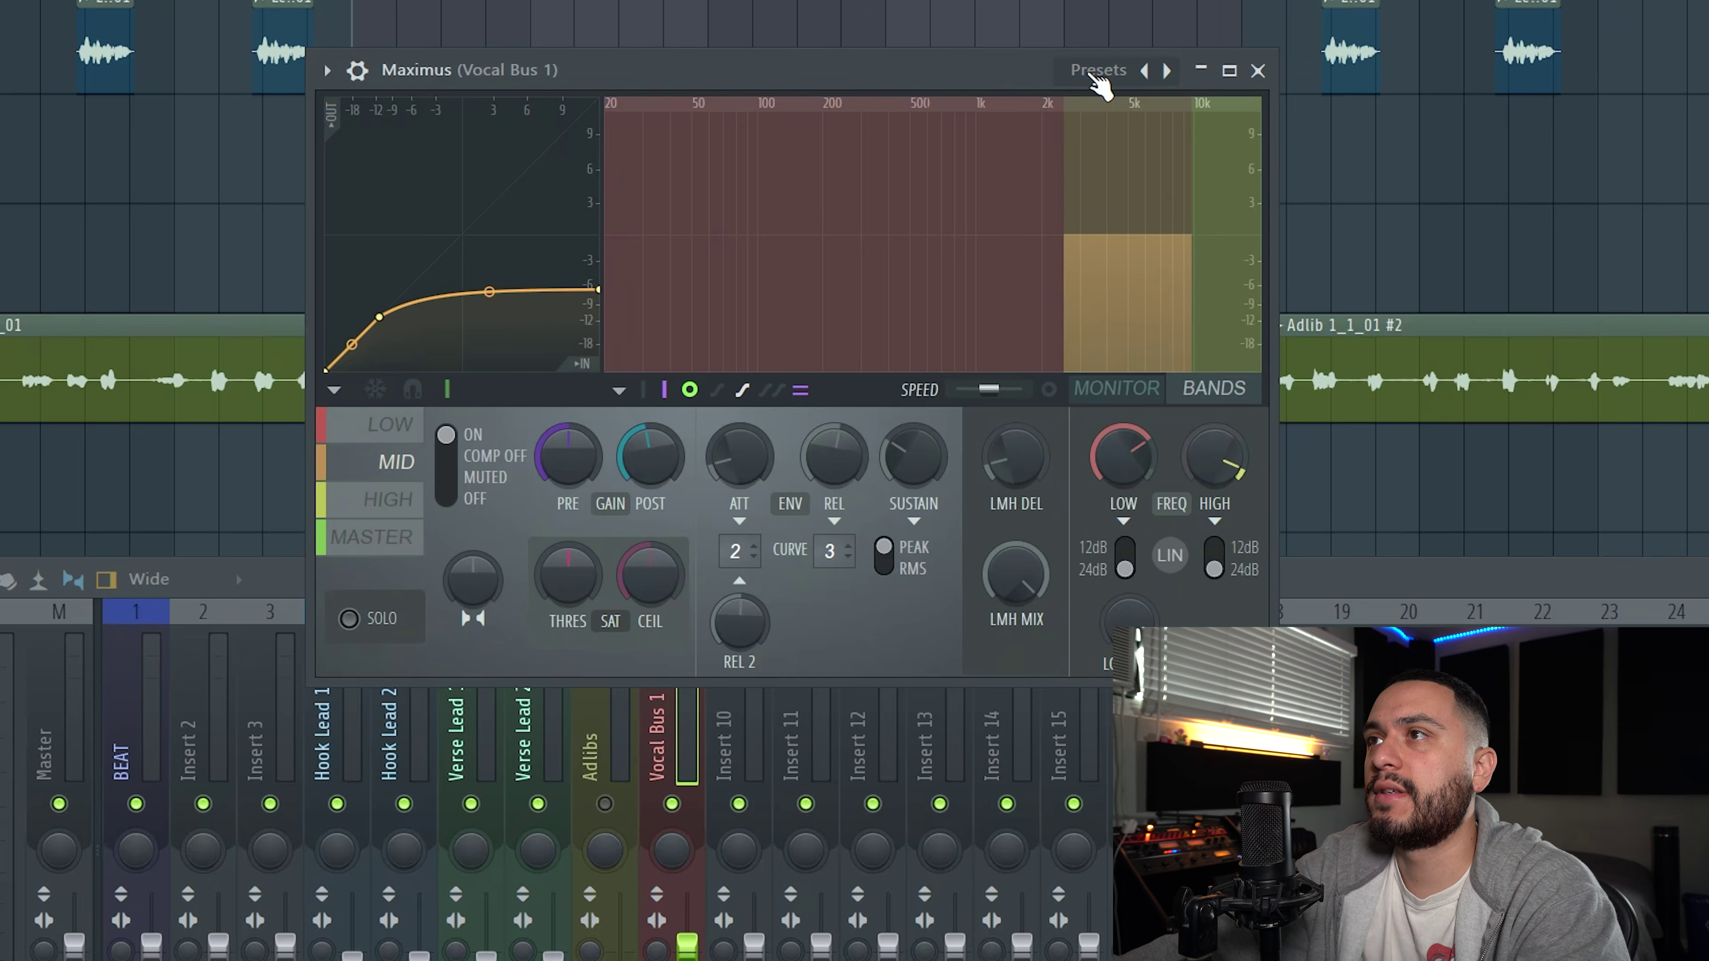
left_click(1097, 73)
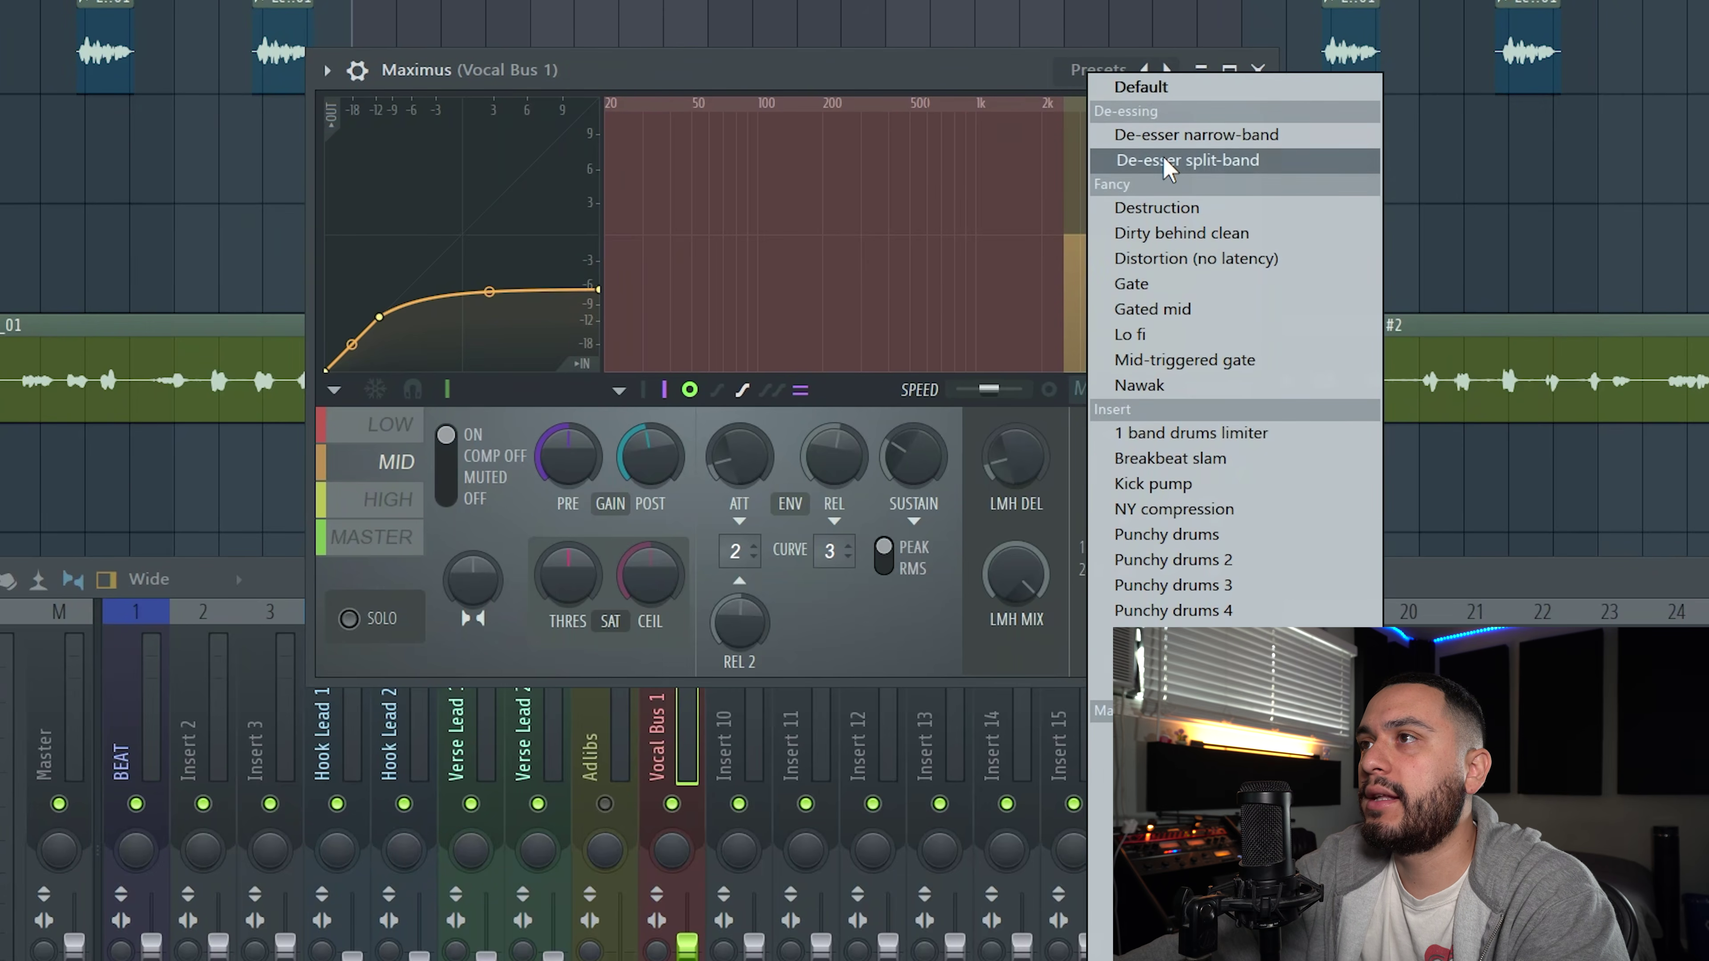
left_click(999, 77)
left_click_drag(999, 76, 1052, 79)
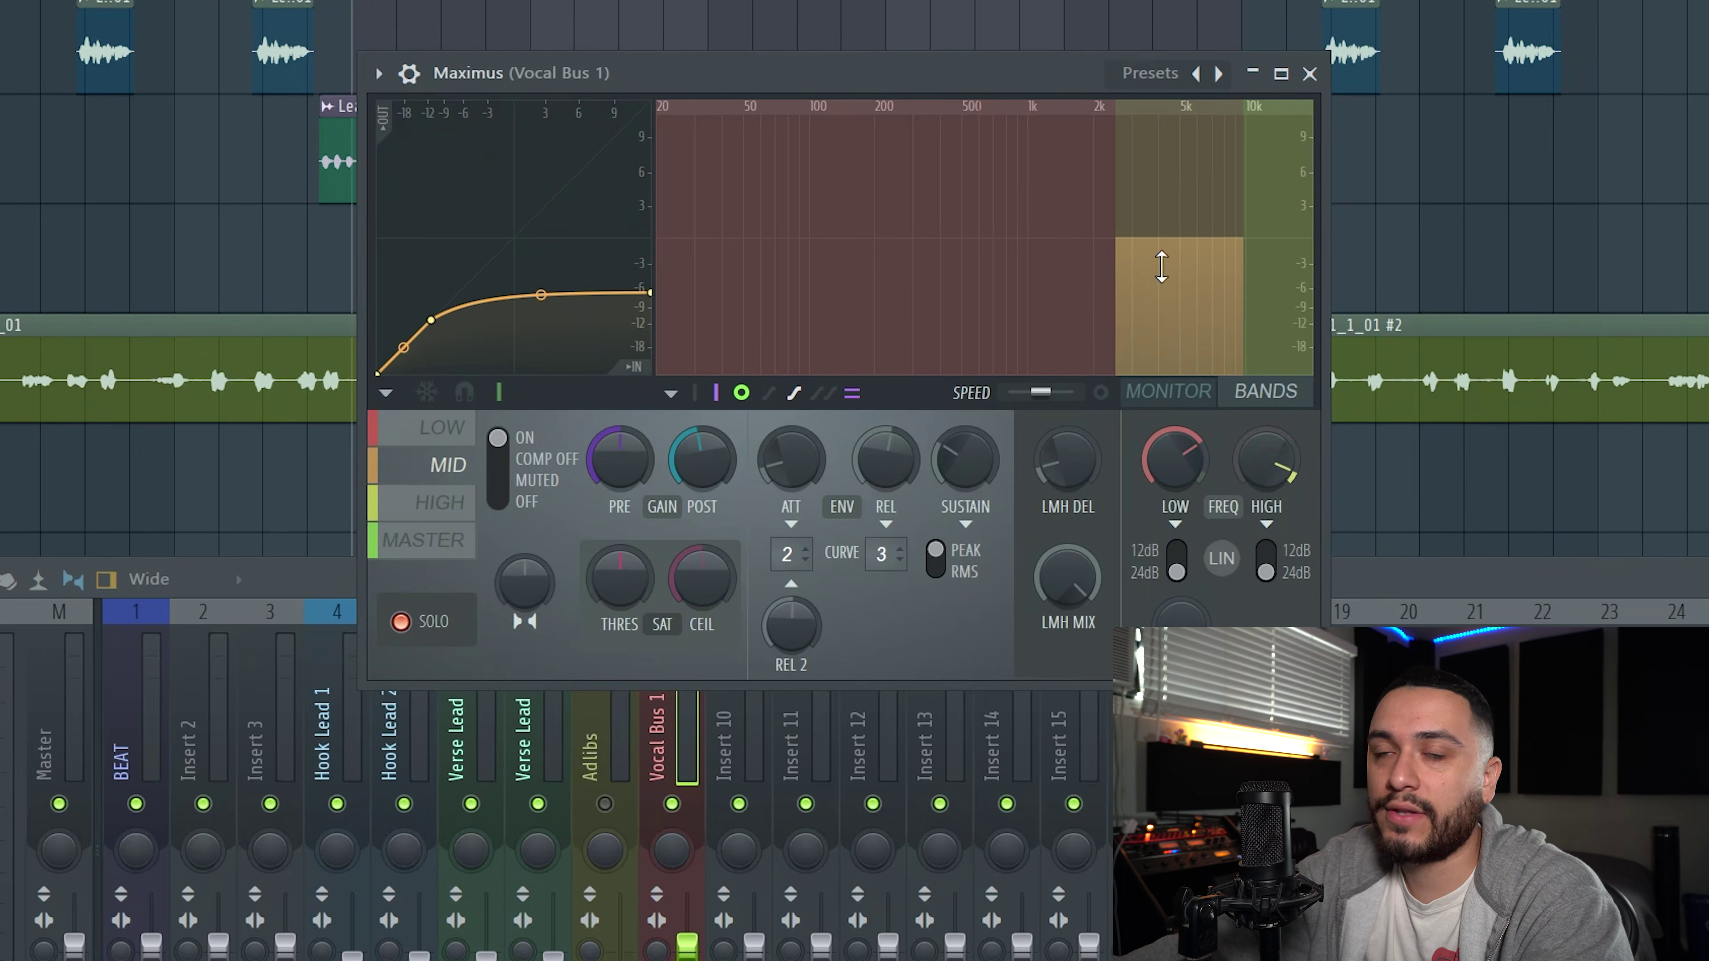
Audition Maximus's soloed mid band, nudge its lower crossover up slightly, and check the low and high bands' curves
key("space")
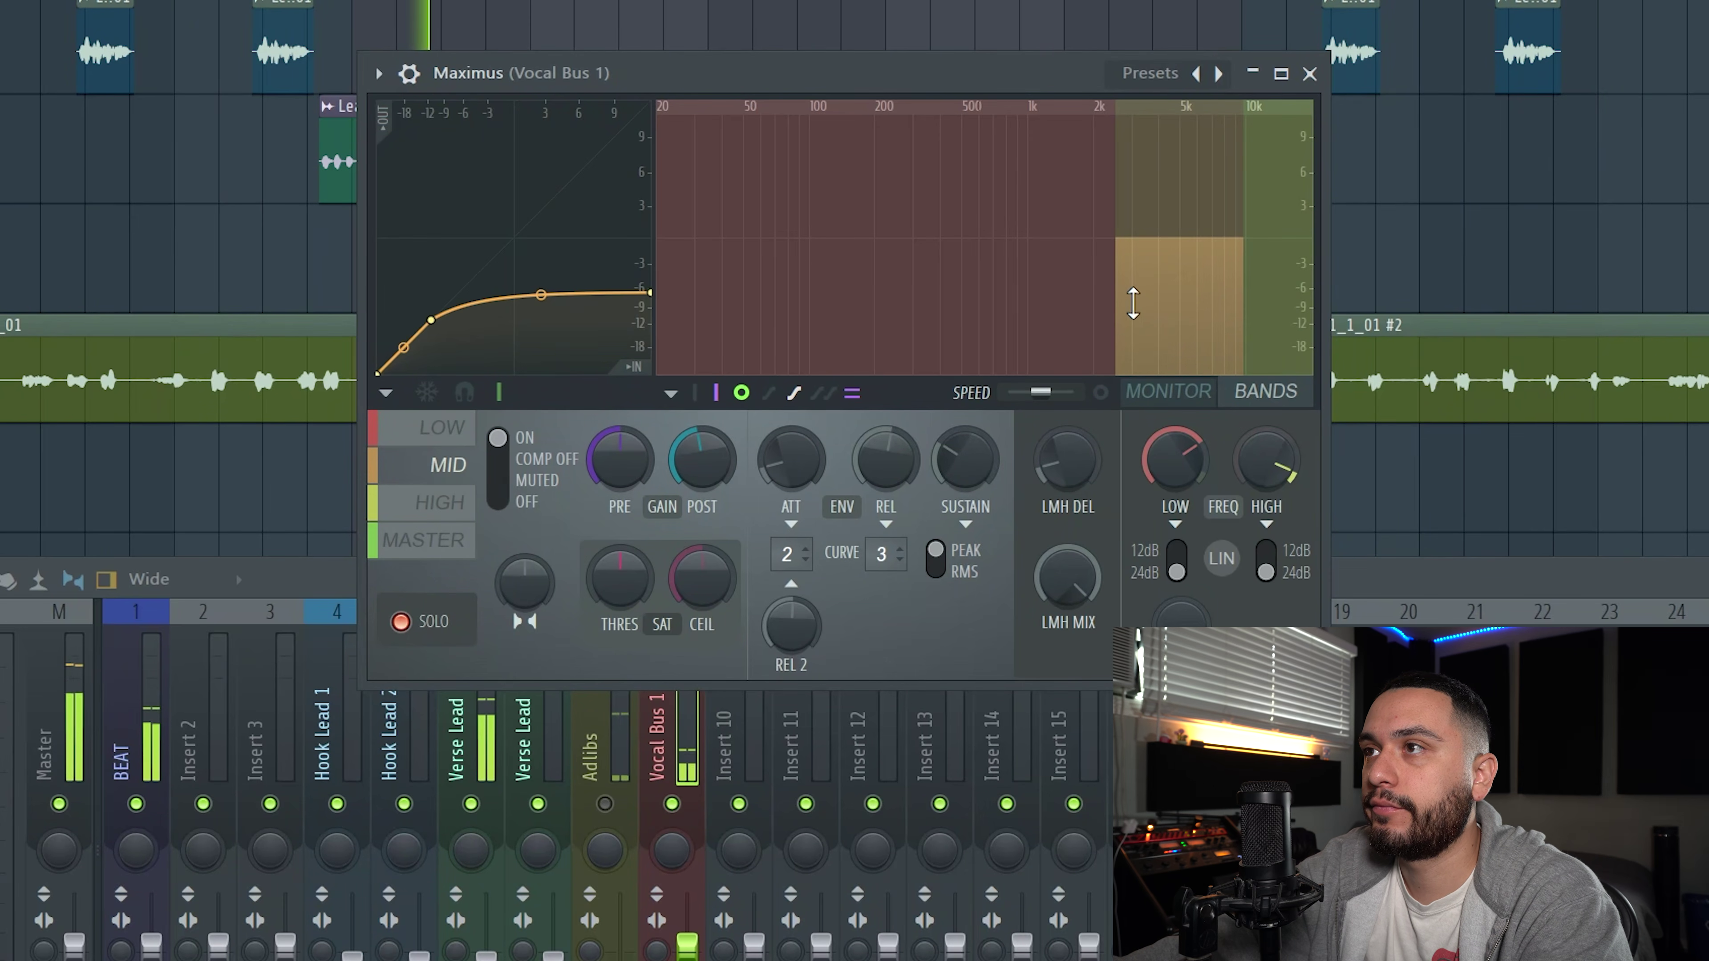
key("space")
left_click(1103, 289)
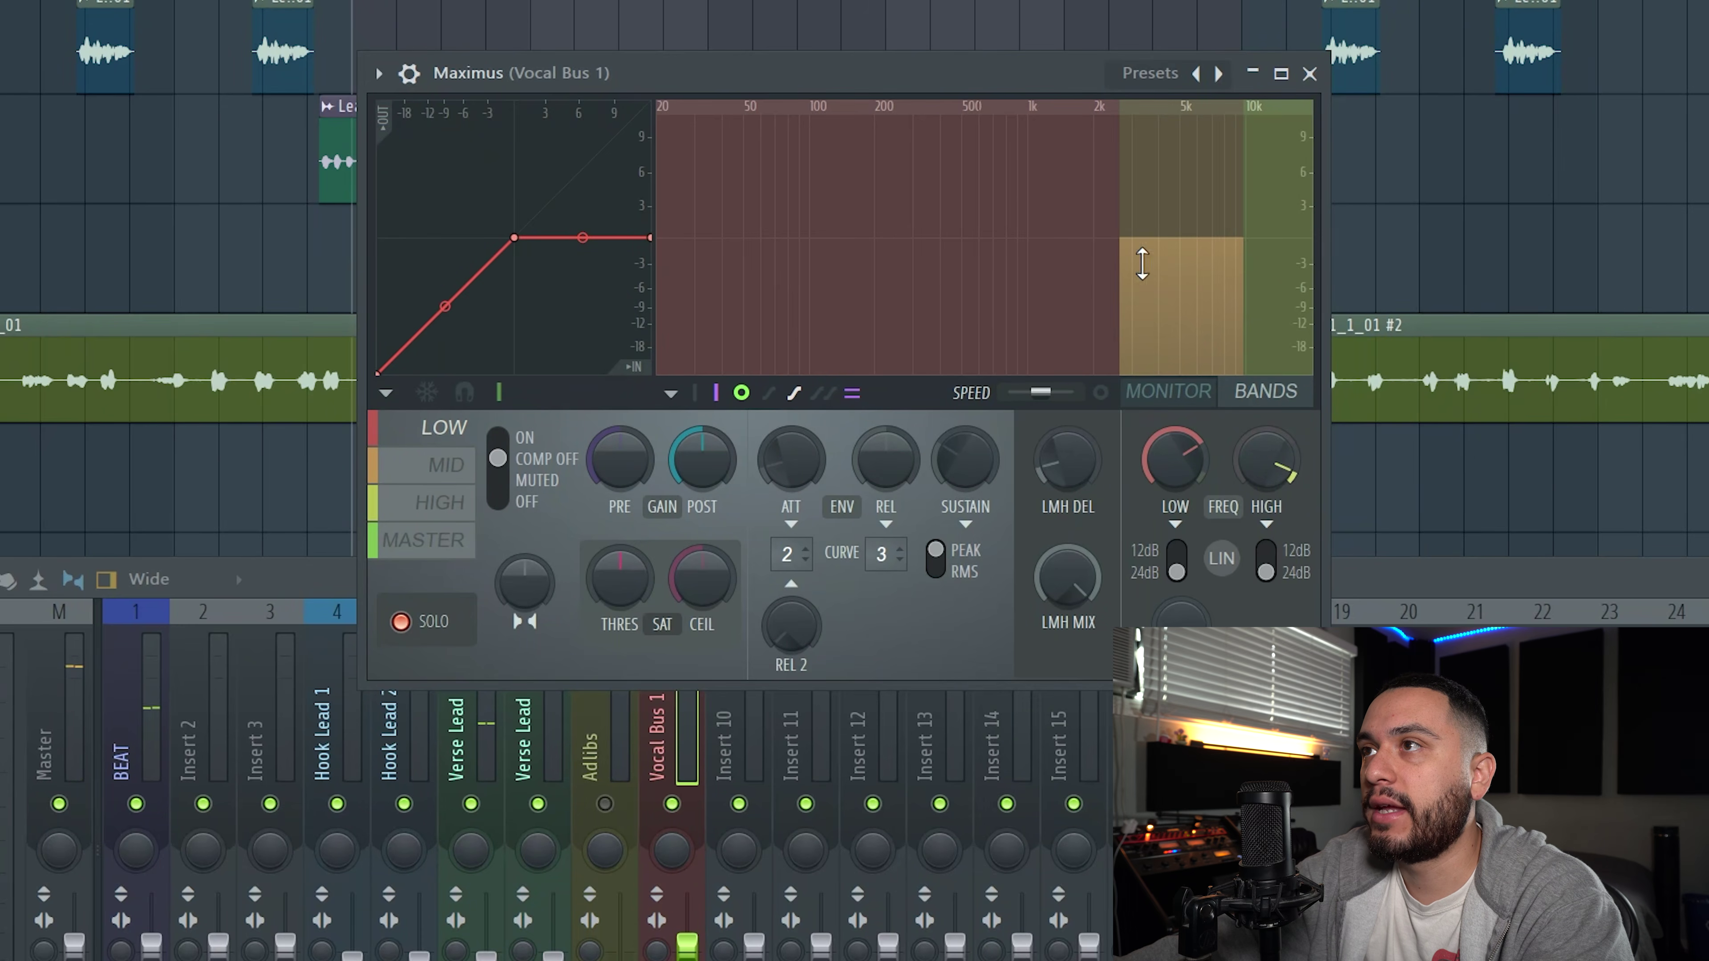
left_click(1256, 262)
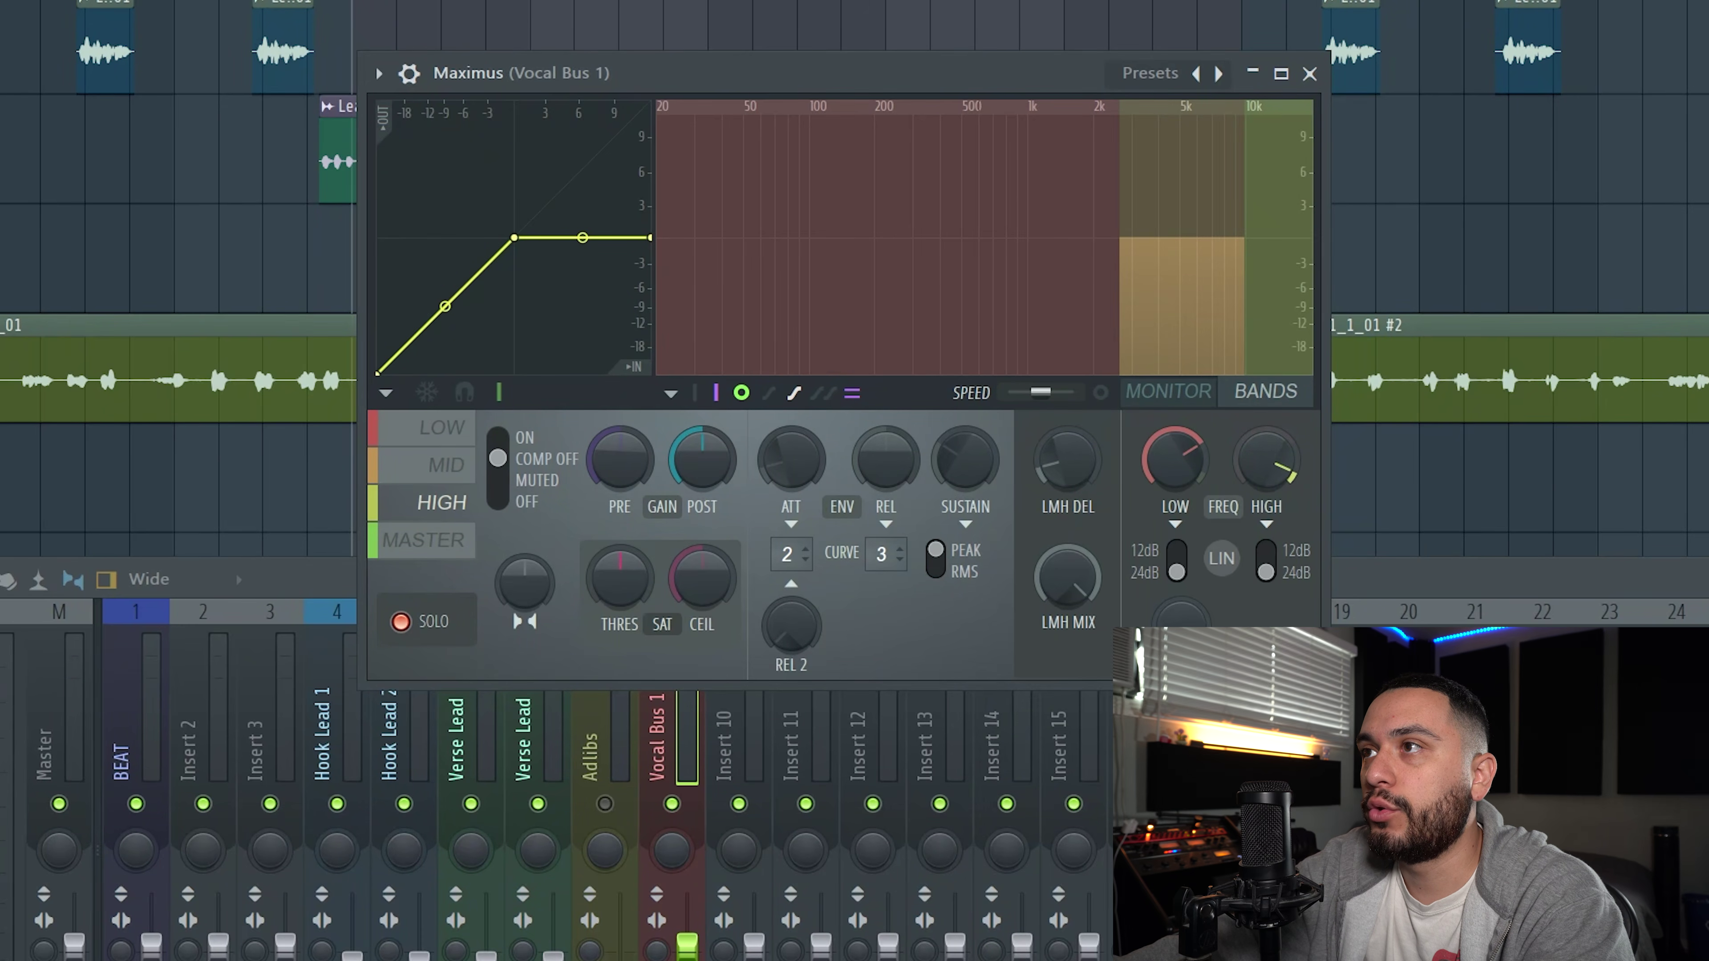
left_click(1150, 305)
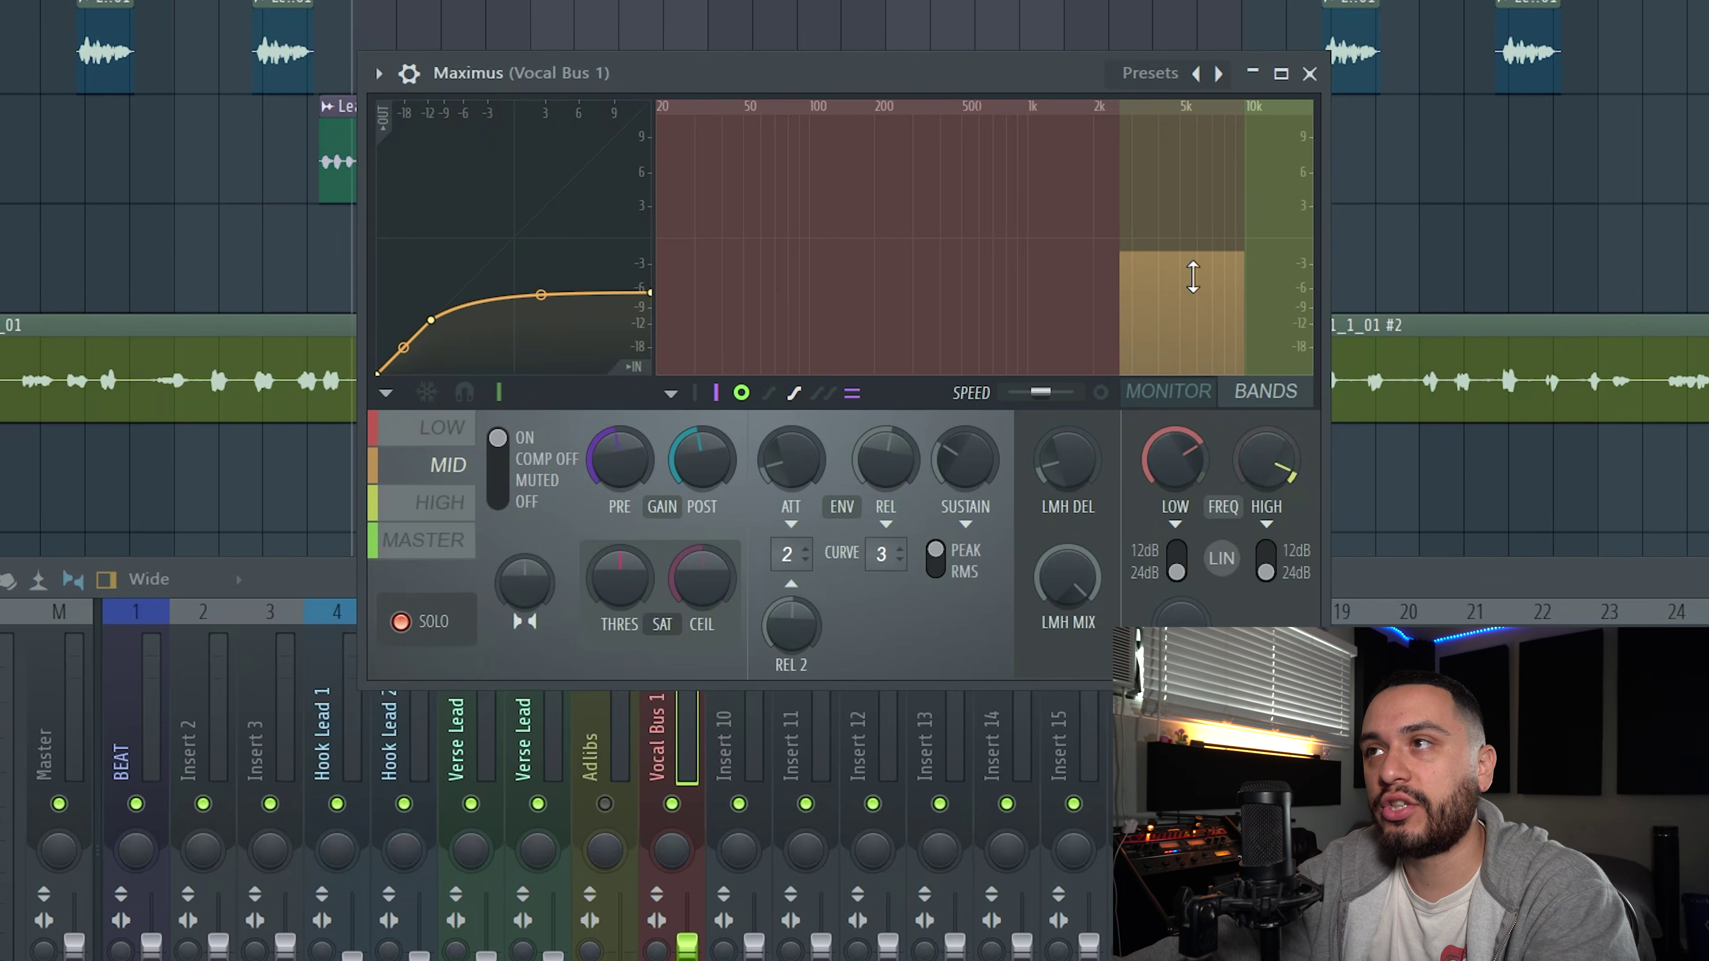
Raise the de-esser mid band's upper crossover slightly while comparing soloed and full playback, and close the plugin windows
key("space")
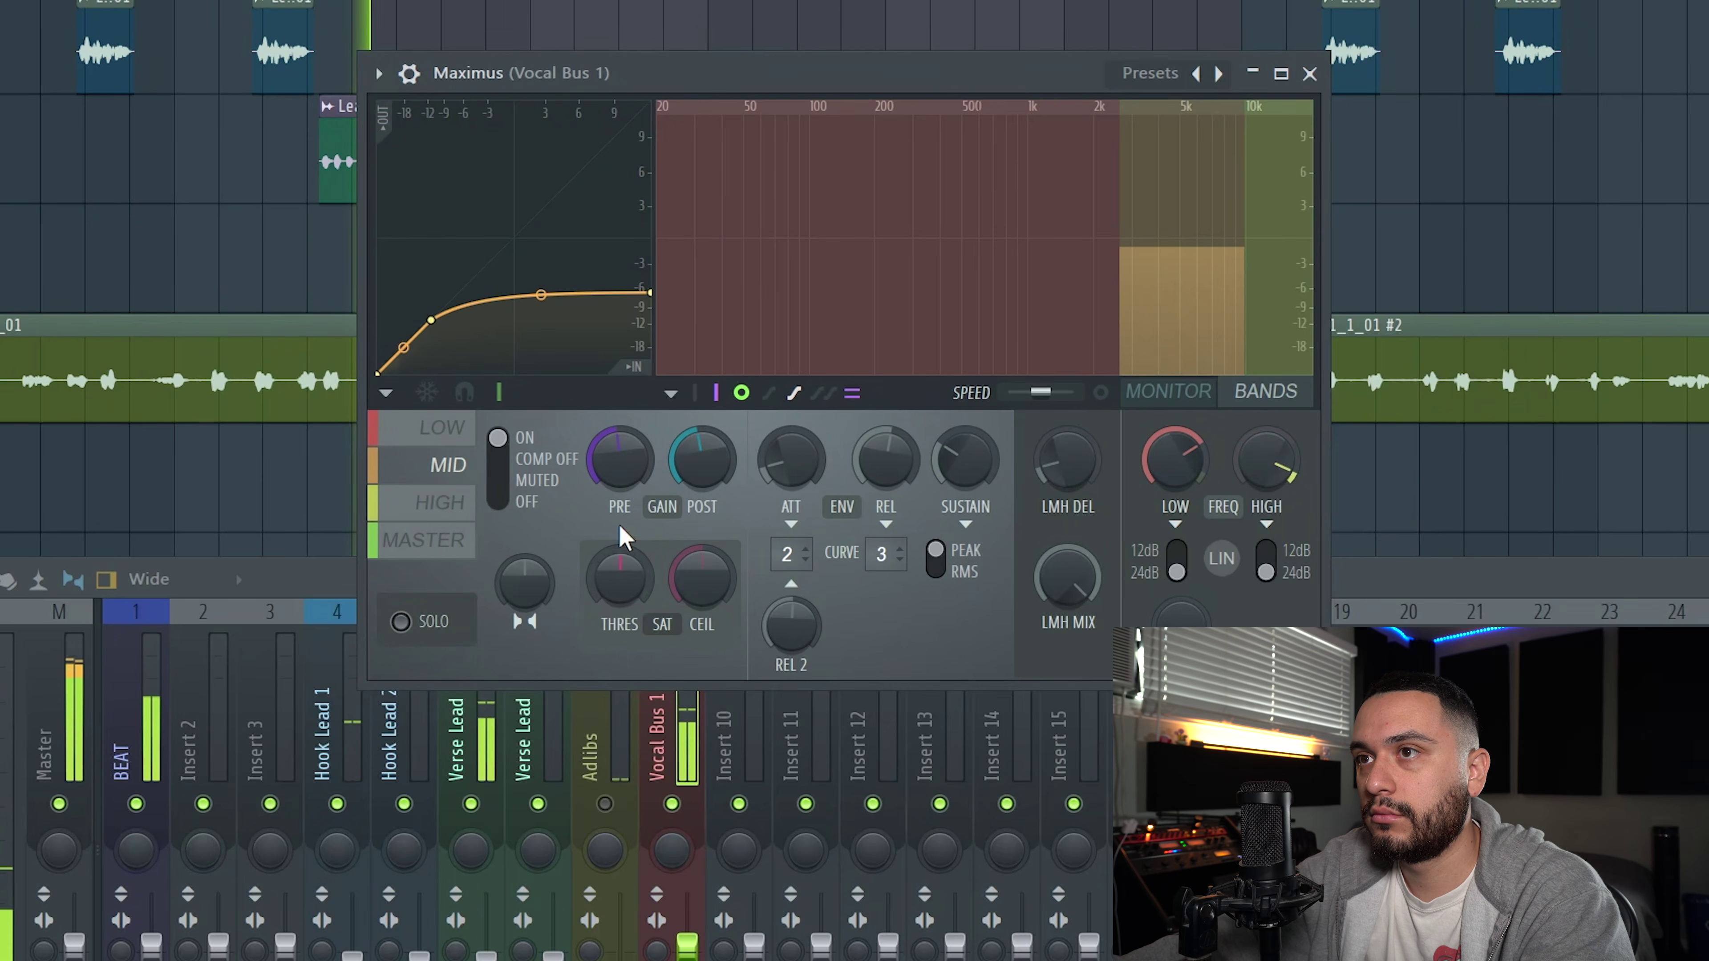
left_click(400, 621)
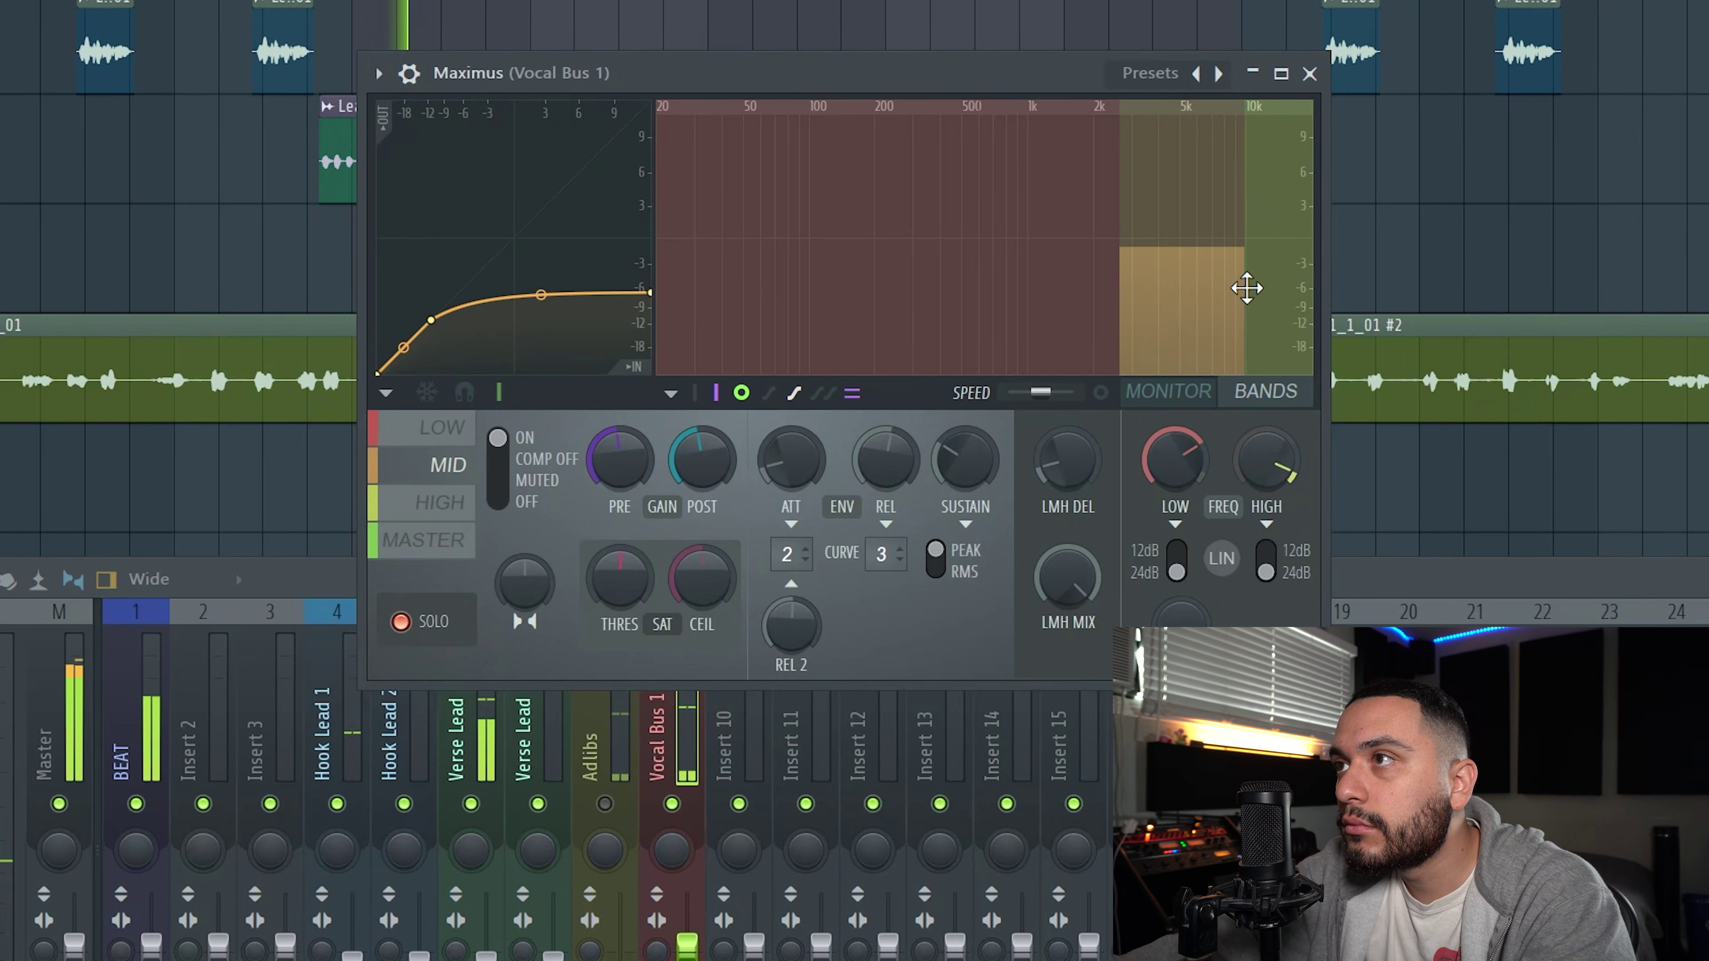
left_click(1247, 286)
left_click(1247, 253)
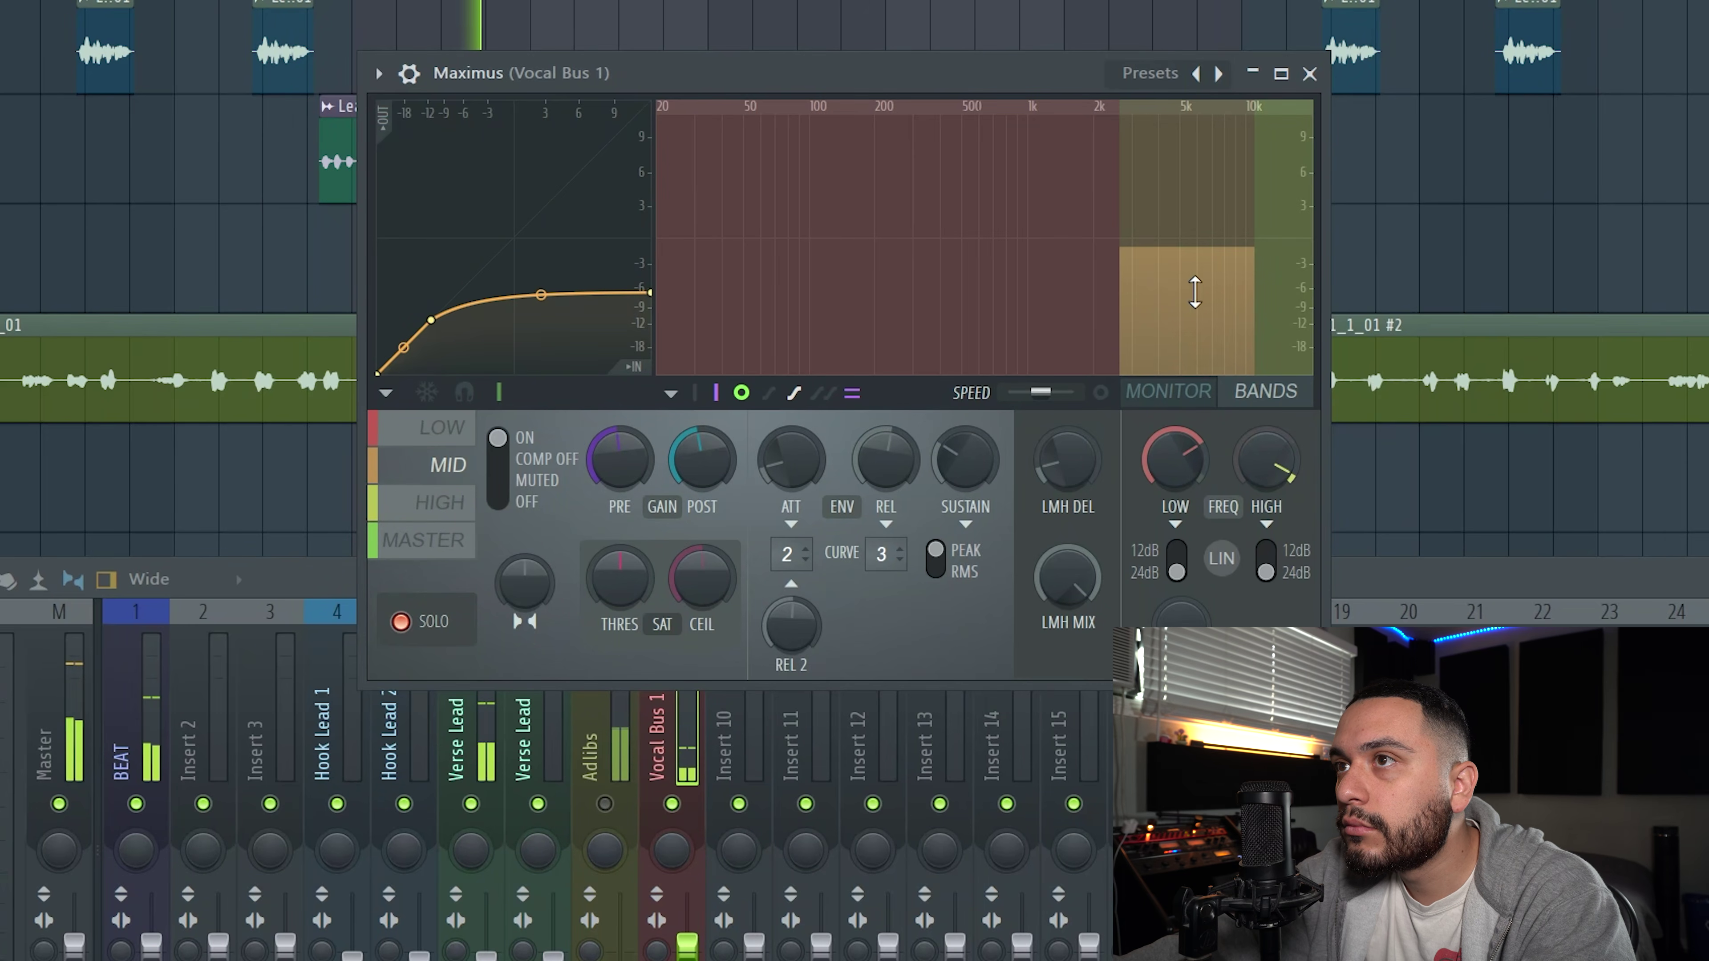
left_click(1245, 283)
left_click(1212, 287)
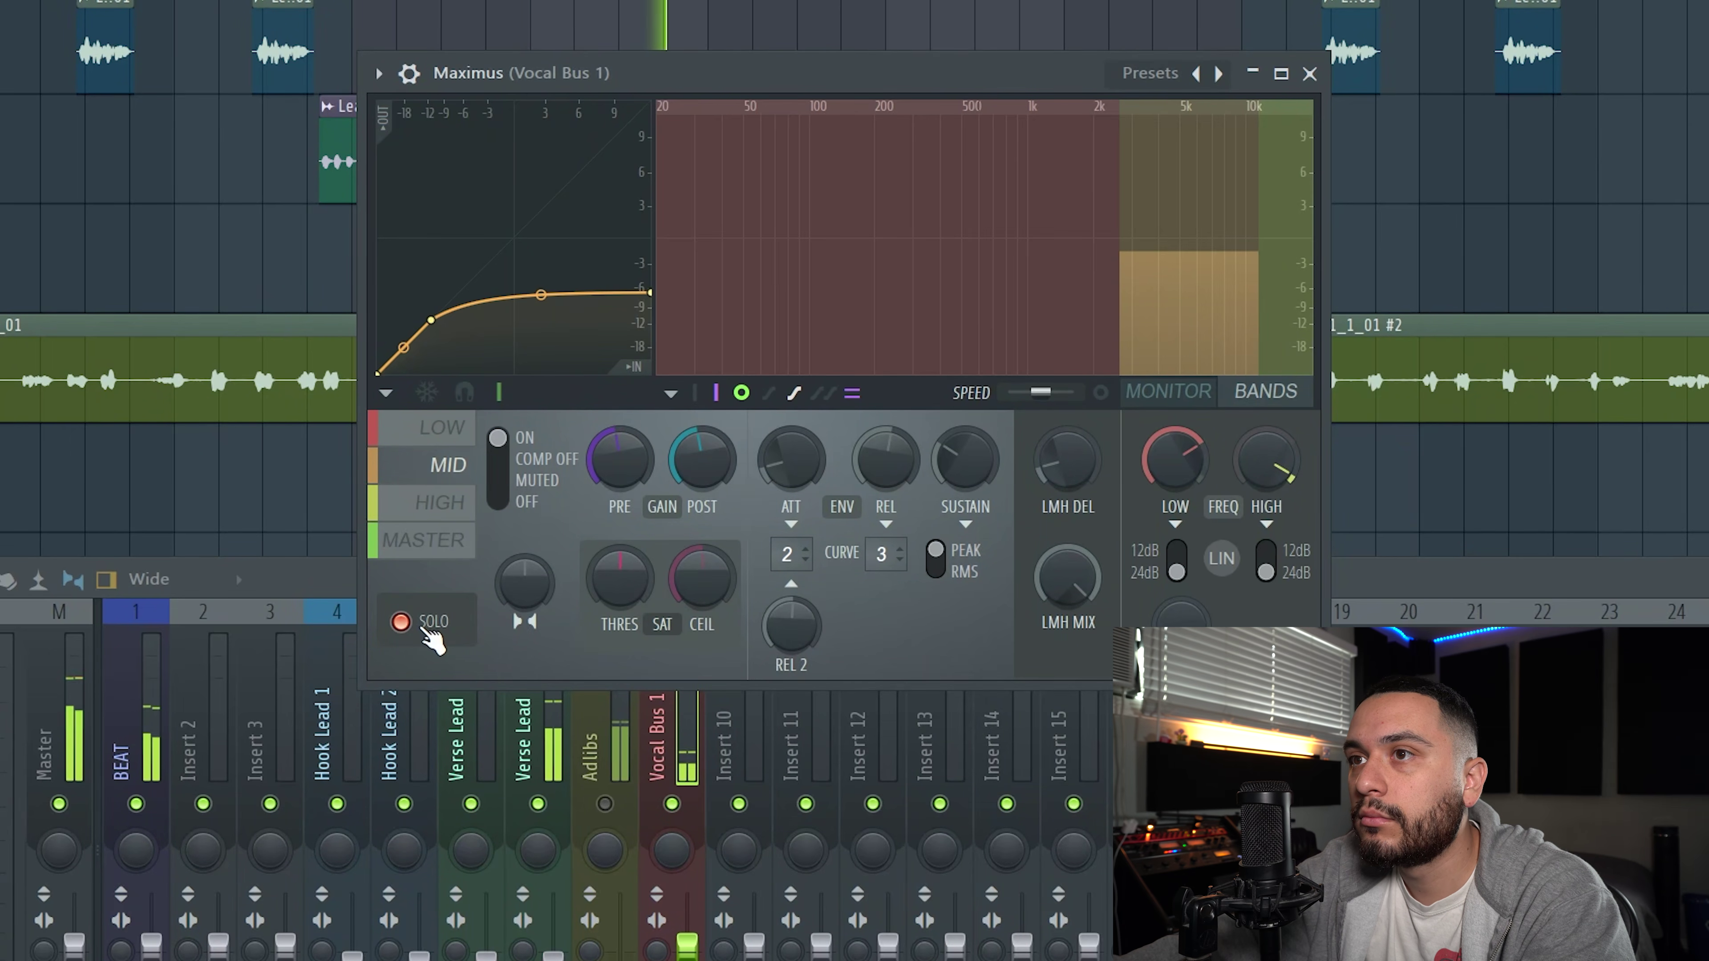
left_click(422, 632)
left_click(1309, 73)
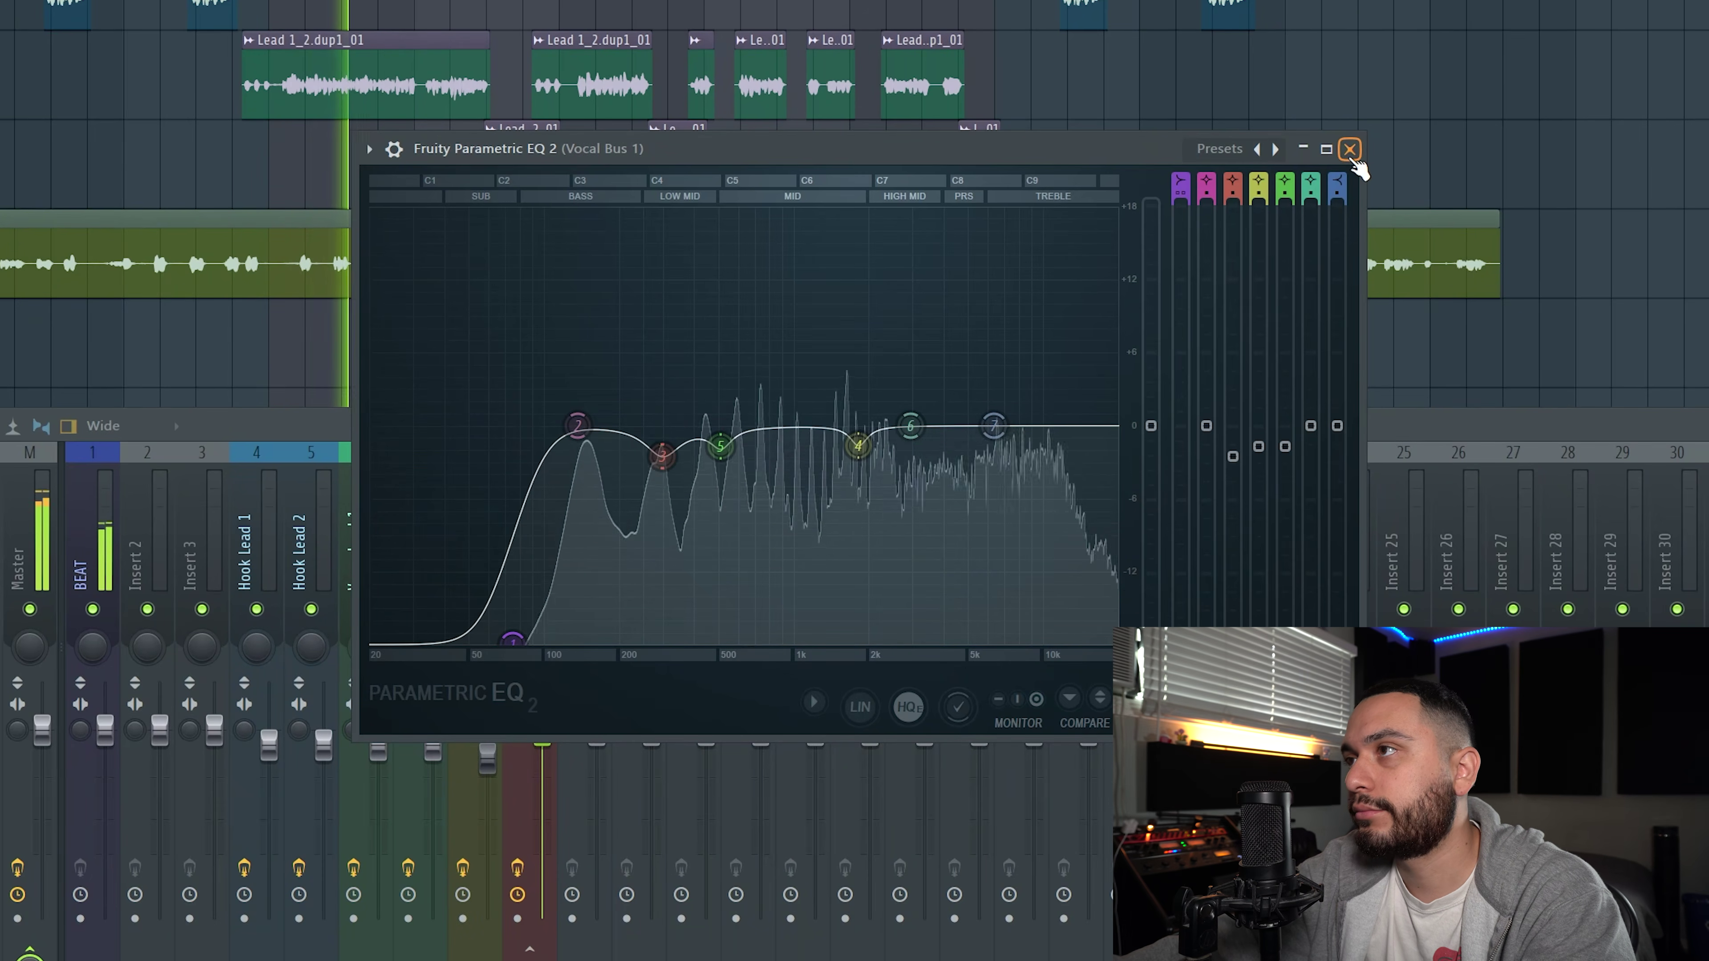
left_click(1350, 149)
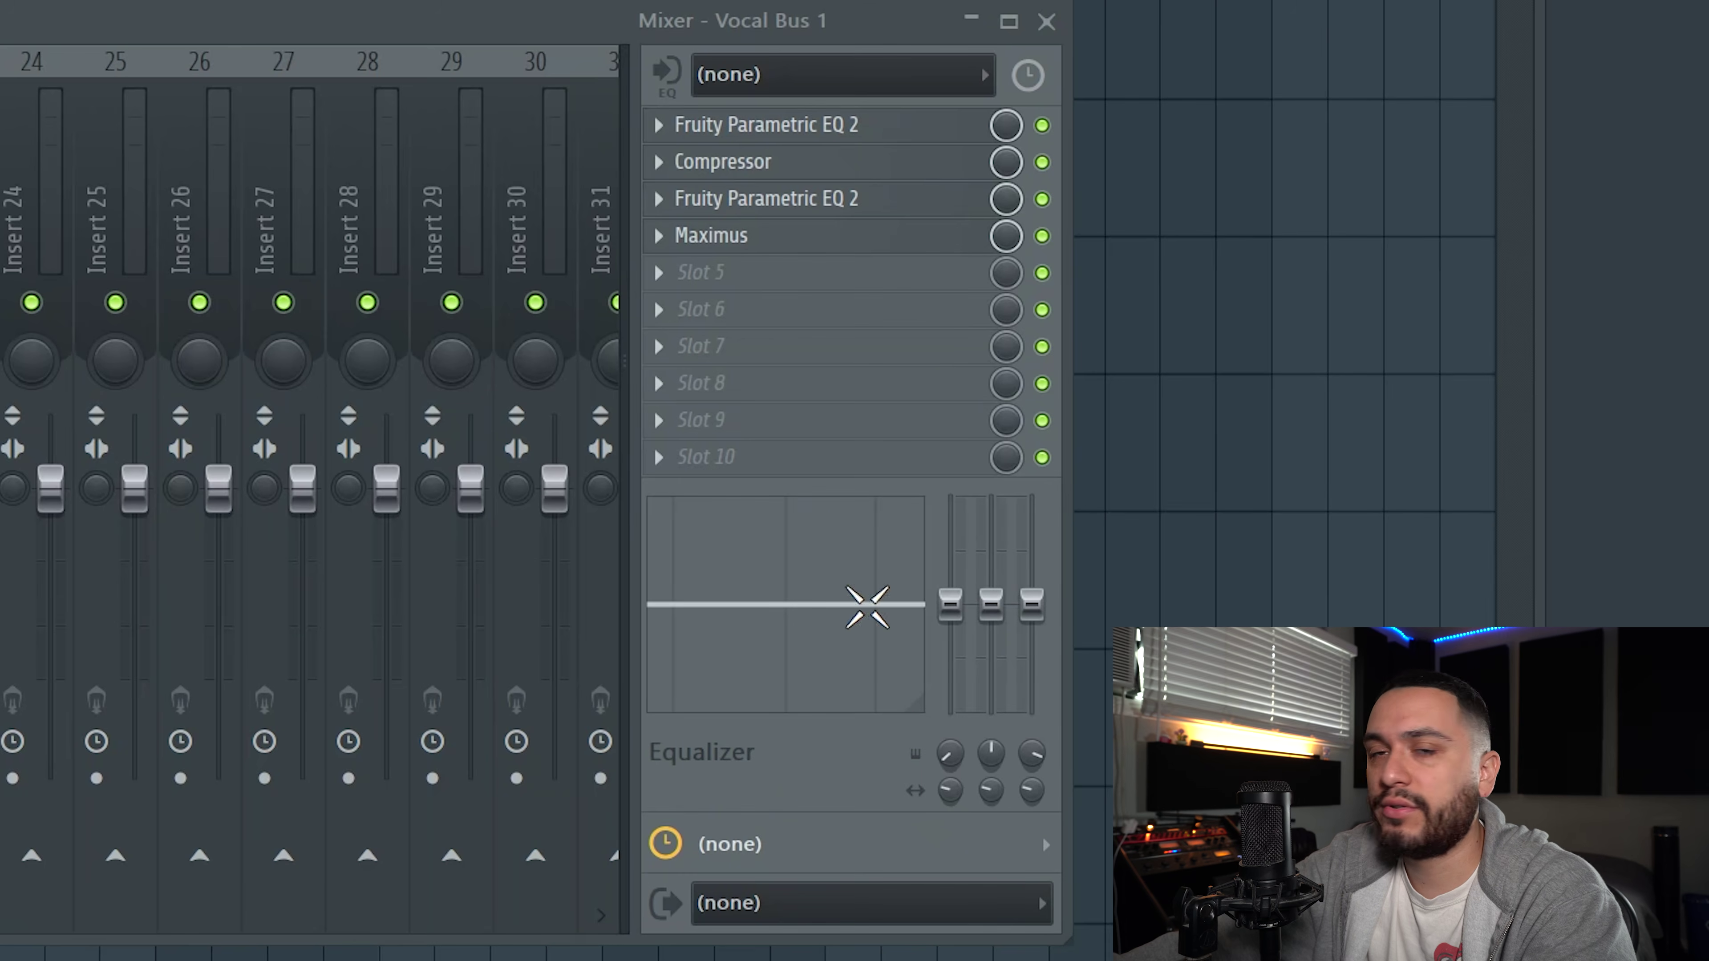
Try a treble boost at 5.8 kHz in the vocal bus mixer equalizer and reset its level to flat
left_click_drag(1035, 605, 1060, 698)
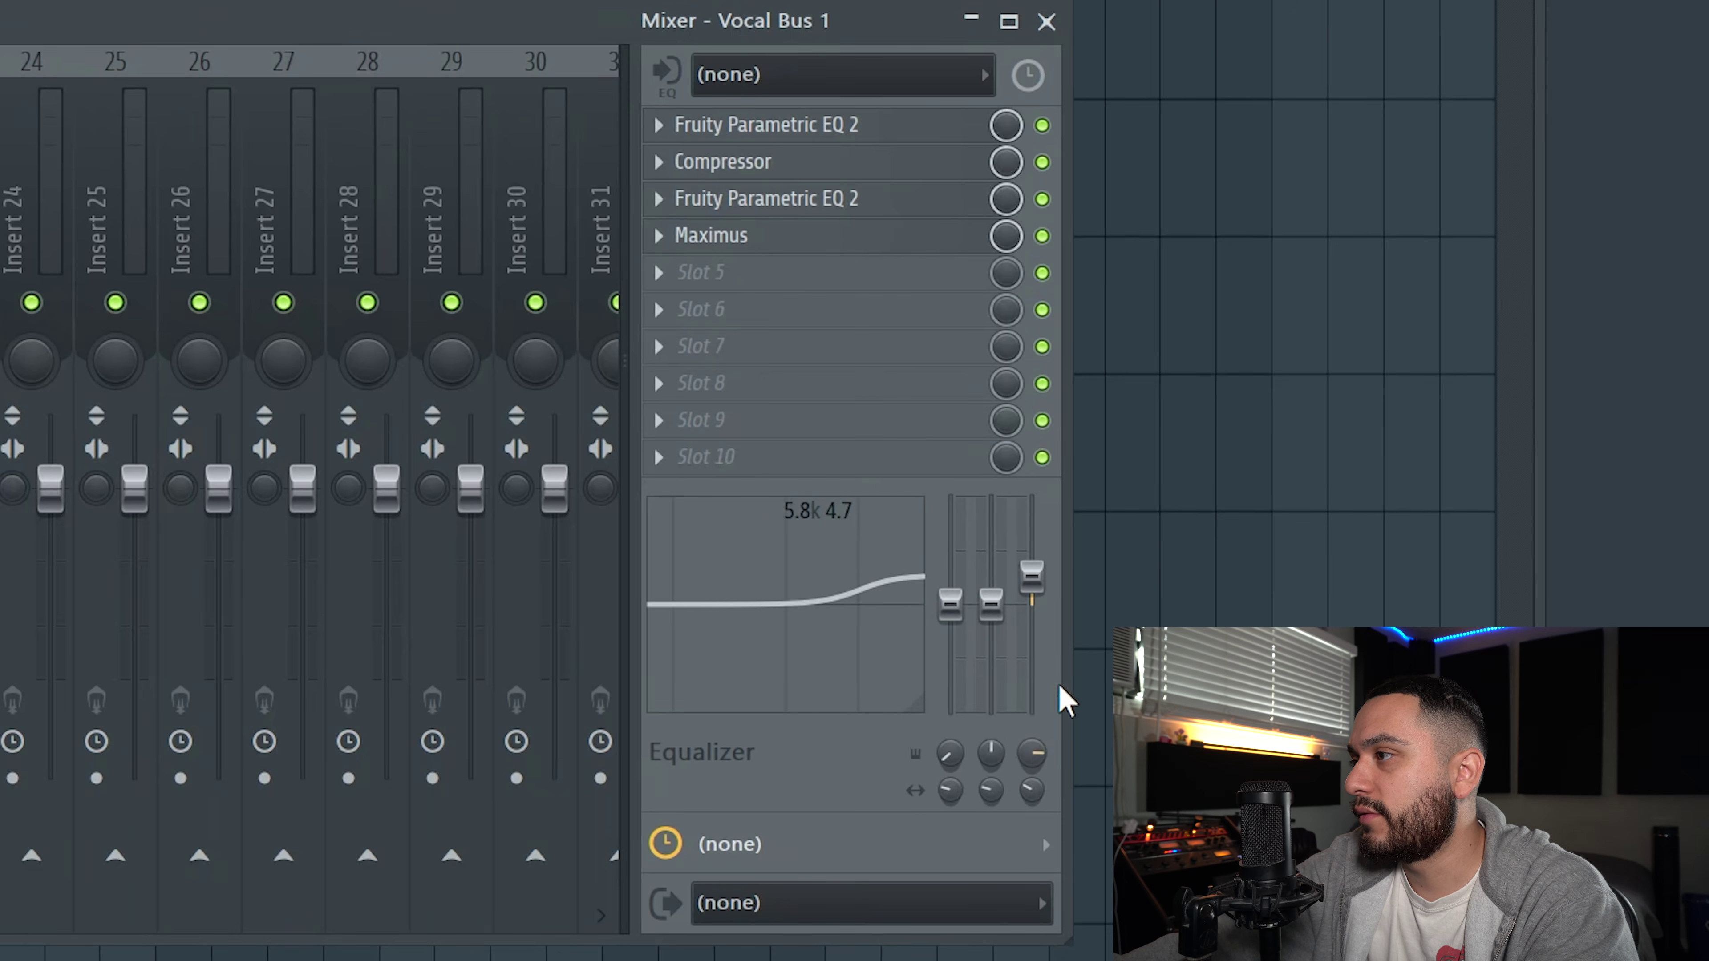
left_click_drag(1033, 577, 1044, 660)
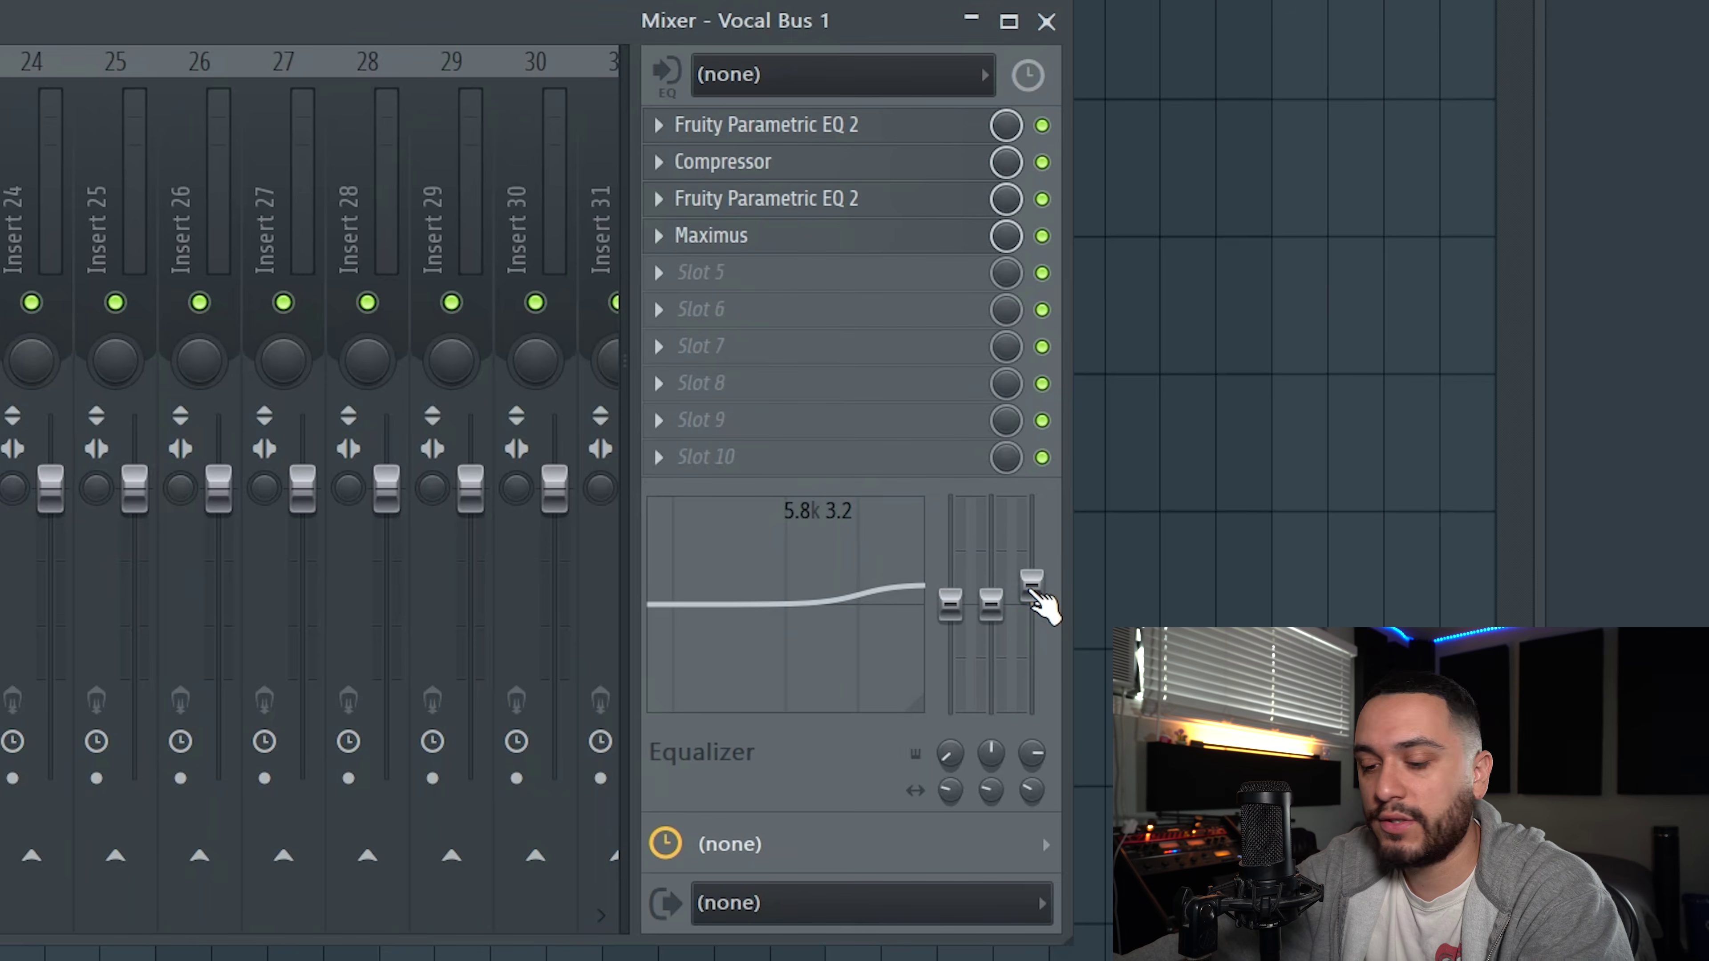
left_click(1042, 602, "alt")
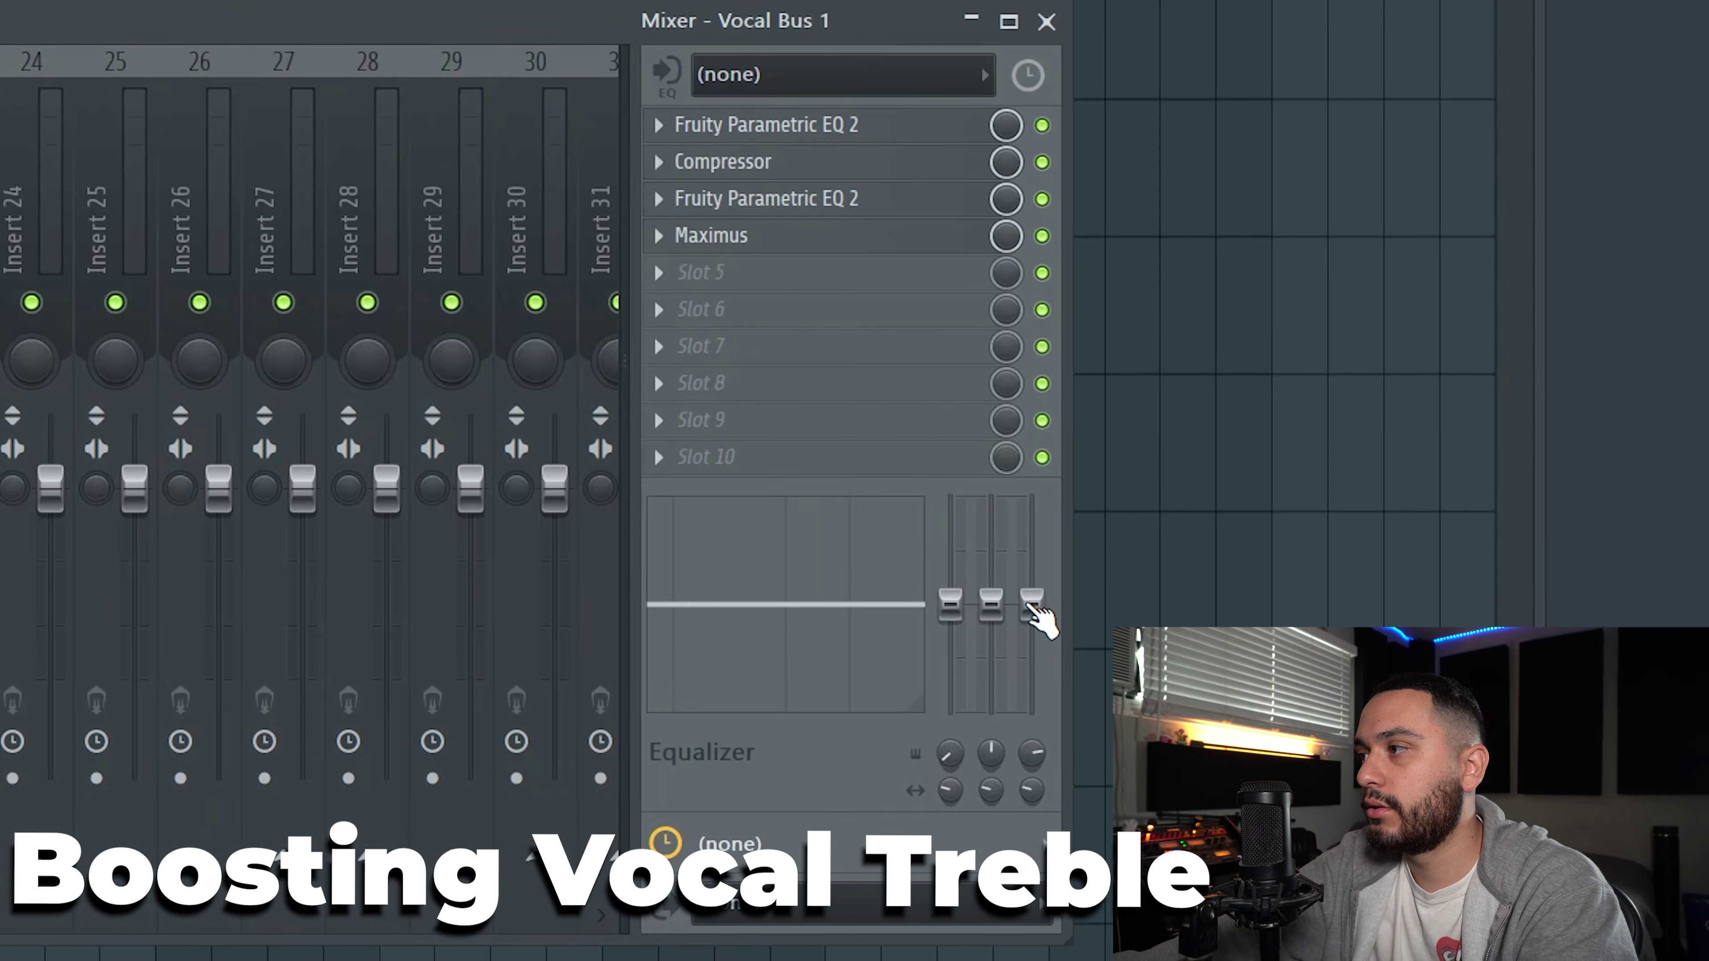
Boost the treble band of the vocal bus mixer equalizer by 5.5 dB at 9.4 kHz and adjust its width
left_click_drag(1033, 604, 1033, 575)
left_click_drag(1023, 801, 1058, 657)
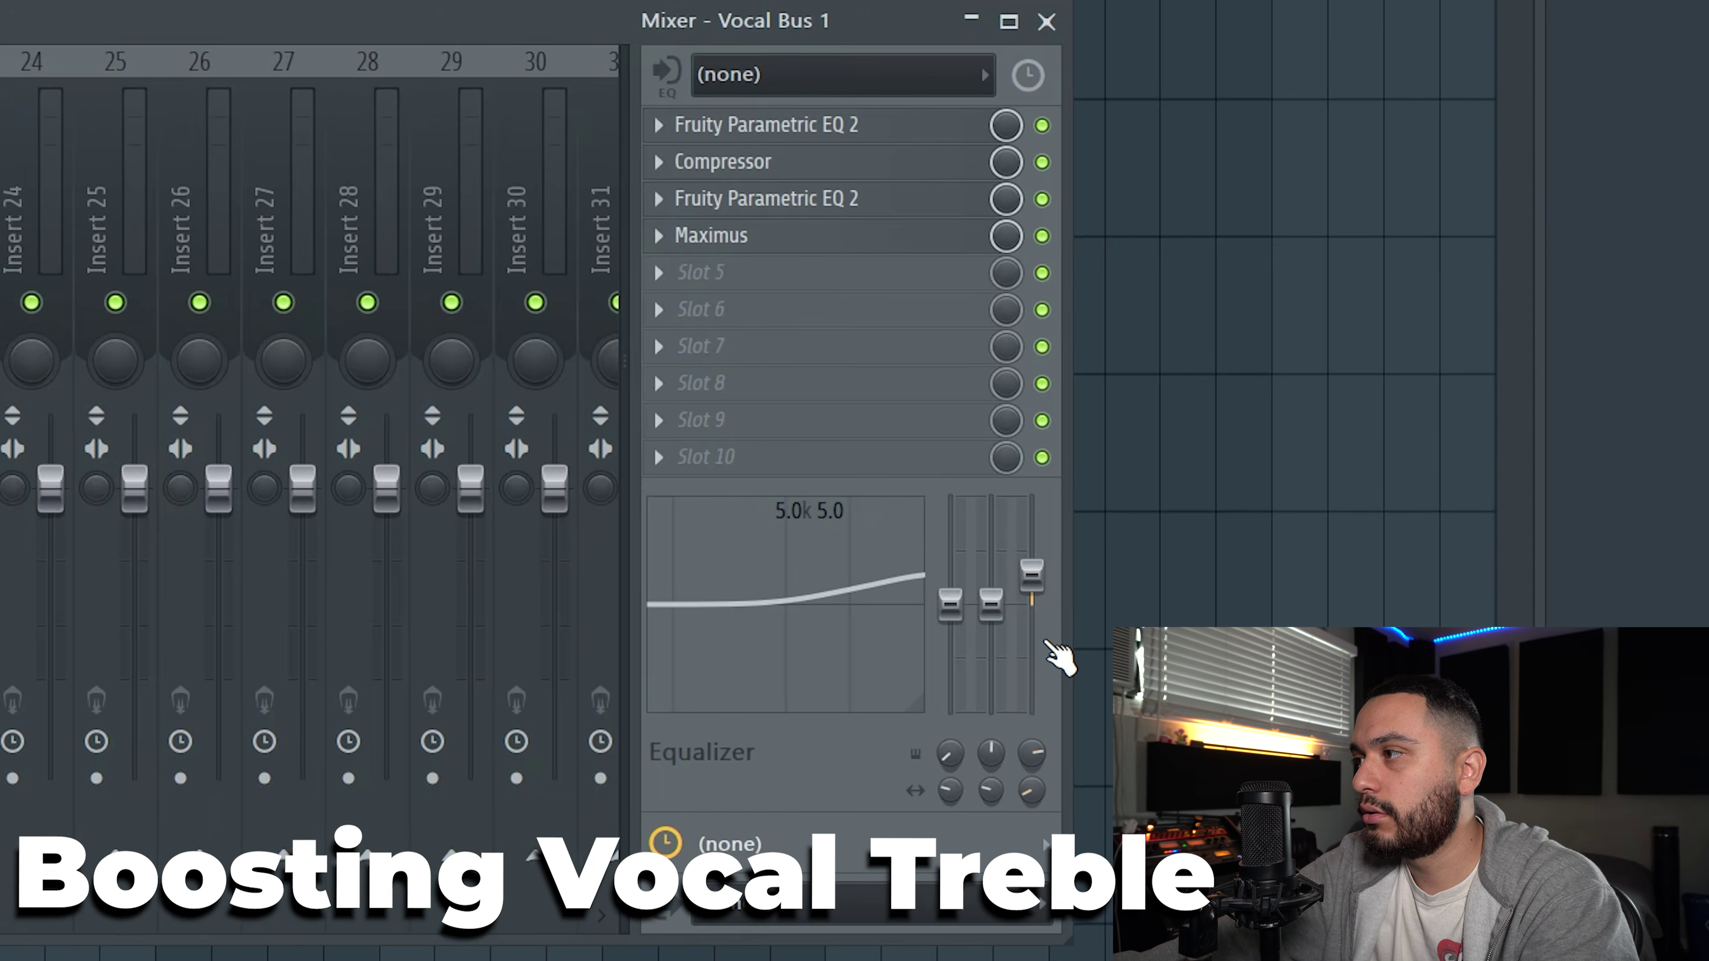
left_click_drag(1032, 752, 1032, 727)
left_click_drag(1031, 576, 1032, 571)
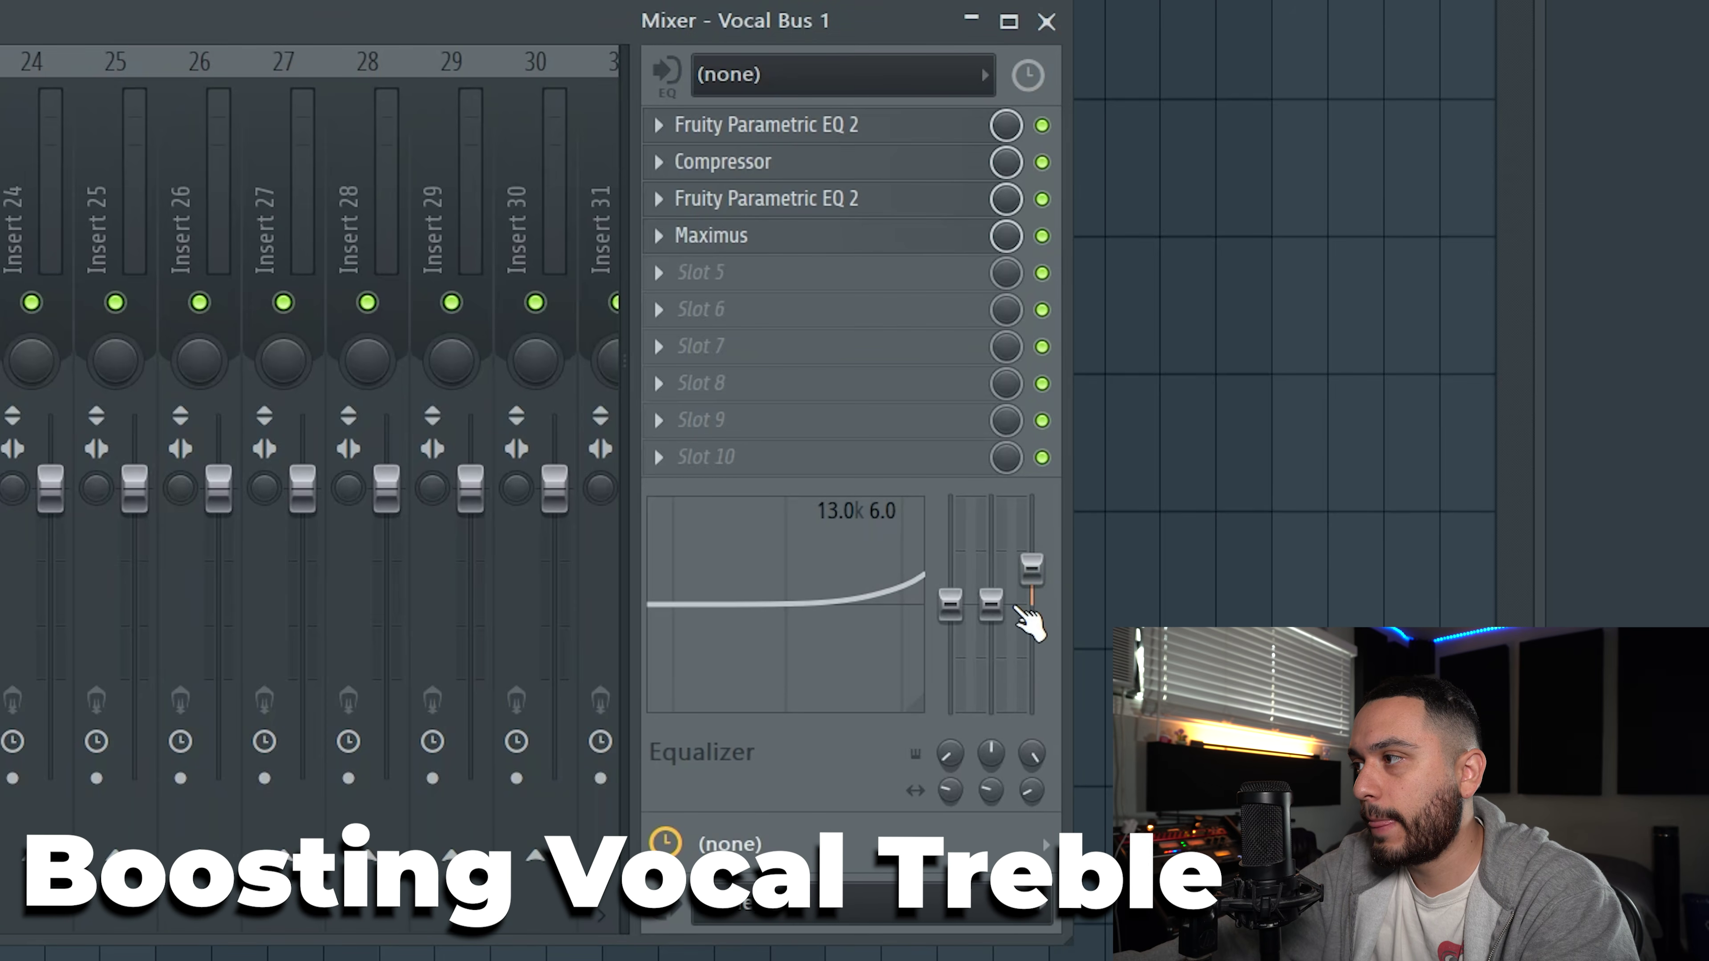
left_click_drag(1032, 793, 1035, 774)
left_click_drag(1043, 582, 1032, 572)
mouse_move(1032, 755)
left_mouse_down()
mouse_move(1031, 771)
mouse_move(1030, 734)
left_mouse_up()
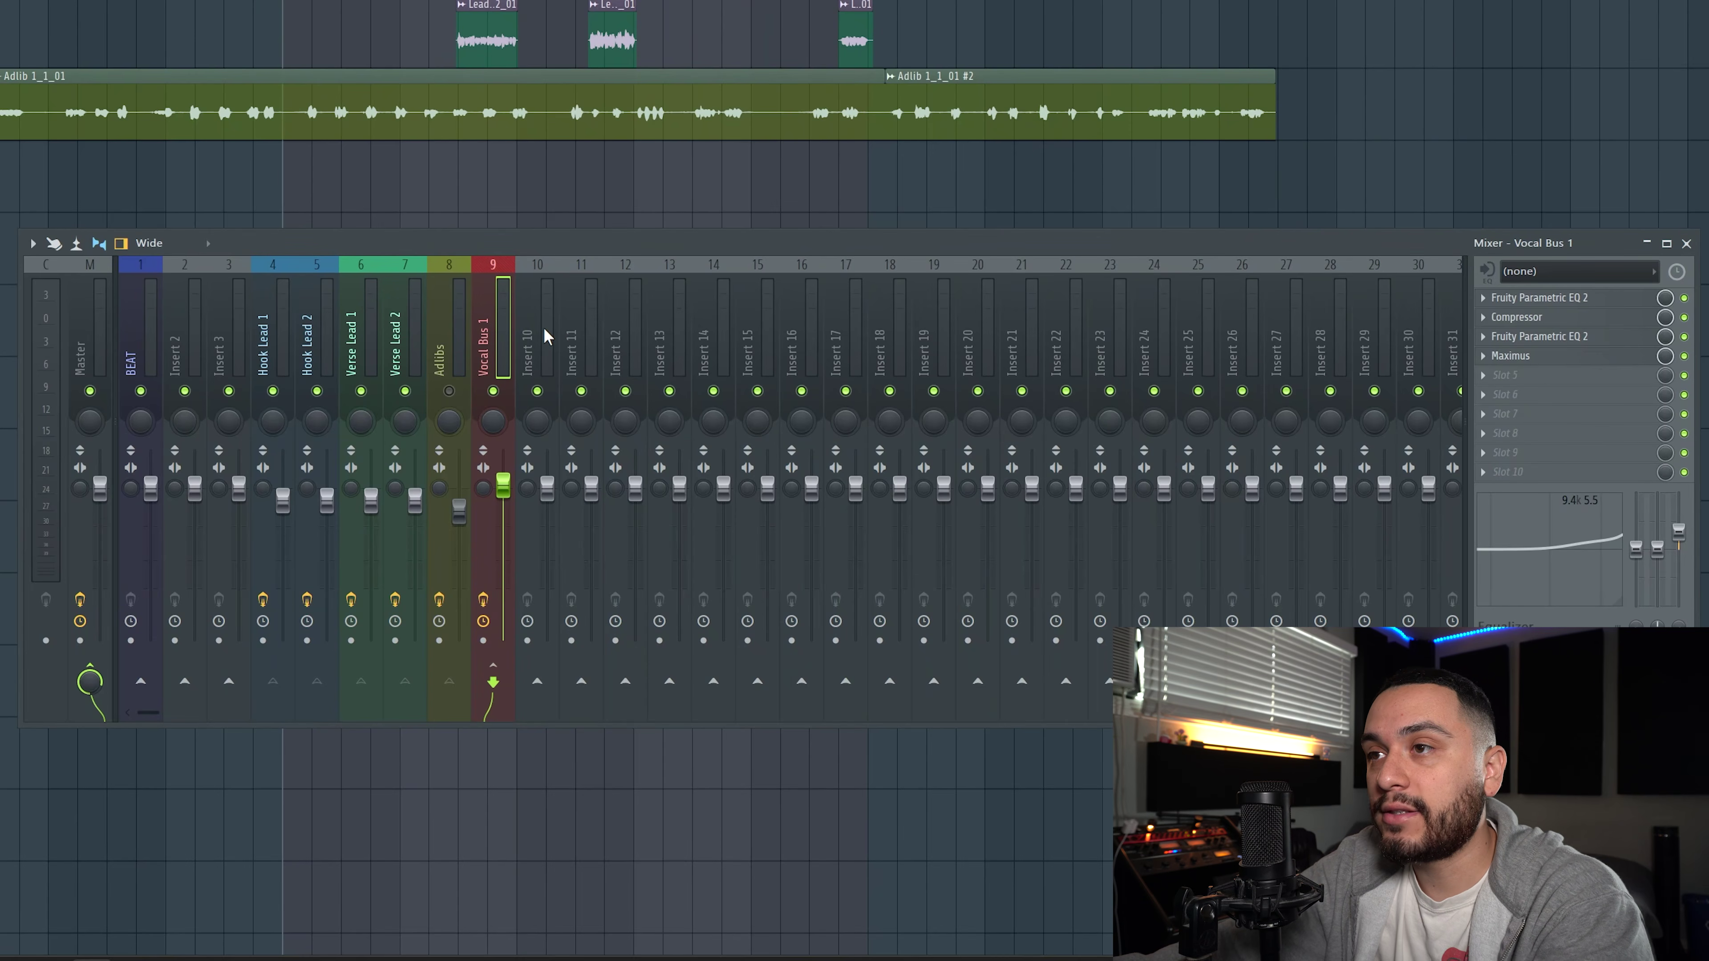
Rename mixer Insert 10 as Reverb and give the track a purple color
left_click(545, 335)
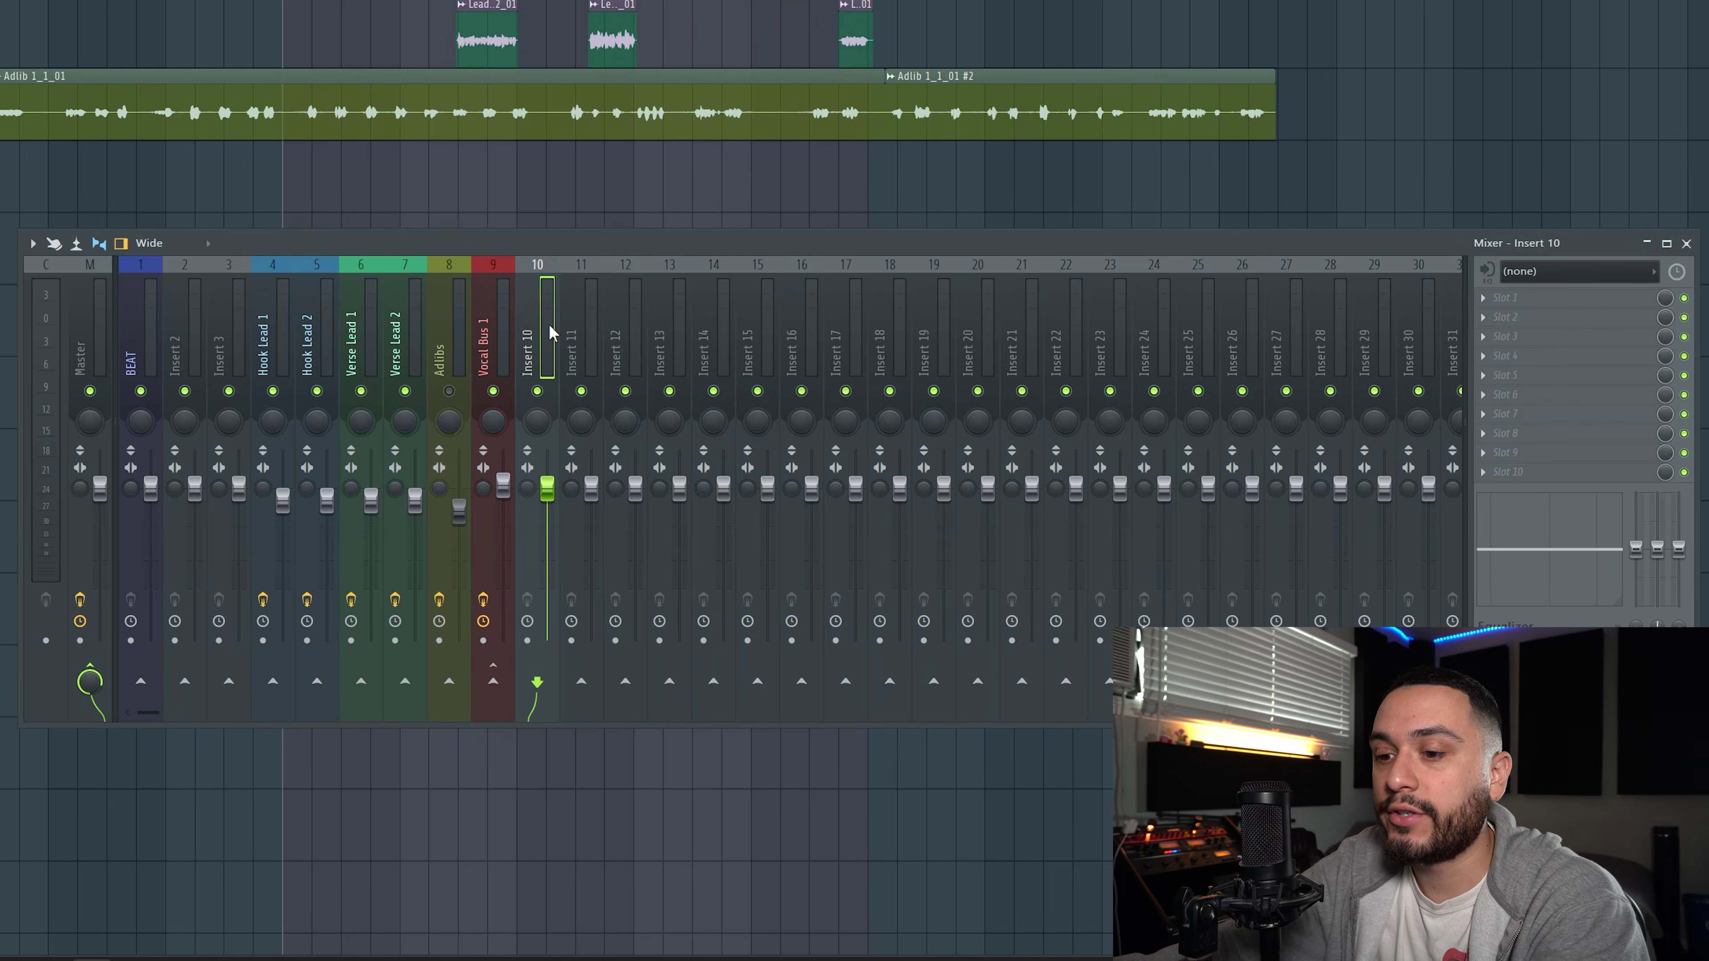
double_click(549, 323)
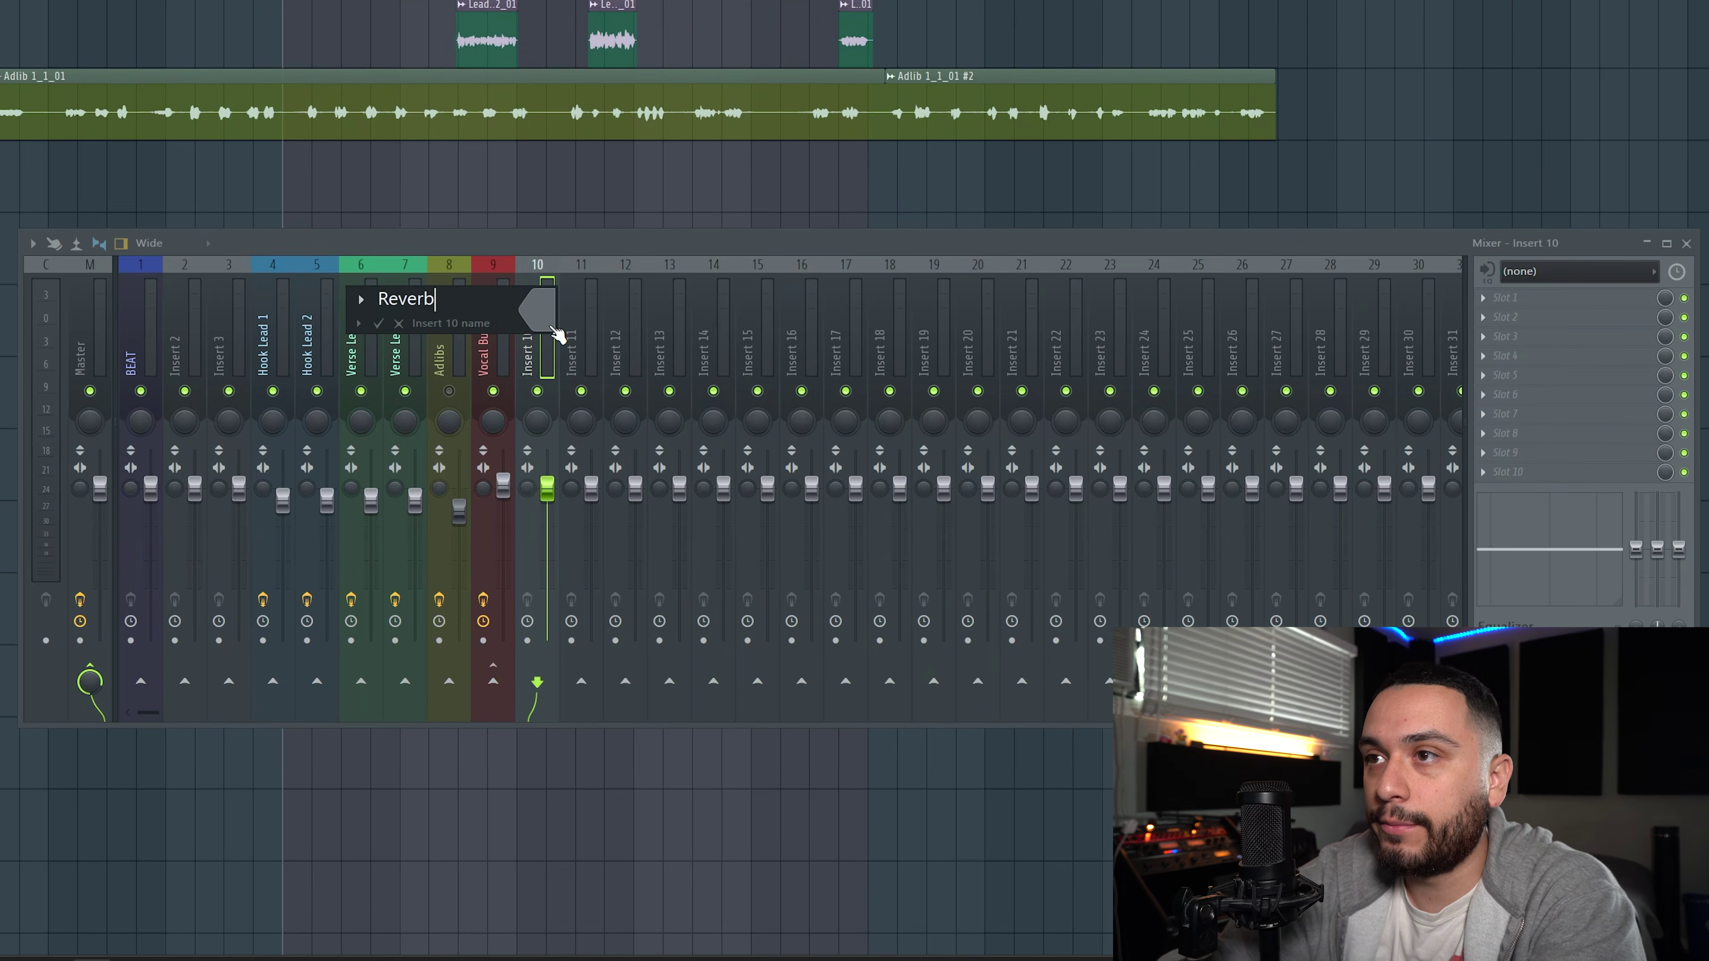
left_click(556, 333)
double_click(646, 525)
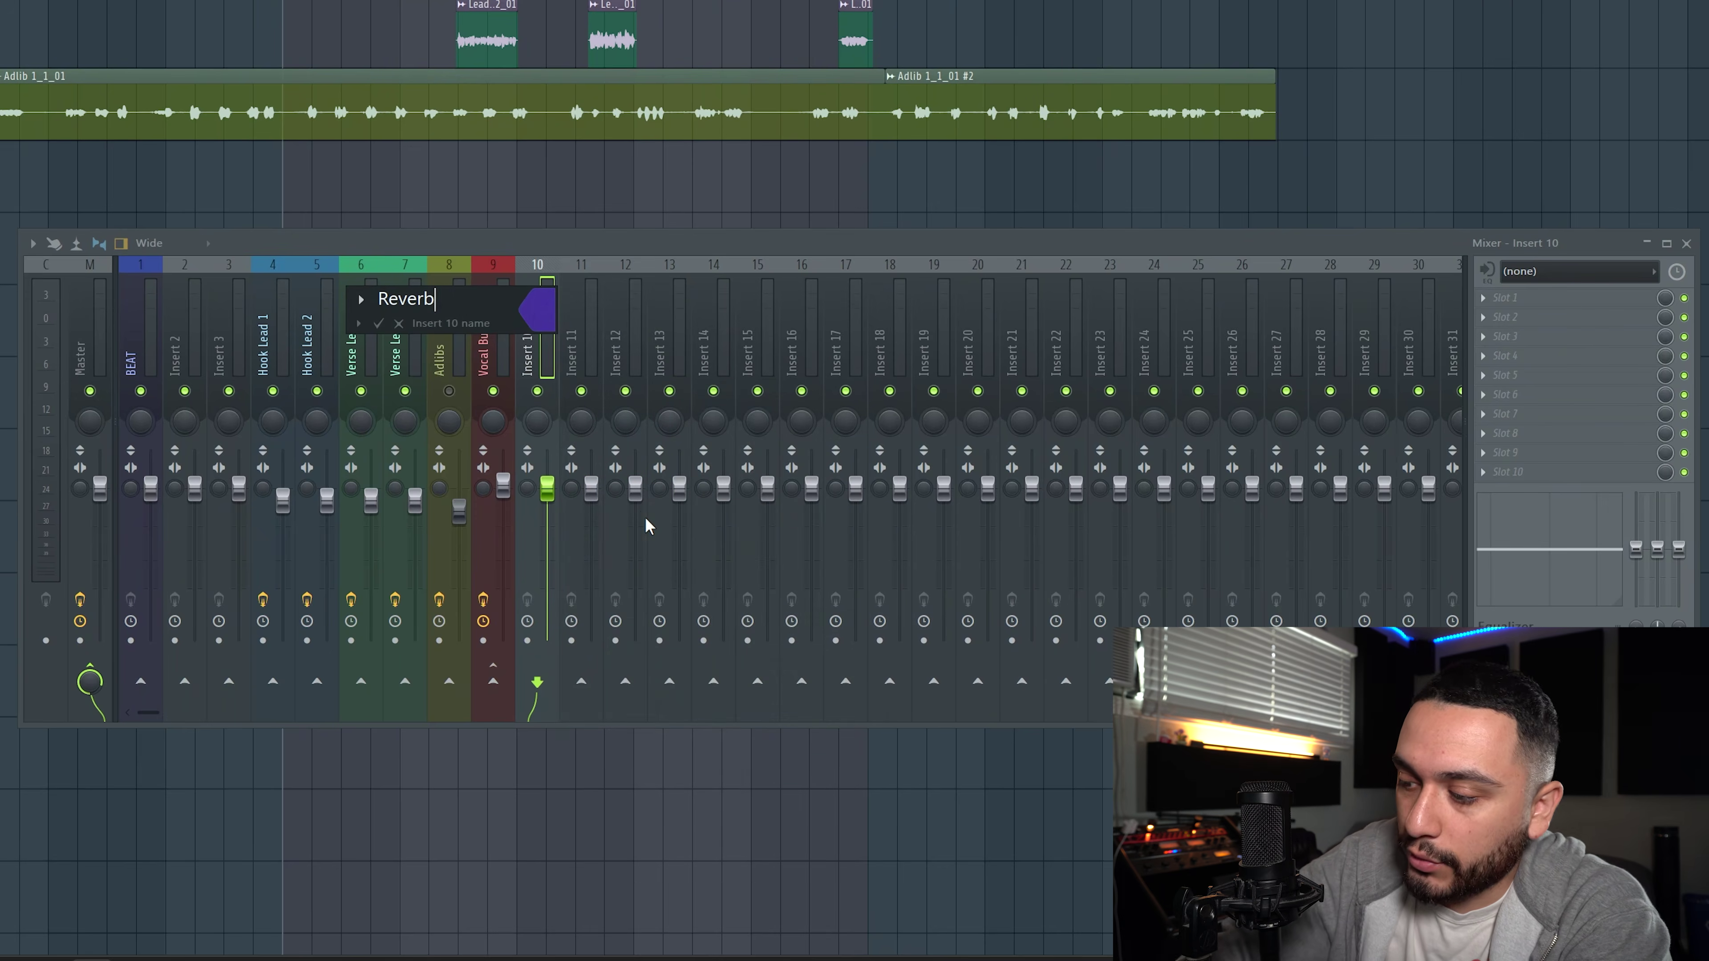
key("Return")
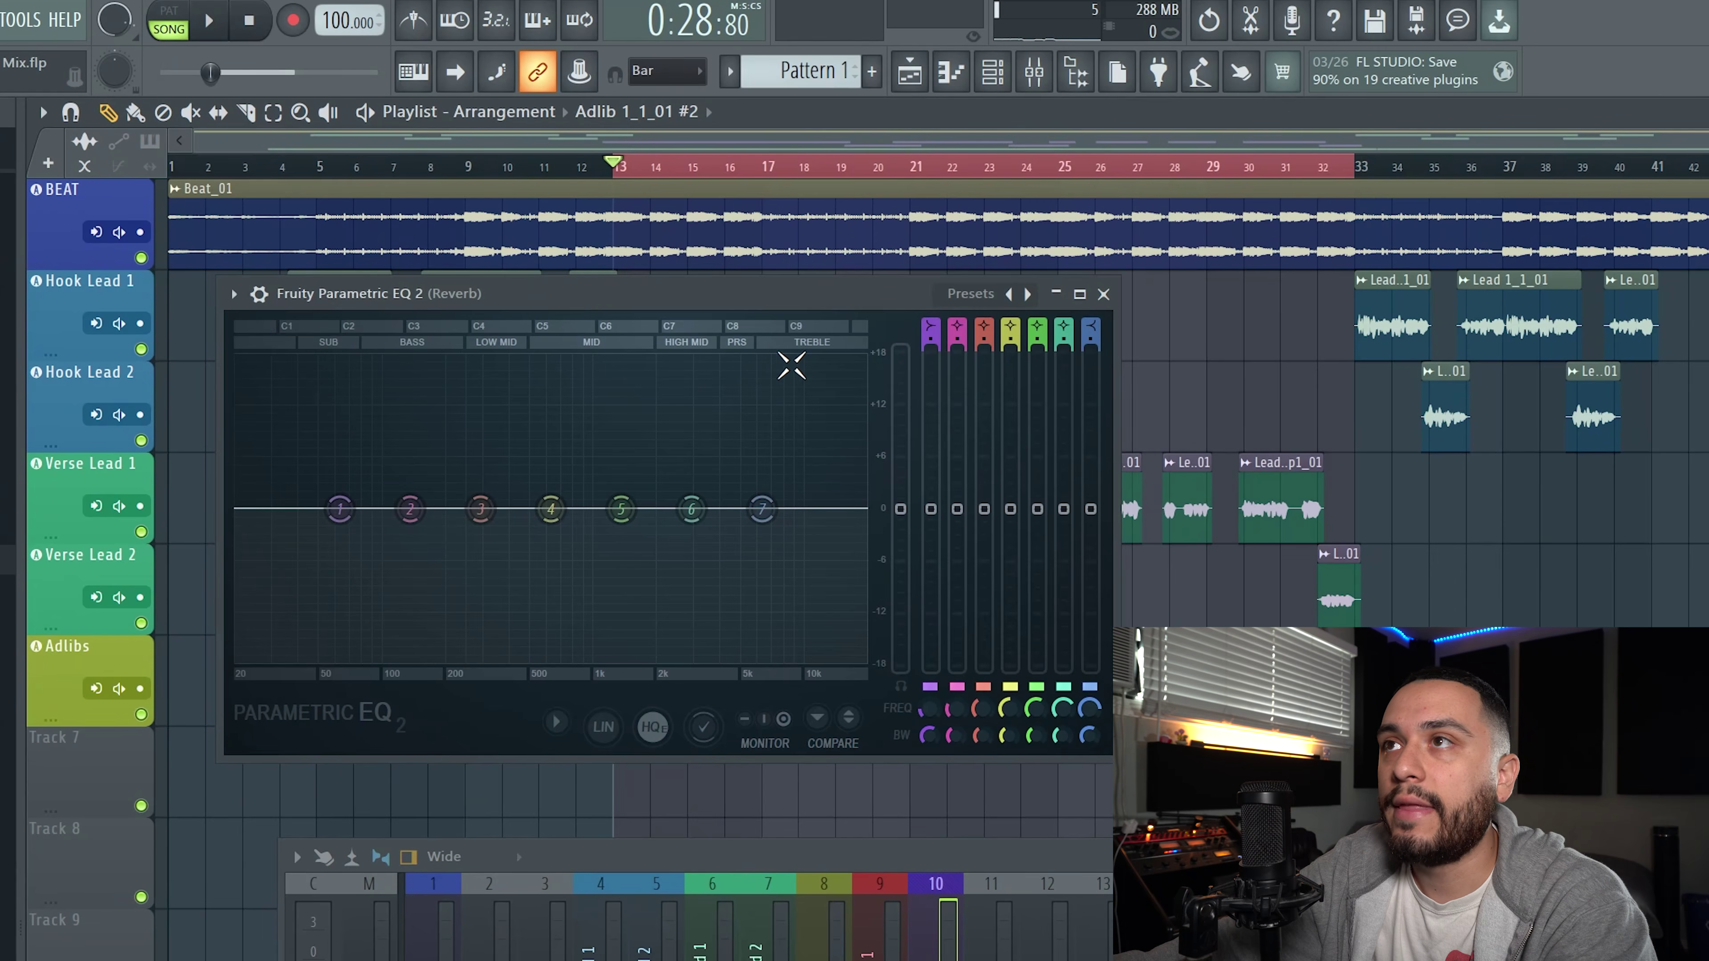
Apply a low cut and a high cut at about 5166 Hz in the Reverb track's Parametric EQ 2, and close it
left_click_drag(930, 364, 968, 665)
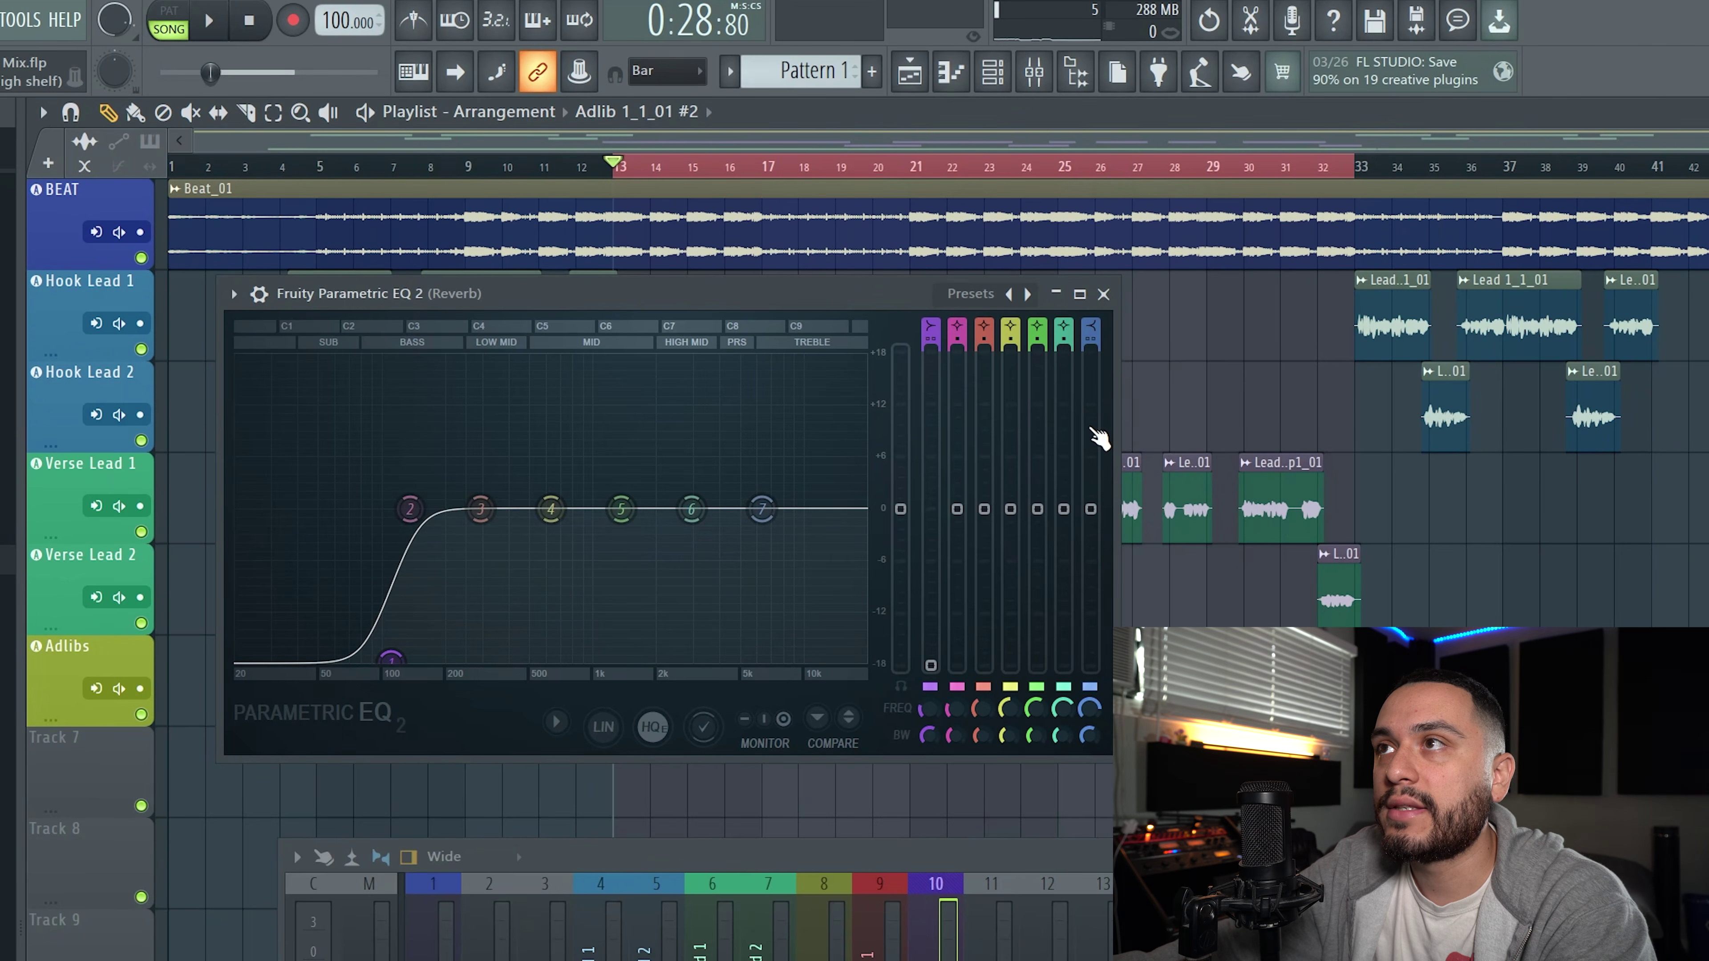
left_click_drag(1090, 509, 1089, 715)
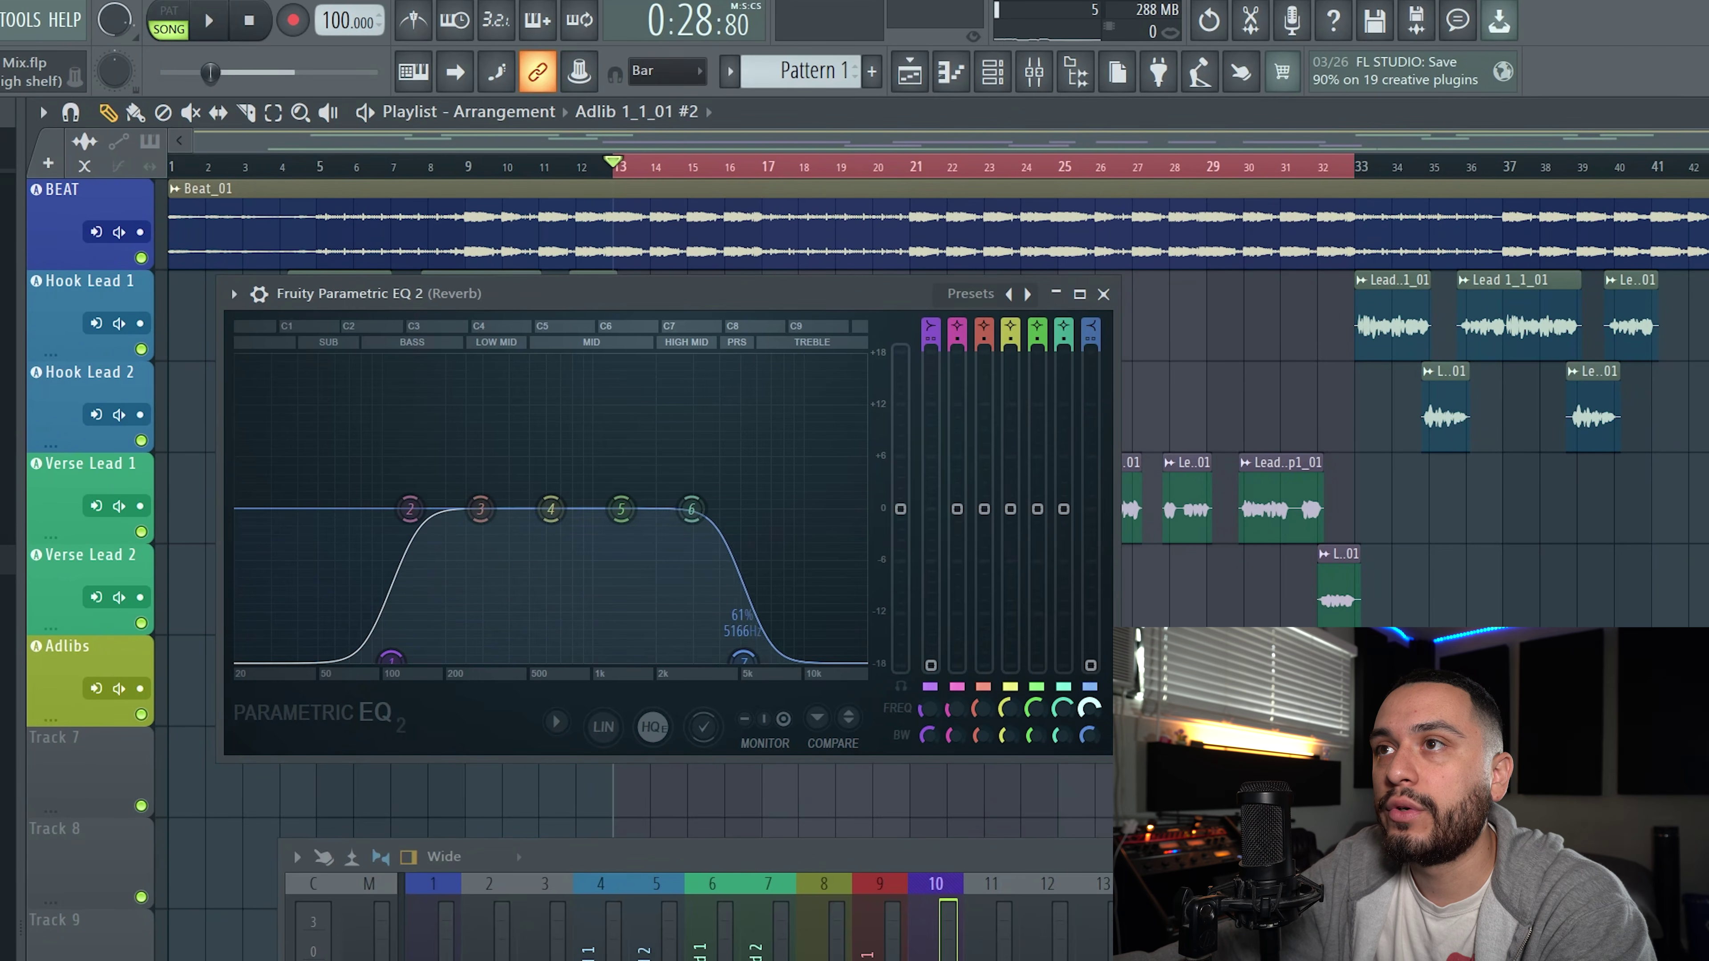
left_click_drag(949, 716, 949, 699)
left_click(1103, 294)
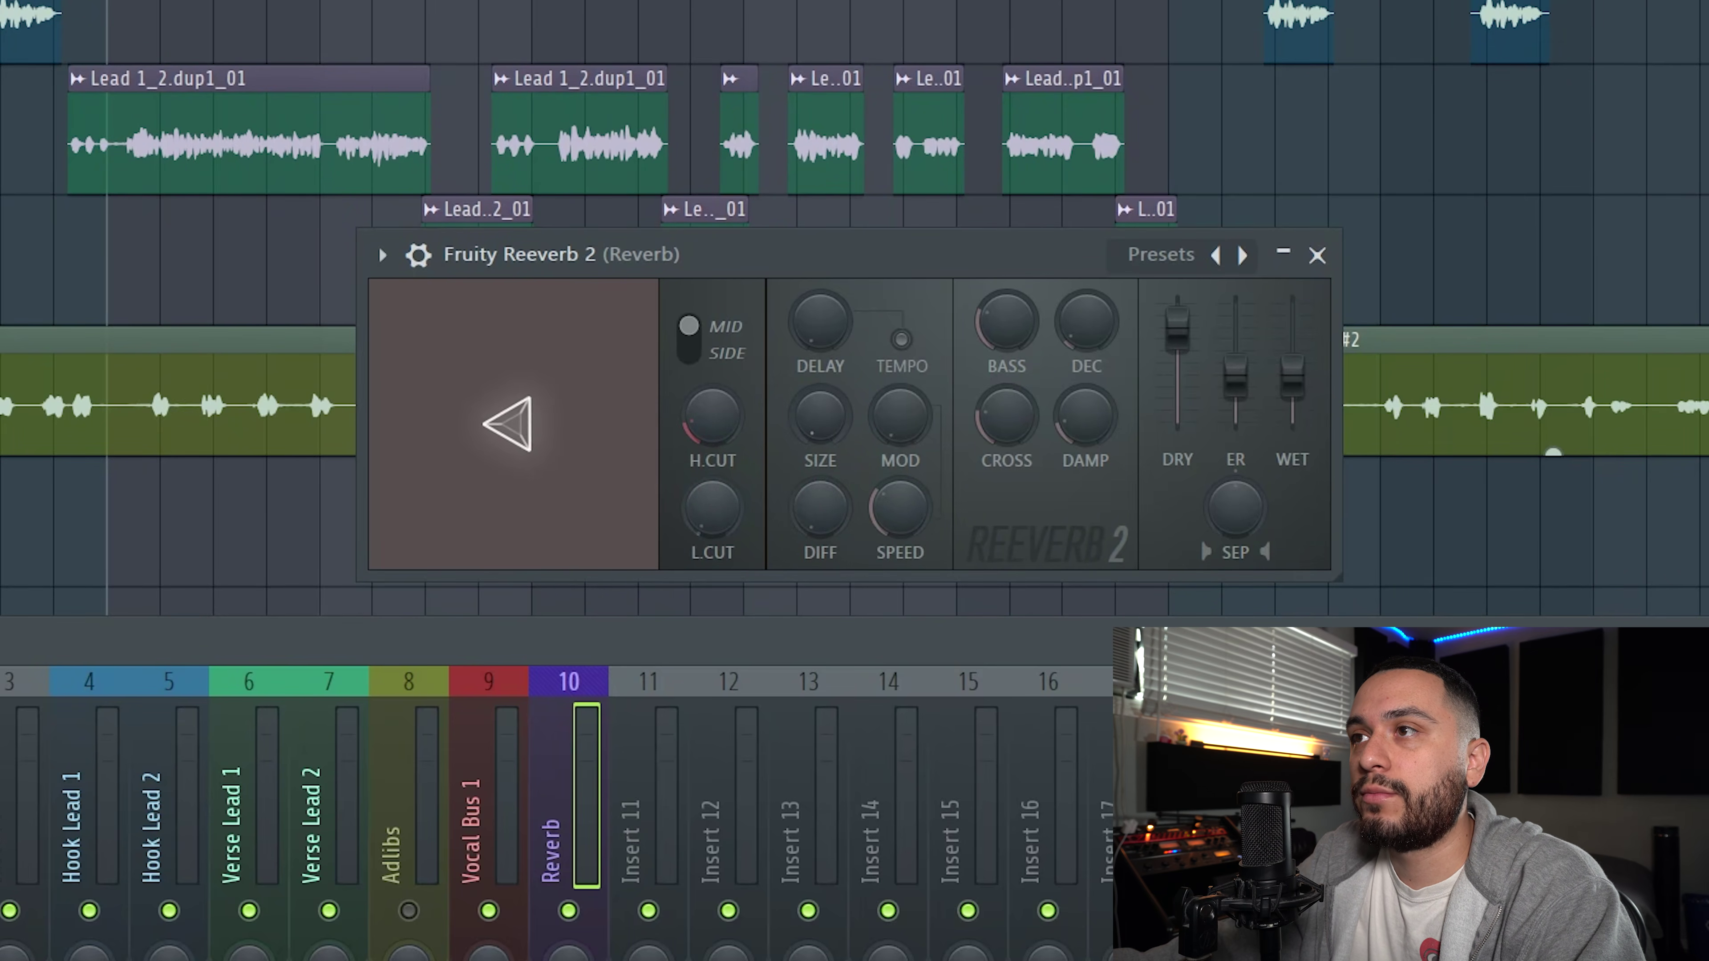
Move the Reverb mixer track one slot over to insert 11
left_click_drag(819, 415, 819, 390)
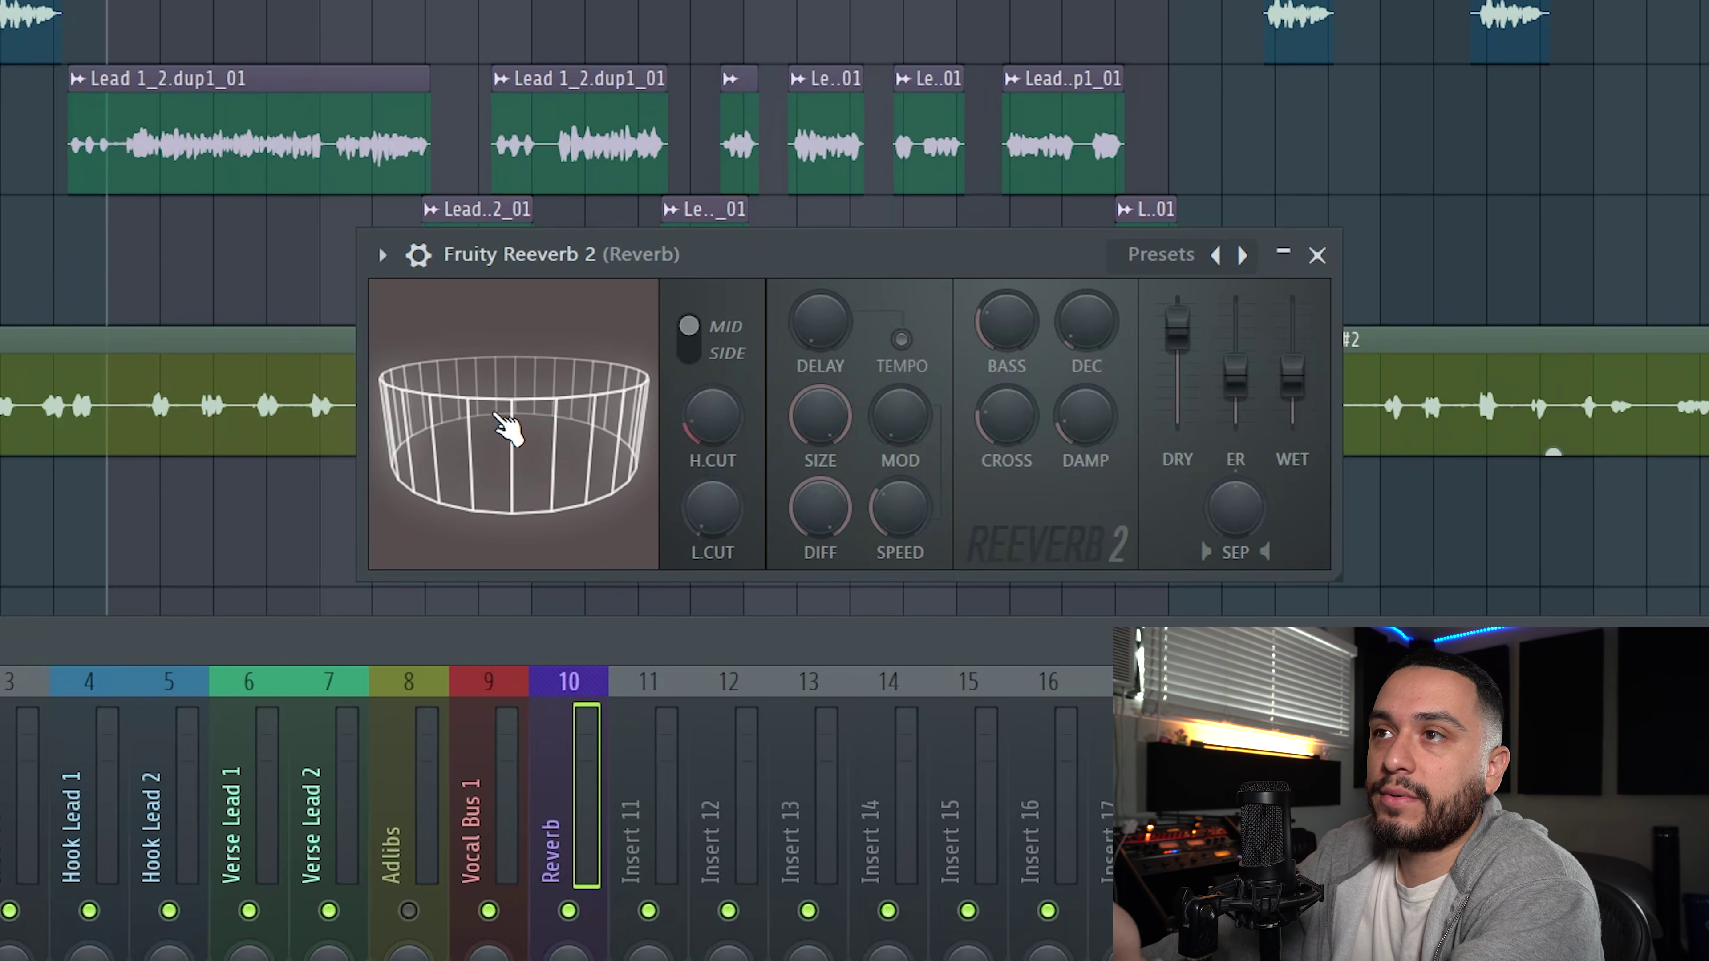
mouse_move(508, 428)
left_mouse_down()
mouse_move(508, 471)
mouse_move(508, 428)
left_mouse_up()
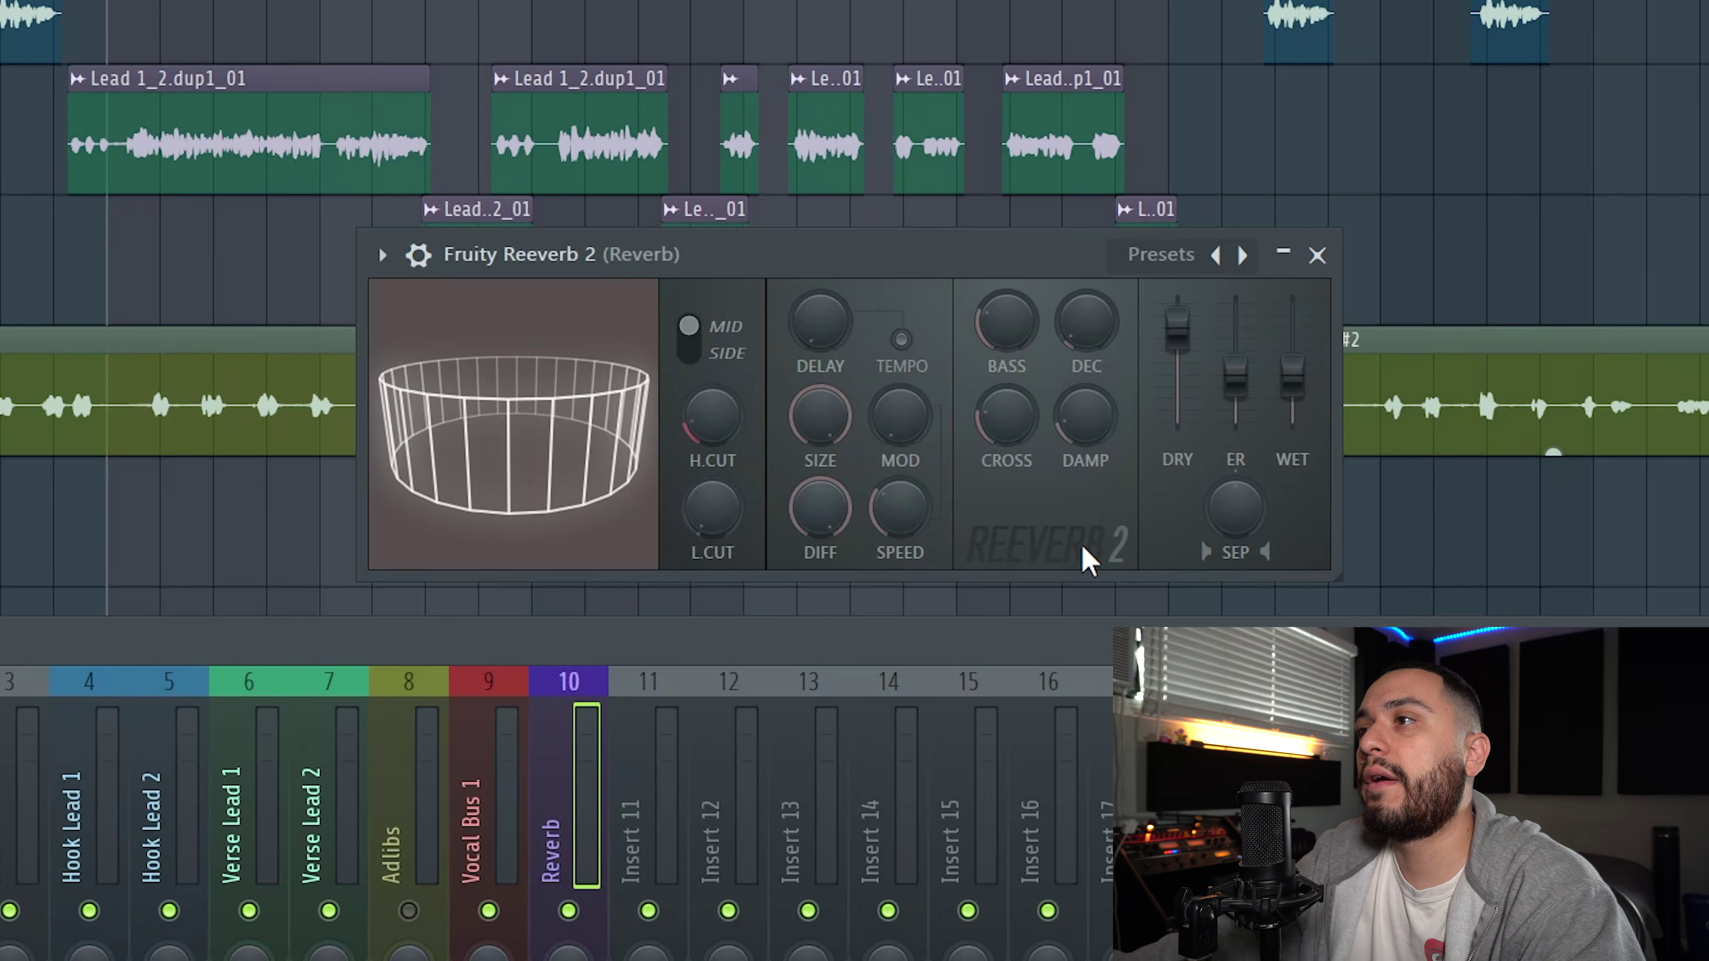
left_click(588, 814)
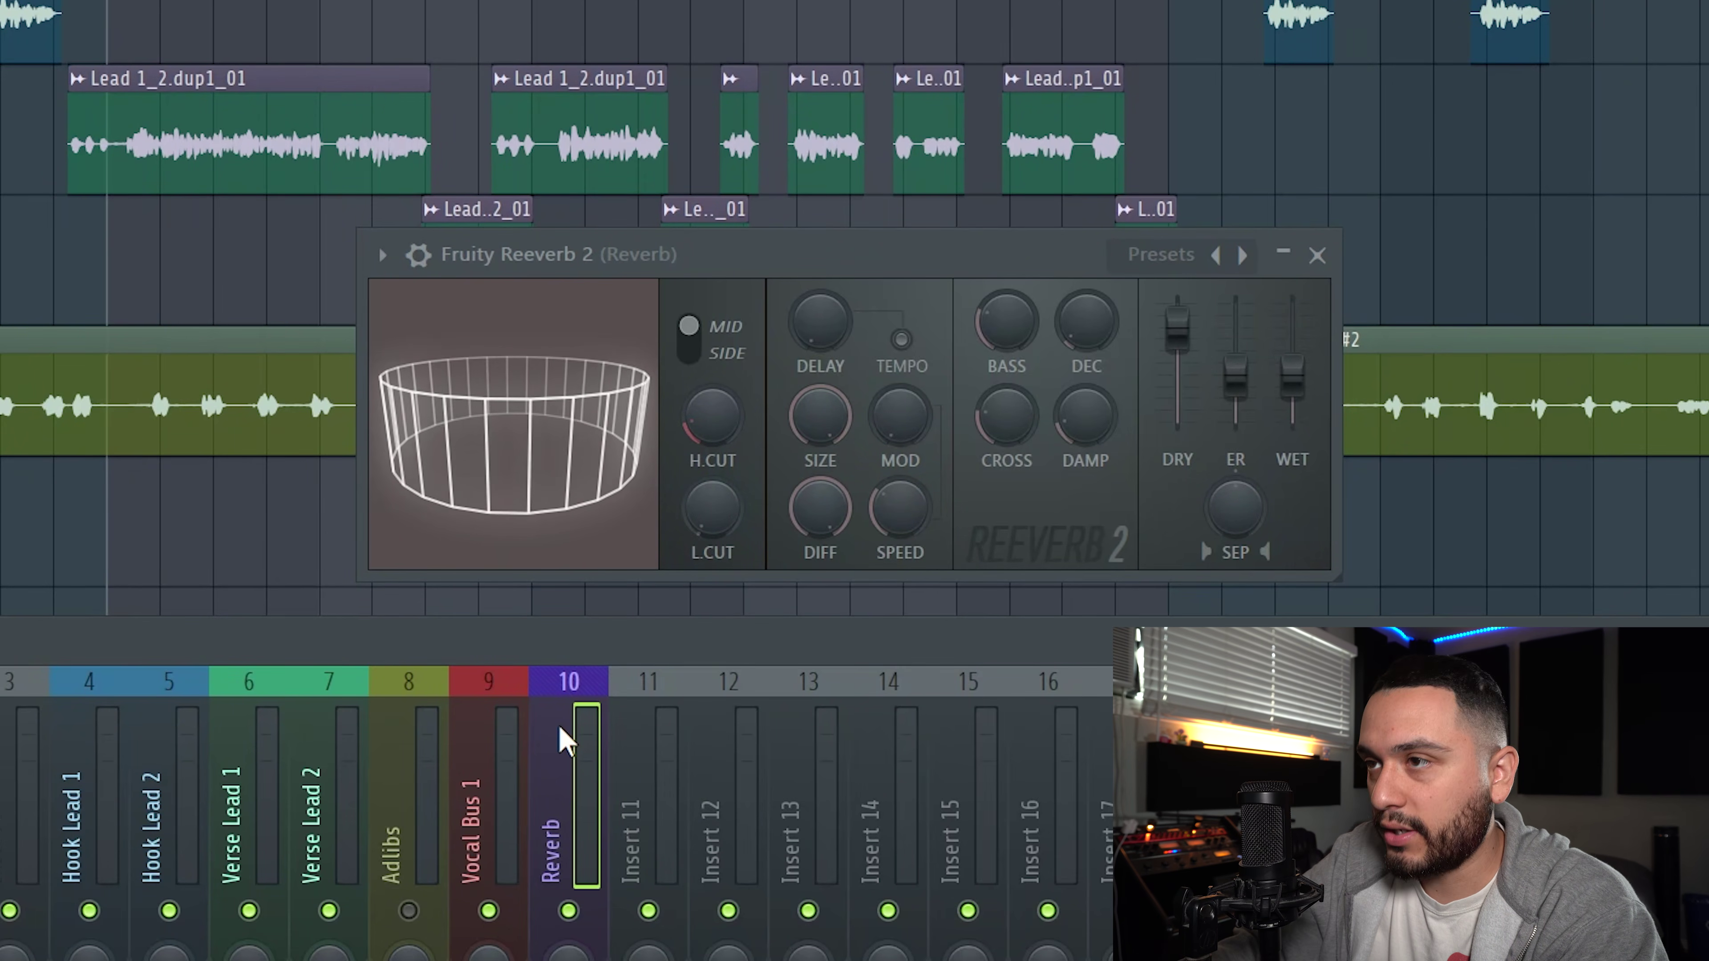
key("alt+Right")
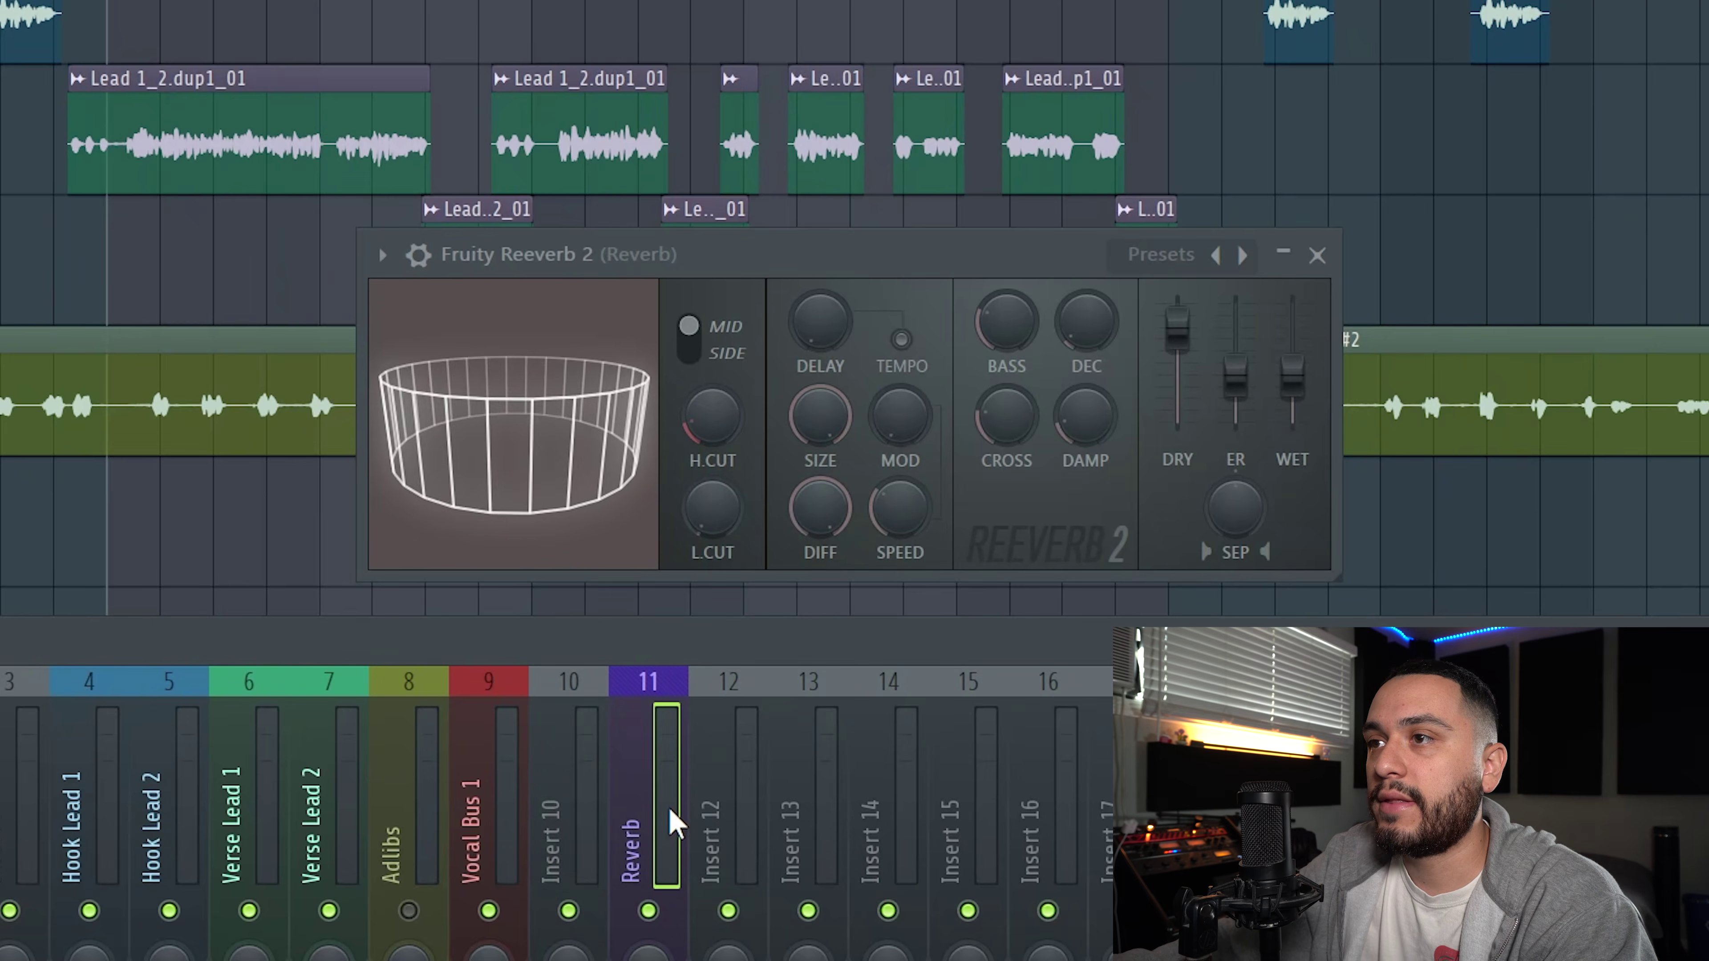
Bring the dry level all the way down and raise the wet level in the Reverb track's Fruity Reeverb 2
right_click(1176, 330)
left_click(1177, 340)
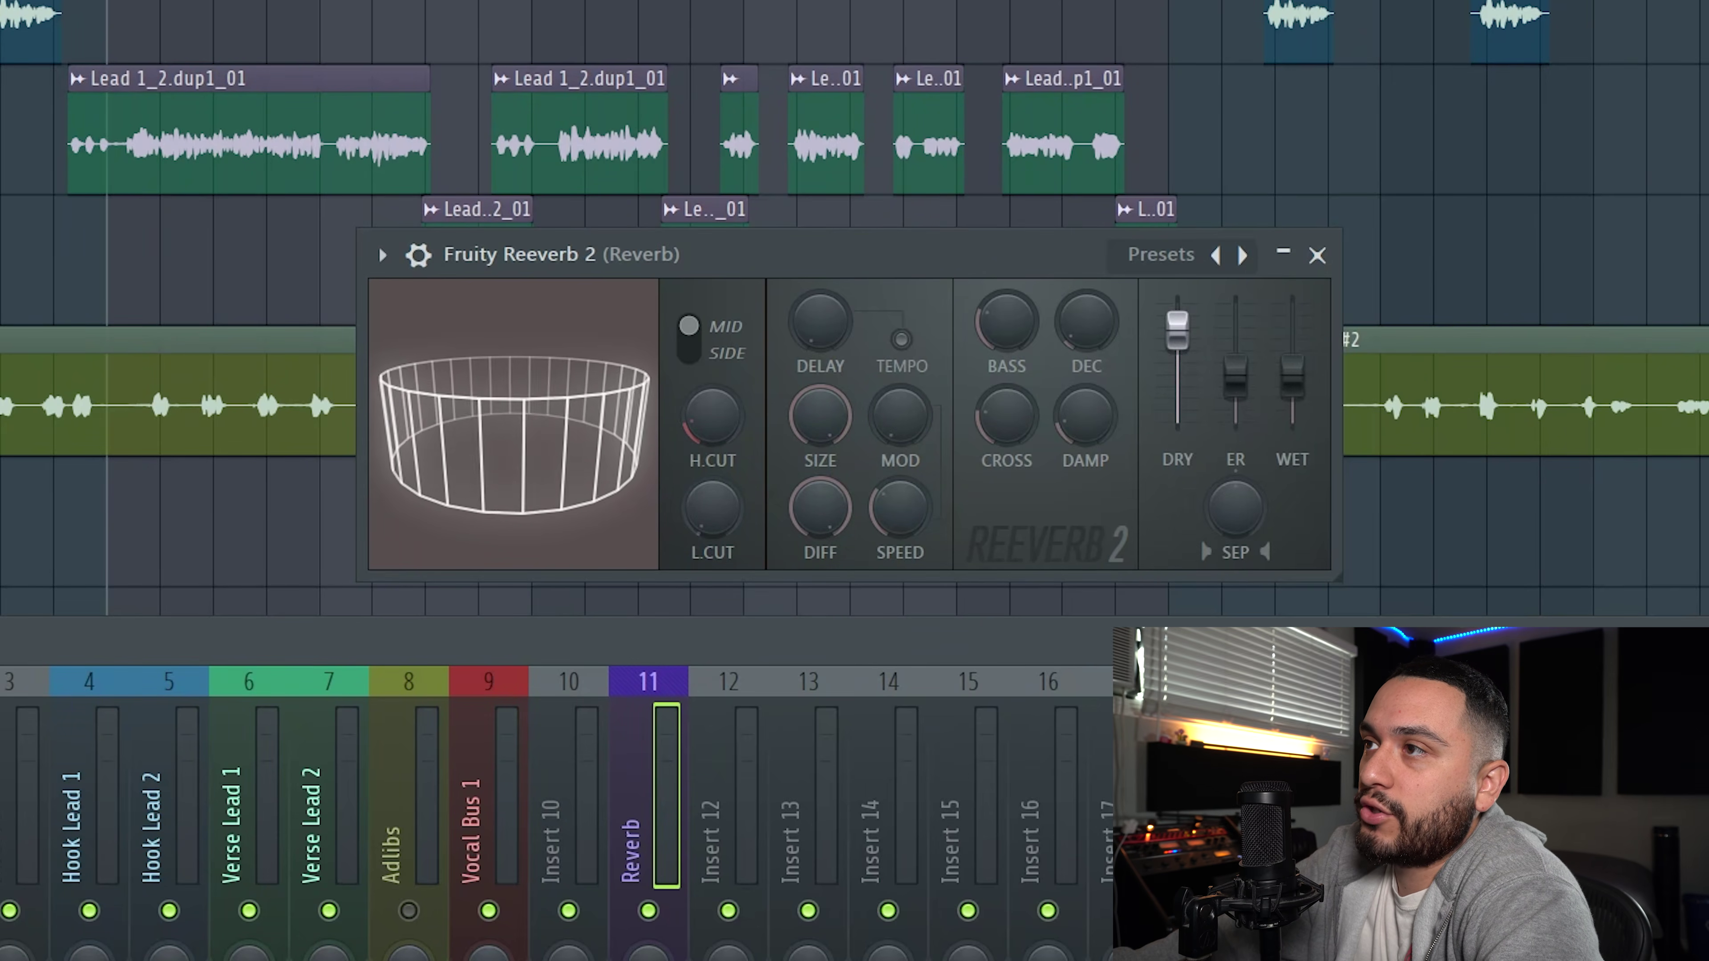
left_click_drag(1177, 330, 1177, 420)
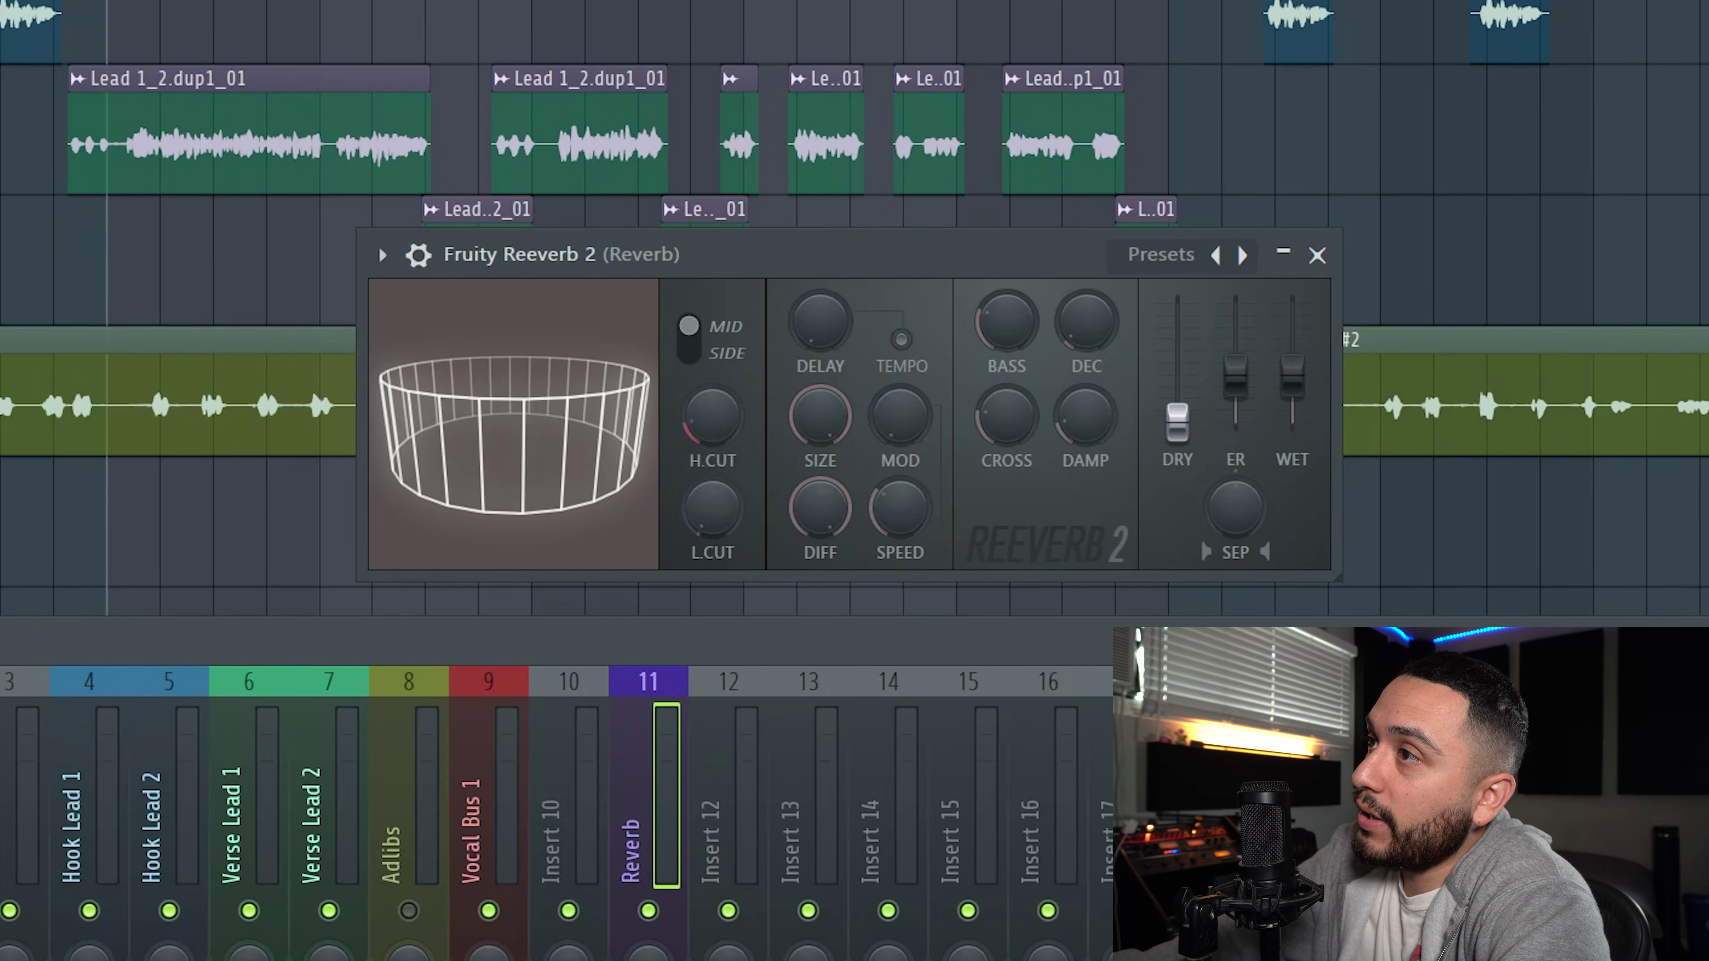
right_click(1293, 369)
left_click(1340, 387)
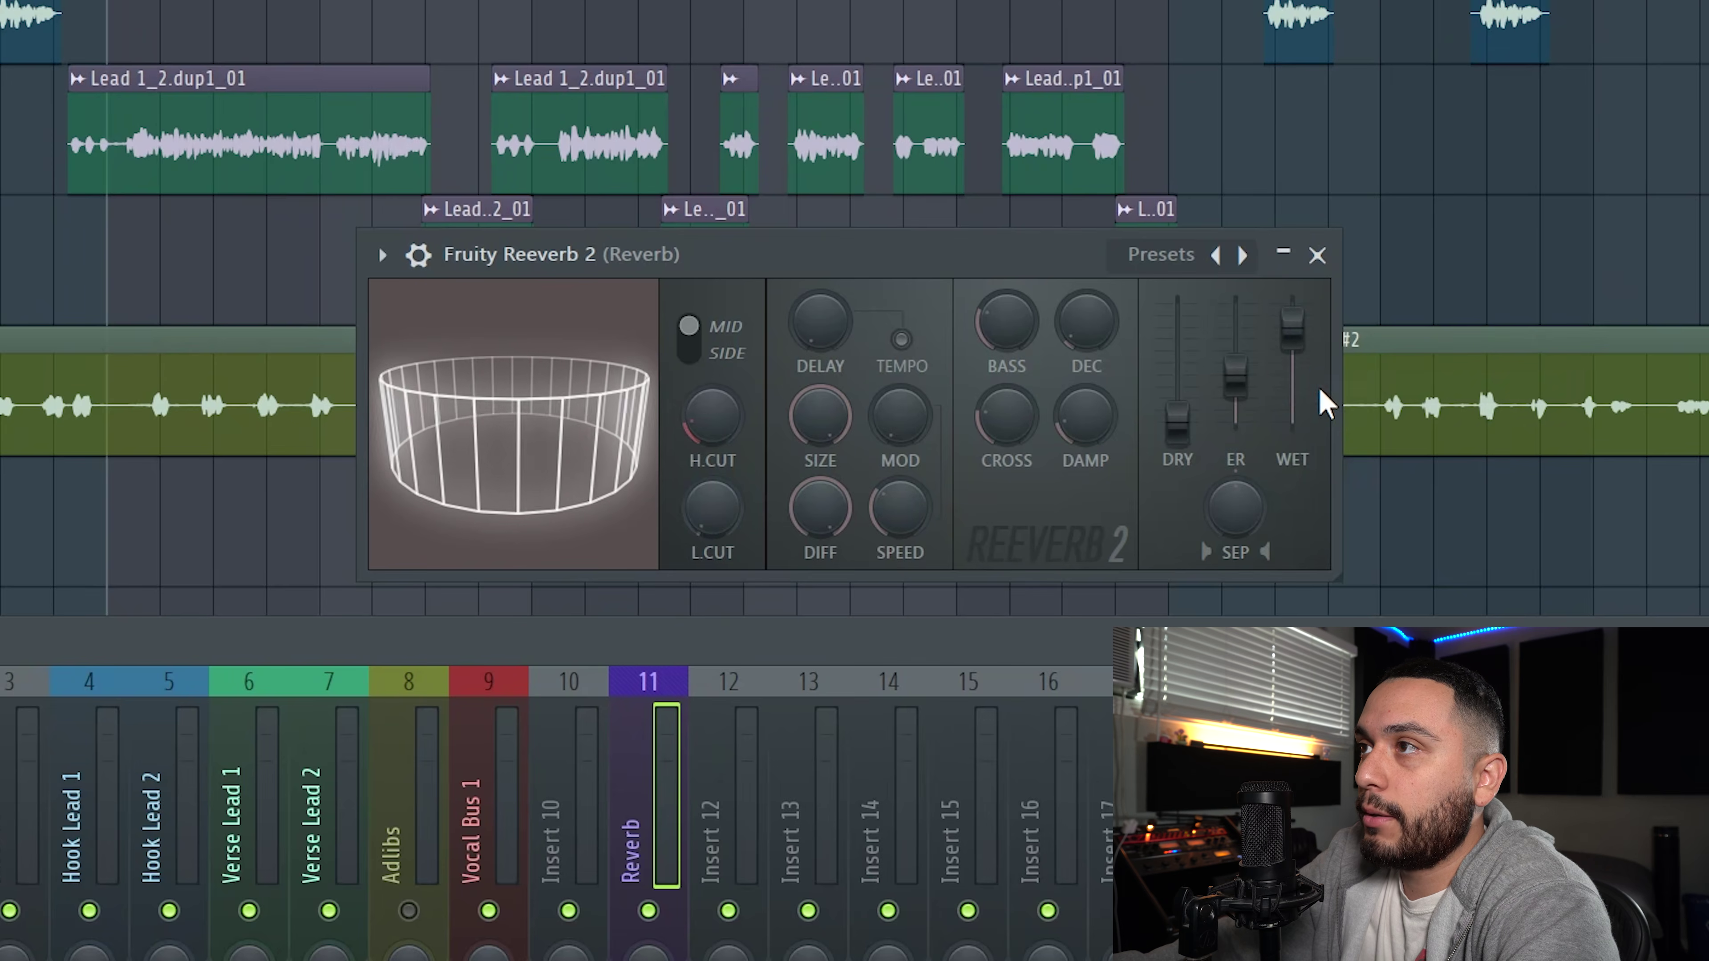
left_click_drag(1292, 363, 1297, 337)
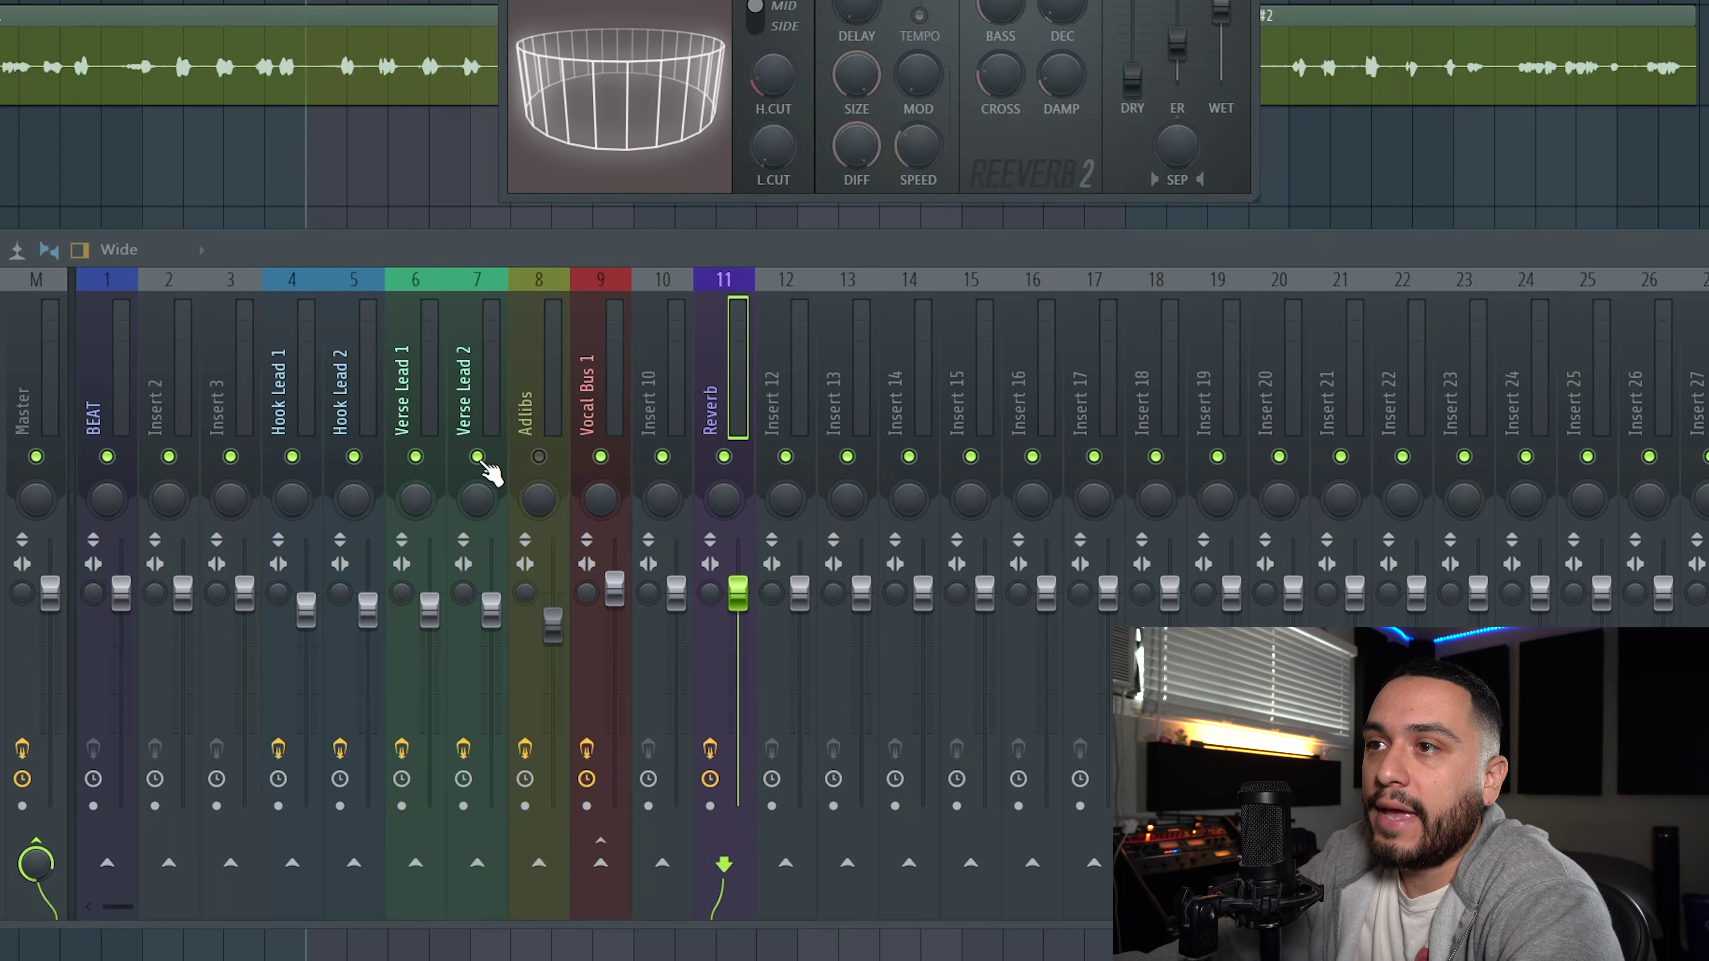
Route Vocal Bus 1 to the Reverb track as a send while keeping its route to the master
left_click(485, 473)
left_click(404, 357)
left_click(477, 363)
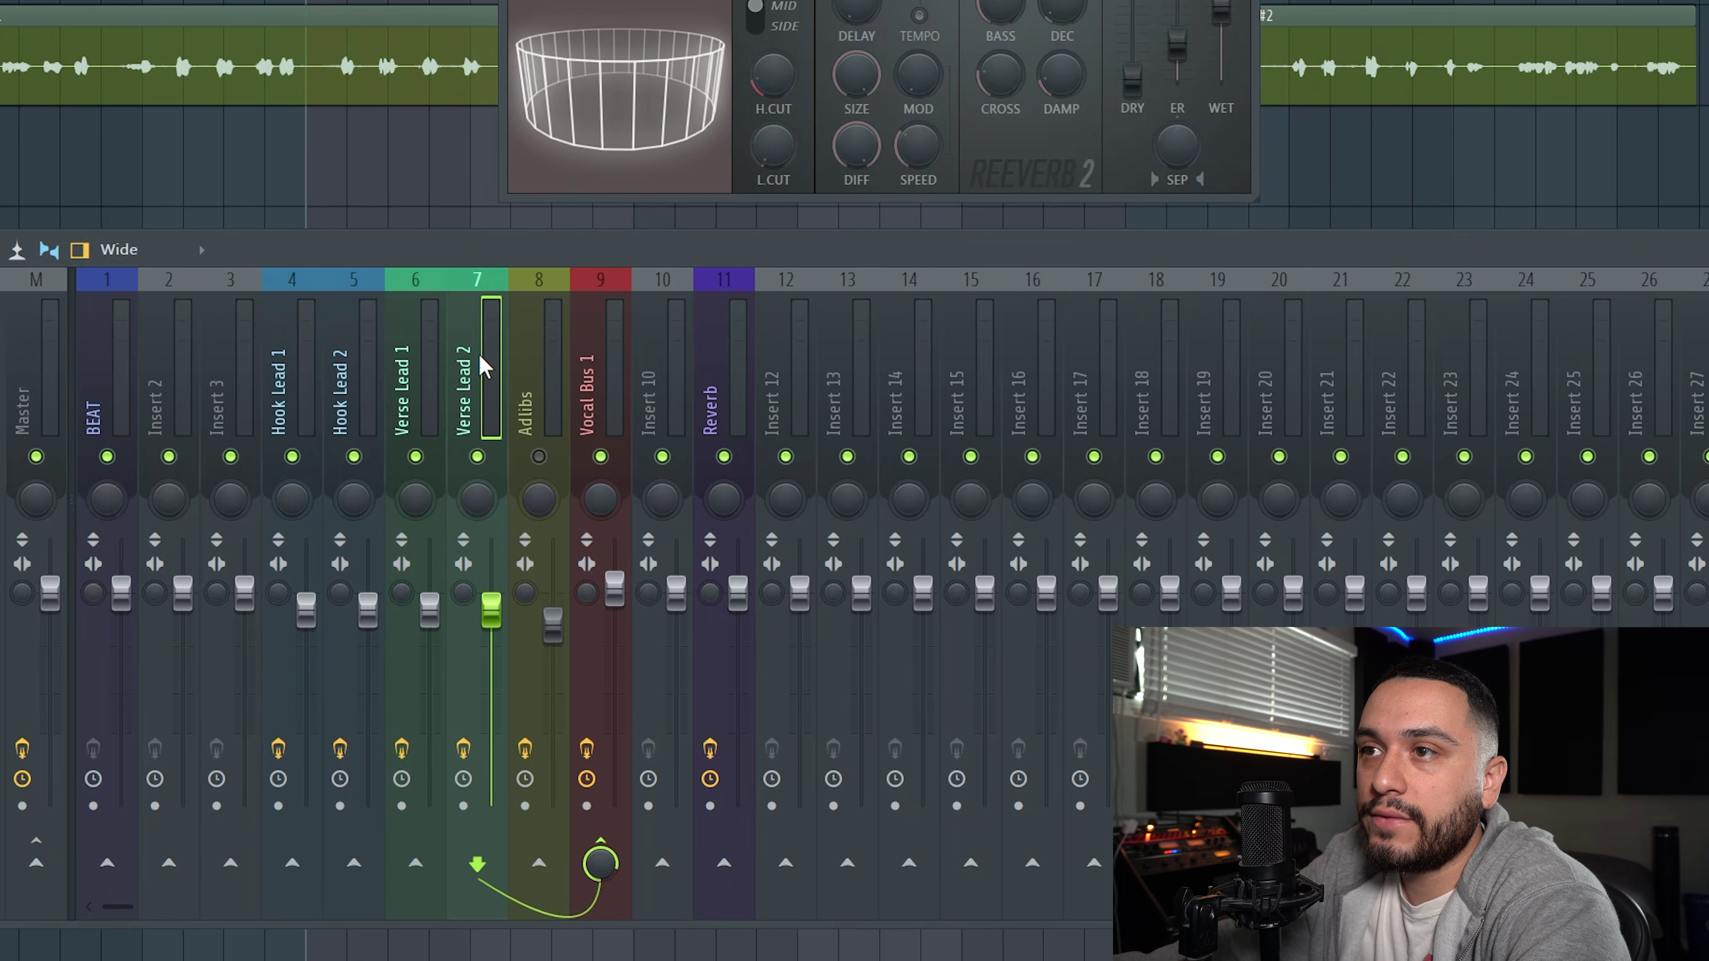
left_click(523, 366)
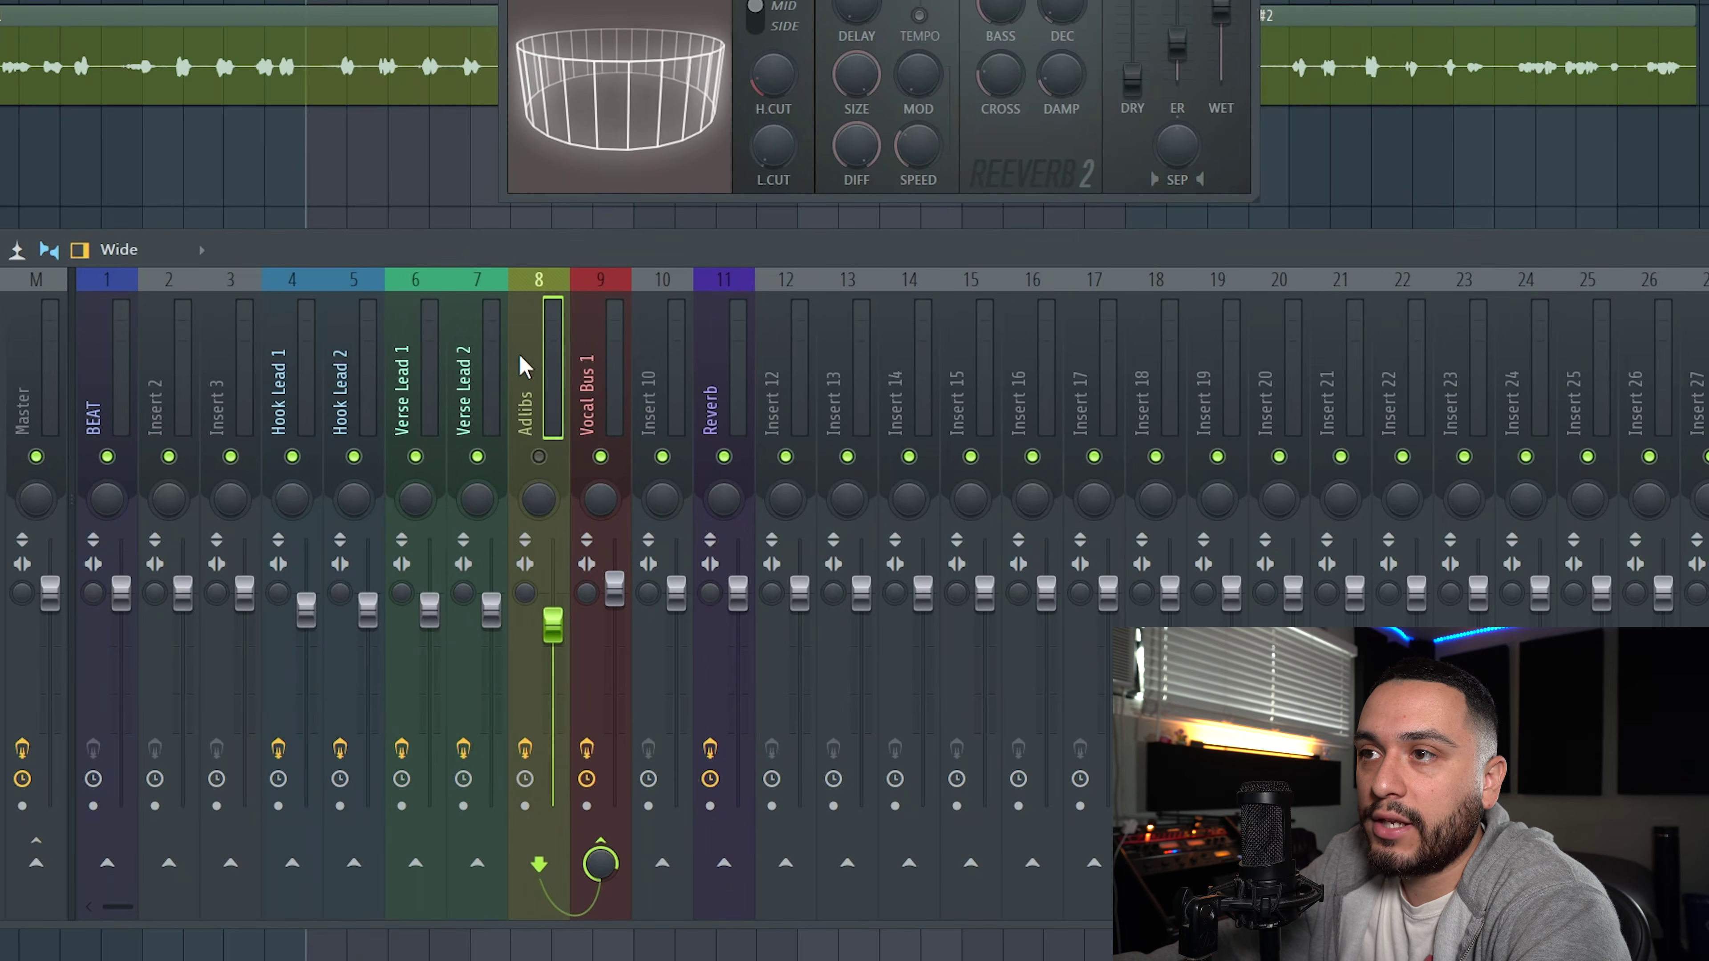
left_click(605, 353)
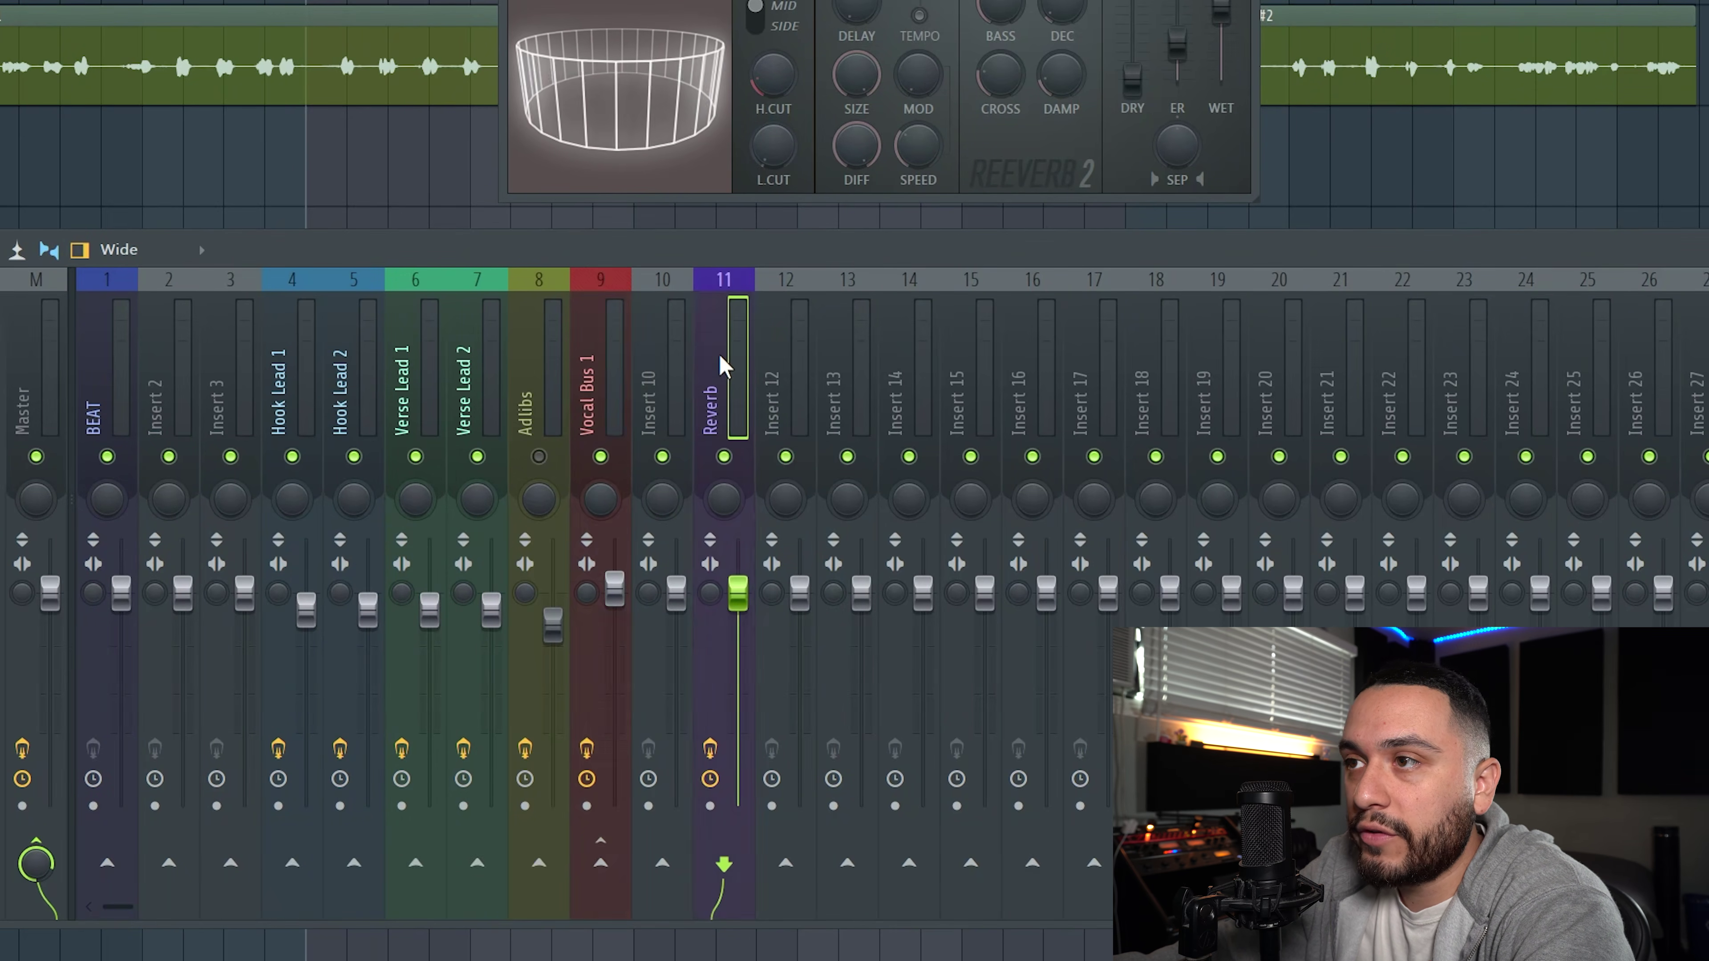
right_click(725, 869)
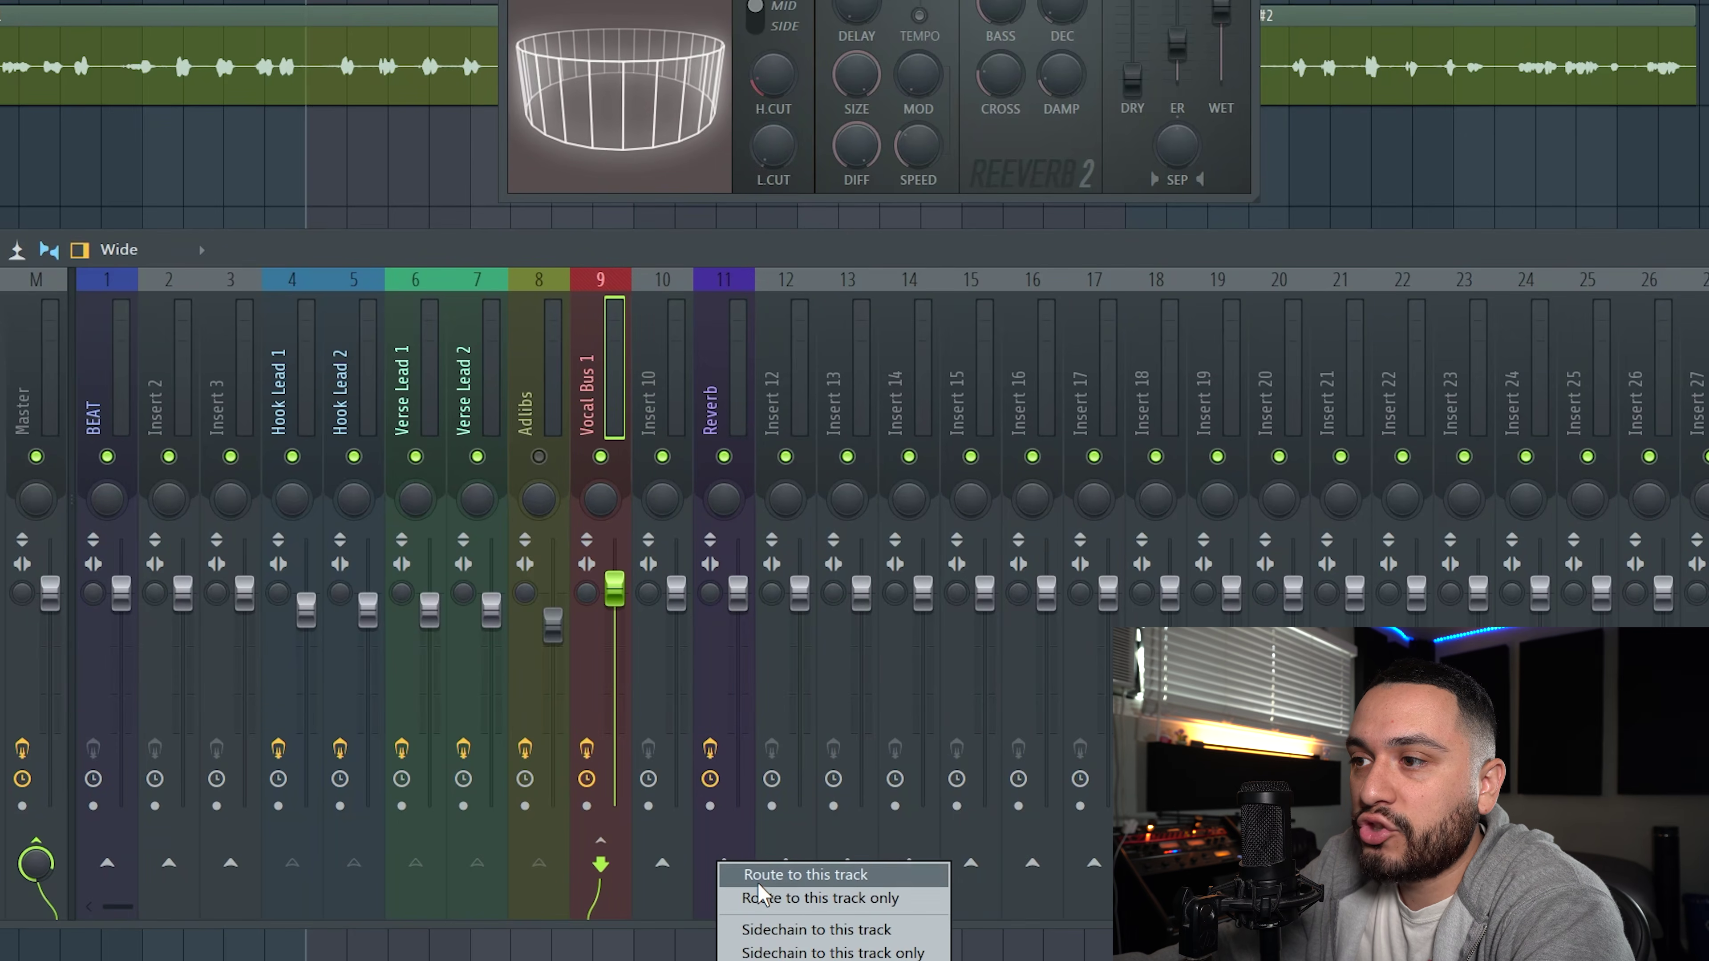
left_click(767, 900)
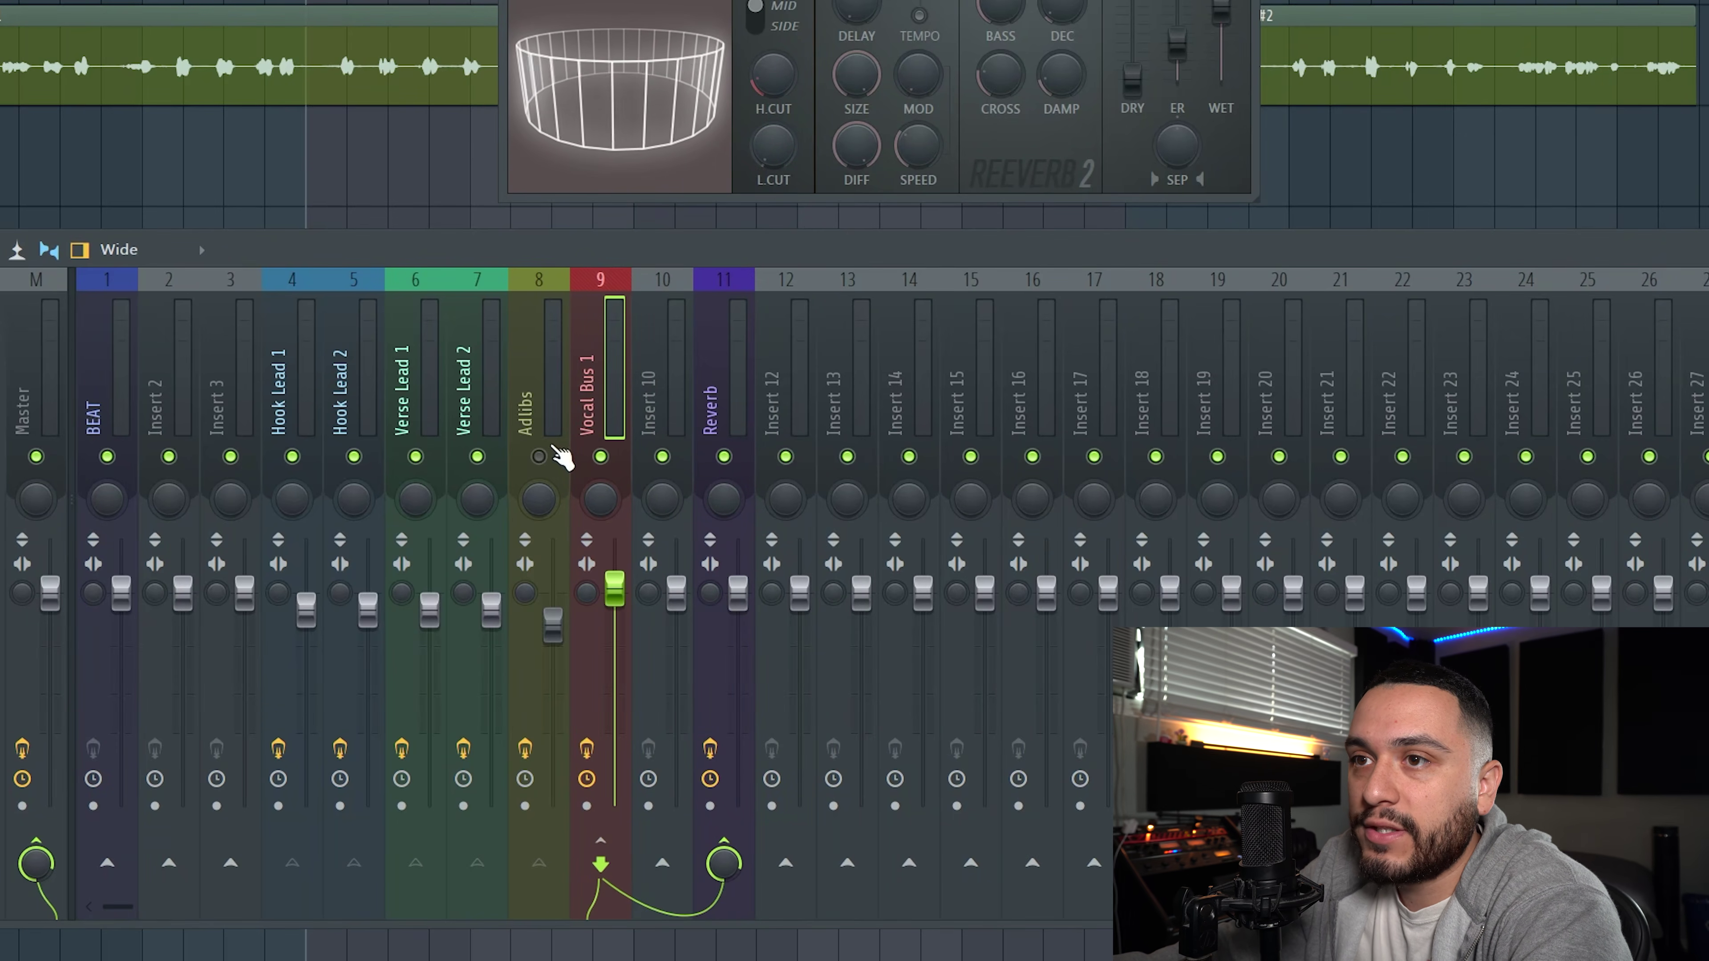
Check the mixer routing of the Master, Adlibs, Vocal Bus 1 and Reverb tracks
left_click(53, 426)
left_click(596, 388)
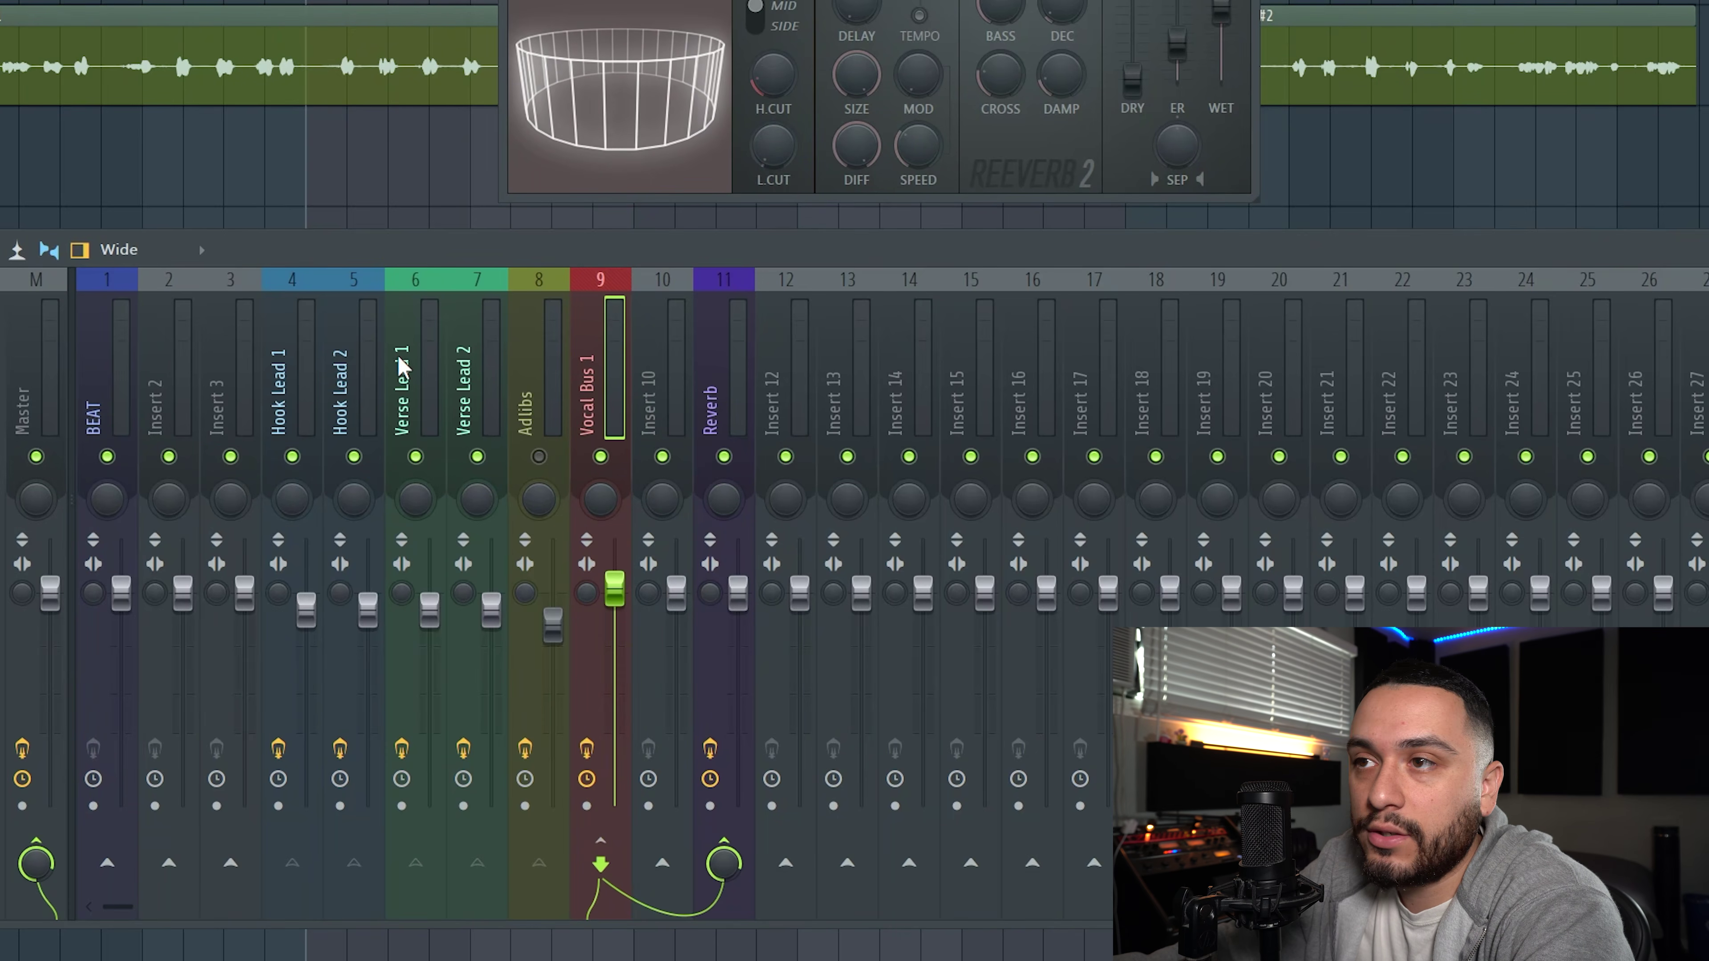
left_click(526, 372)
left_click(596, 371)
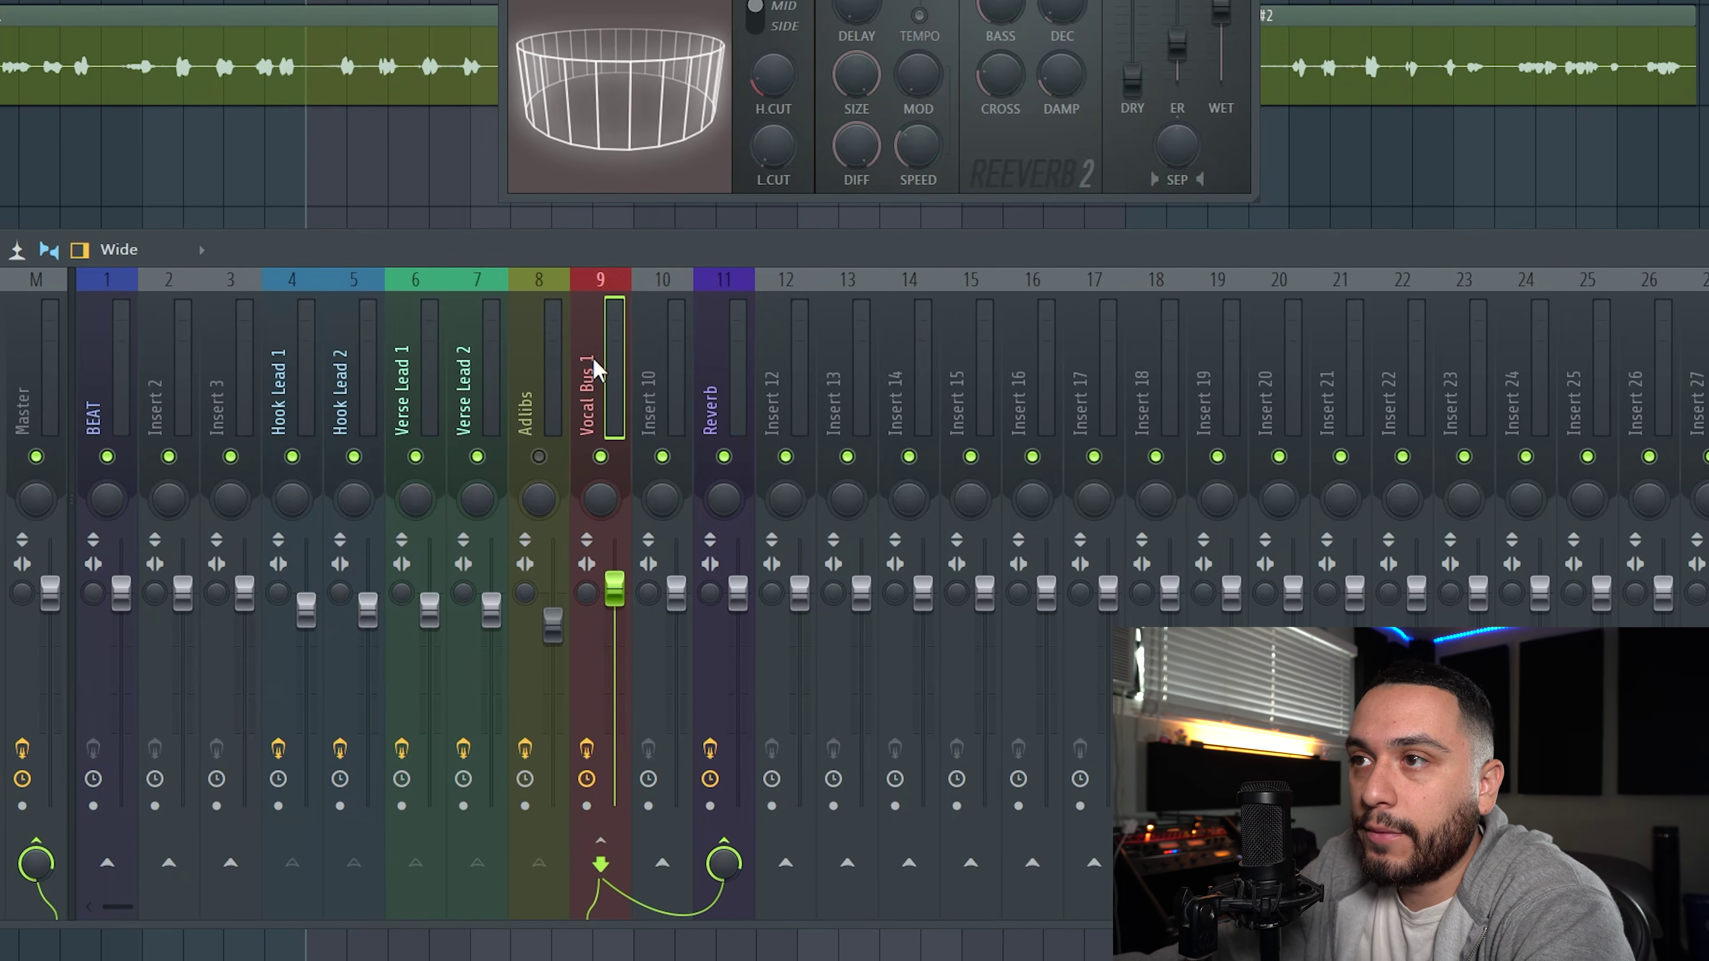
left_click(727, 386)
left_click(611, 386)
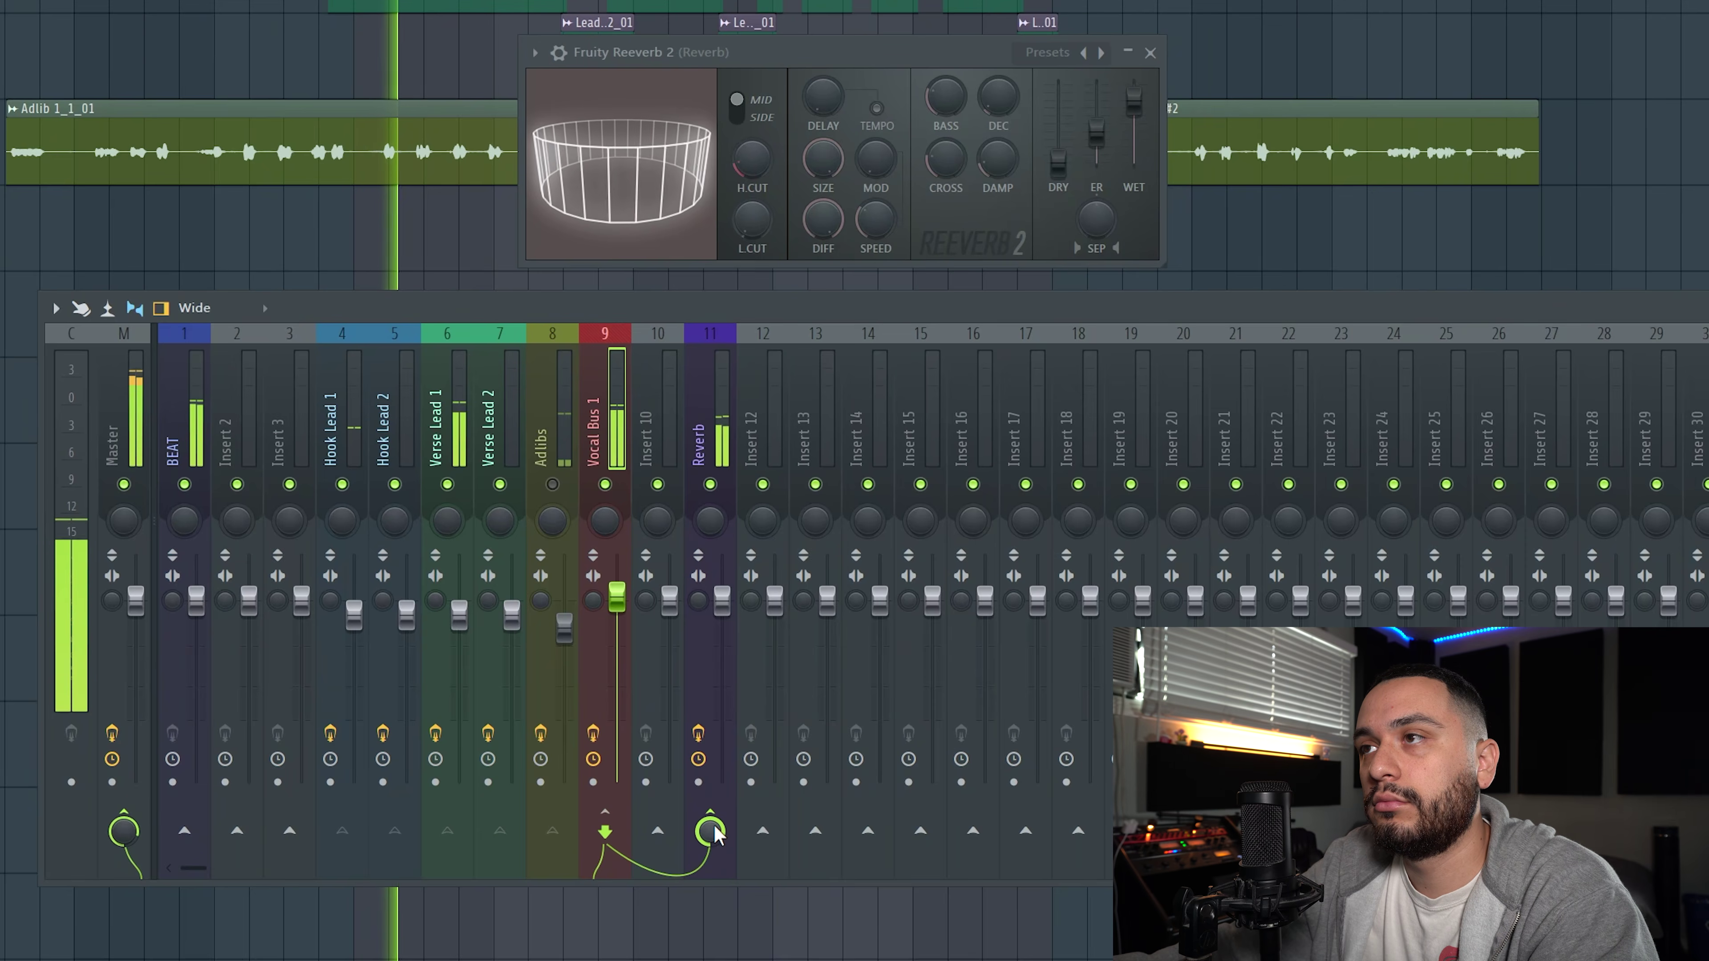
Adjust the send level from Vocal Bus 1 to the Reverb track after auditioning it in playback
key("space")
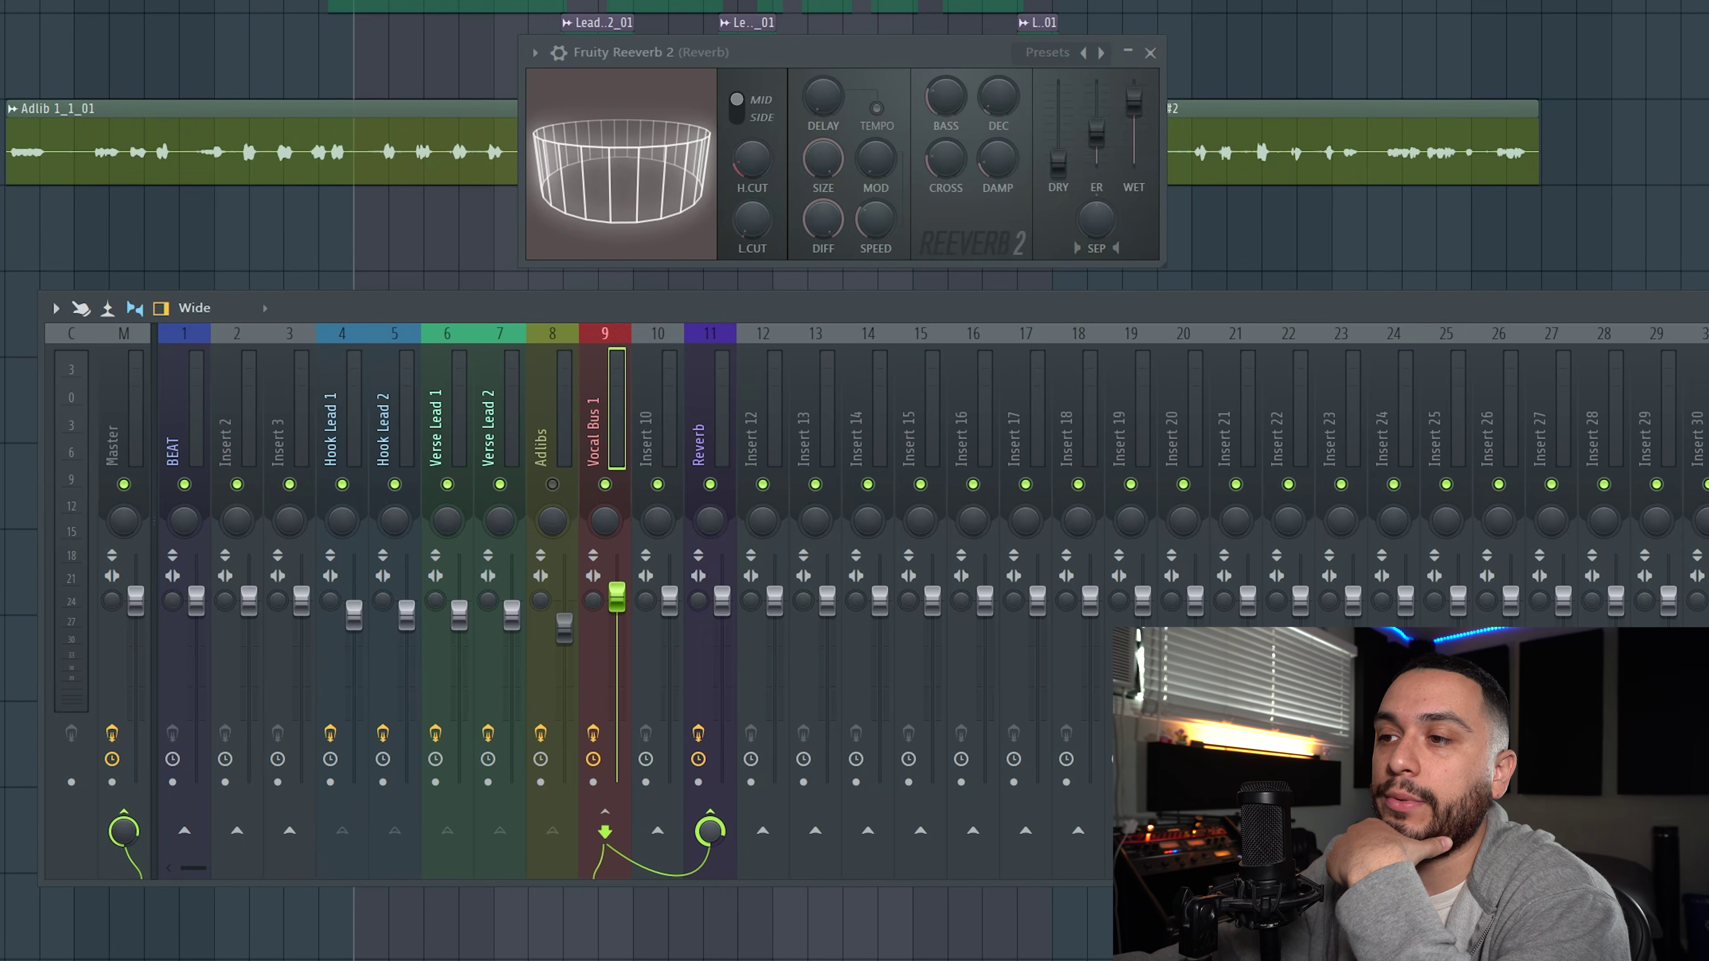
right_click(707, 836)
left_click(712, 833)
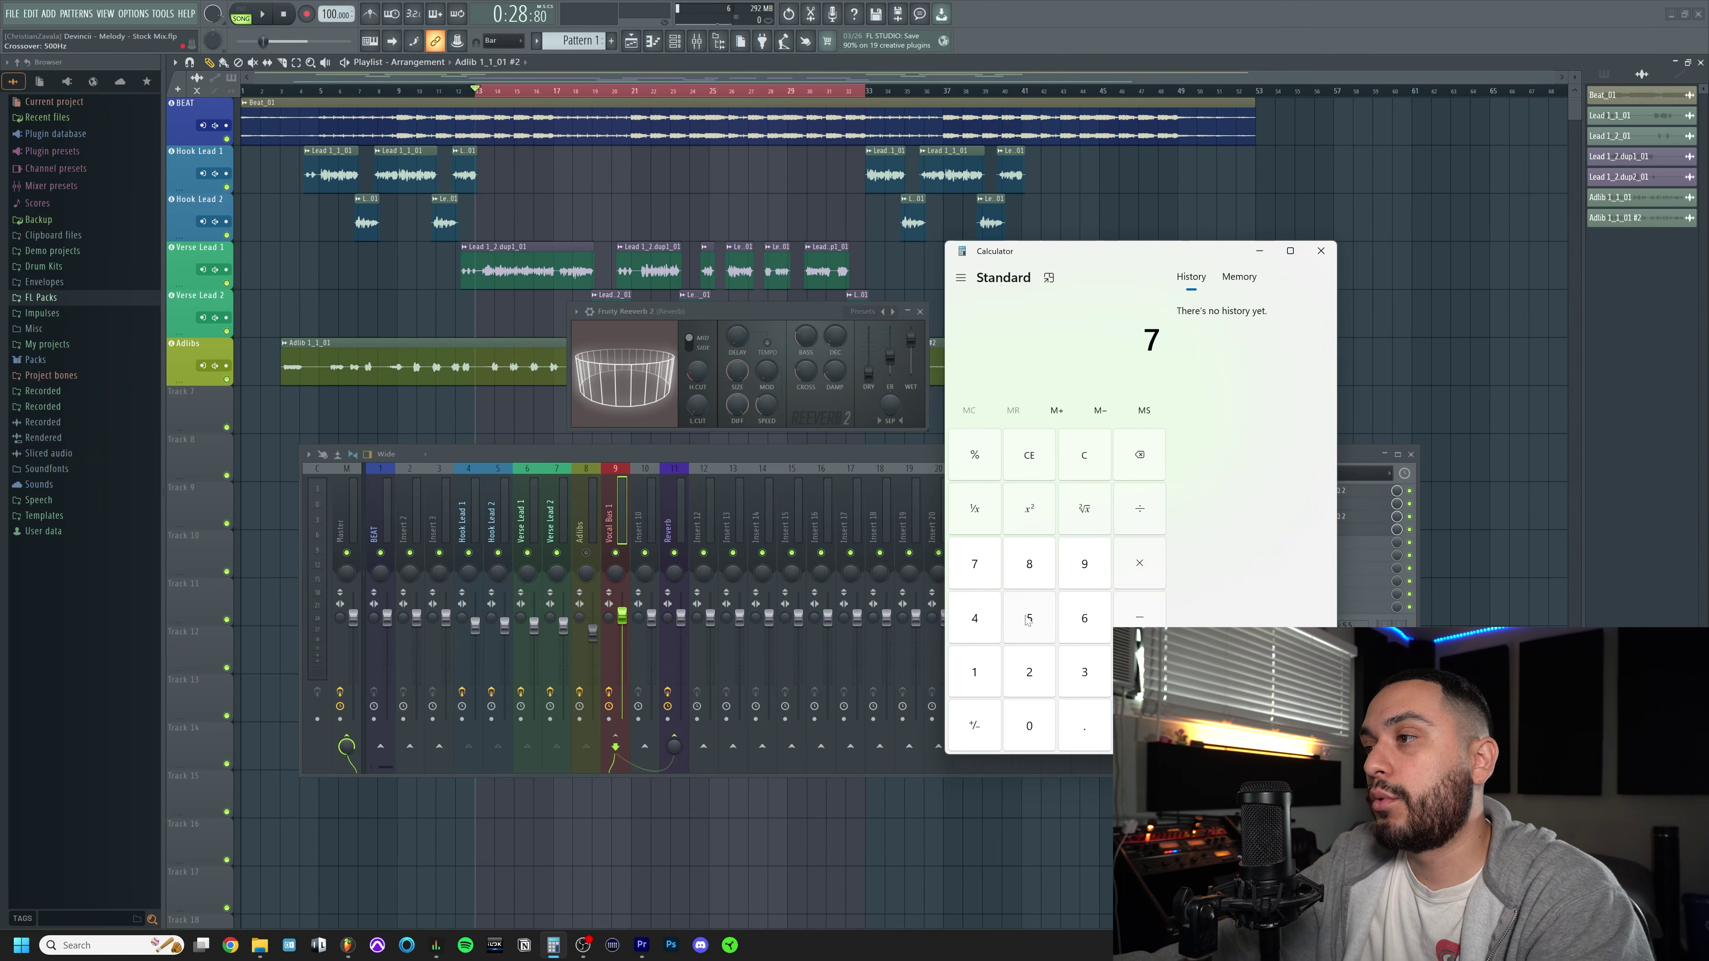
Divide 7500 by 100 in Calculator, halve the result twice, and raise the Reeverb 2 pre-delay in the Reverb track
left_click(1029, 618)
left_click(1029, 725)
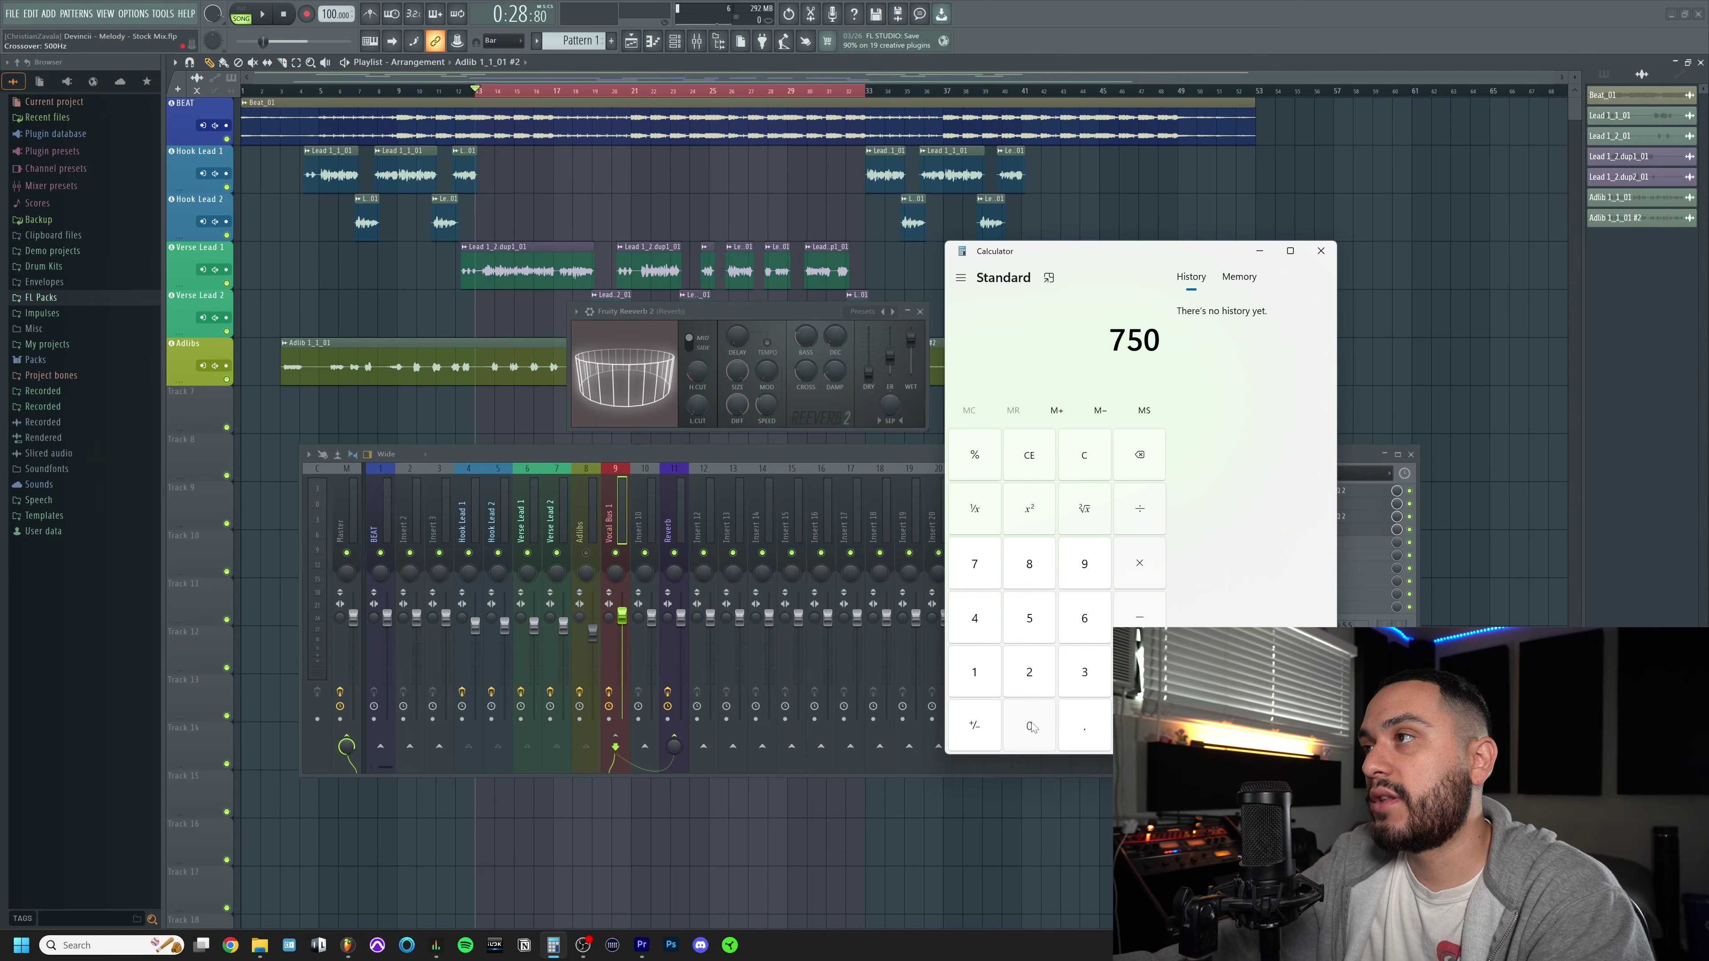
left_click(1029, 725)
left_click(974, 672)
left_click(1029, 725)
left_click(1029, 724)
left_click(1138, 724)
key("2")
key("slash")
key("2")
key("Return")
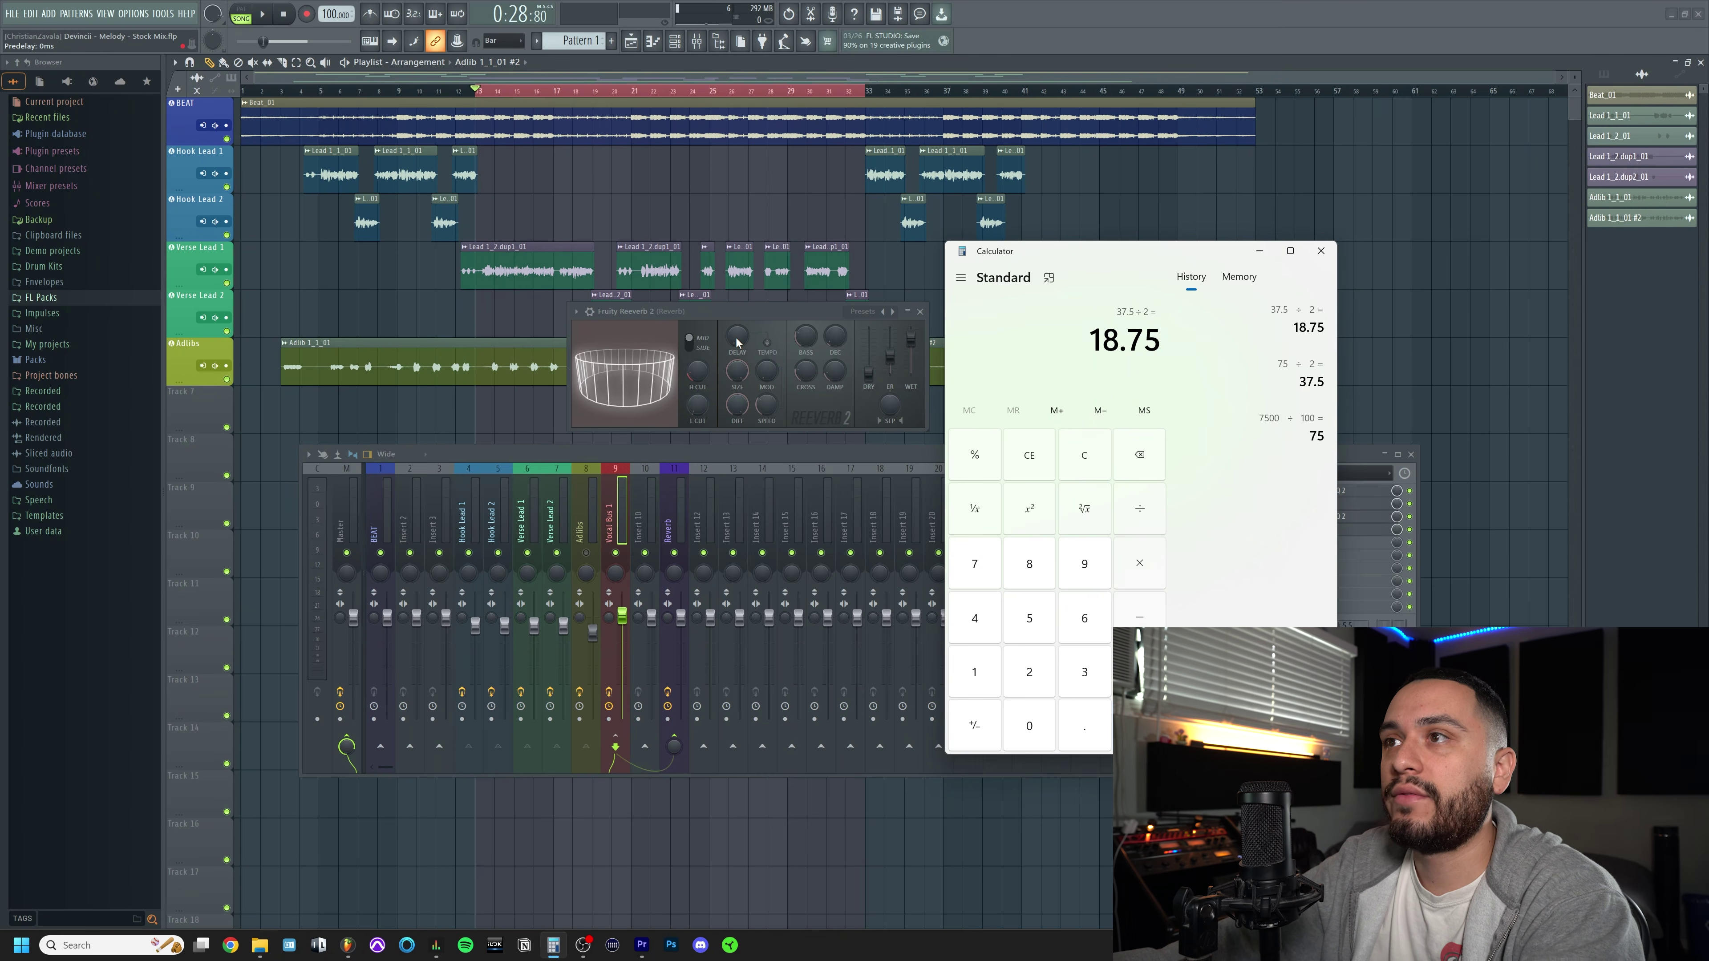
left_click_drag(736, 343, 736, 335)
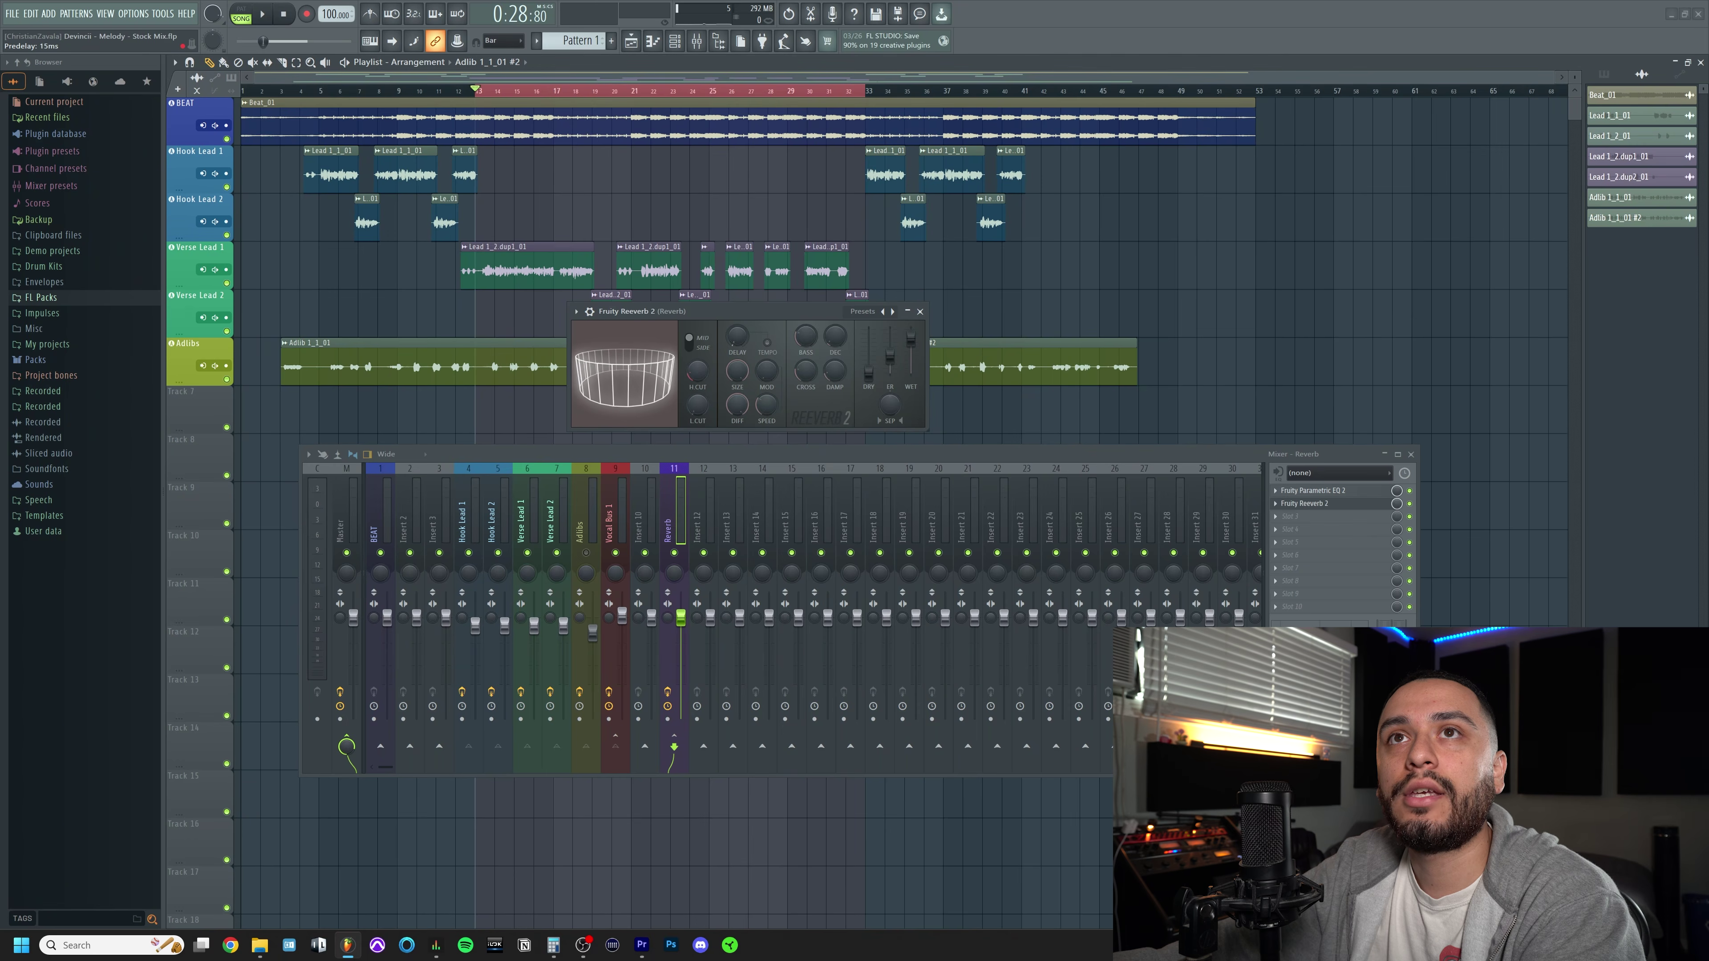
Multiply 75 by 2 in Calculator and adjust the decay time in the Reverb track's Fruity Reeverb 2
key("alt+Tab")
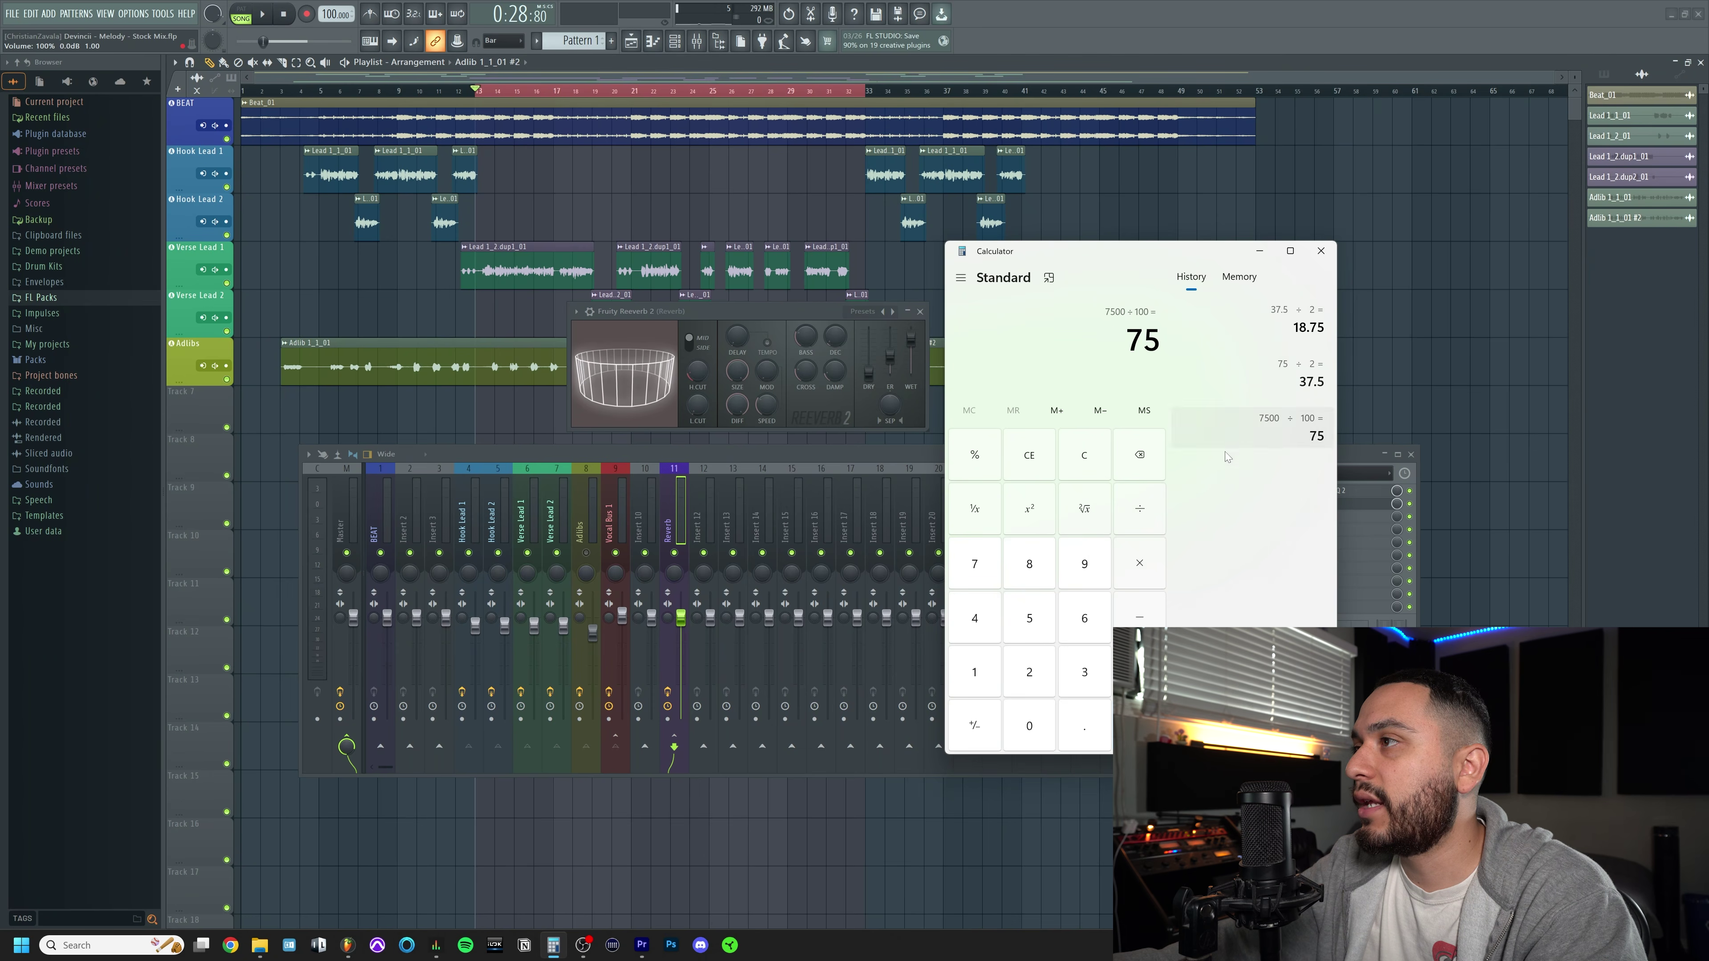
key("asterisk")
type("2")
key("Return")
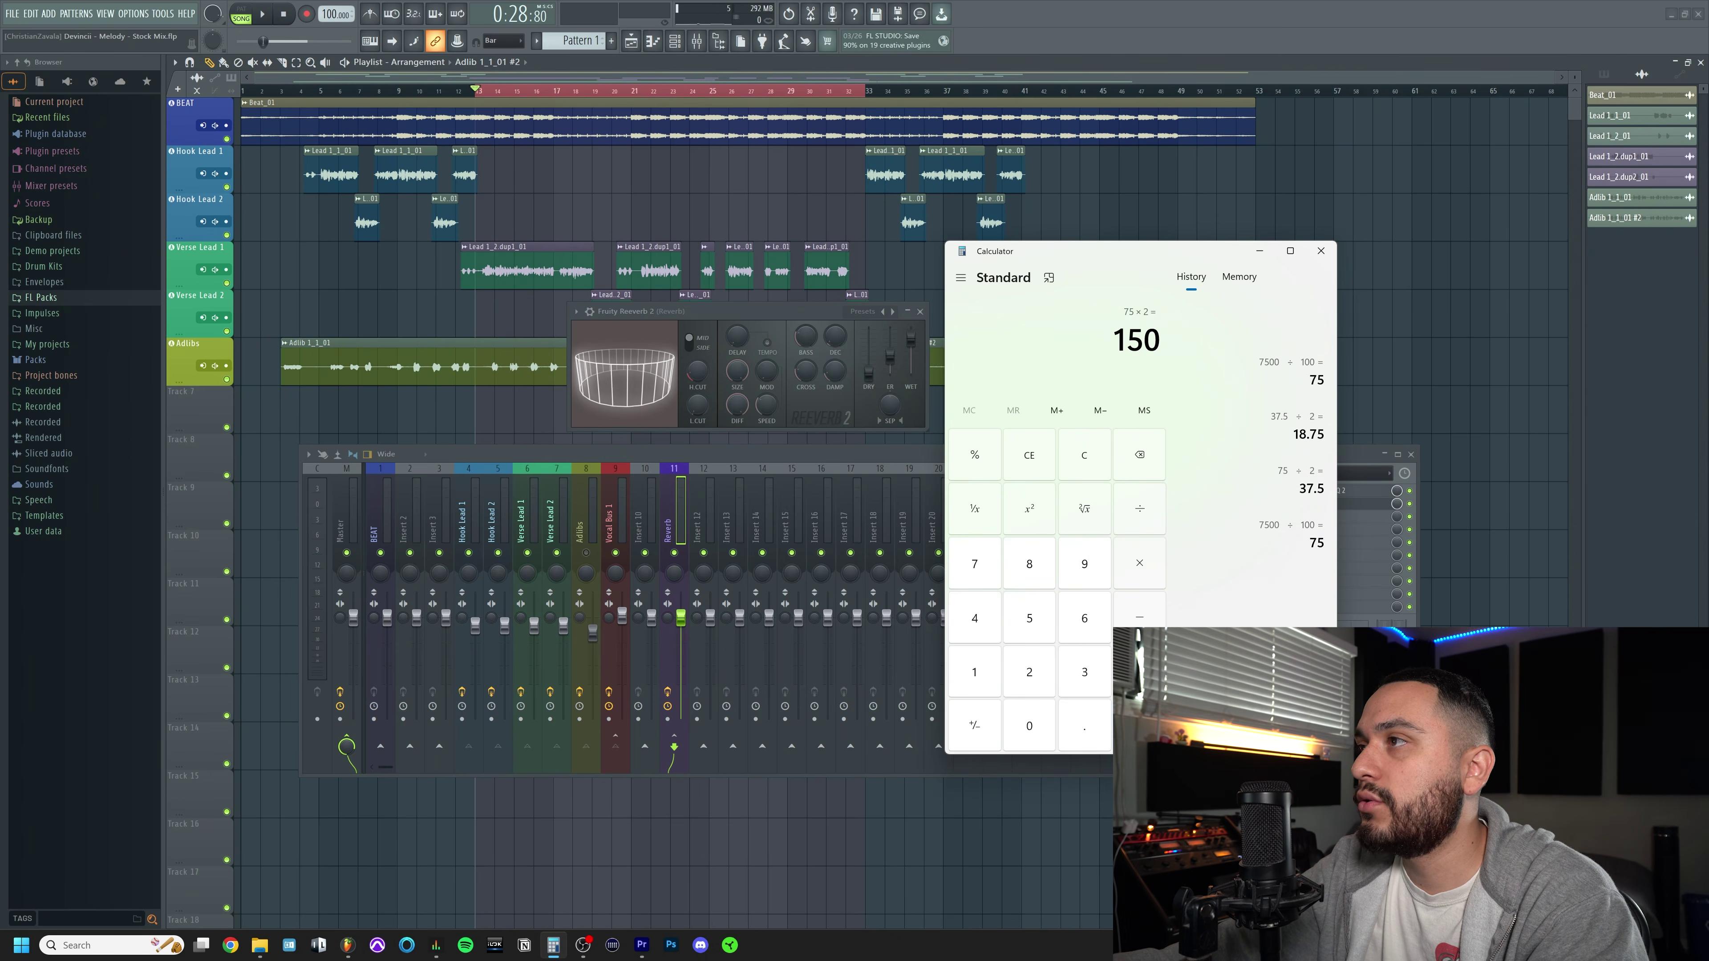
key("alt+Tab")
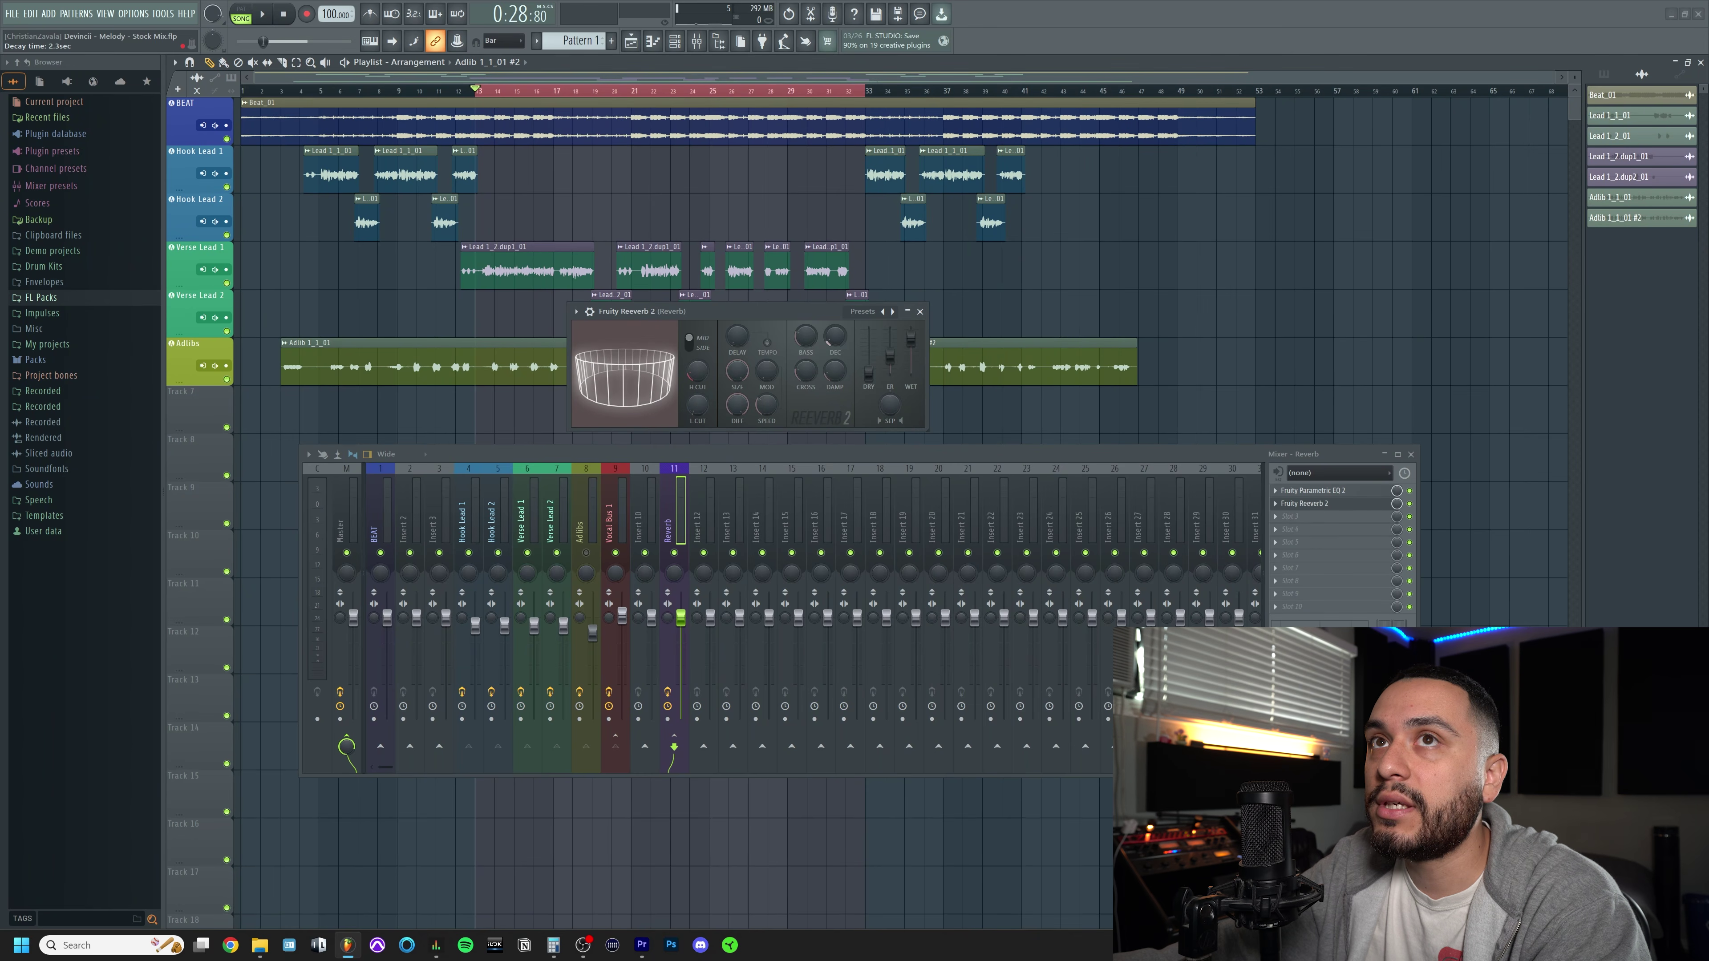
left_click_drag(834, 335, 837, 340)
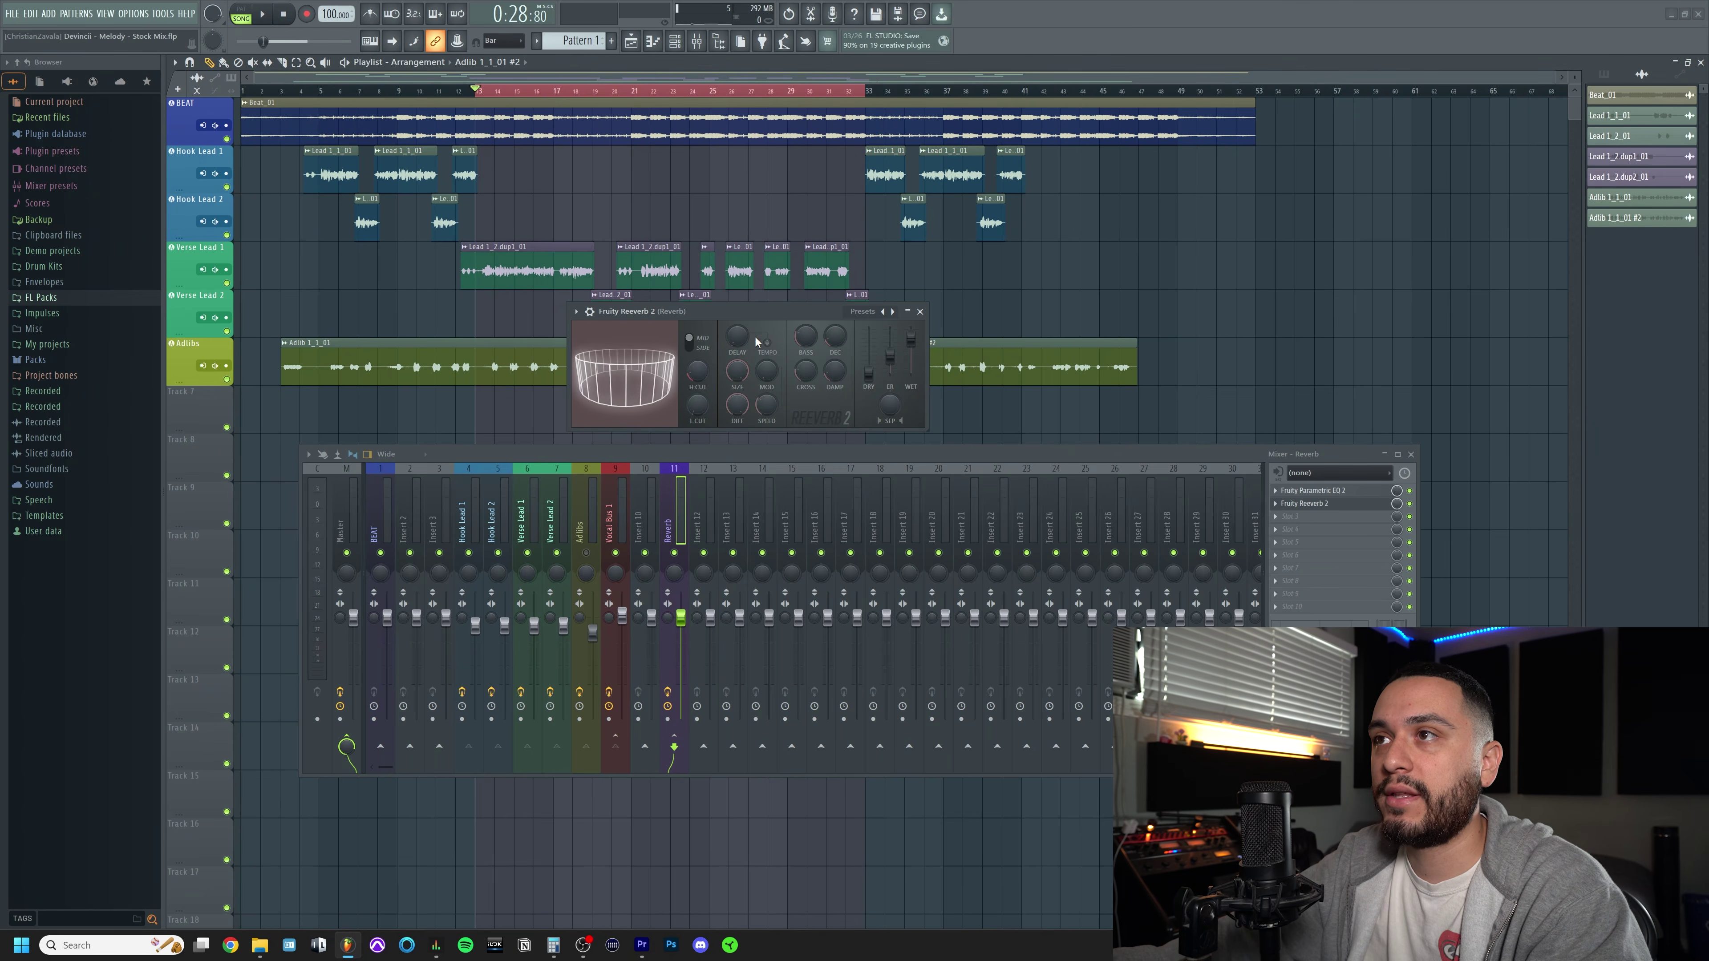
Play the looped verse section to audition the reverb settings
left_click_drag(709, 313, 709, 318)
key("space")
key("space")
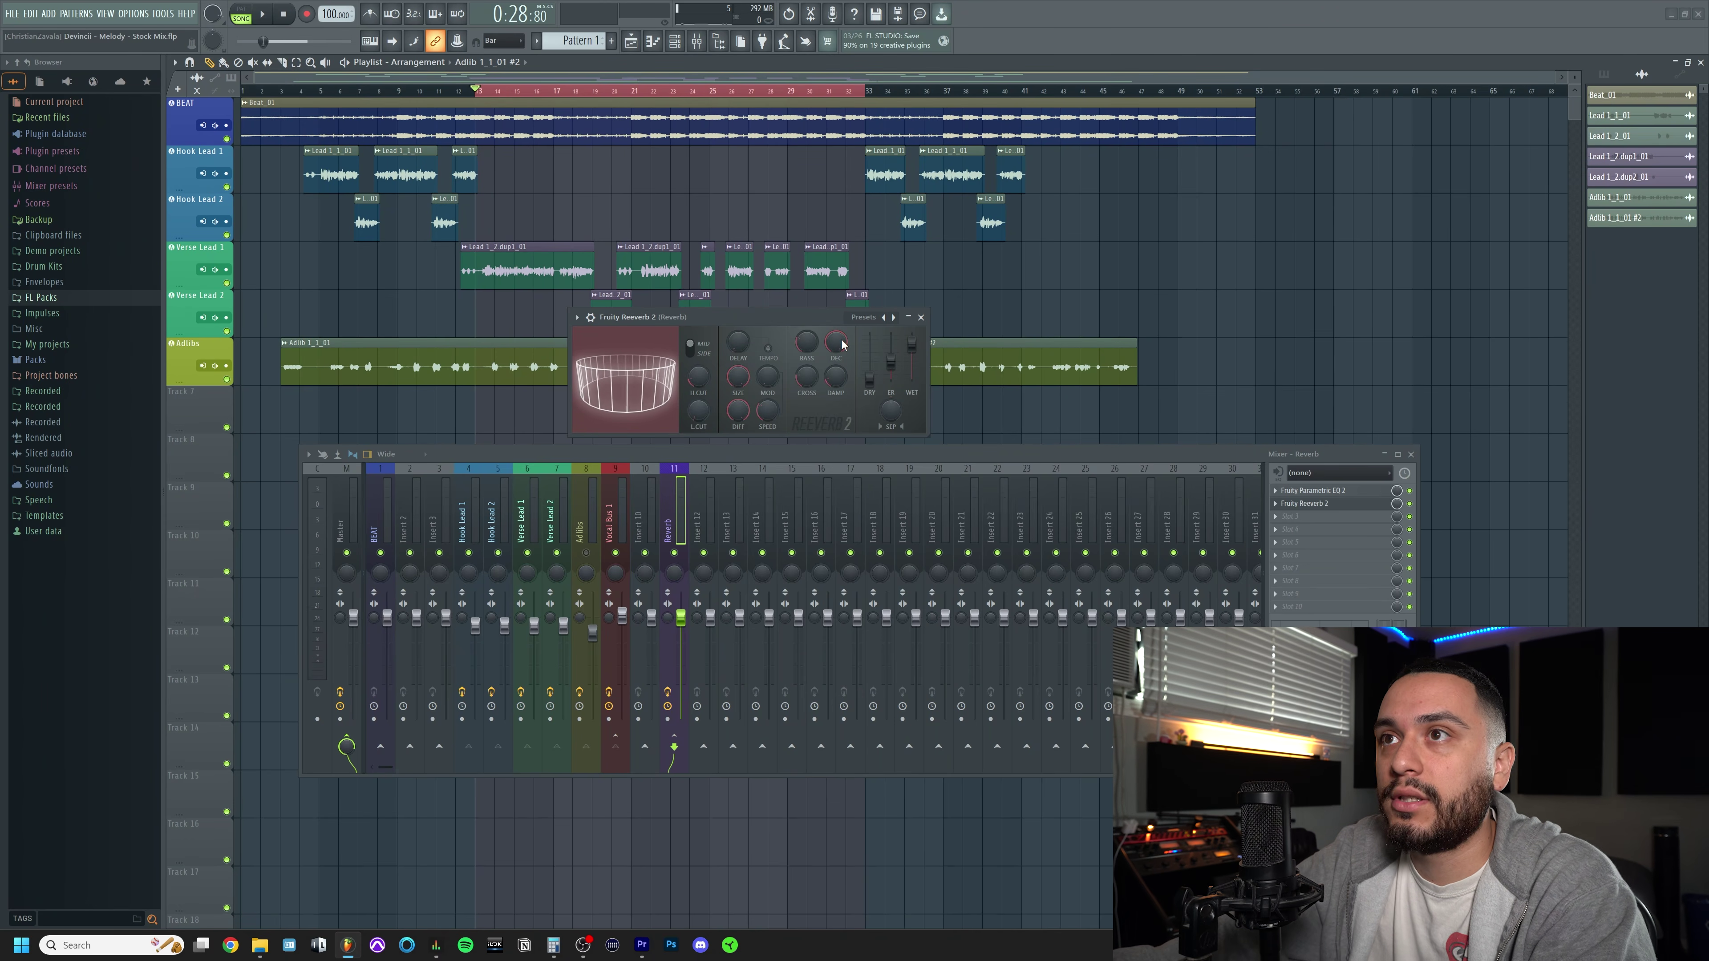
key("space")
key("space")
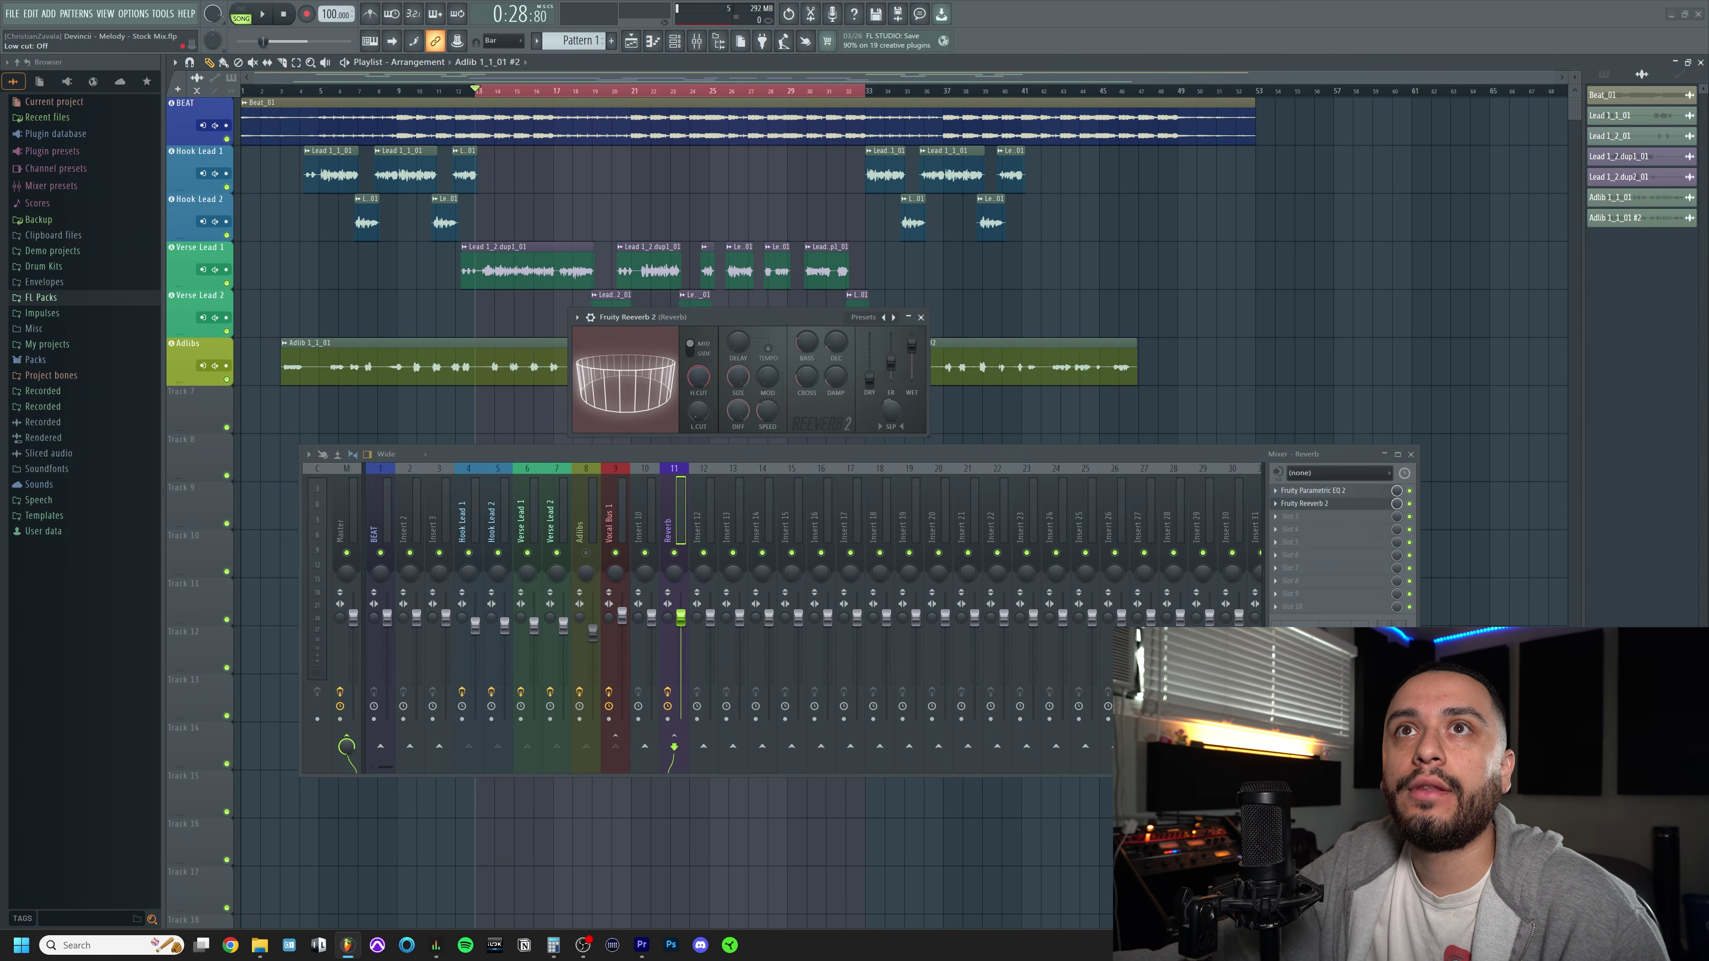
Open the Reverb track's Parametric EQ 2 to review its low and high cuts, and close it
left_click(1311, 490)
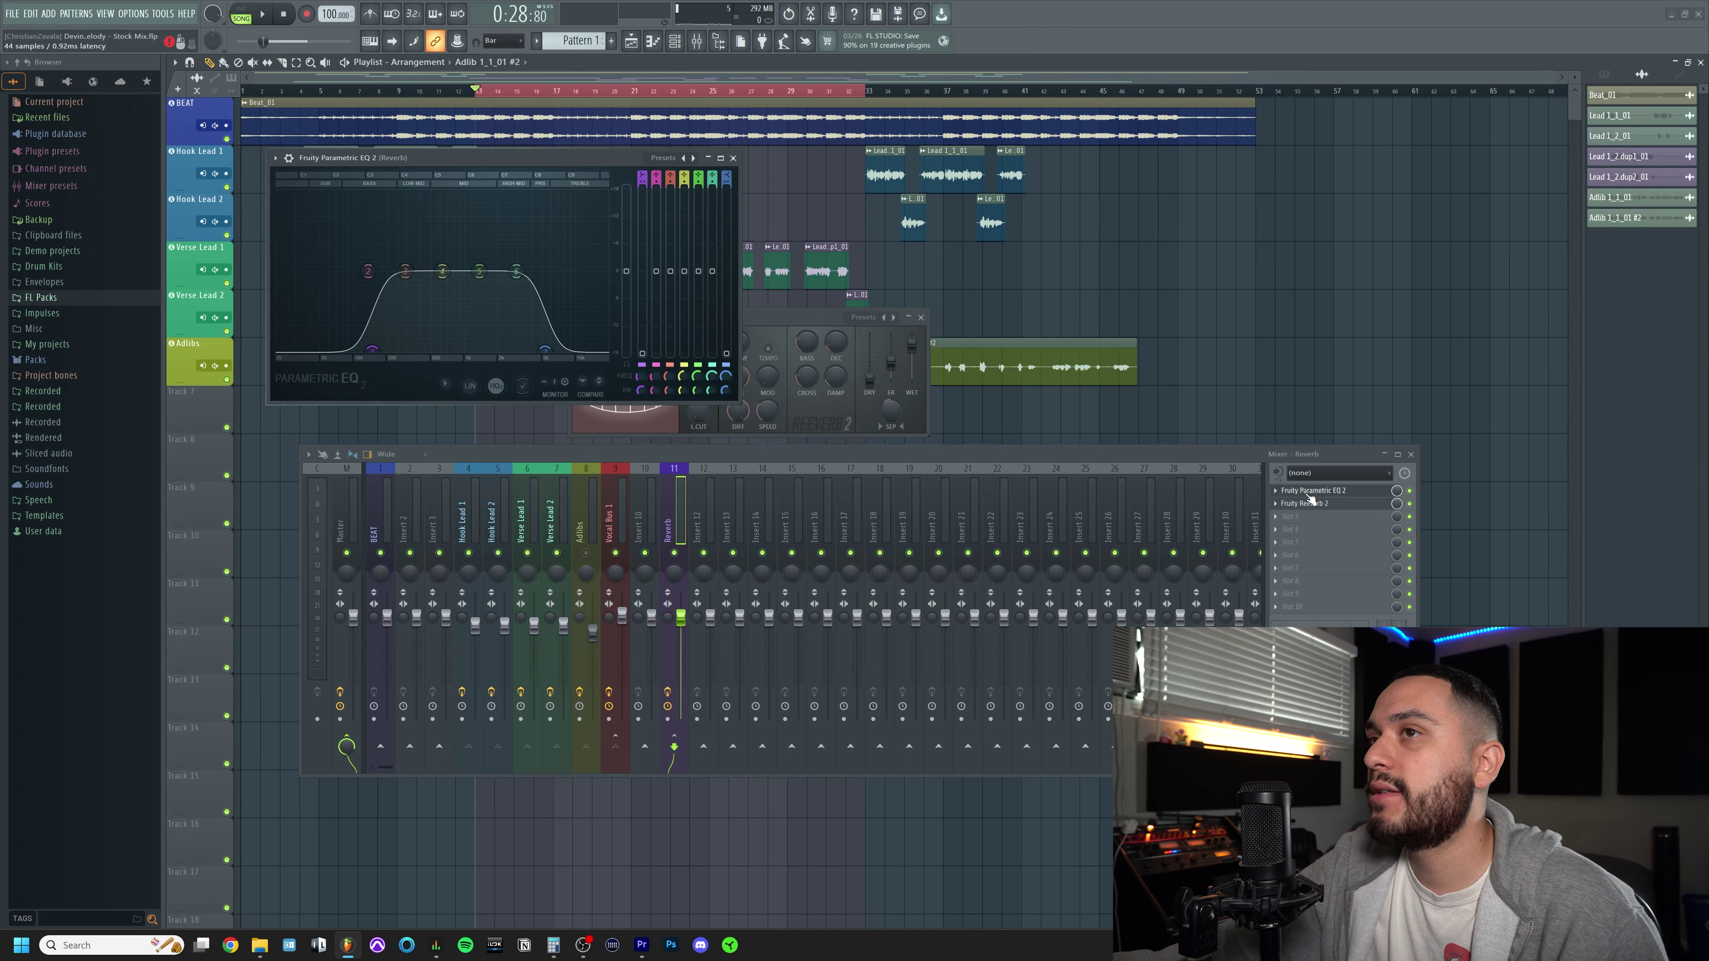
left_click_drag(454, 157, 511, 159)
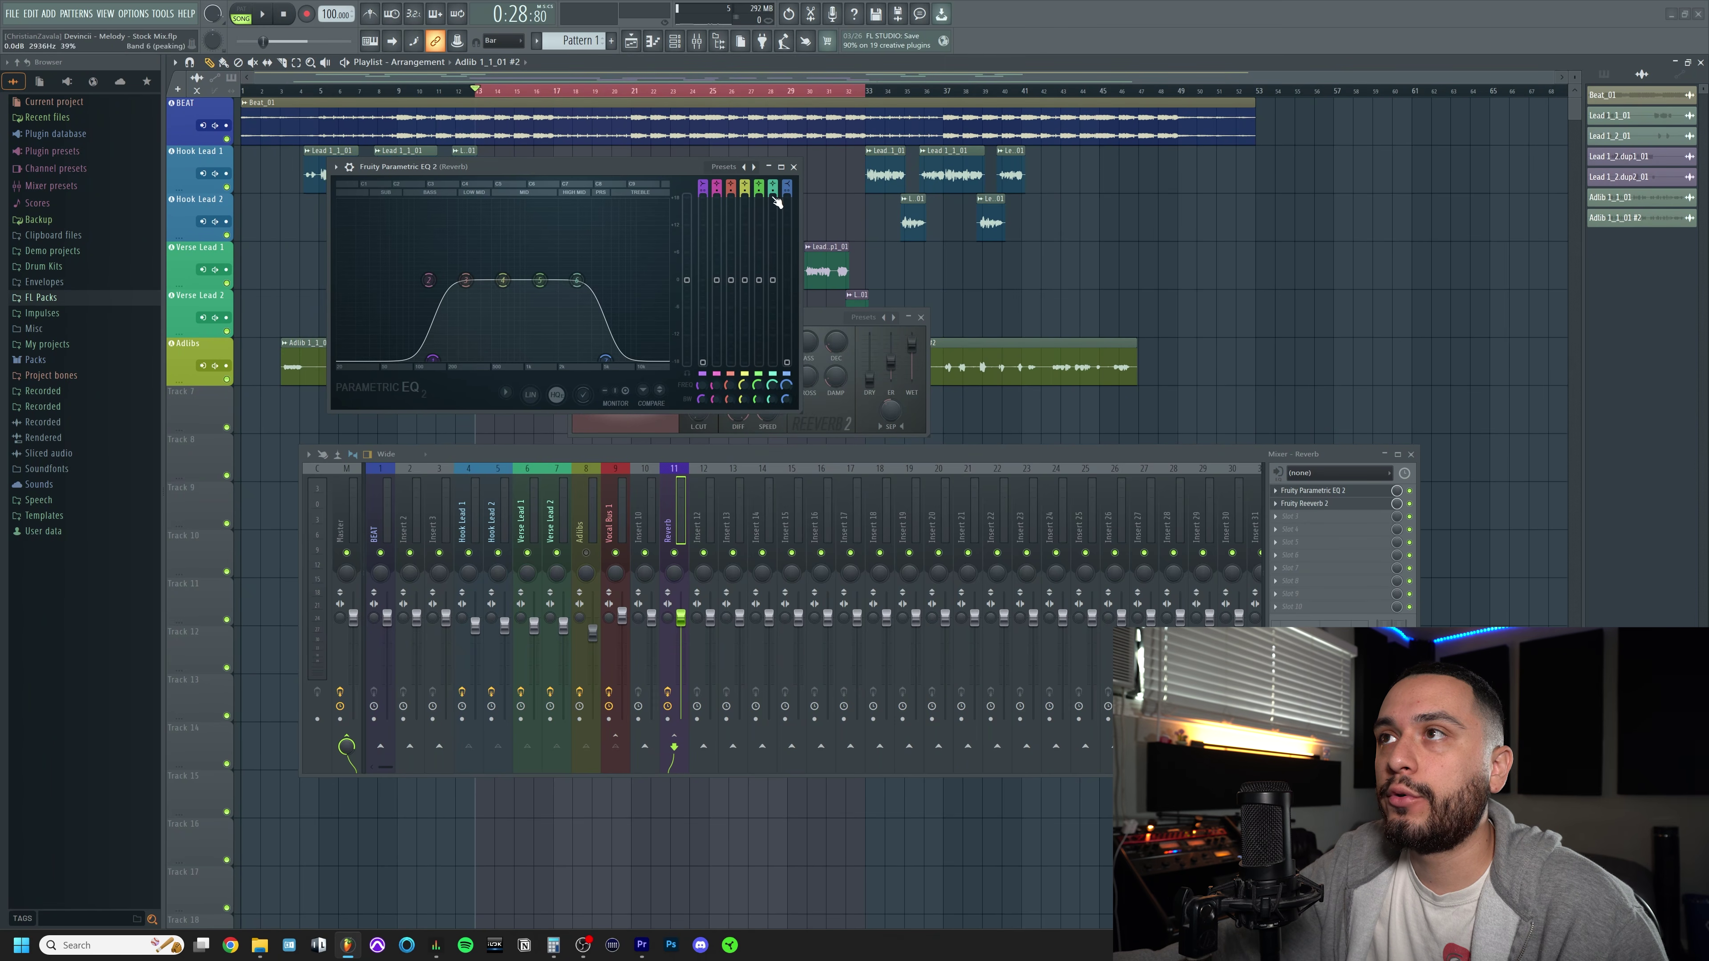
left_click(789, 158)
Add Fruity Reeverb 2 to effect slot 6 of Vocal Bus 1 and adjust its wet level
left_click(615, 512)
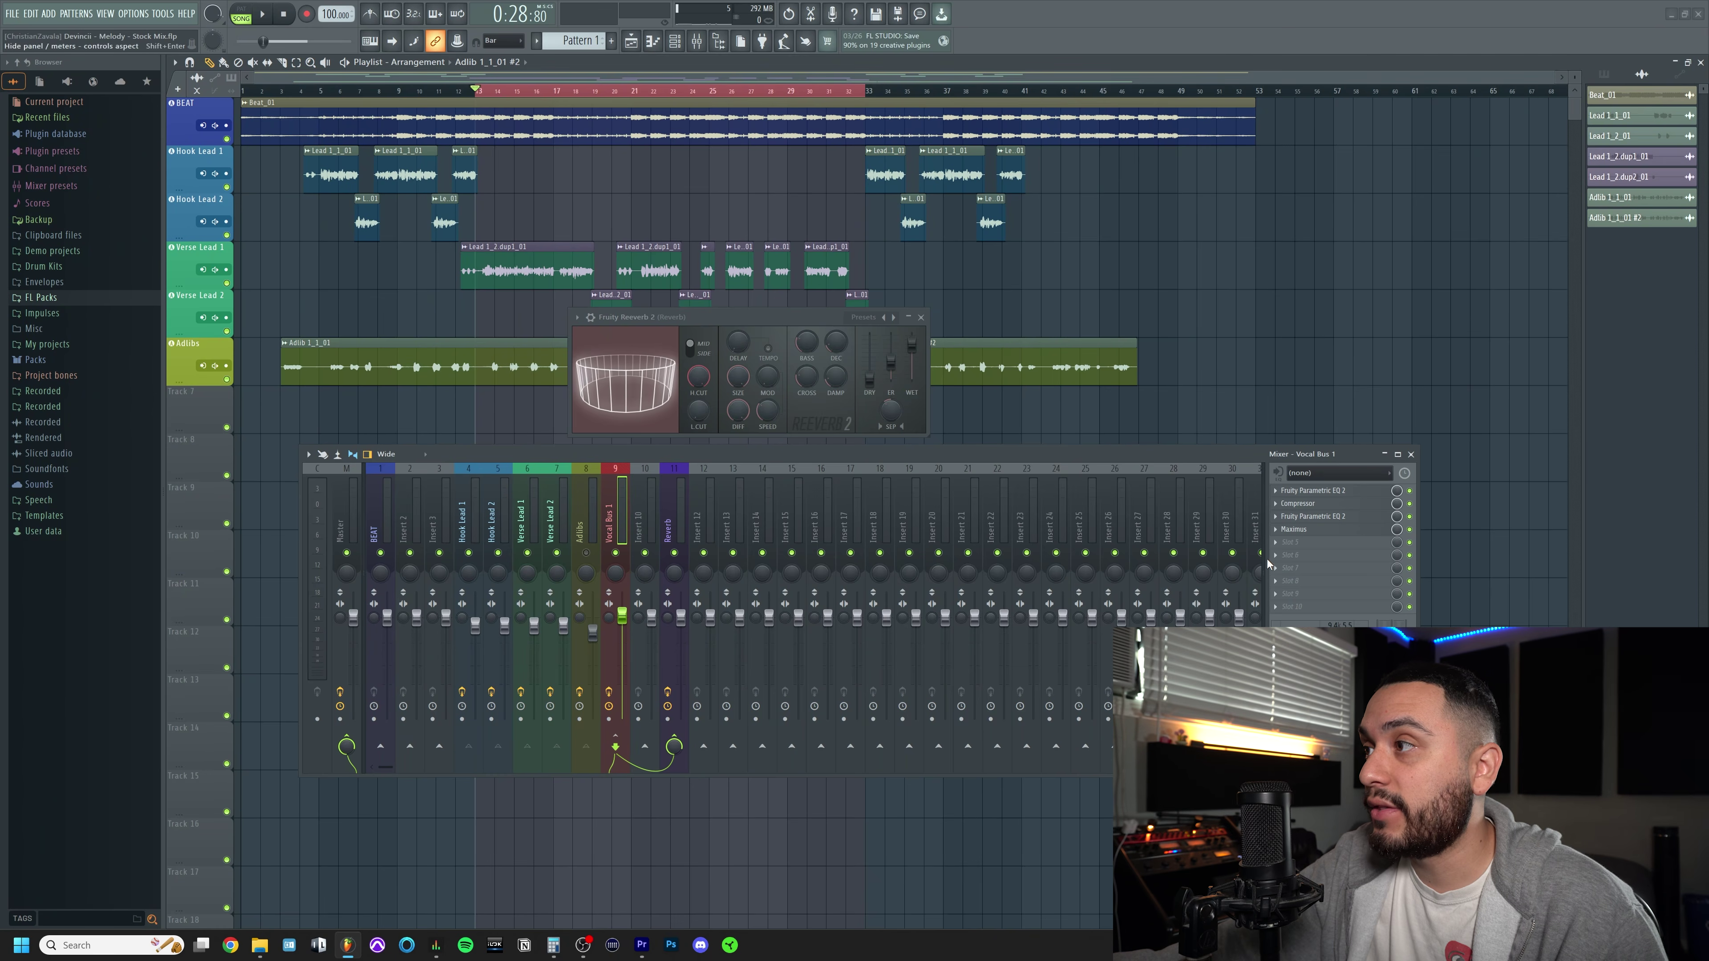
left_click(1291, 563)
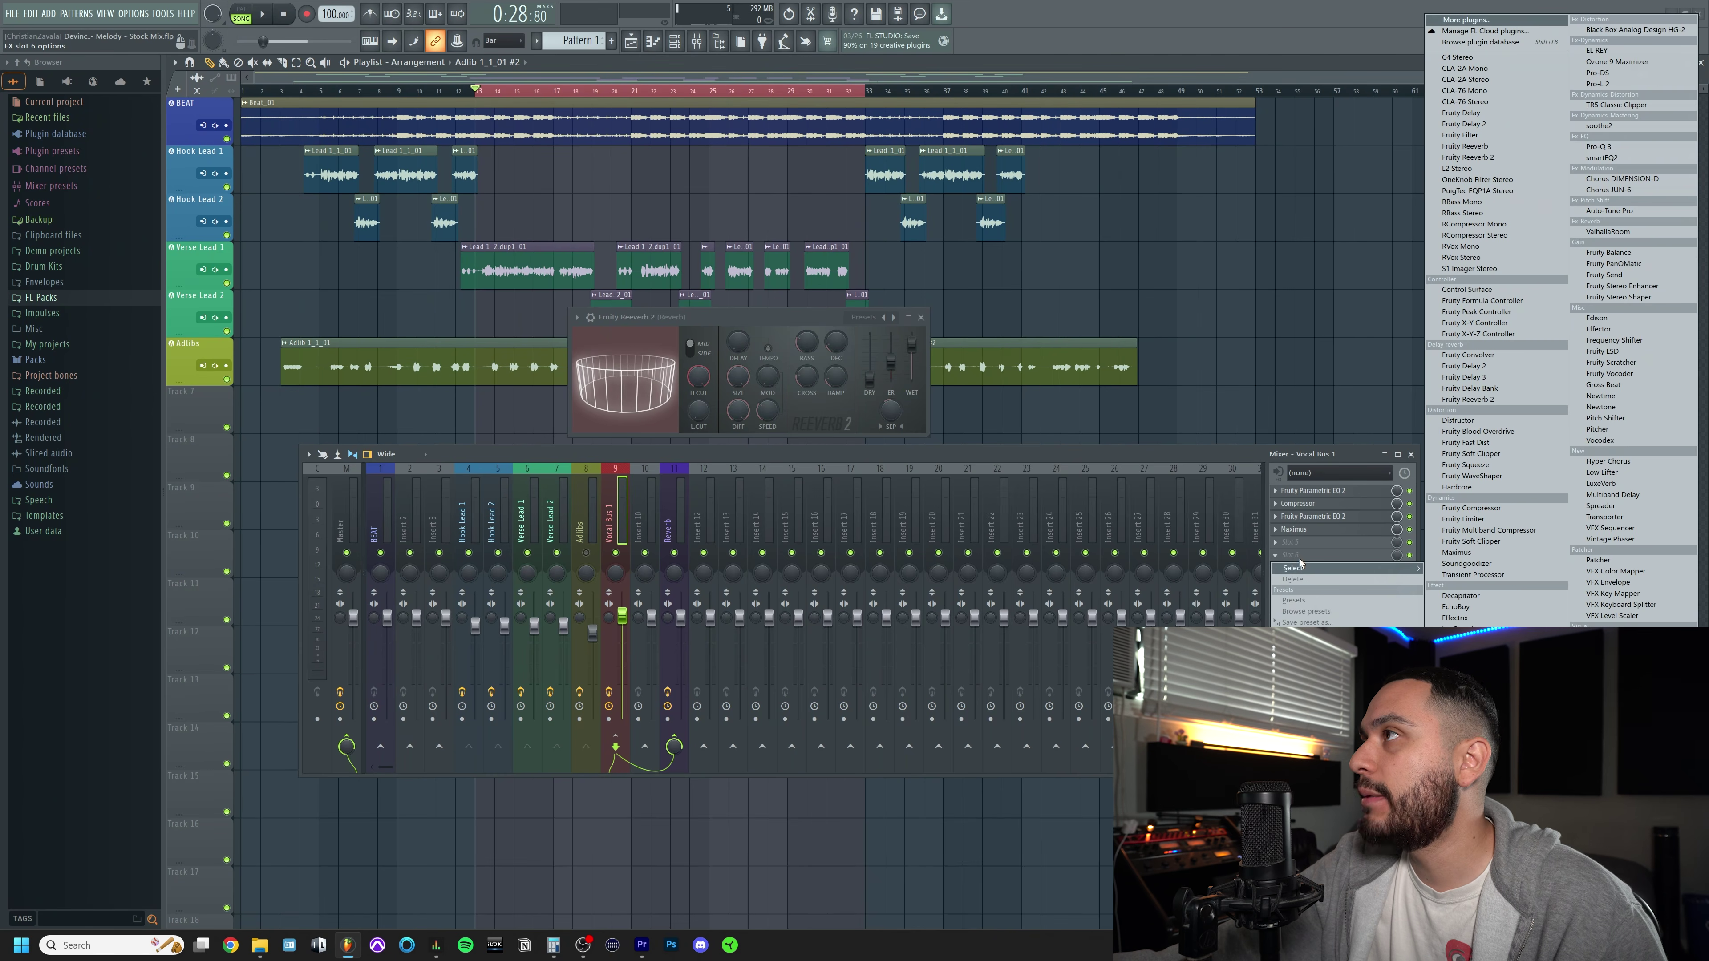
left_click(1468, 157)
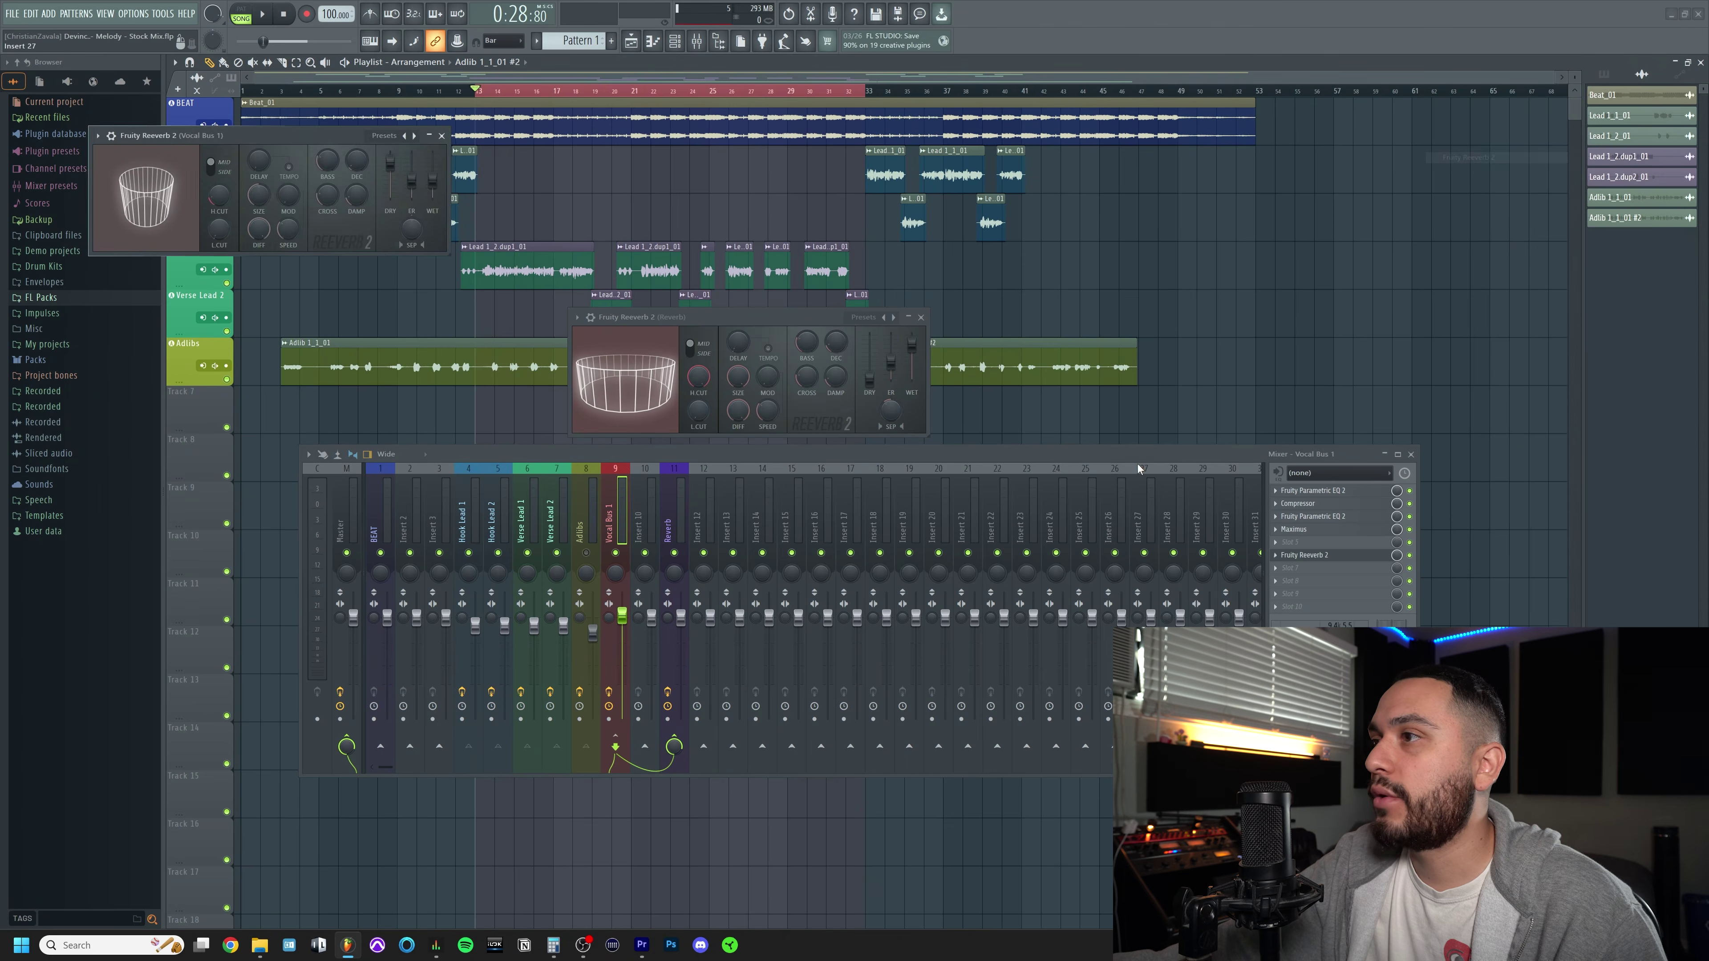
left_click_drag(321, 128, 414, 140)
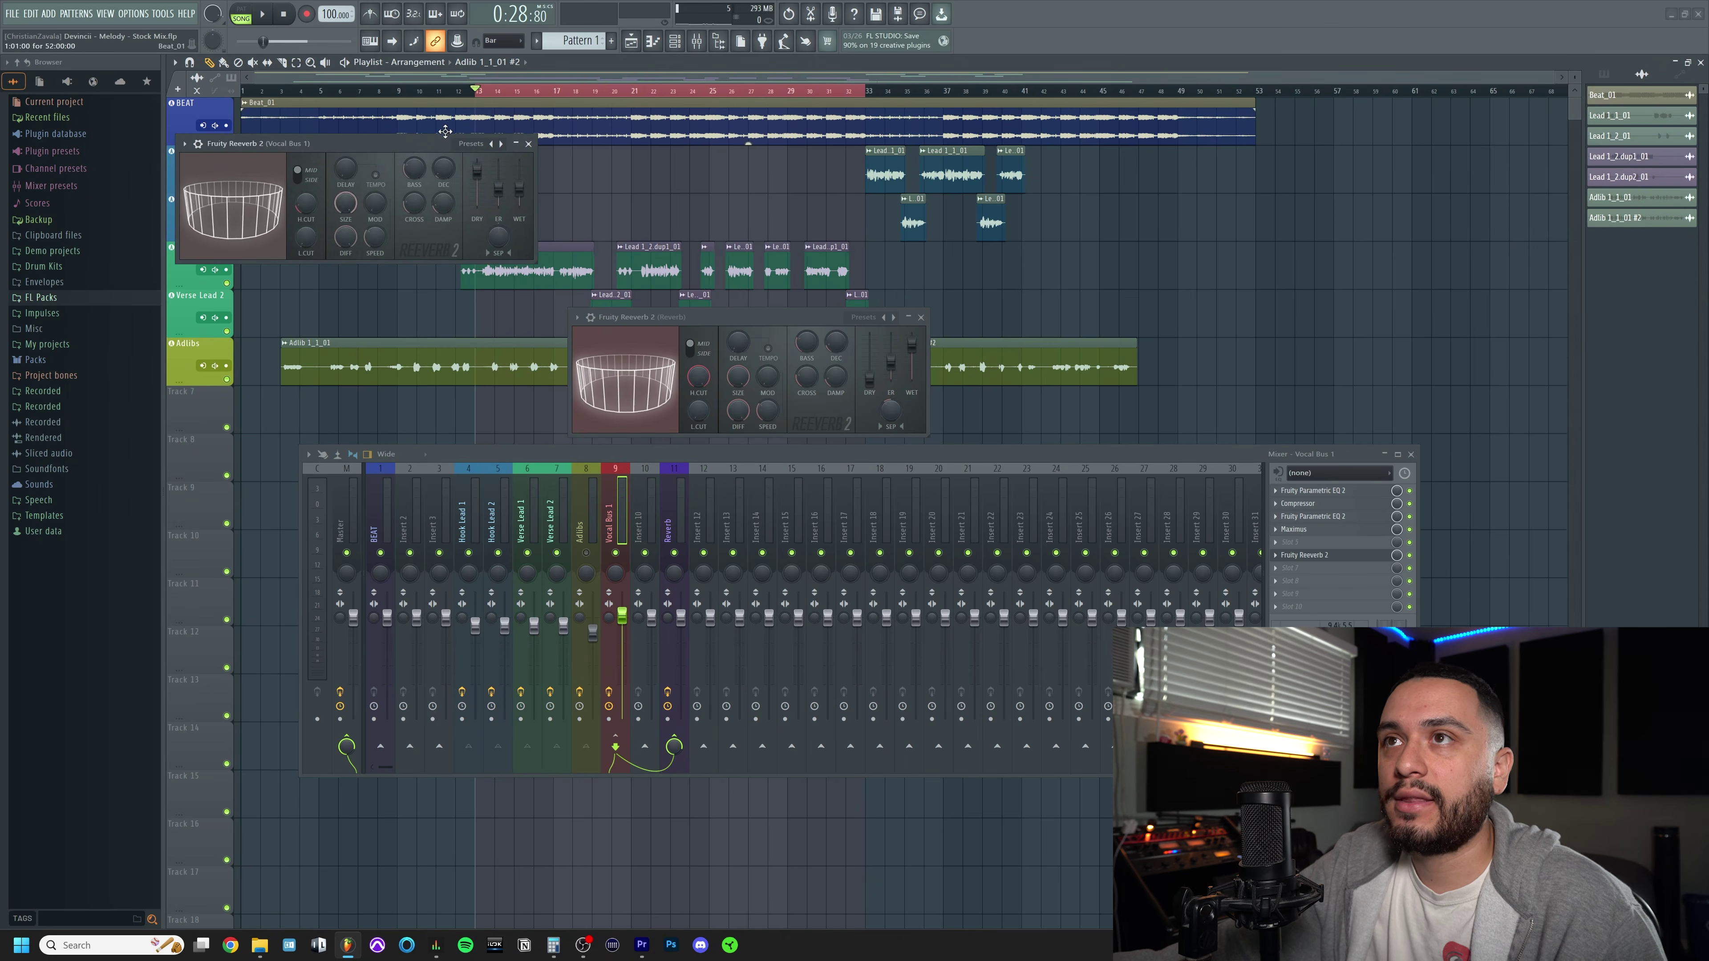
left_click_drag(519, 185, 520, 179)
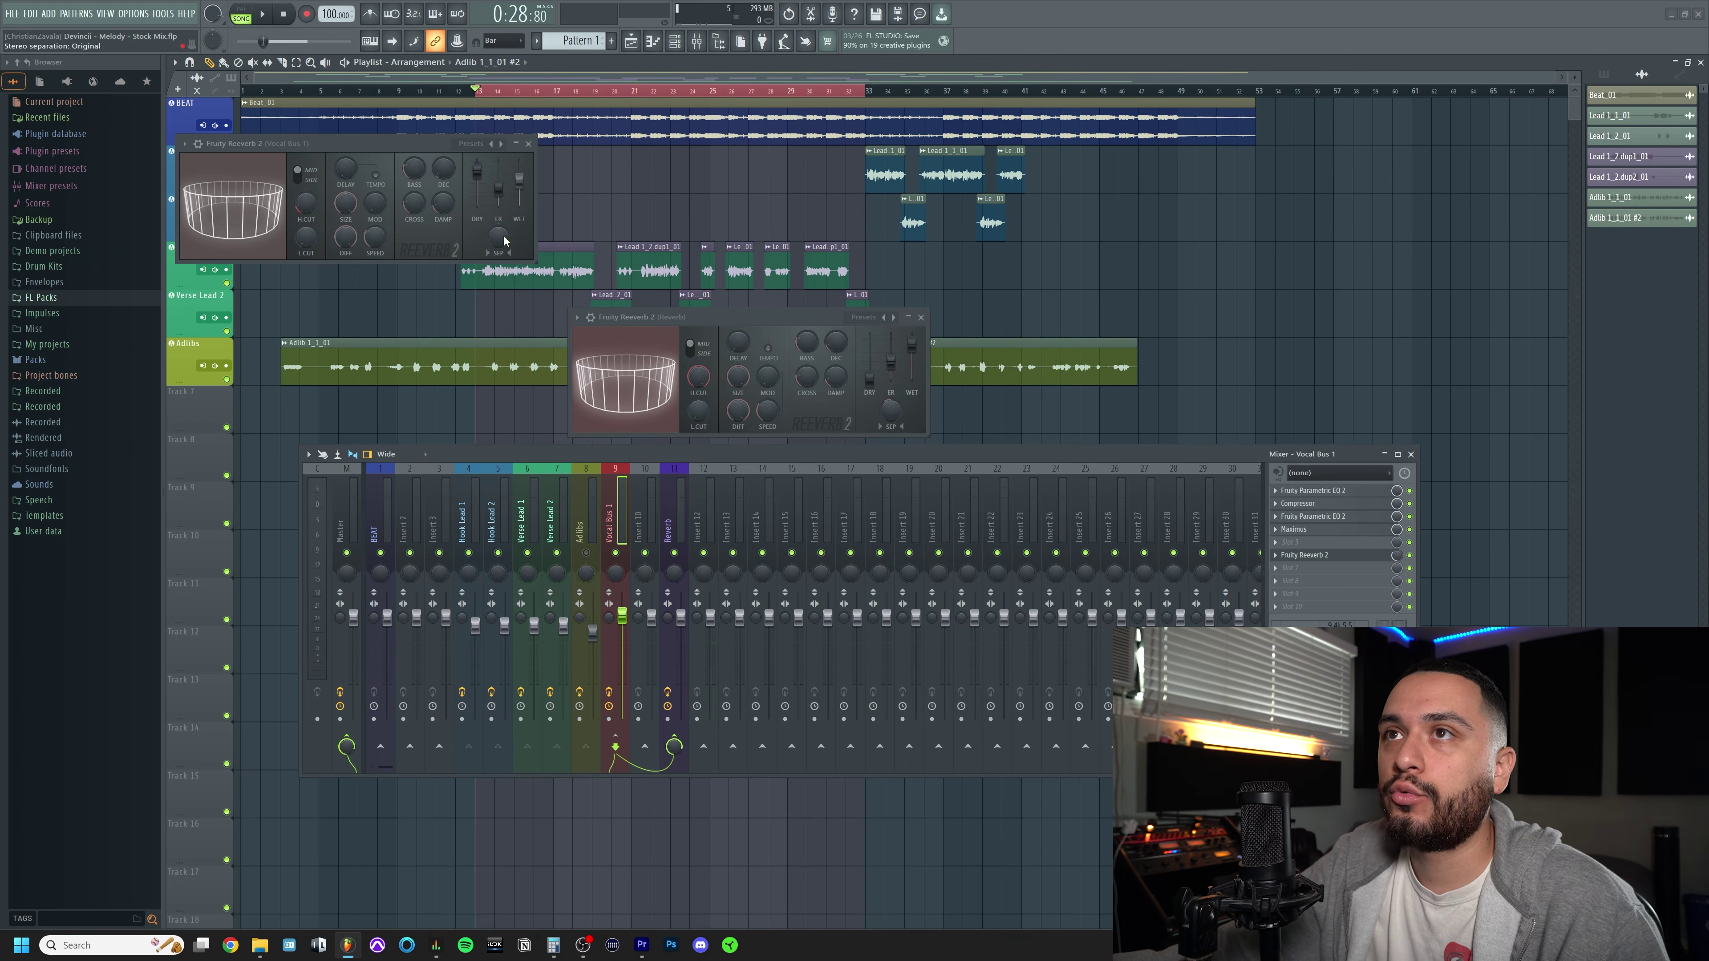
left_click_drag(351, 143, 431, 207)
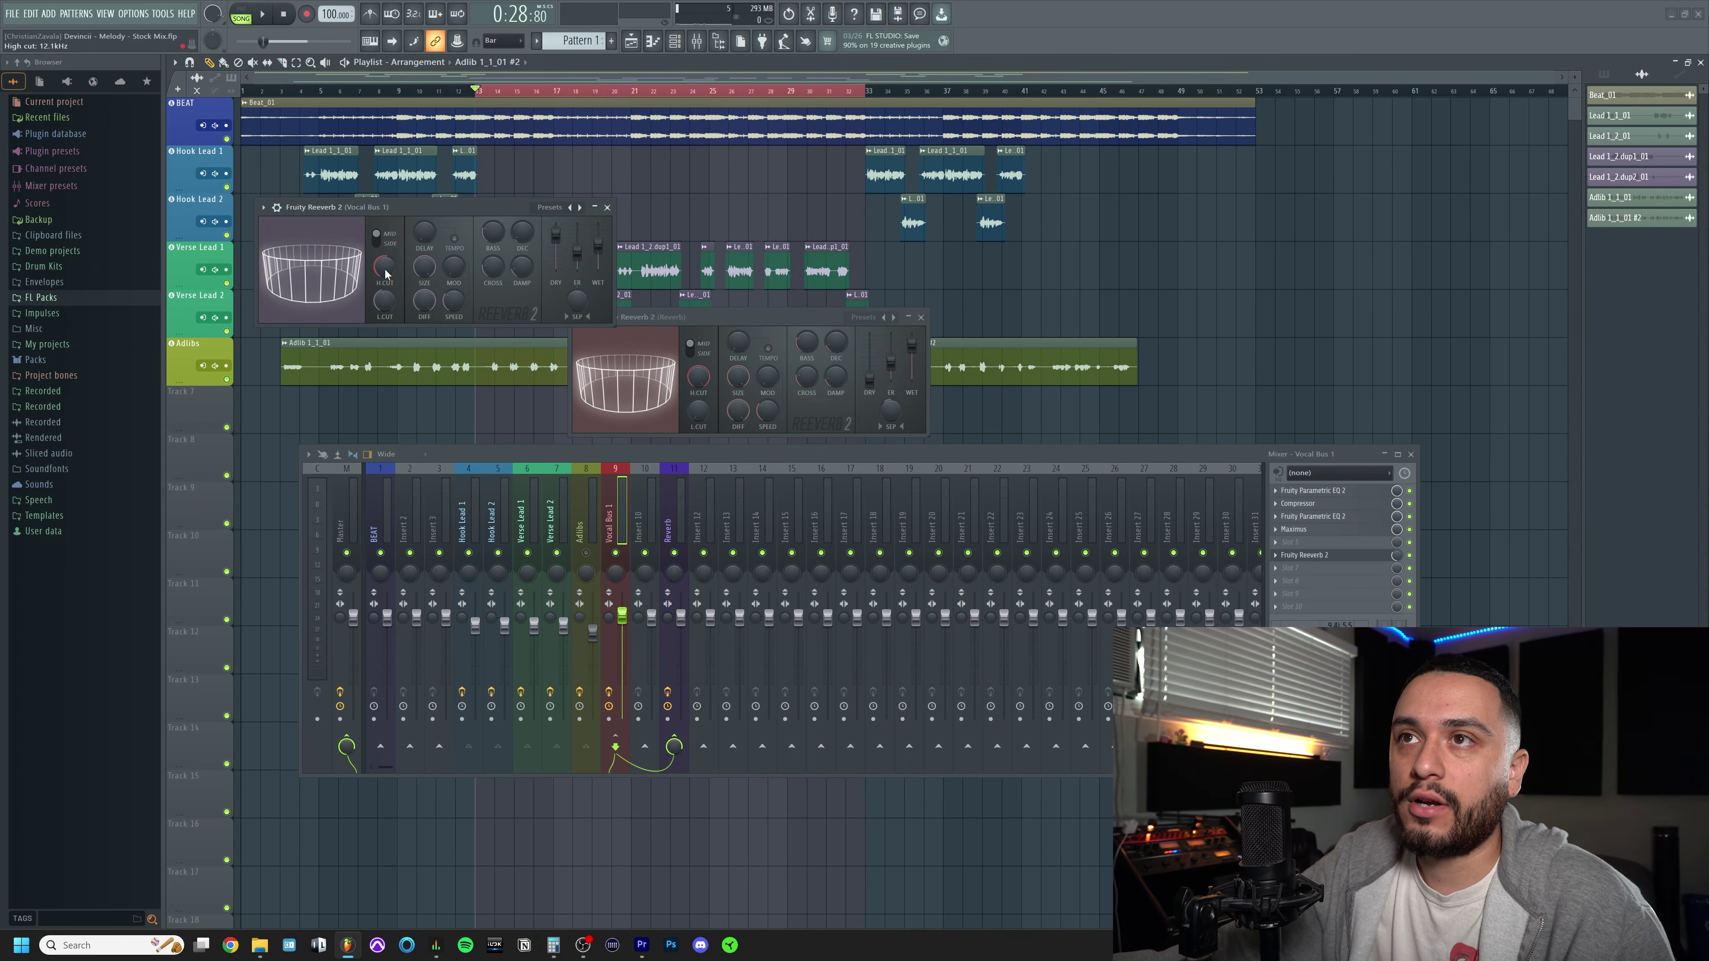
Close the Fruity Reeverb 2 on Vocal Bus 1 and delete it from effect slot 6
left_click(607, 207)
left_click(662, 508)
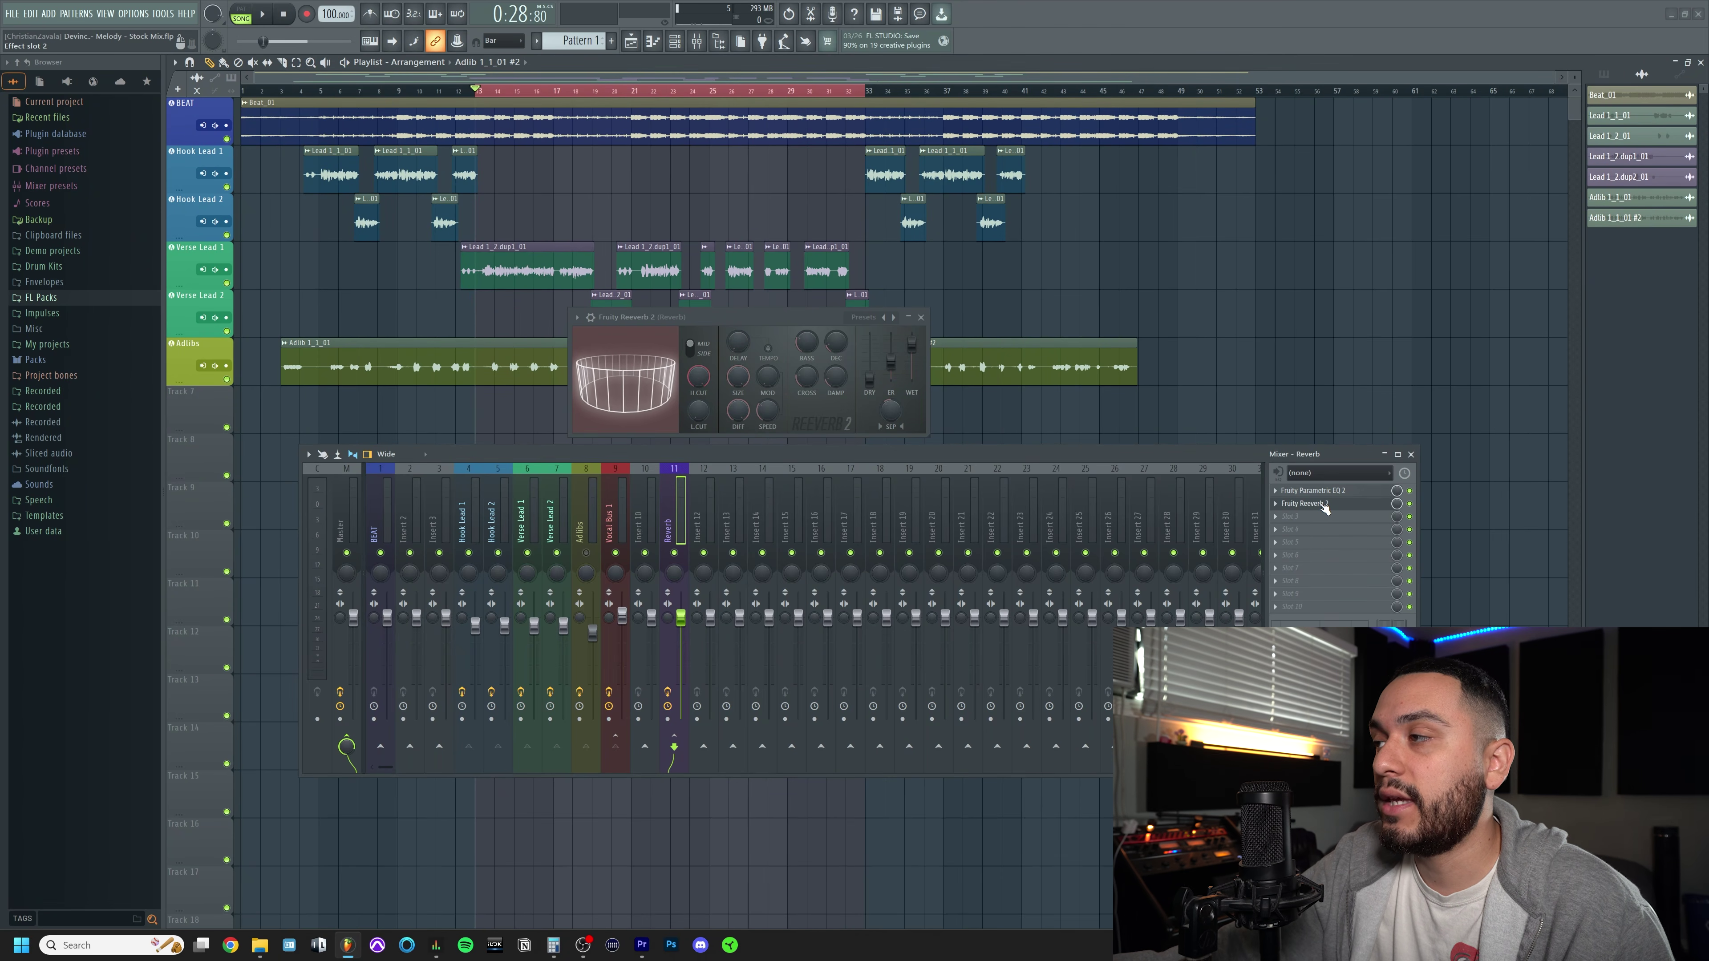
left_click(610, 522)
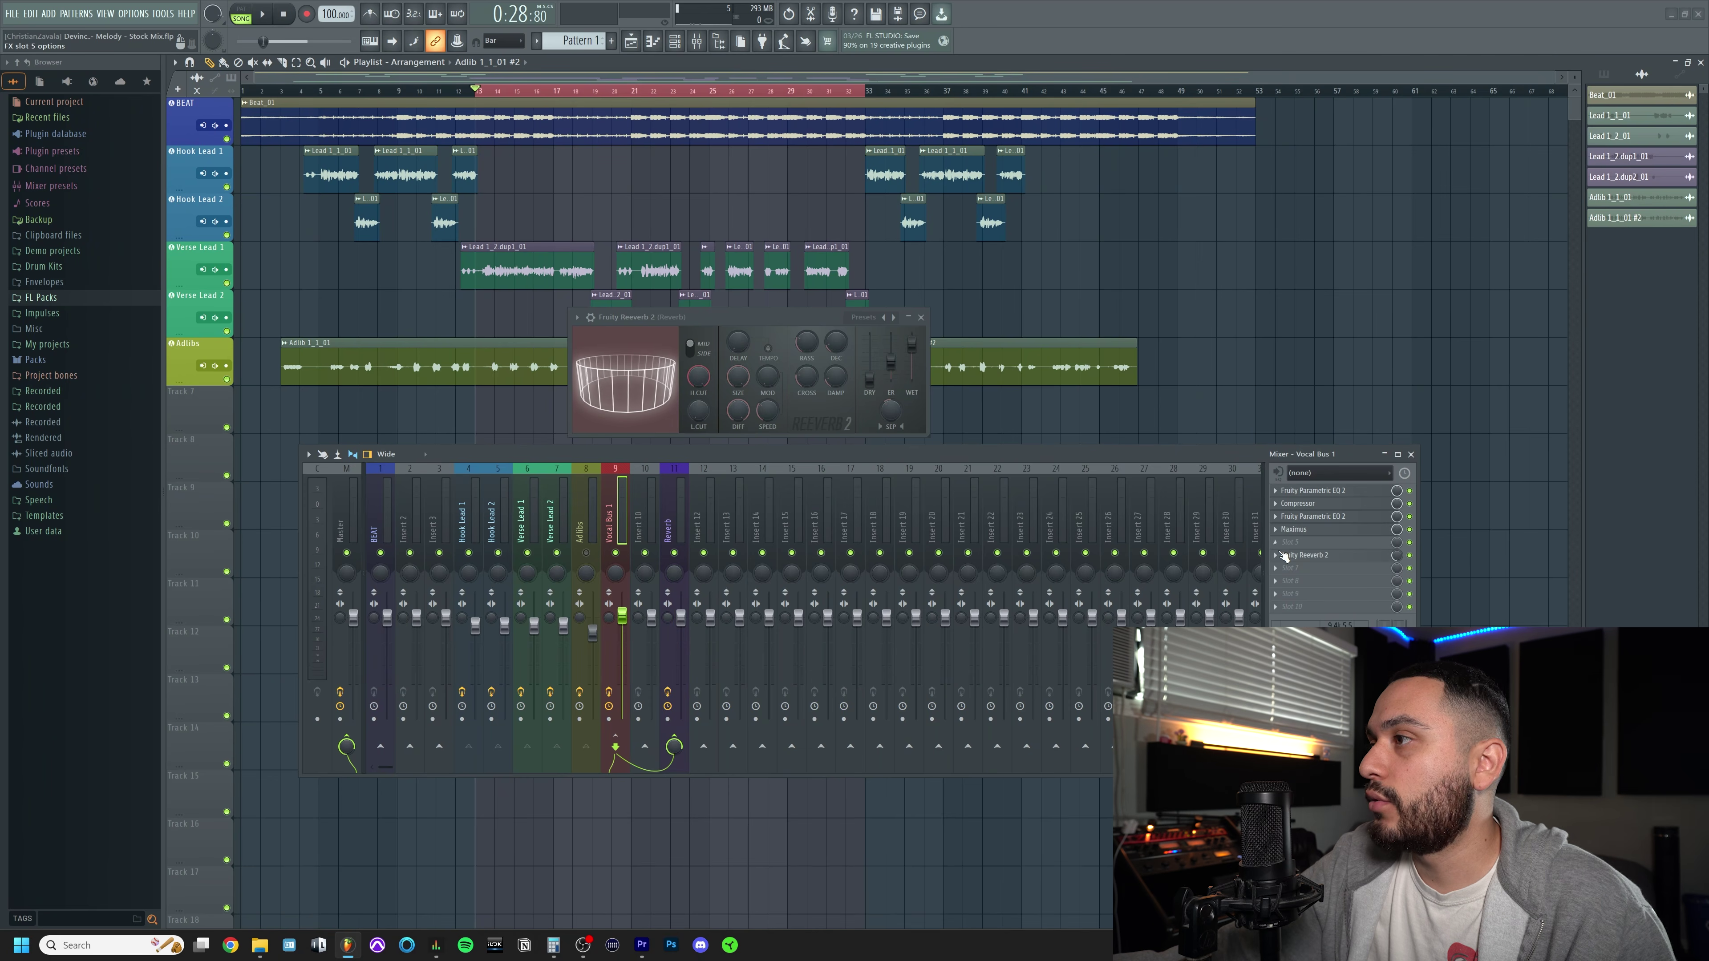
left_click(1279, 558)
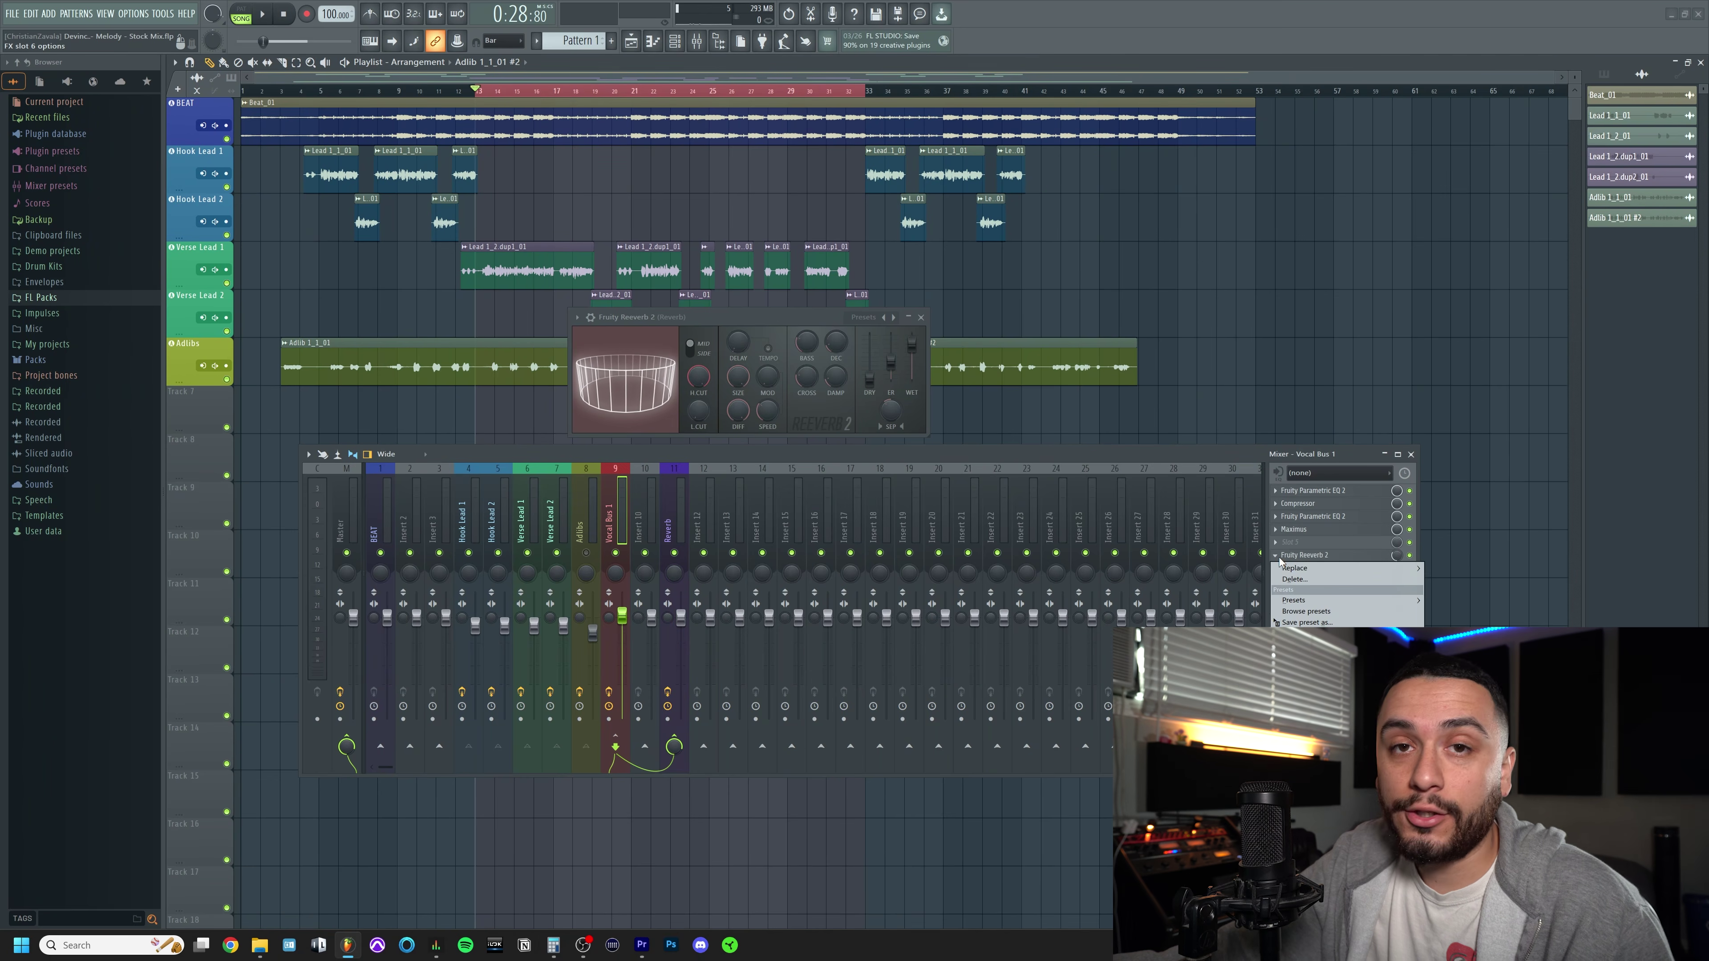
left_click(1295, 579)
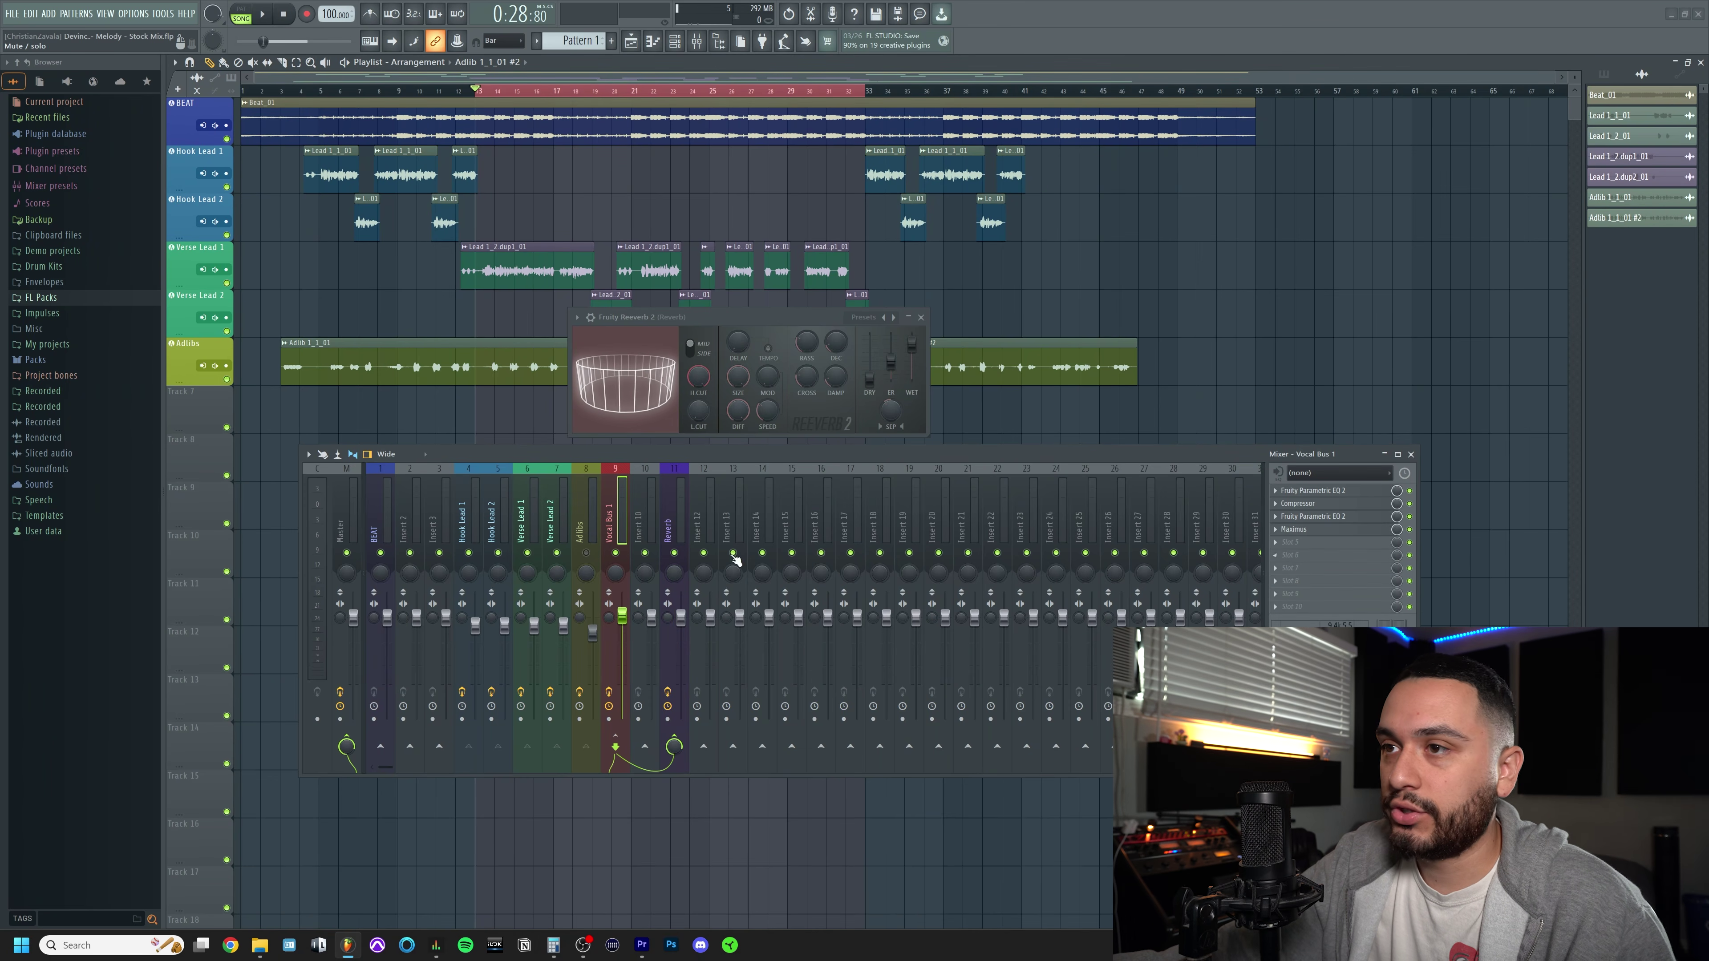
Lower Vocal Bus 1's send to the Reverb track to about -17.4 dB, fine-tuning it during loop playback
left_click(671, 514)
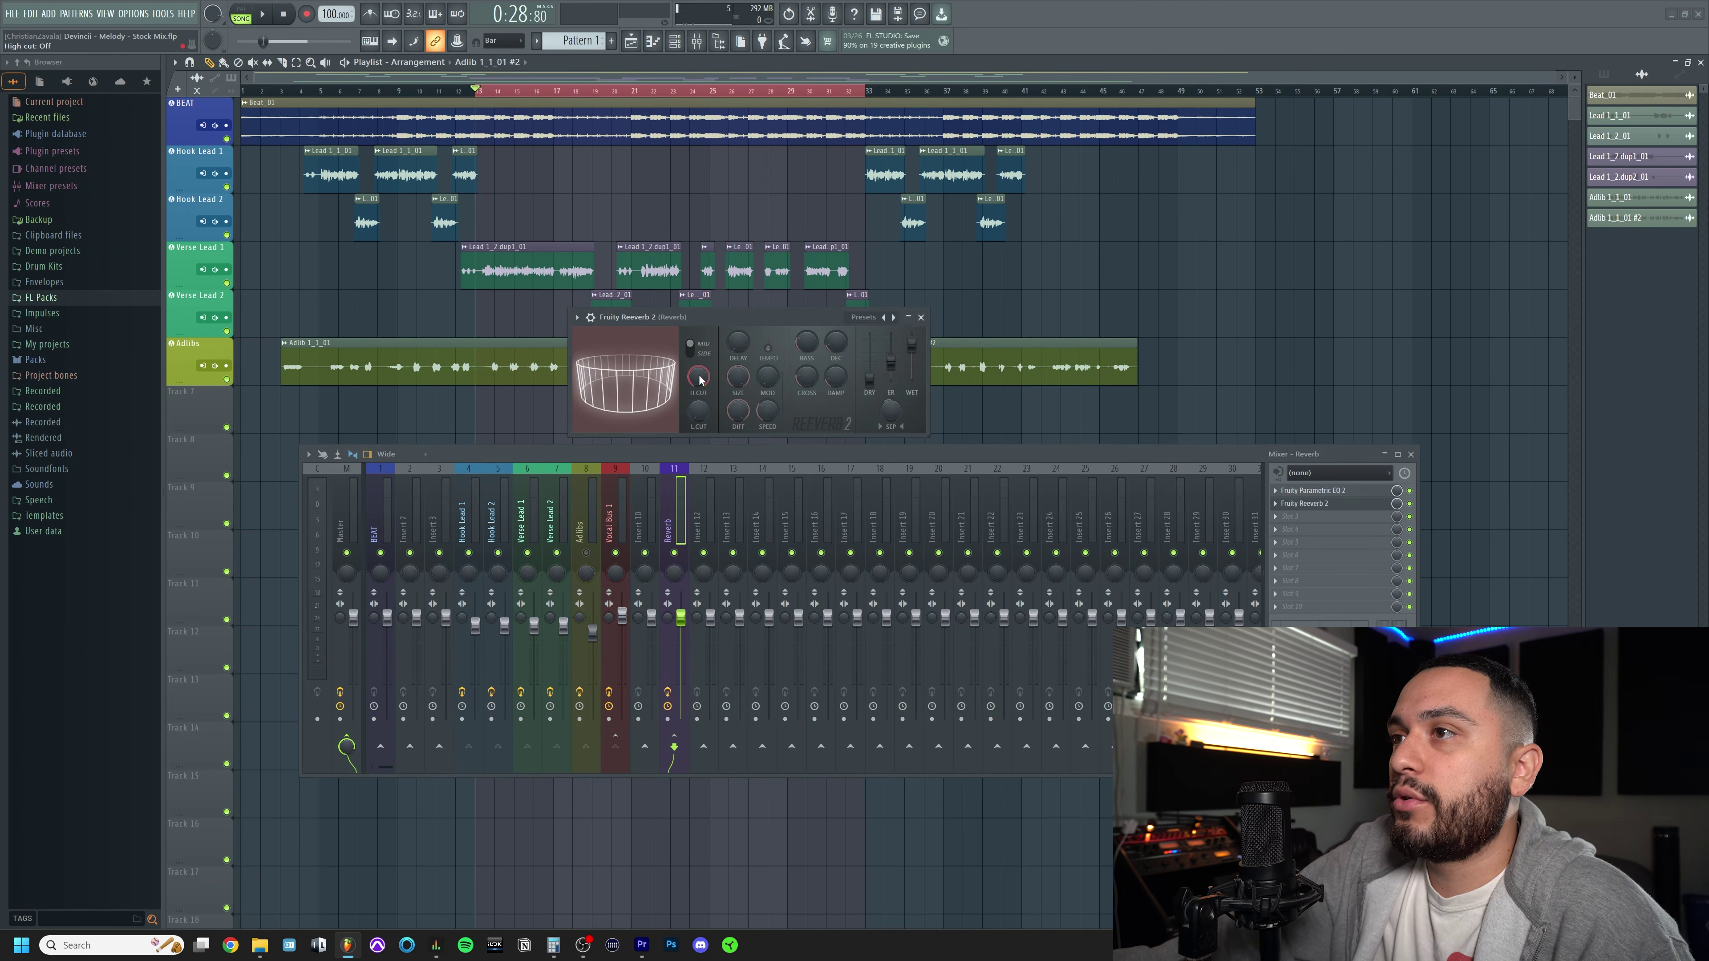
left_click(612, 519)
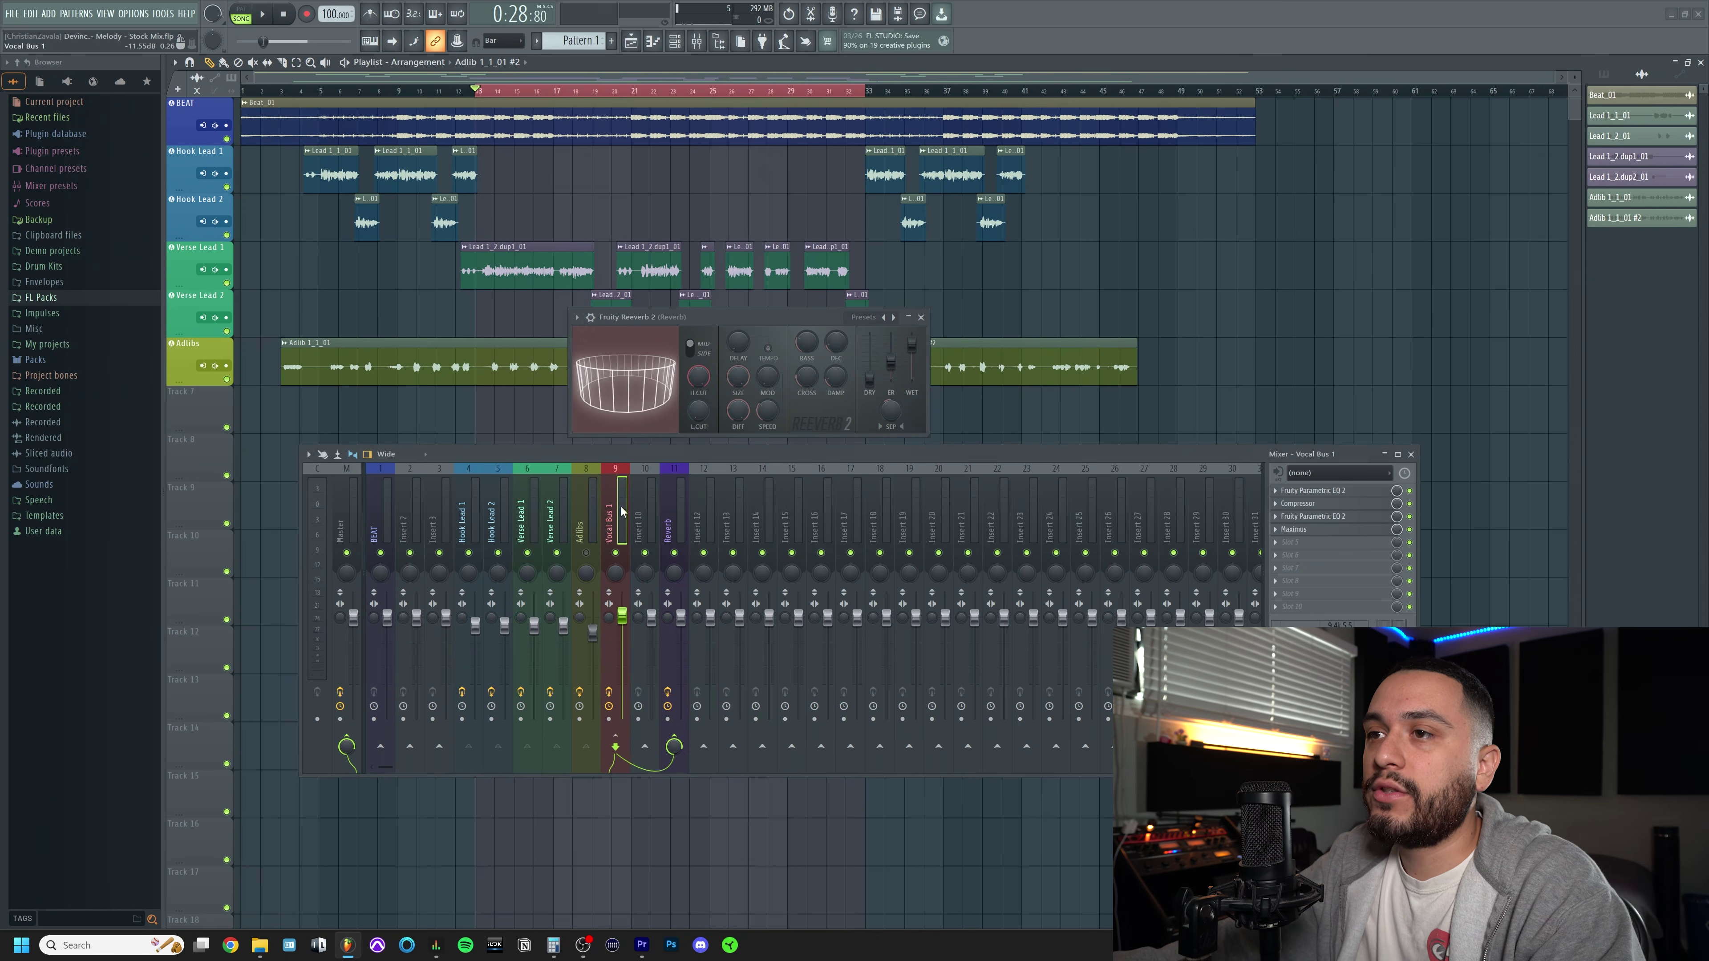
left_click_drag(673, 746, 673, 781)
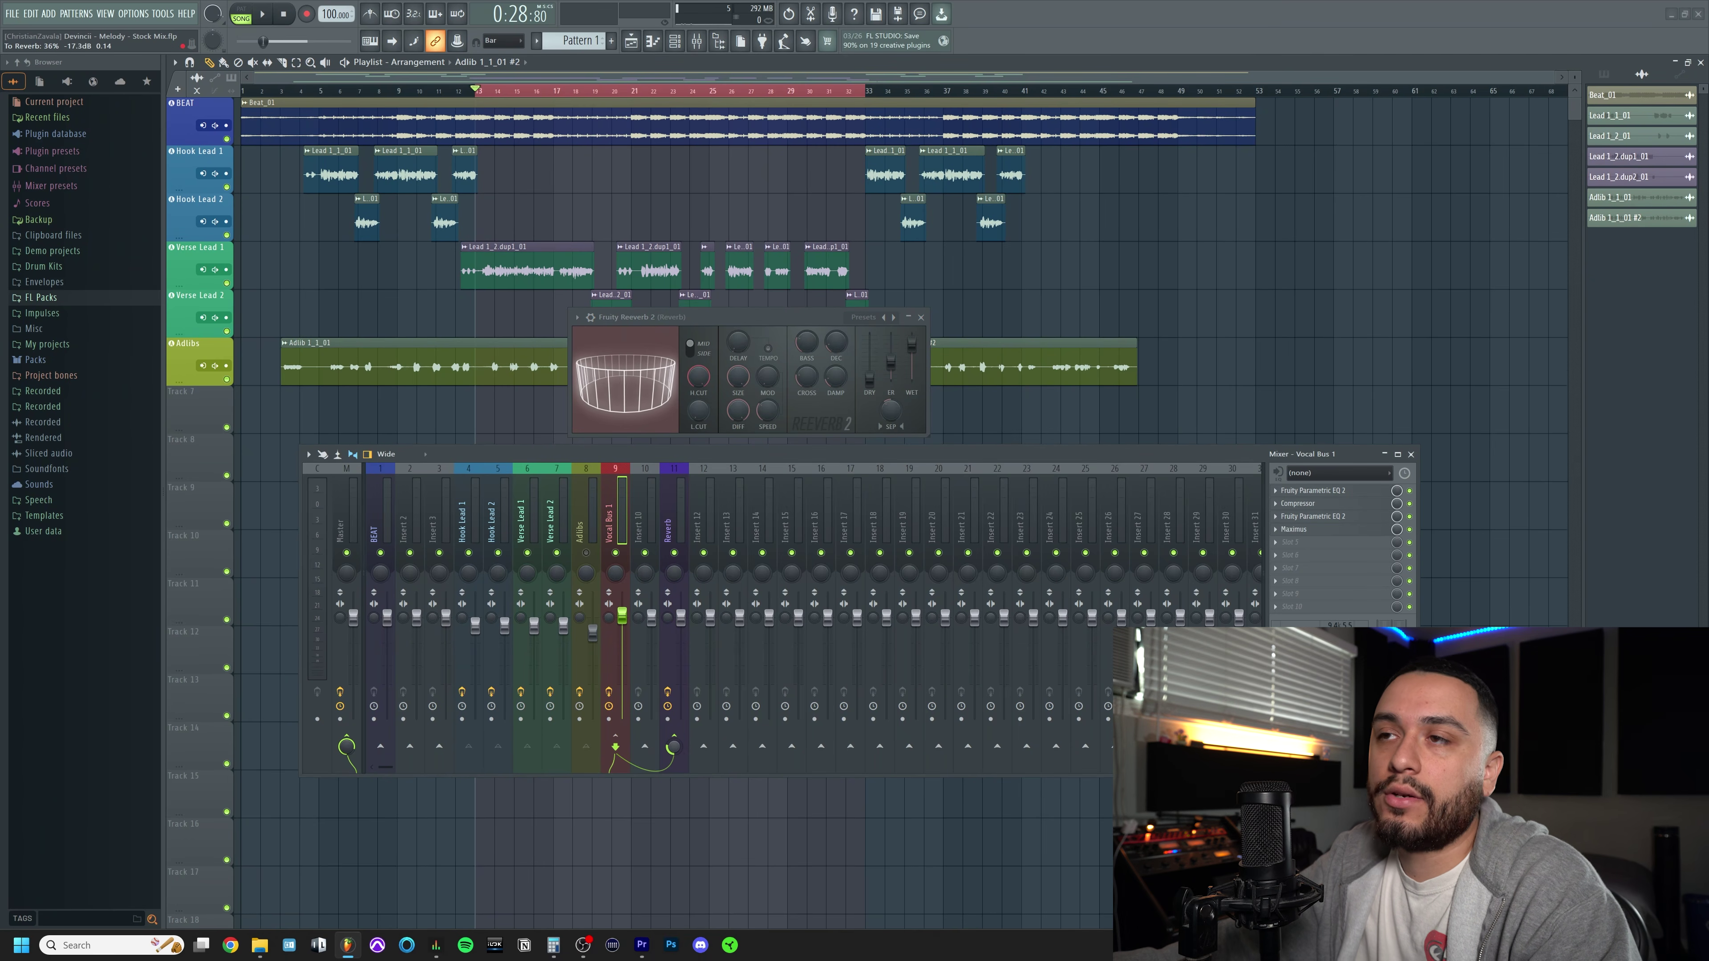
key("space")
left_click_drag(673, 746, 674, 754)
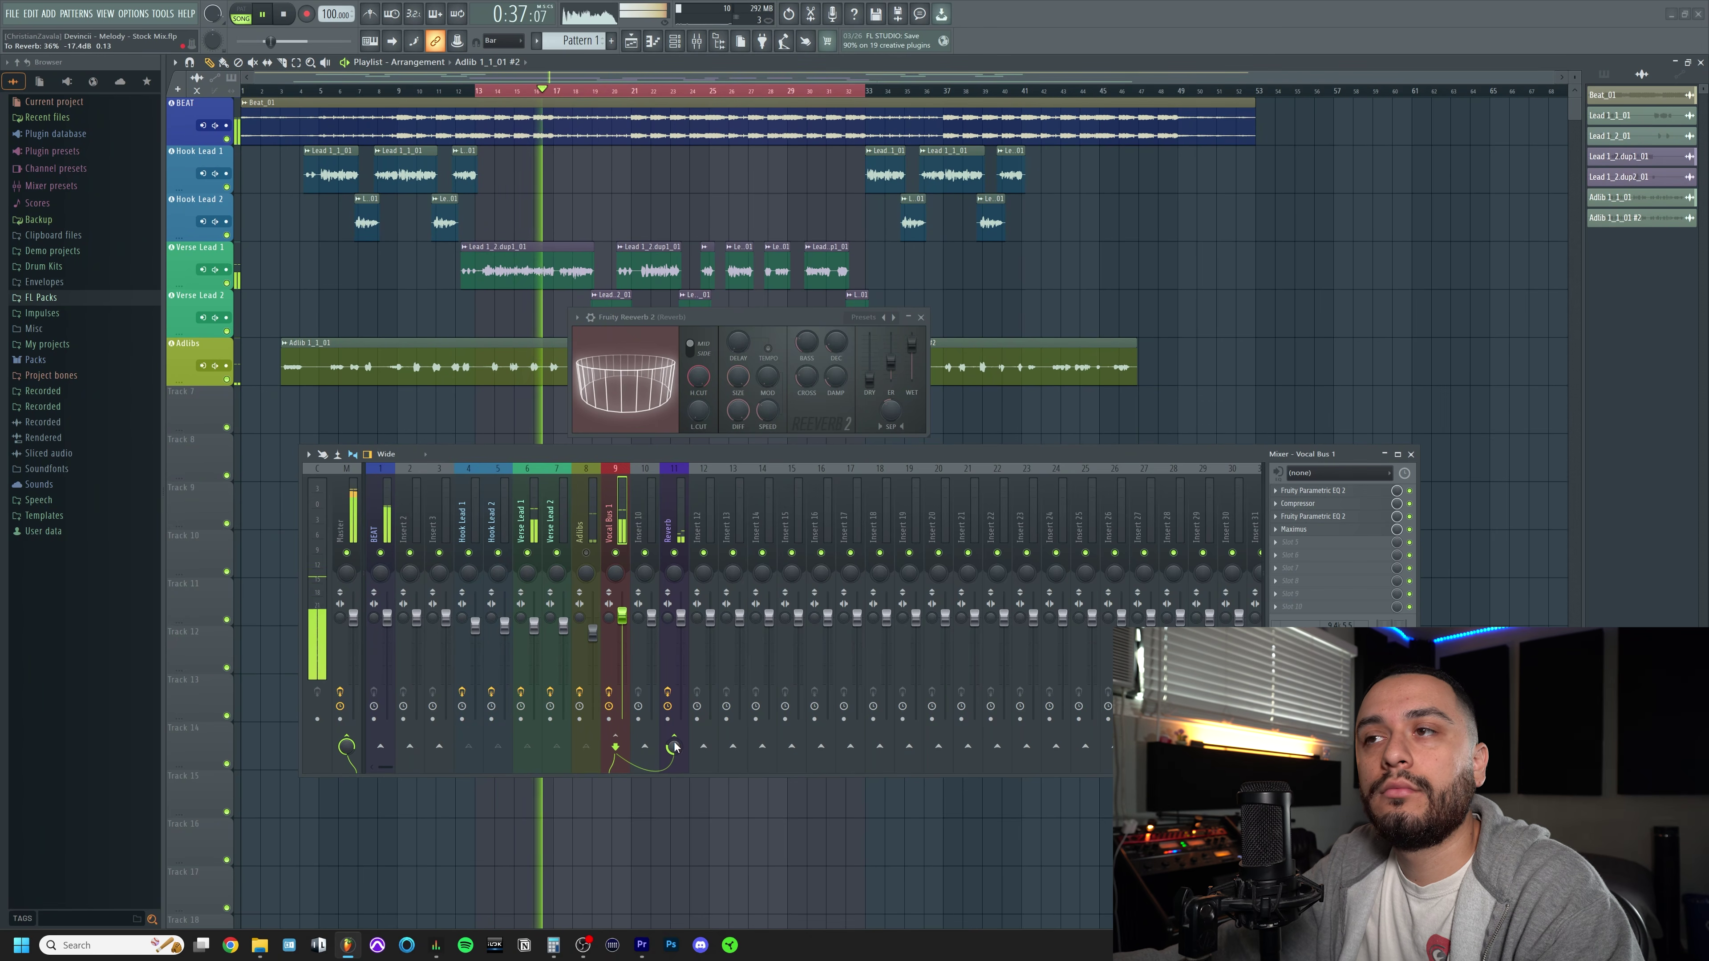
key("space")
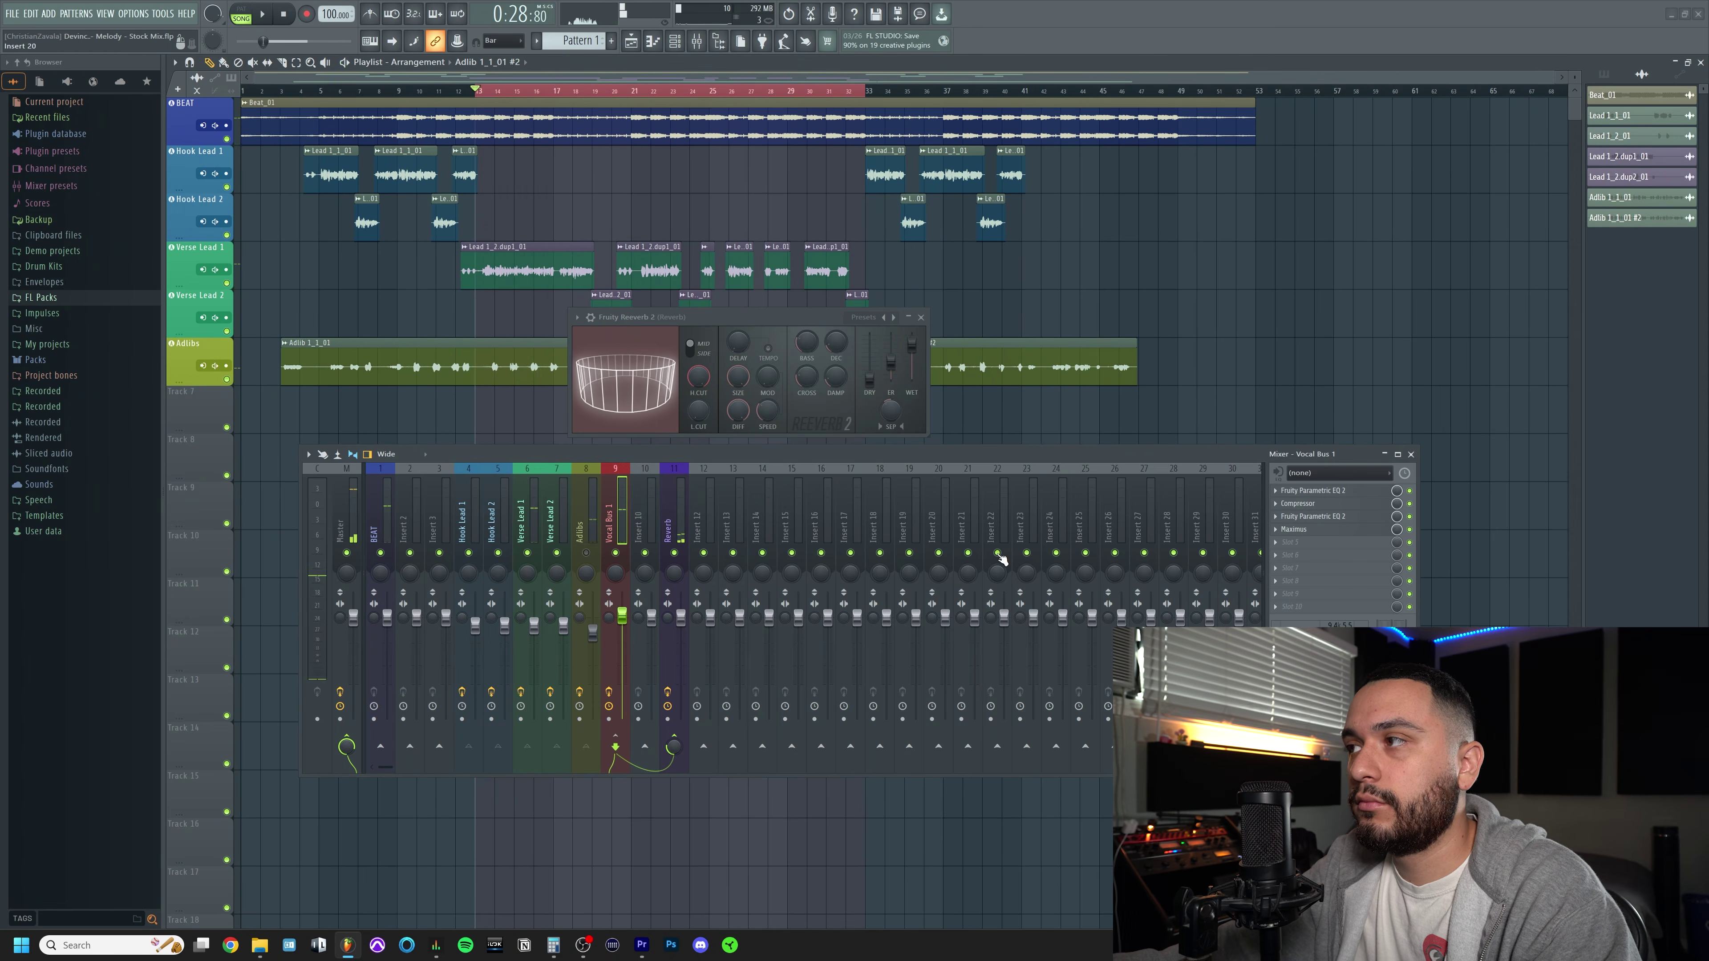
Add Fruity Parametric EQ 2 to effect slot 3 of the Reverb track and shape band 1 into a steep low cut
left_click(674, 509)
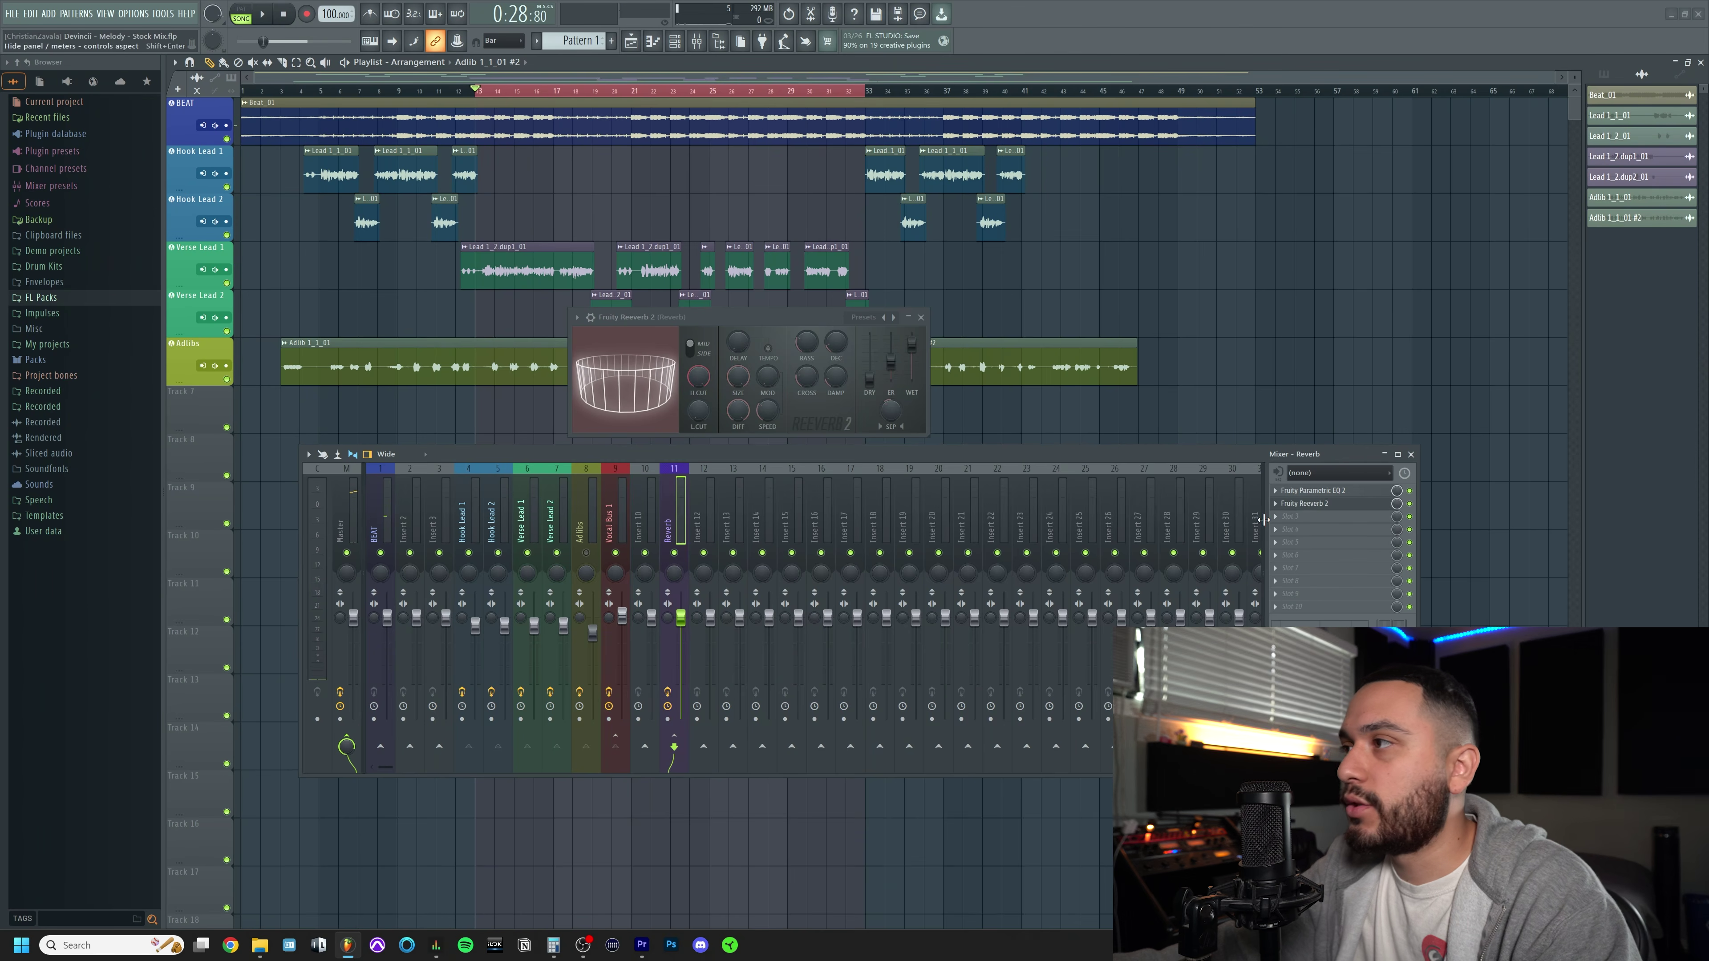
left_click(1294, 517)
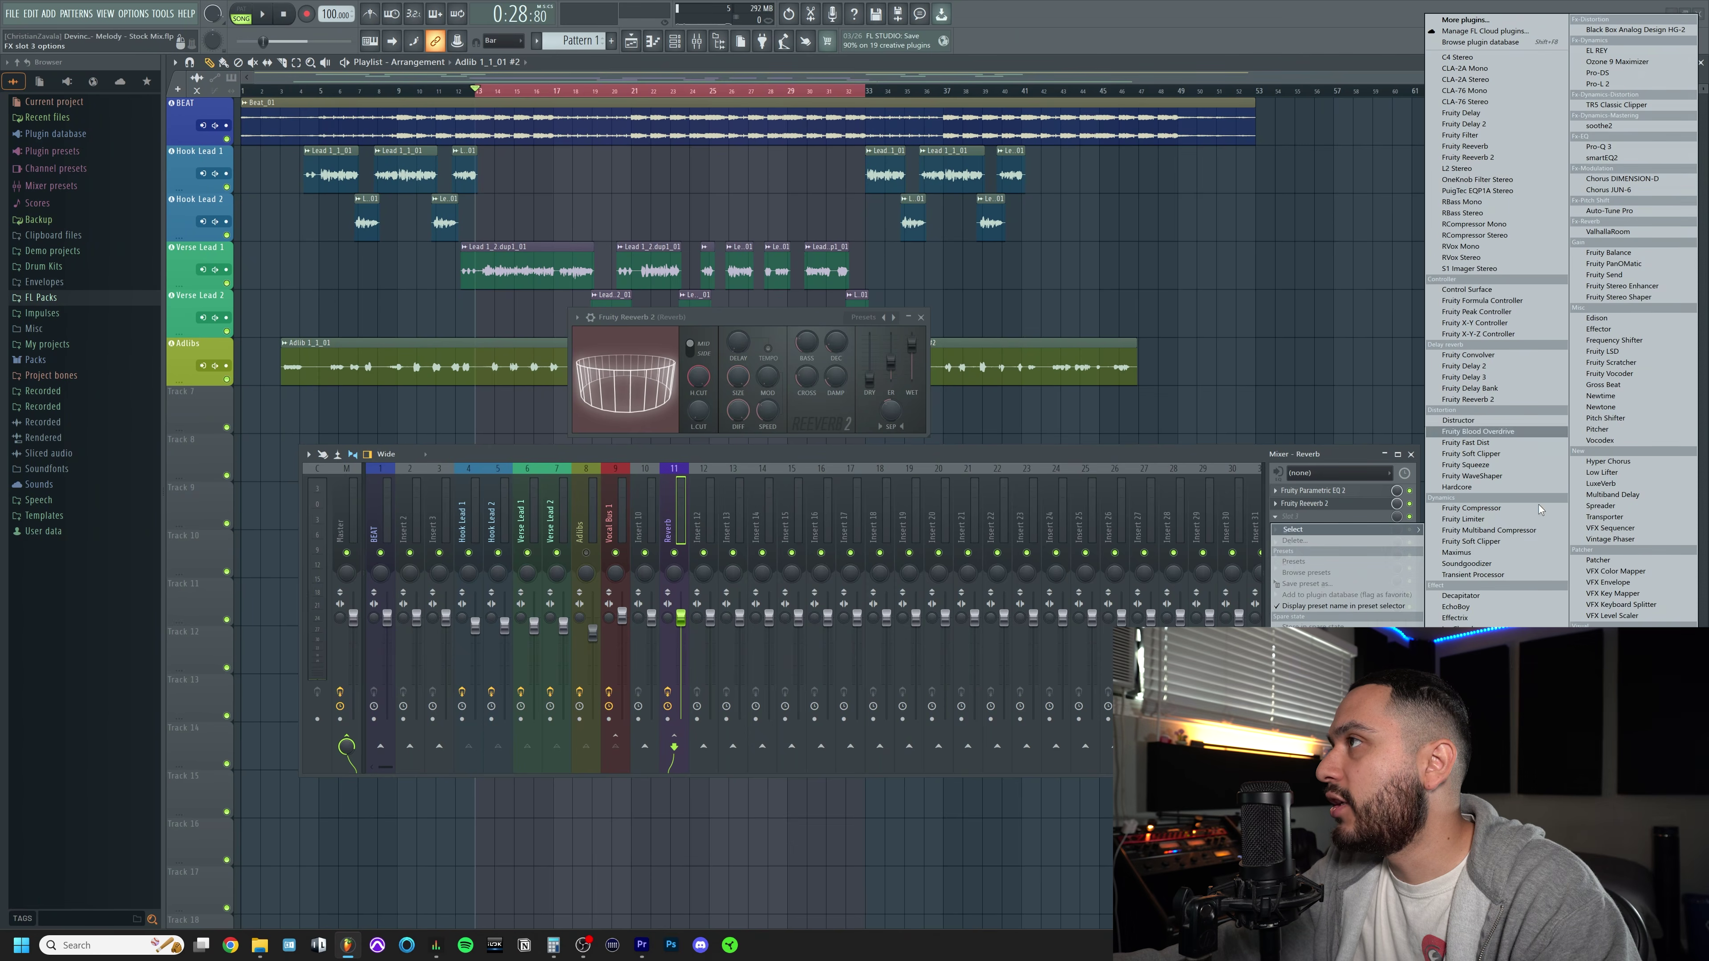
left_click(1491, 744)
left_click_drag(298, 48, 985, 327)
left_click_drag(754, 440, 756, 518)
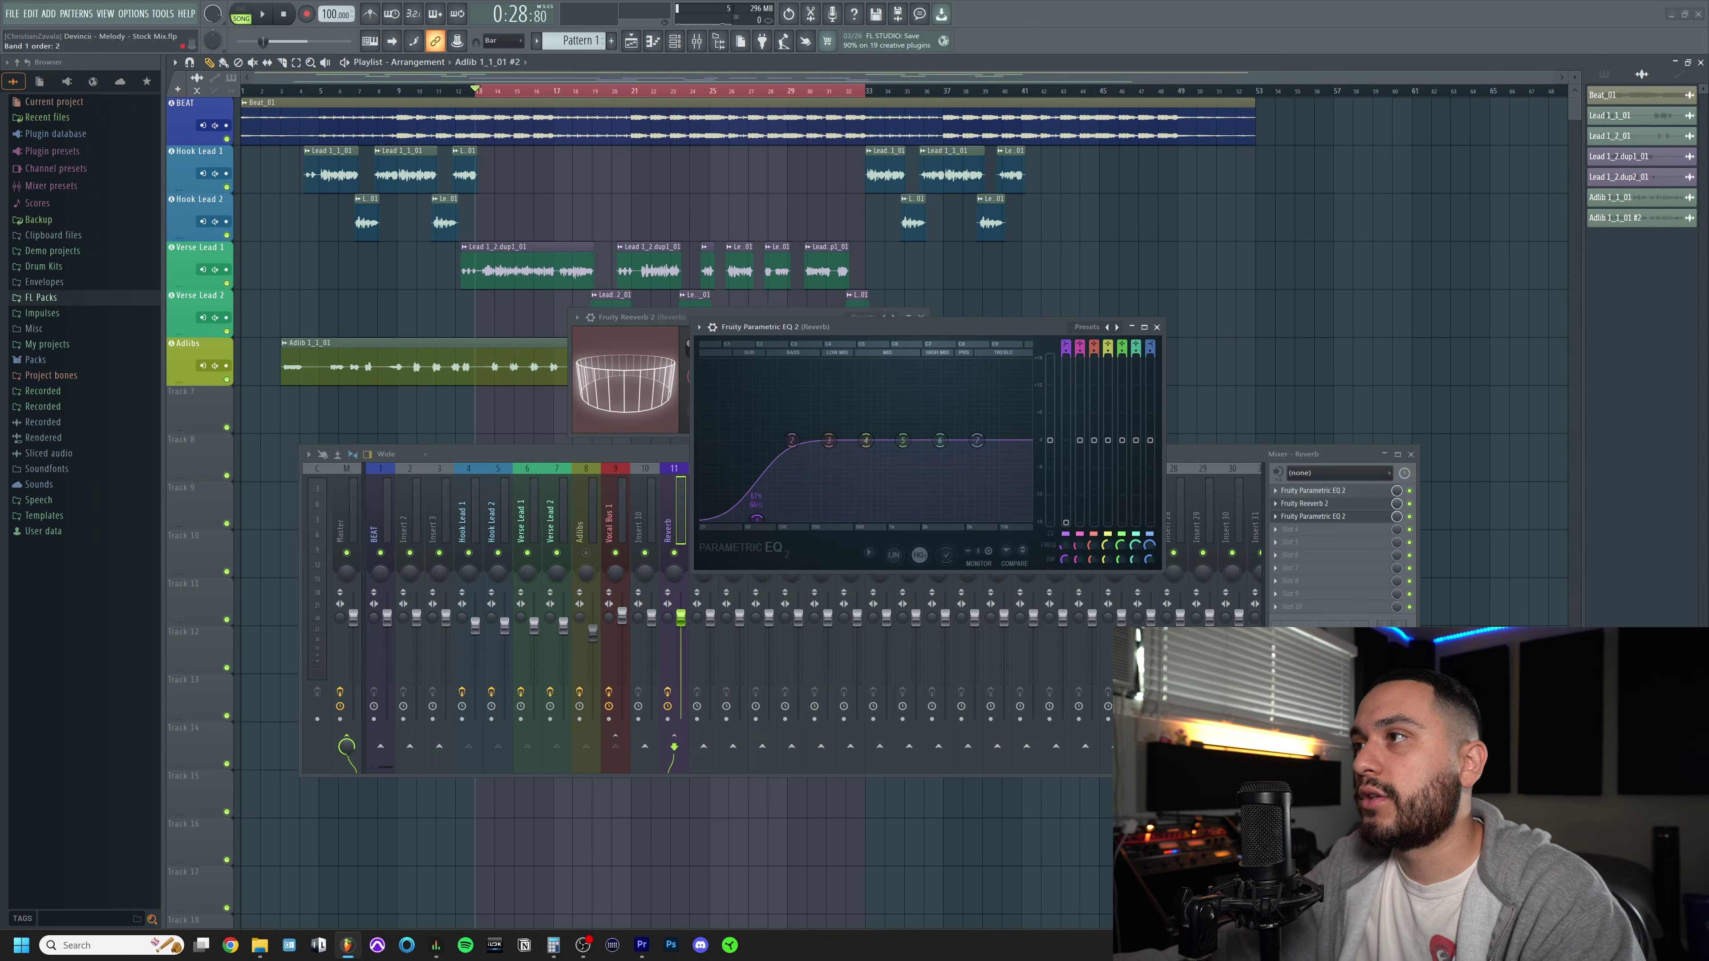
scroll(756, 517, "up", 3)
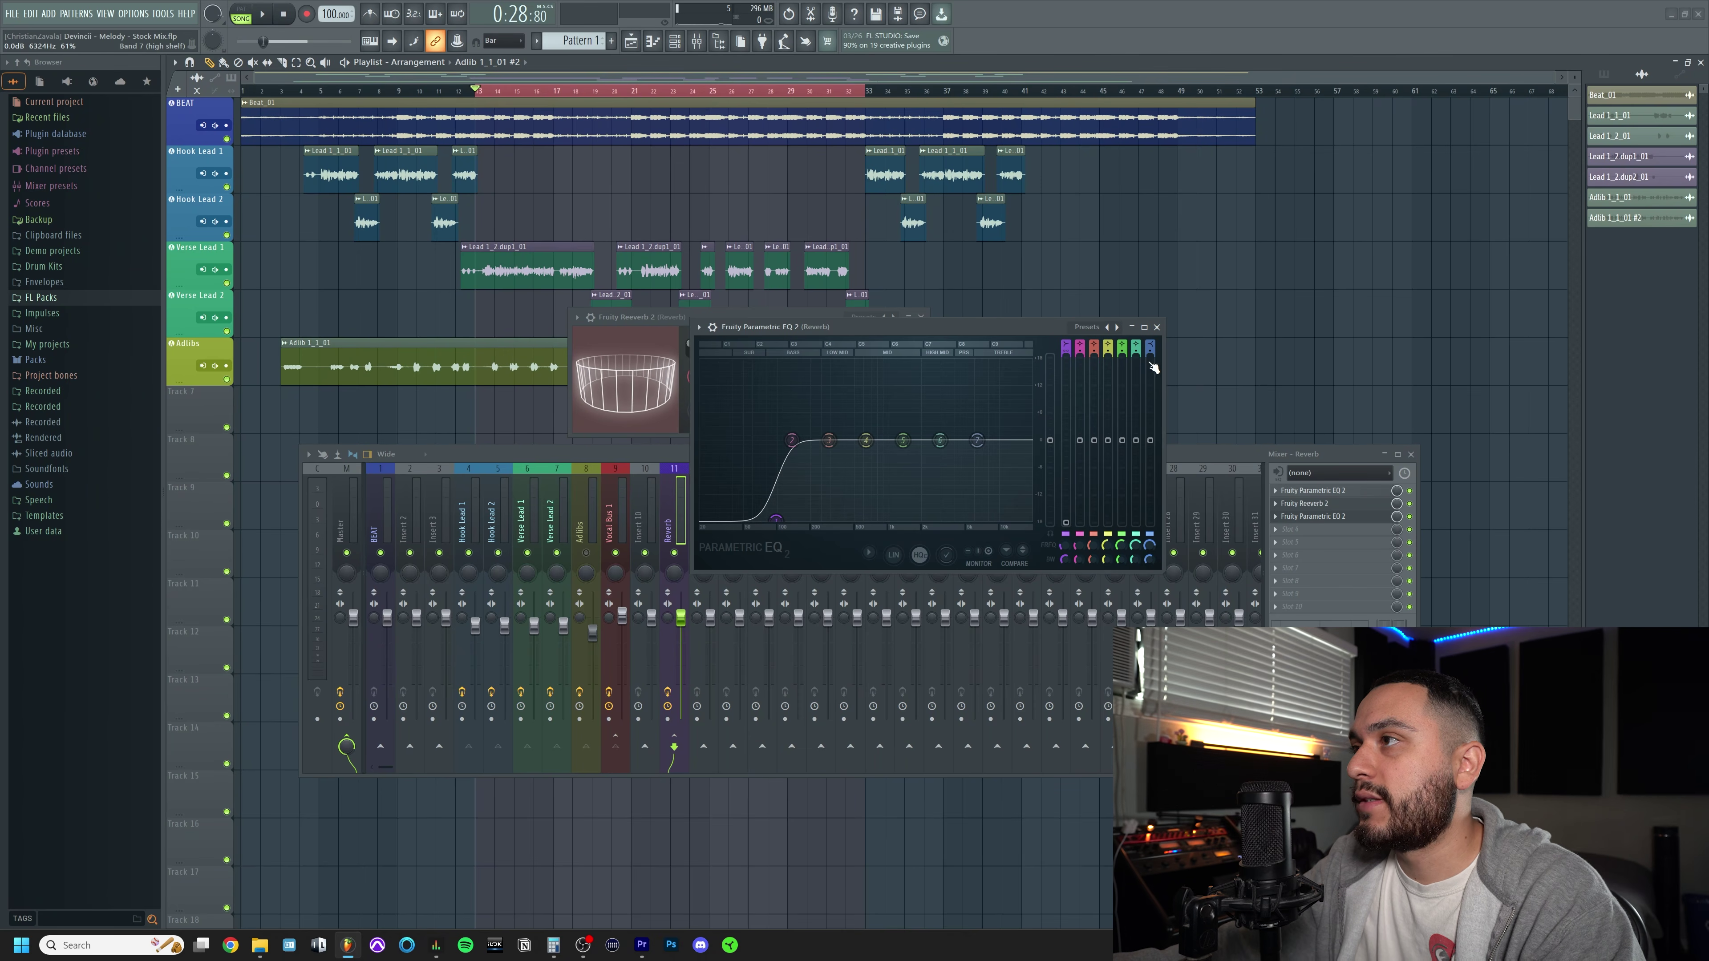
Turn band 7 into a high cut and raise the low-cut frequency during loop playback, and close the EQ
left_click_drag(1151, 352, 1152, 552)
key("space")
left_click_drag(776, 520, 807, 527)
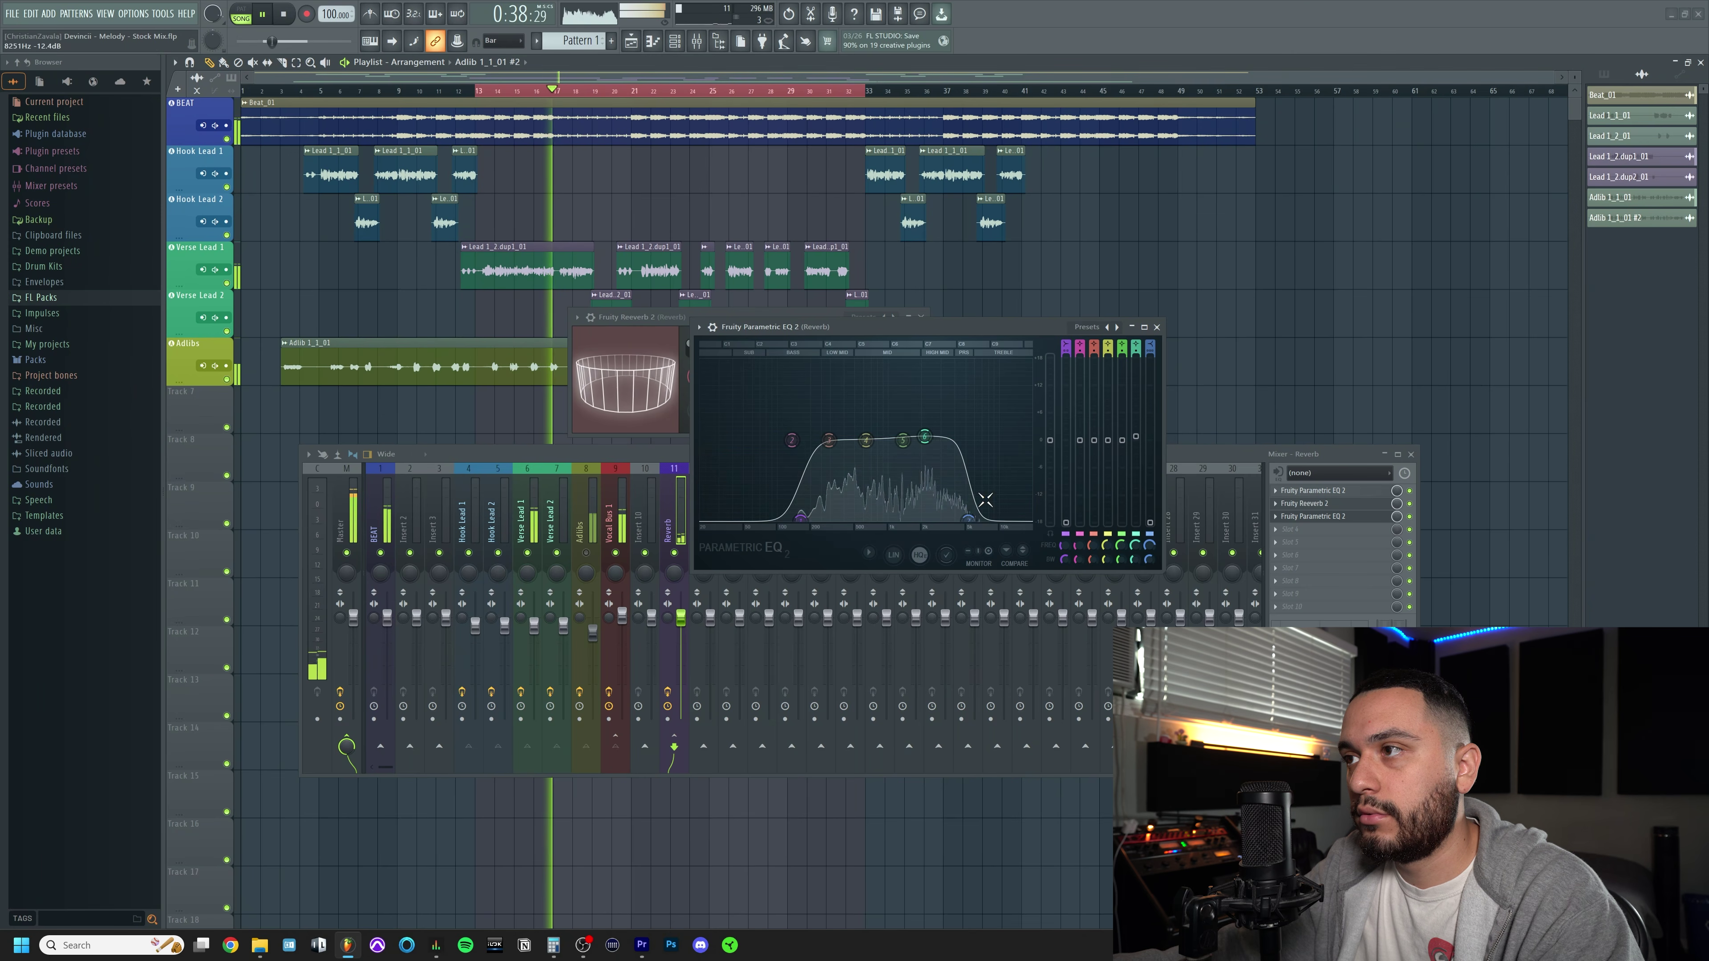
key("space")
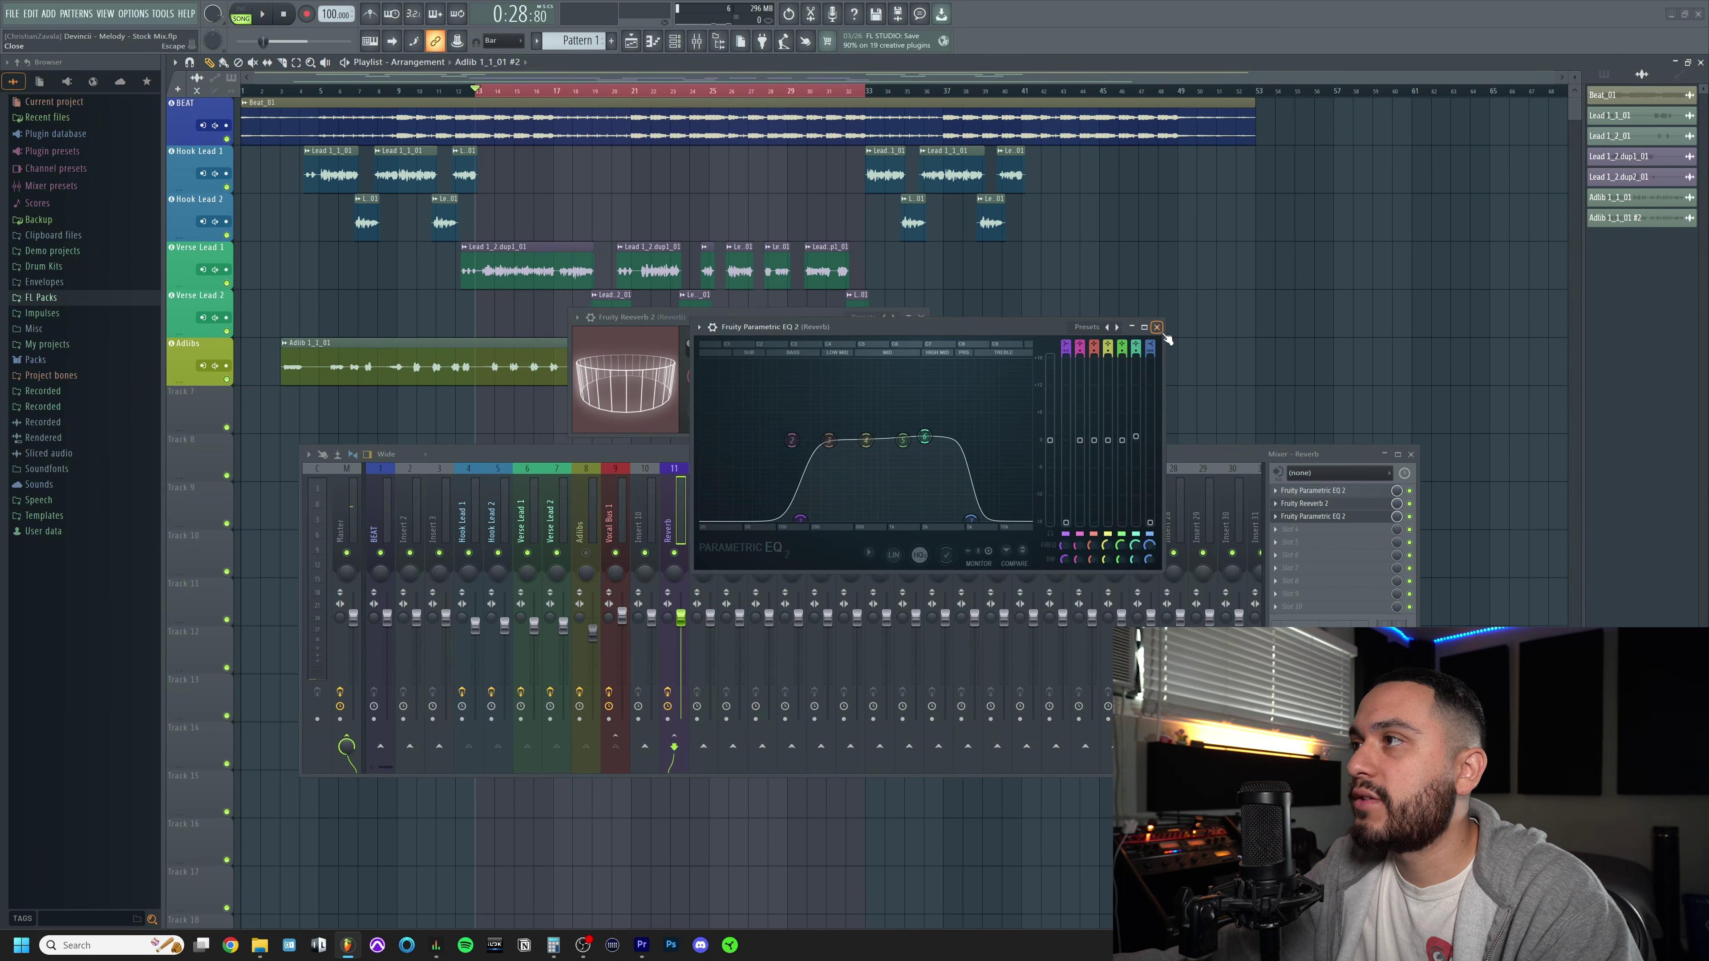
left_click(1156, 328)
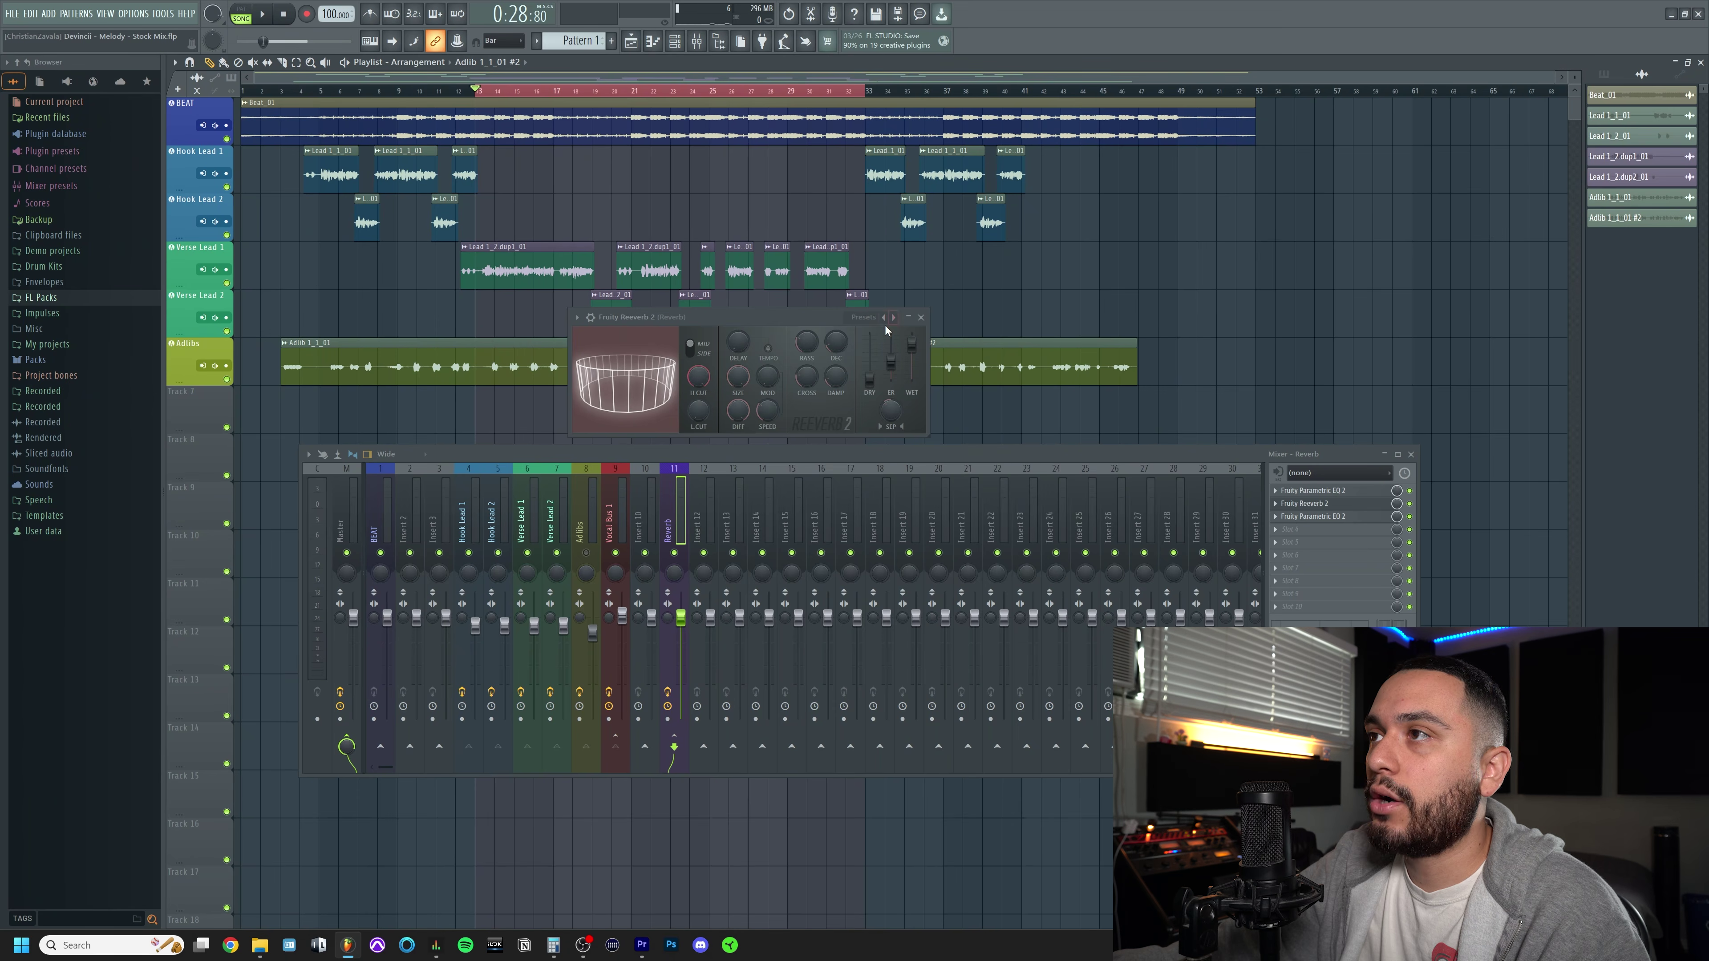
Close the Reverb track's Fruity Reeverb 2 and fine-tune Vocal Bus 1's reverb send while the verse loop plays
left_click(921, 318)
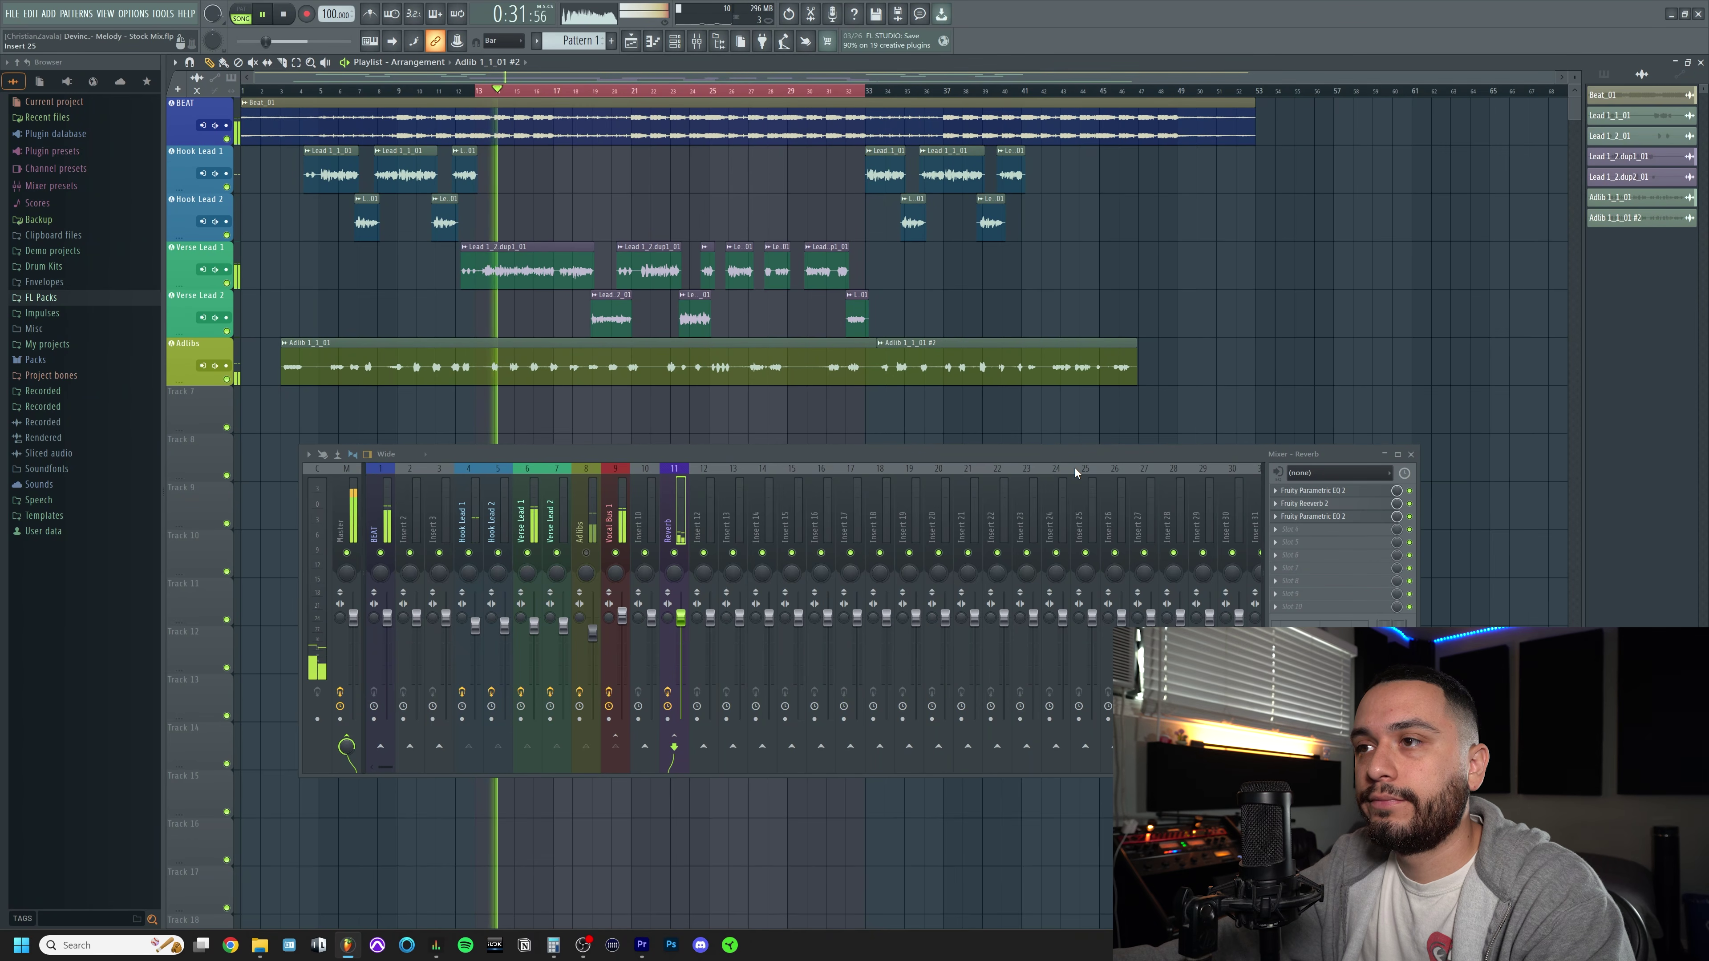
left_click(610, 526)
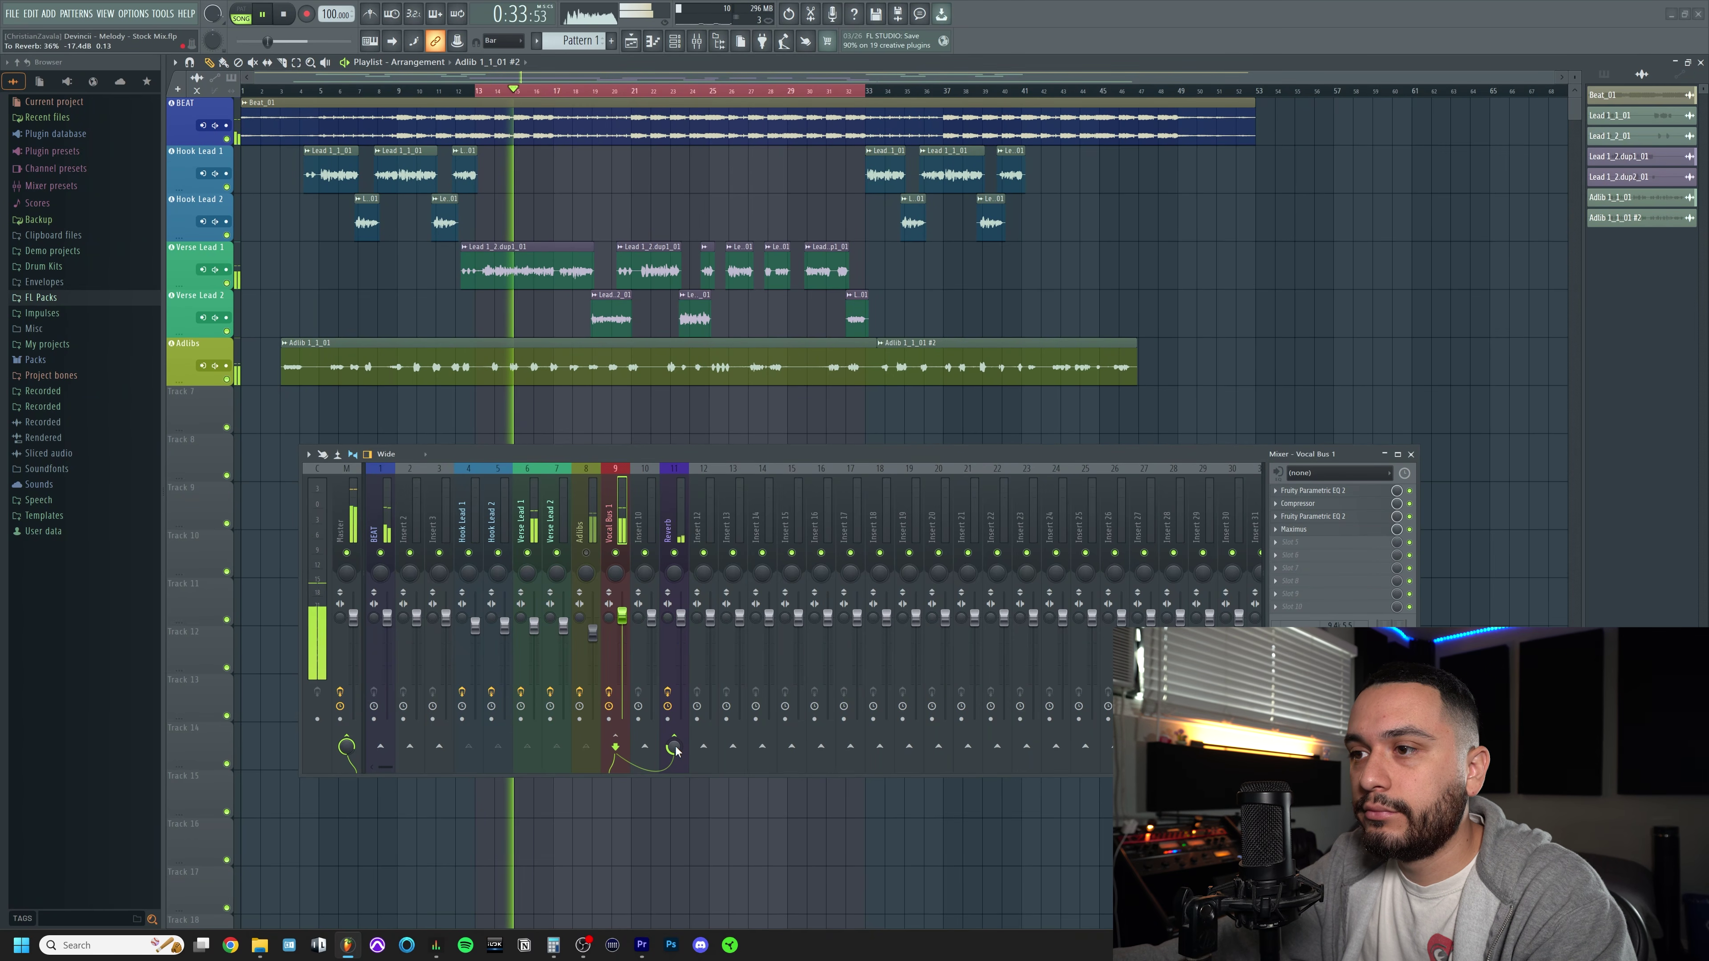
left_click_drag(673, 746, 673, 748)
key("space")
Rename mixer insert 12 as Delay and give it a teal colour
left_click(707, 511)
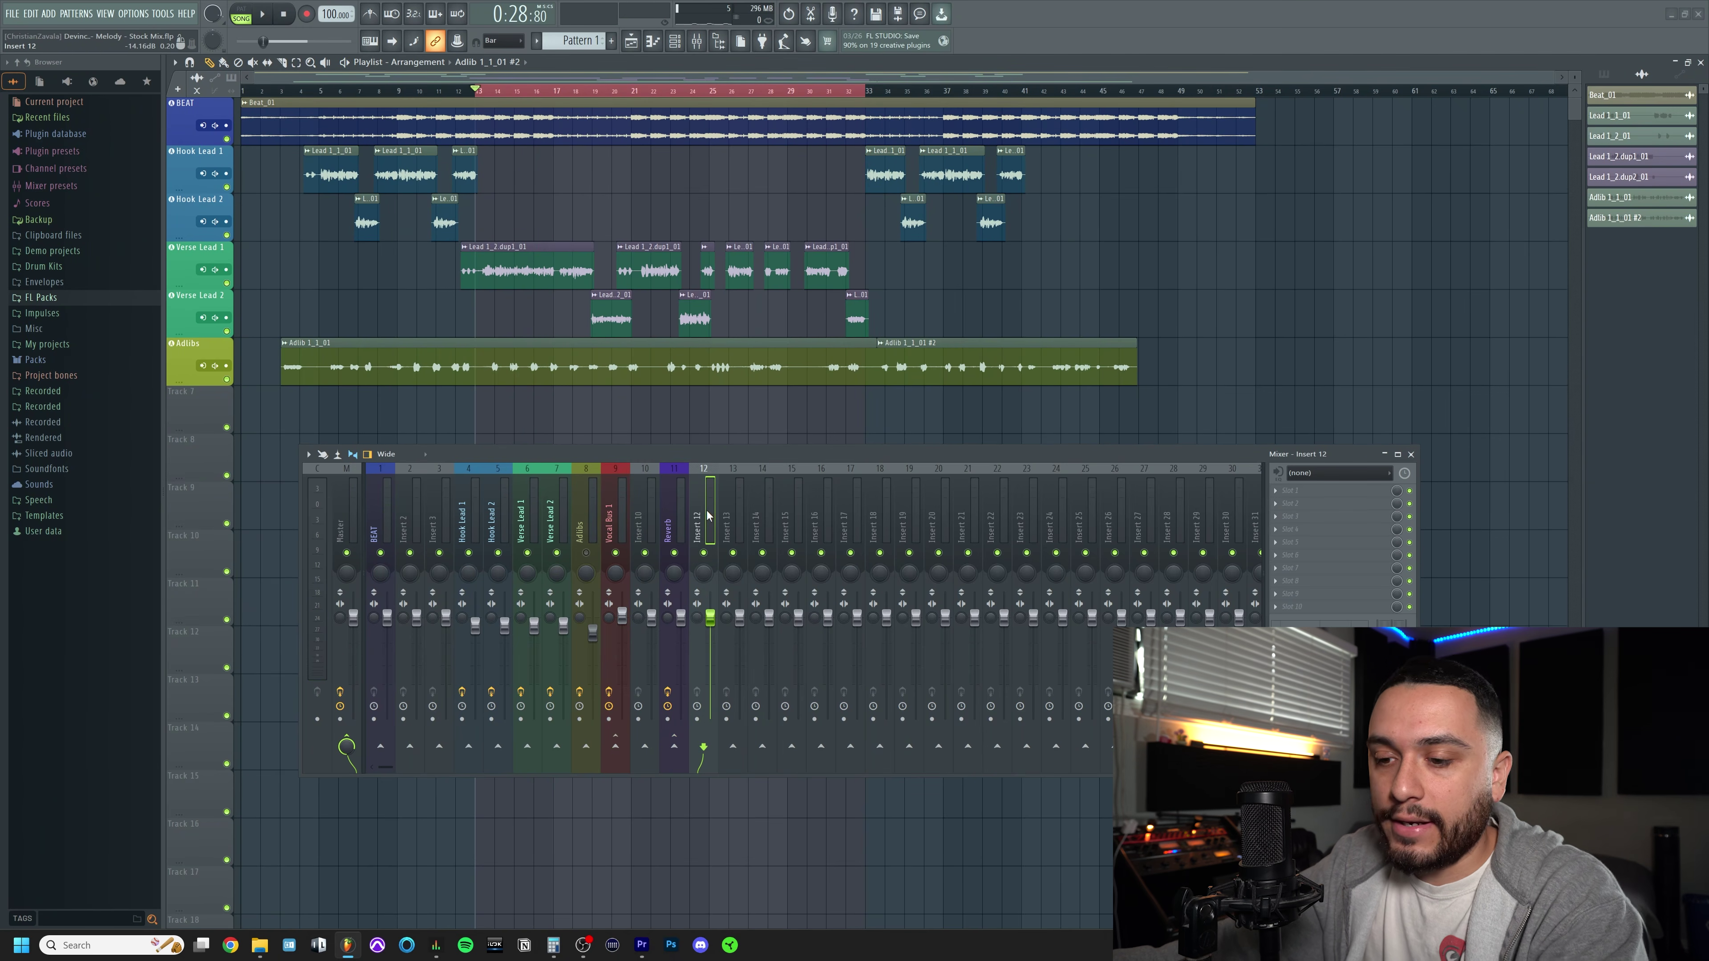
key("F2")
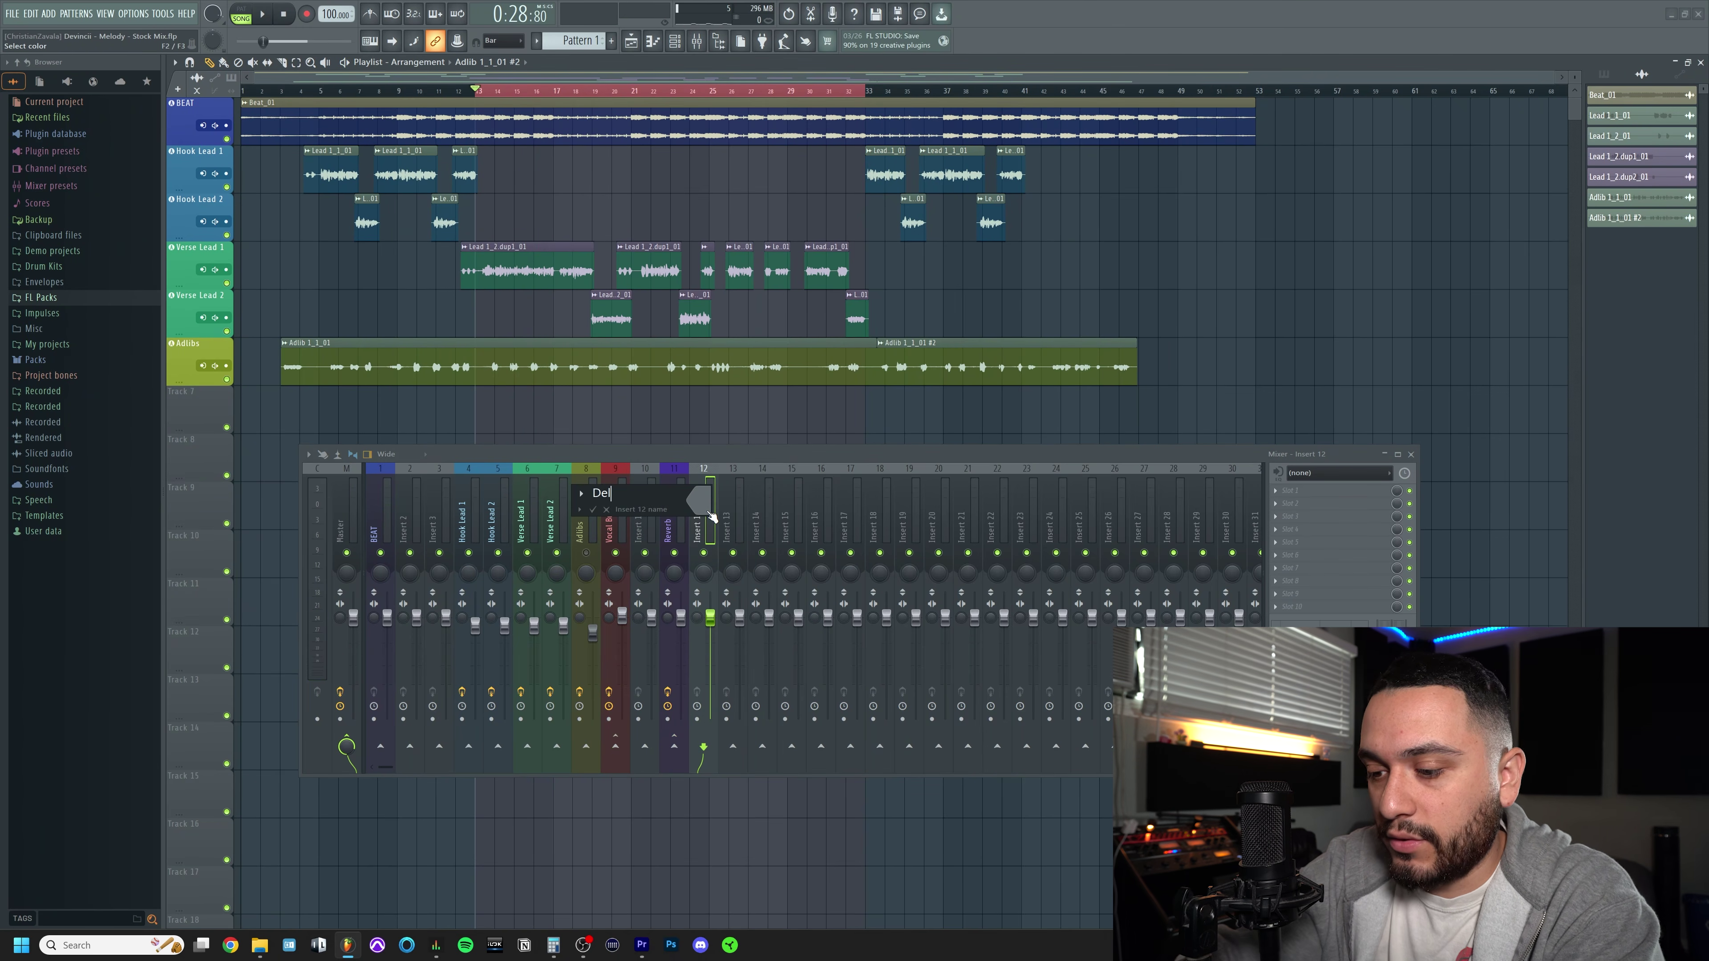
left_click(705, 503)
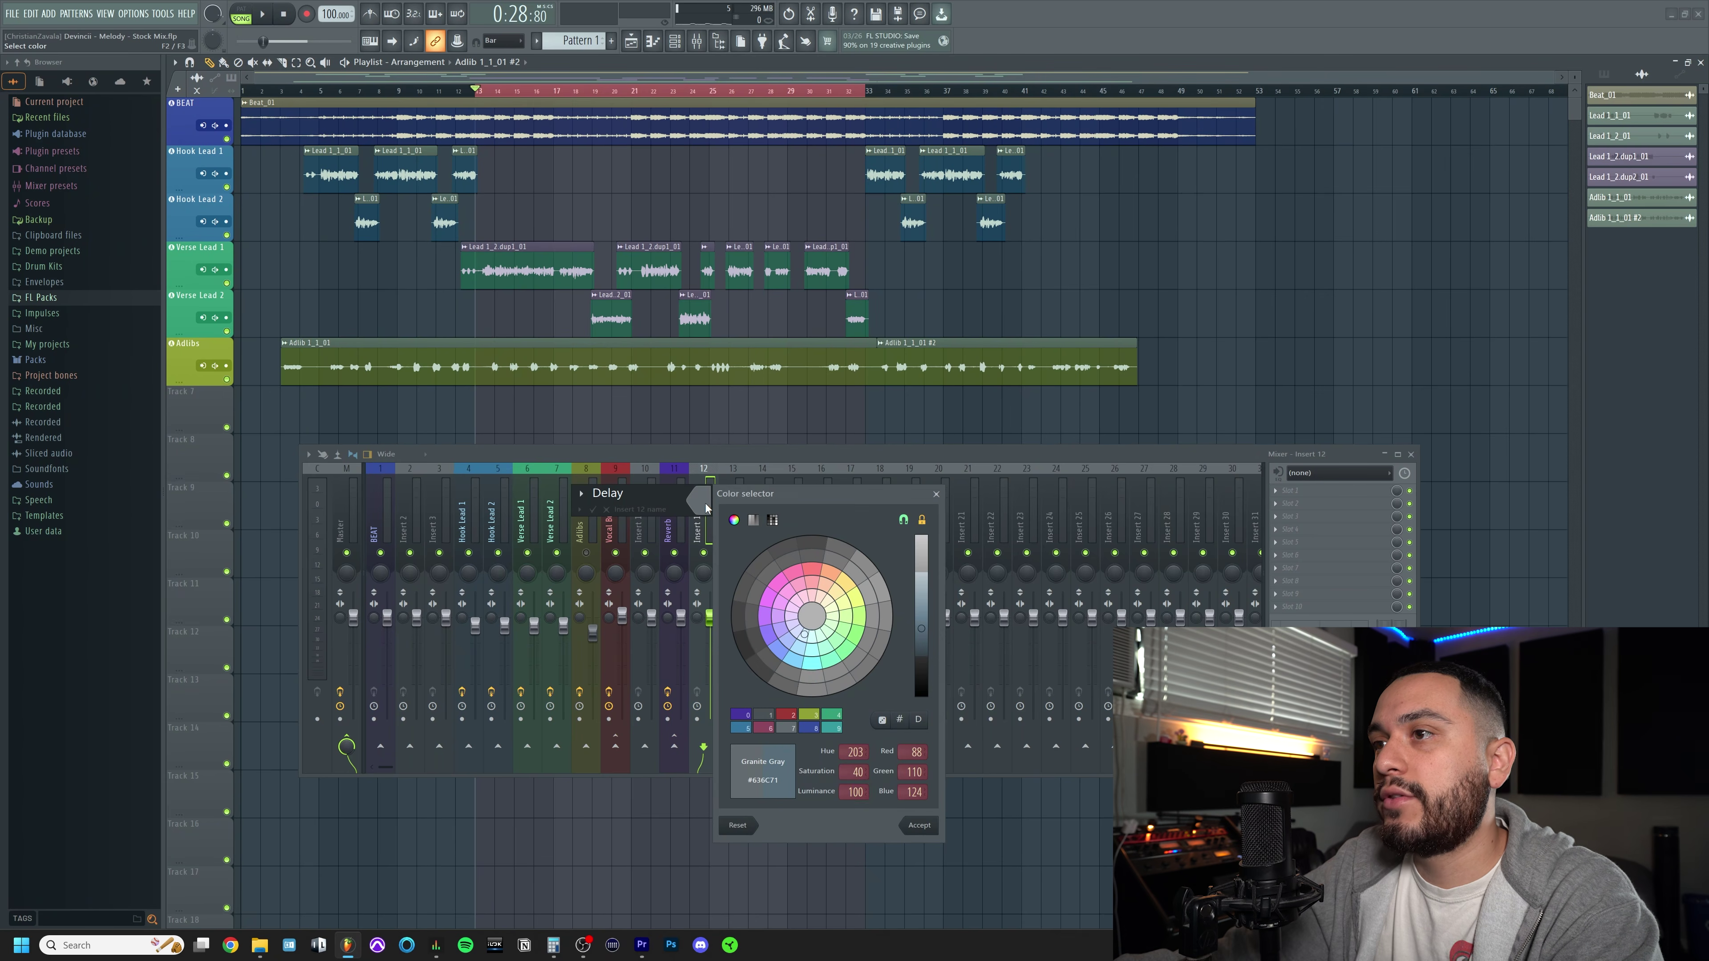
left_click(812, 665)
key("Return")
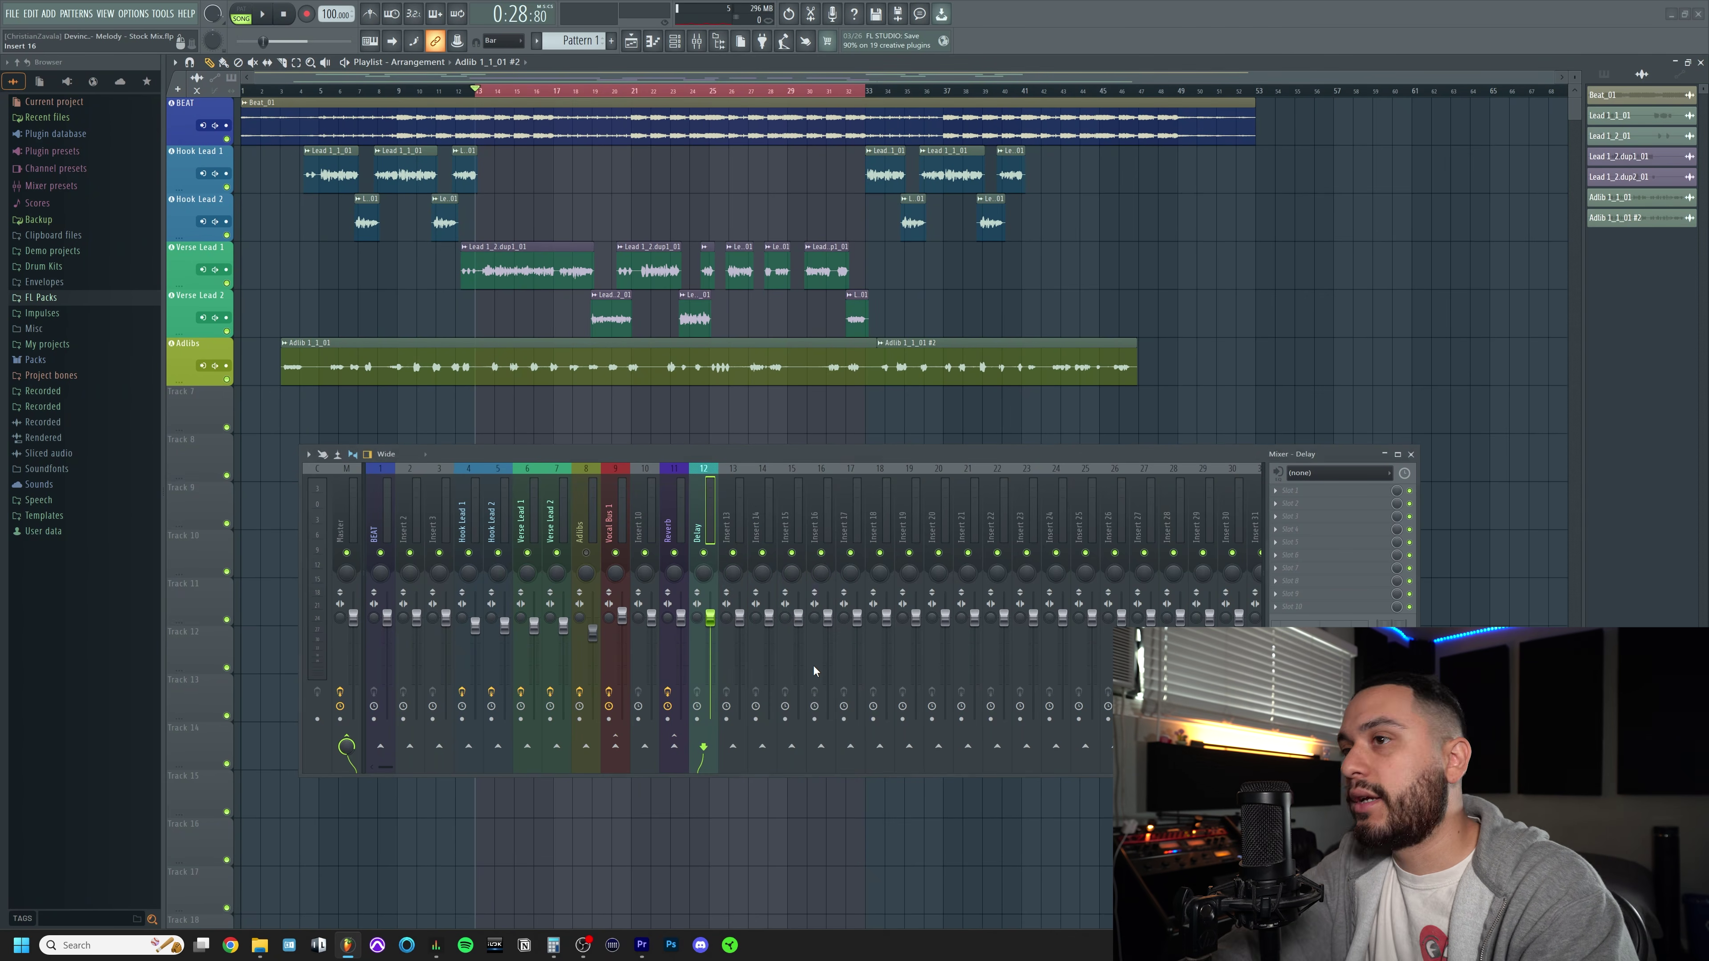
Copy both Fruity Parametric EQ 2 presets from the Reverb track to the Delay track and close their windows
left_click(678, 521)
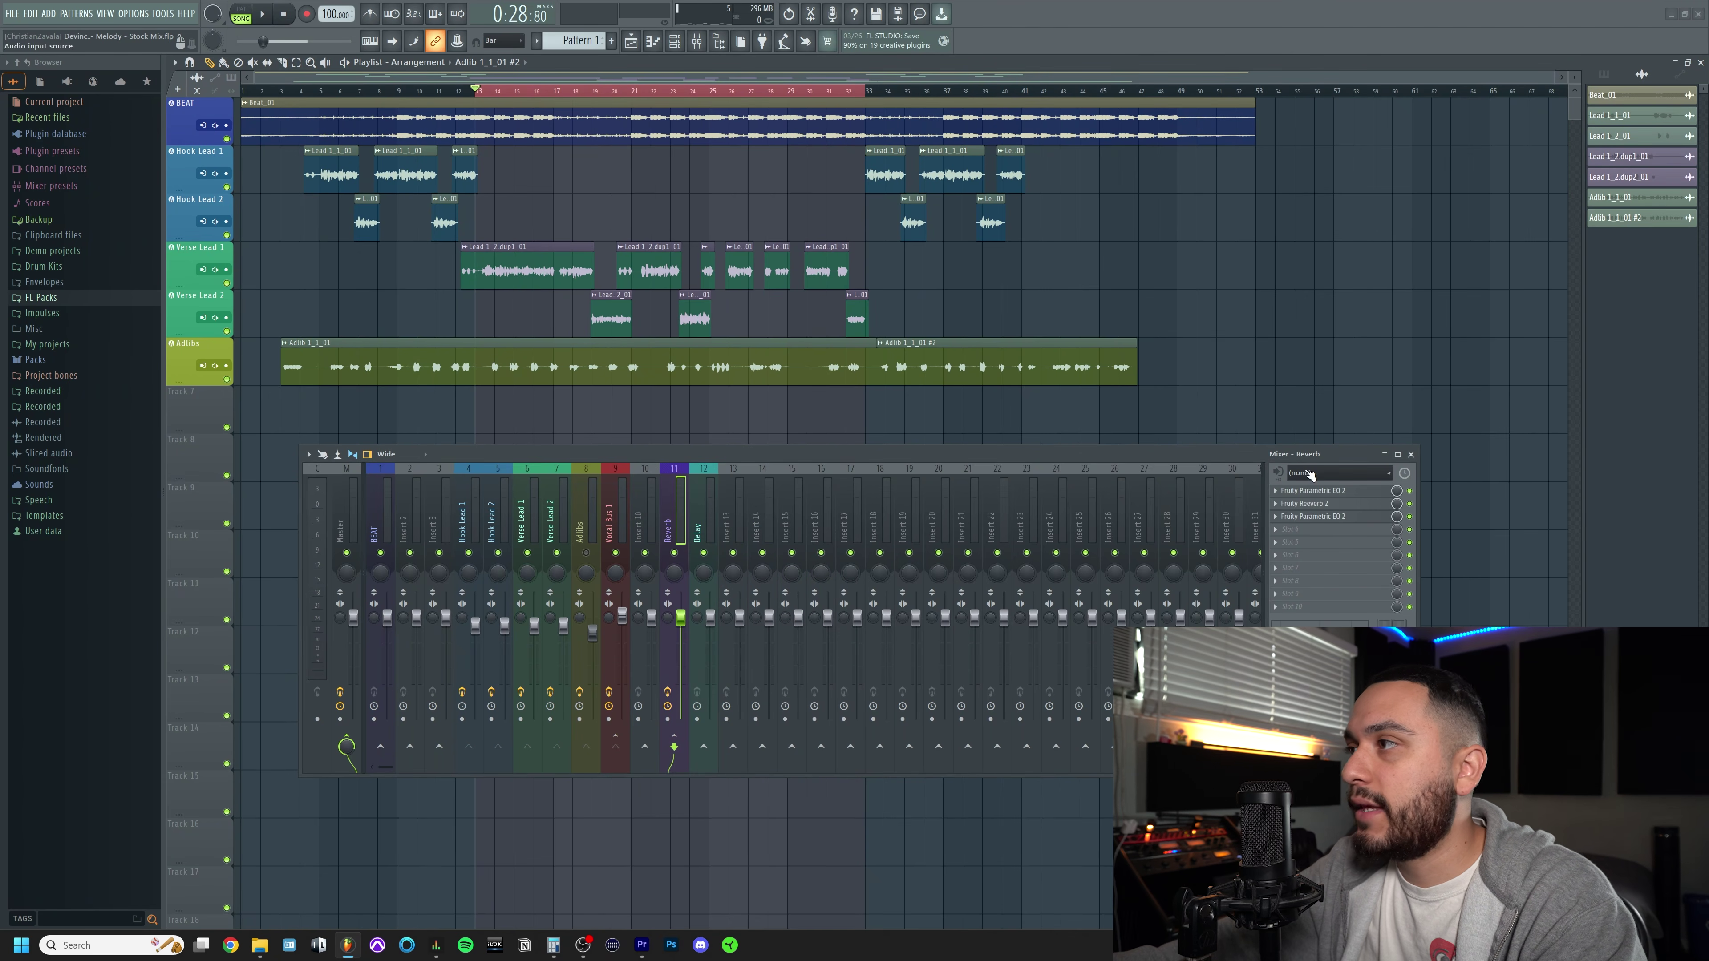
left_click(1276, 497)
left_click_drag(1305, 558, 708, 511)
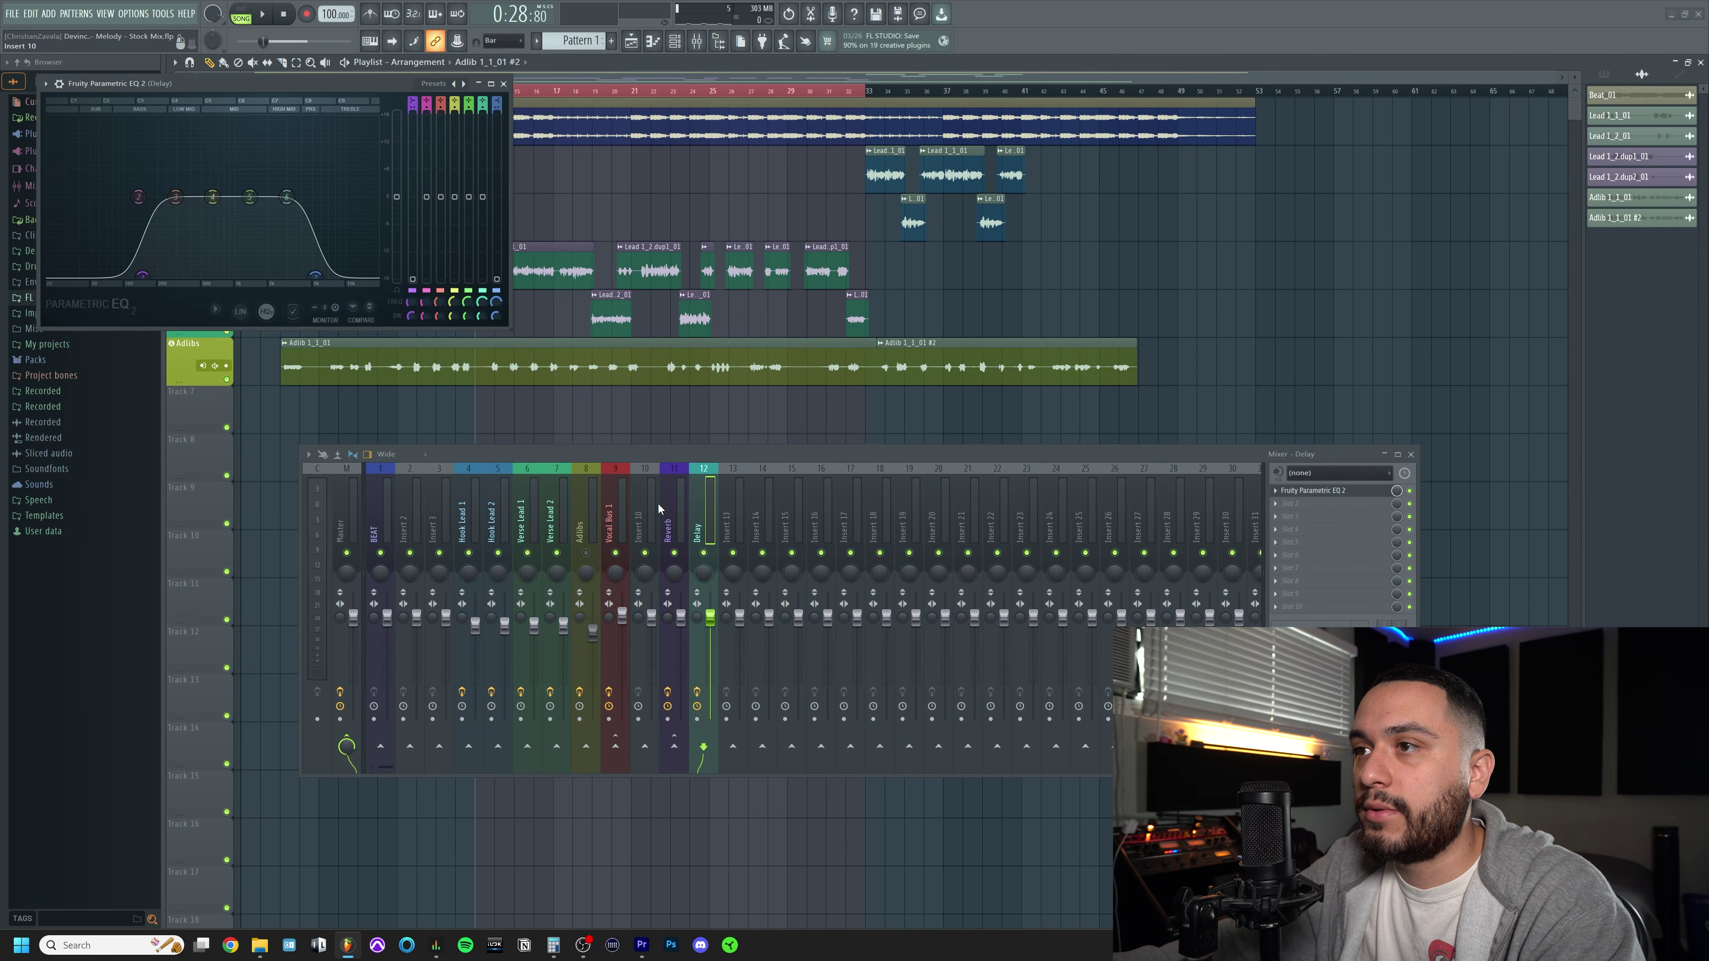
left_click(676, 516)
left_click(1275, 516)
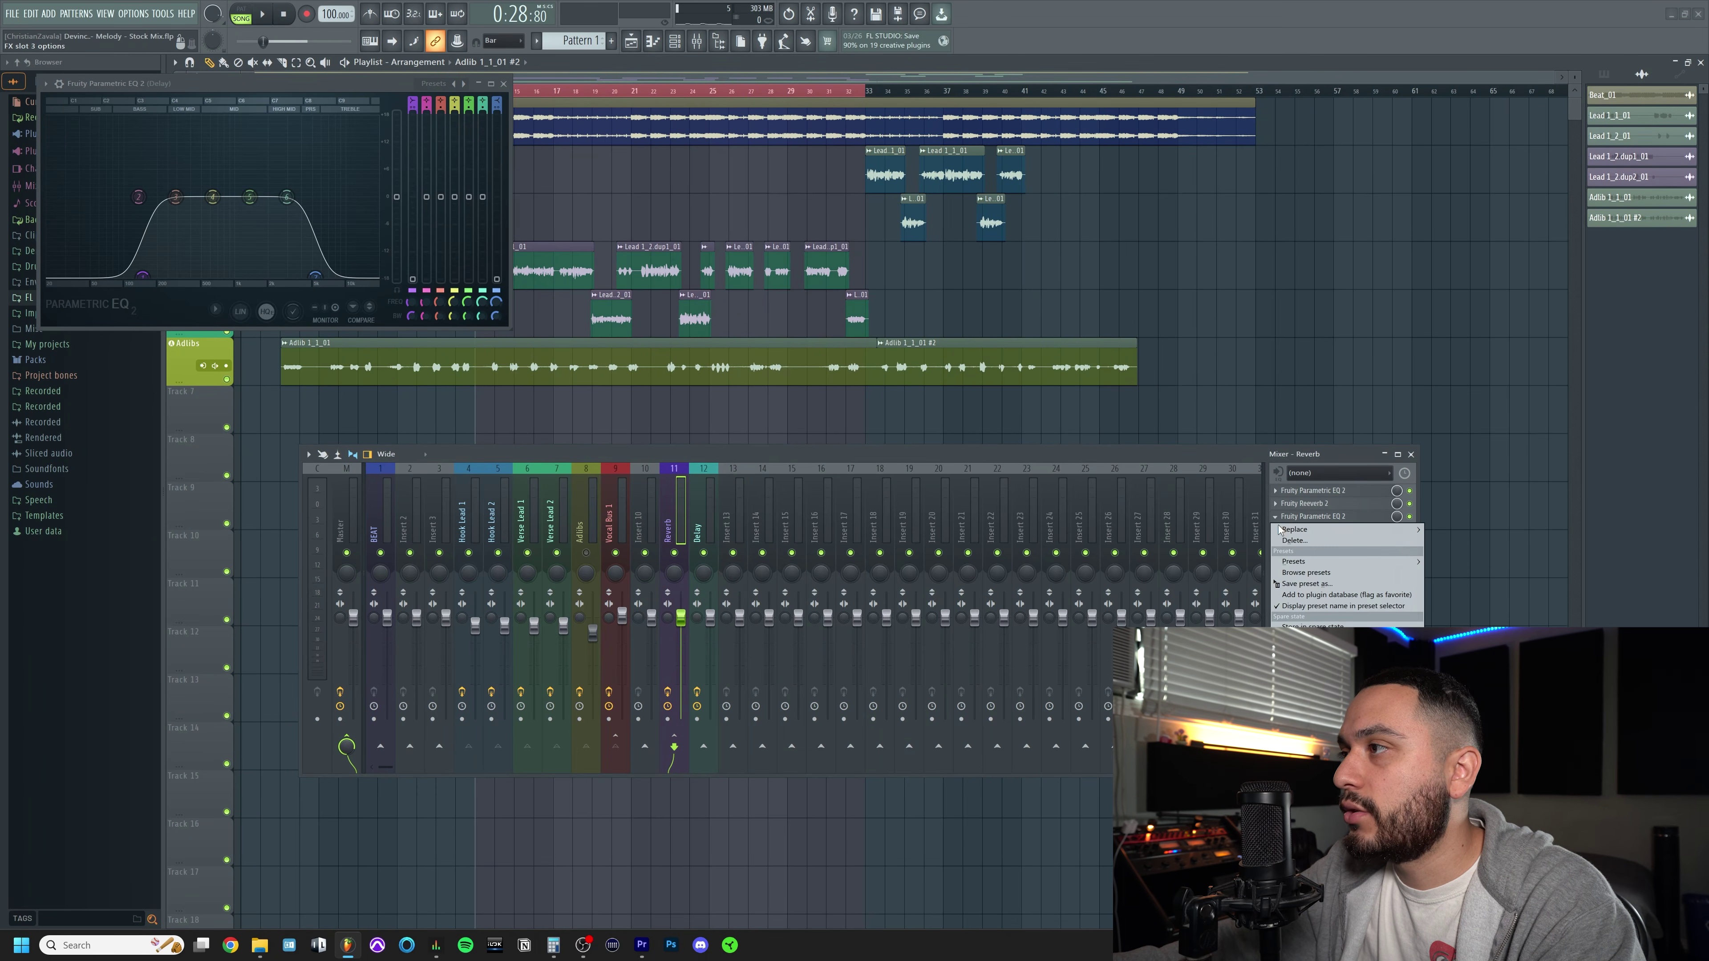
left_click_drag(1300, 584, 705, 538)
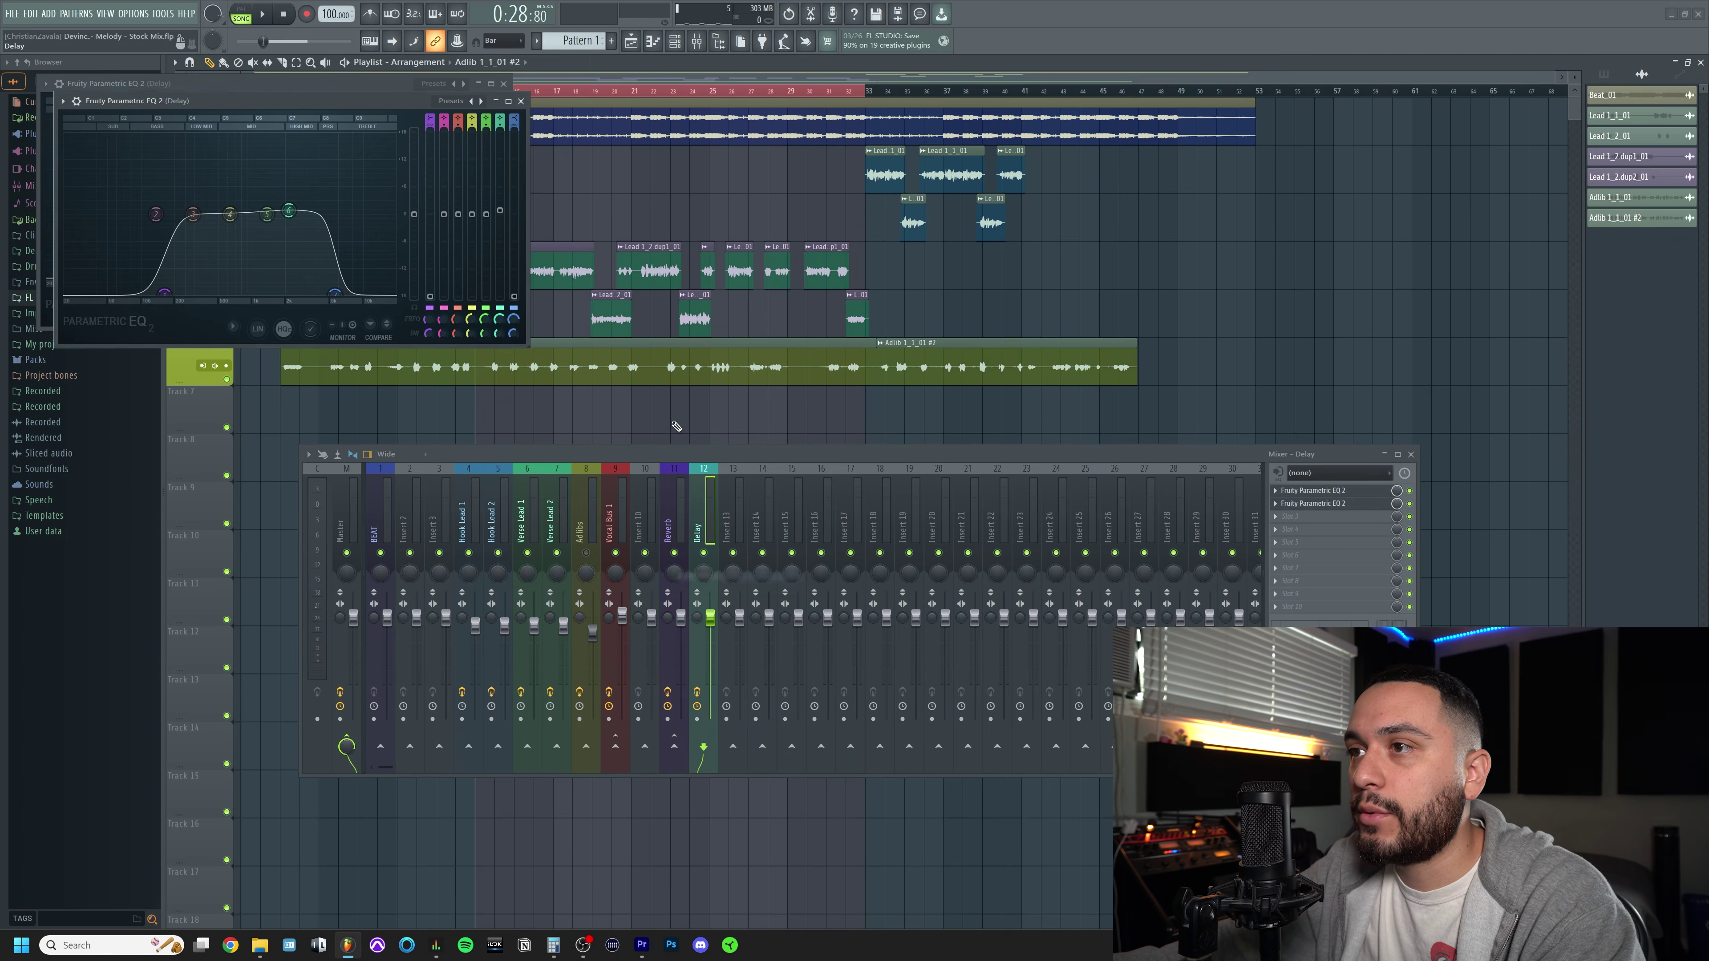
left_click(521, 101)
left_click(503, 84)
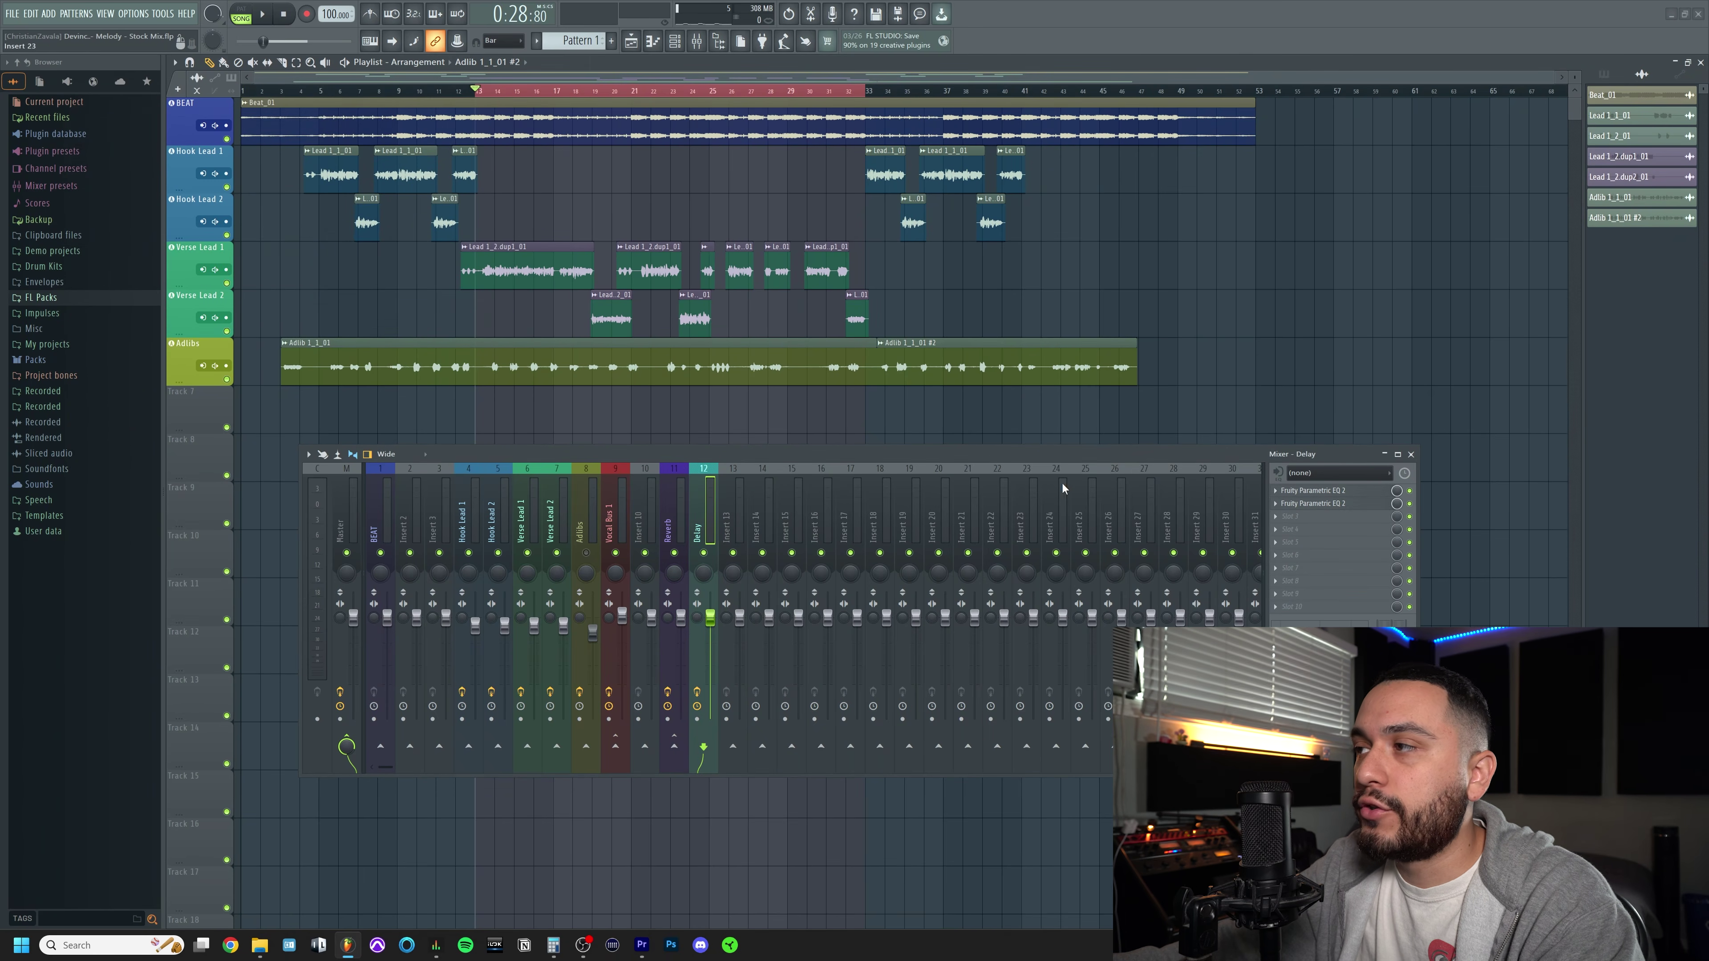
Move the Delay track's second EQ to slot 3 and add Fruity Delay 3 in slot 2 between the EQs
left_click_drag(1317, 519, 1320, 523)
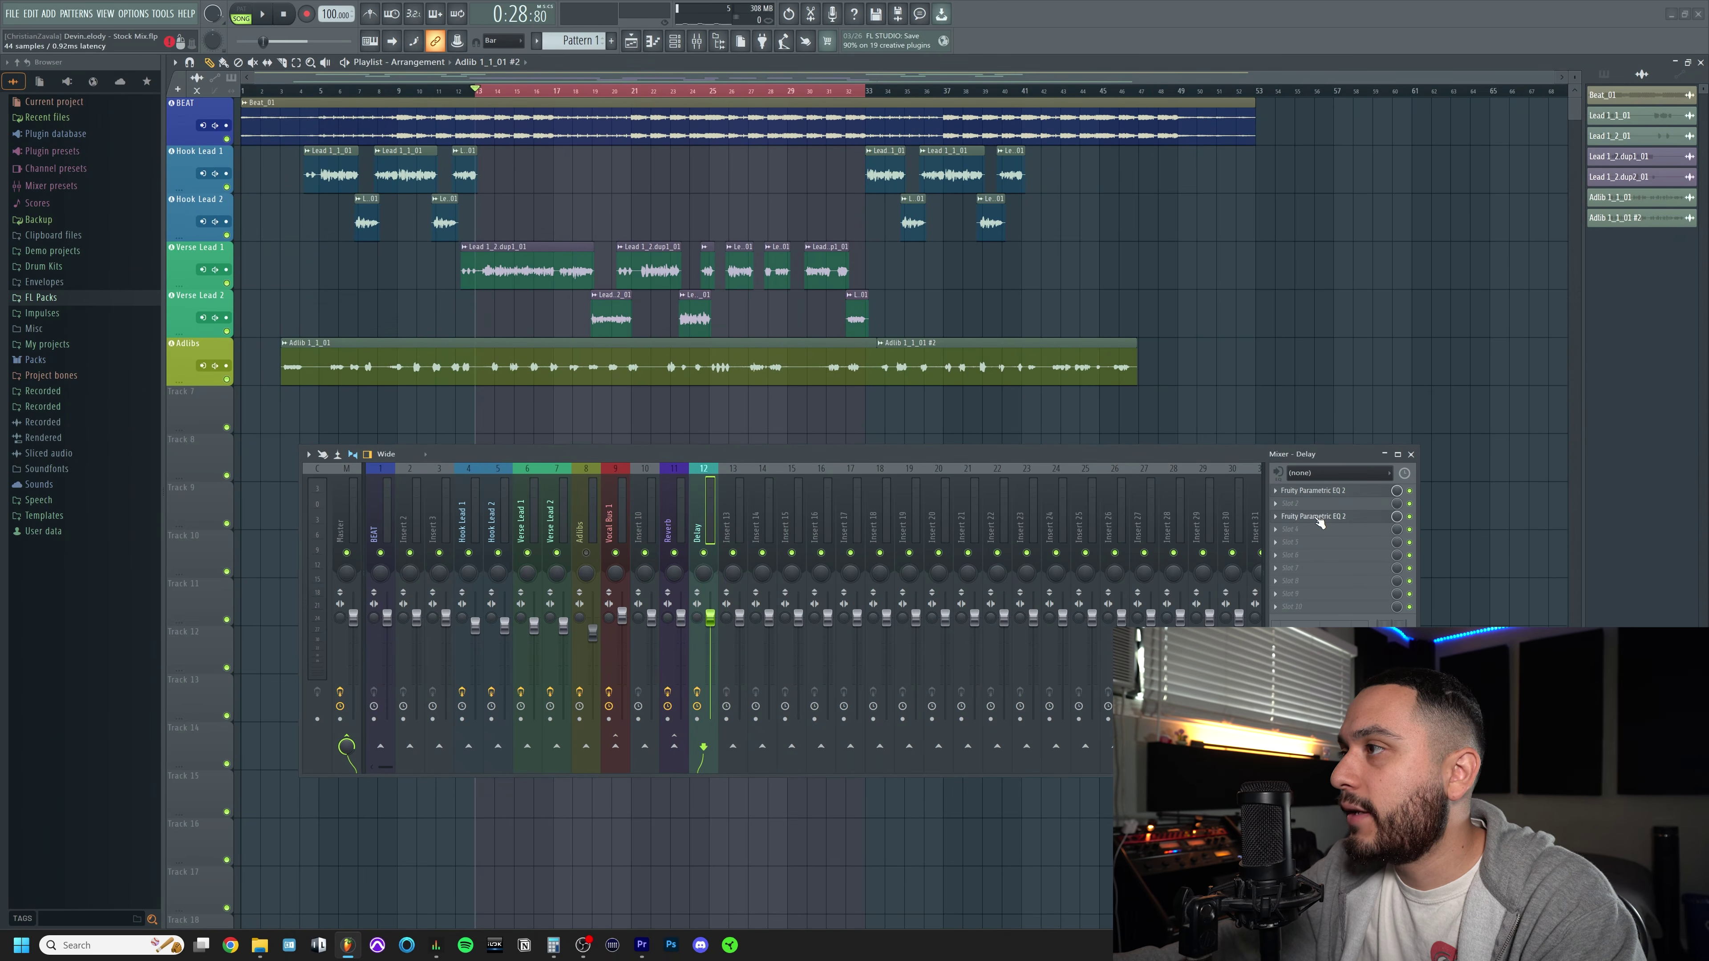
left_click(1290, 506)
mouse_move(1295, 517)
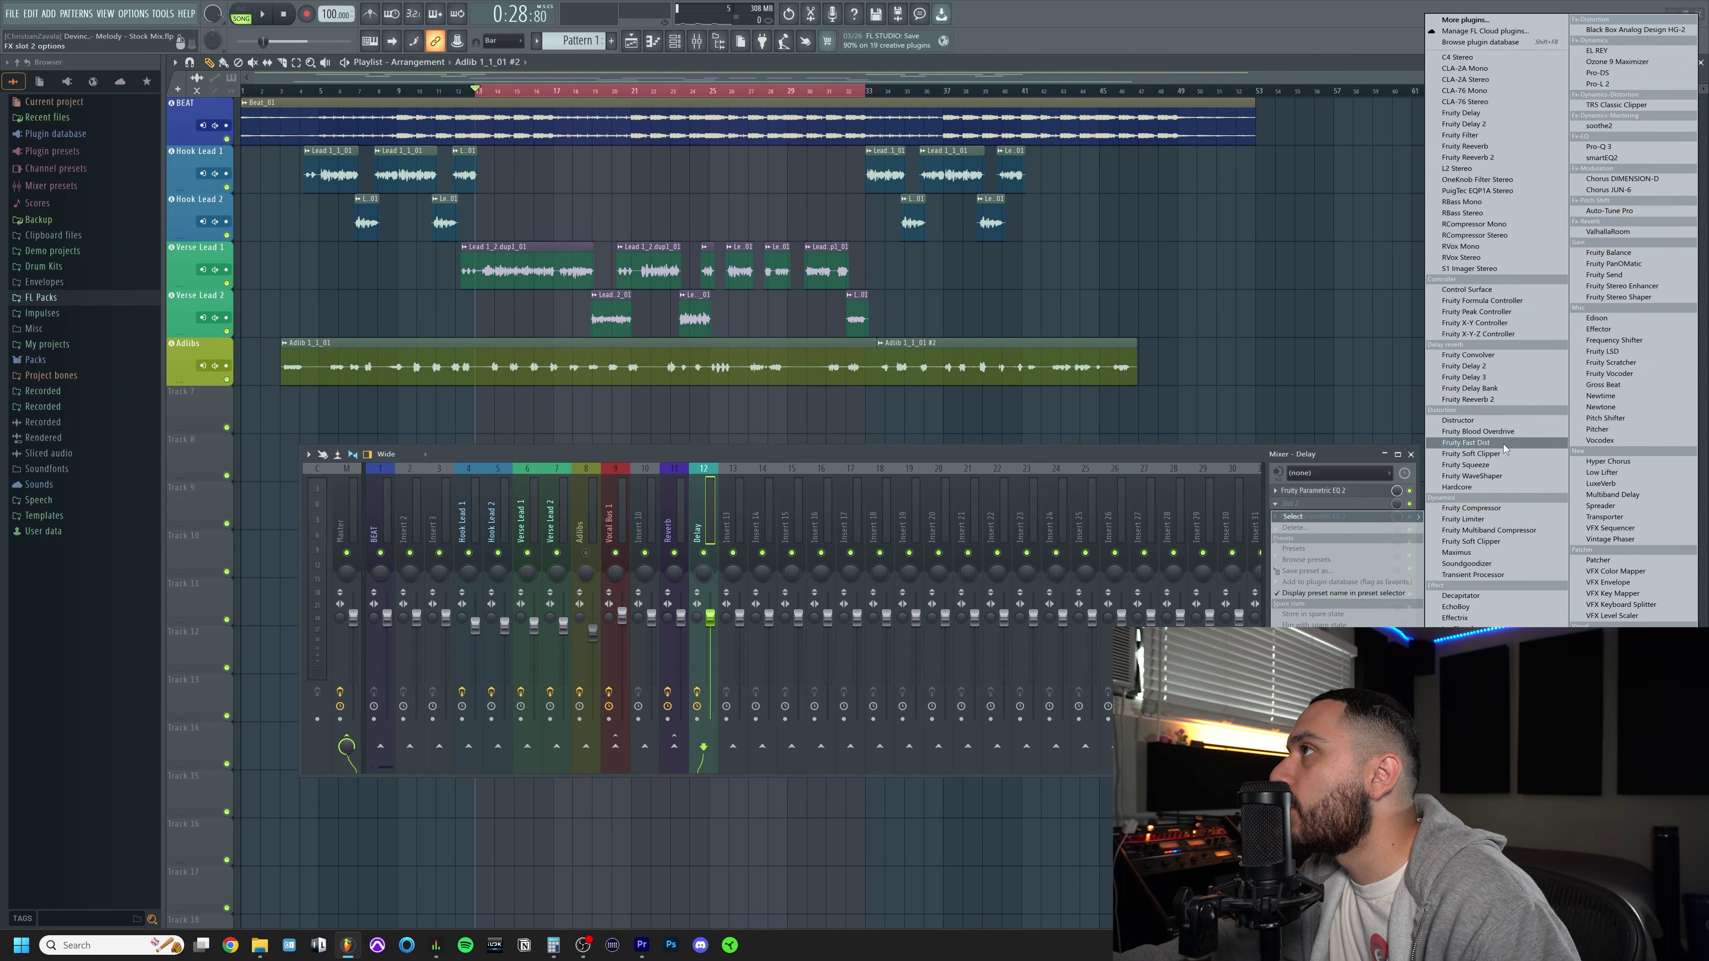
left_click(1466, 377)
left_click_drag(780, 237, 726, 285)
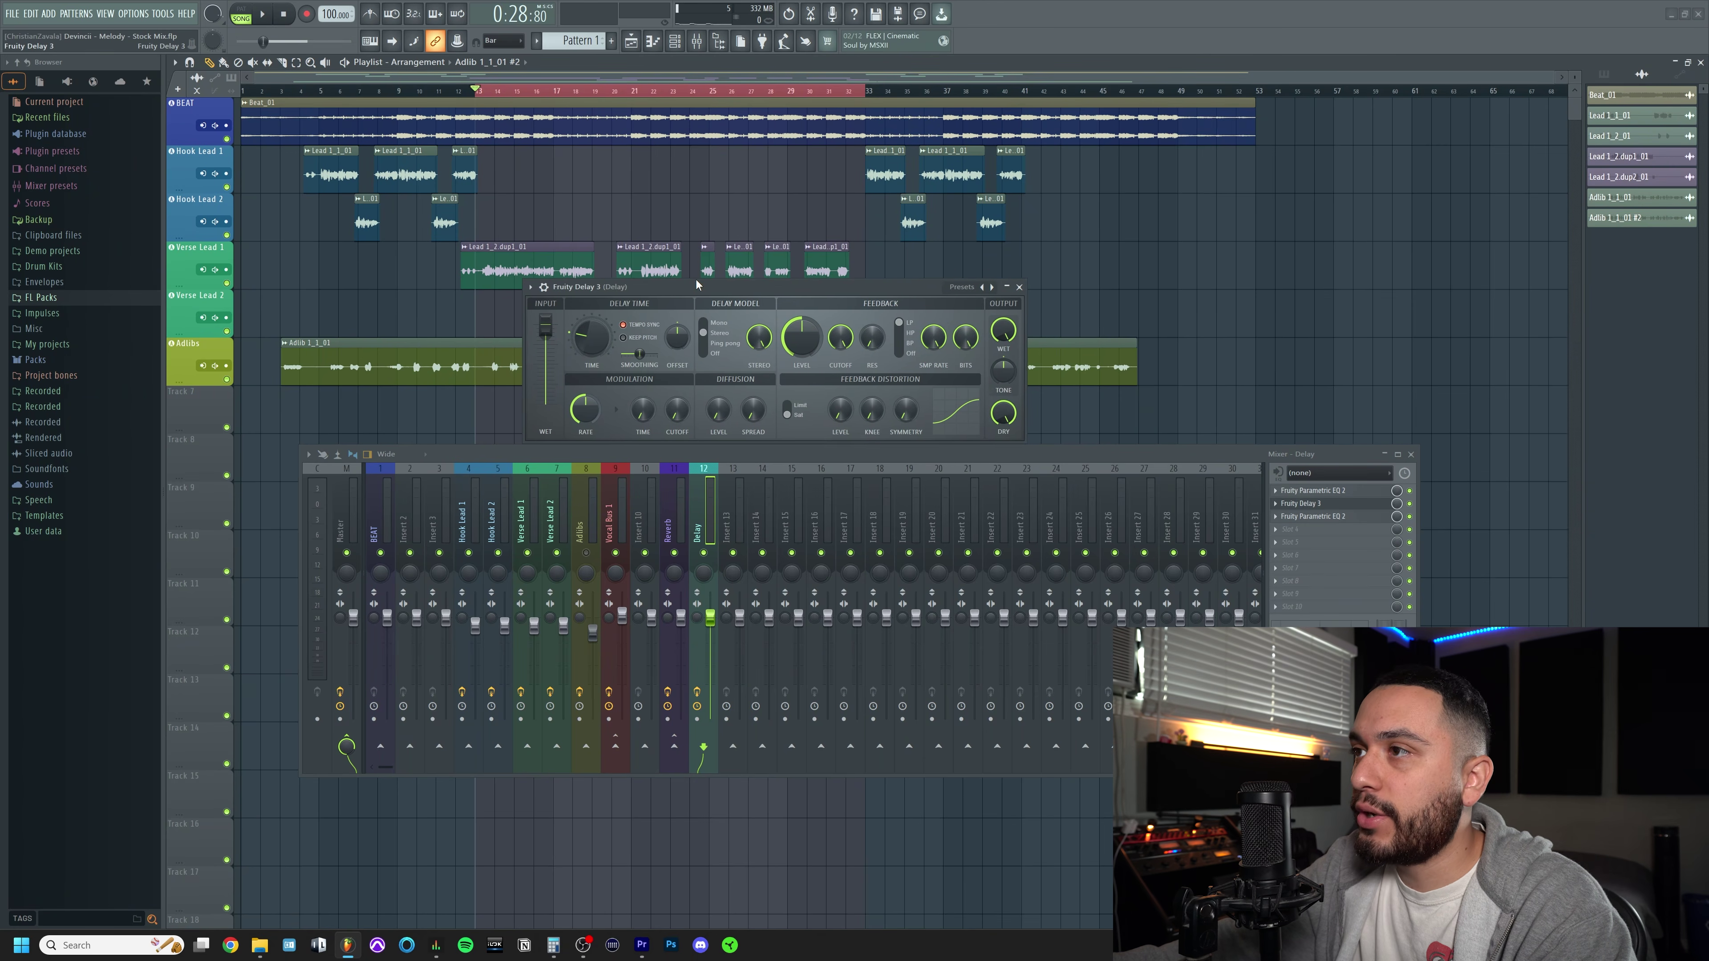
Review the two EQs around Fruity Delay 3 on the Delay track, close them, and check Vocal Bus 1's effect chain
left_click(1316, 491)
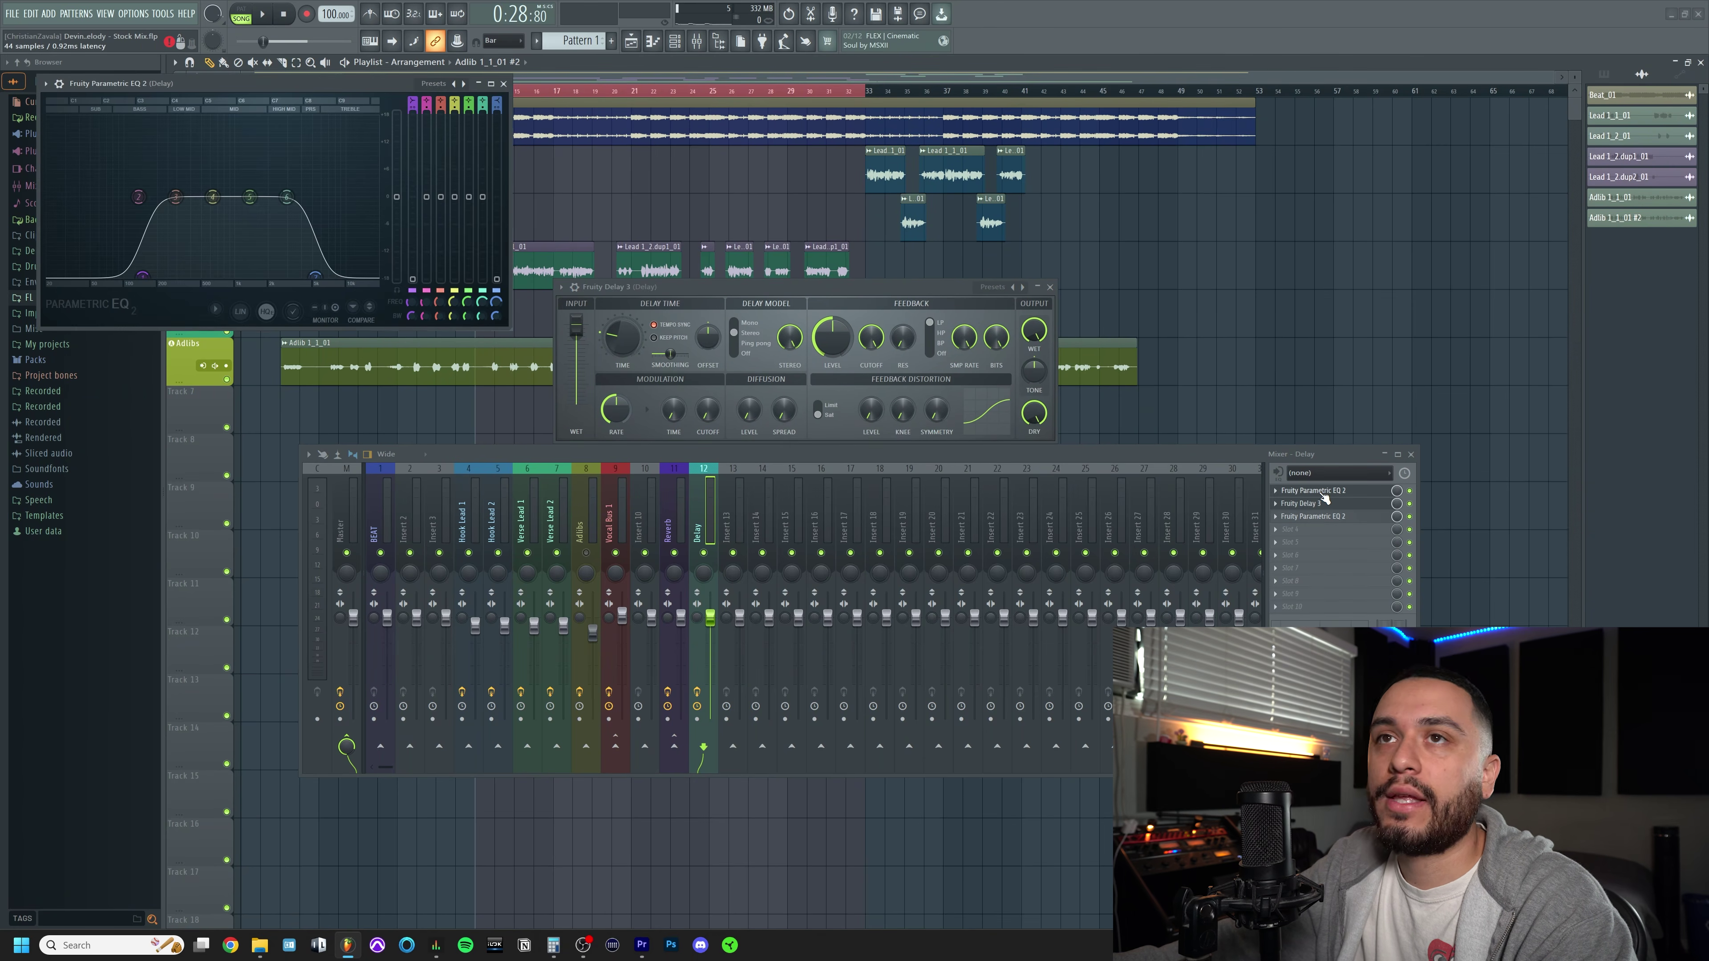
left_click(1324, 516)
left_click(1323, 517)
left_click(1315, 491)
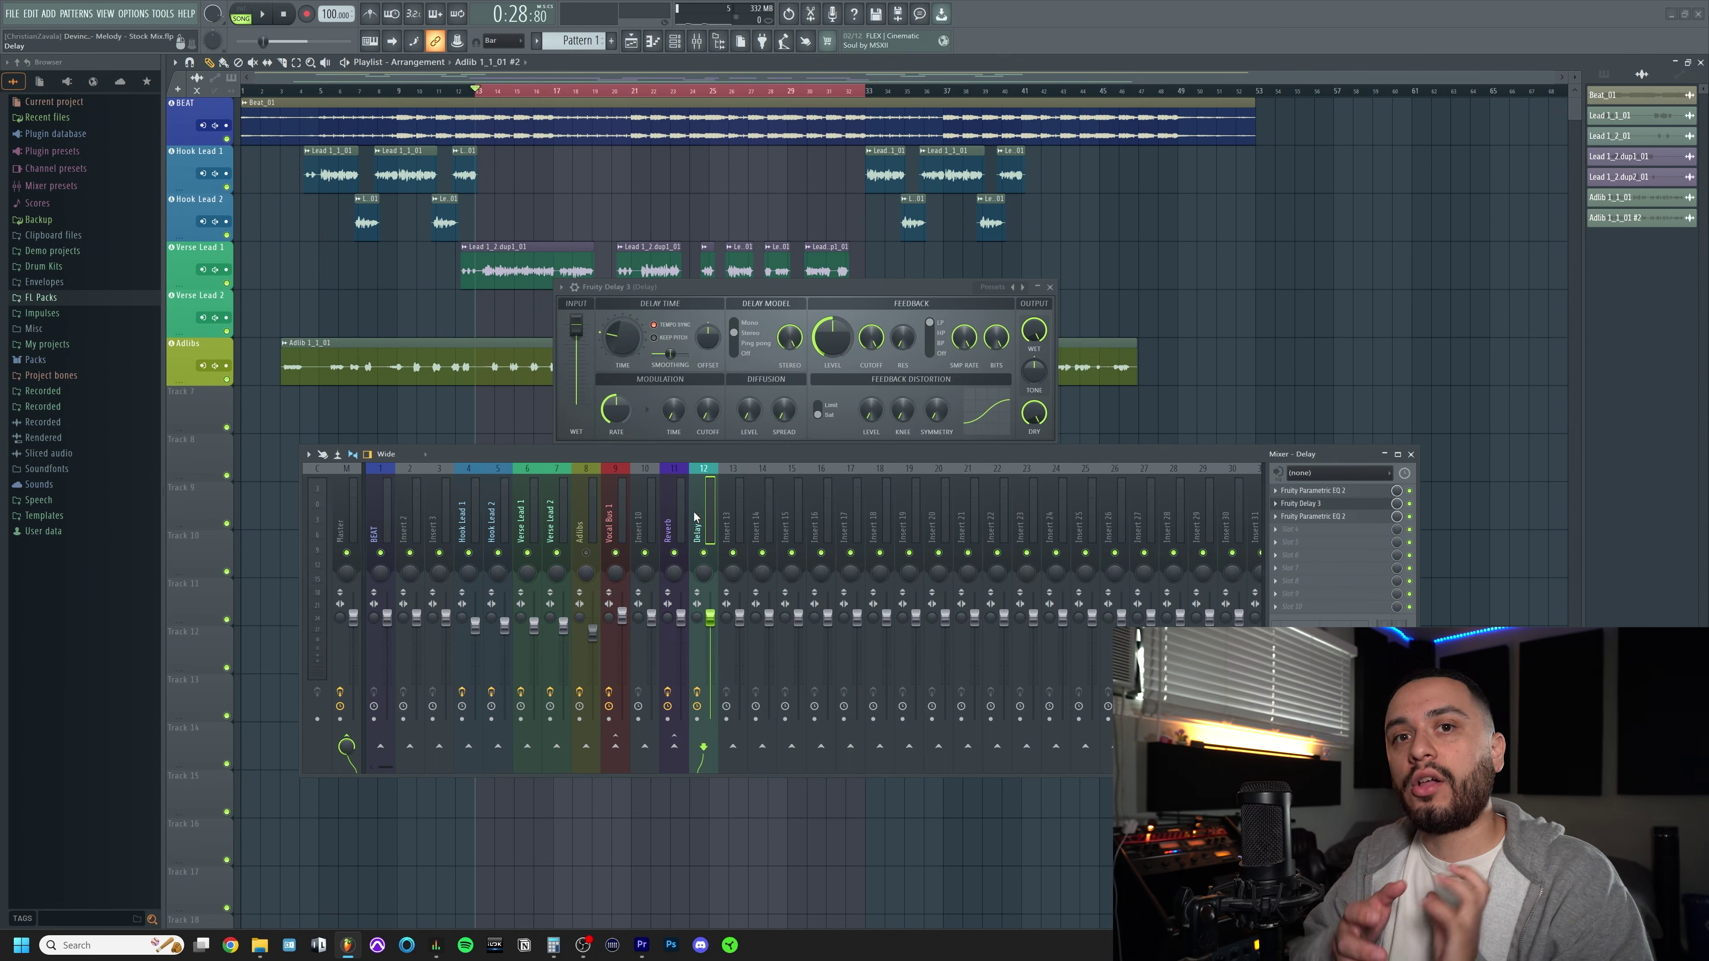
key("Left")
key("Left")
key("Left")
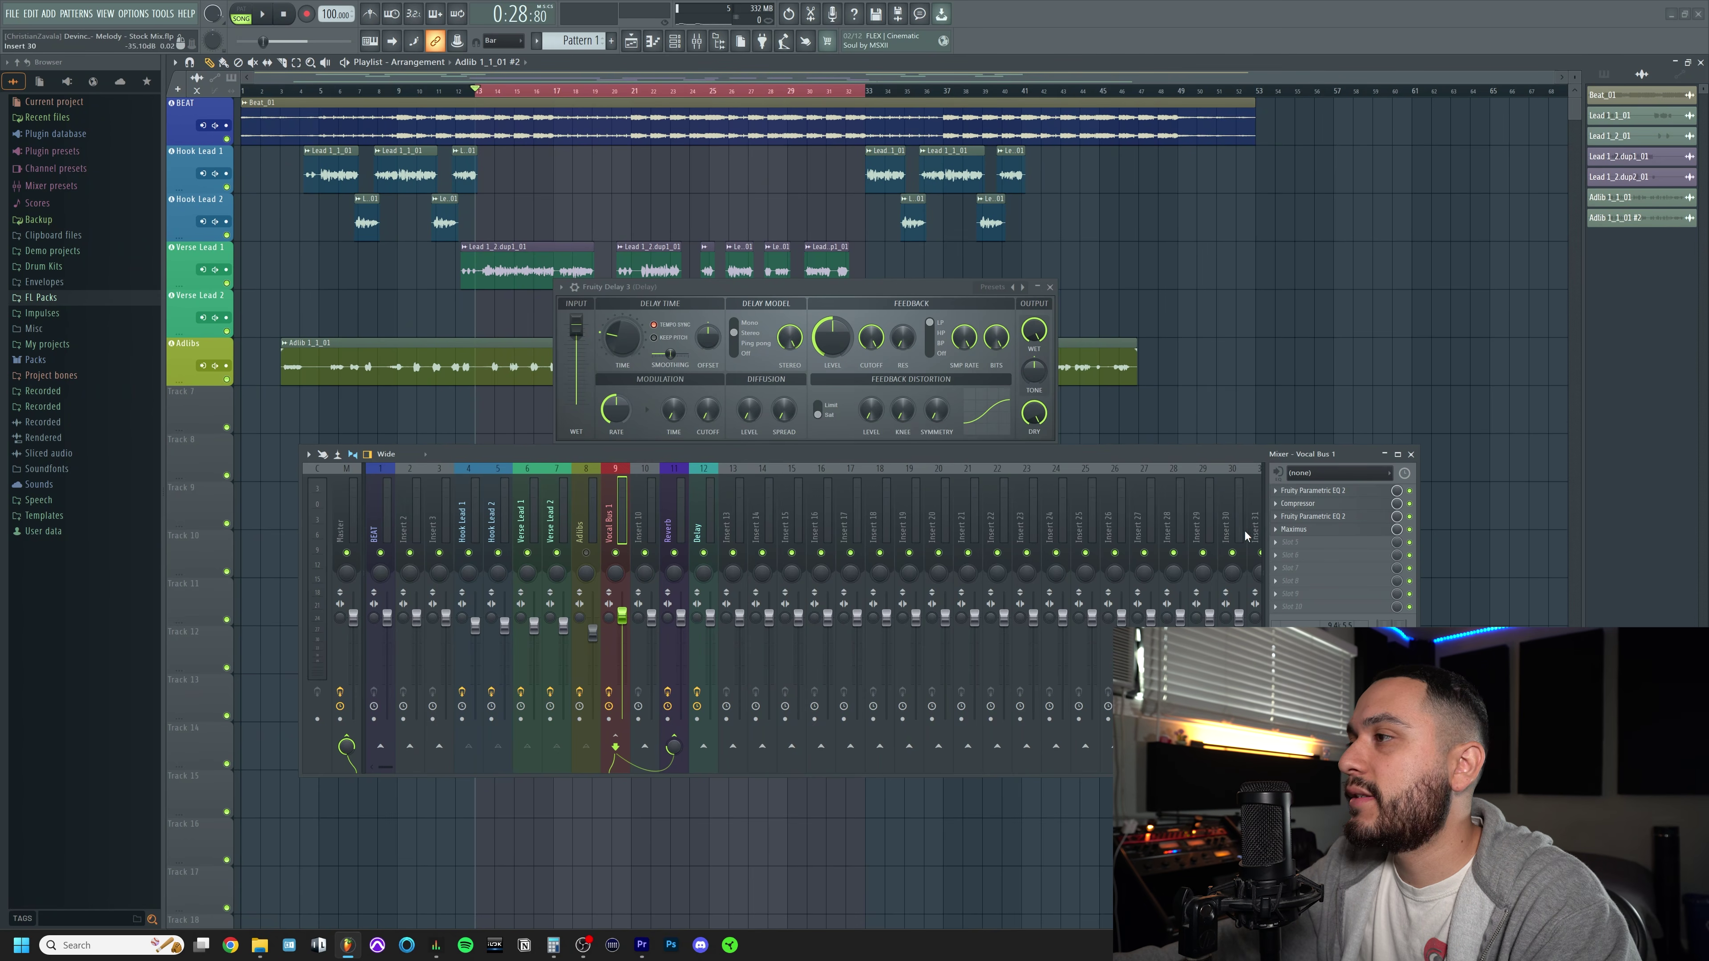
Send Vocal Bus 1 to the Delay track and briefly play the verse loop to audition Fruity Delay 3
left_click(703, 472)
left_click_drag(675, 287, 678, 288)
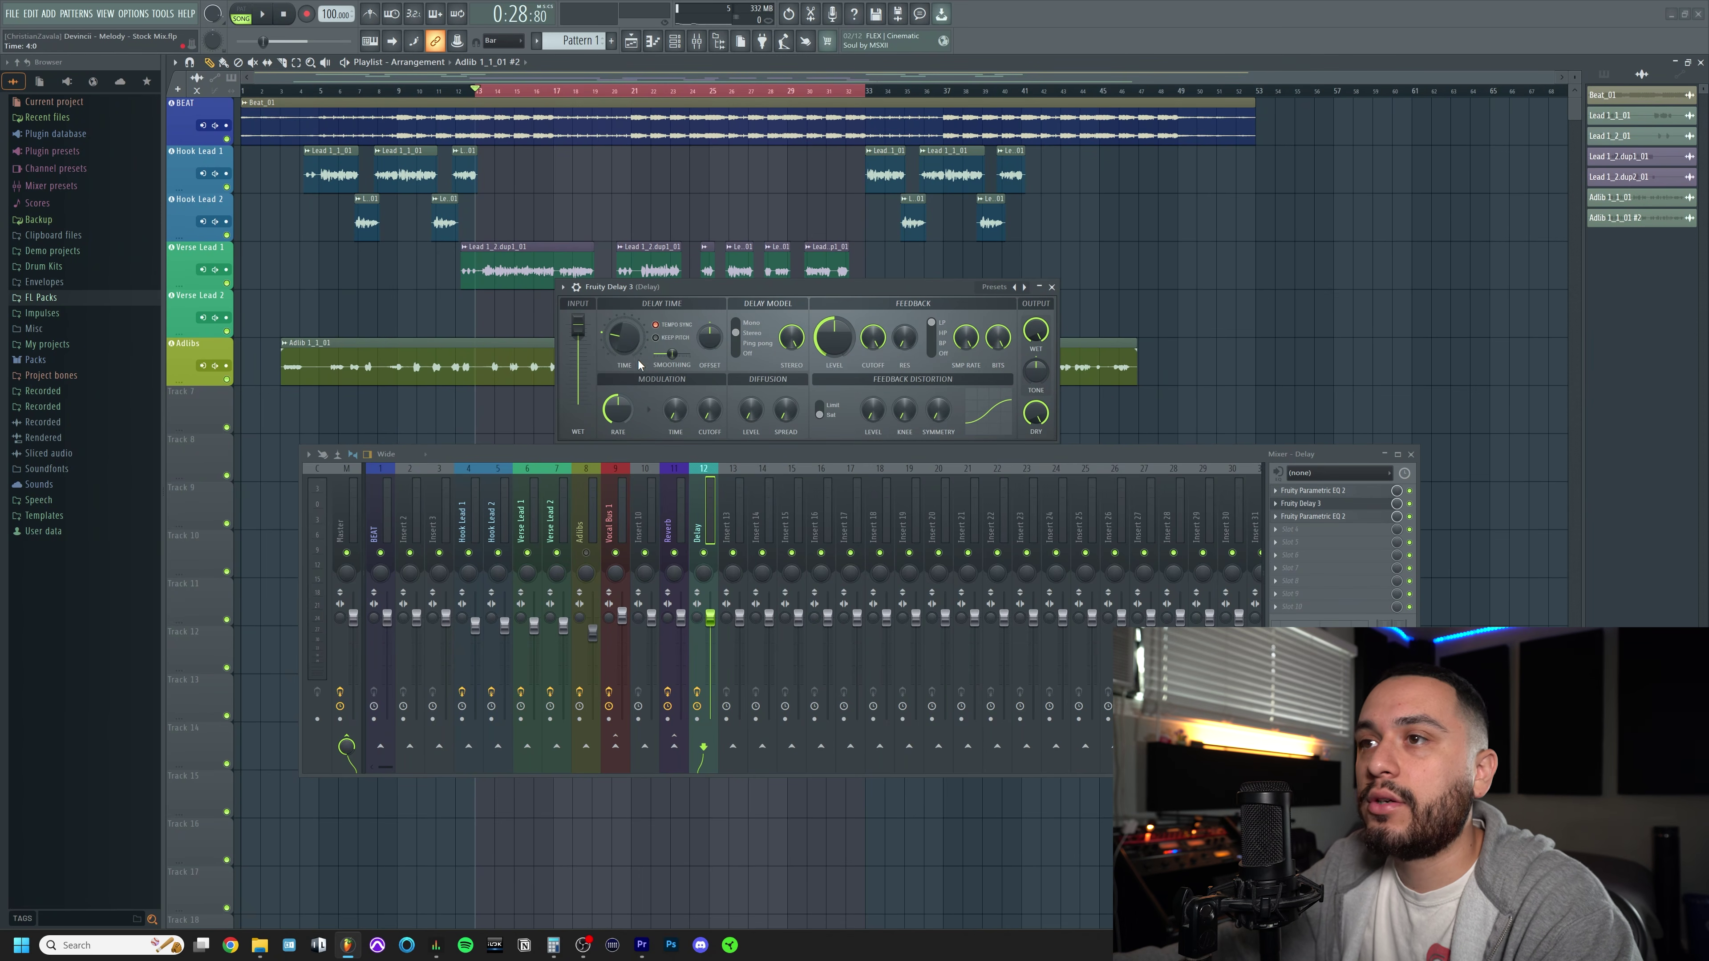
left_click(614, 515)
key("space")
key("space")
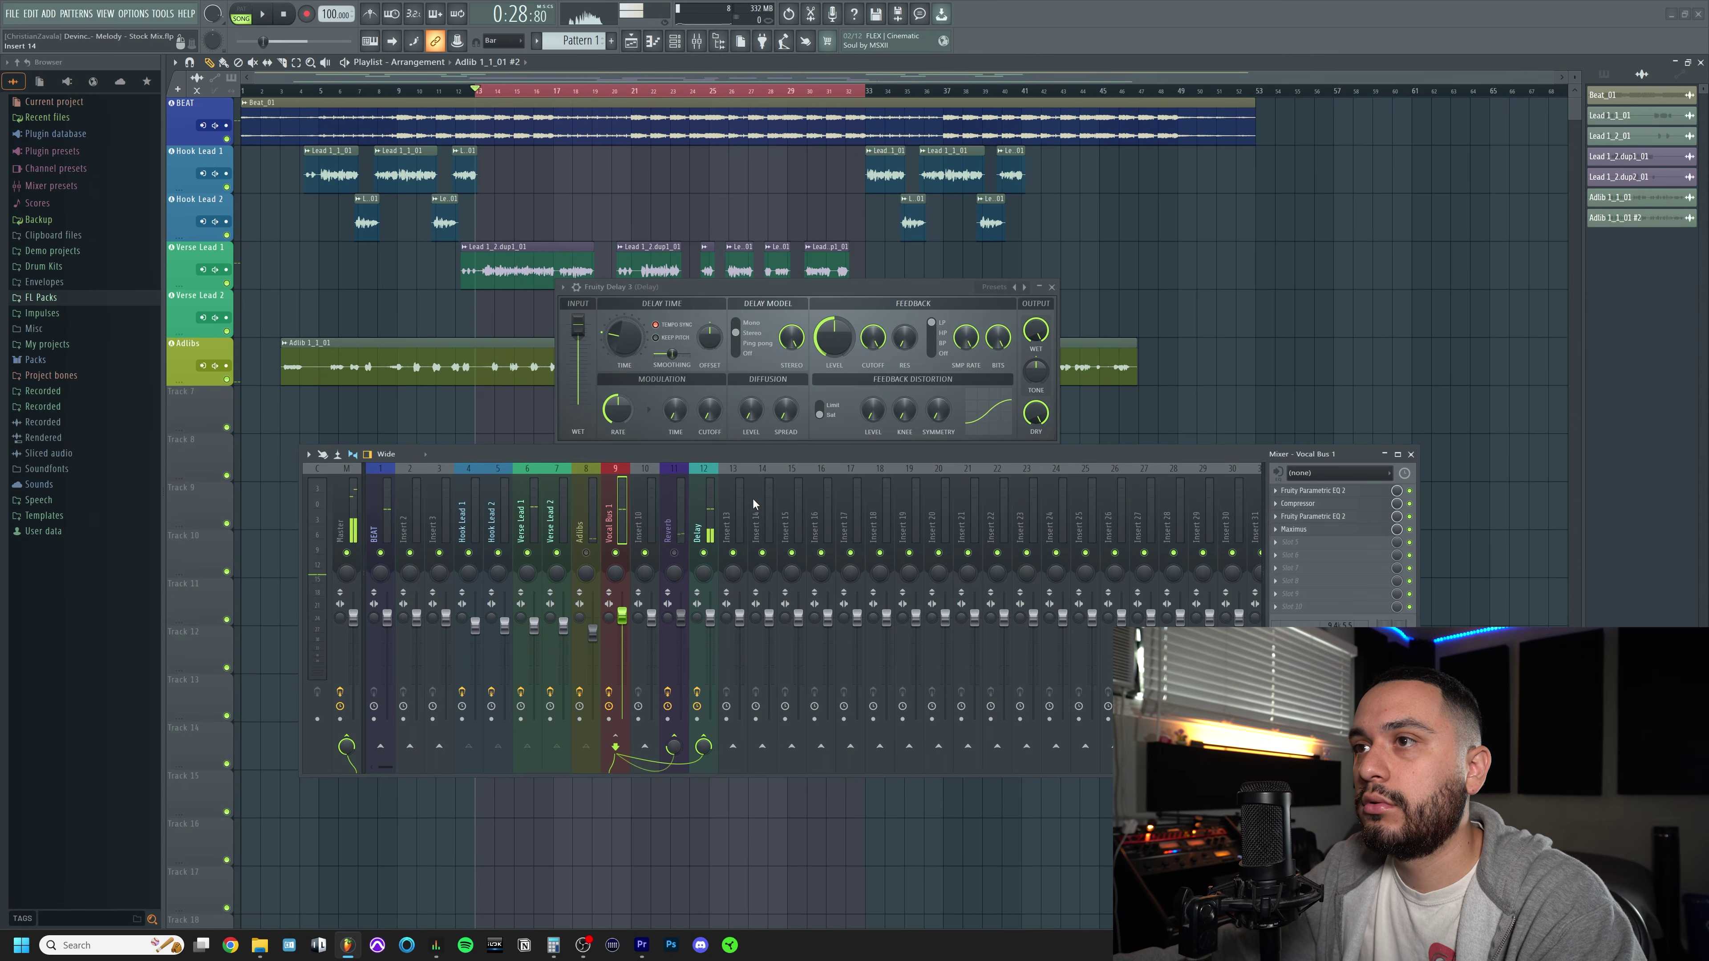
On the Delay track, lower Fruity Delay 3's feedback level and try shorter delay times such as 3:0 while playing the verse loop
left_click(704, 553)
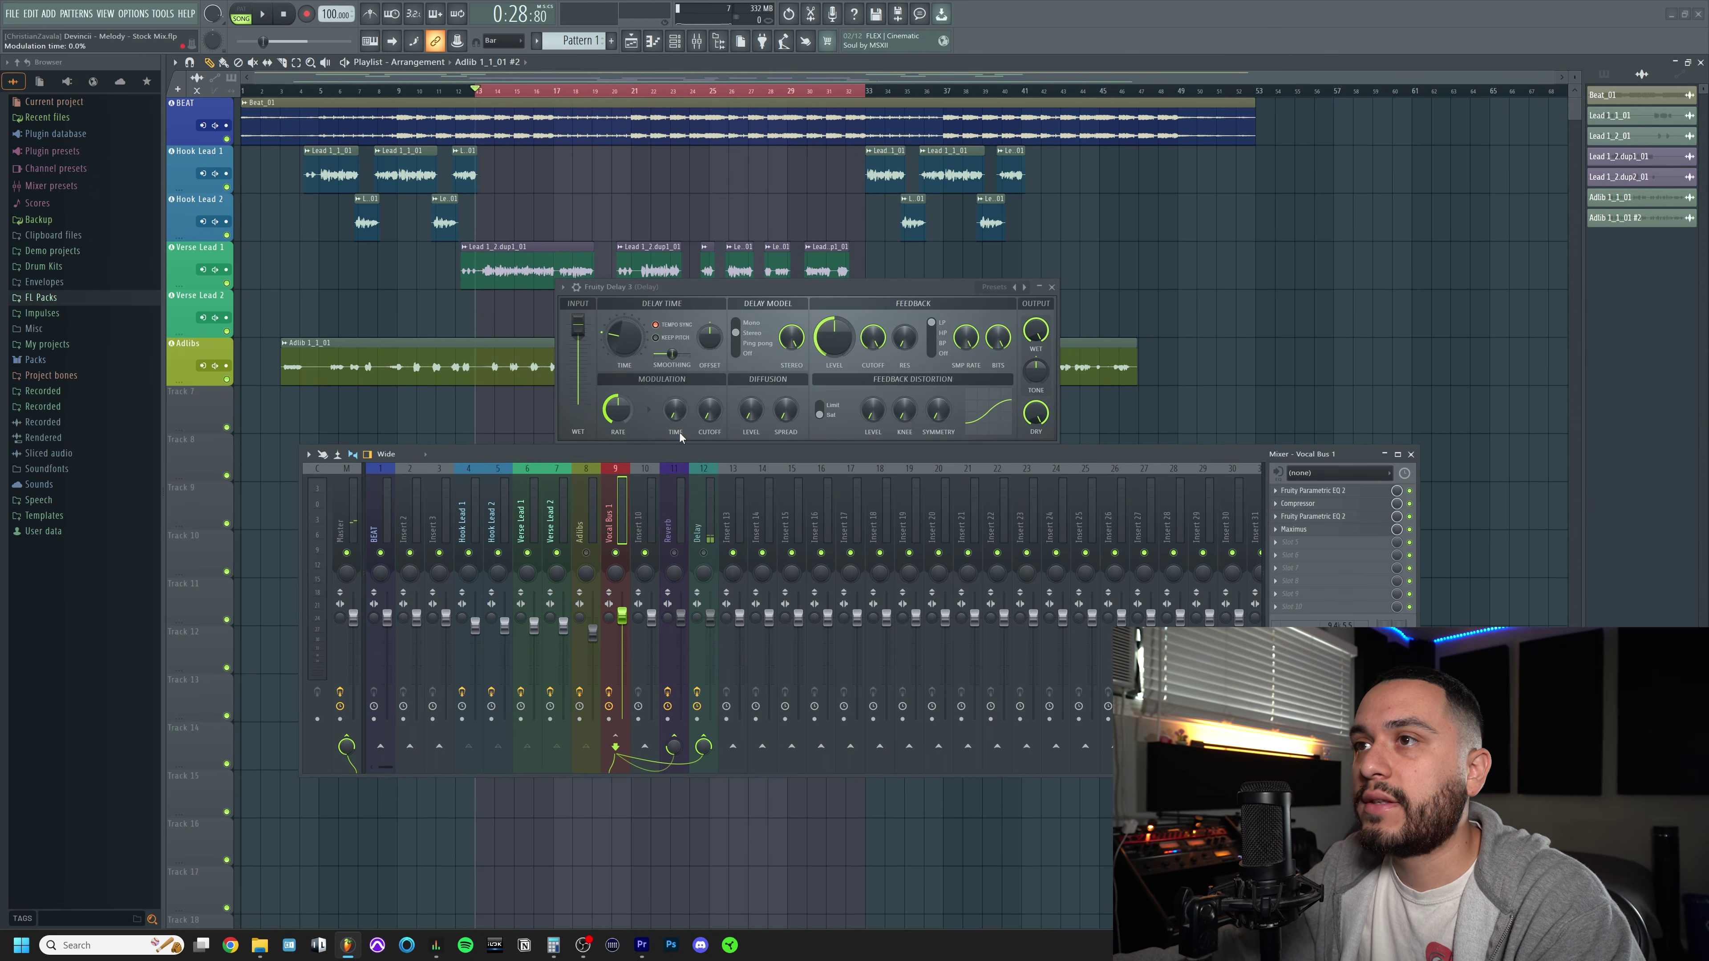
left_click(631, 340)
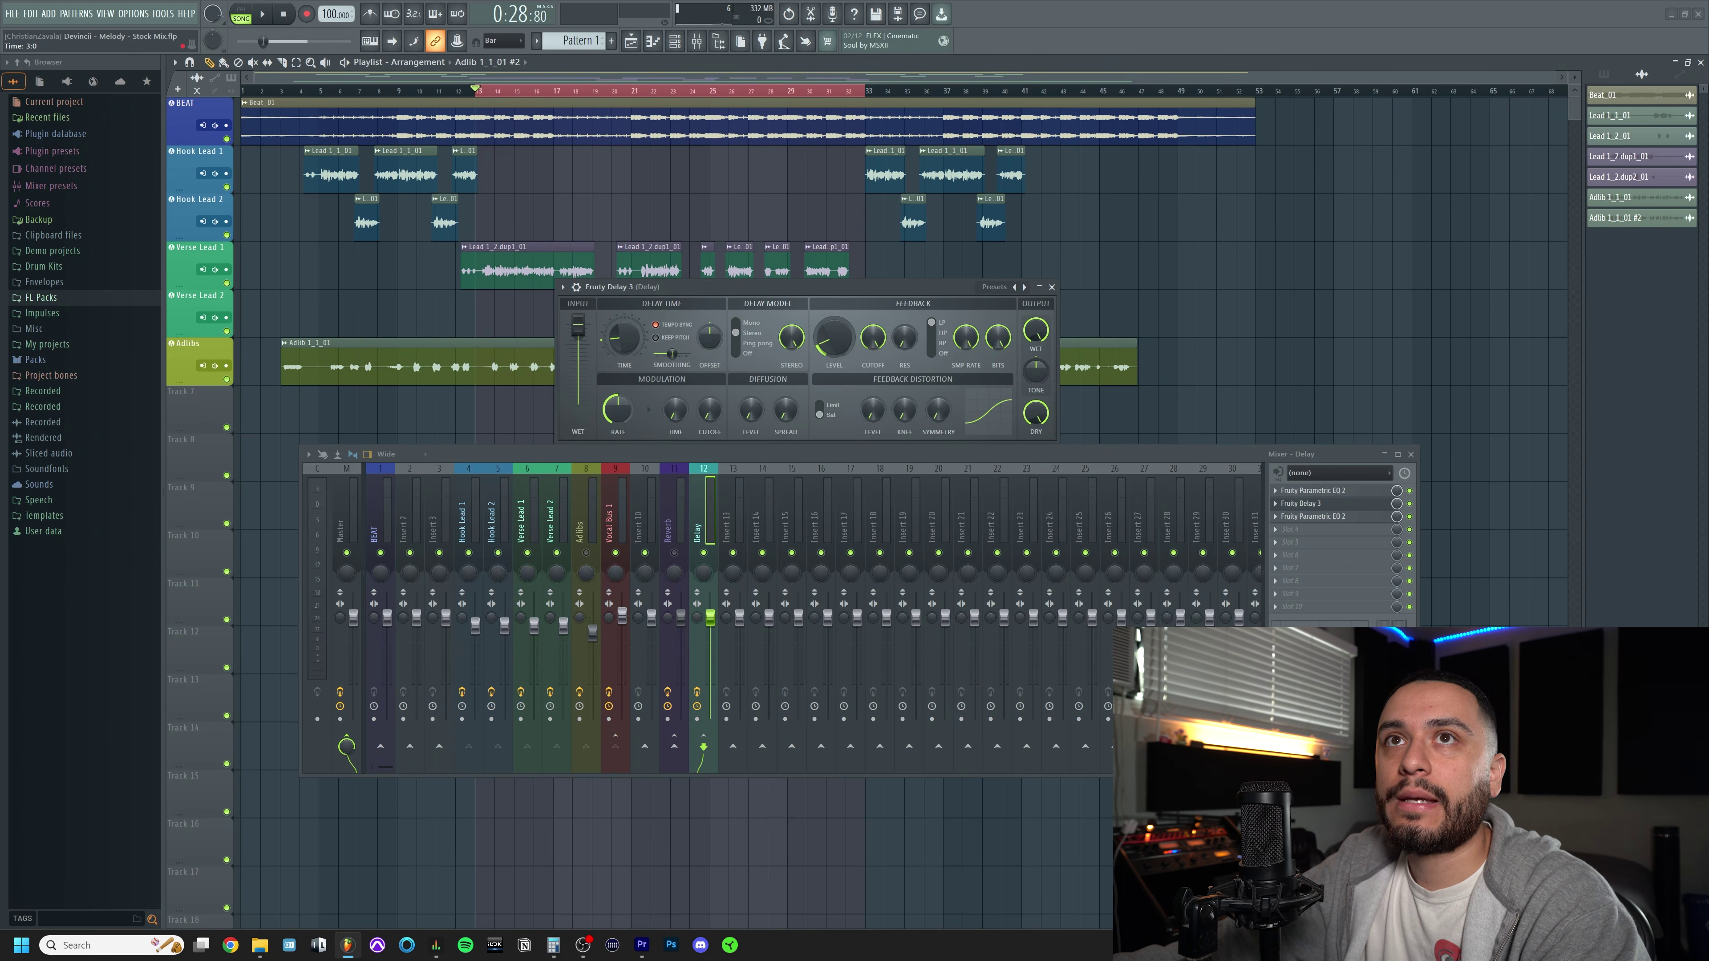
key("space")
key("space")
key("space")
key("space")
key("space")
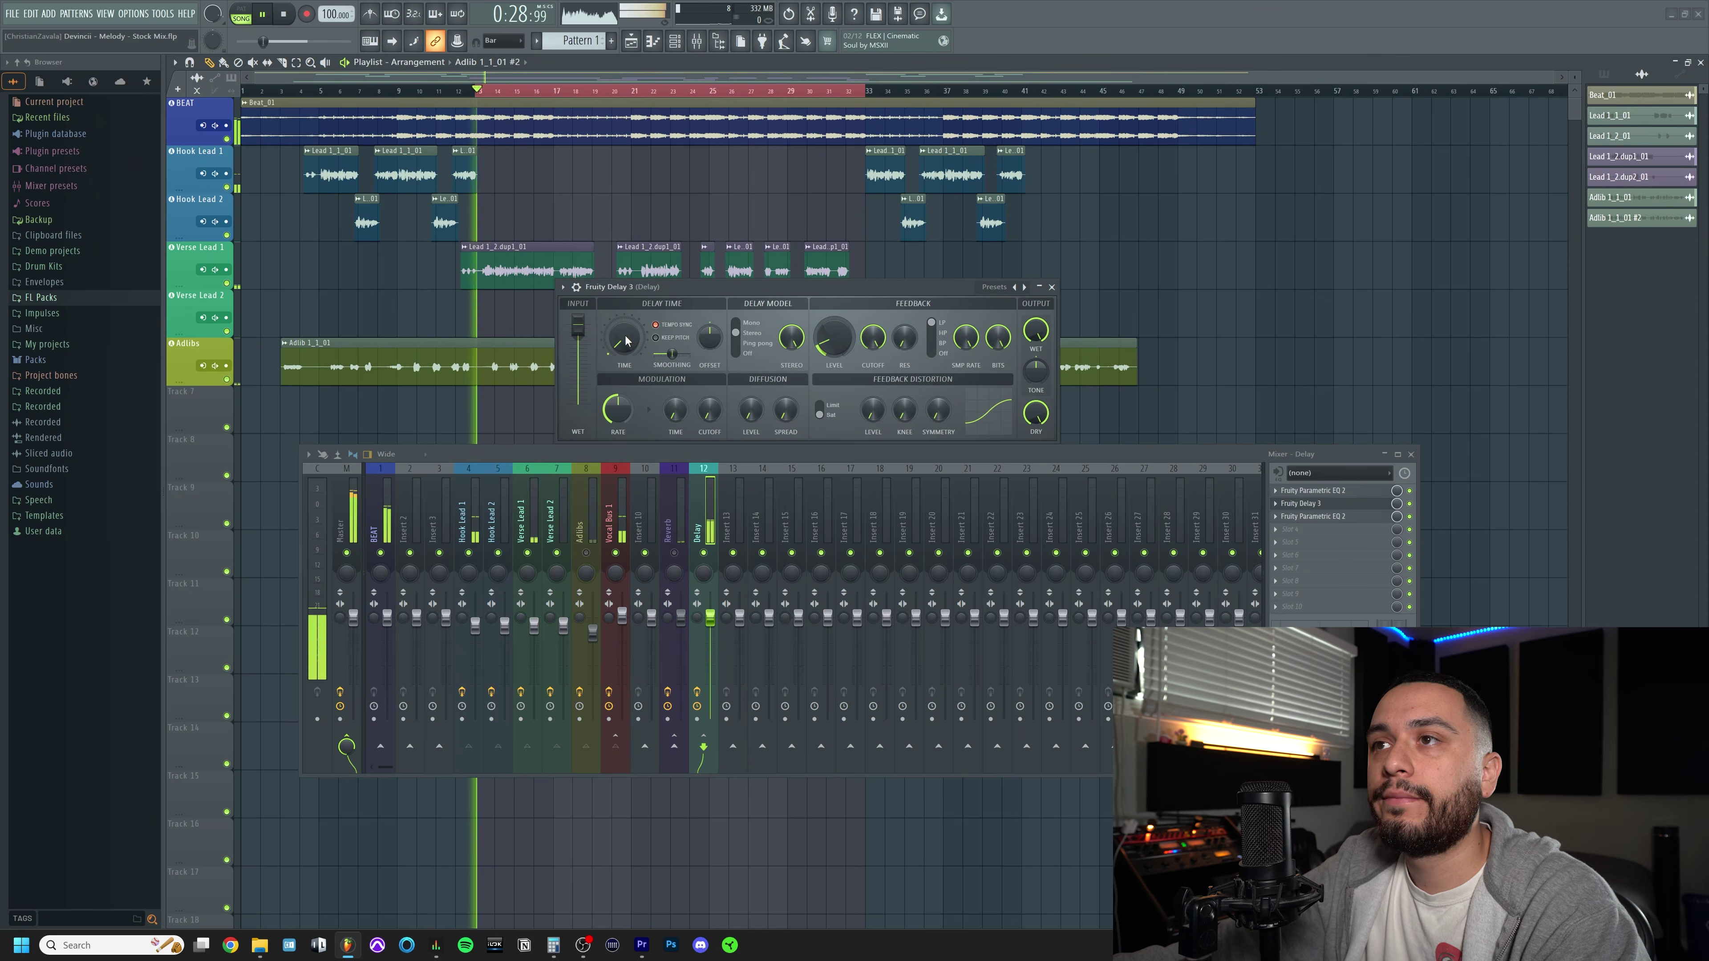
key("space")
Raise Fruity Delay 3's feedback level to about 37%, set the delay time to 4:0, and audition the verse loop
left_click_drag(826, 349, 827, 340)
key("space")
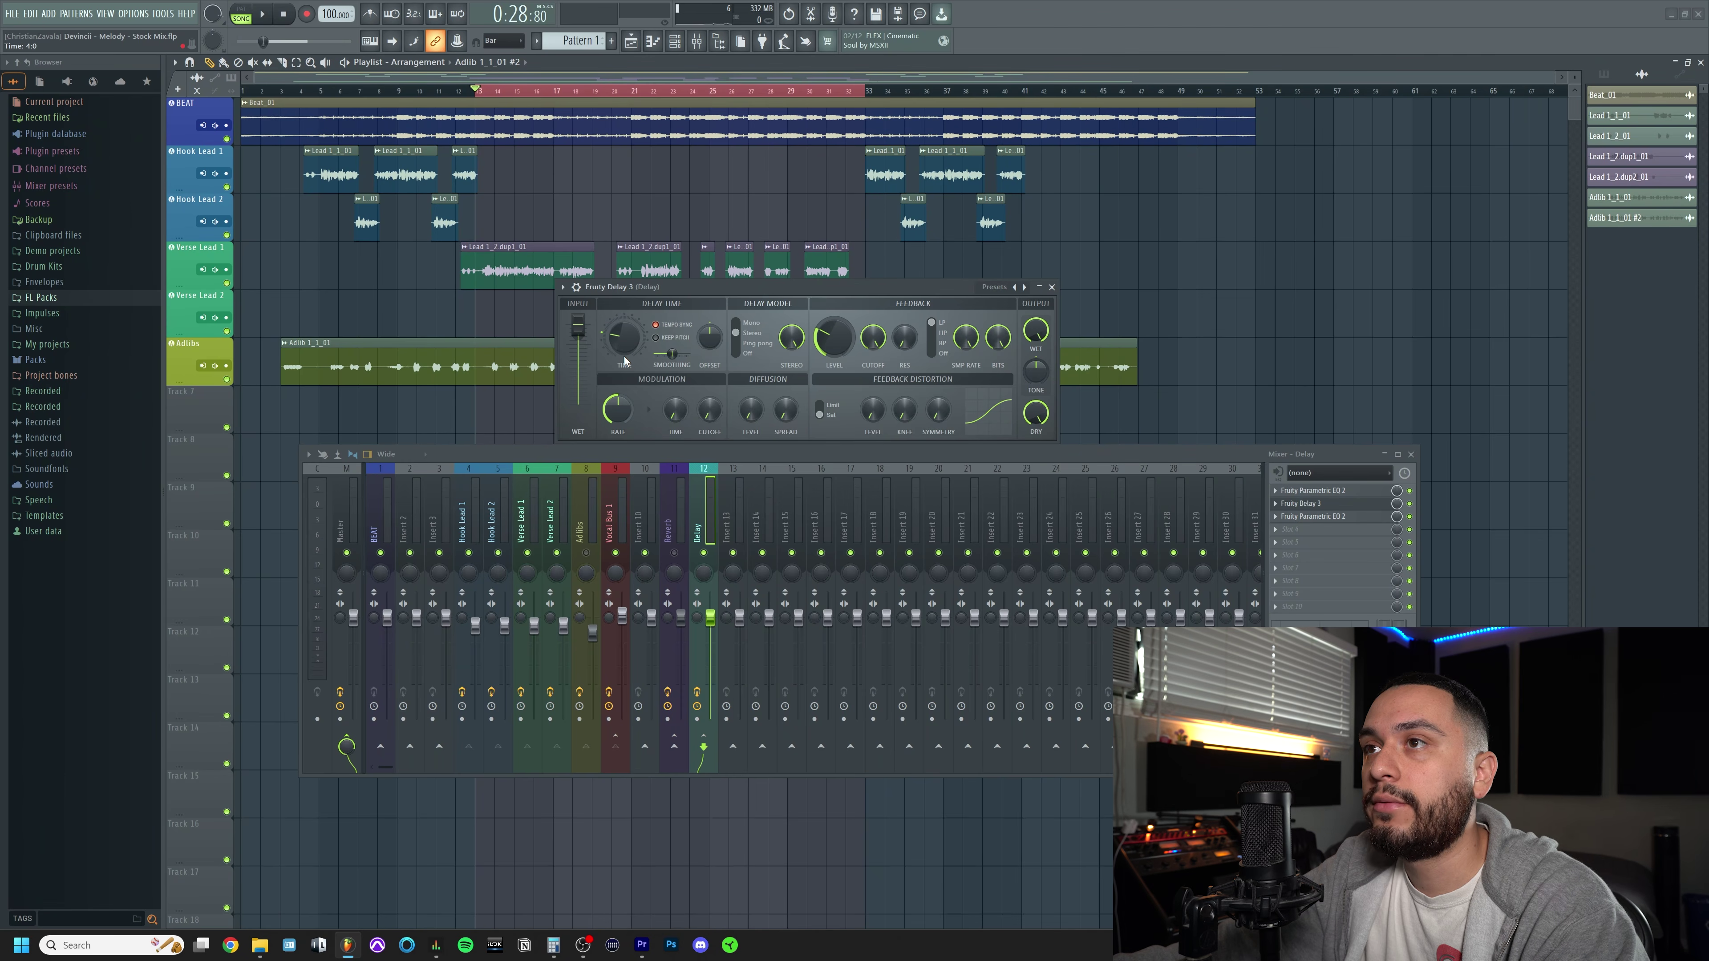
key("space")
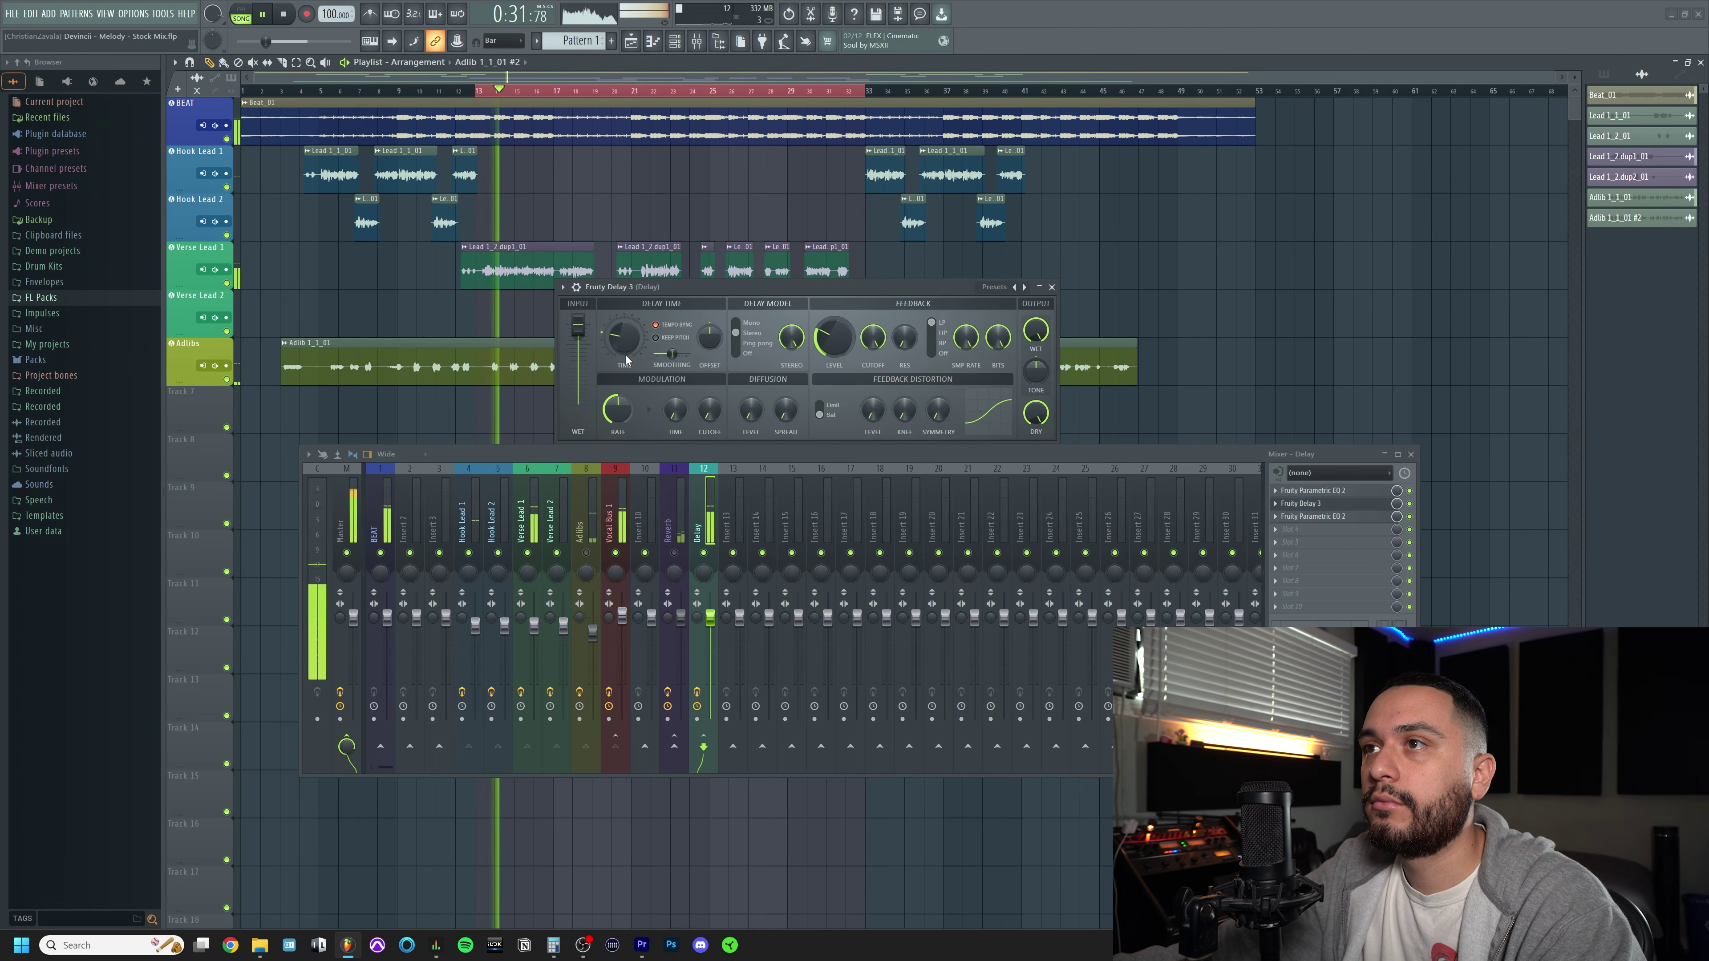
key("space")
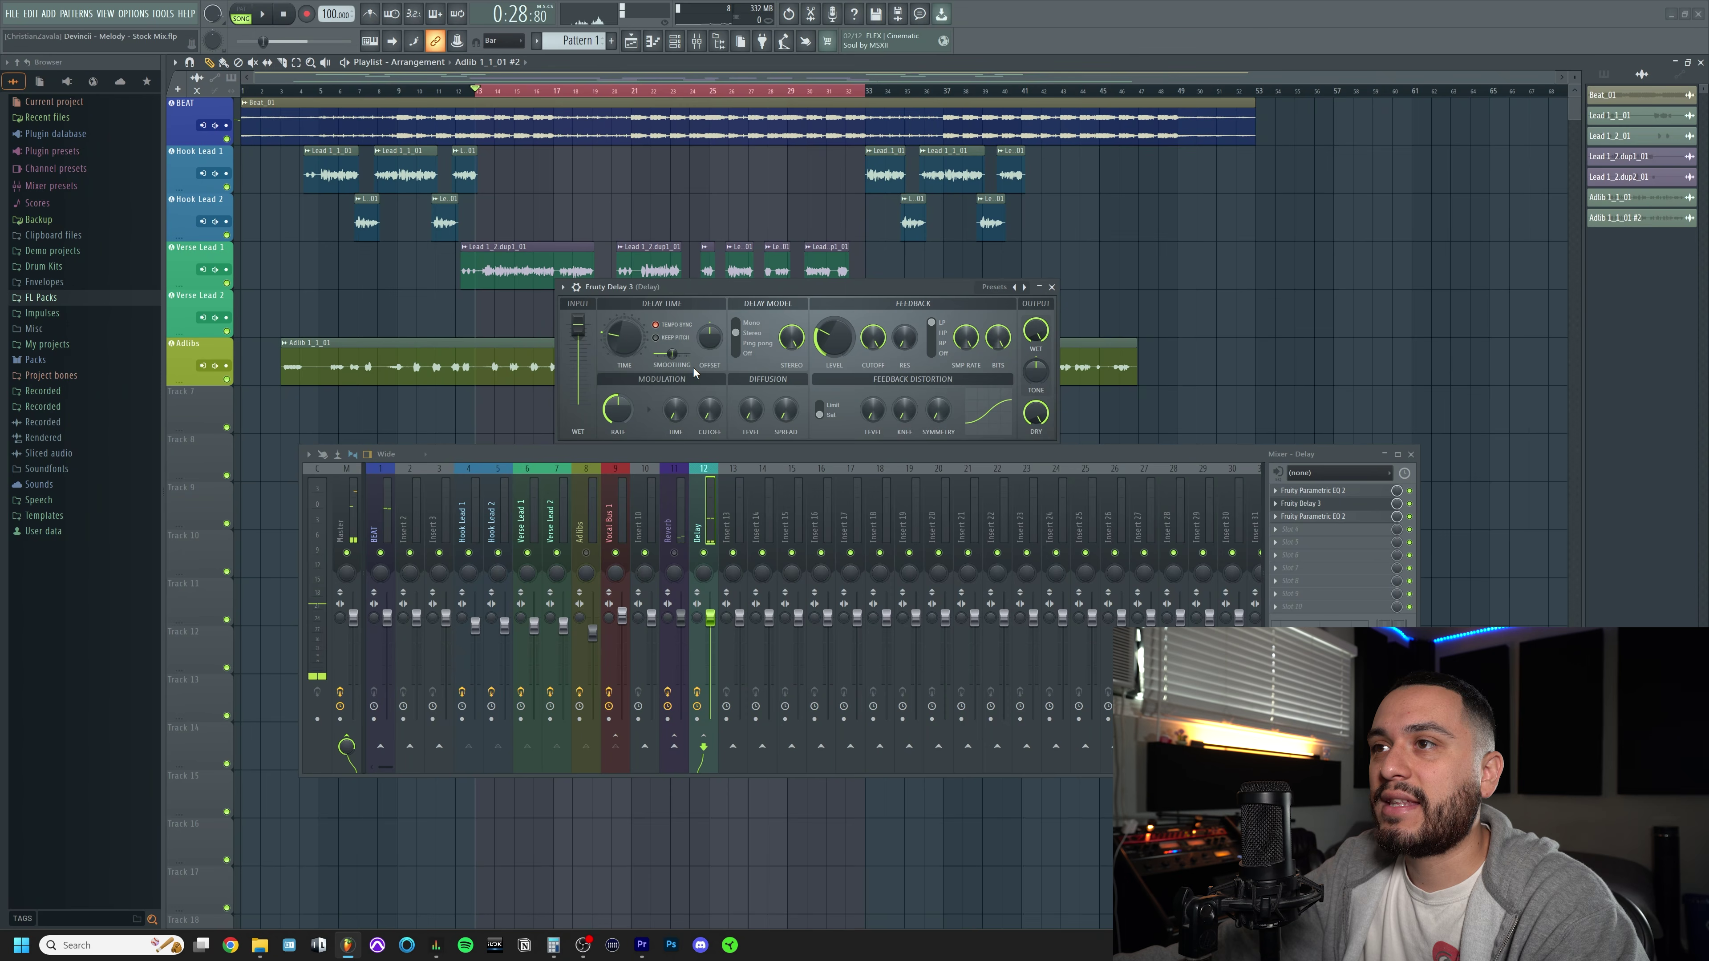
Lower Fruity Delay 3's feedback level to 25%, play the verse loop, and reduce the feedback further by ear
left_click(624, 511)
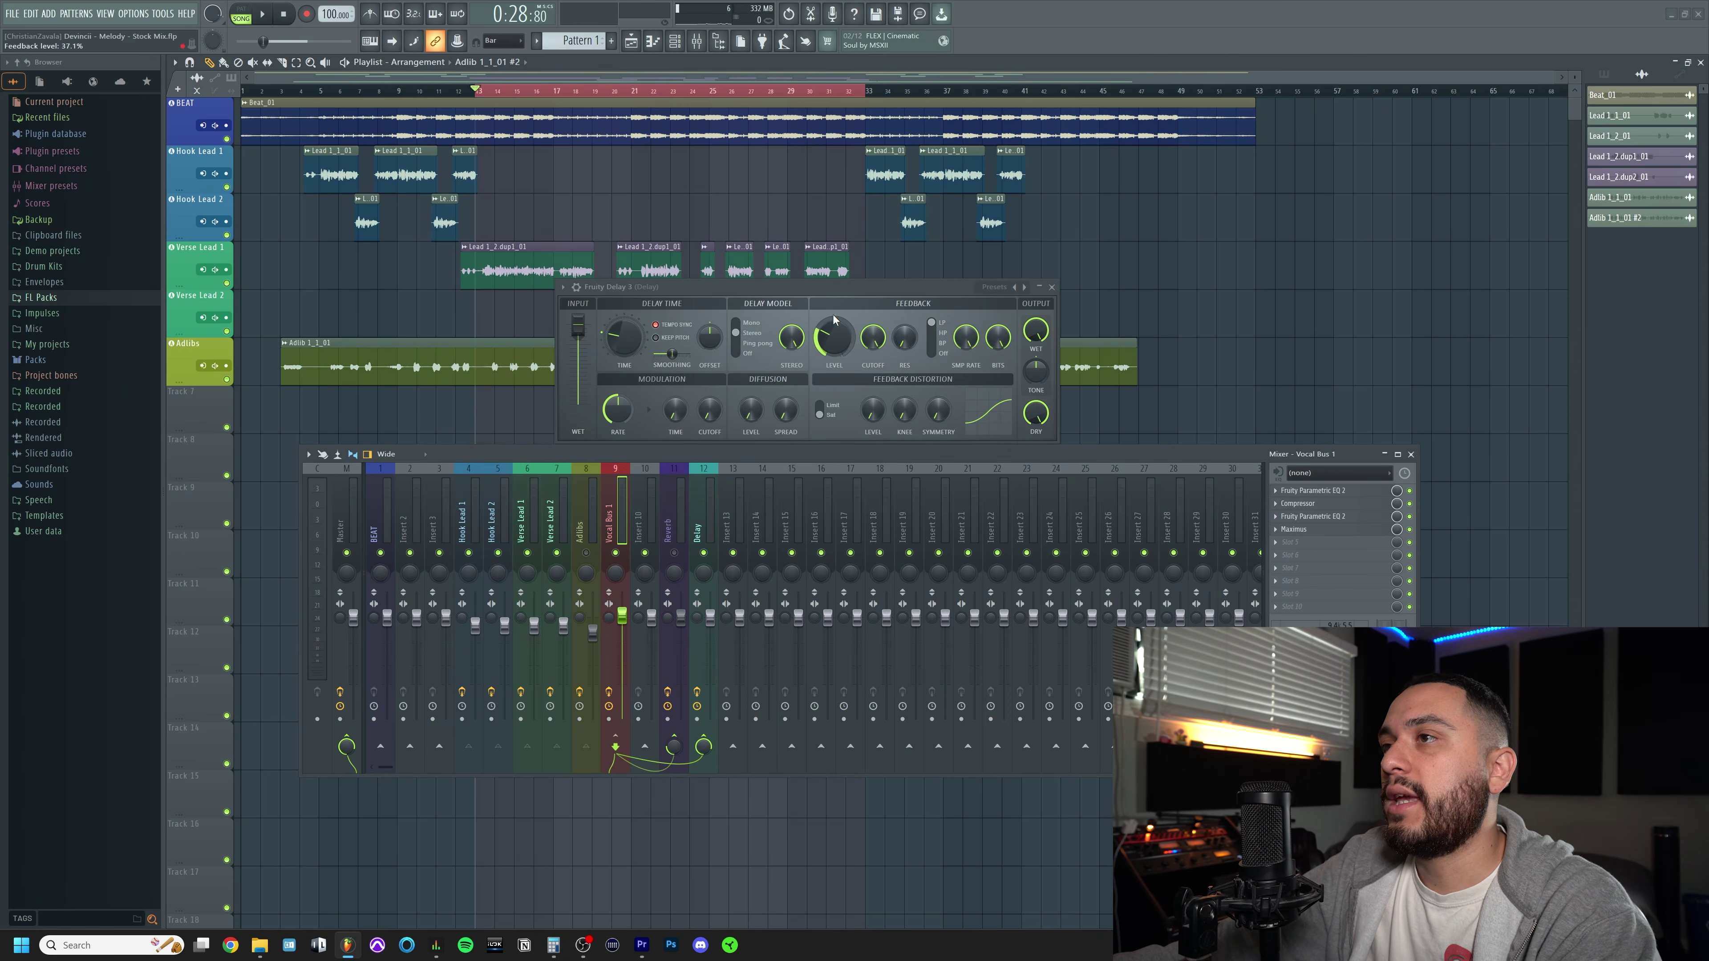
left_click_drag(837, 337, 836, 350)
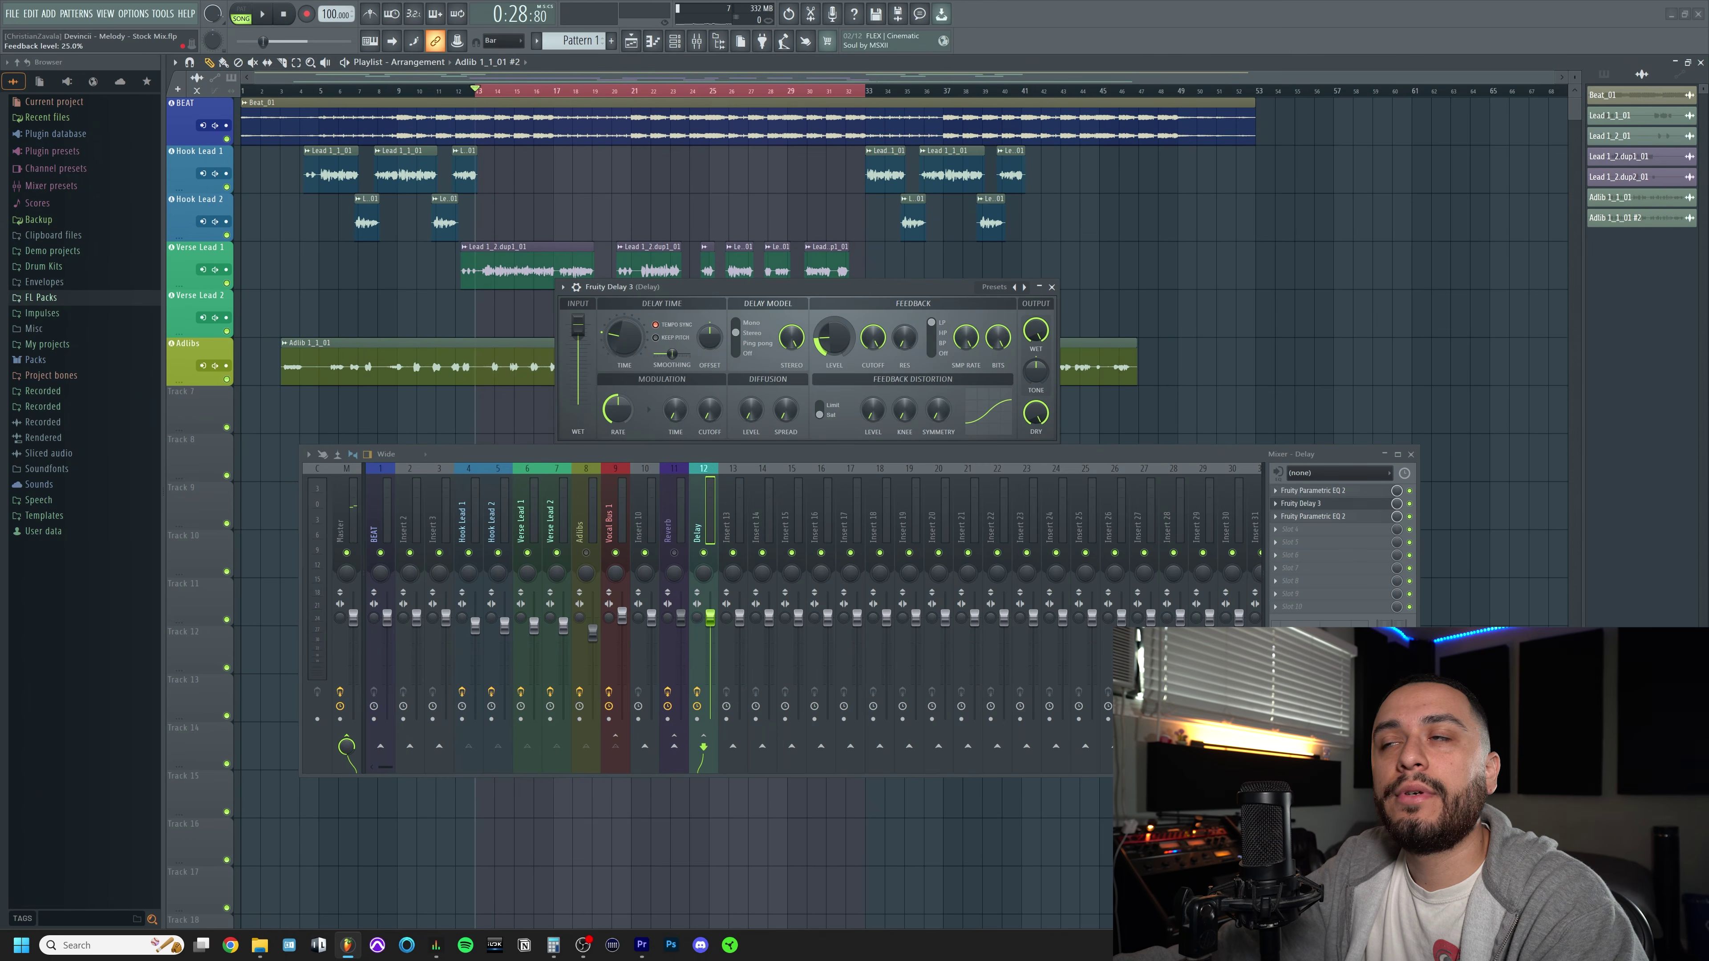
key("space")
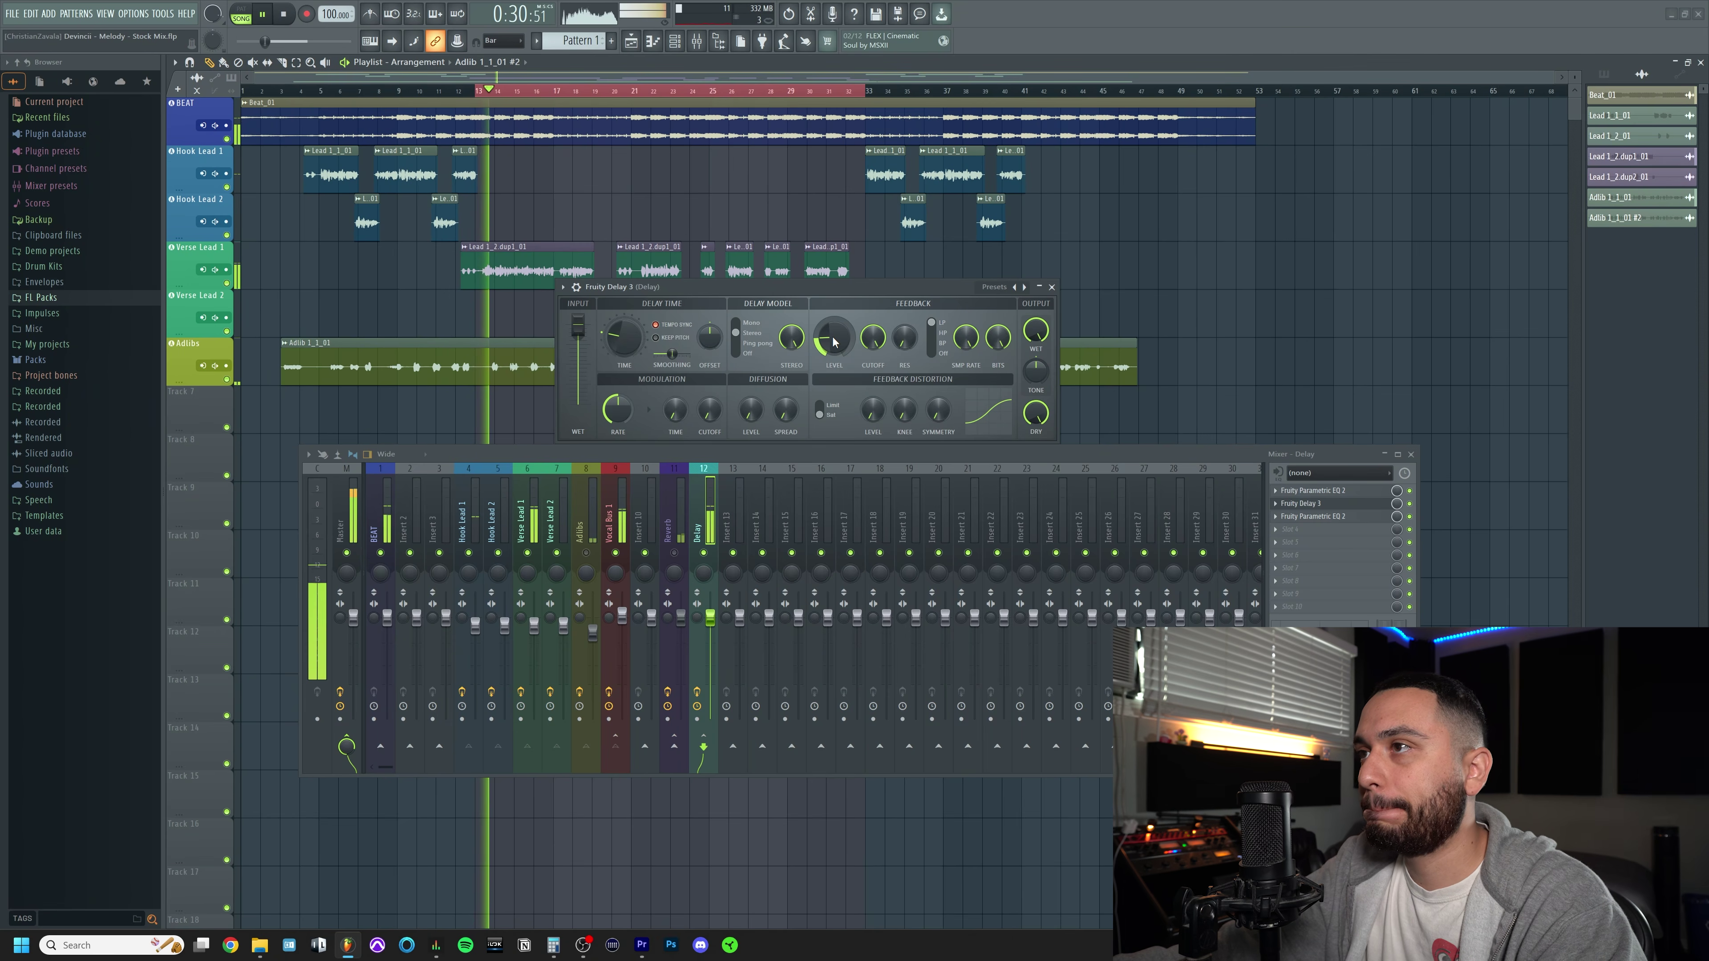
left_click_drag(835, 344, 835, 358)
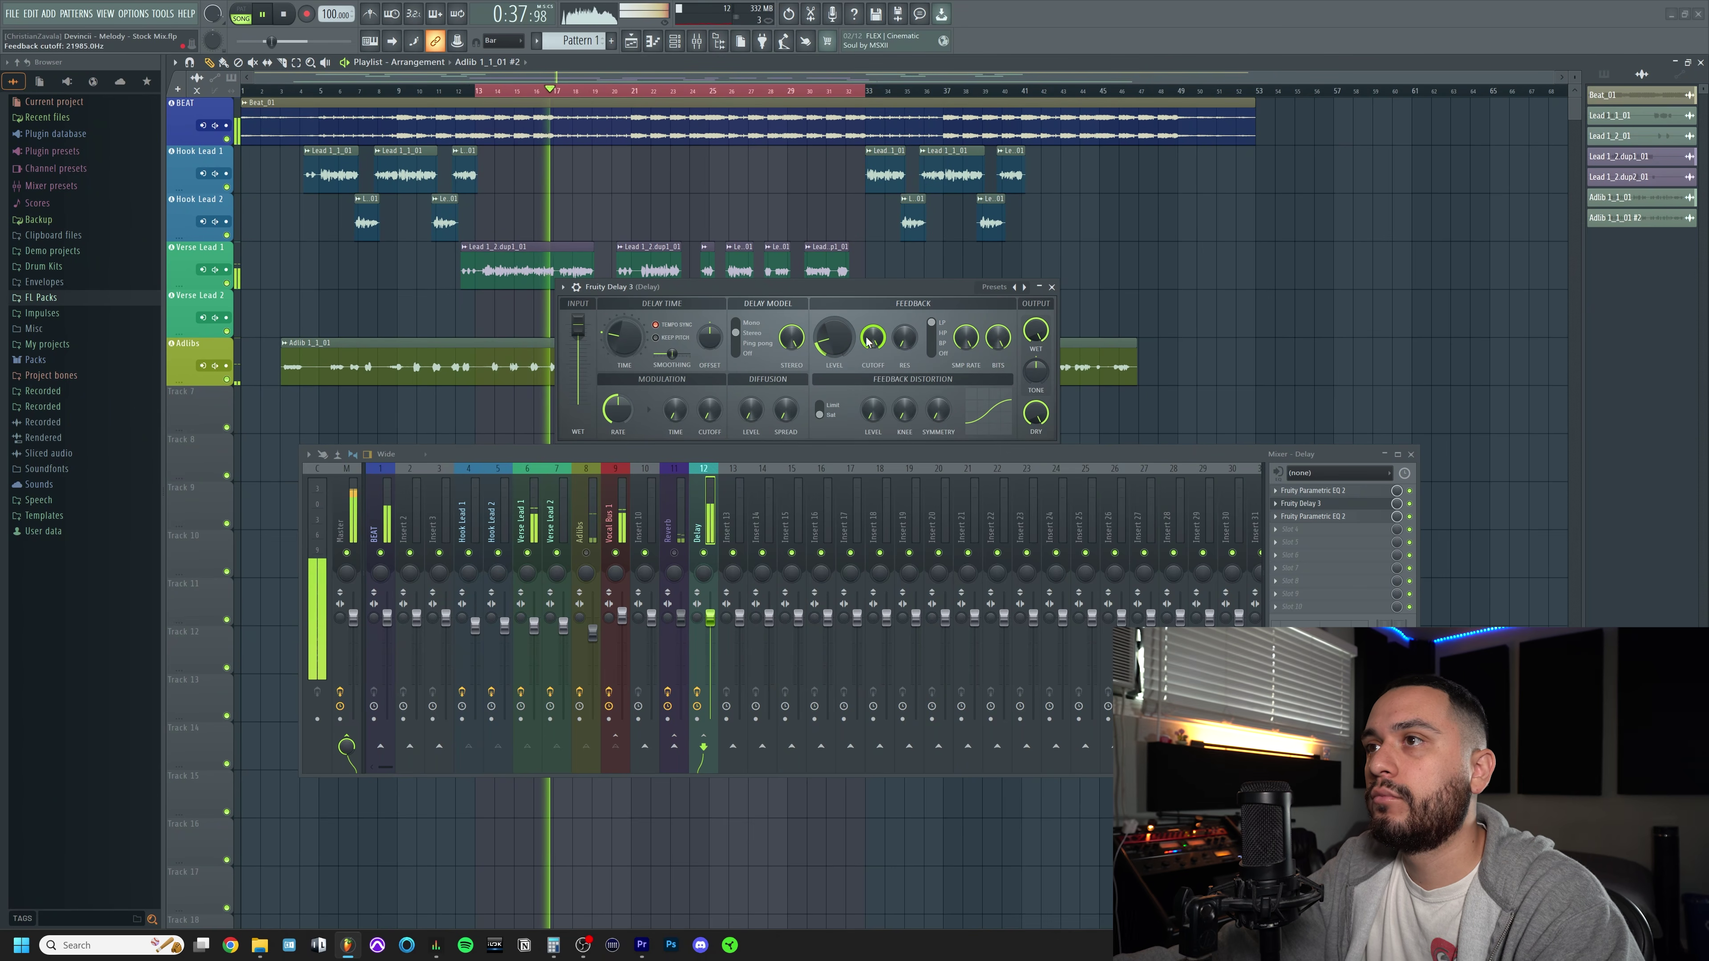
key("space")
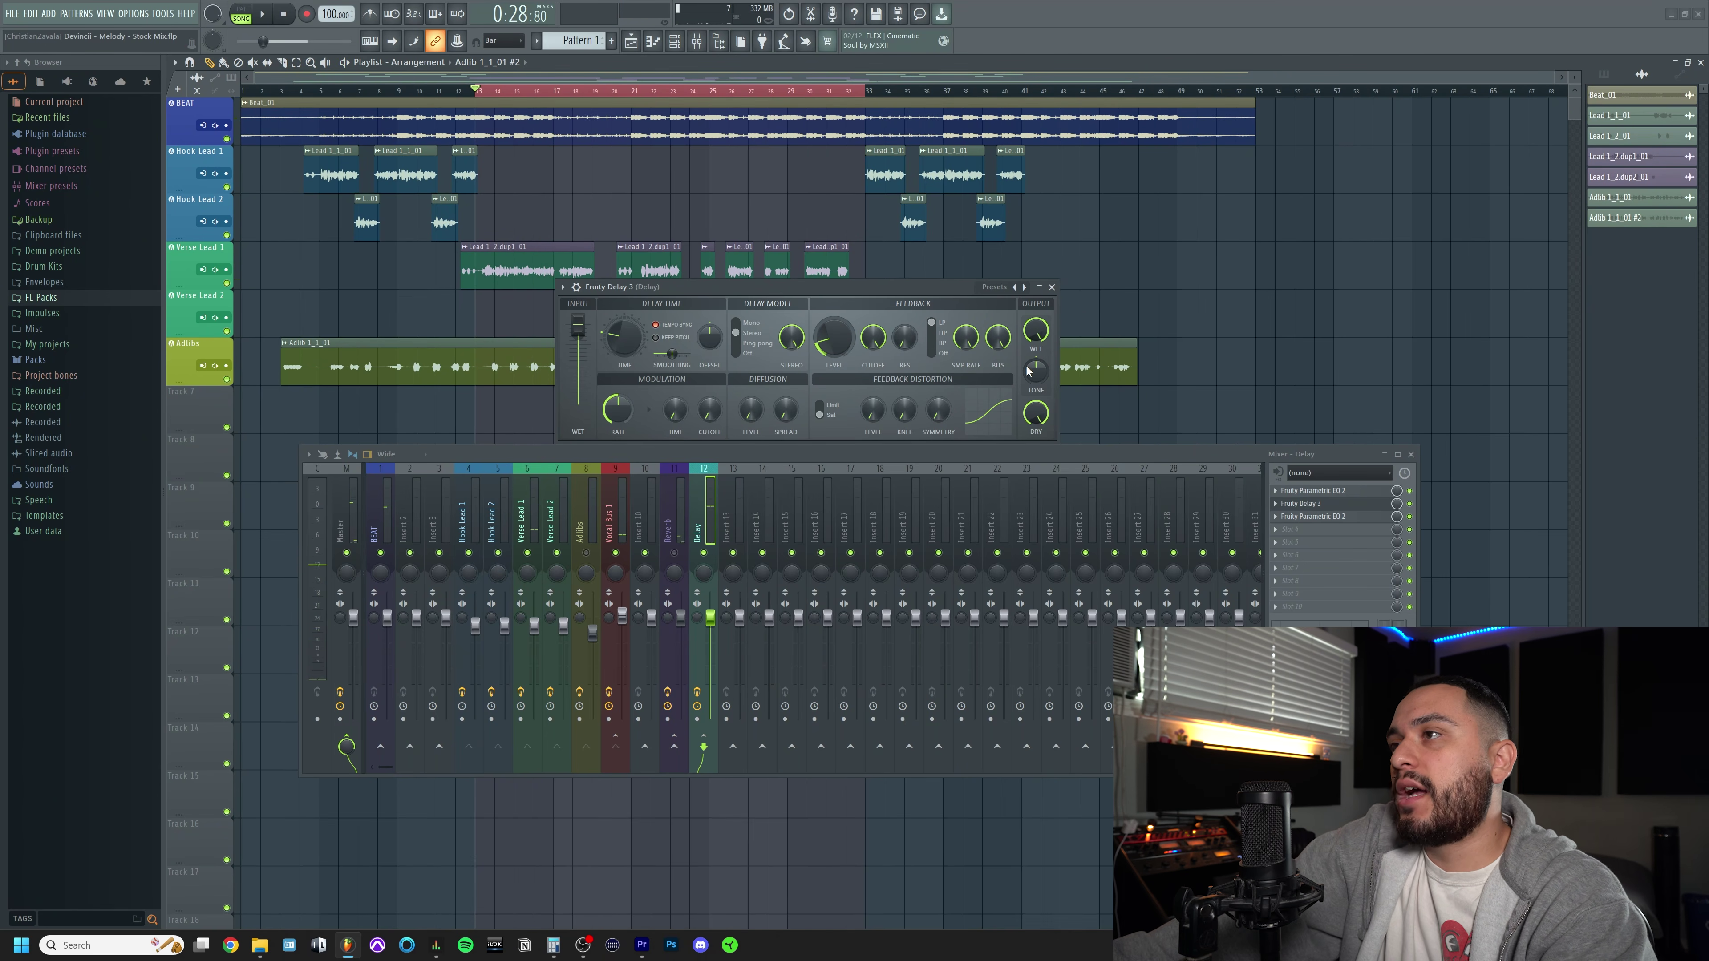
Narrow the Delay track's slot 3 Fruity Parametric EQ 2 by raising its low cut and lowering its high cut during verse playback
left_click(1051, 287)
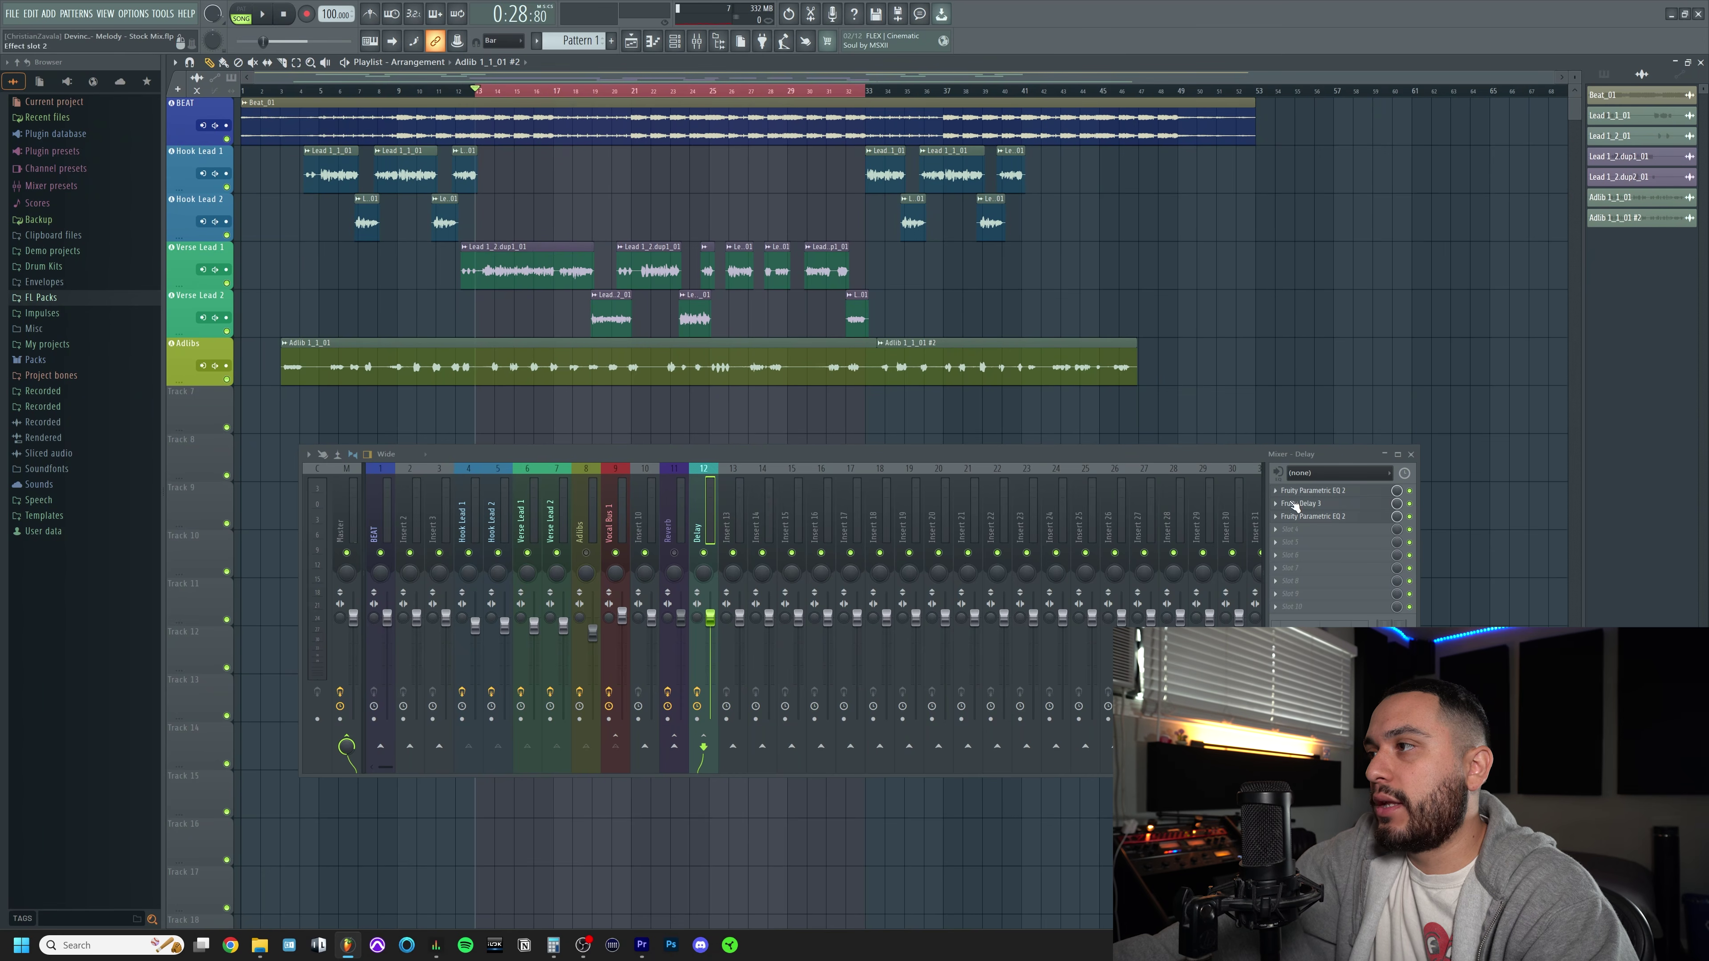
left_click(1299, 519)
left_click_drag(293, 95, 400, 115)
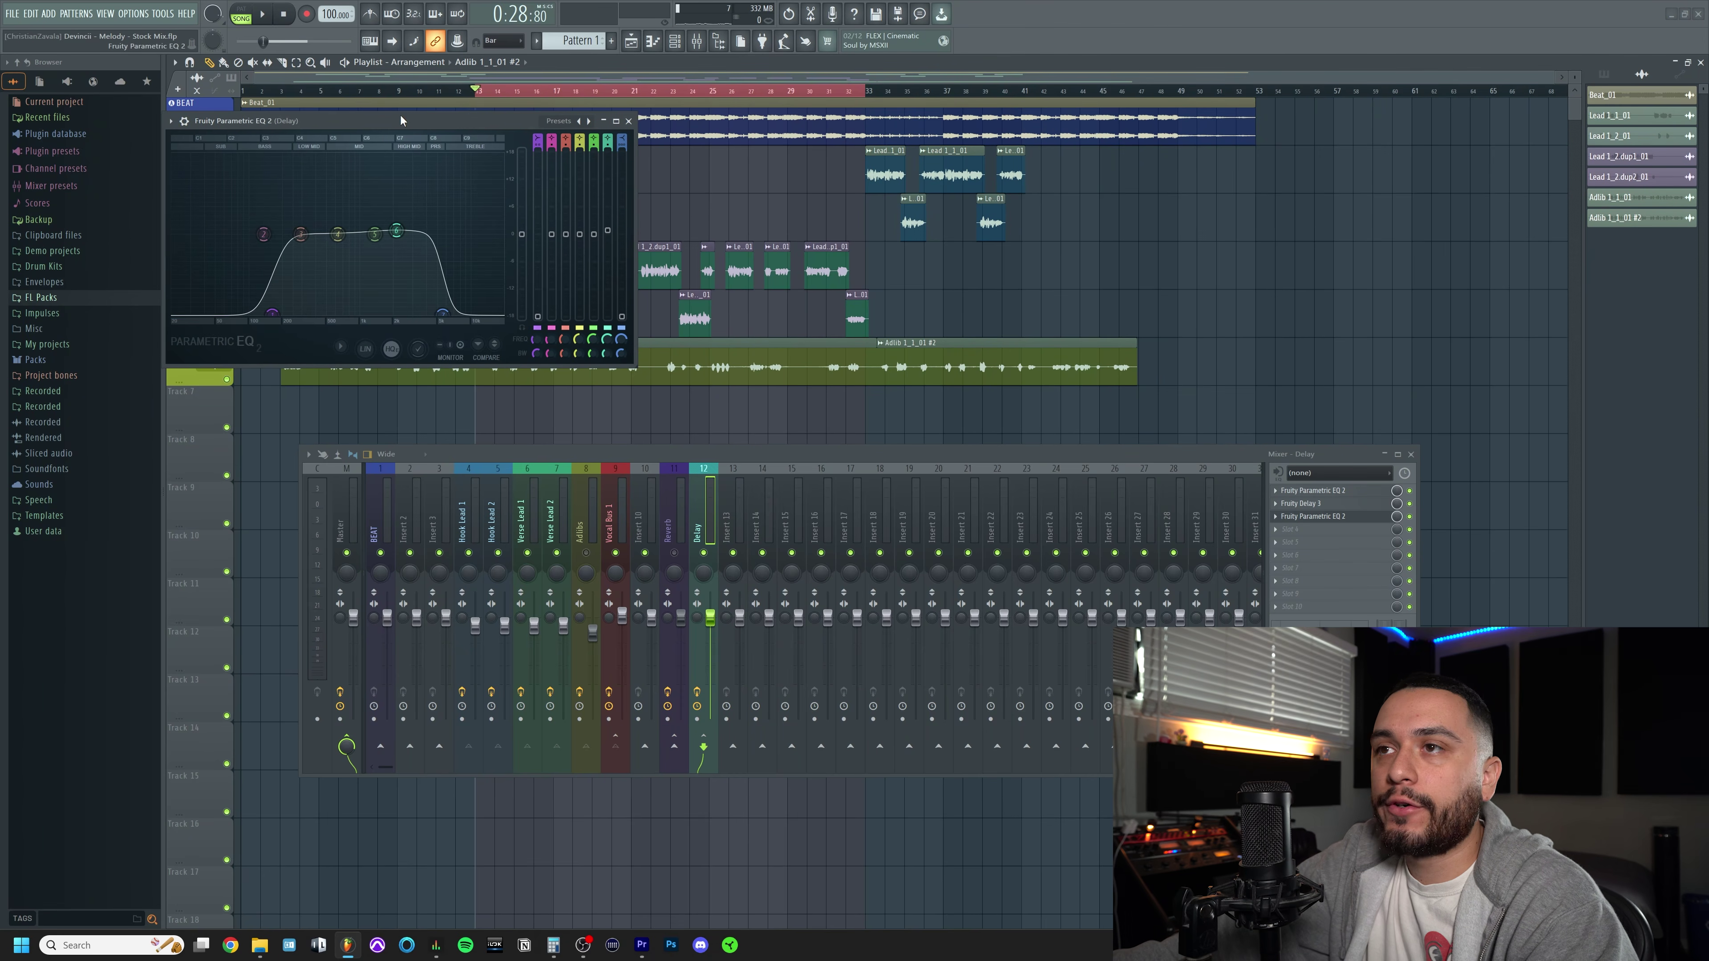
key("space")
left_click_drag(281, 312, 308, 313)
left_click_drag(443, 313, 433, 312)
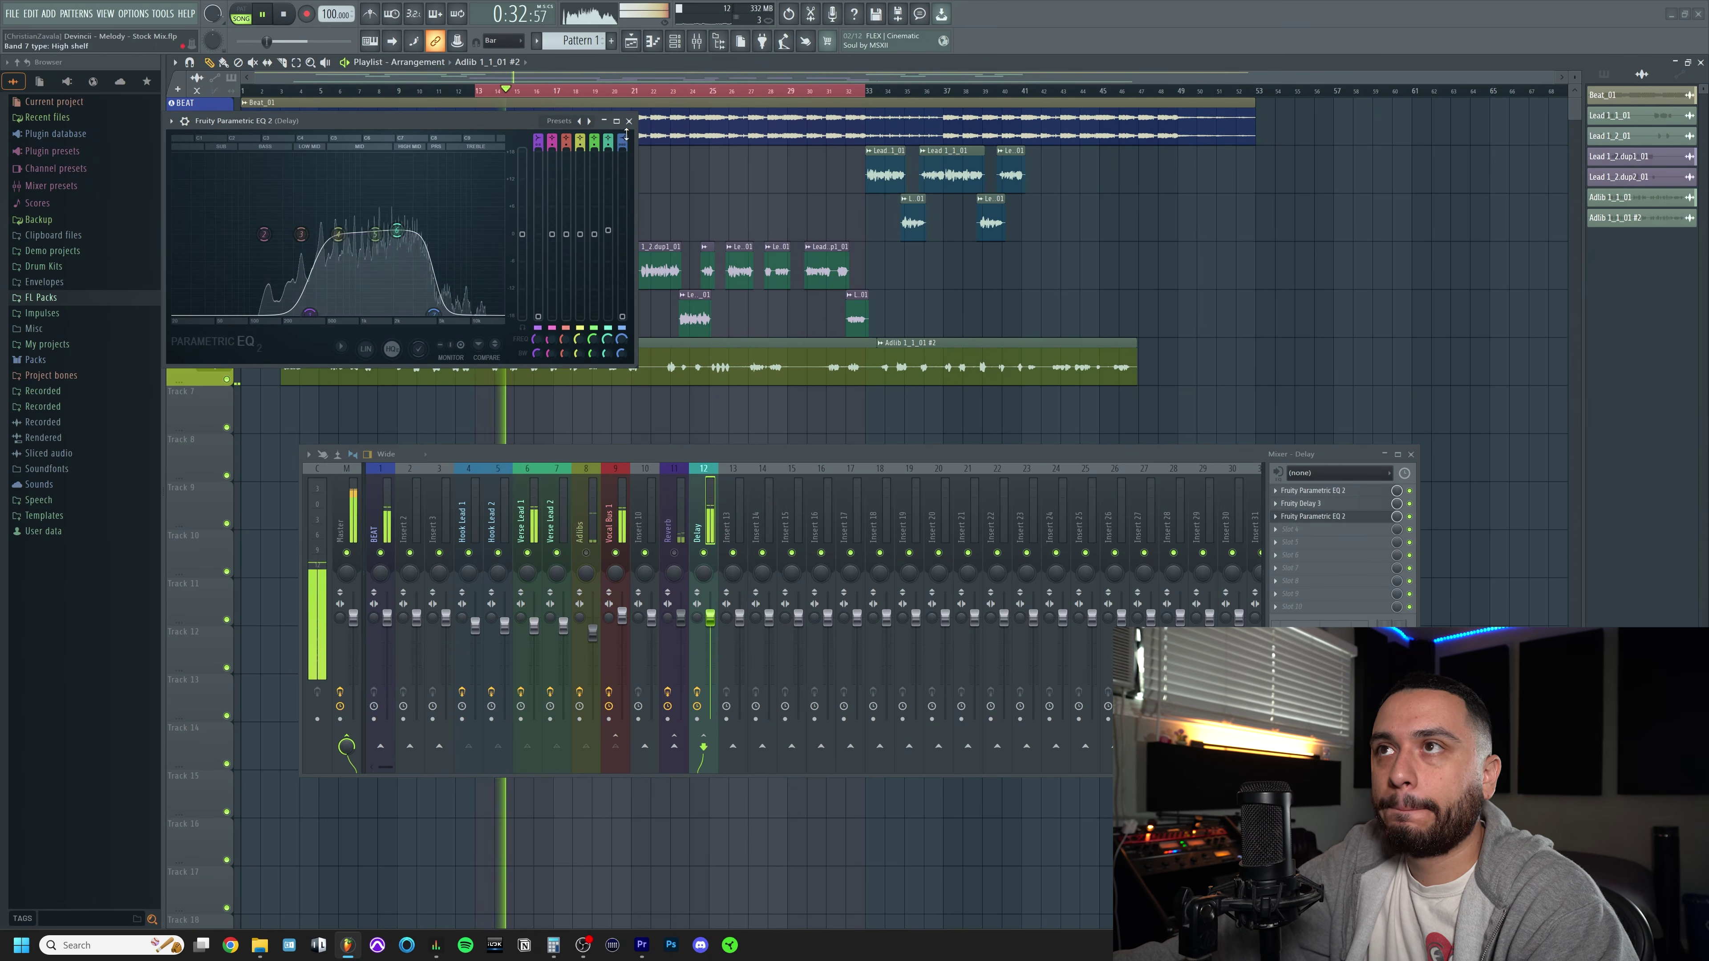
key("Escape")
key("space")
Lower Vocal Bus 1's send to the Delay track to 46% while playing the verse loop
left_click(617, 522)
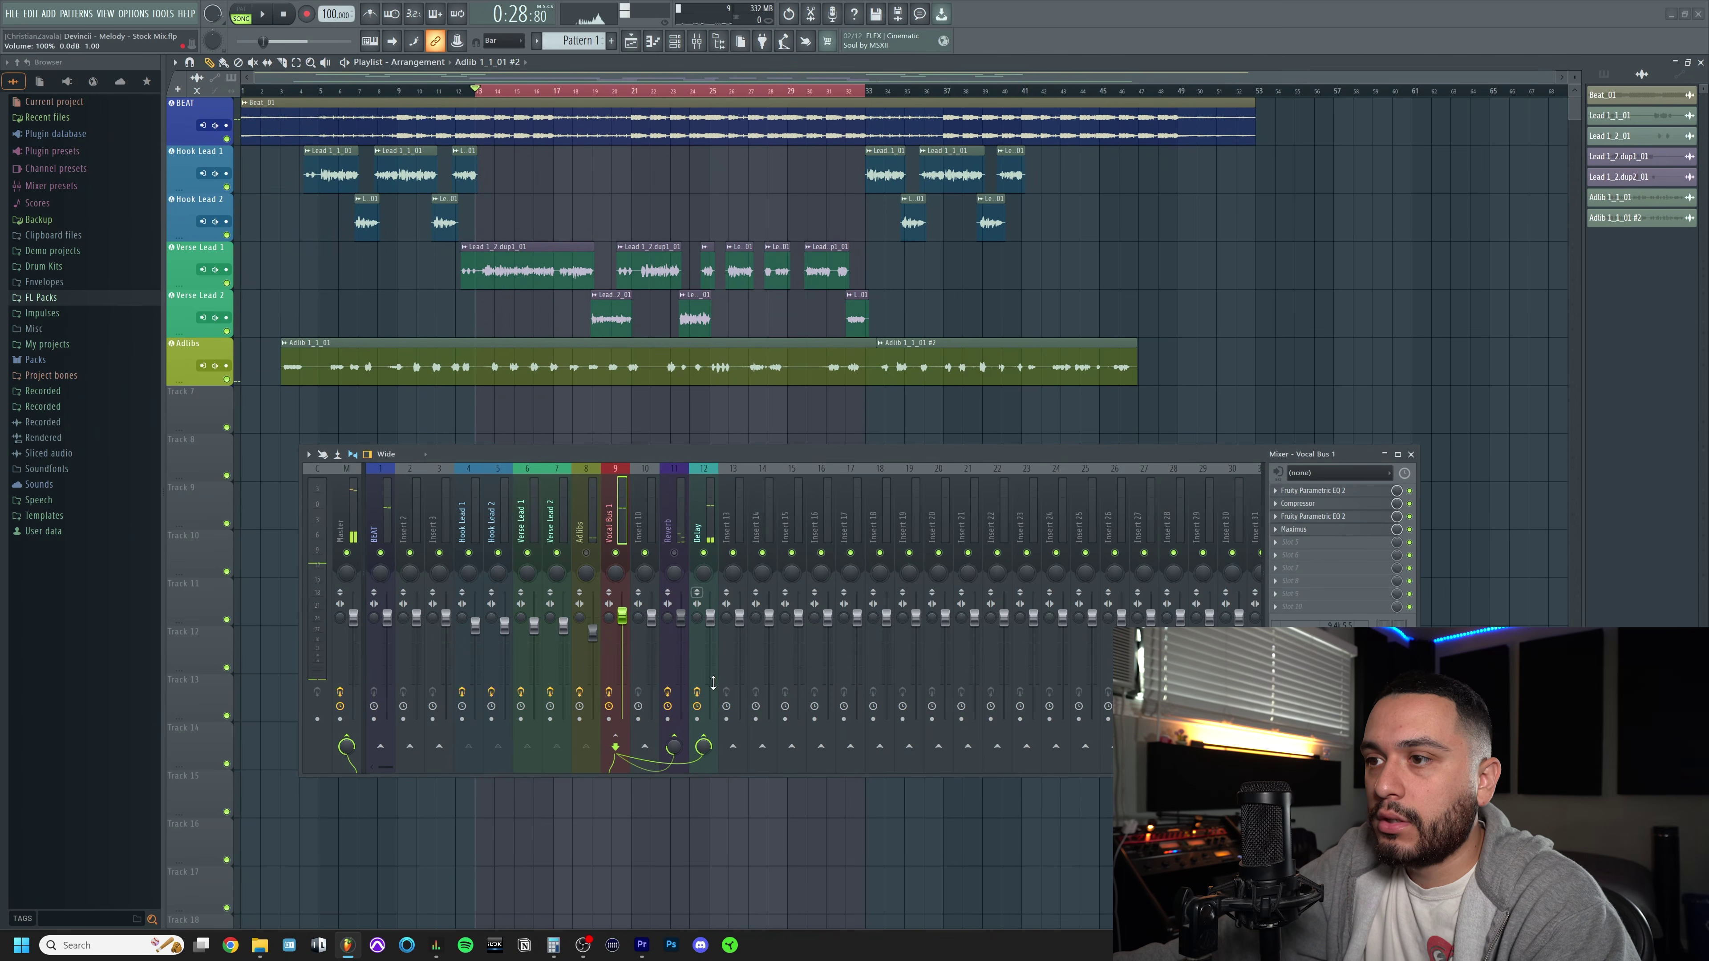
key("space")
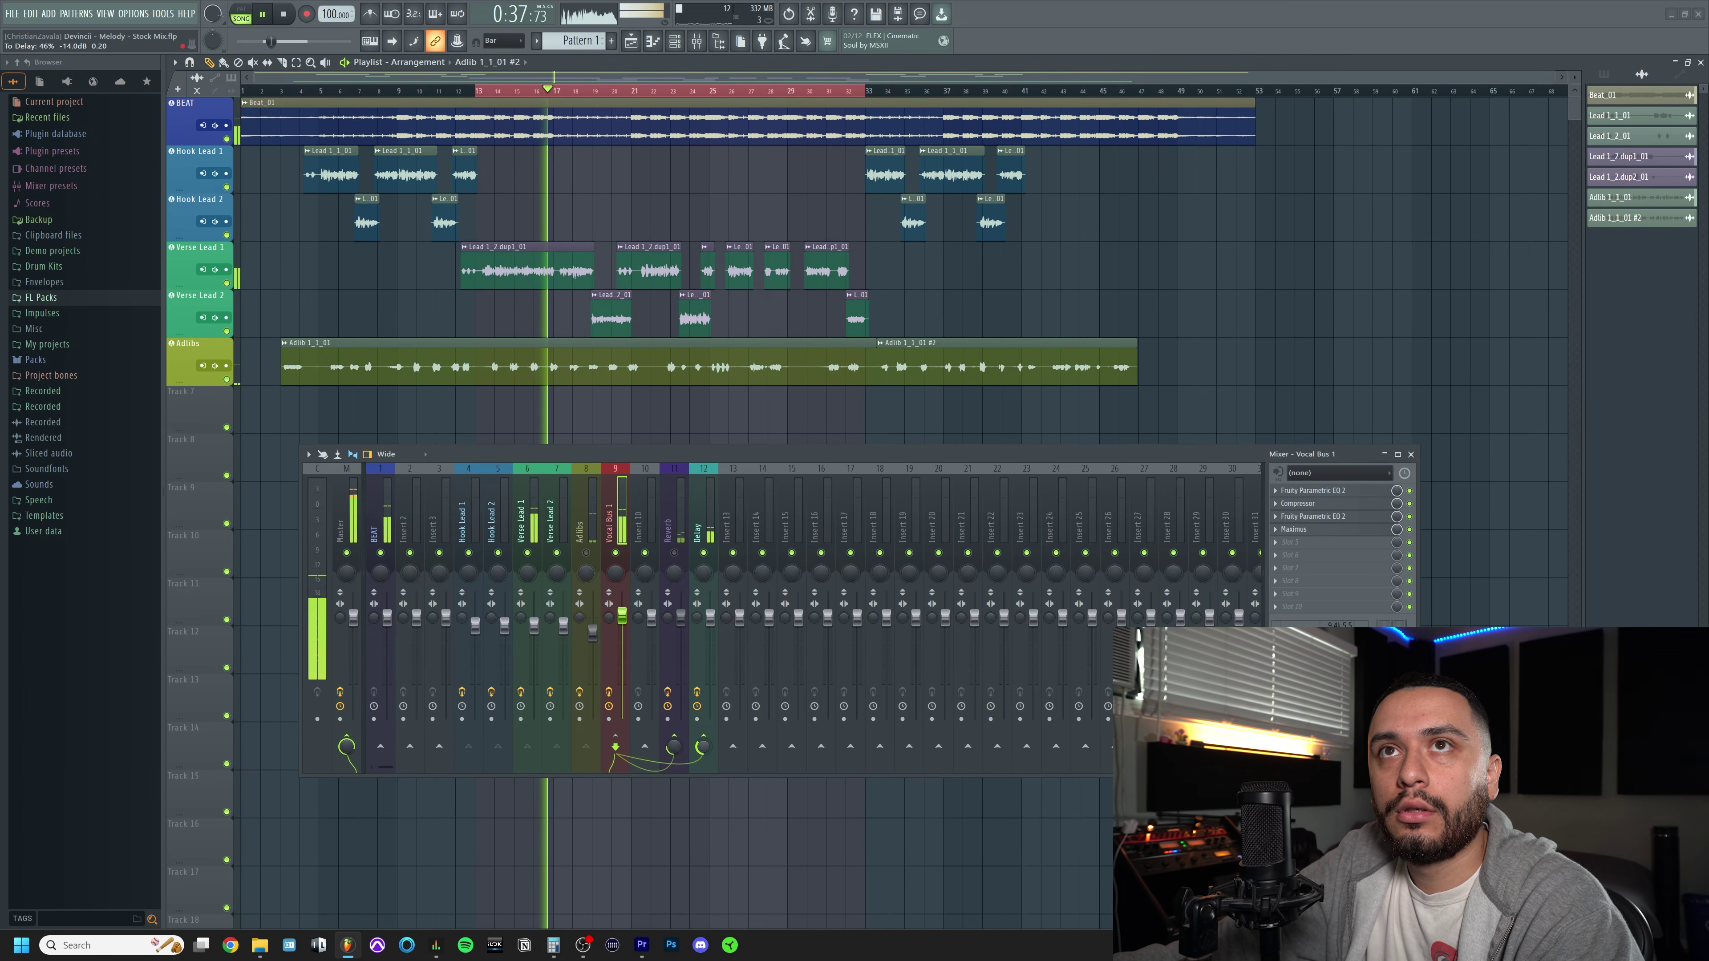
left_click(703, 525)
key("space")
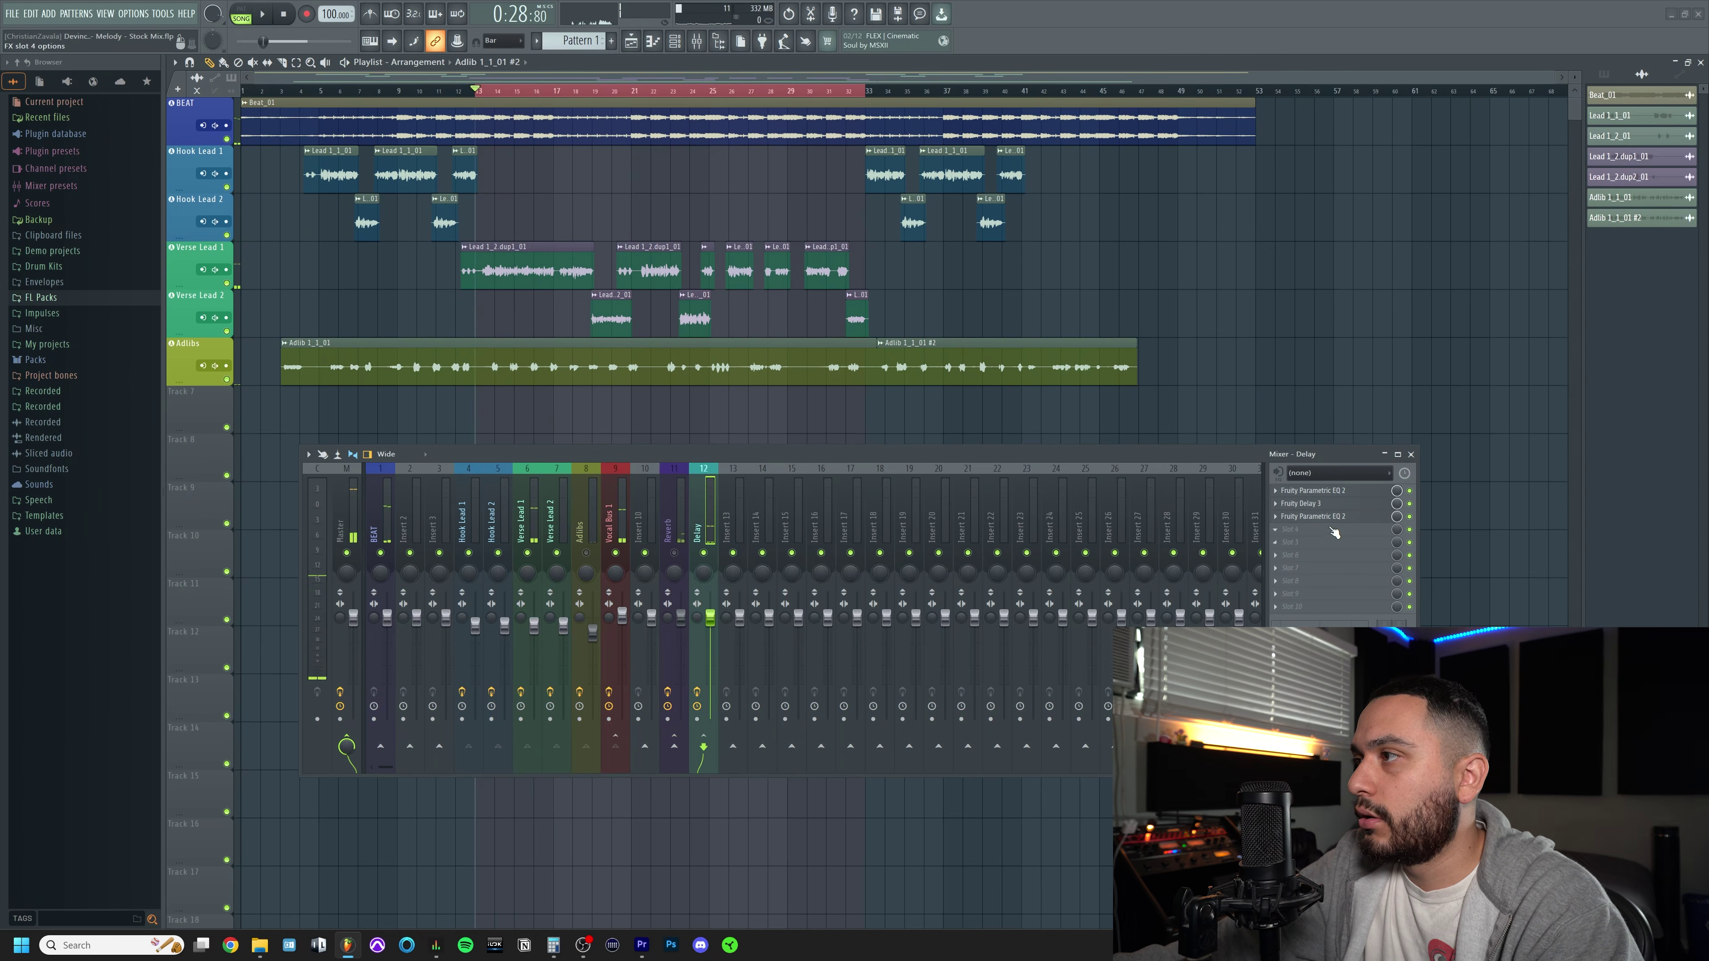
Lower the high cut further in the EQ after Fruity Delay 3, audition the verse loop, and close the EQ
left_click(1313, 490)
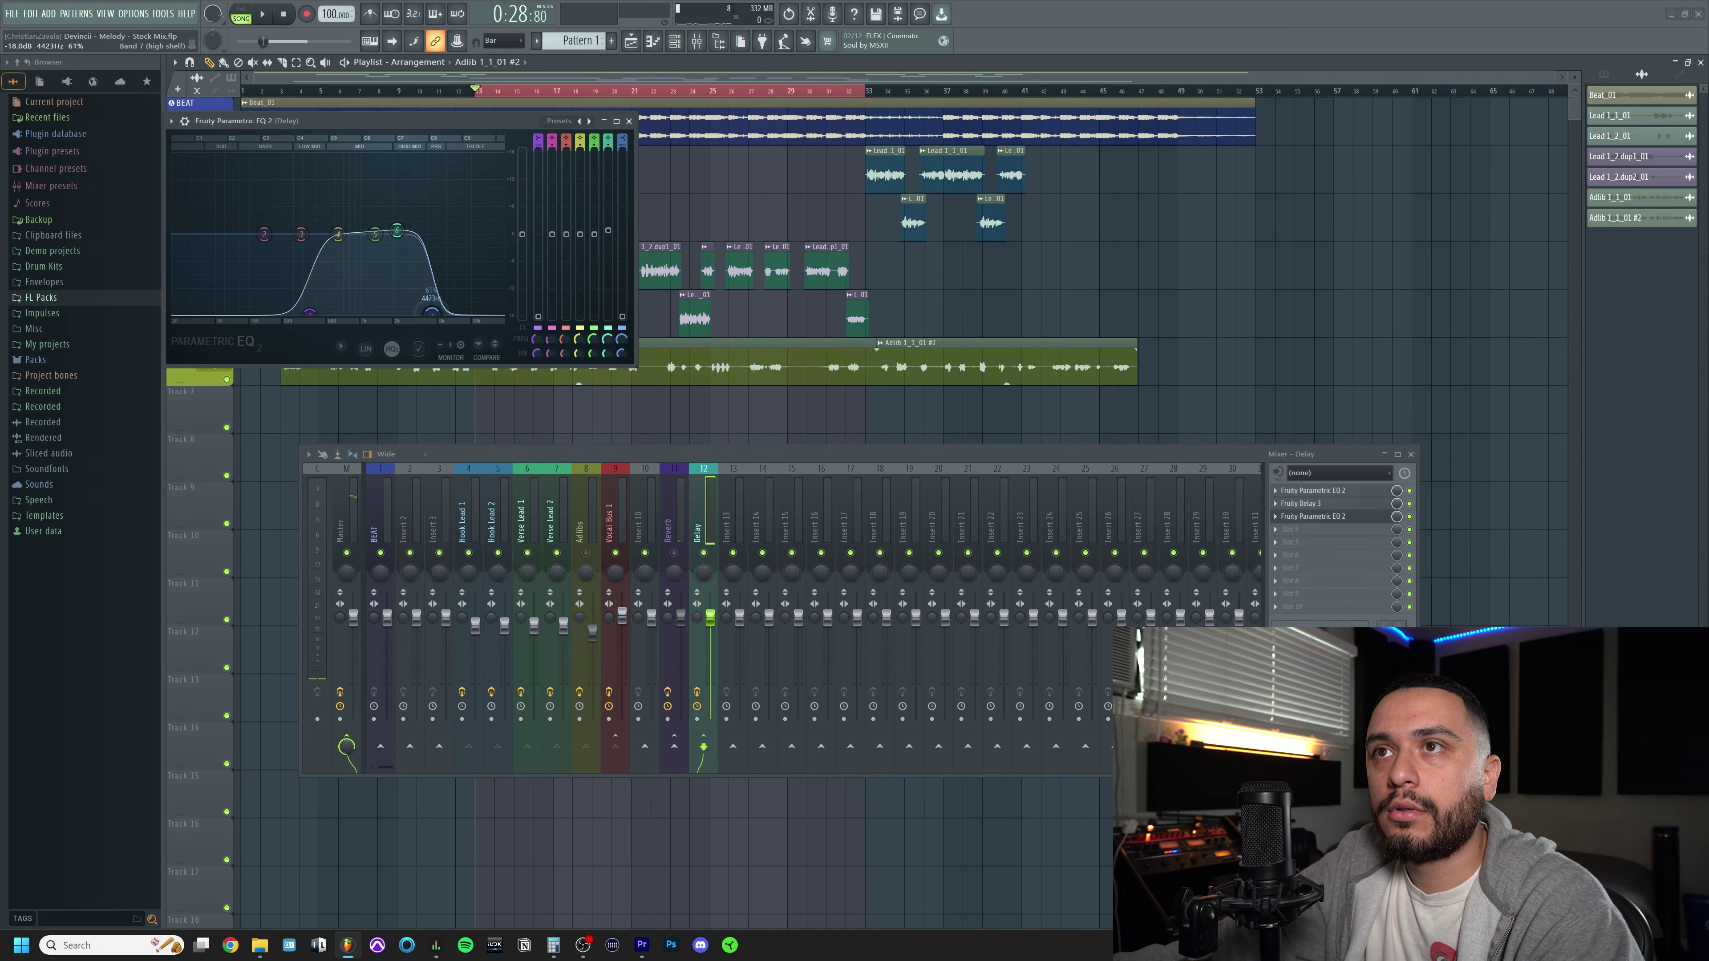
left_click_drag(431, 311, 417, 311)
key("space")
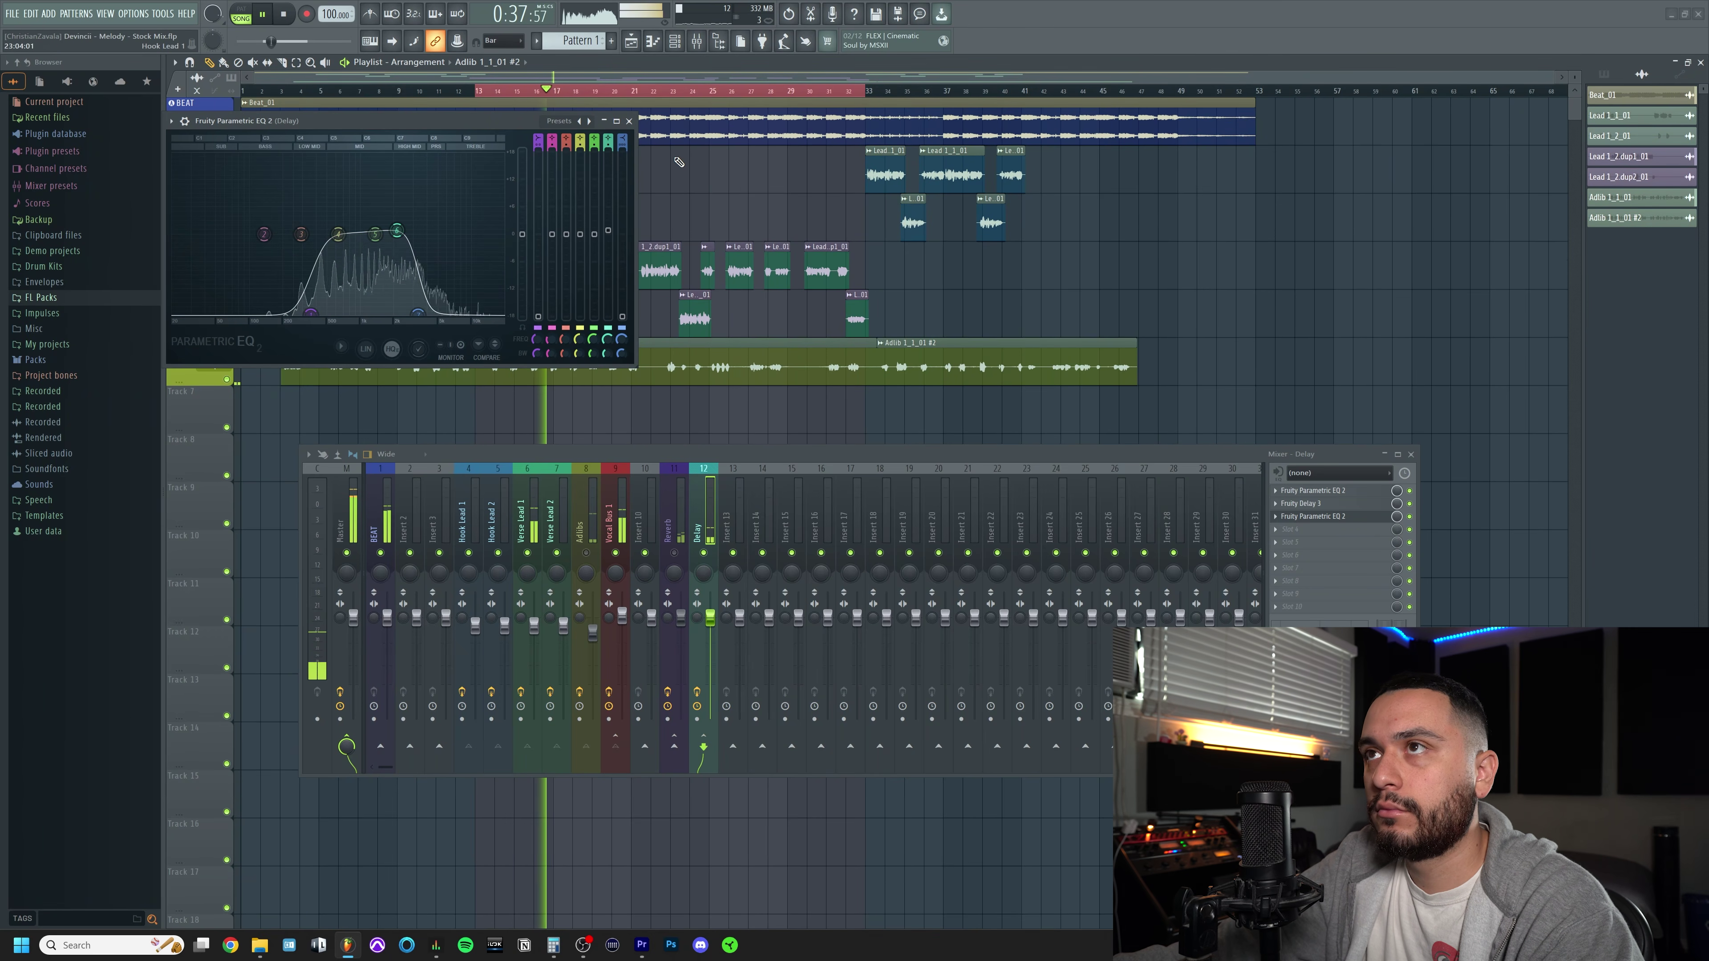
key("space")
key("Escape")
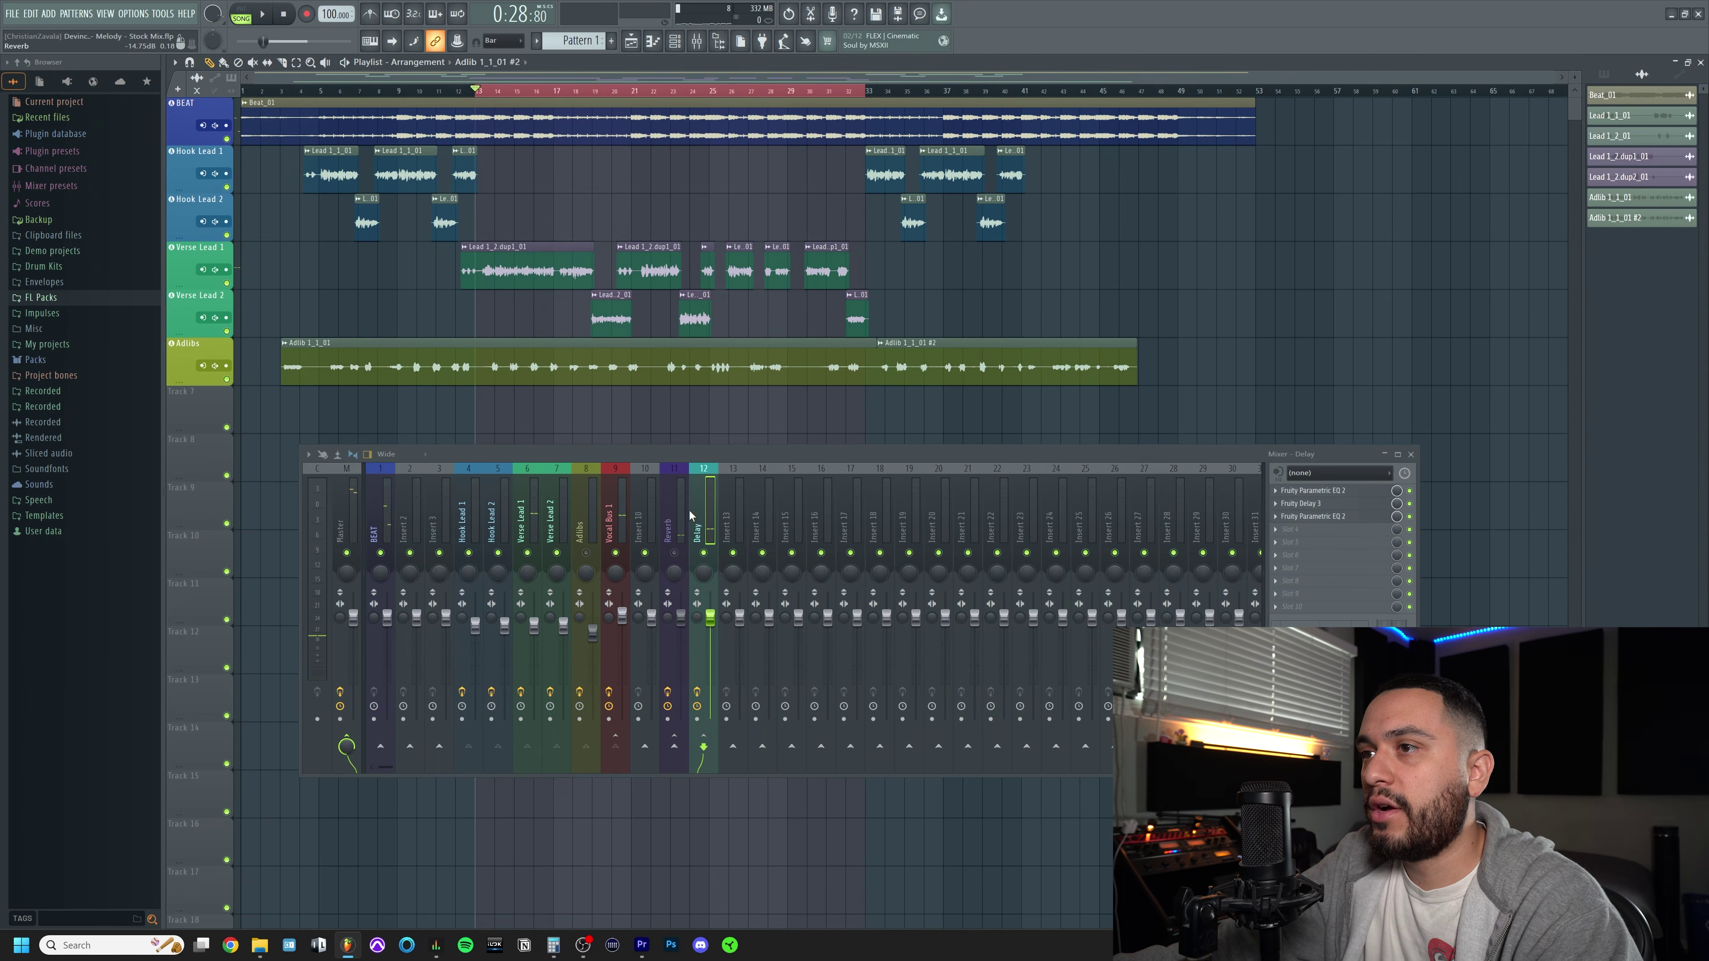
Move the Delay track's second EQ to slot 4 and add Fruity Chorus in slot 3 after Fruity Delay 3
left_click_drag(1336, 519, 1336, 531)
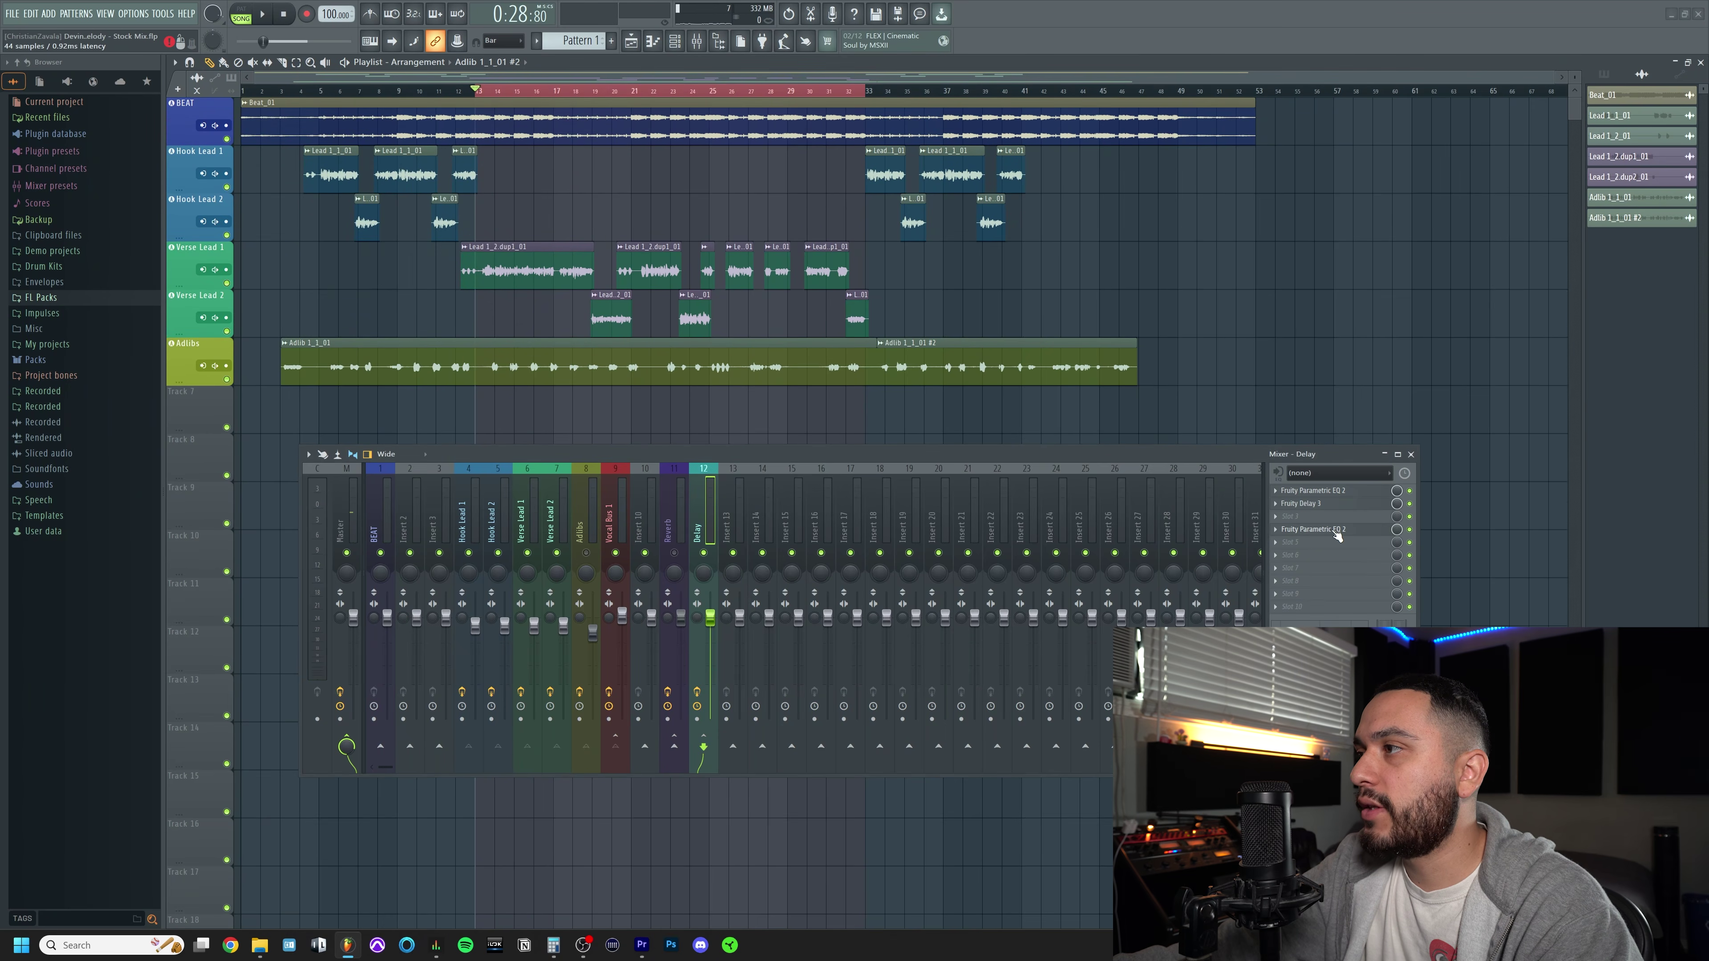
left_click(1303, 517)
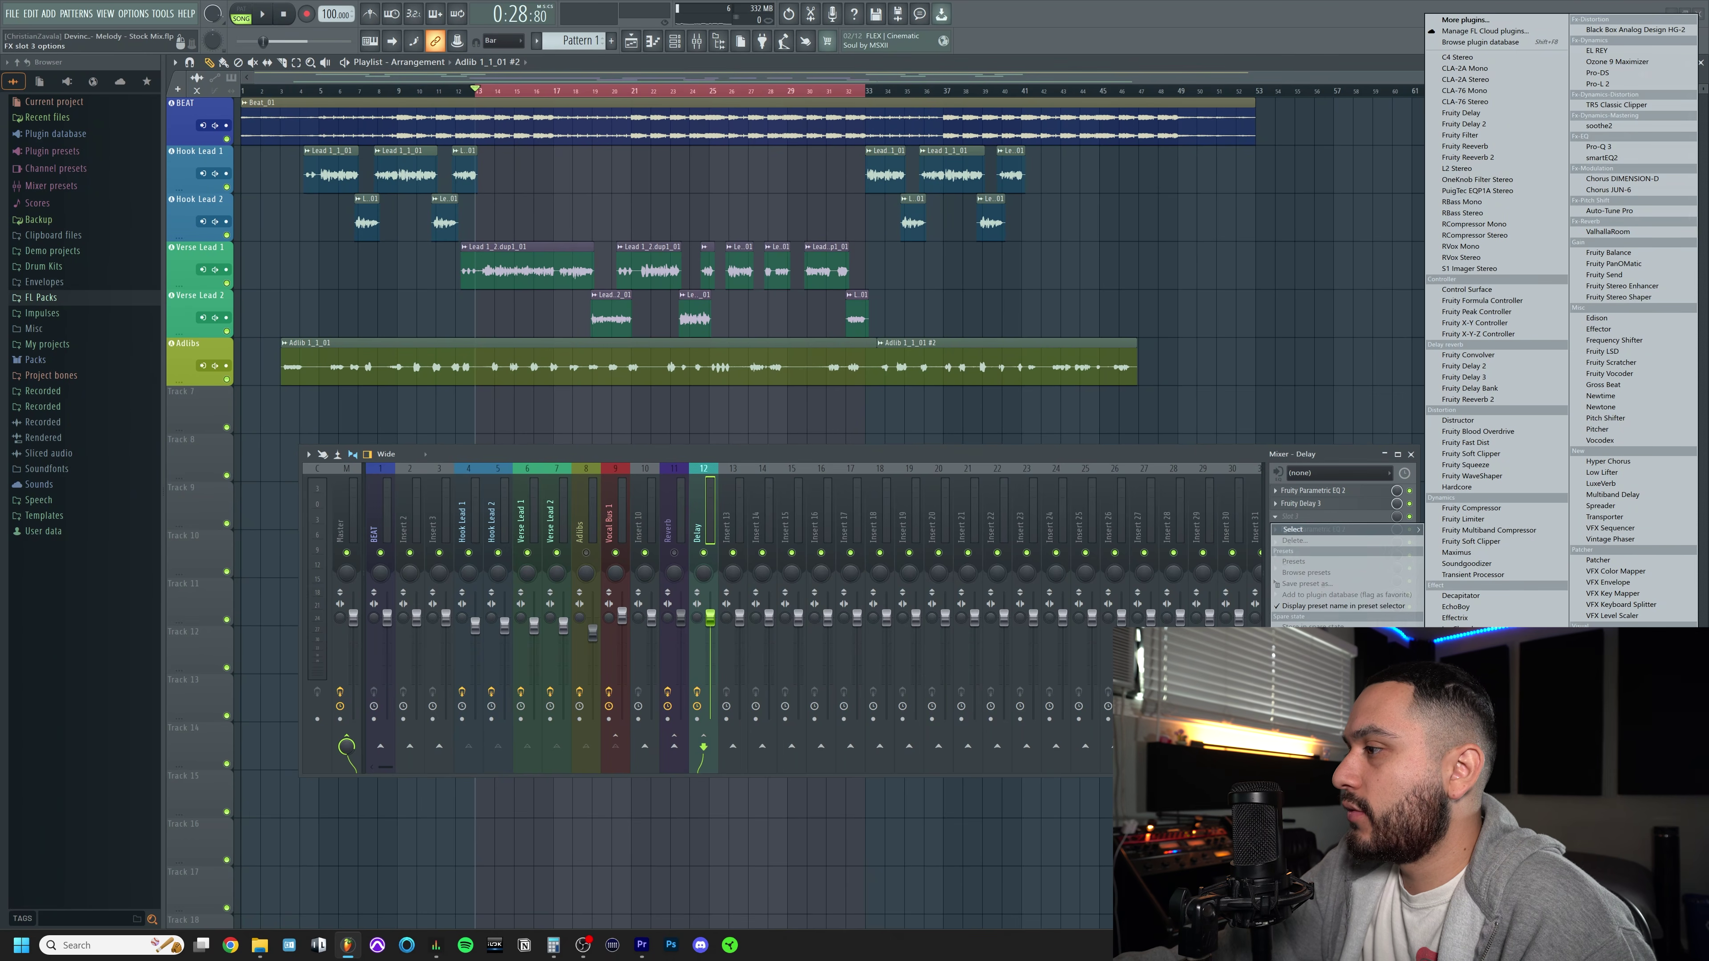
left_click(1462, 831)
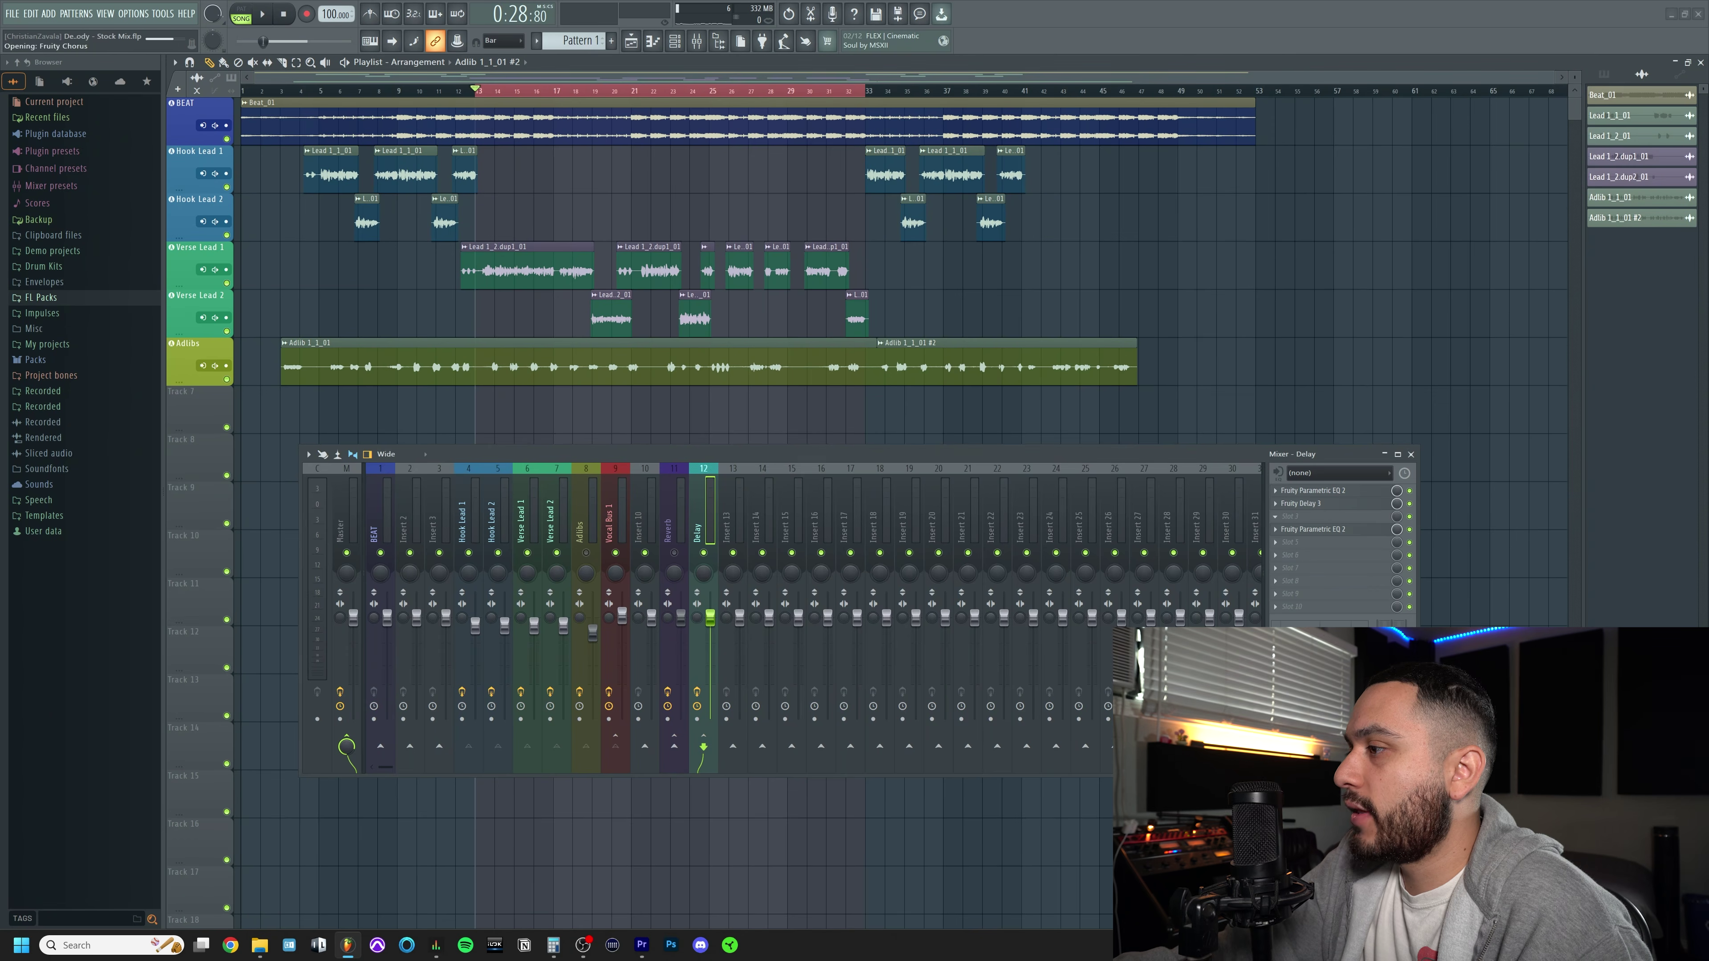
left_click(651, 240)
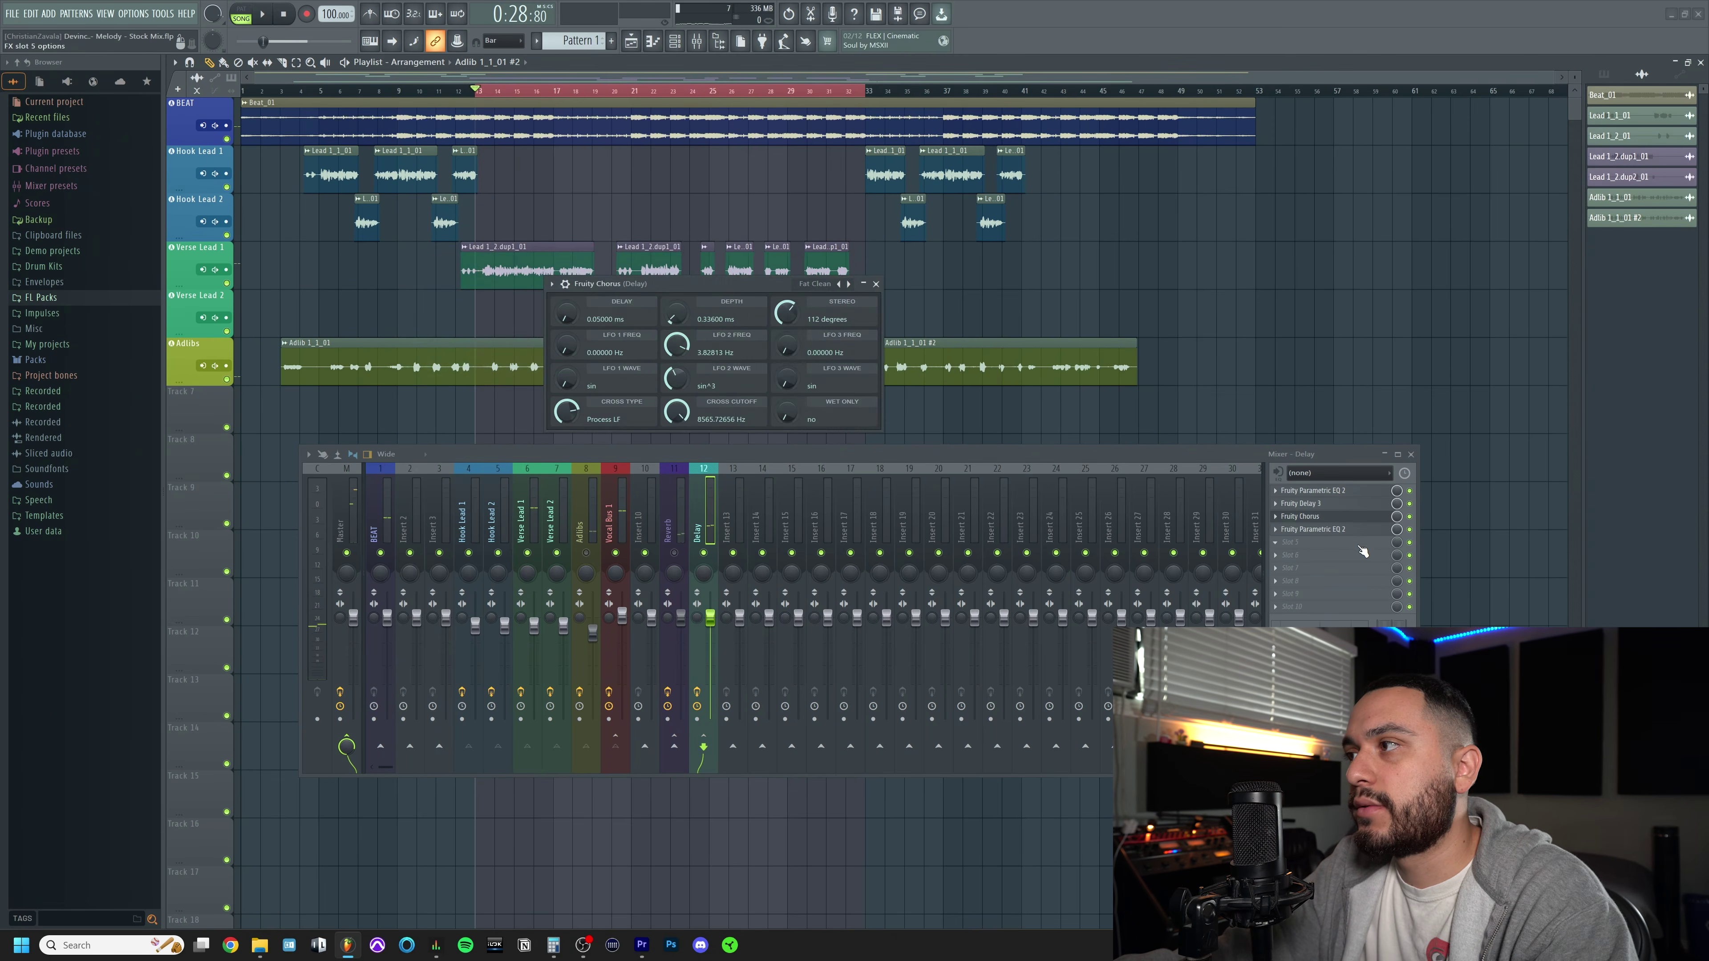
Raise the low cut slightly in the Delay track's slot 4 EQ during verse playback, then close the EQ
left_click(1311, 529)
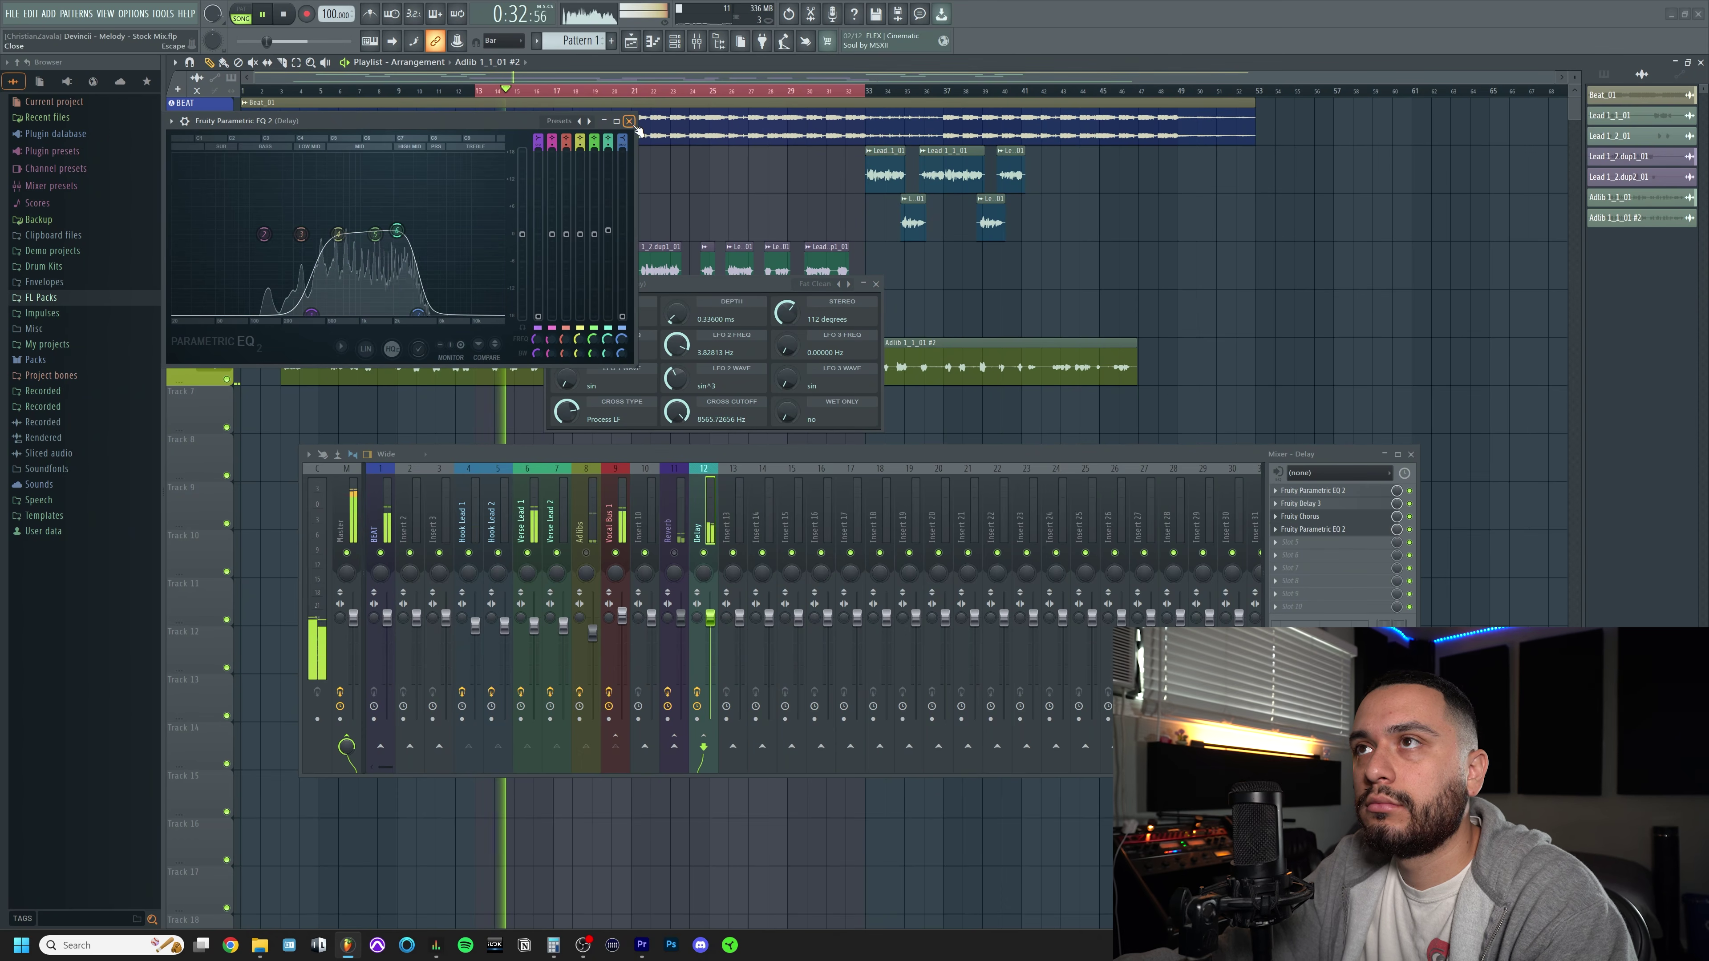
key("Escape")
left_click(1306, 534)
left_click(1311, 538)
left_click(1312, 532)
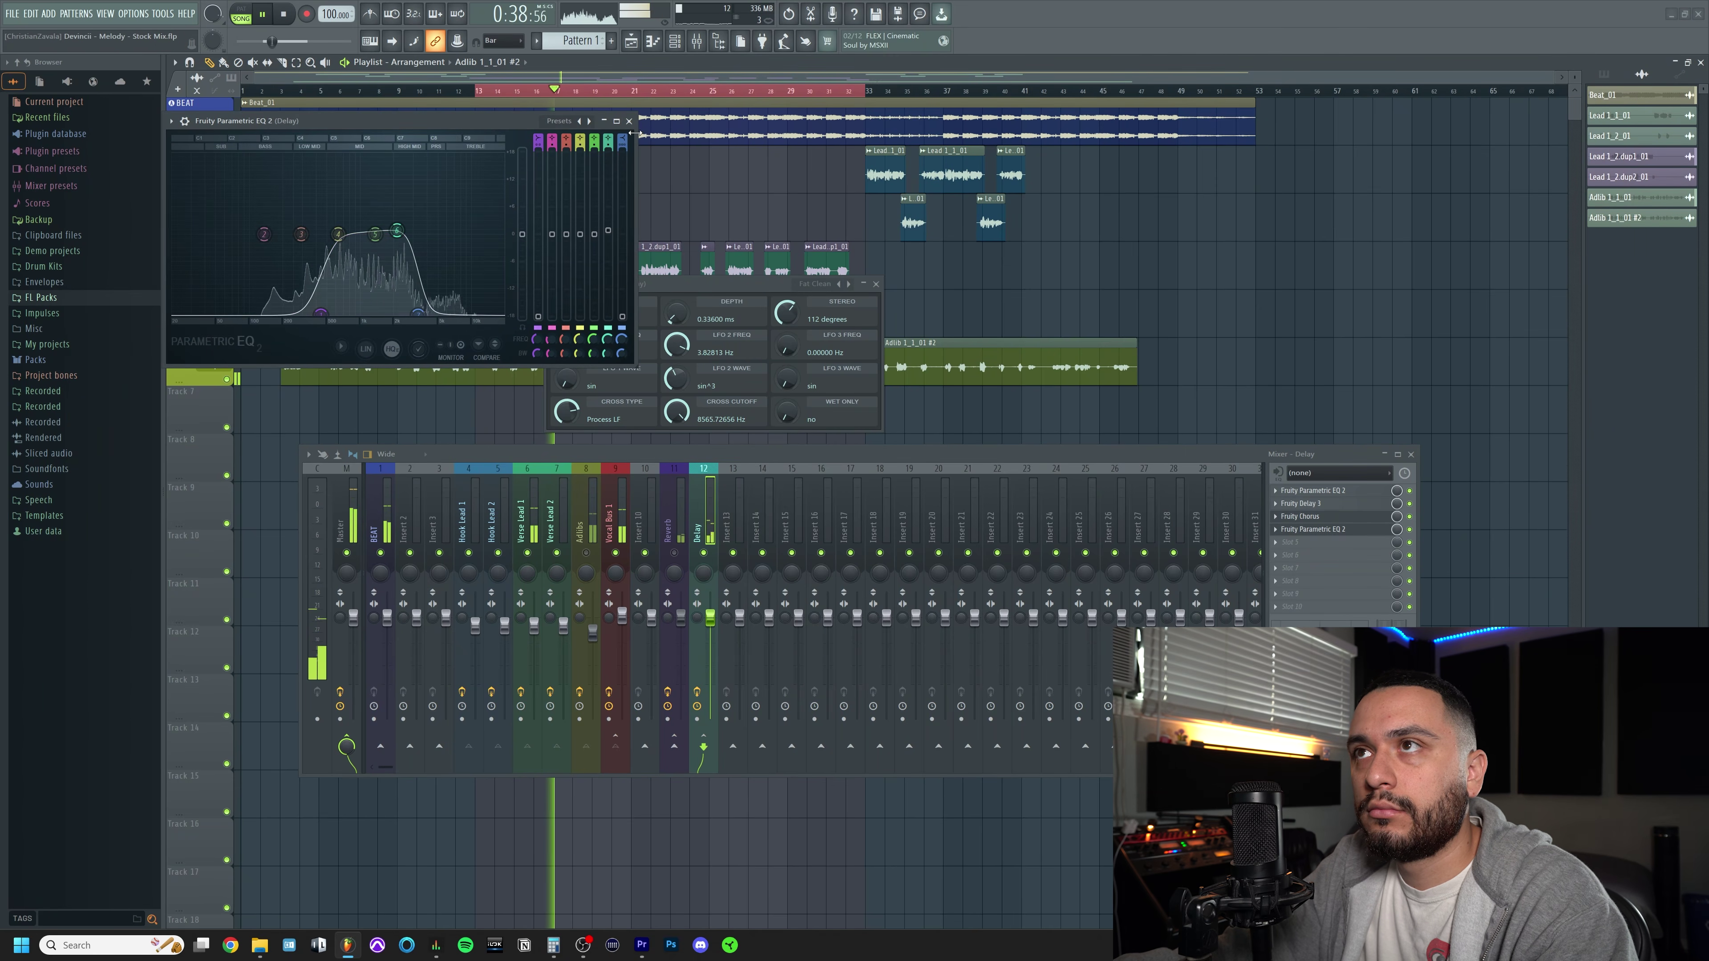
key("Escape")
Reduce Vocal Bus 1's send to the Delay track to 40%, reselect the Delay track, and stop playback
left_click(615, 713)
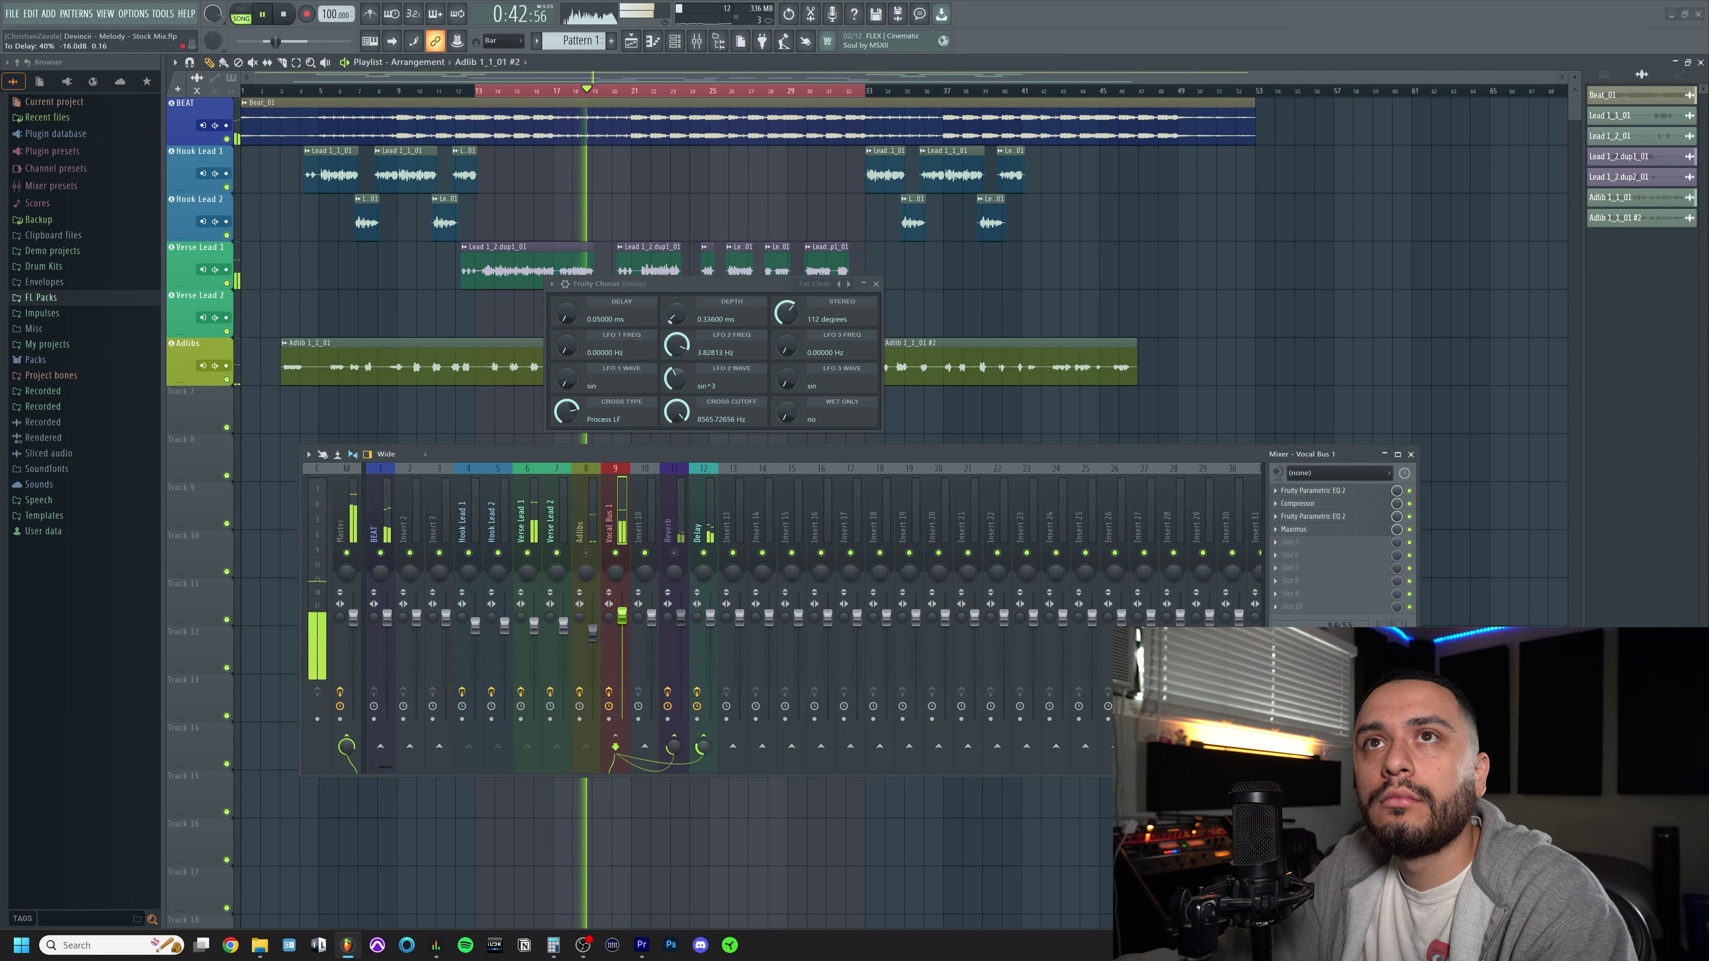
left_click(706, 521)
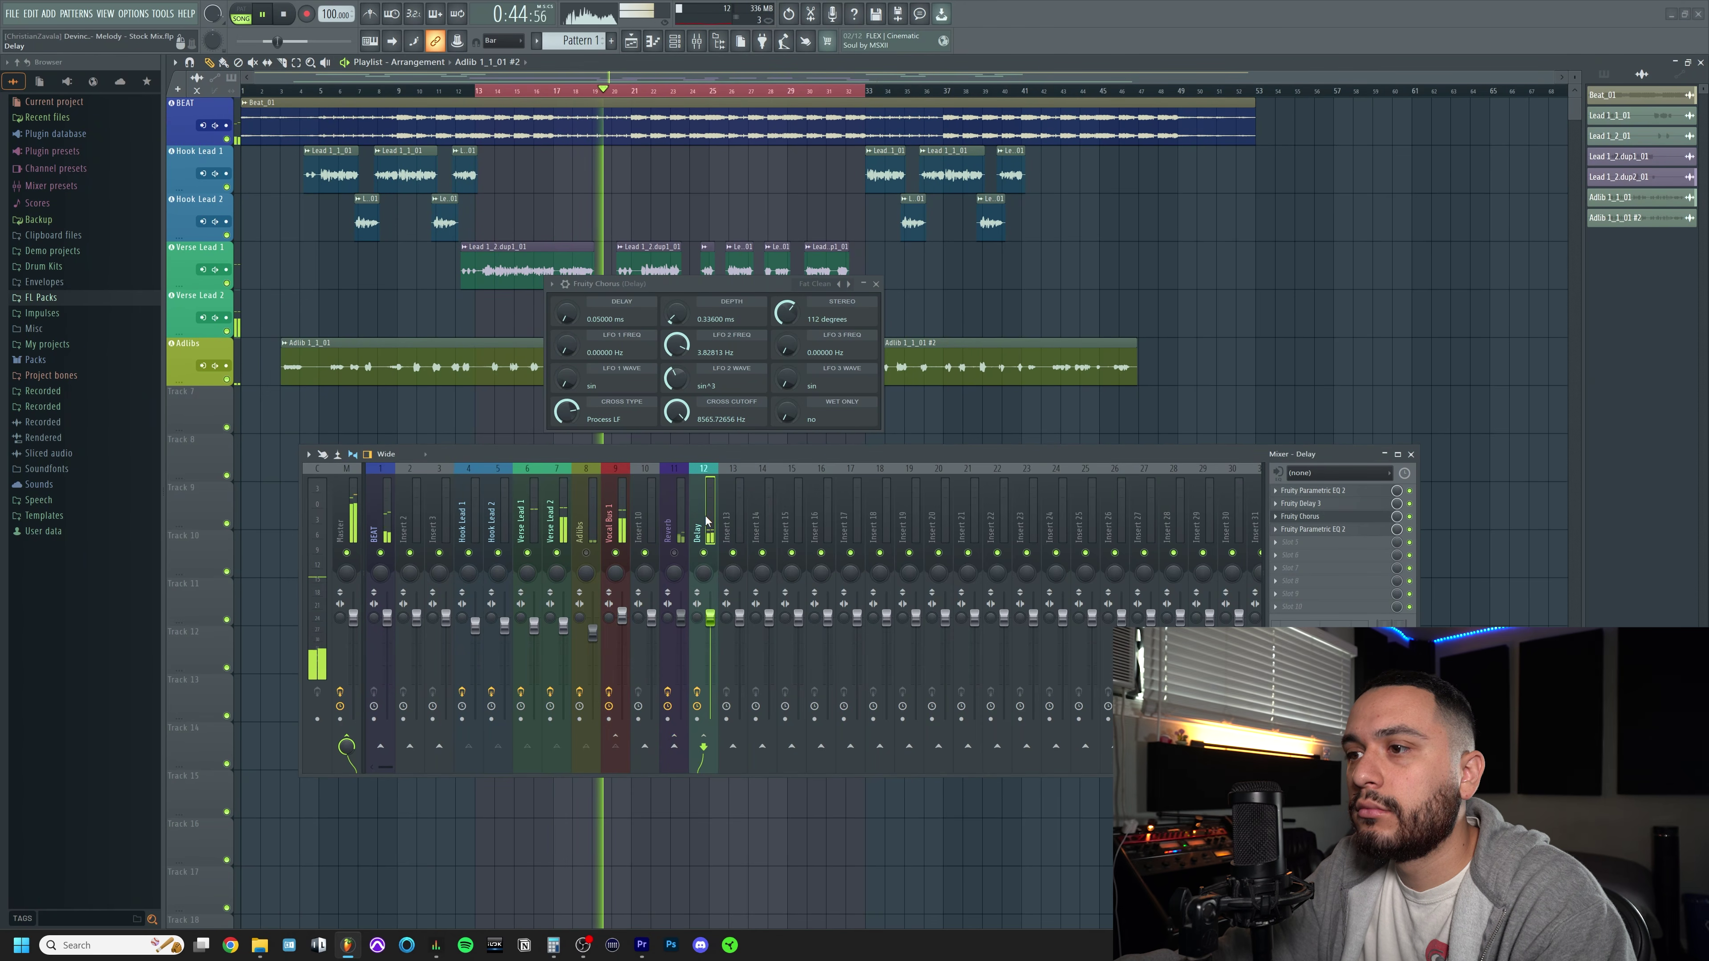
key("space")
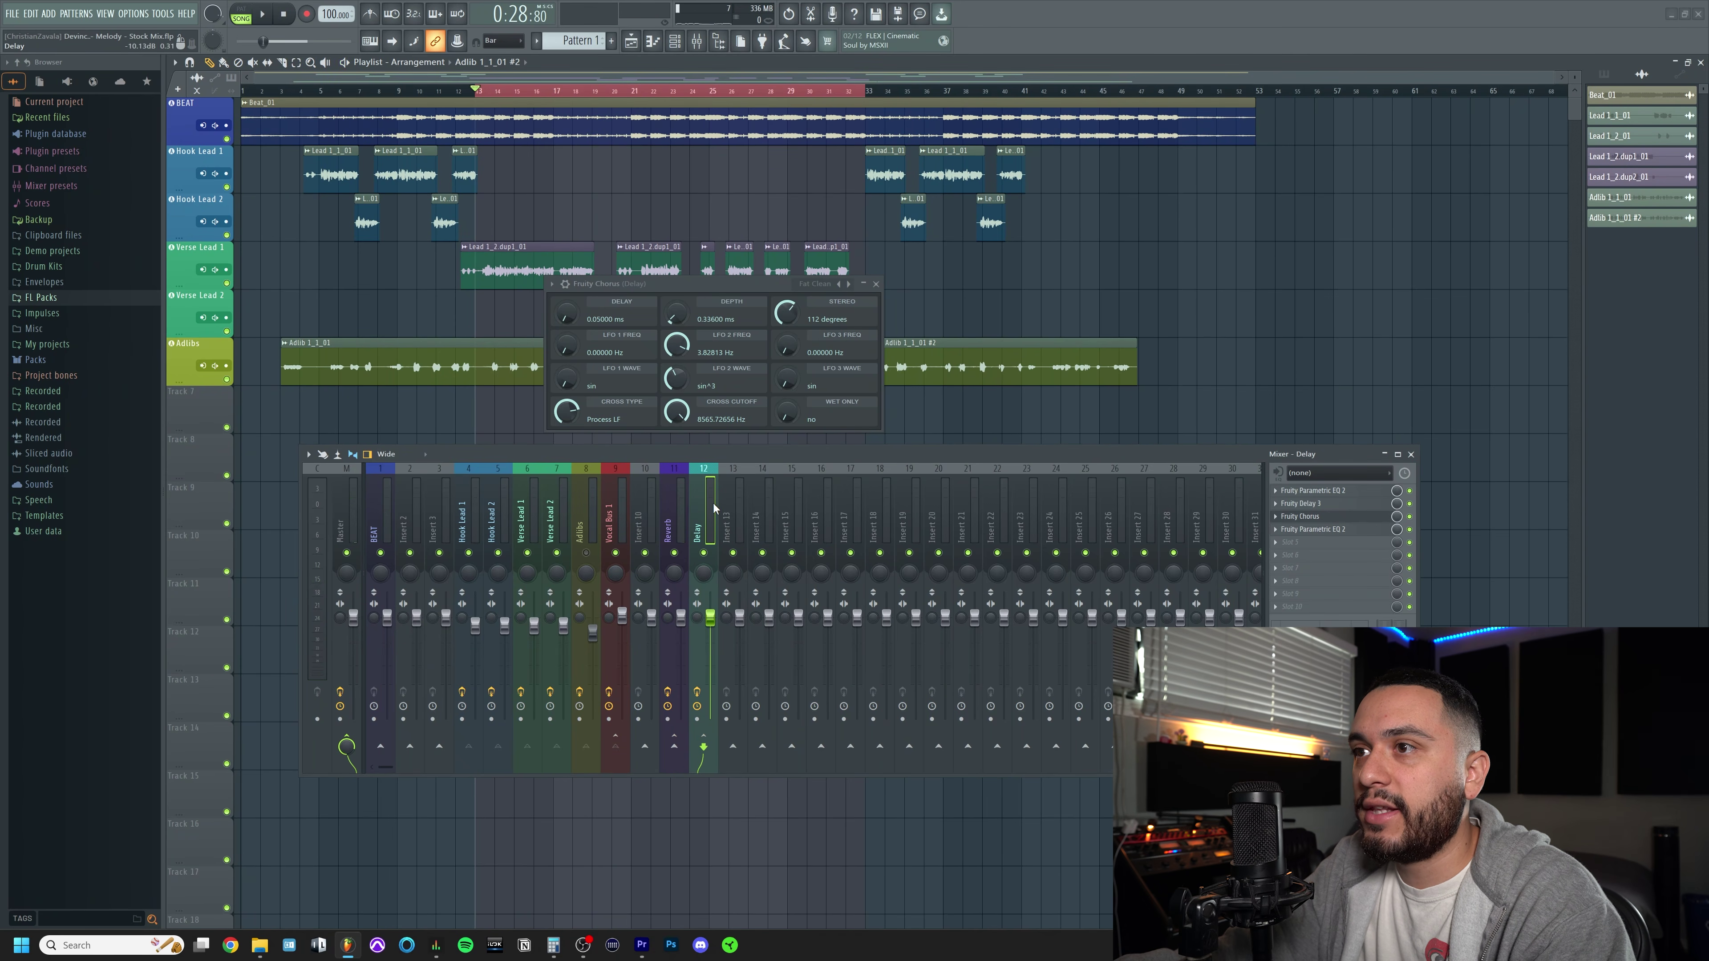
Send the Delay track to the Reverb track and lower that send to 12% while auditioning the verse loop
left_click(674, 746)
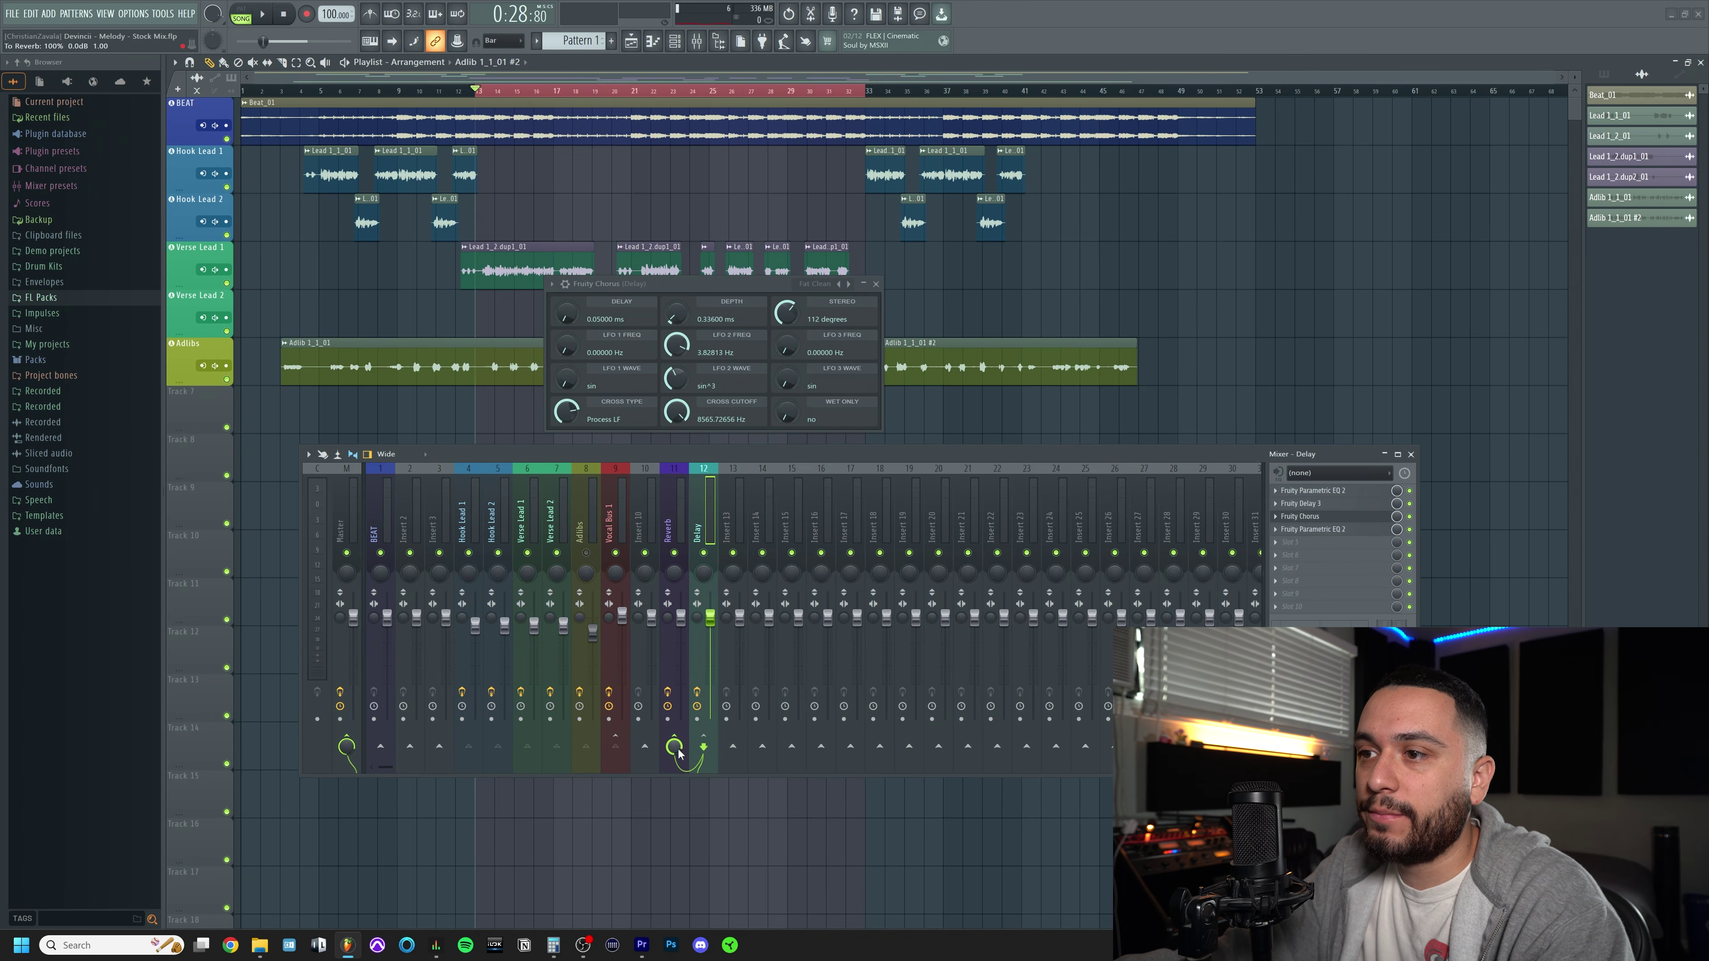
left_click_drag(674, 746, 675, 749)
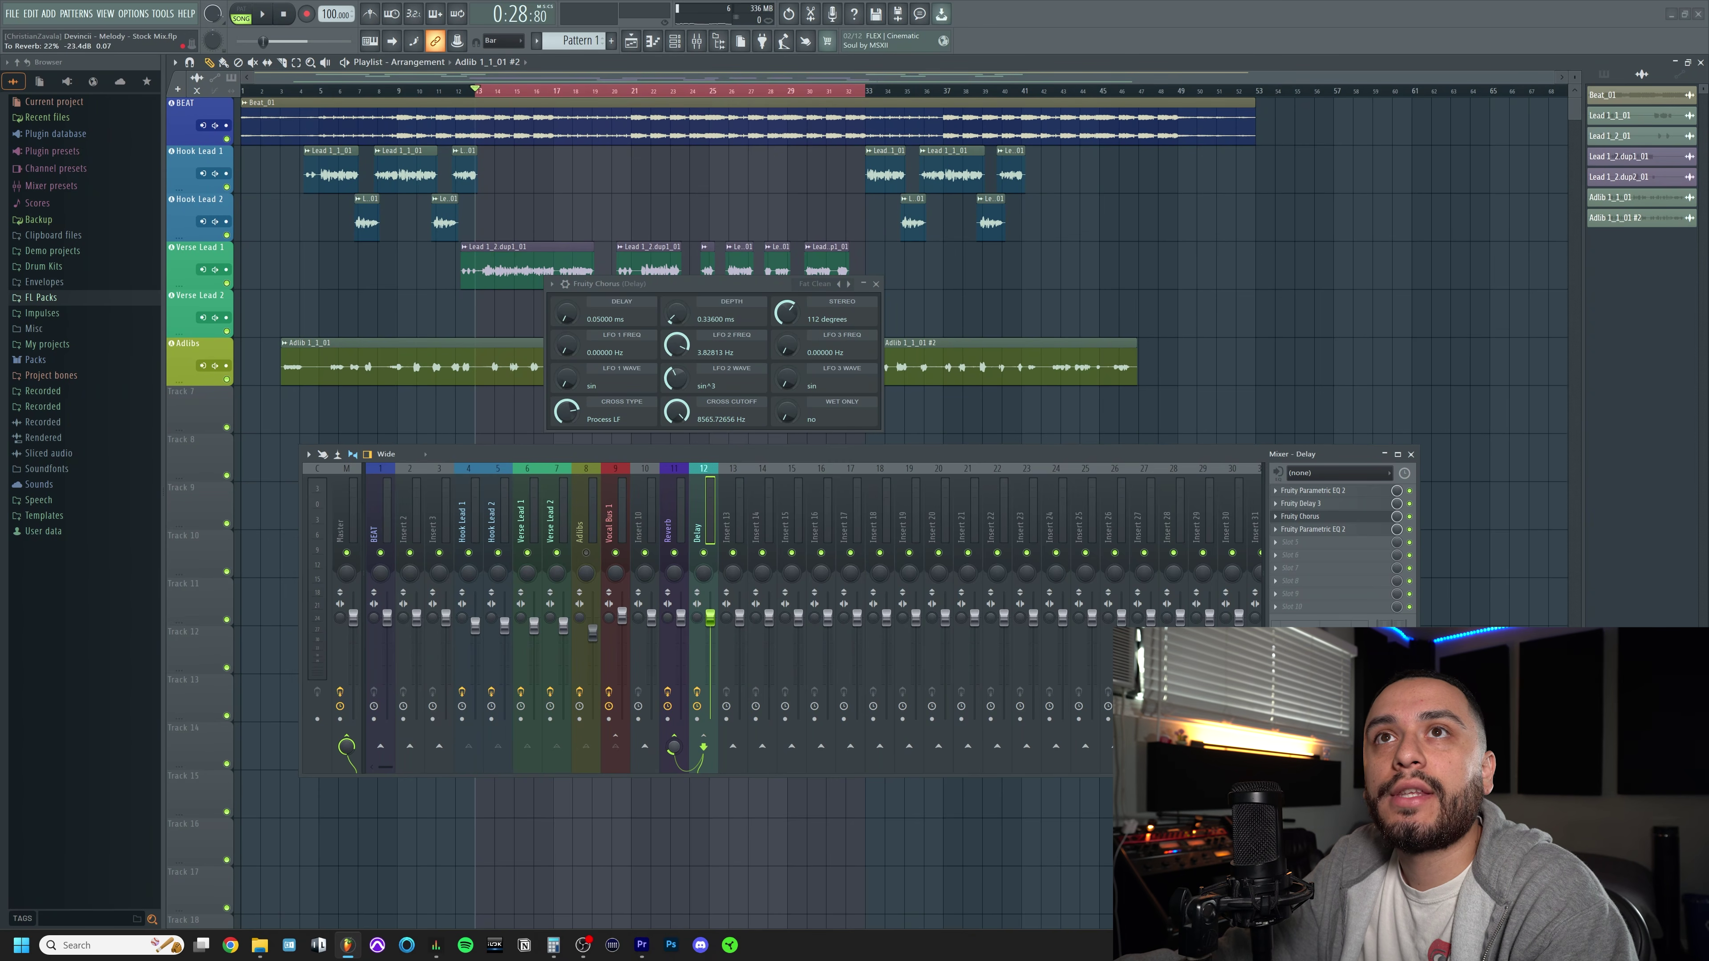
key("space")
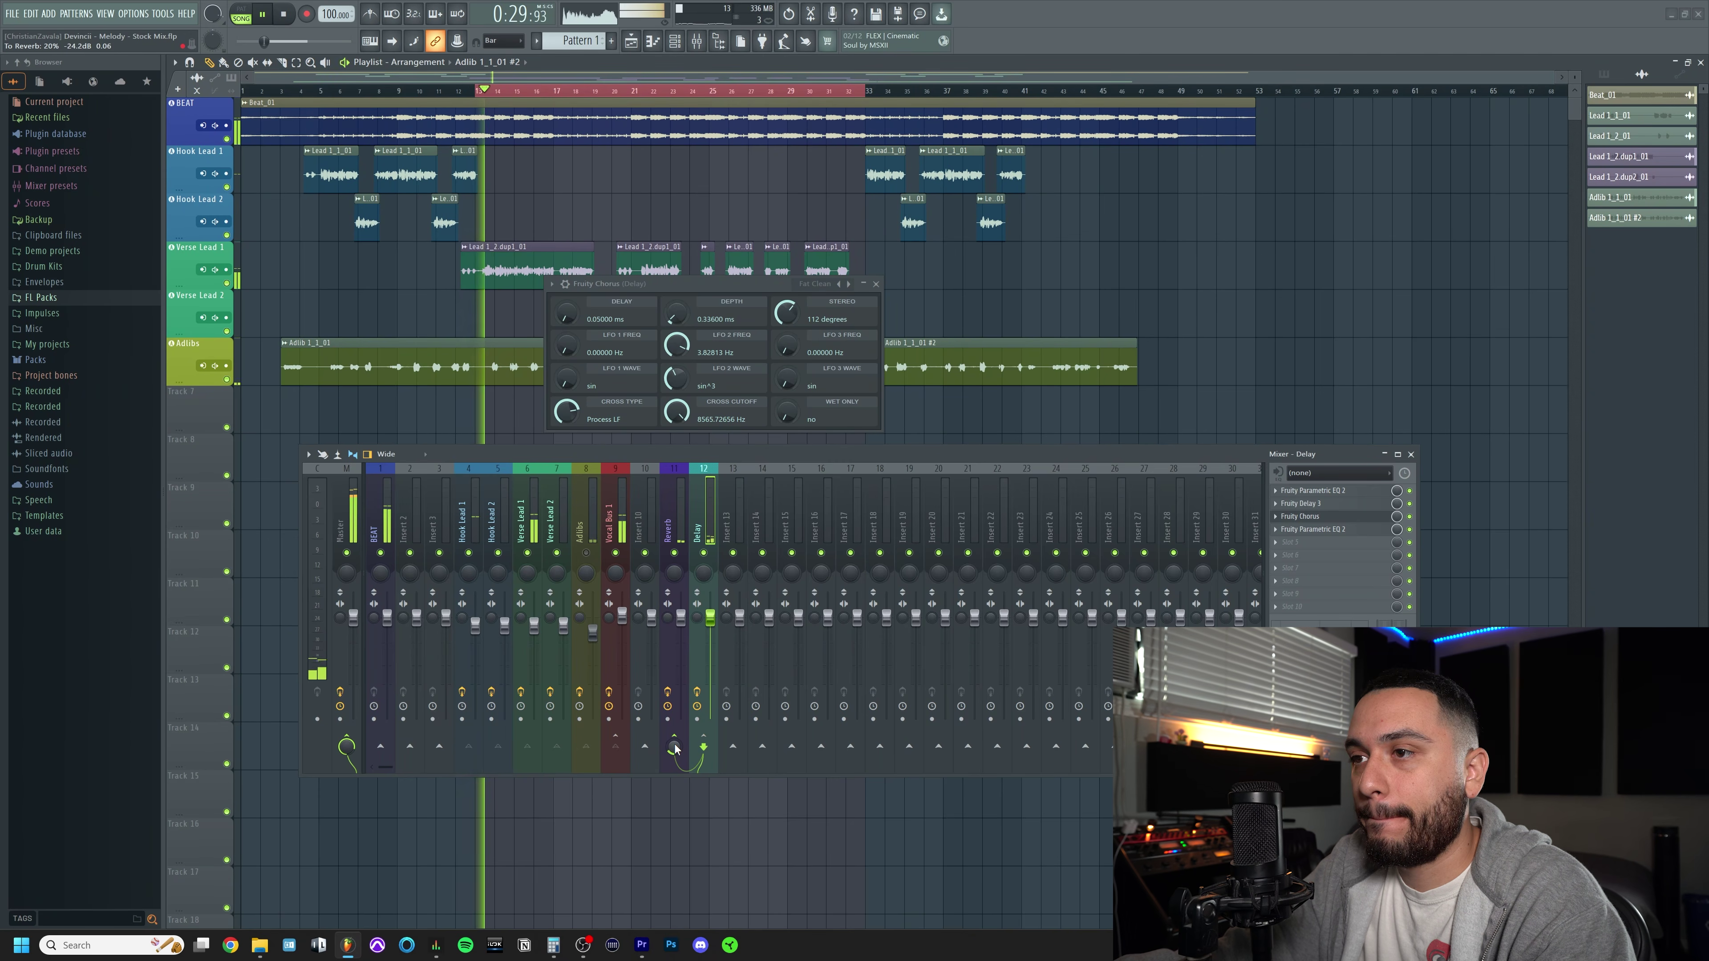
left_click_drag(674, 749, 674, 754)
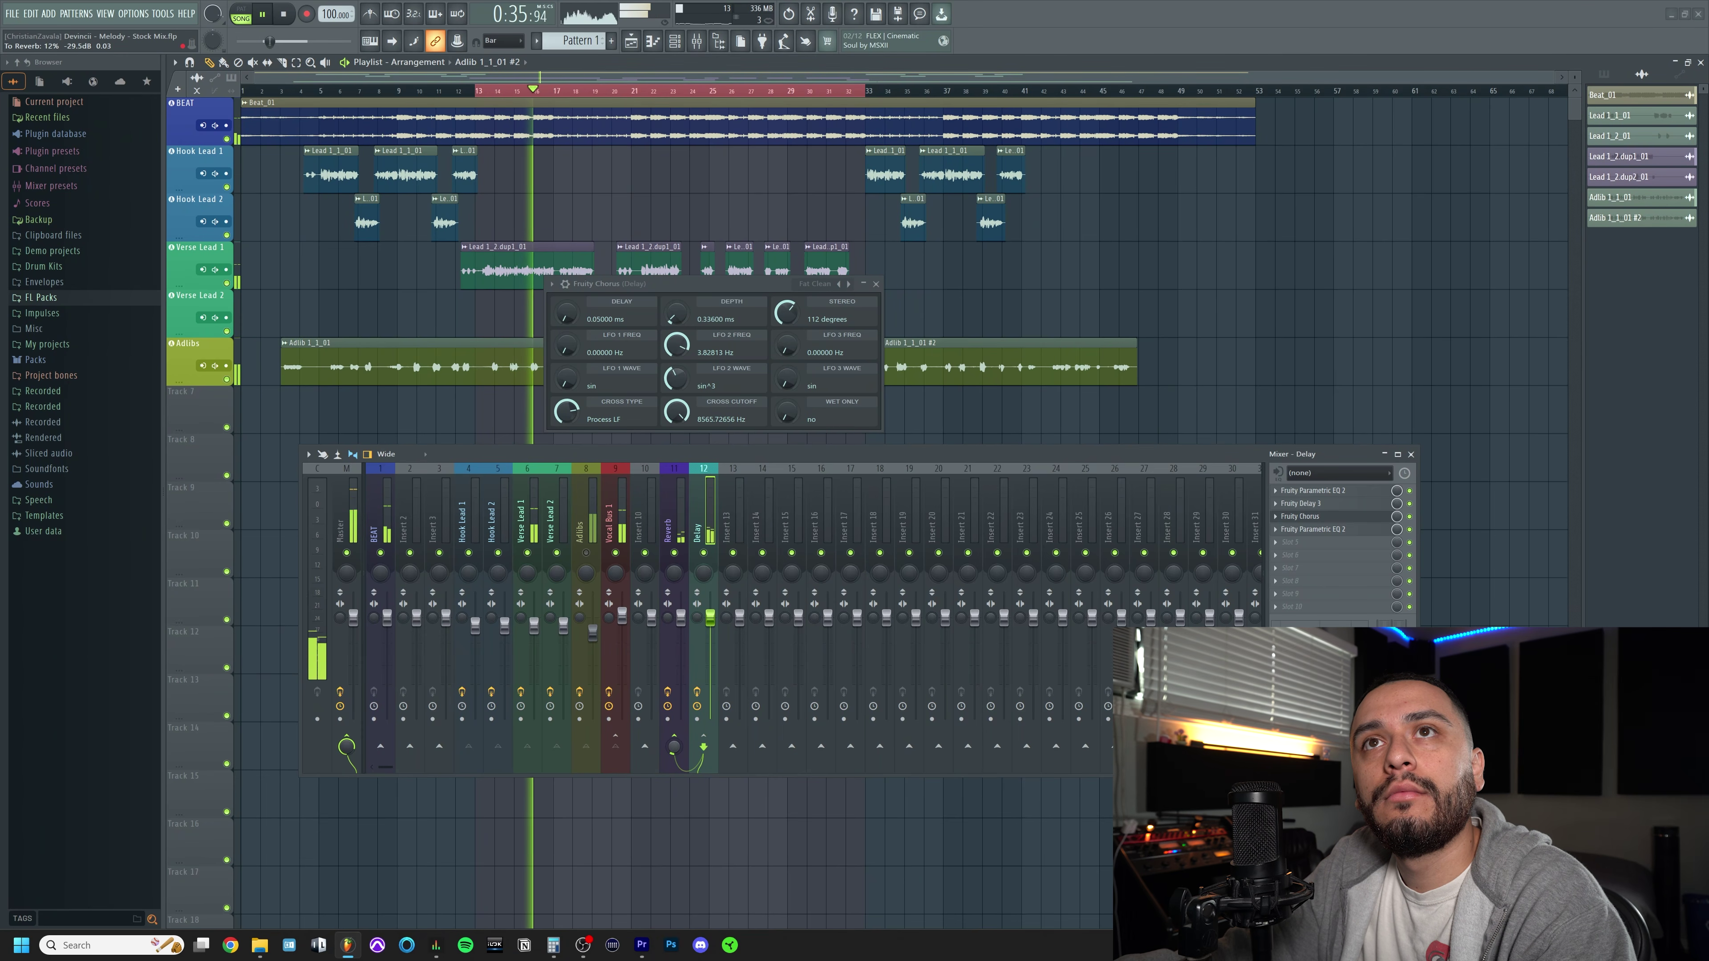
Lower Vocal Bus 1's send to the Delay track to 30% and close the Fruity Chorus window
left_click(622, 514)
left_click_drag(705, 750, 705, 751)
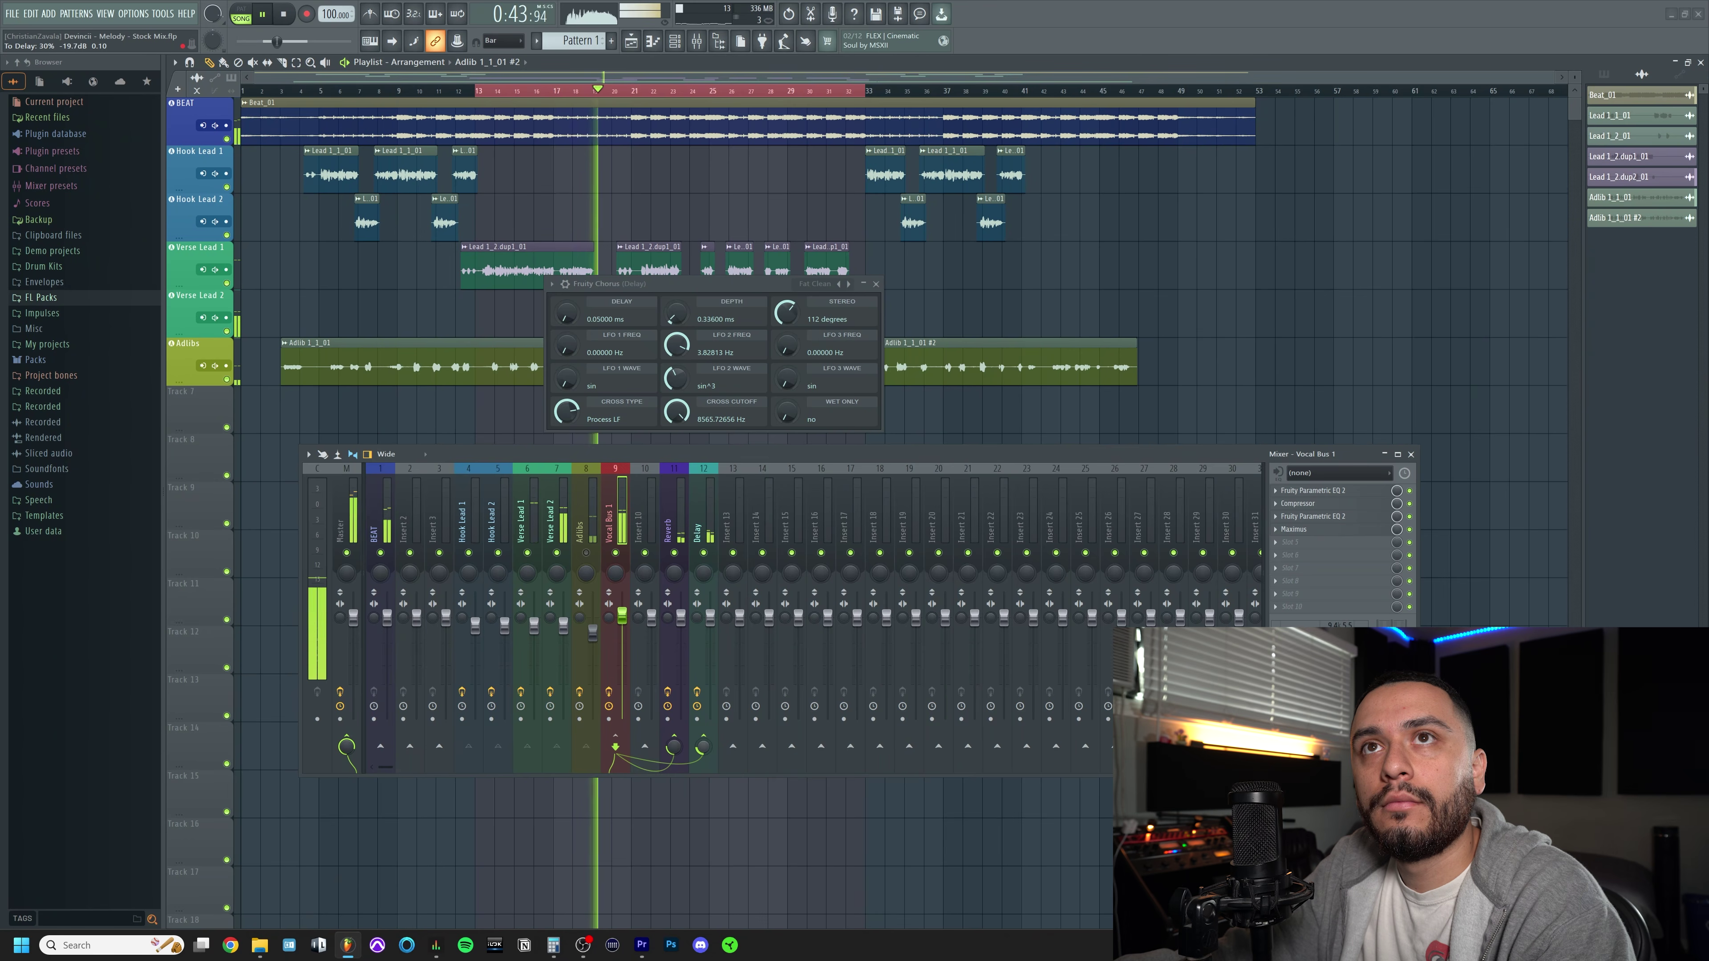
left_click(876, 284)
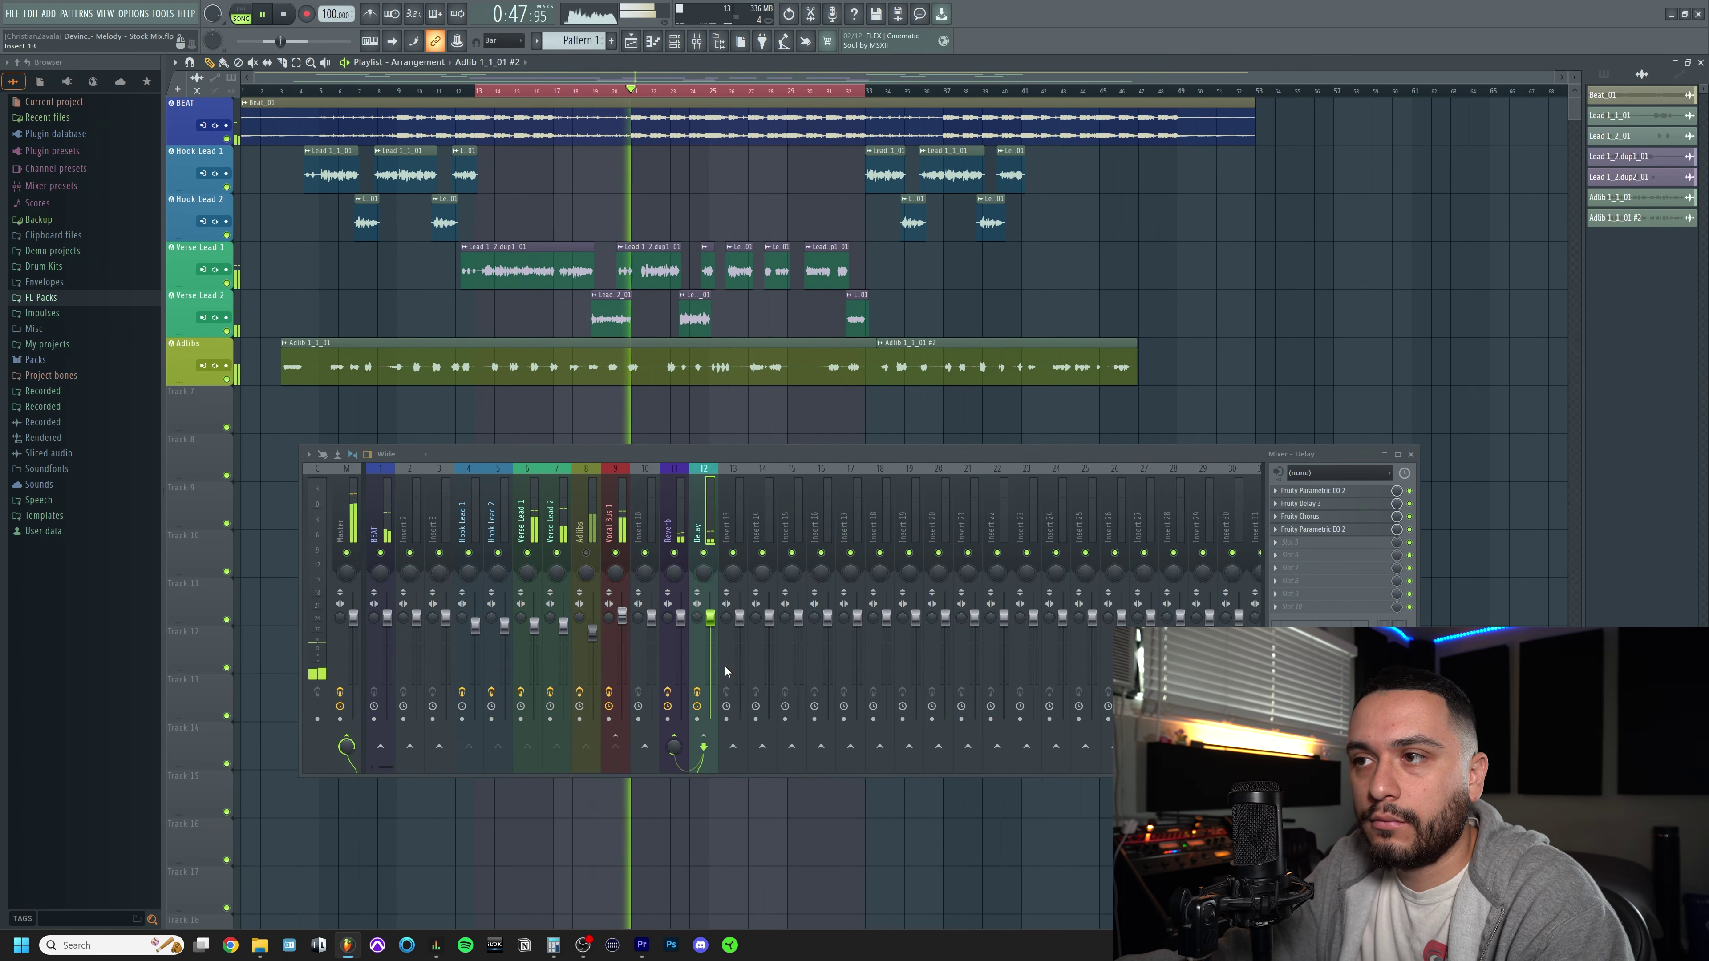
Check the Reverb track and Vocal Bus 1 during verse playback, stop playback, and select the Delay track
left_click(673, 512)
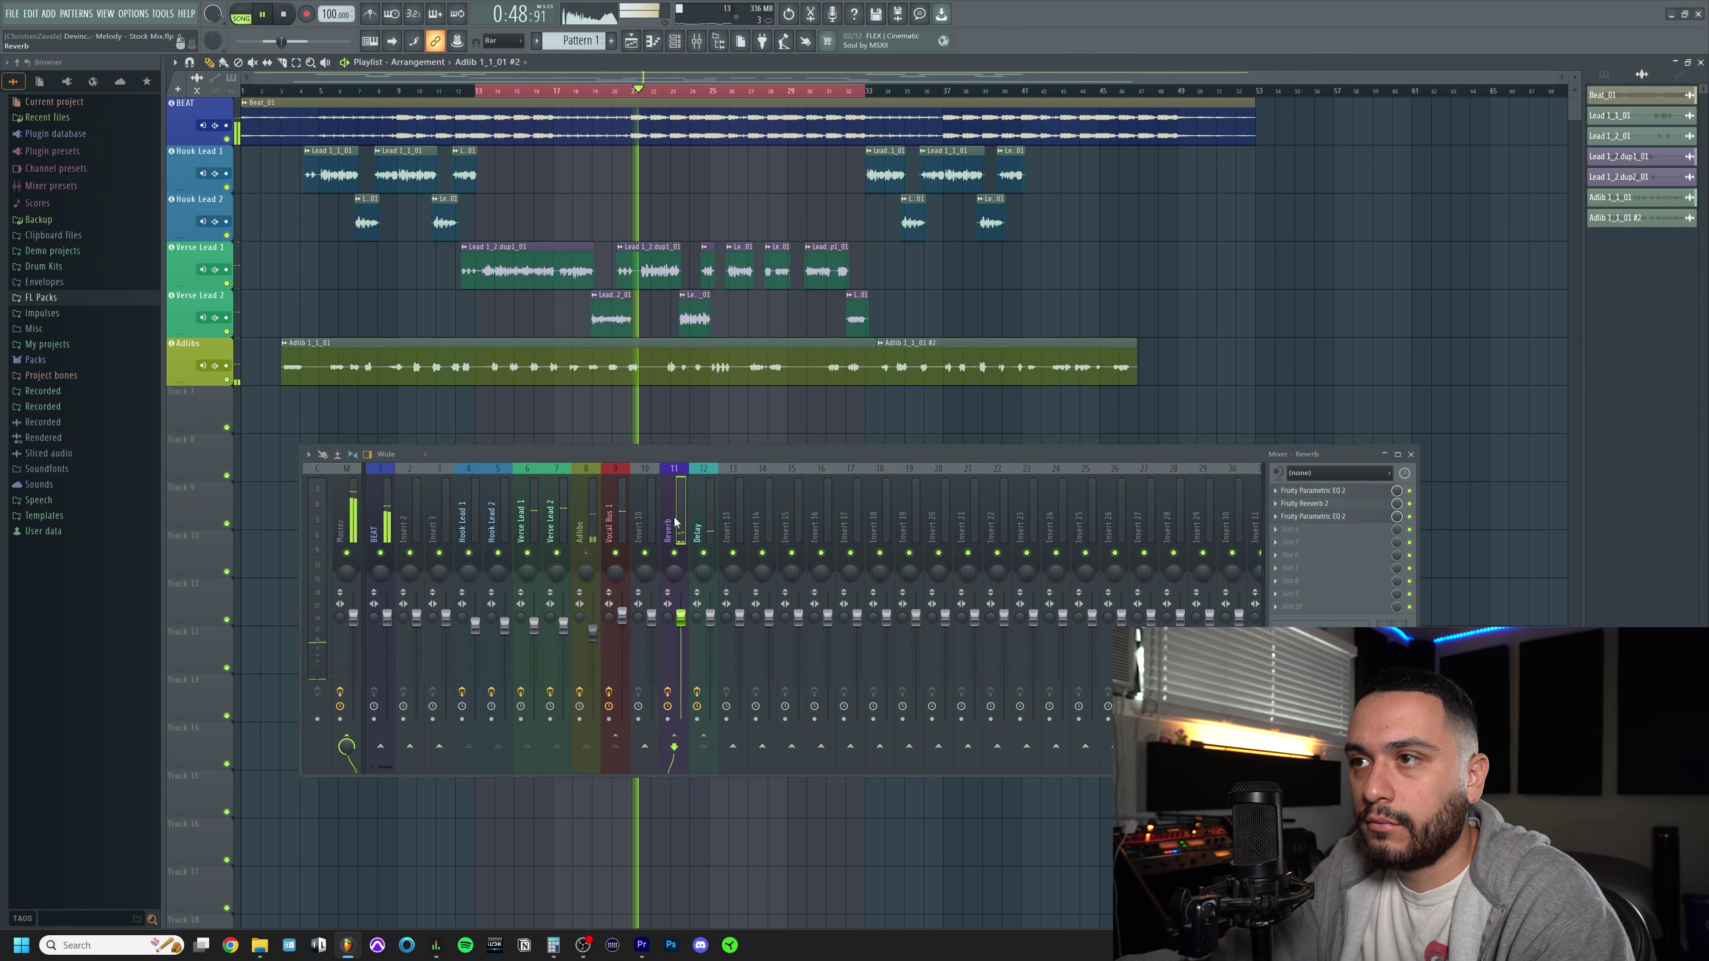
left_click(611, 534)
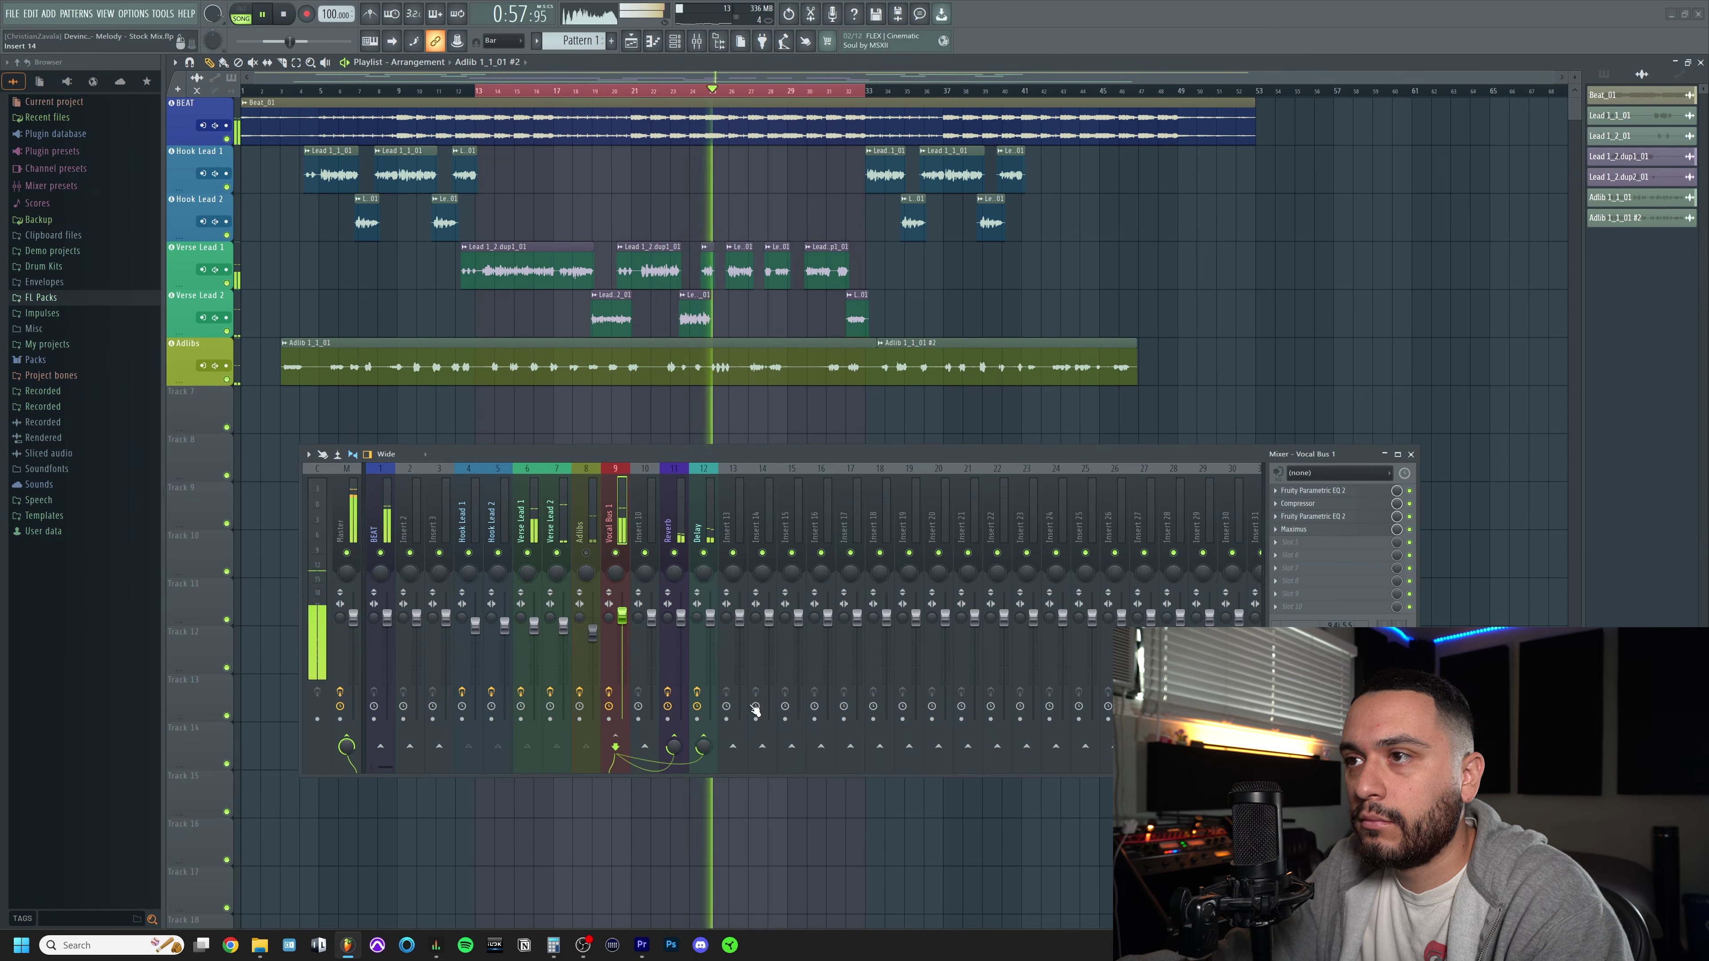
key("space")
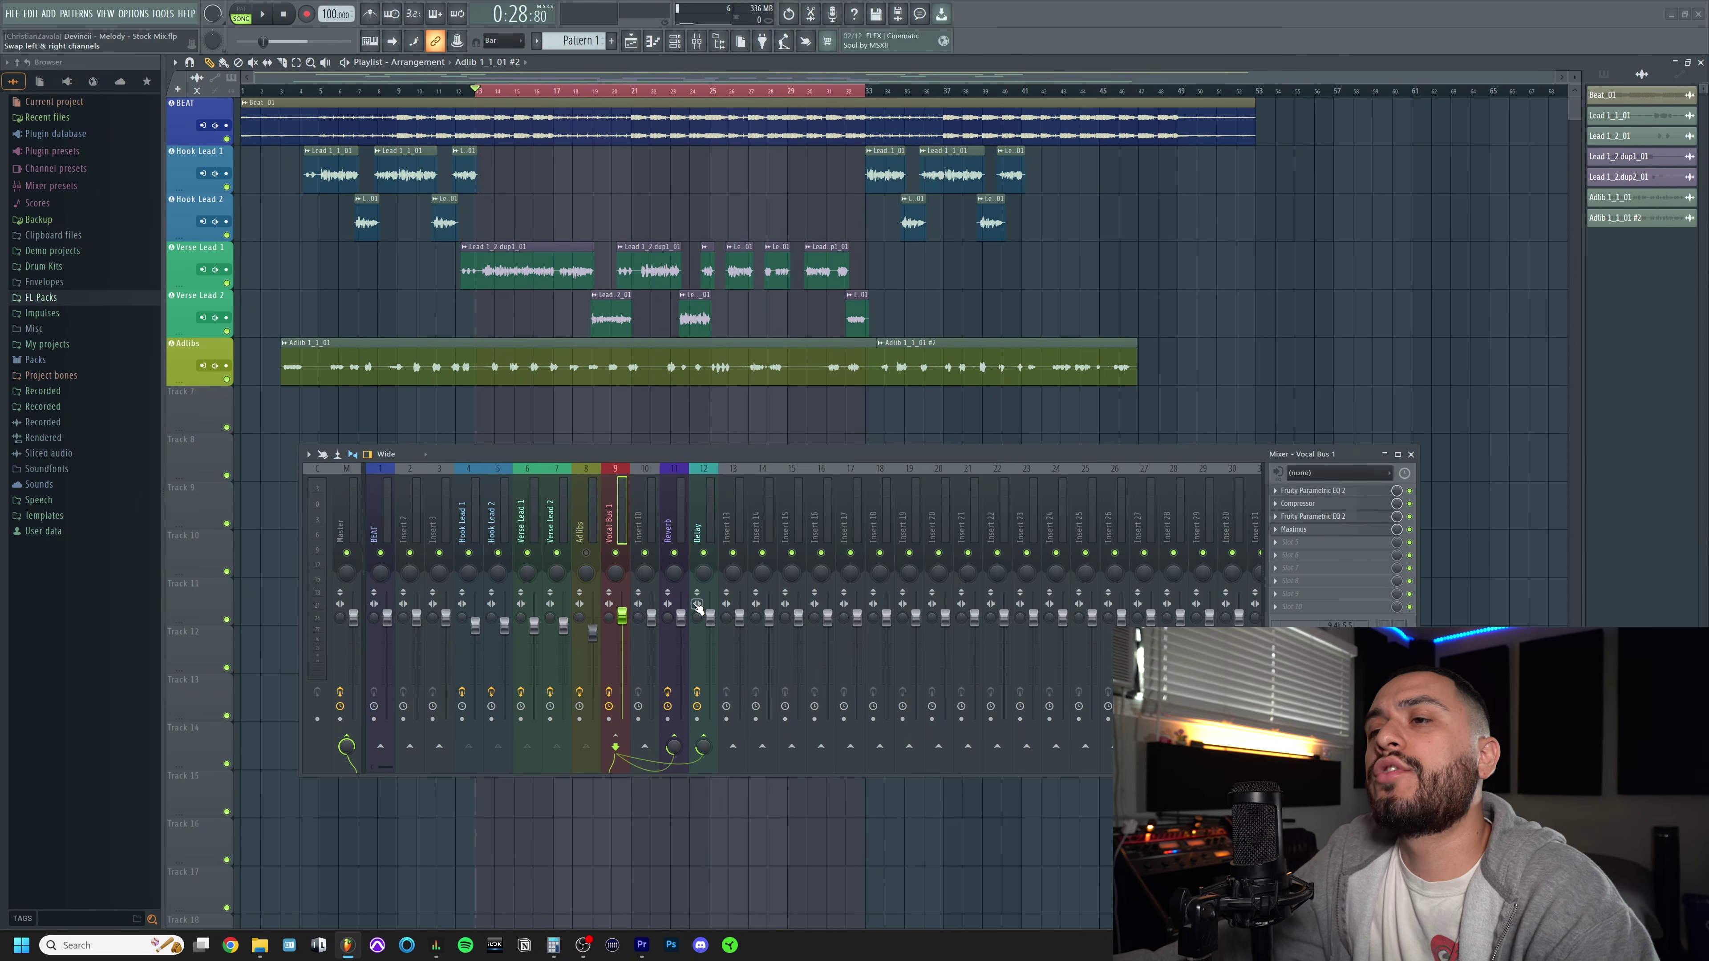
left_click(686, 541)
left_click(700, 530)
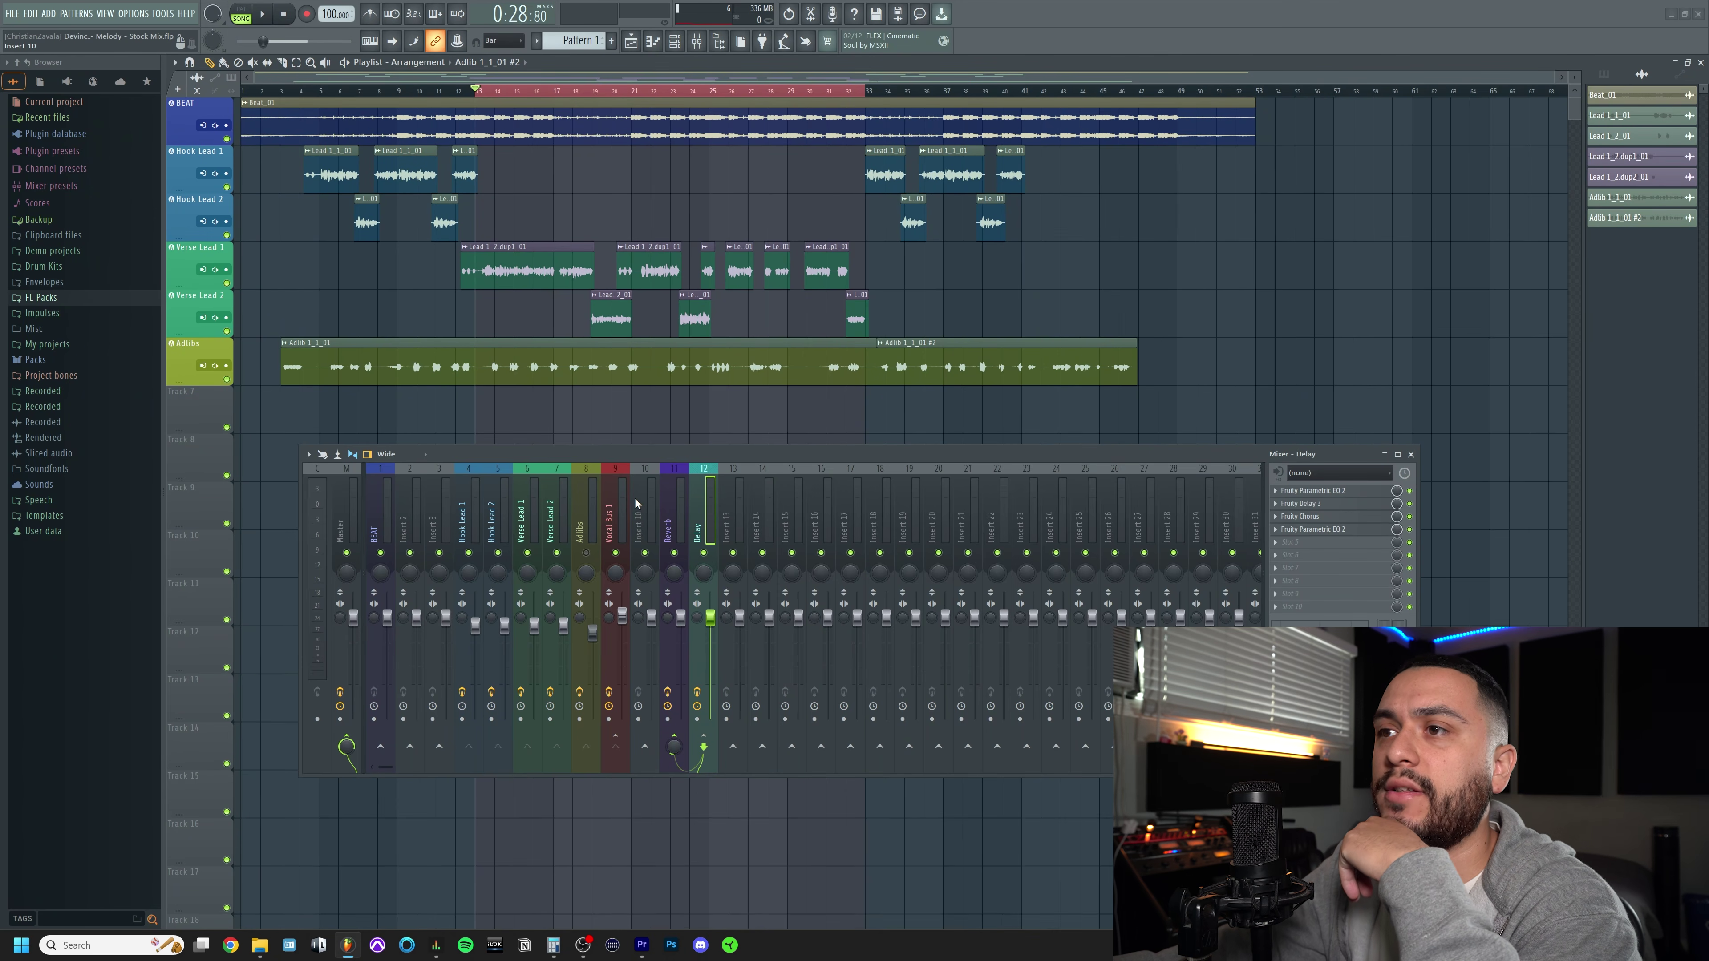
Open the Adlibs track's Fruity Parametric EQ 2 and examine its filter curve while the verse loop plays
left_click(580, 525)
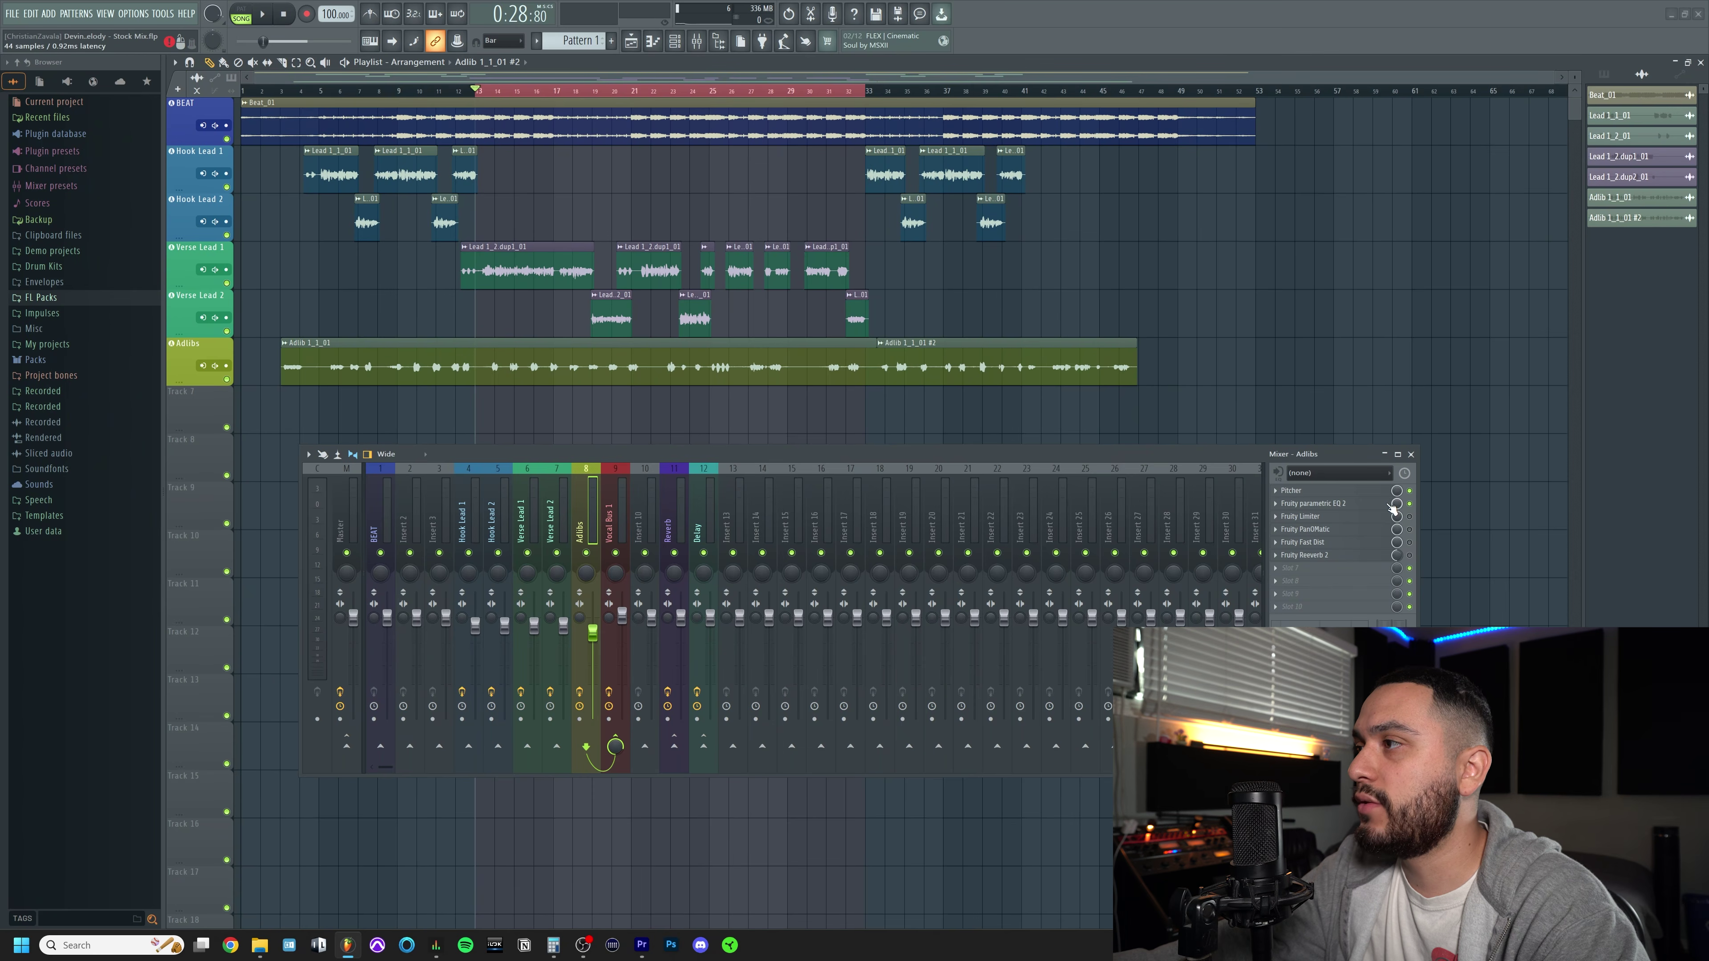
left_click(1372, 503)
left_click_drag(962, 163, 776, 168)
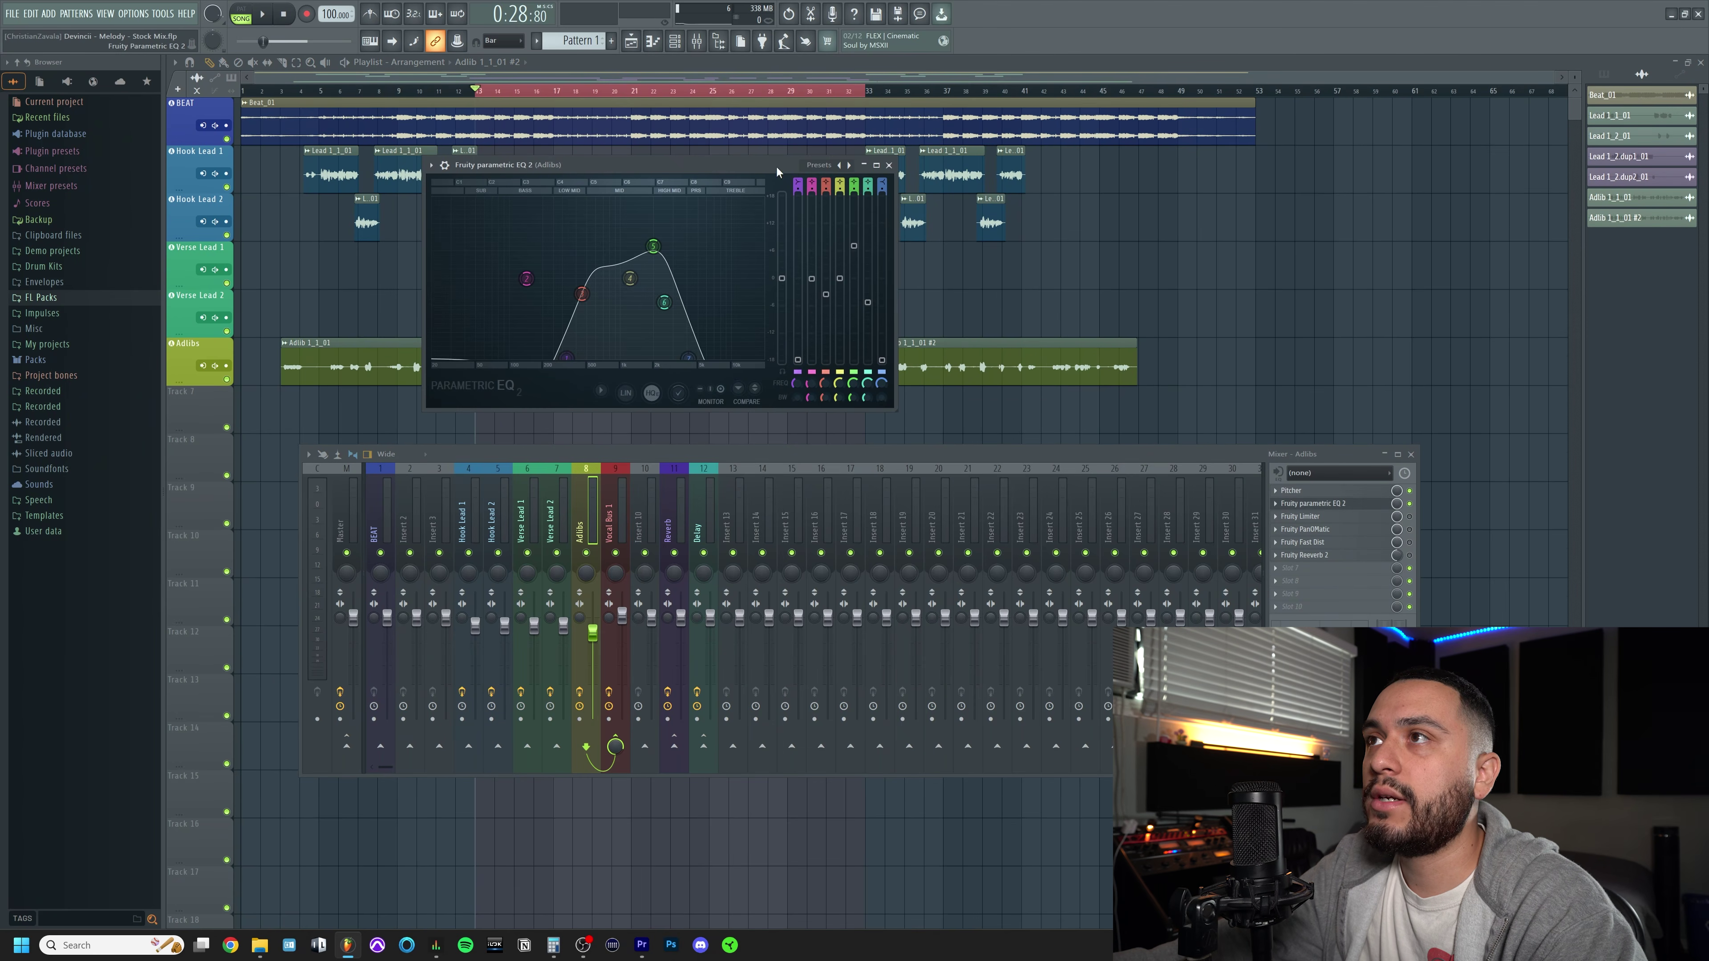
left_click(818, 168)
left_click(837, 286)
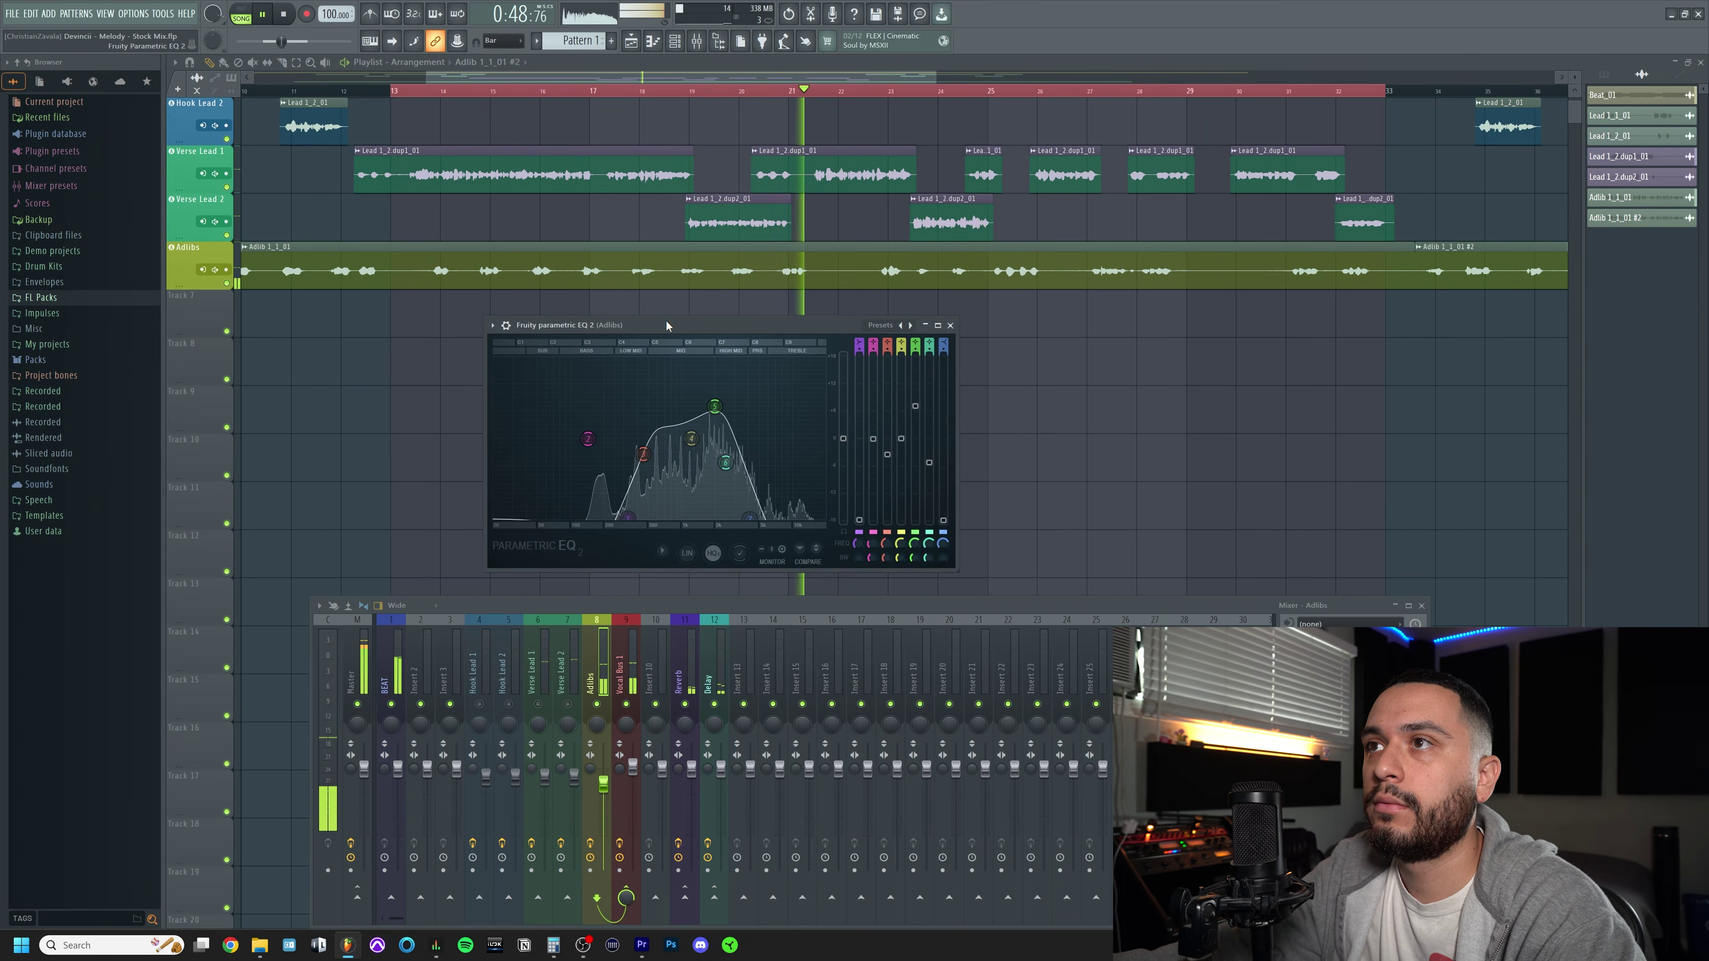
left_click_drag(667, 326, 668, 299)
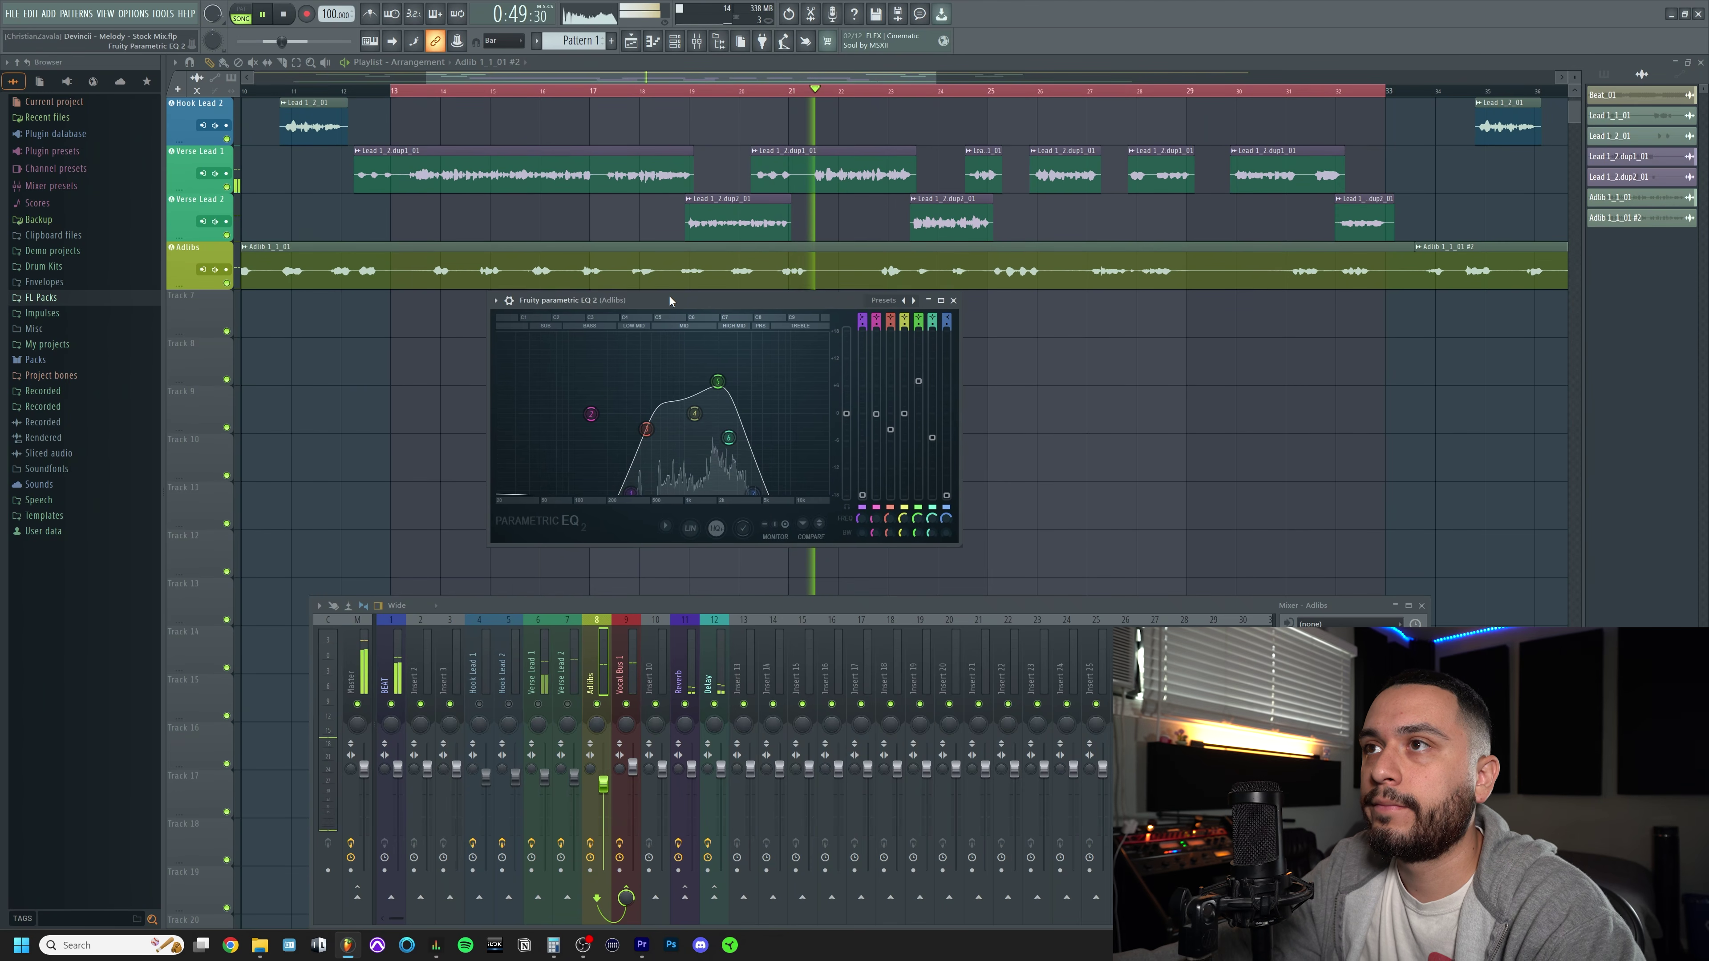
left_click_drag(678, 605, 670, 556)
key("space")
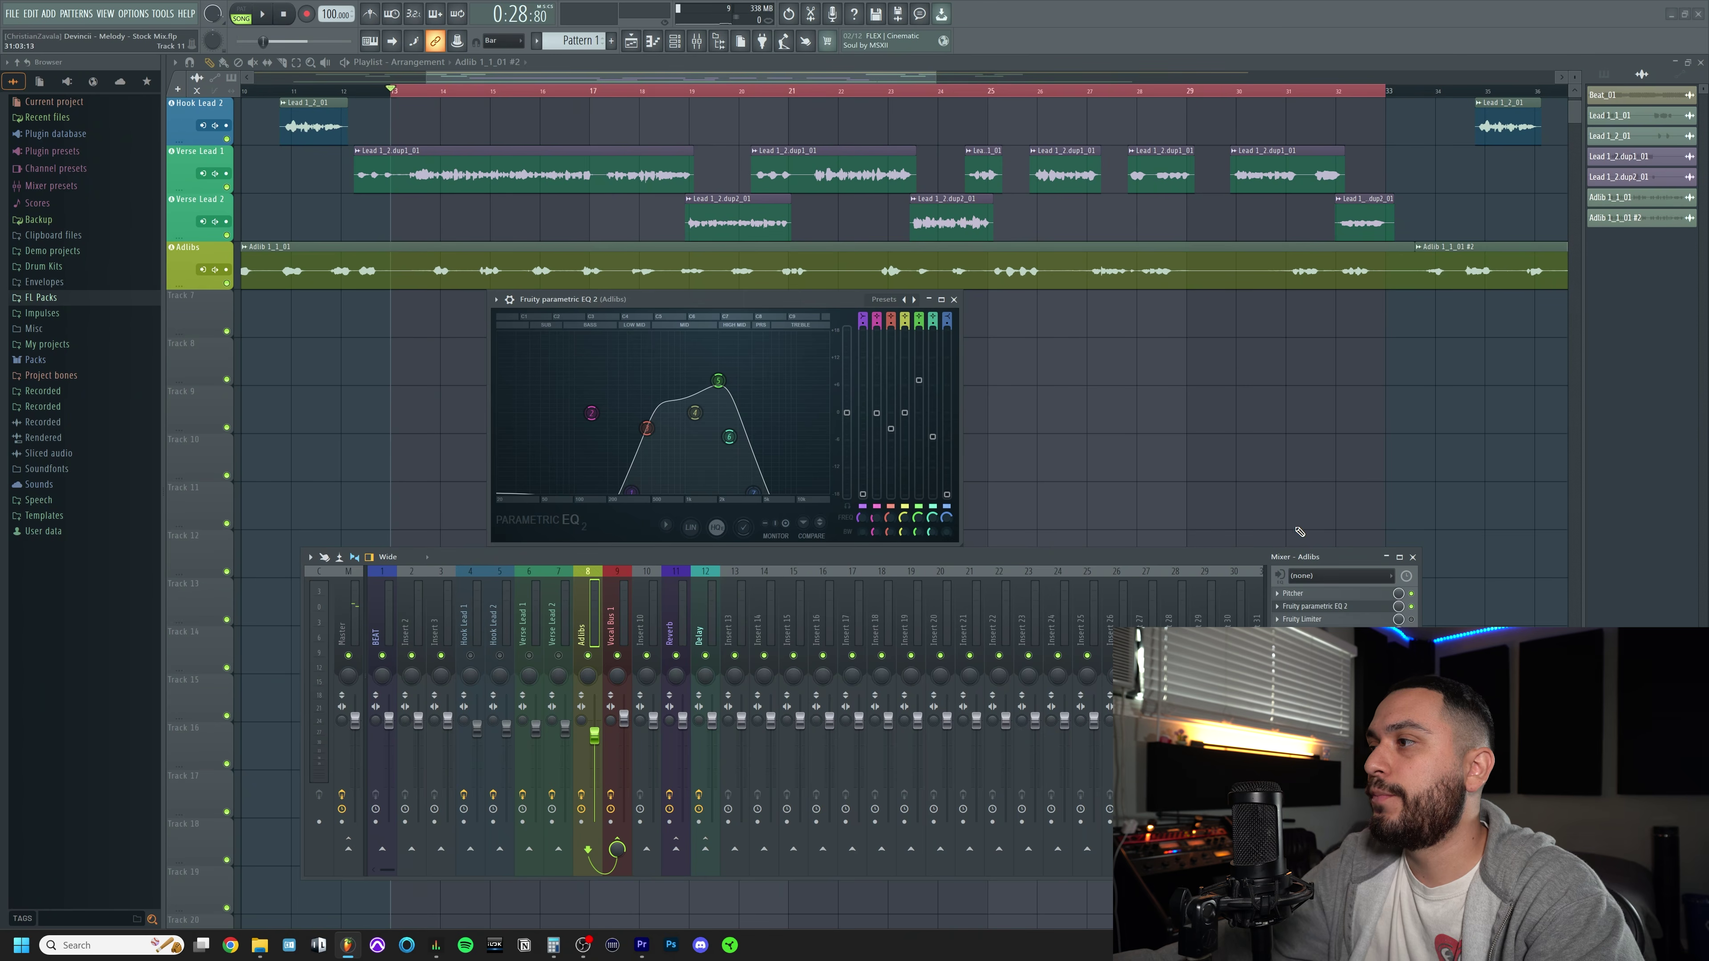
Swap the EQ window for the Adlibs track's Fruity Limiter, examine its compression during verse playback, and close it
left_click(1390, 619)
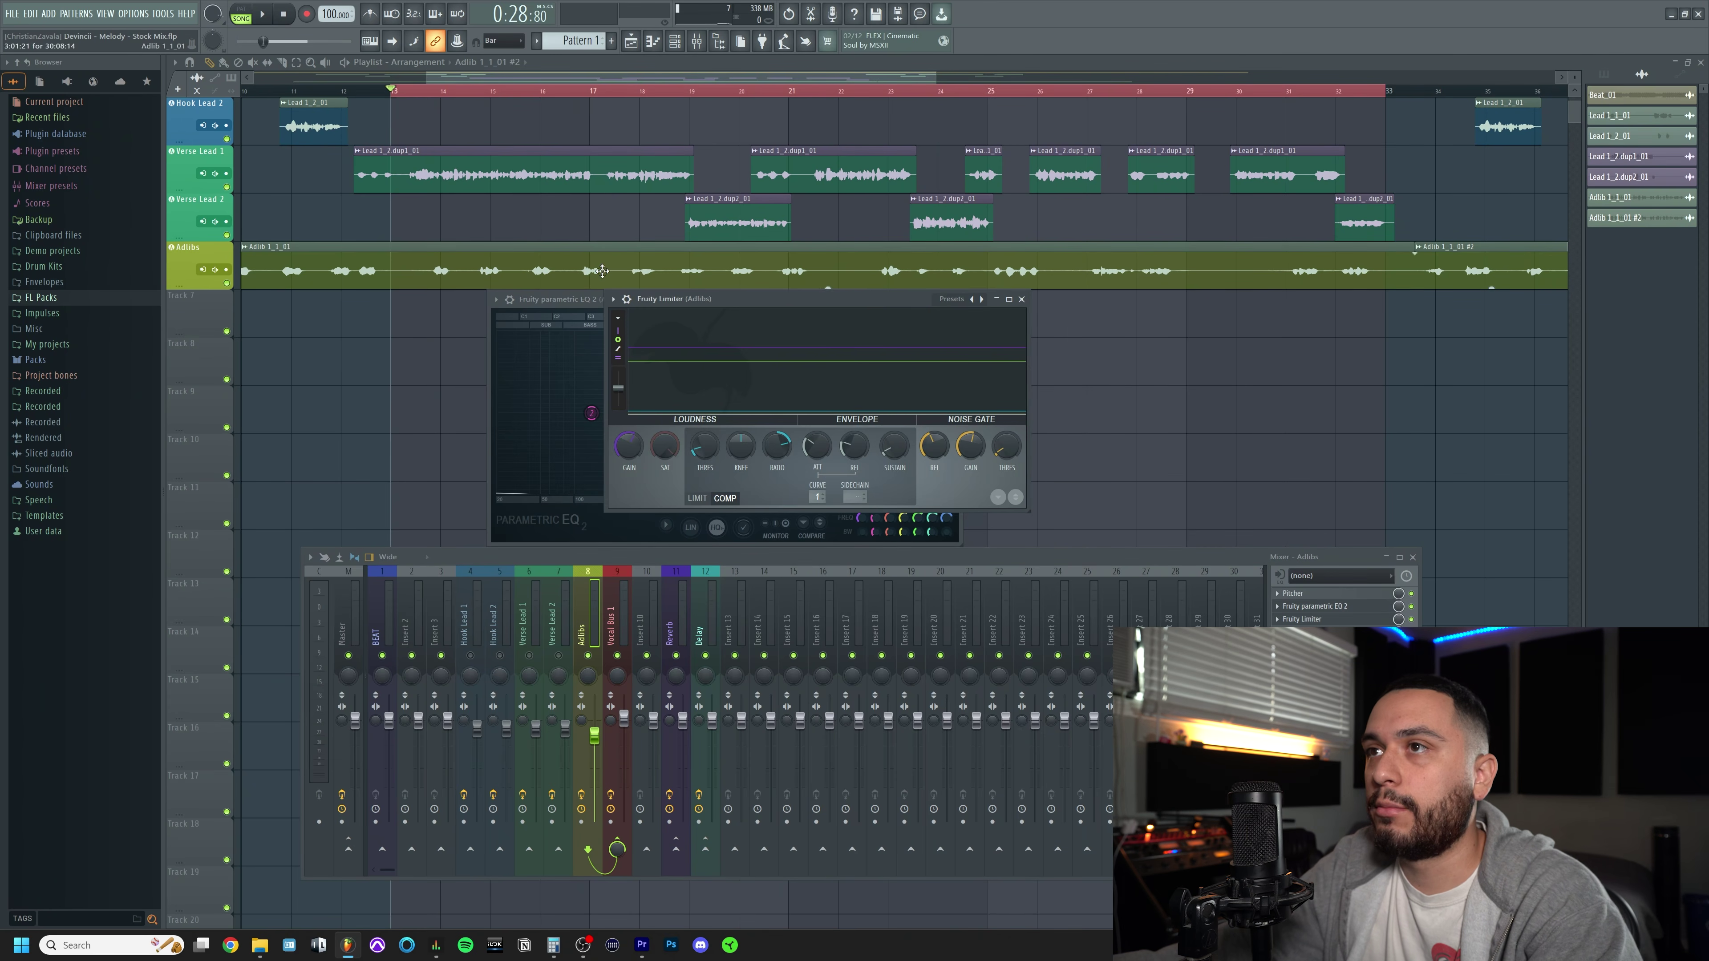
left_click(567, 299)
left_click(952, 299)
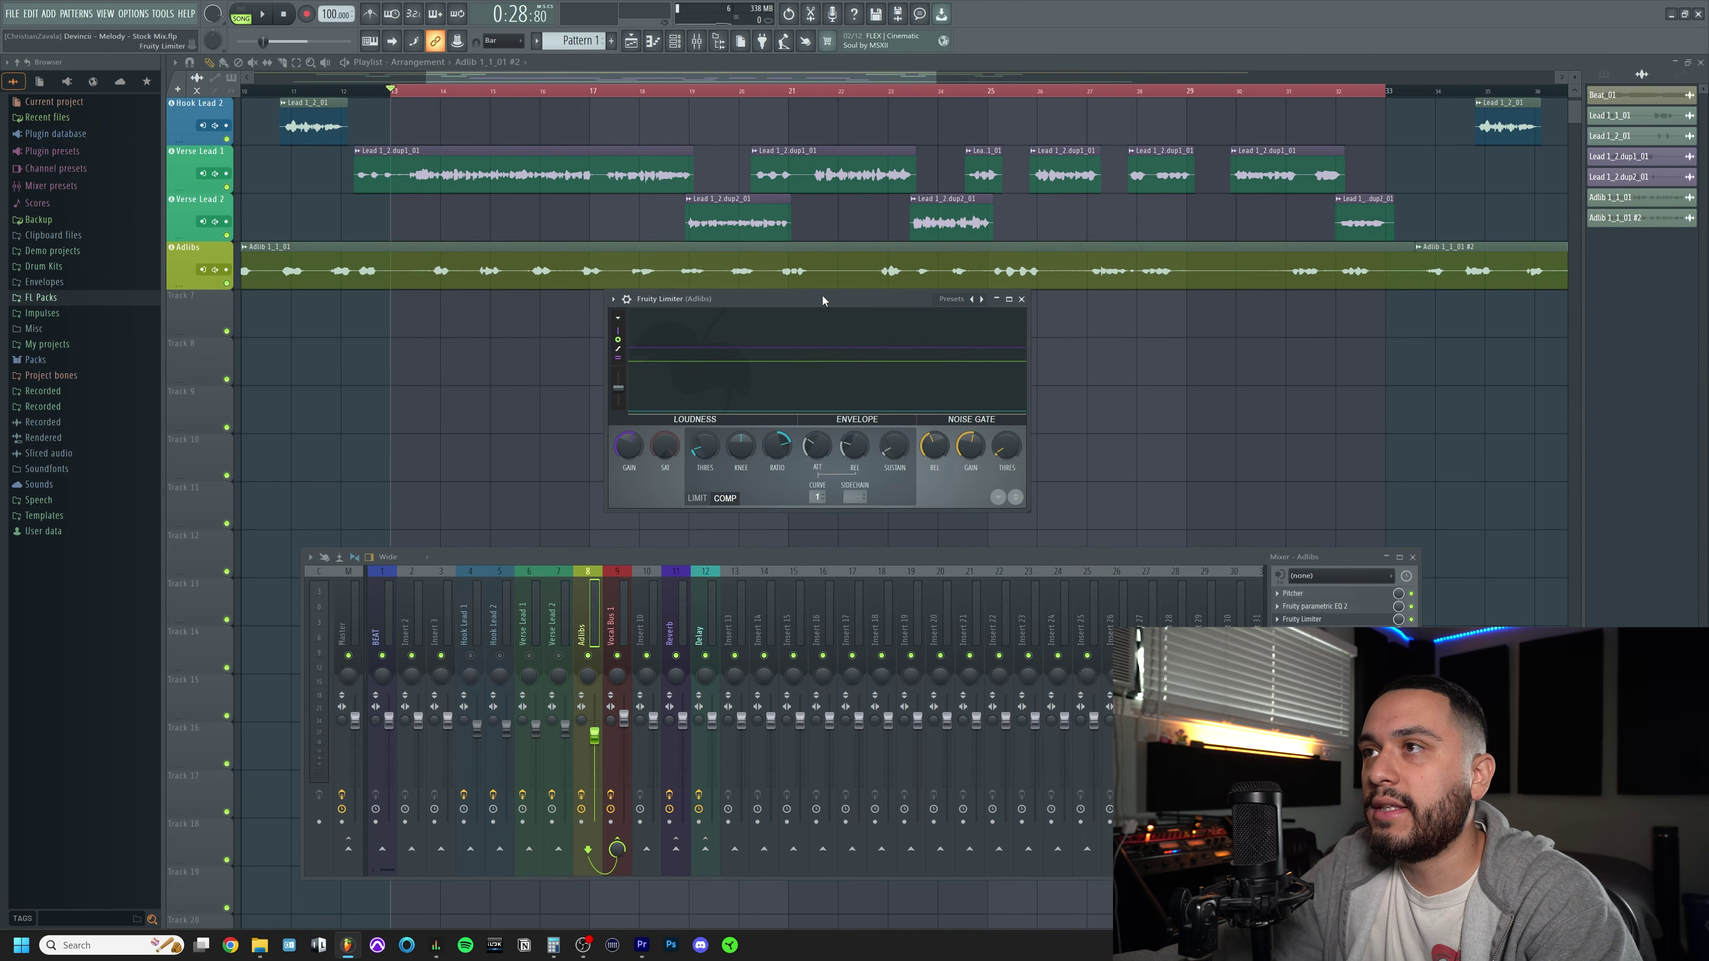
left_click_drag(825, 300, 731, 317)
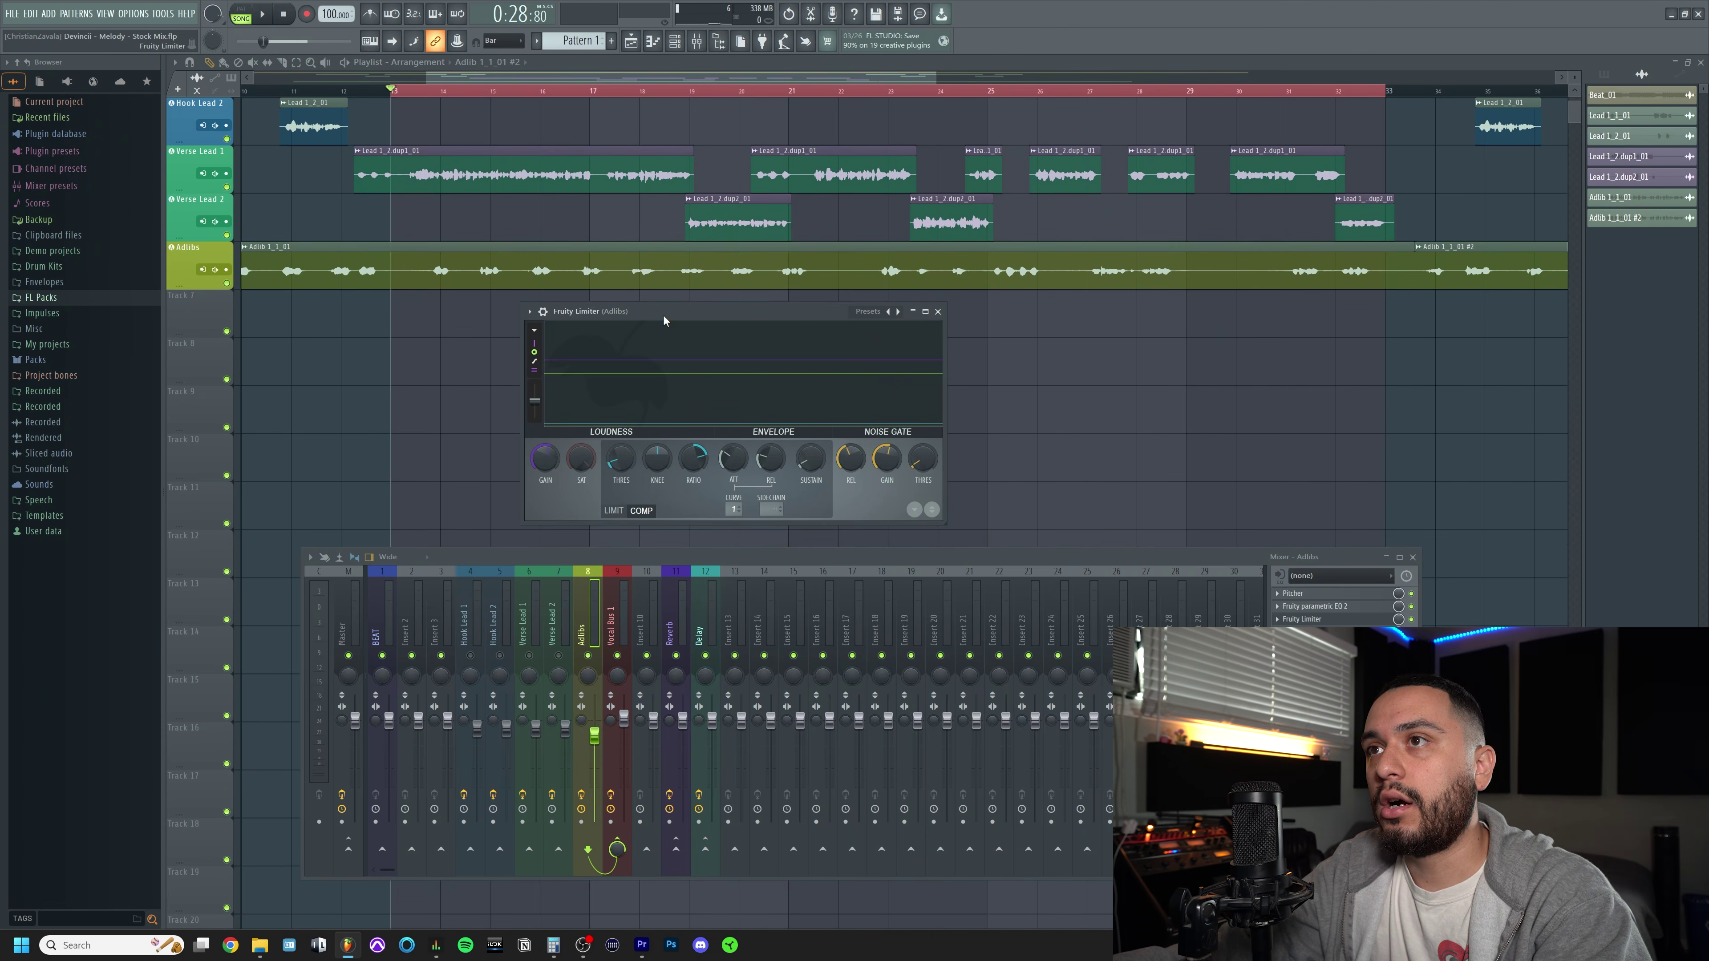
left_click_drag(663, 316, 668, 319)
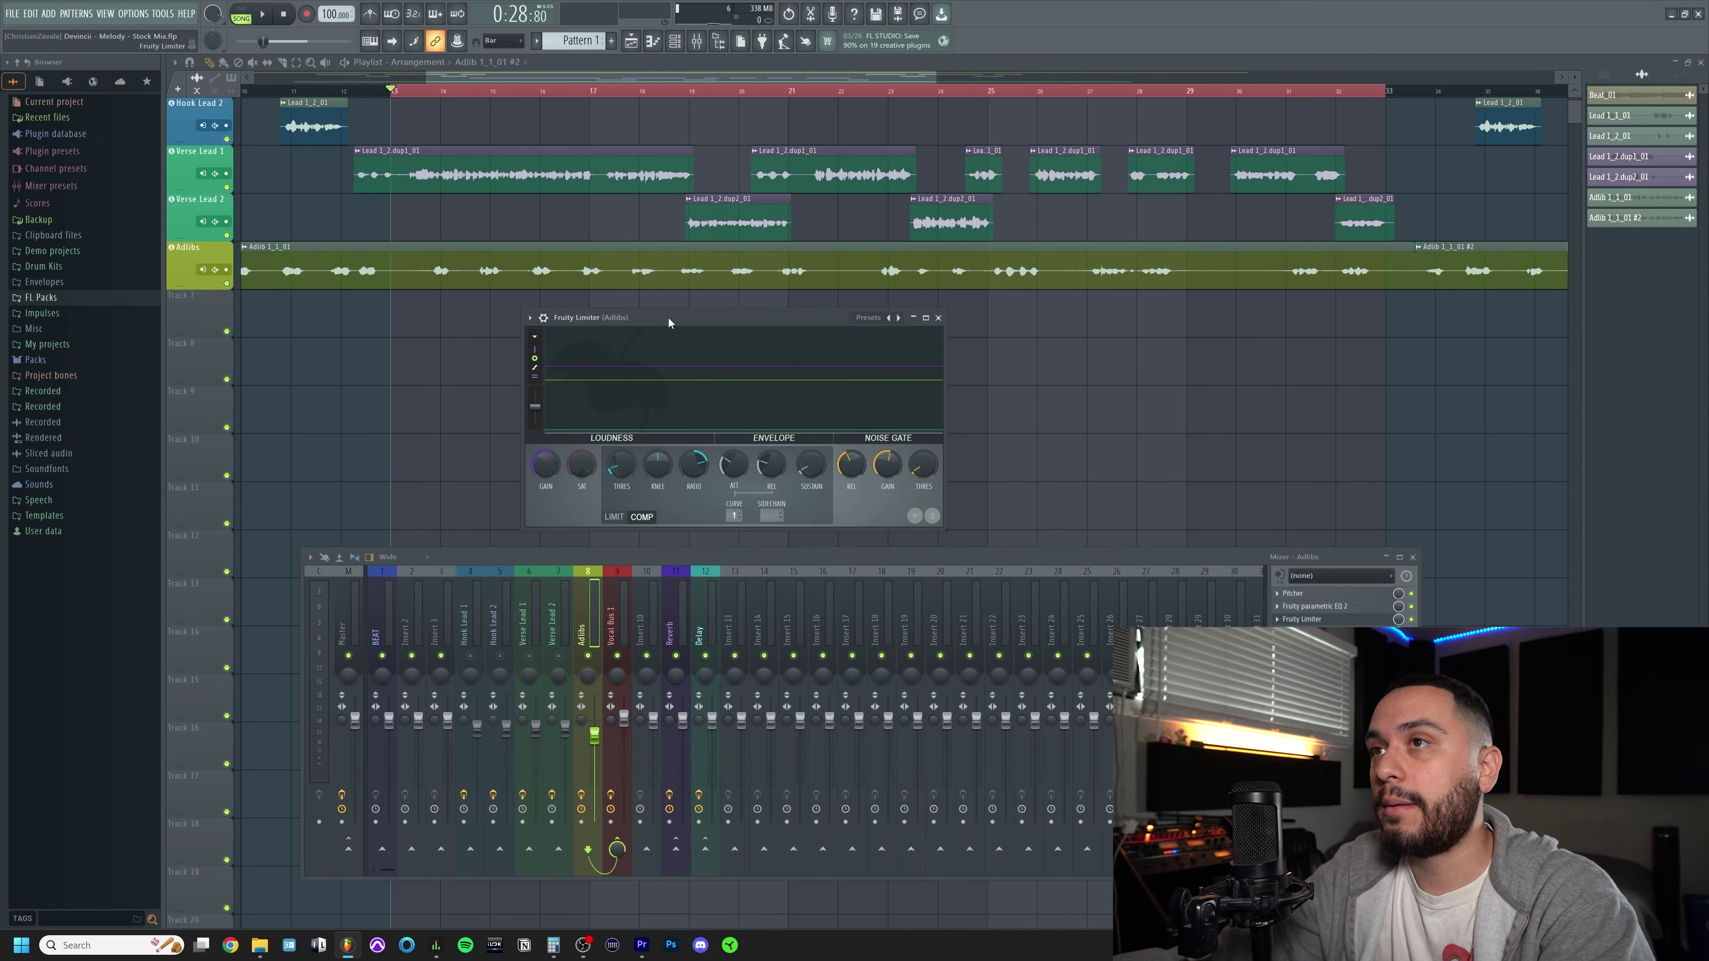
key("space")
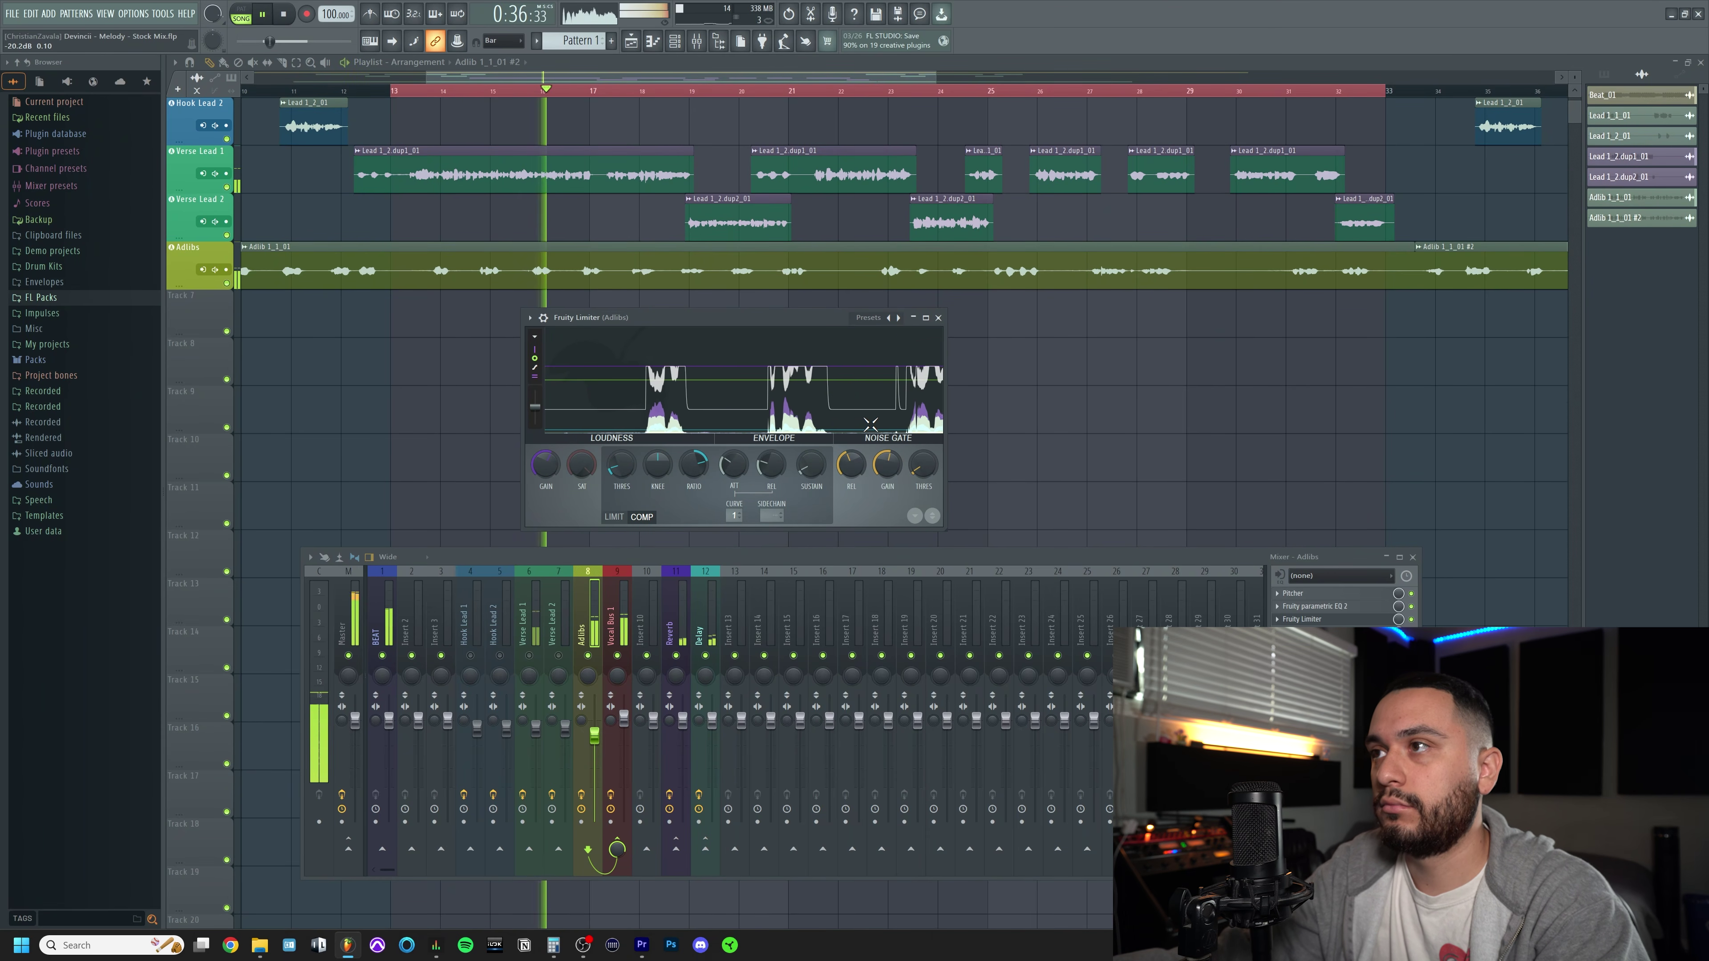
key("space")
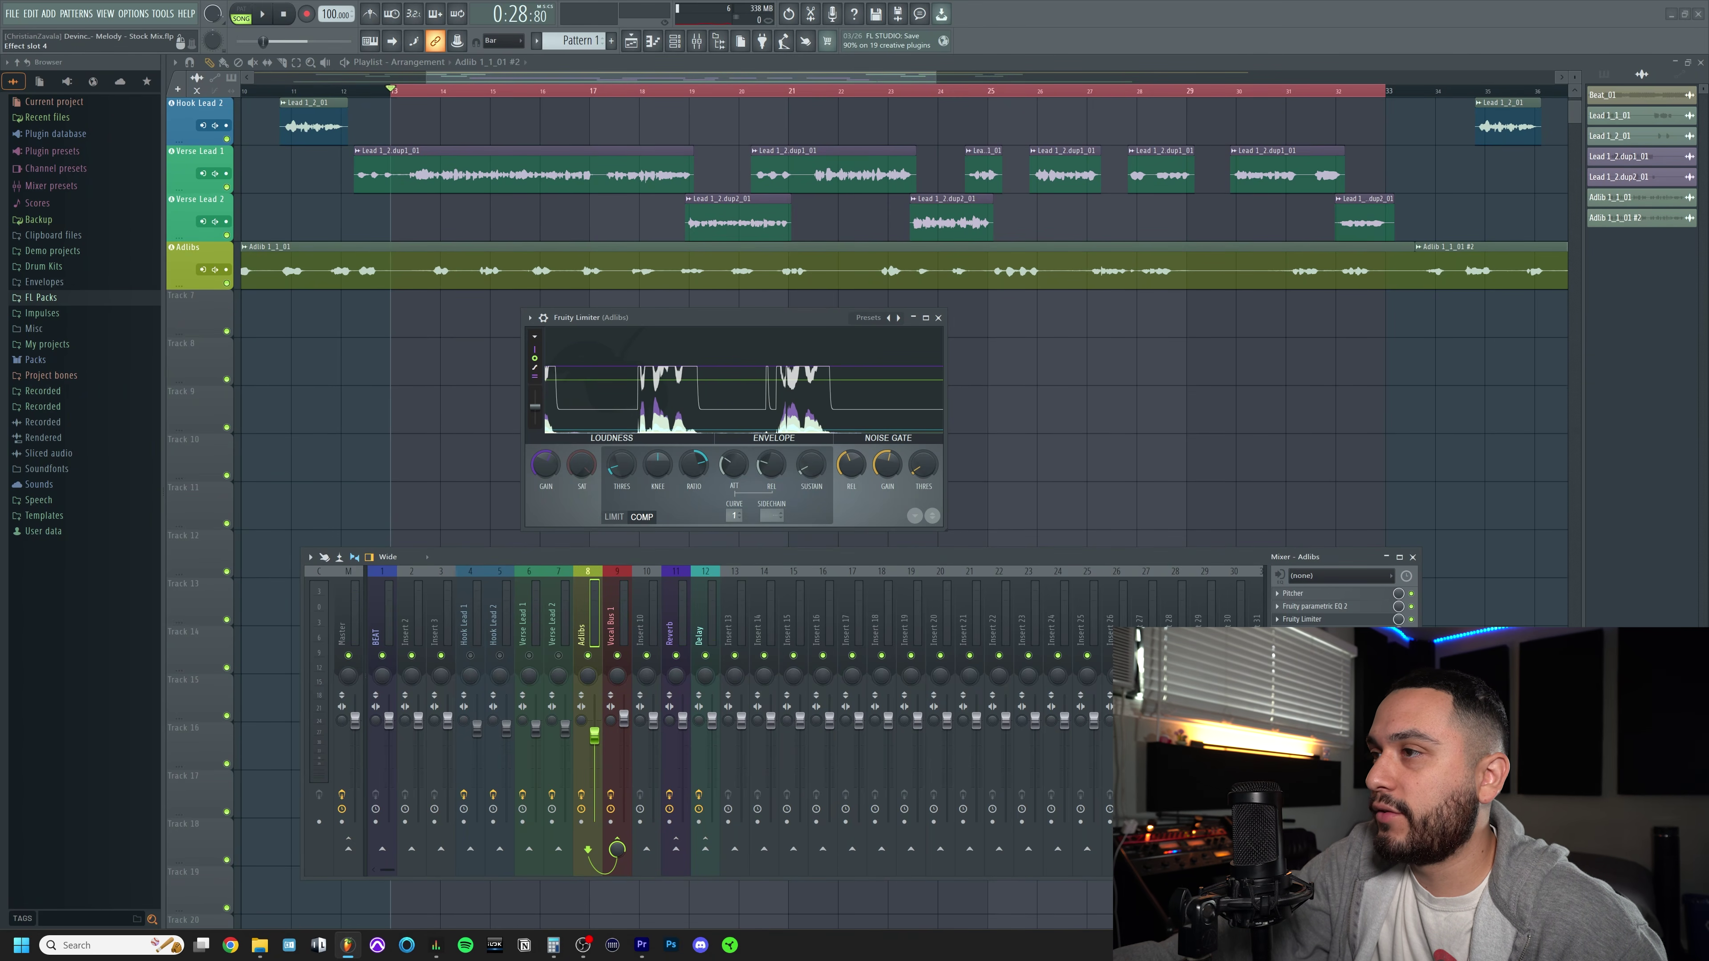
left_click(939, 321)
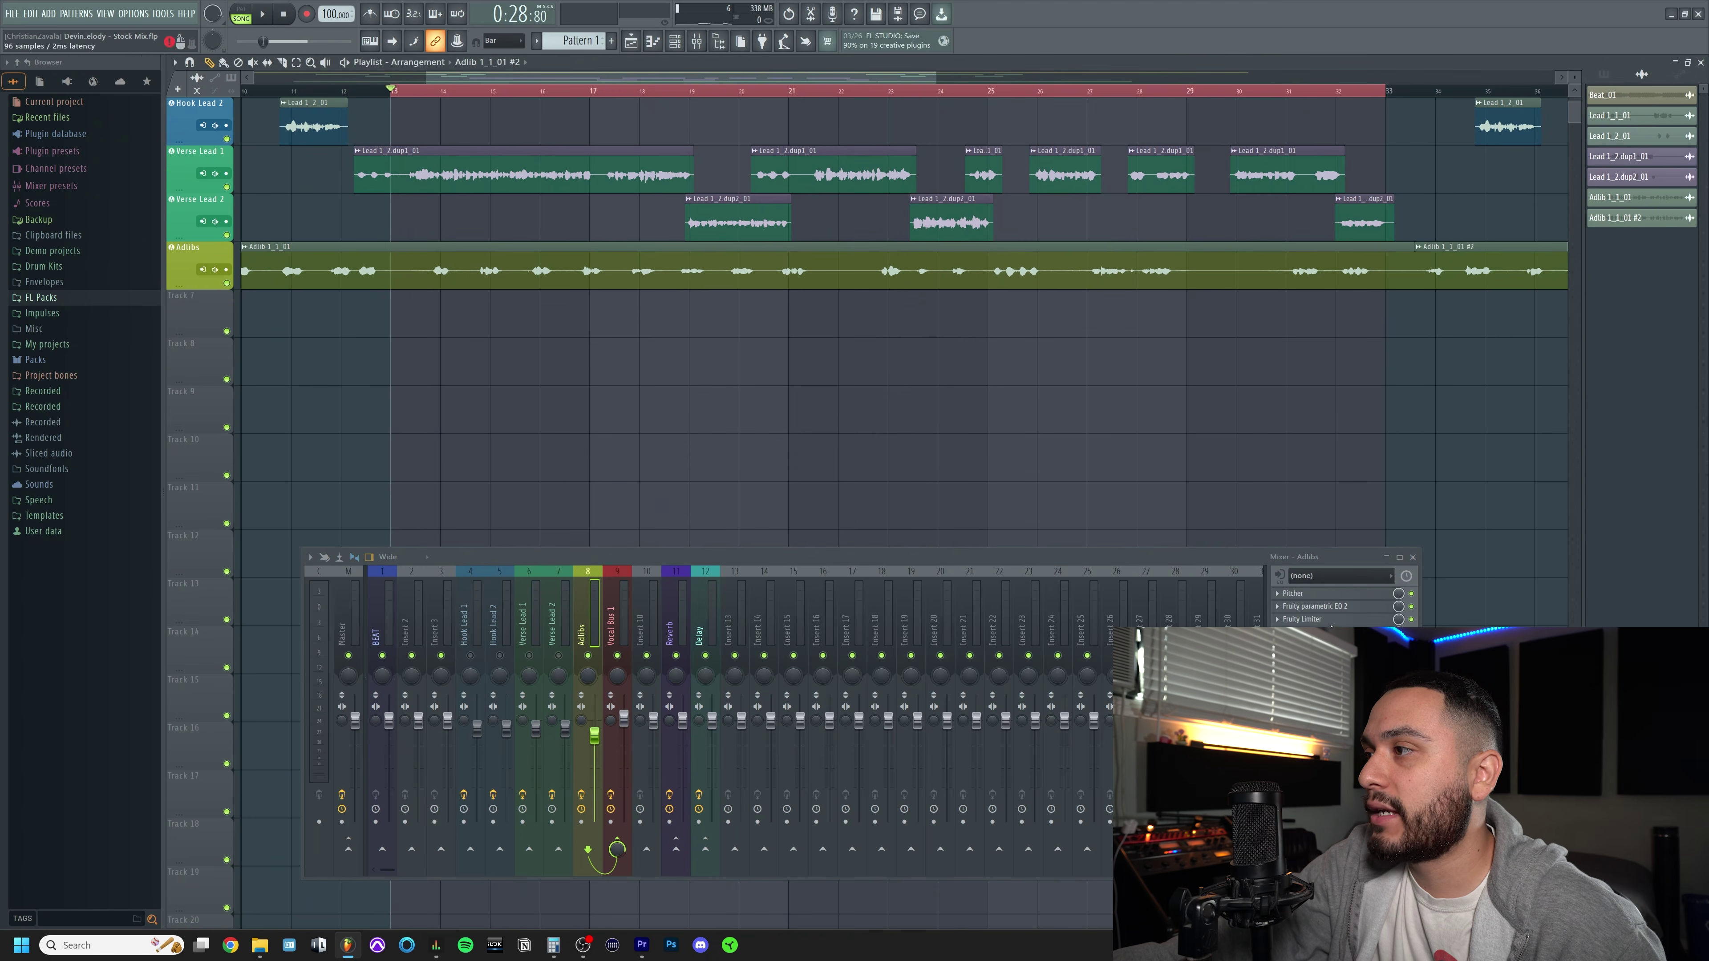
Open the Adlibs track's Fruity PanOMatic, enlarge its window, and examine its panning LFO settings
left_click(1312, 631)
left_click_drag(811, 197, 689, 315)
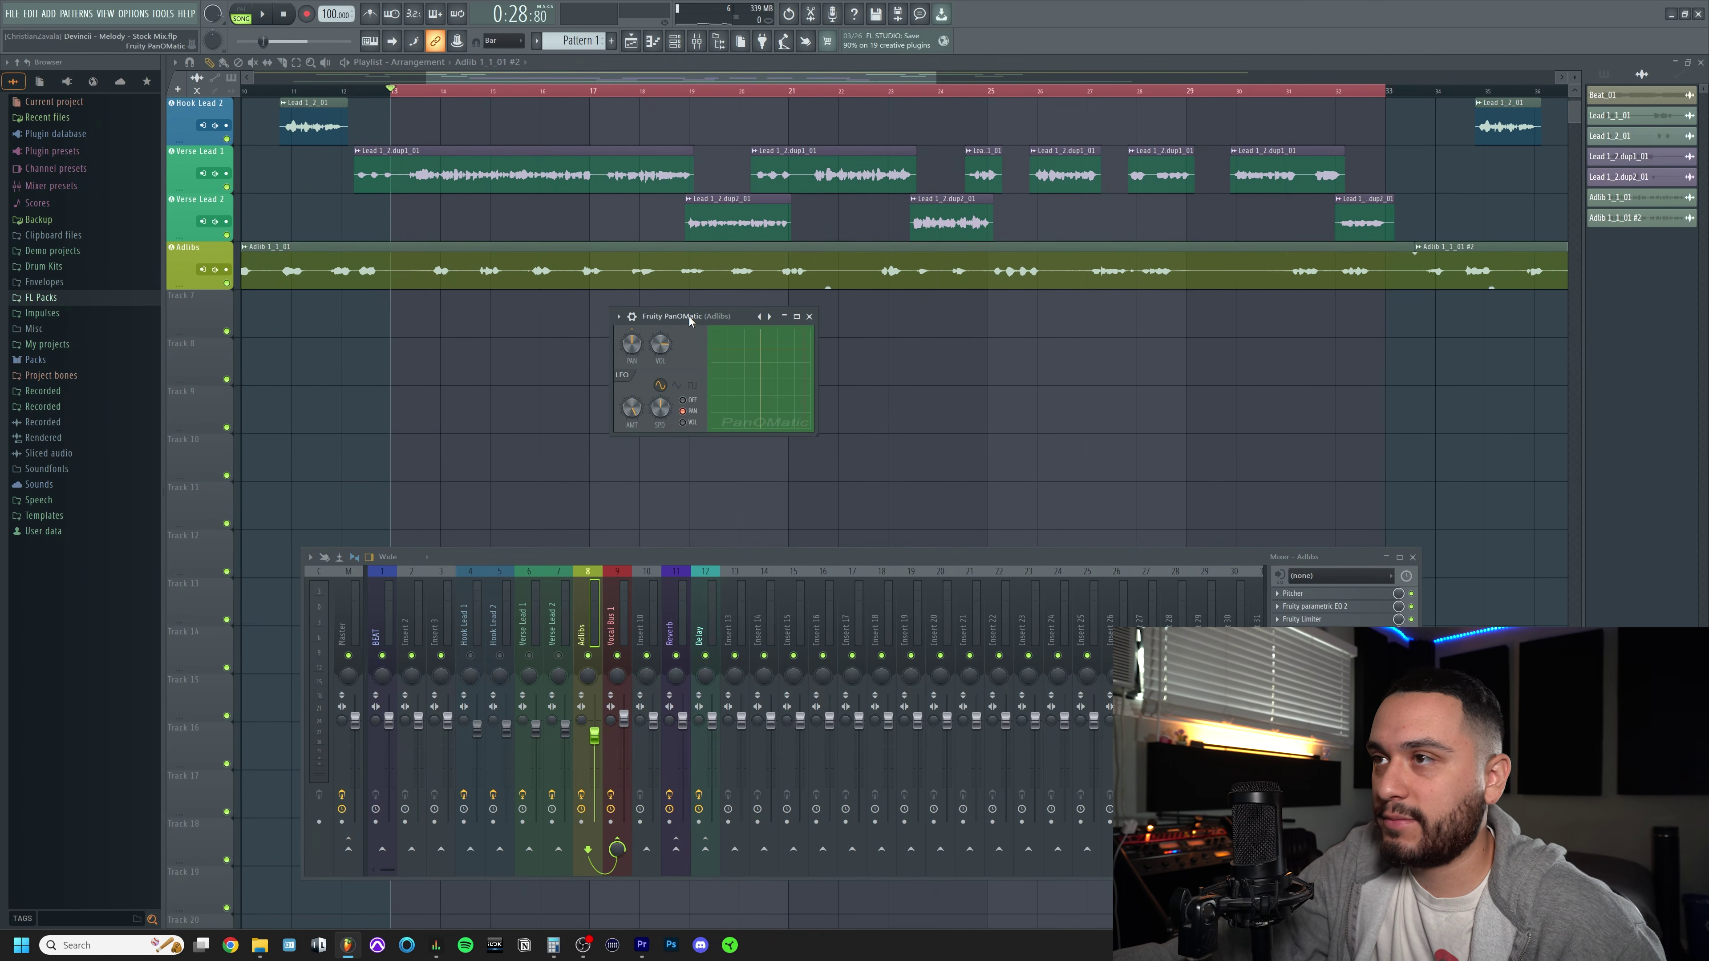
left_click_drag(812, 450, 922, 533)
left_click_drag(766, 314, 756, 321)
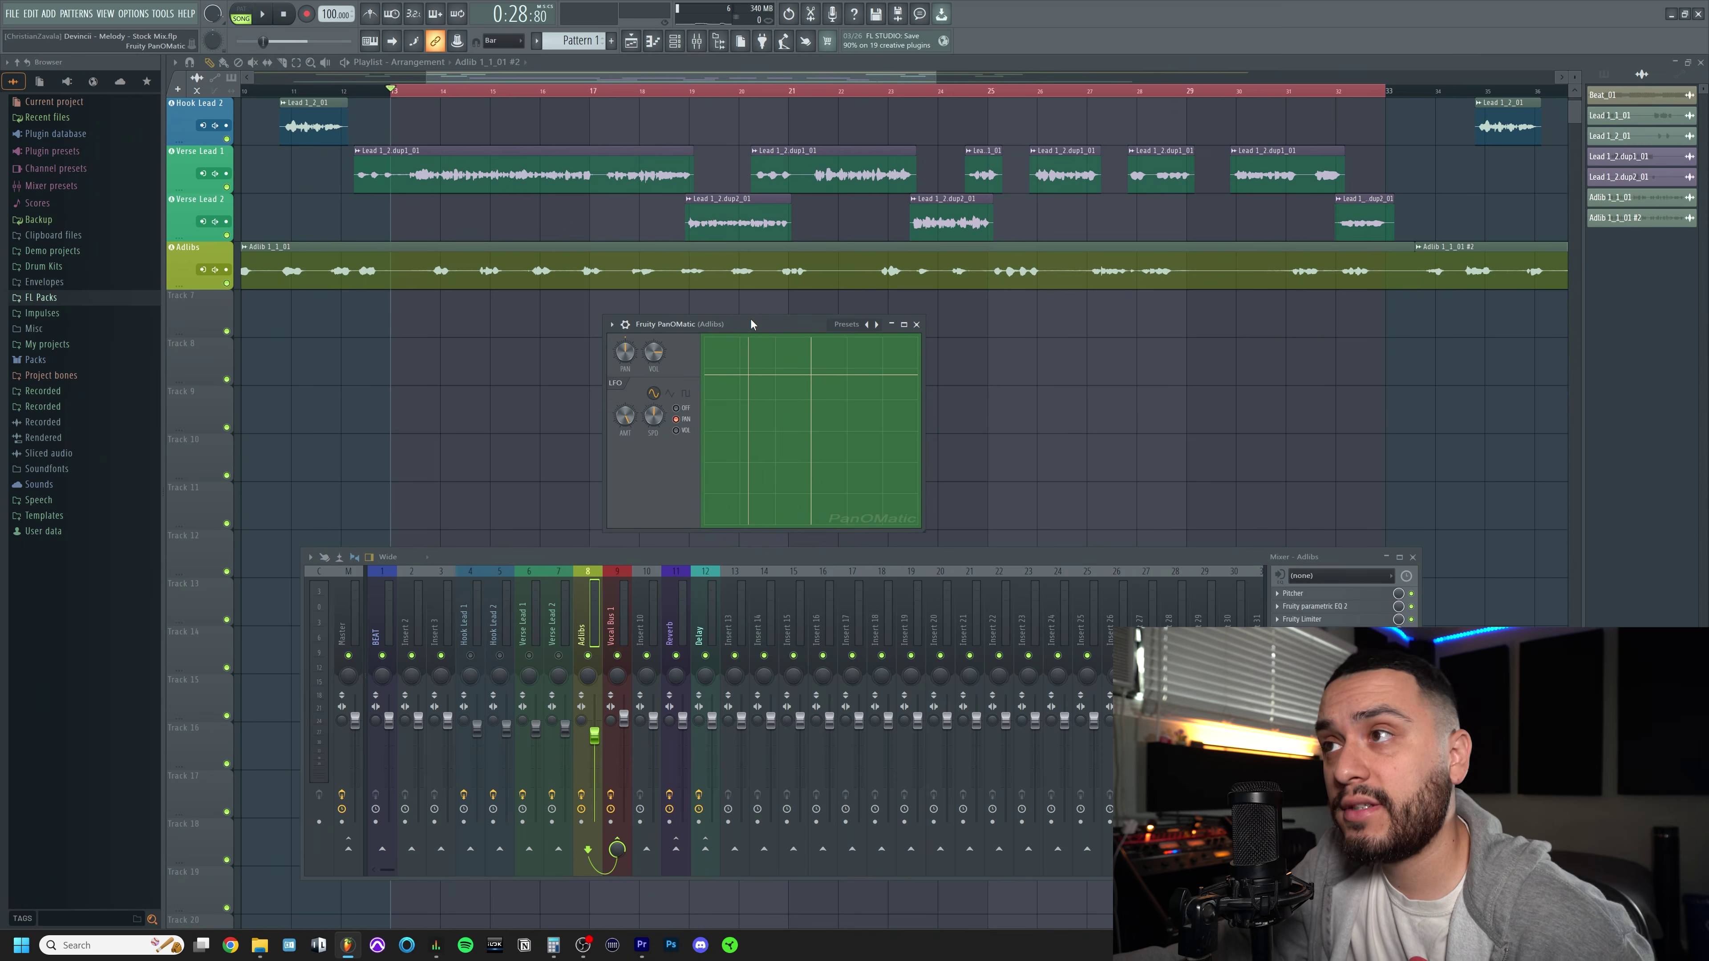
left_click_drag(751, 324, 735, 323)
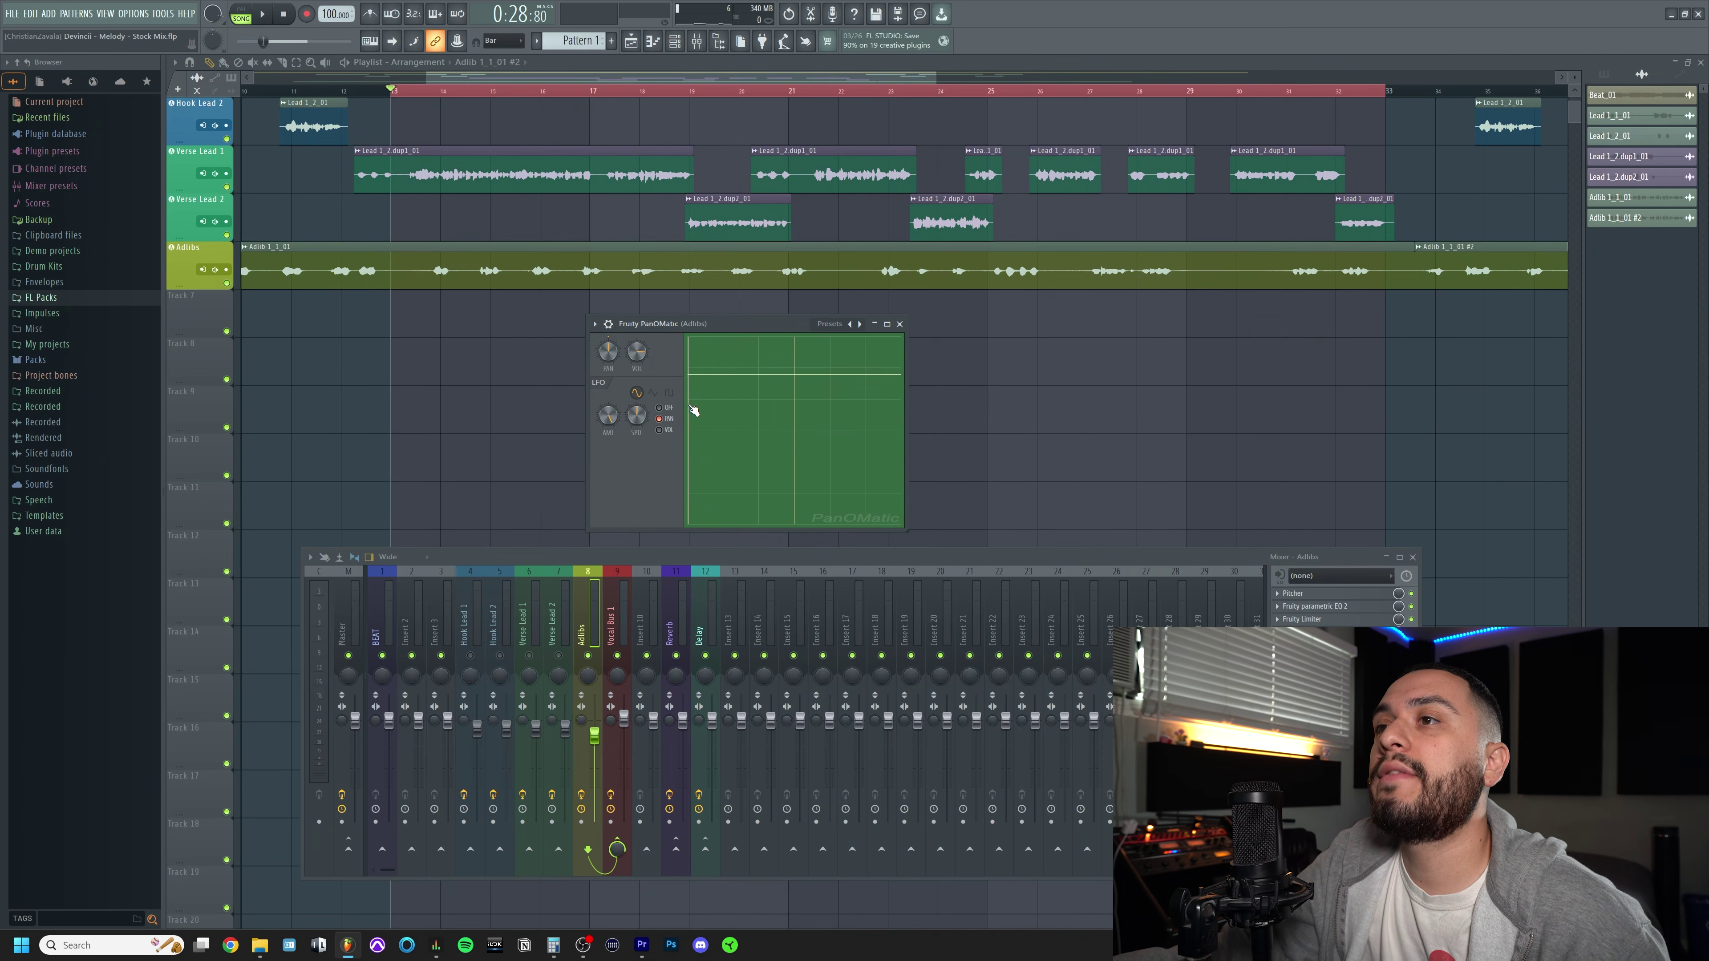
left_click(662, 418)
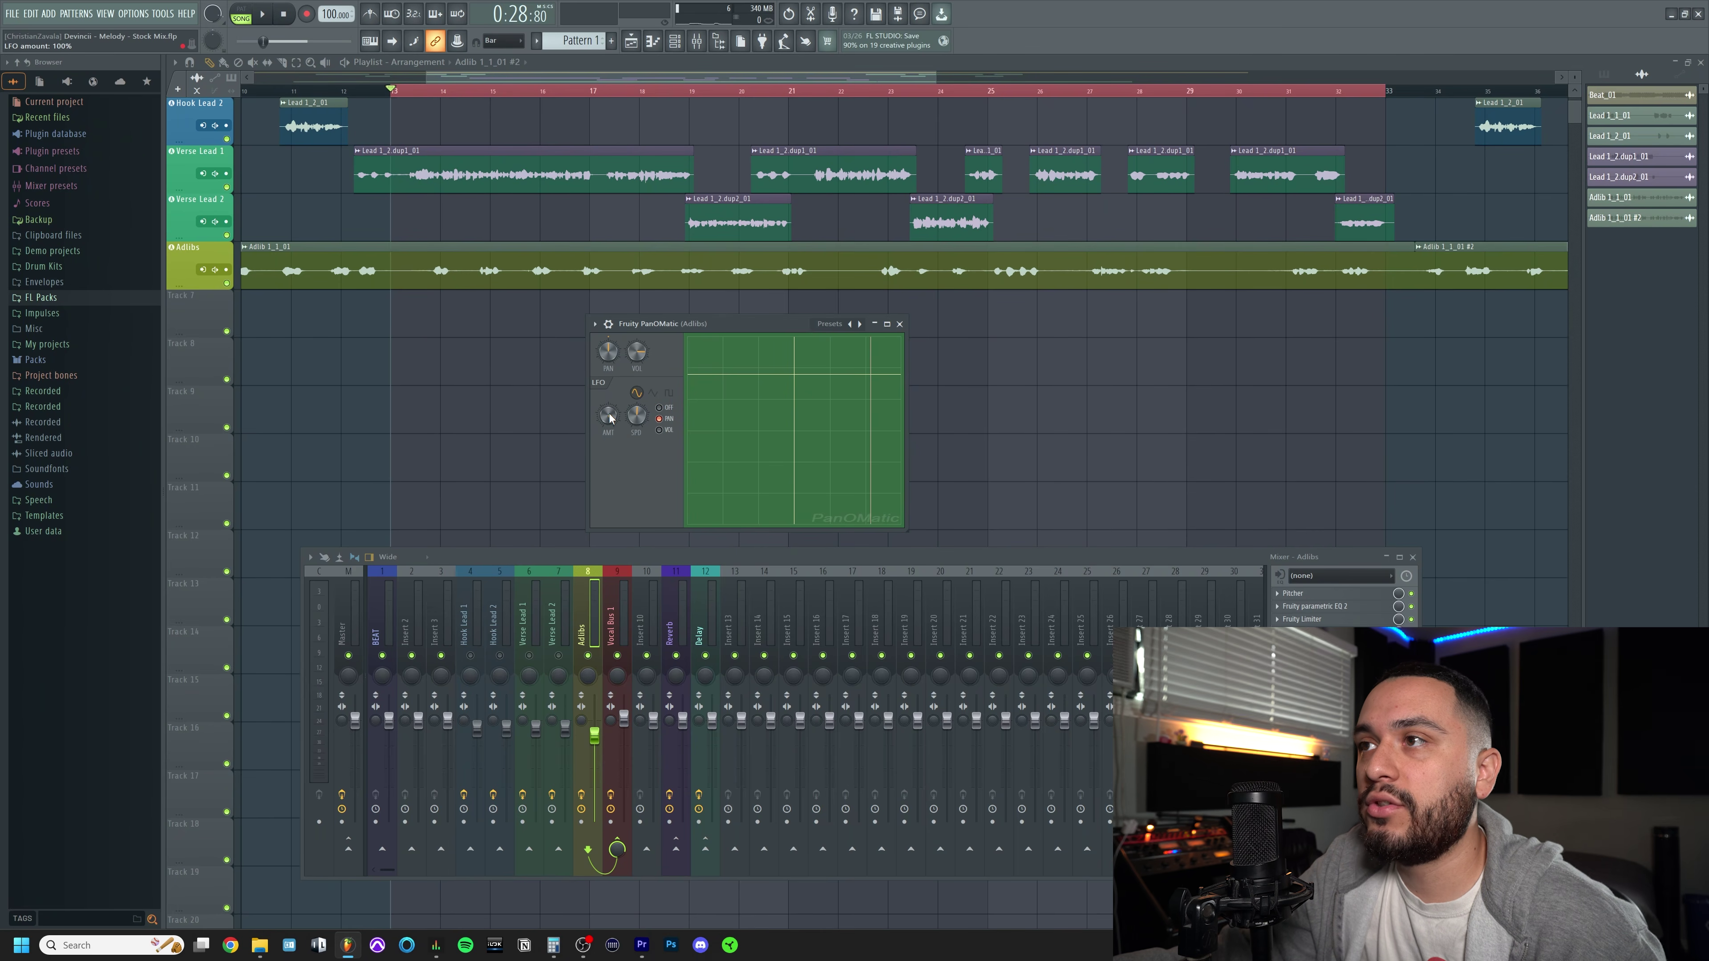
Try lower LFO amounts such as 16% in PanOMatic, audition the verse briefly, and restore the amount to 100%
left_click_drag(607, 416, 607, 444)
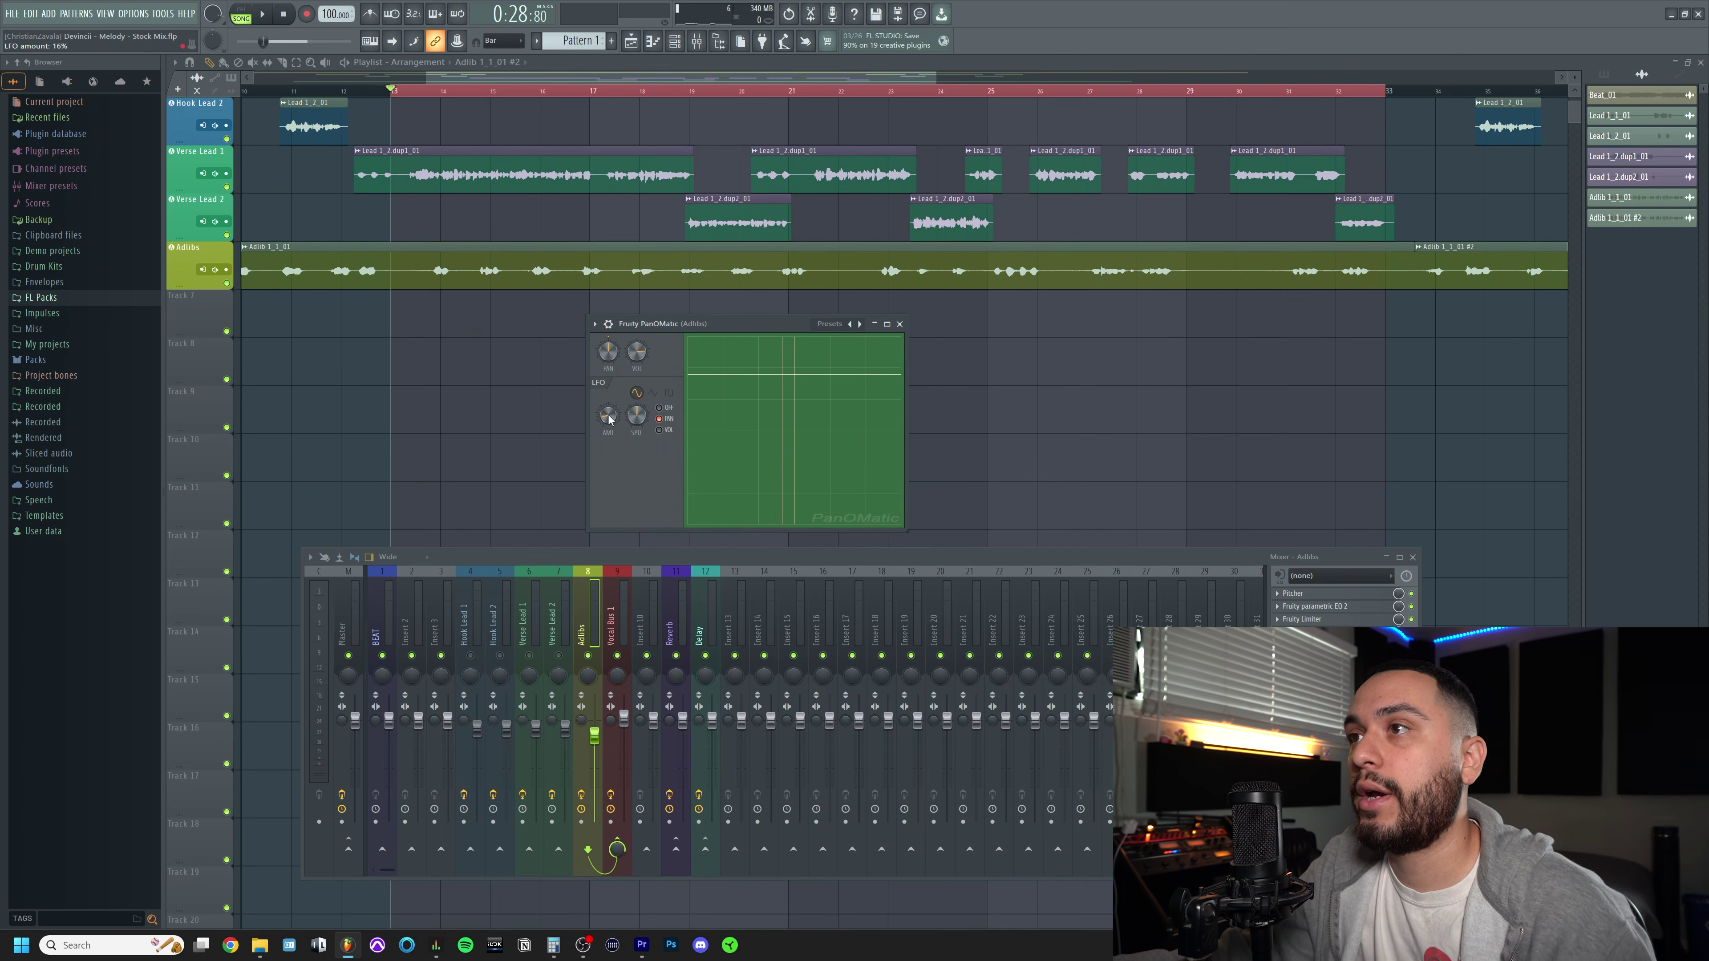
left_click_drag(610, 419, 610, 421)
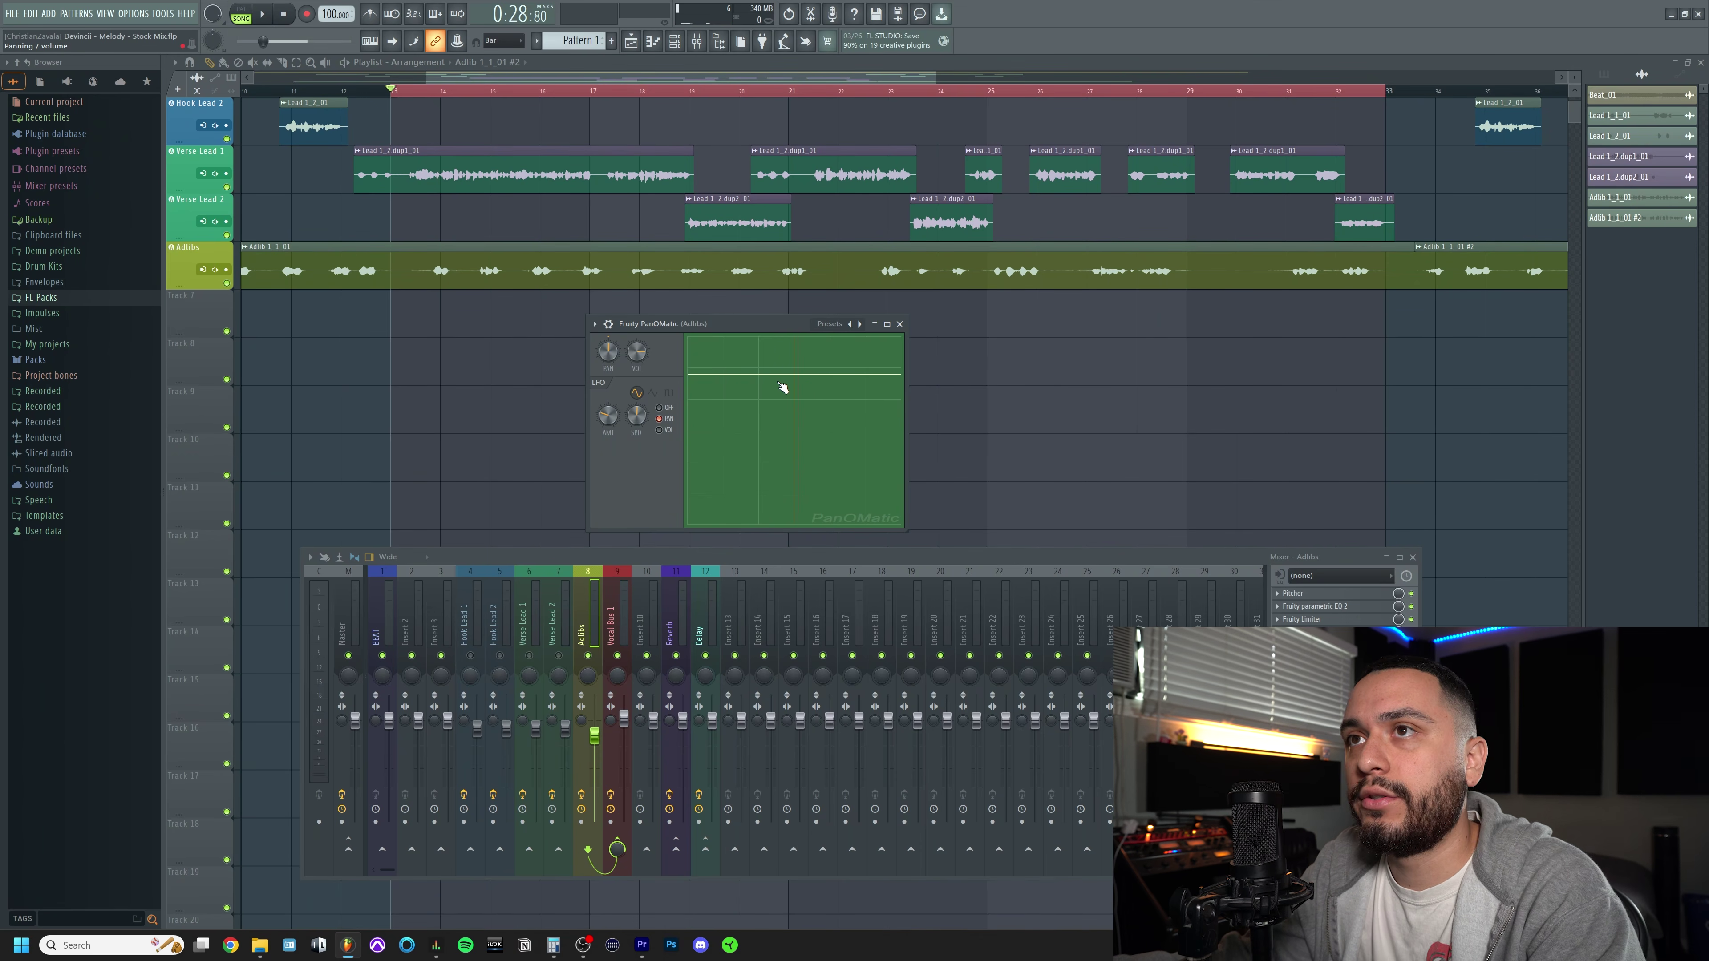
key("space")
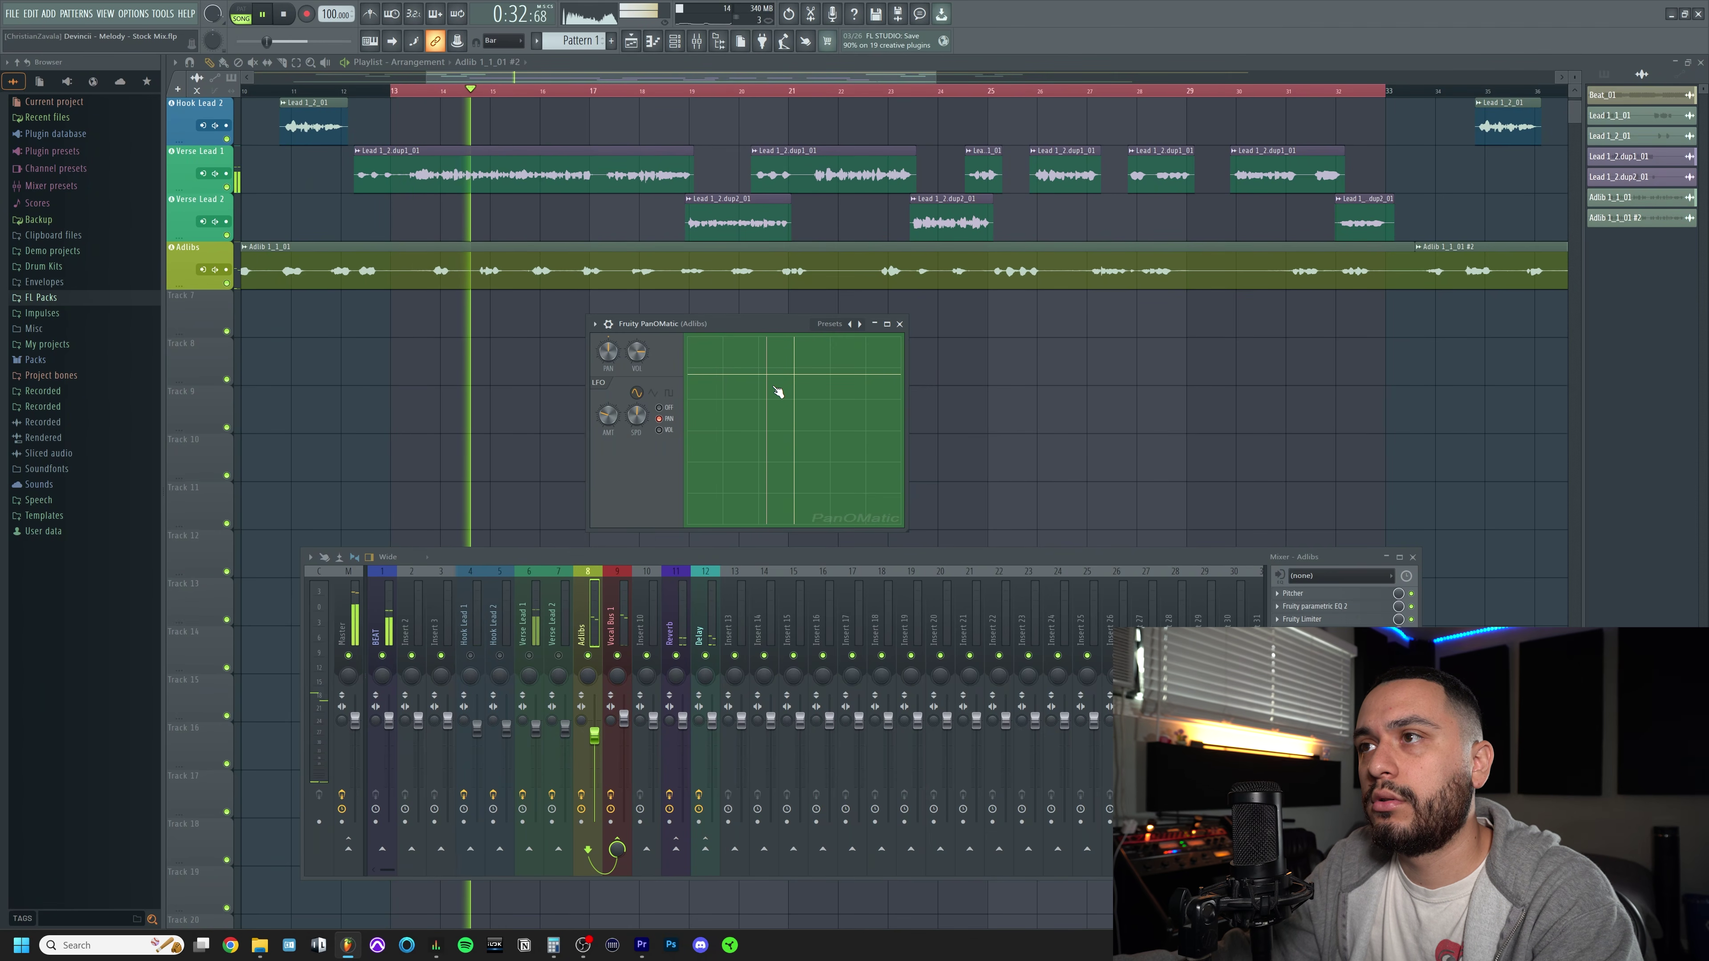
key("space")
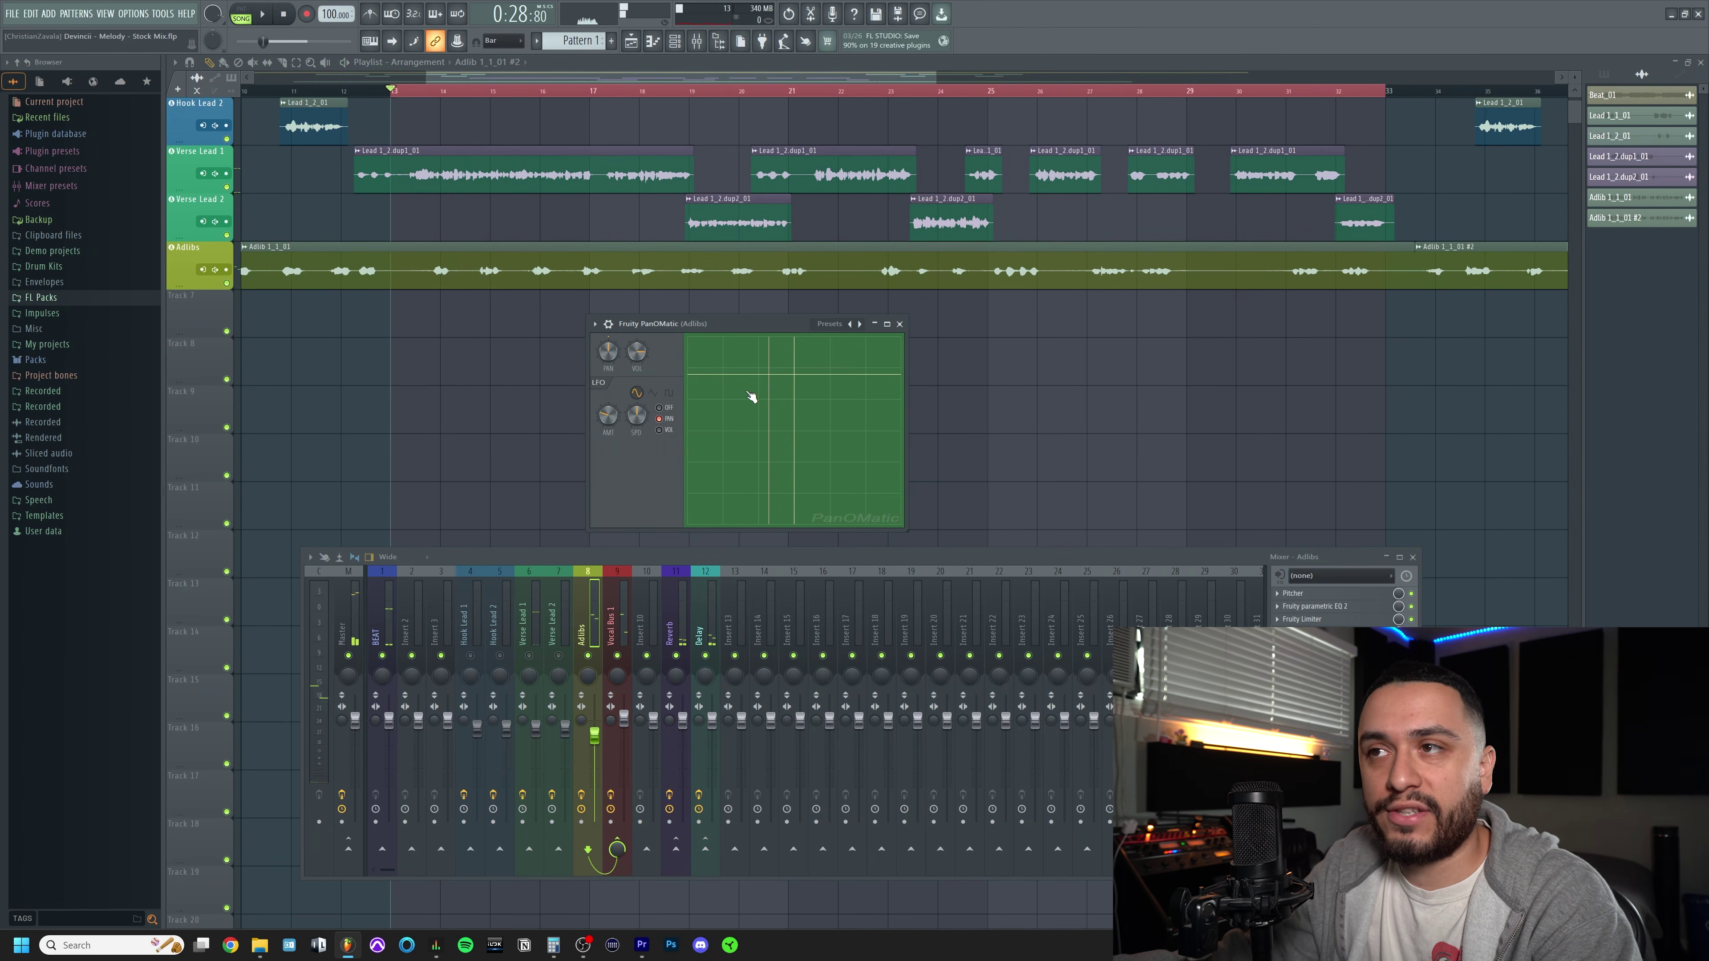
left_click_drag(607, 415, 620, 424)
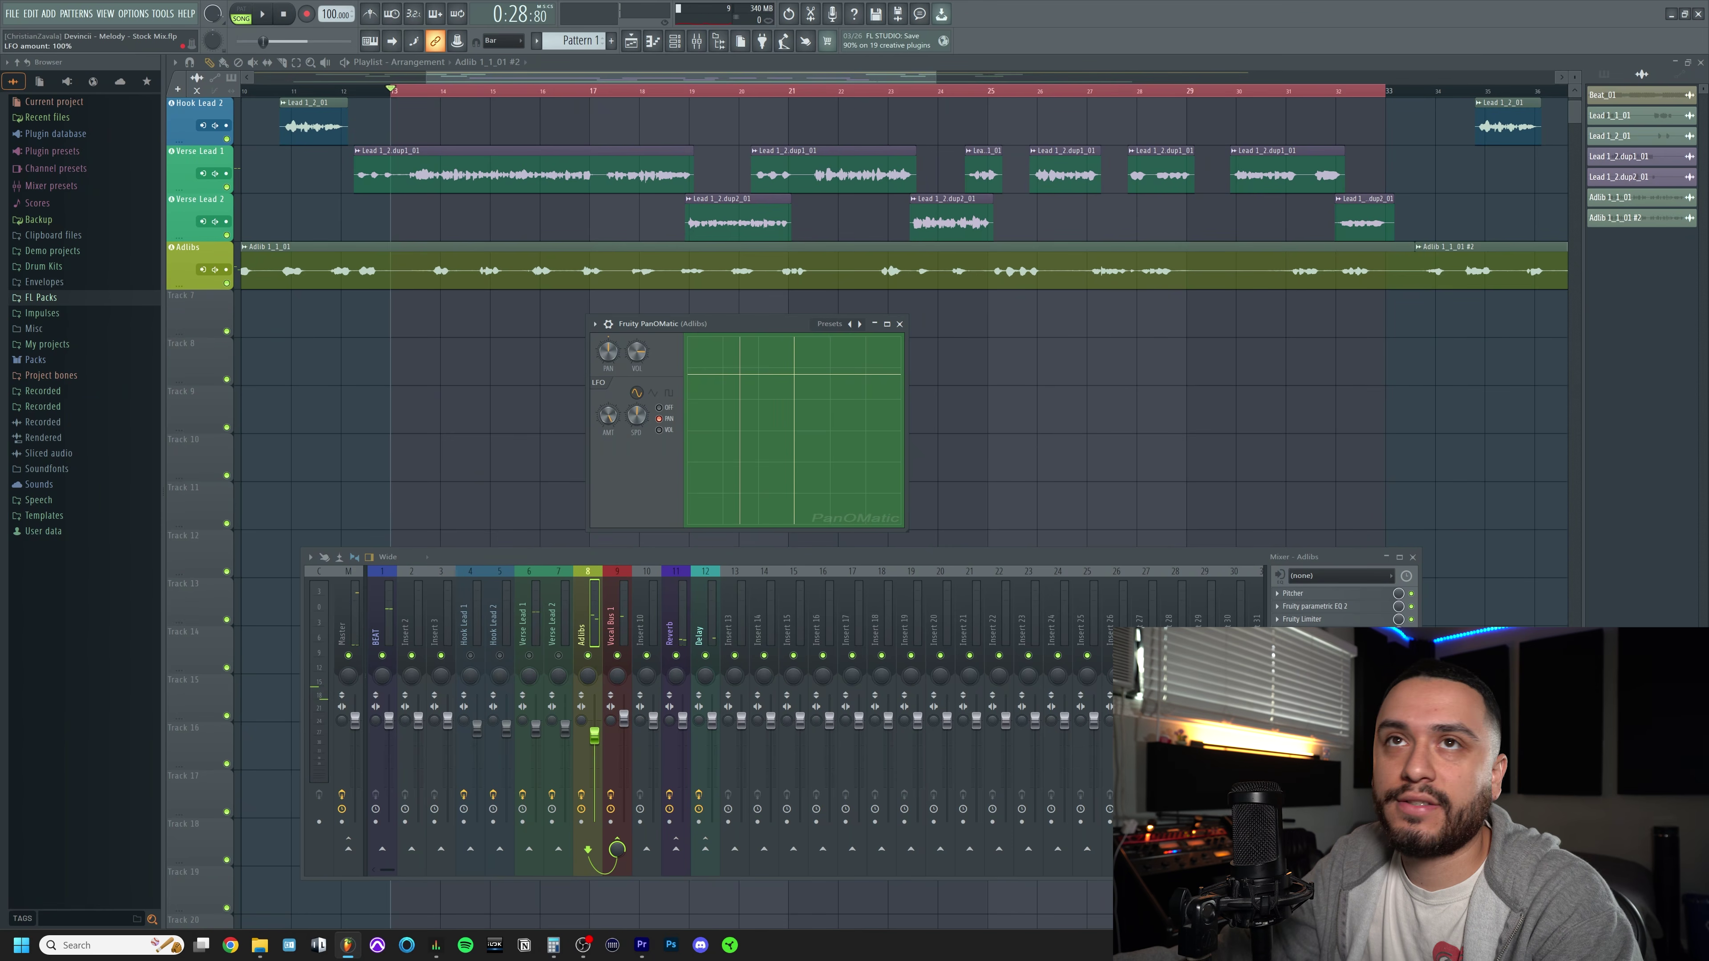
Audition the adlib panning at 100% LFO amount, including a short pass with the LFO speed at 100%
key("space")
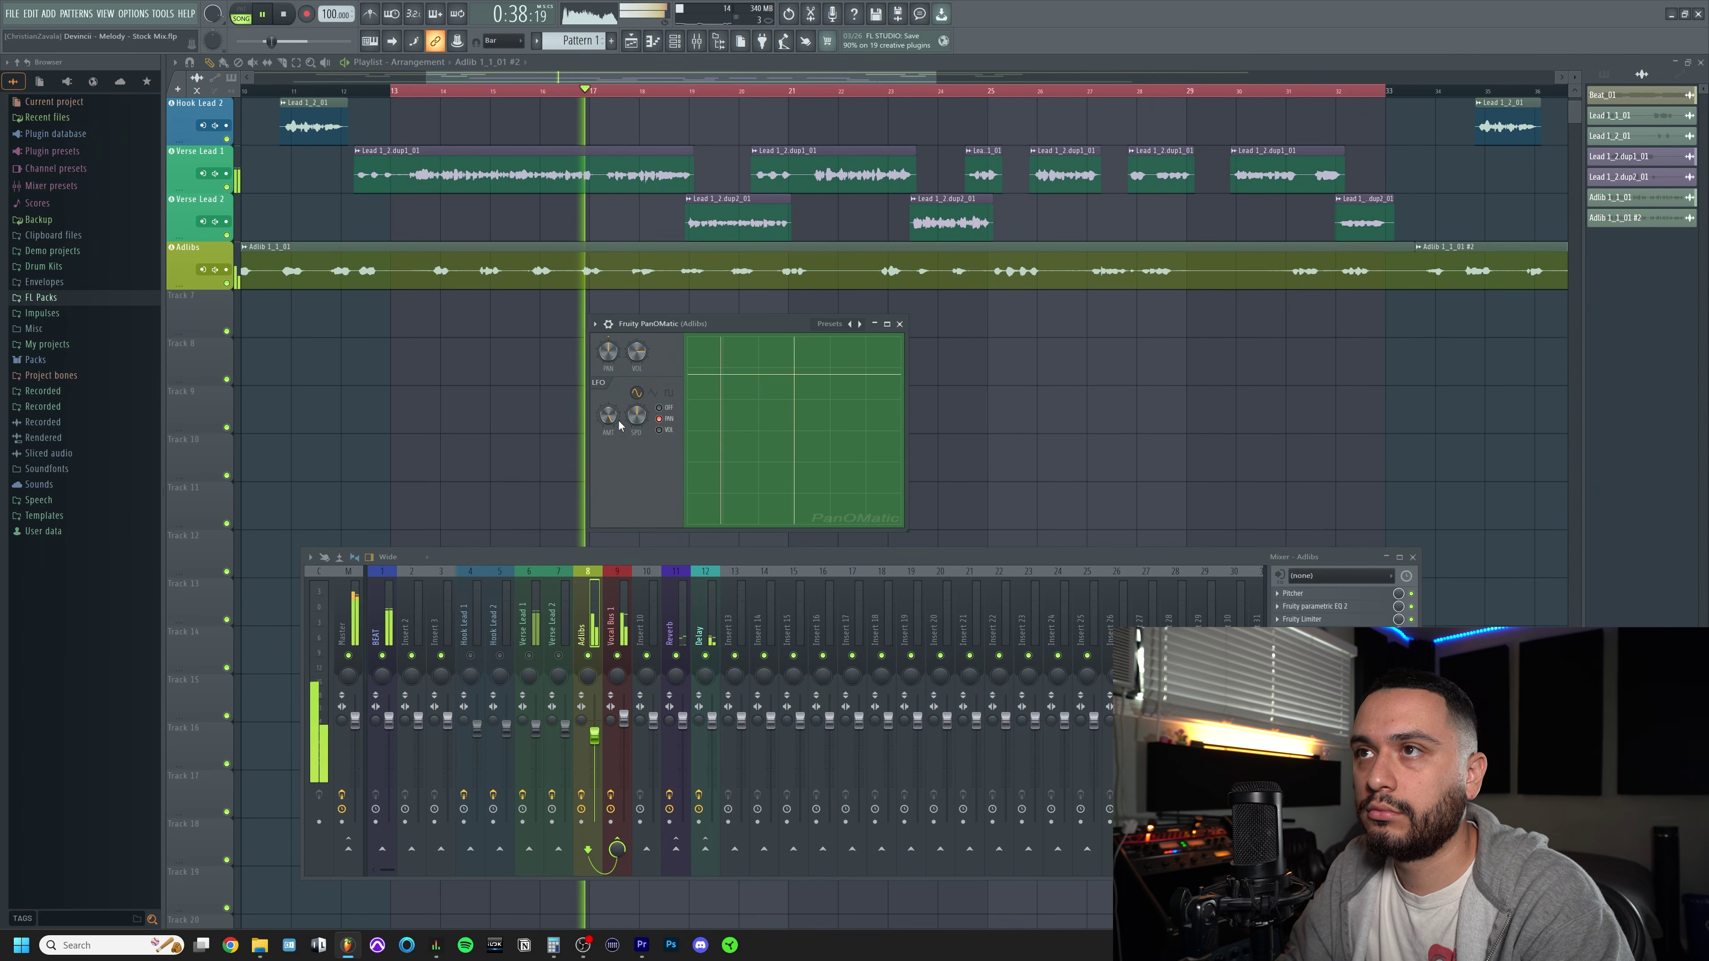
key("space")
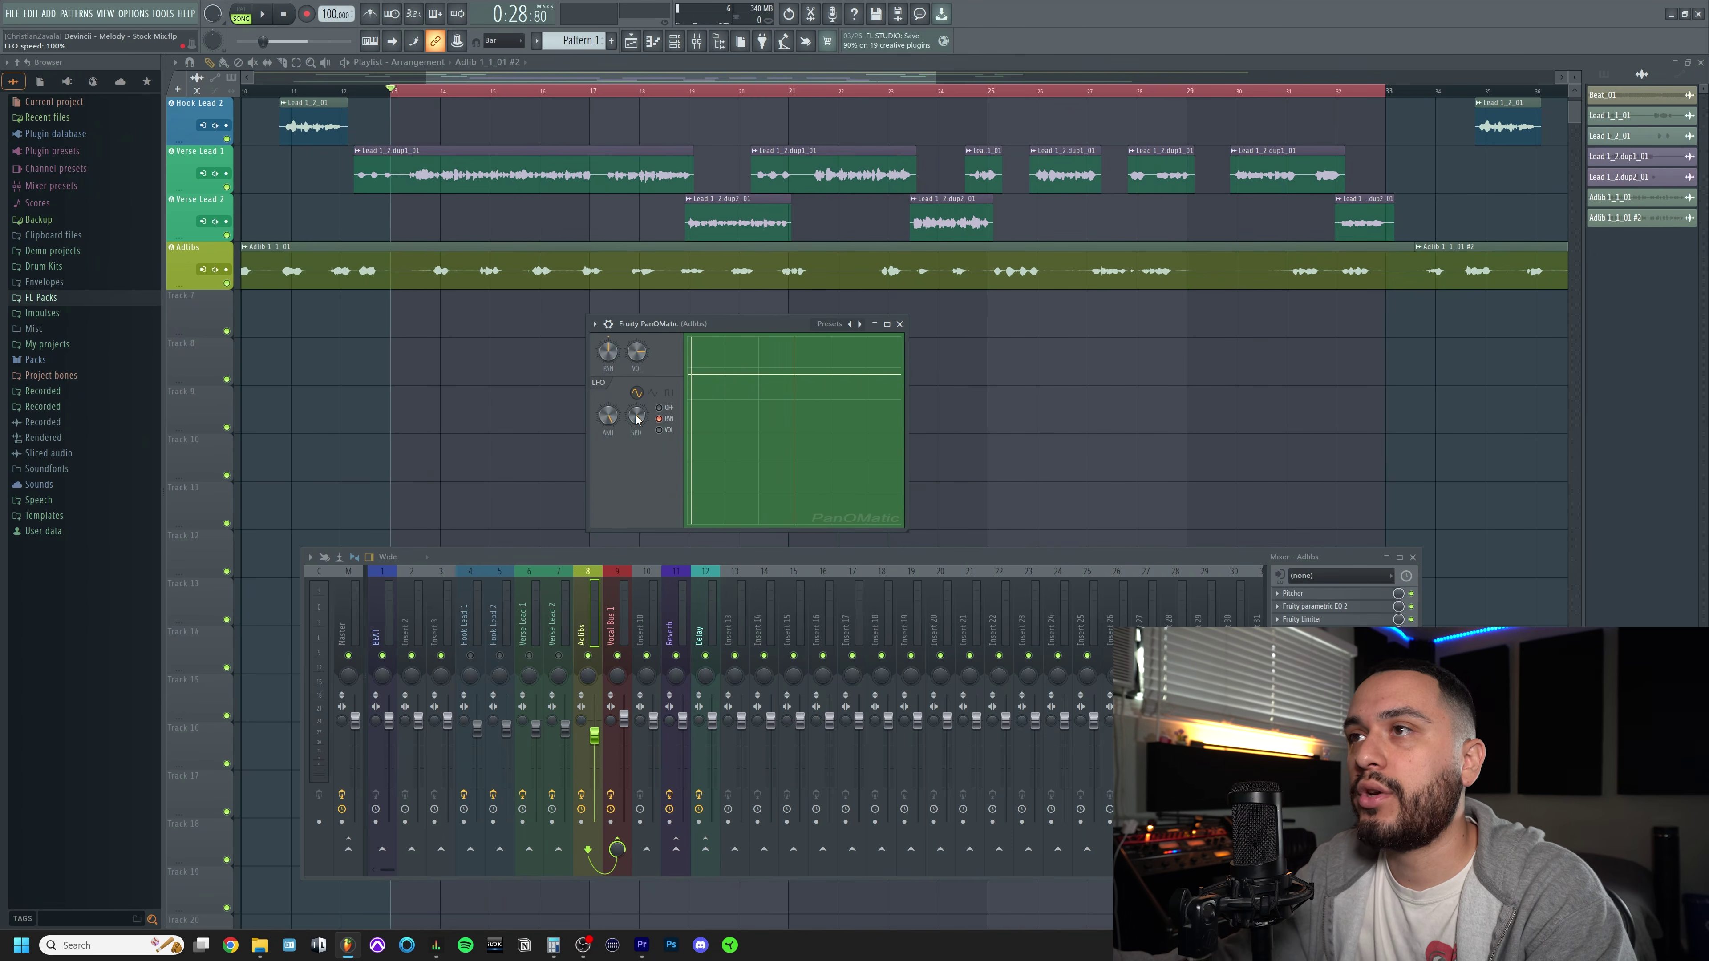
key("space")
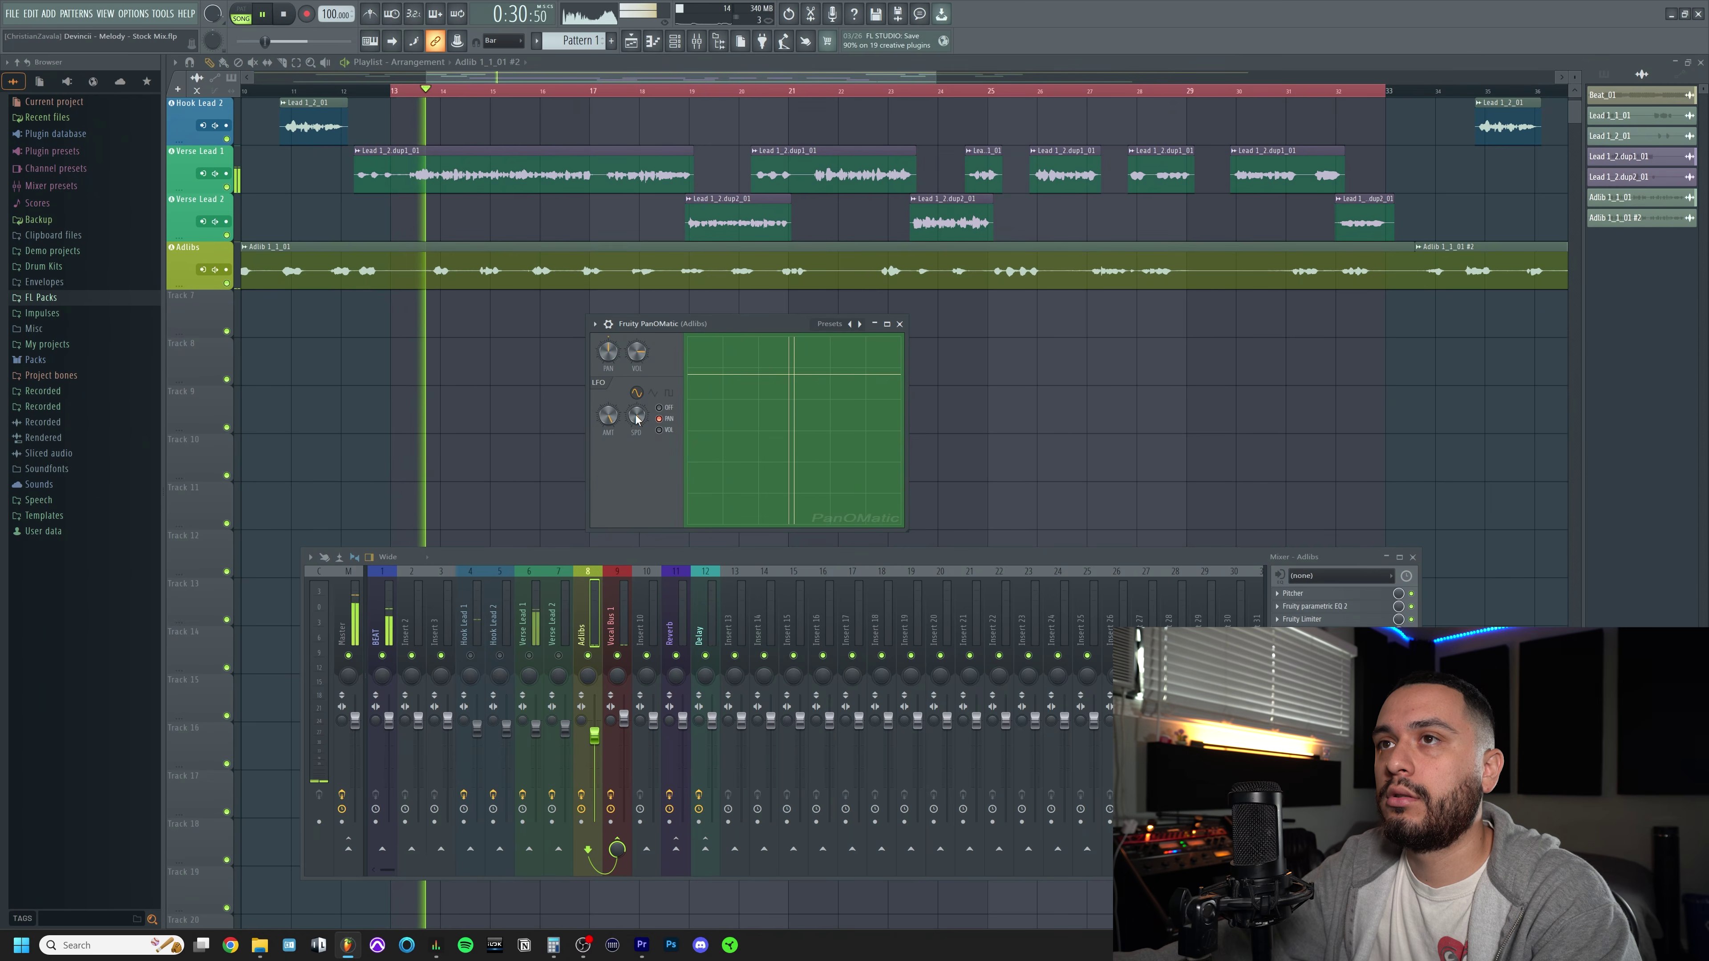
key("space")
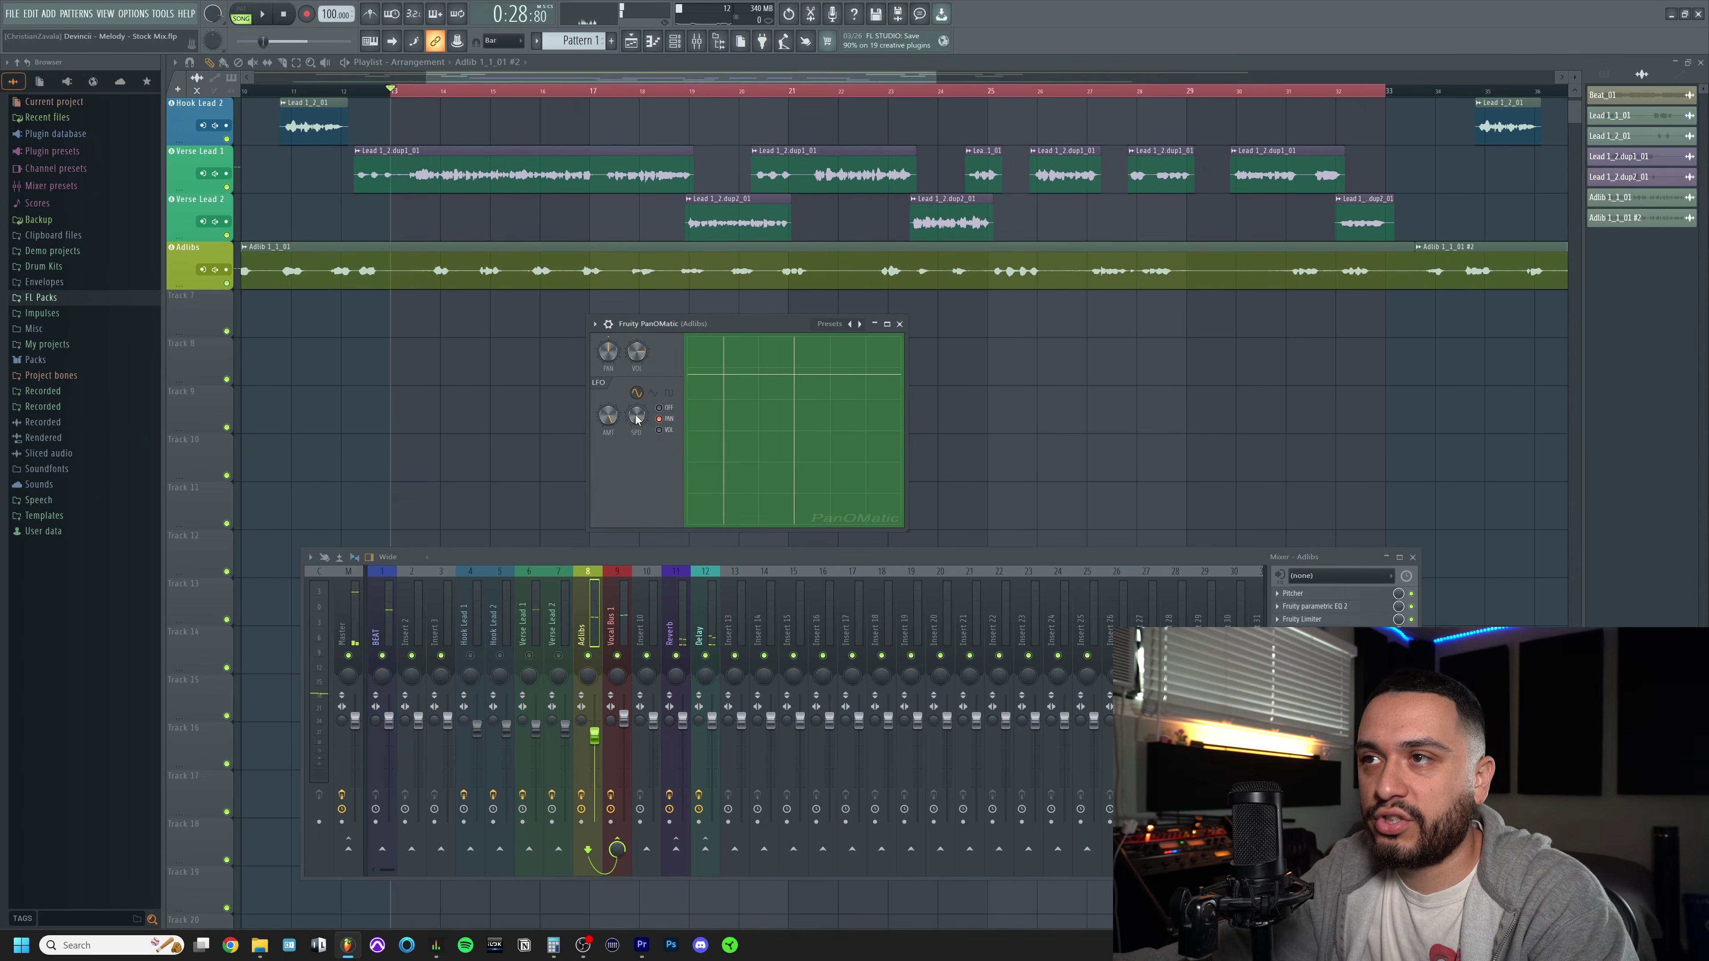
Adjust the PanOMatic LFO speed to 50% around a verse audition, and close the plugin window
left_click_drag(636, 417, 636, 412)
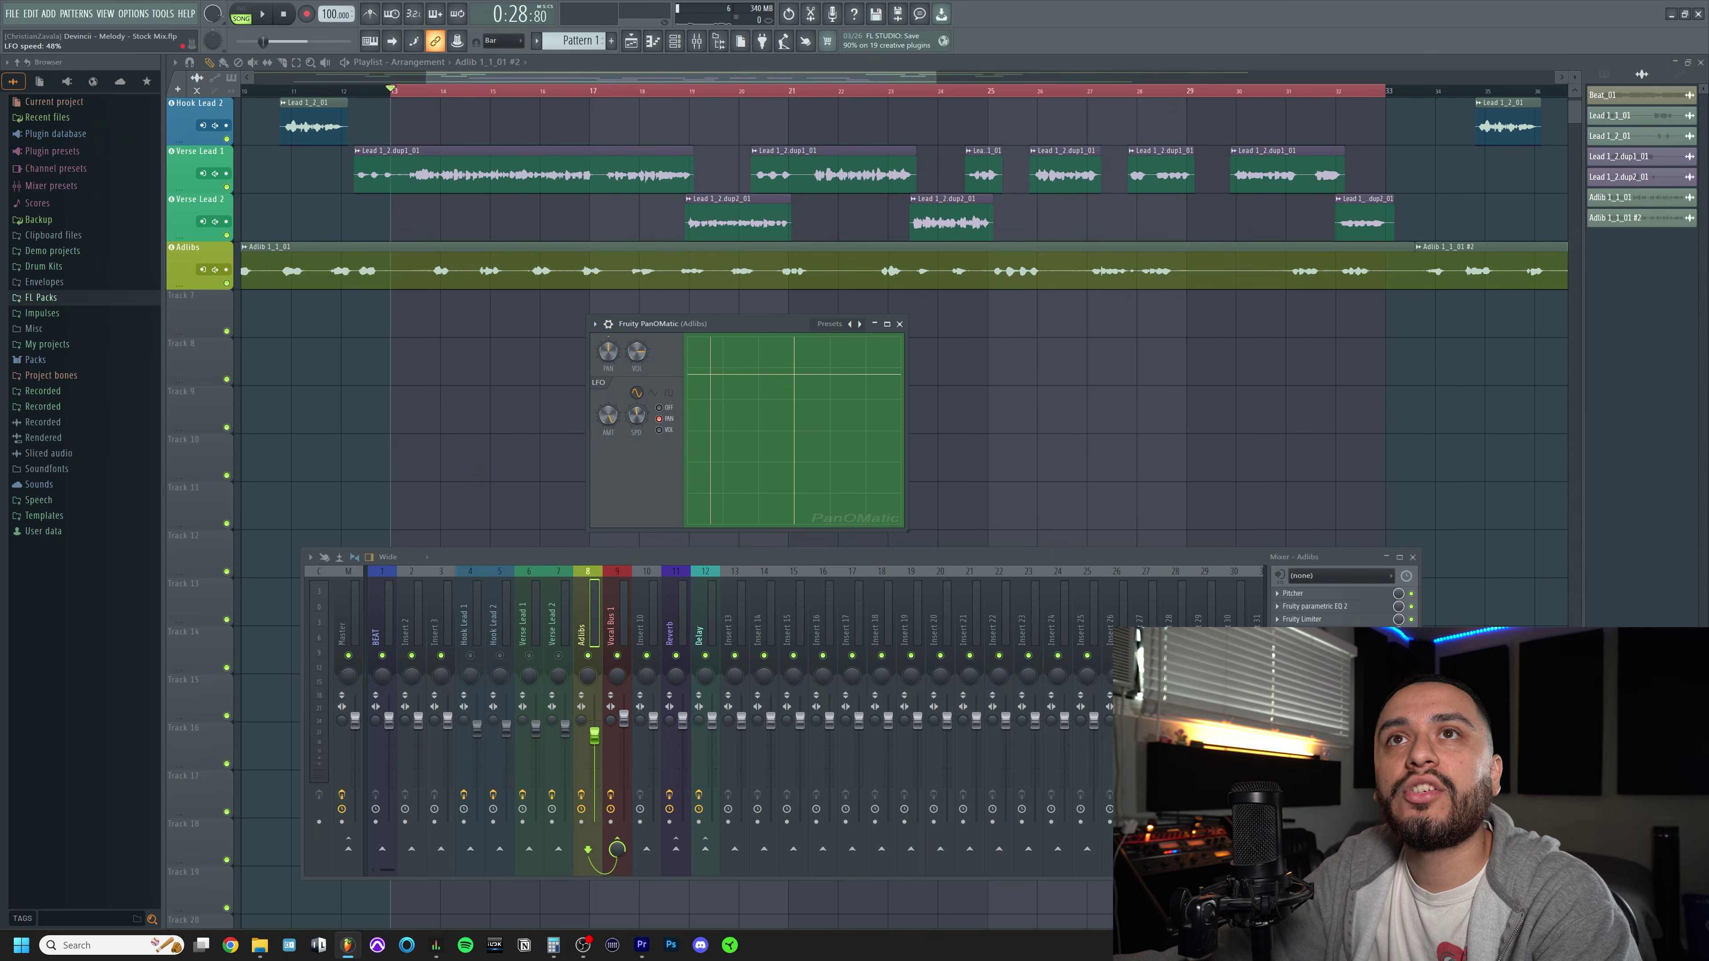
key("space")
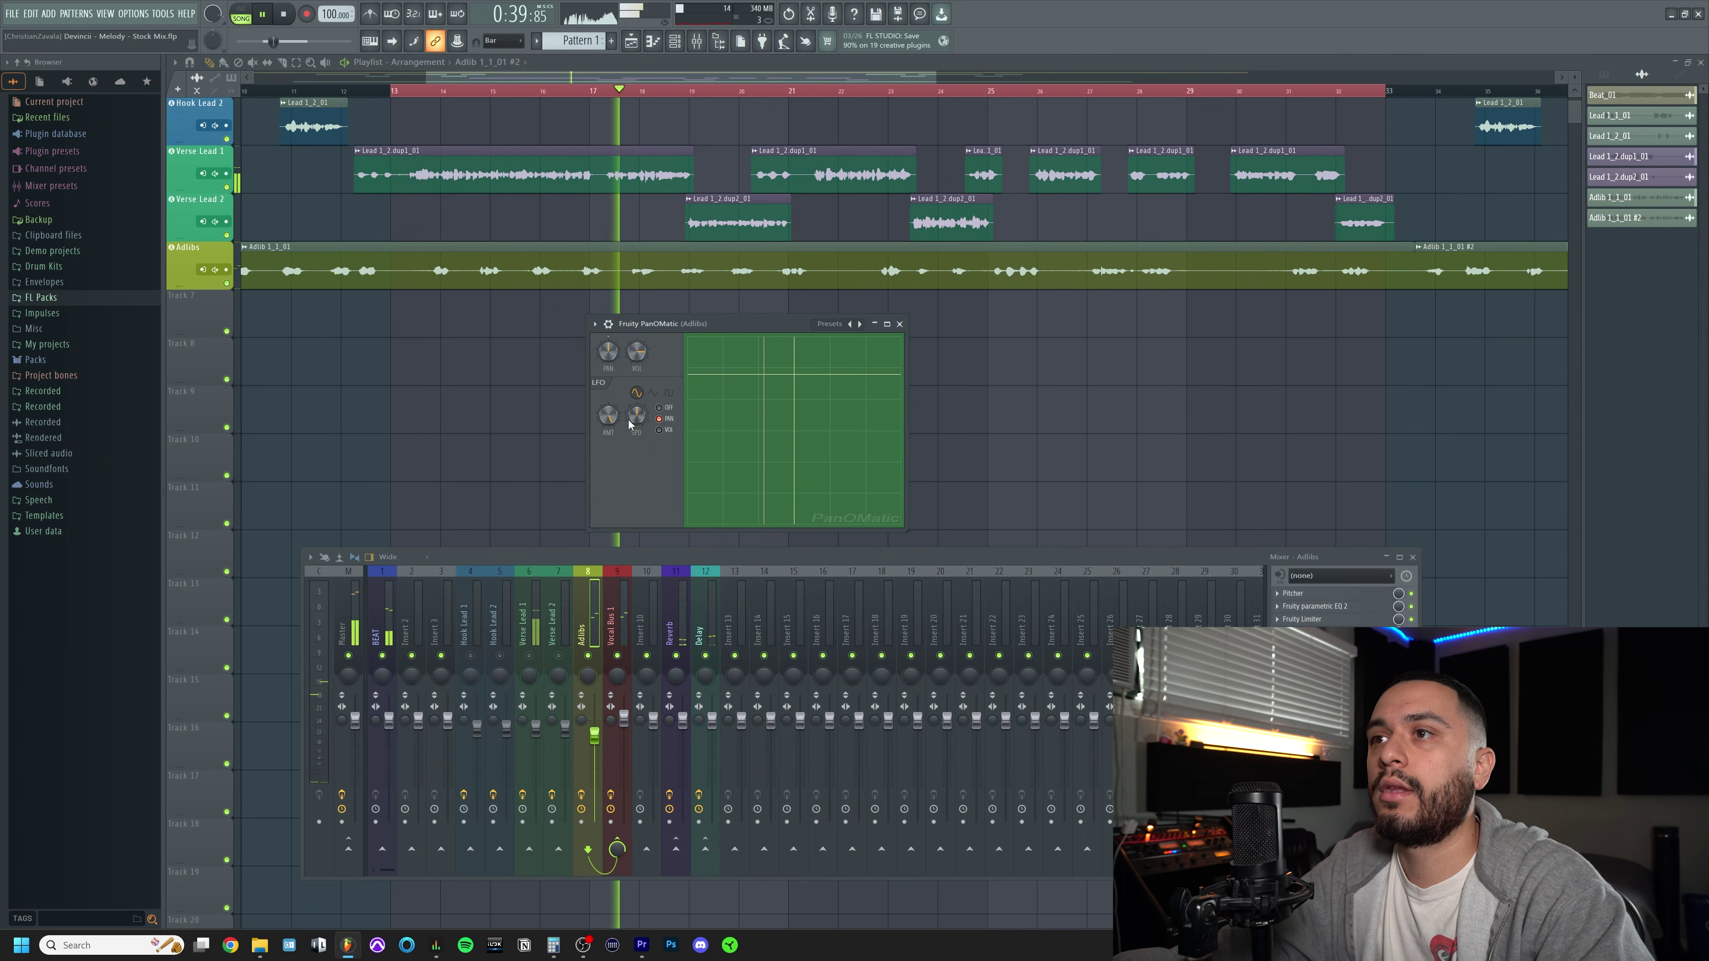
key("space")
left_click(644, 421)
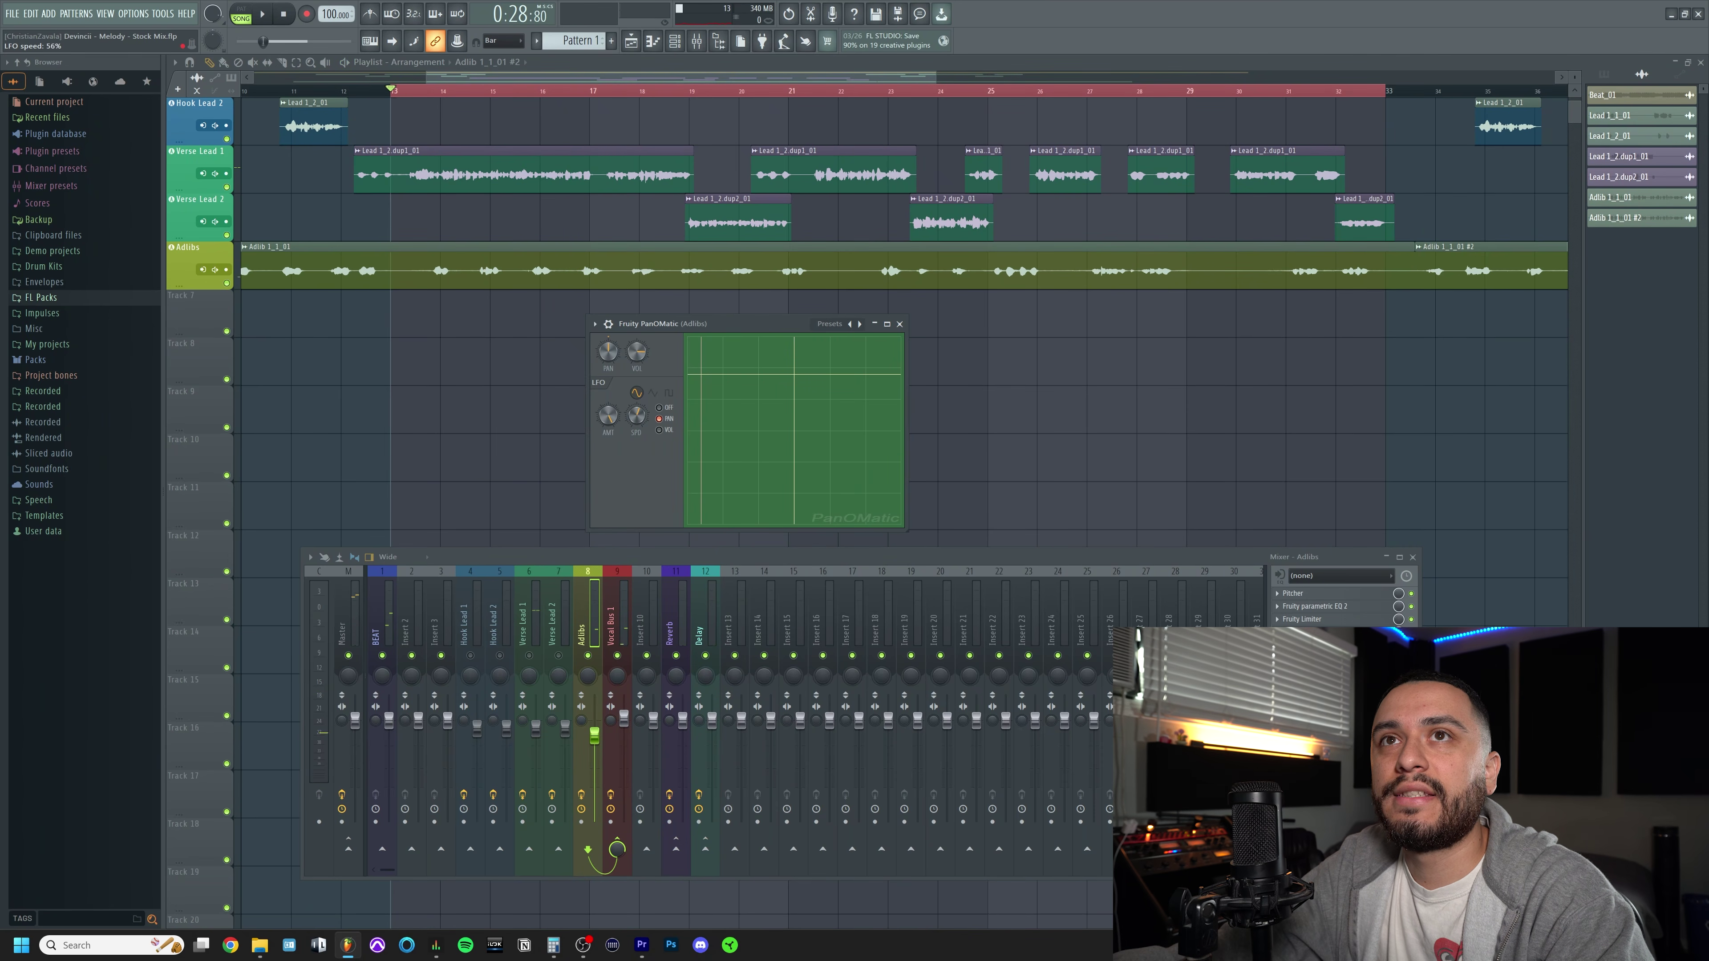
left_click_drag(640, 420, 640, 437)
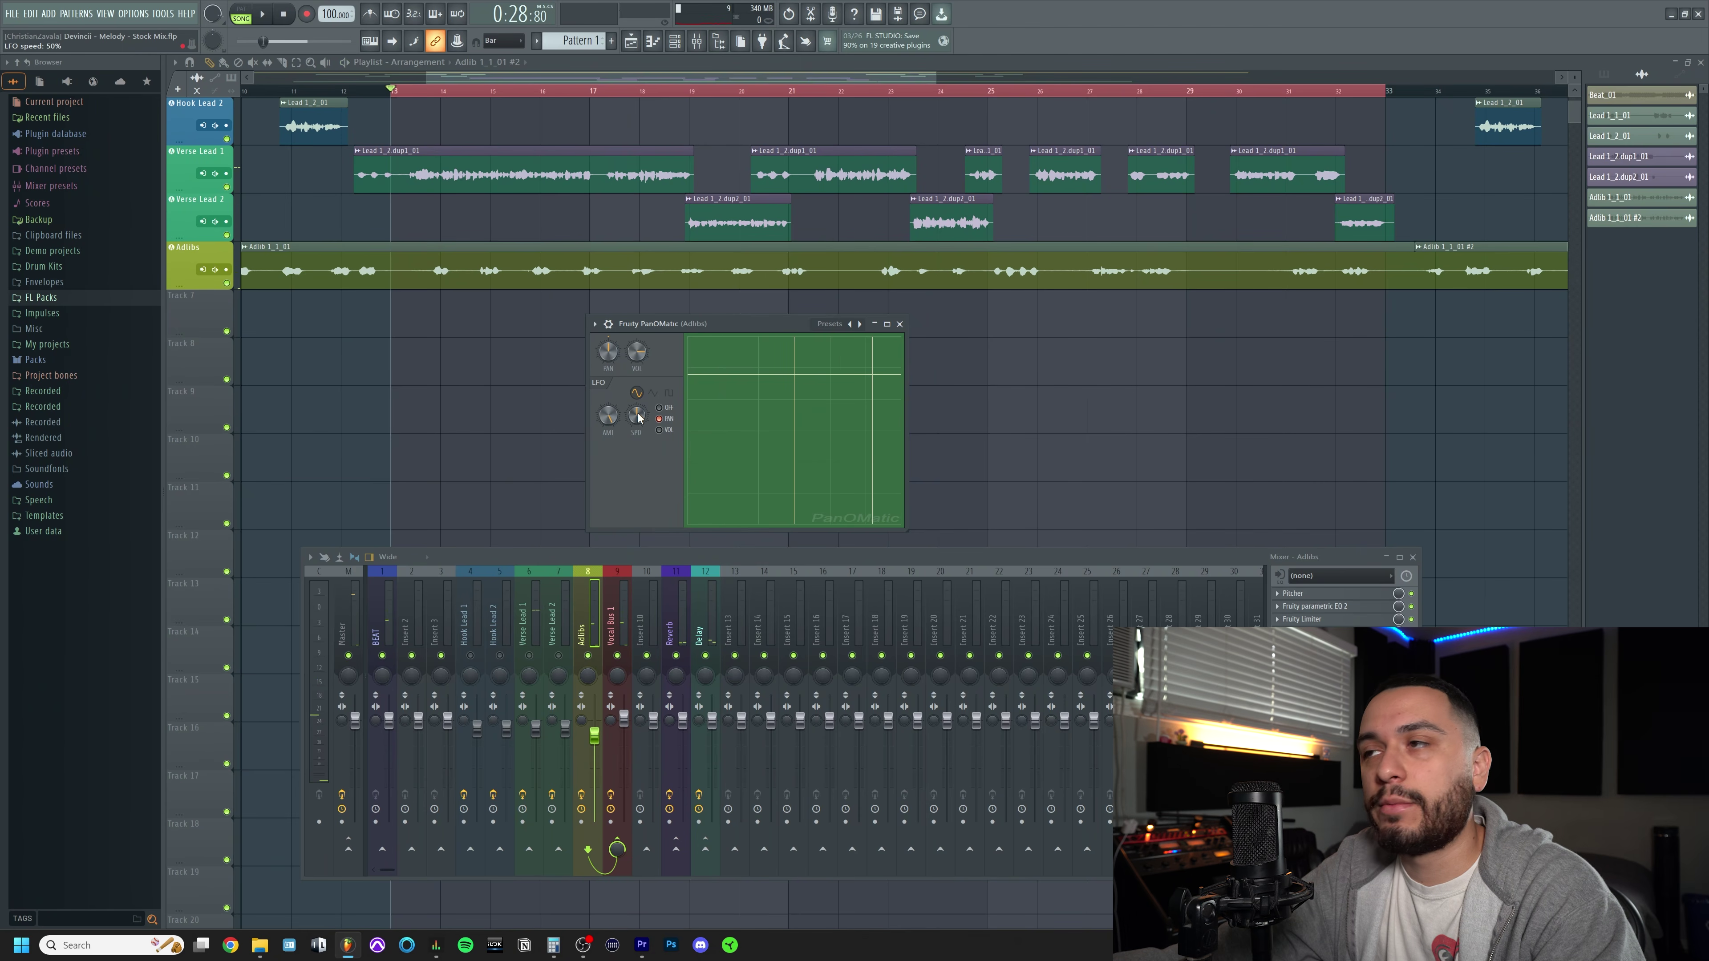
left_click(900, 324)
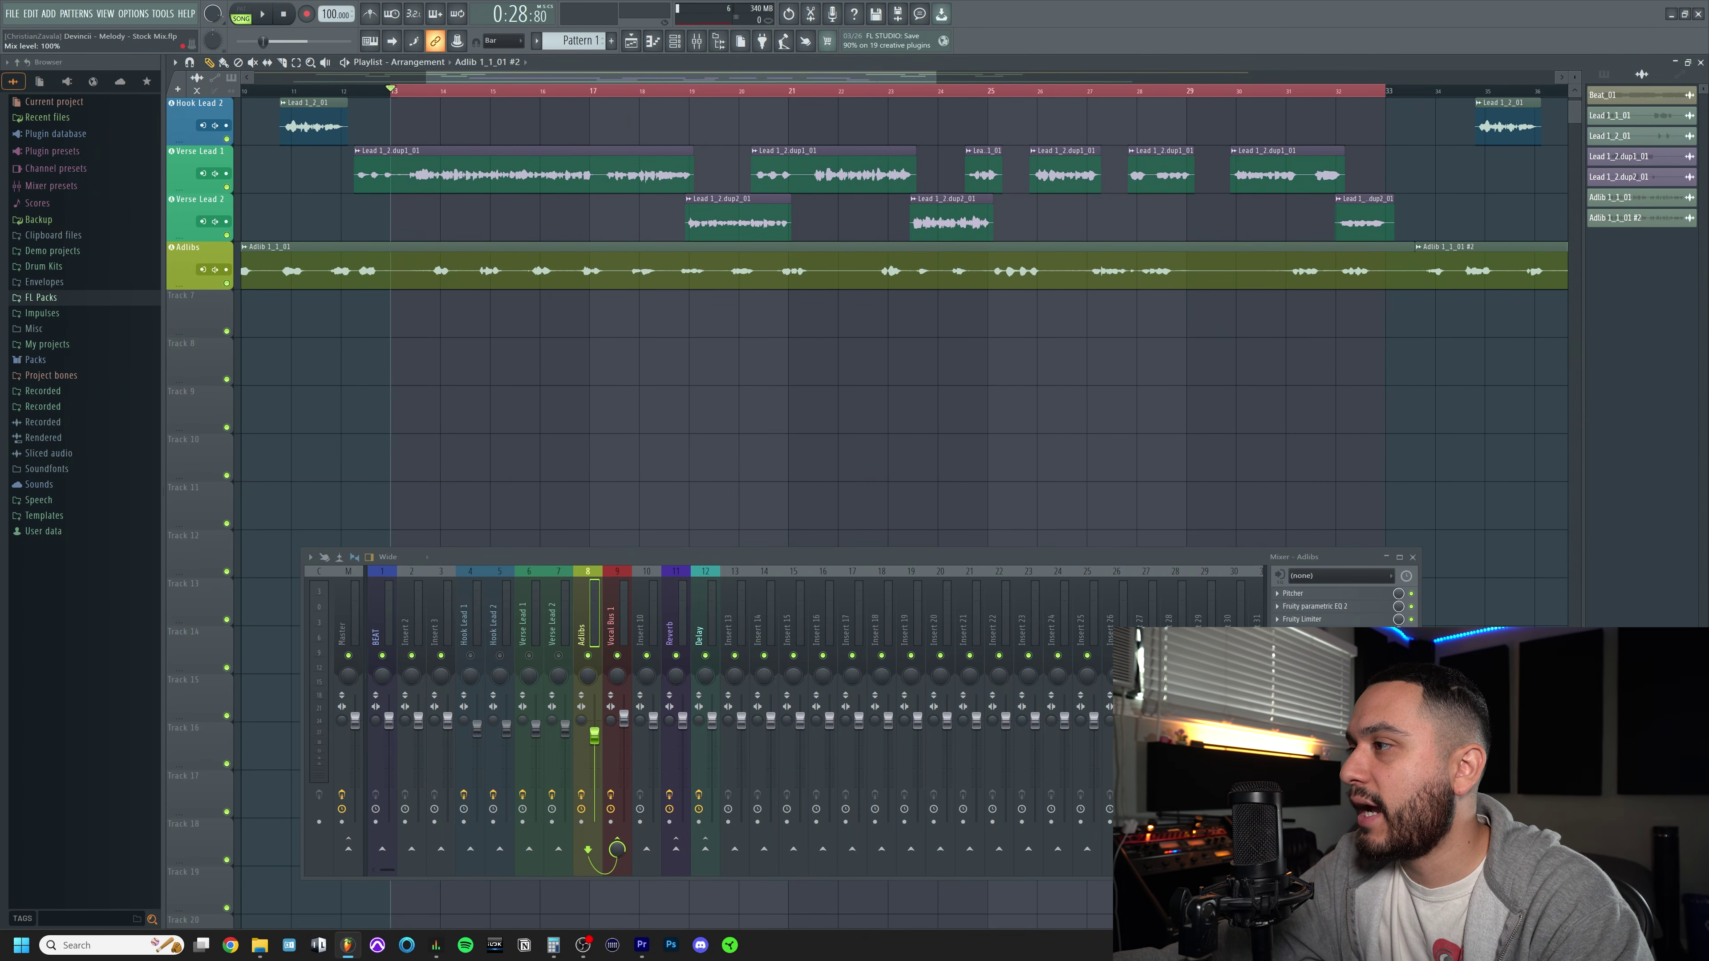
Open the Adlibs track's Fruity Fast Dist, audition the distorted adlibs over the verse in two passes, and close the plugin
left_click(1305, 645)
left_click_drag(626, 277, 631, 285)
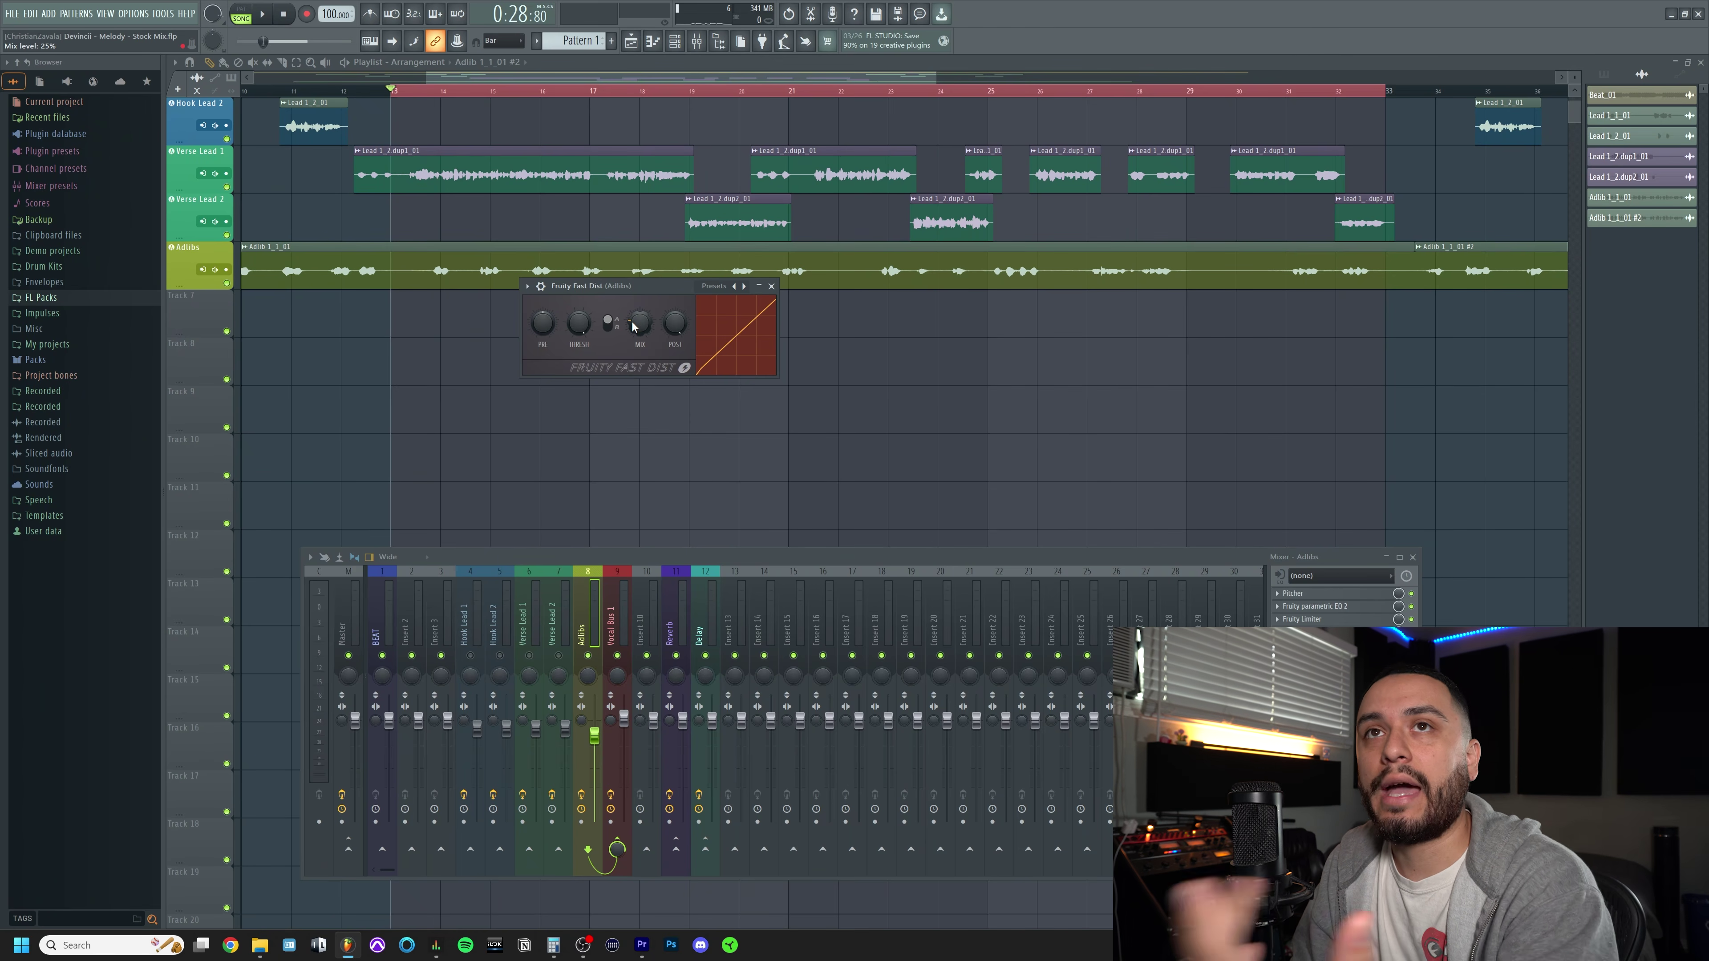
key("space")
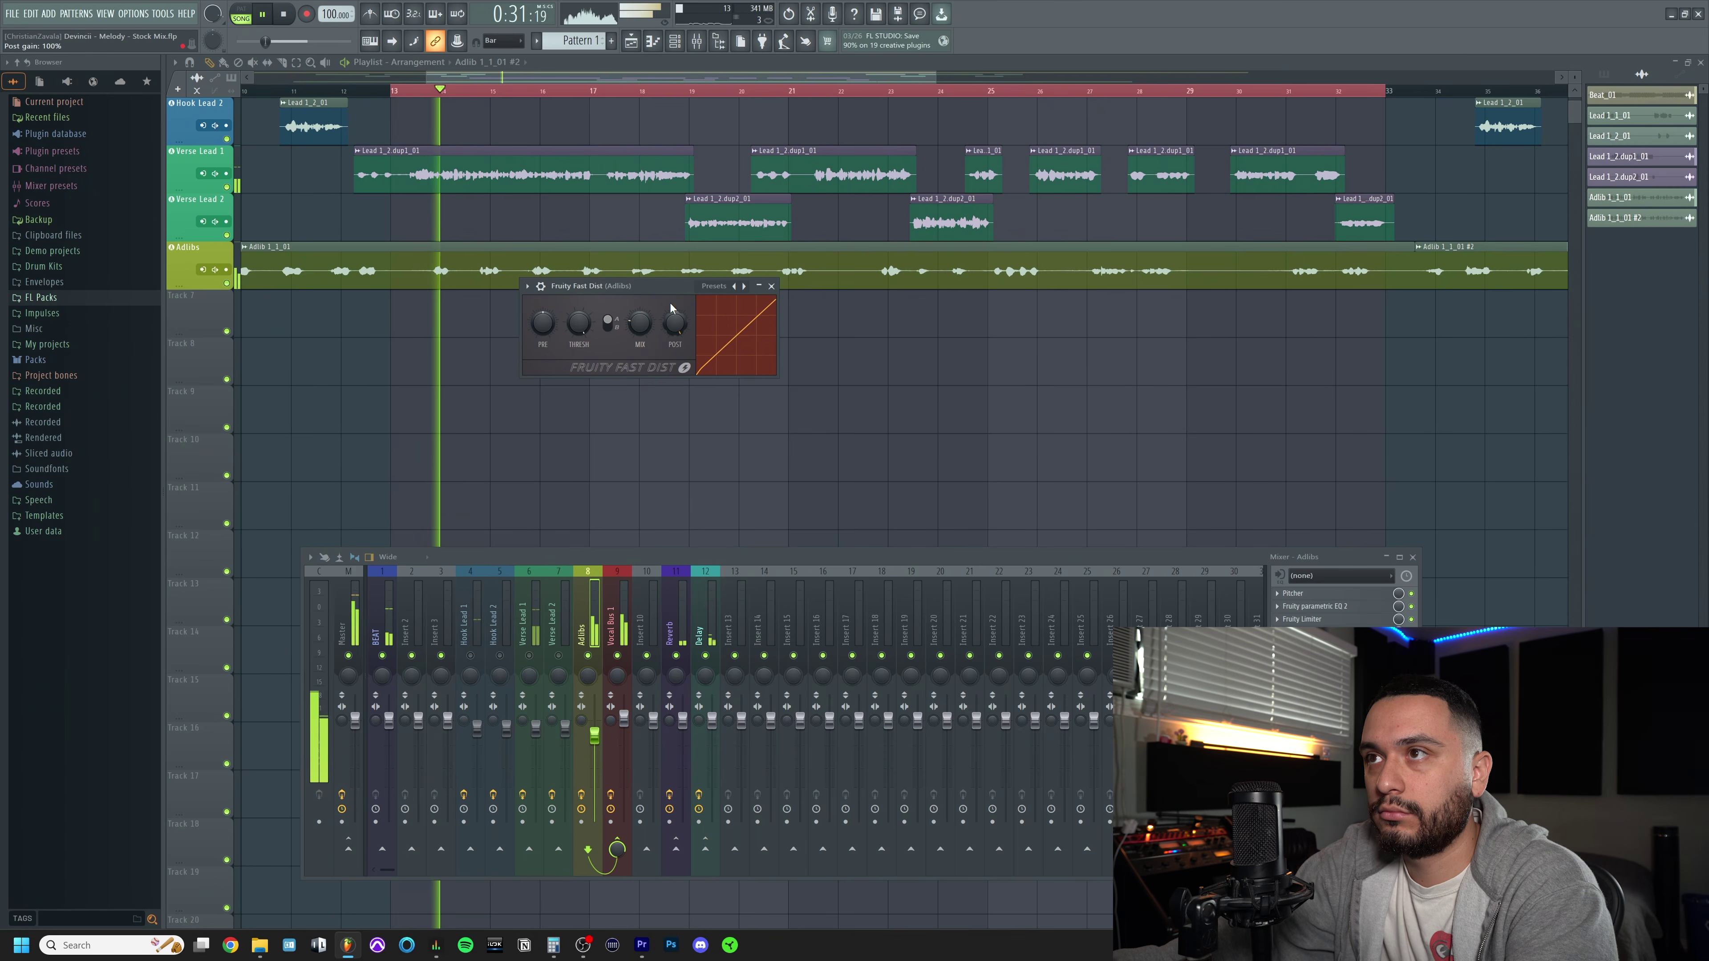
key("space")
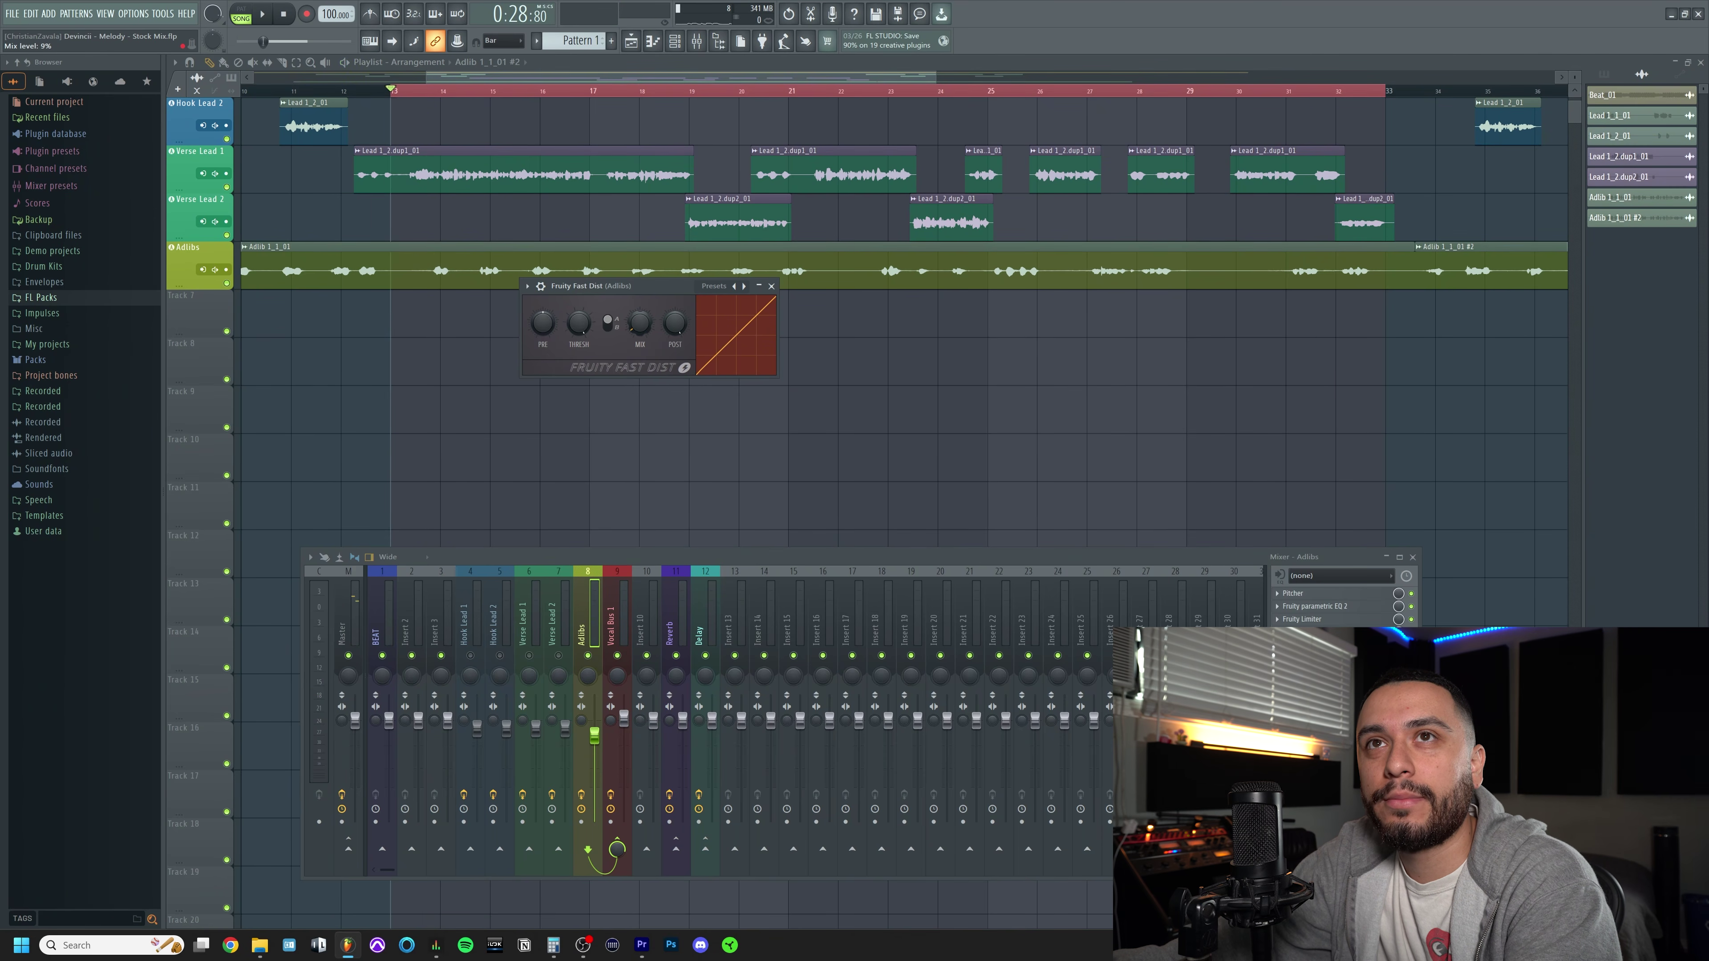
key("space")
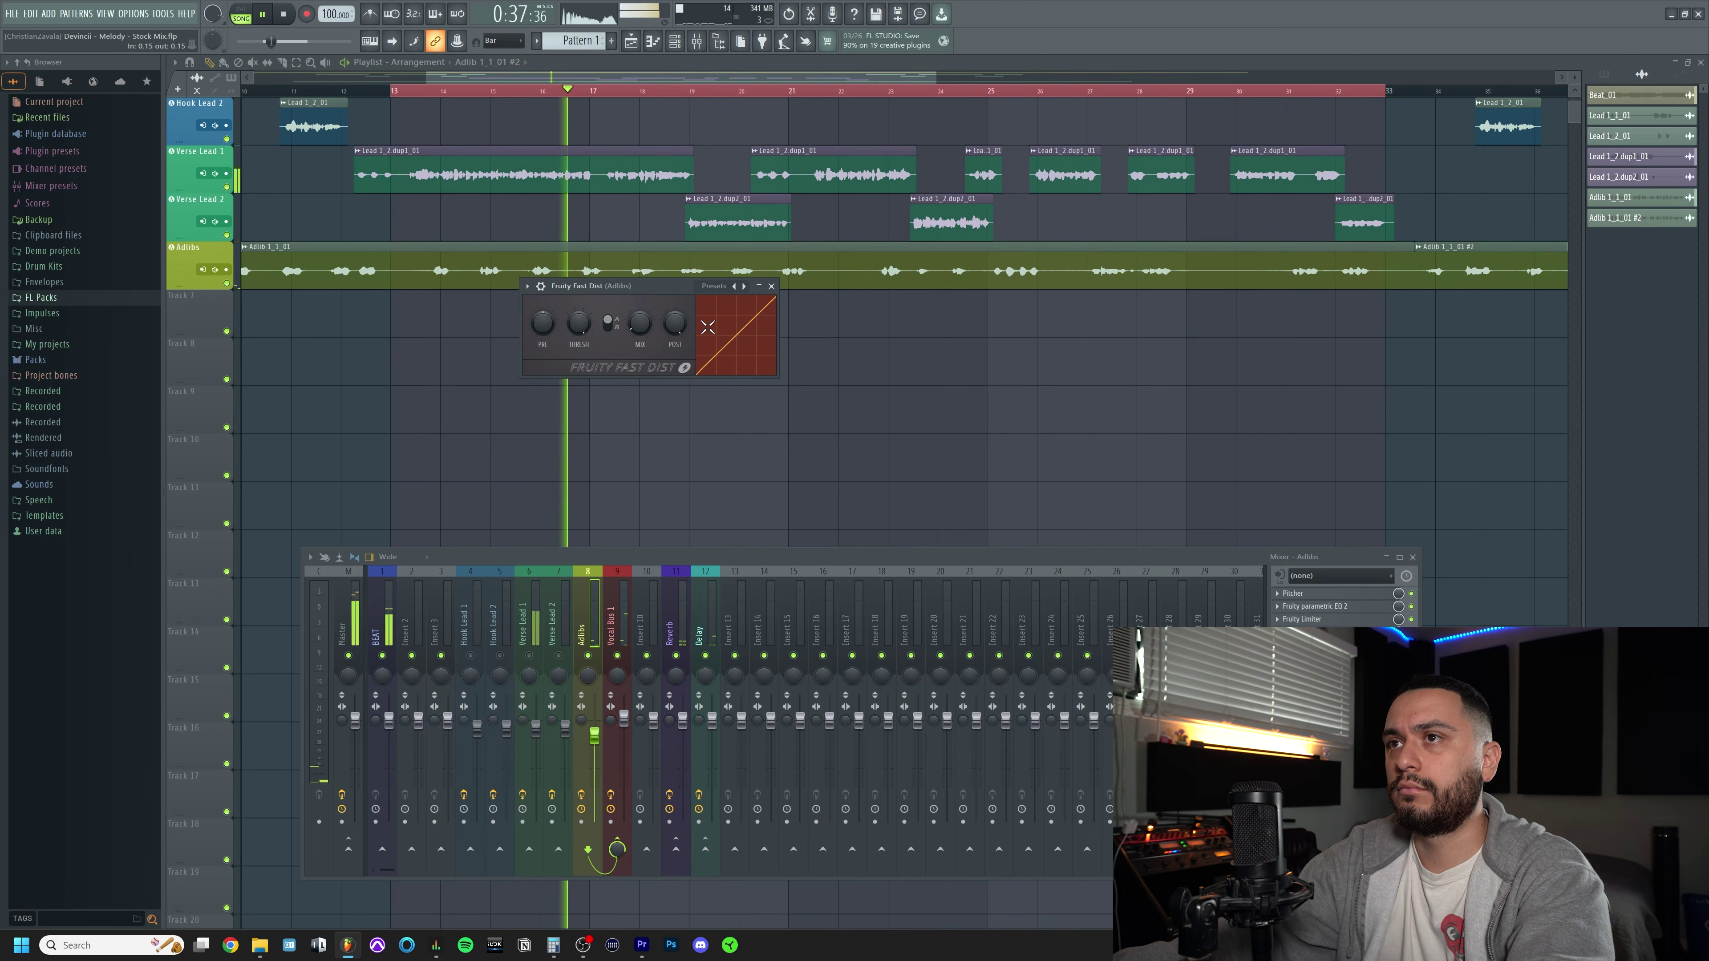
key("space")
left_click(771, 285)
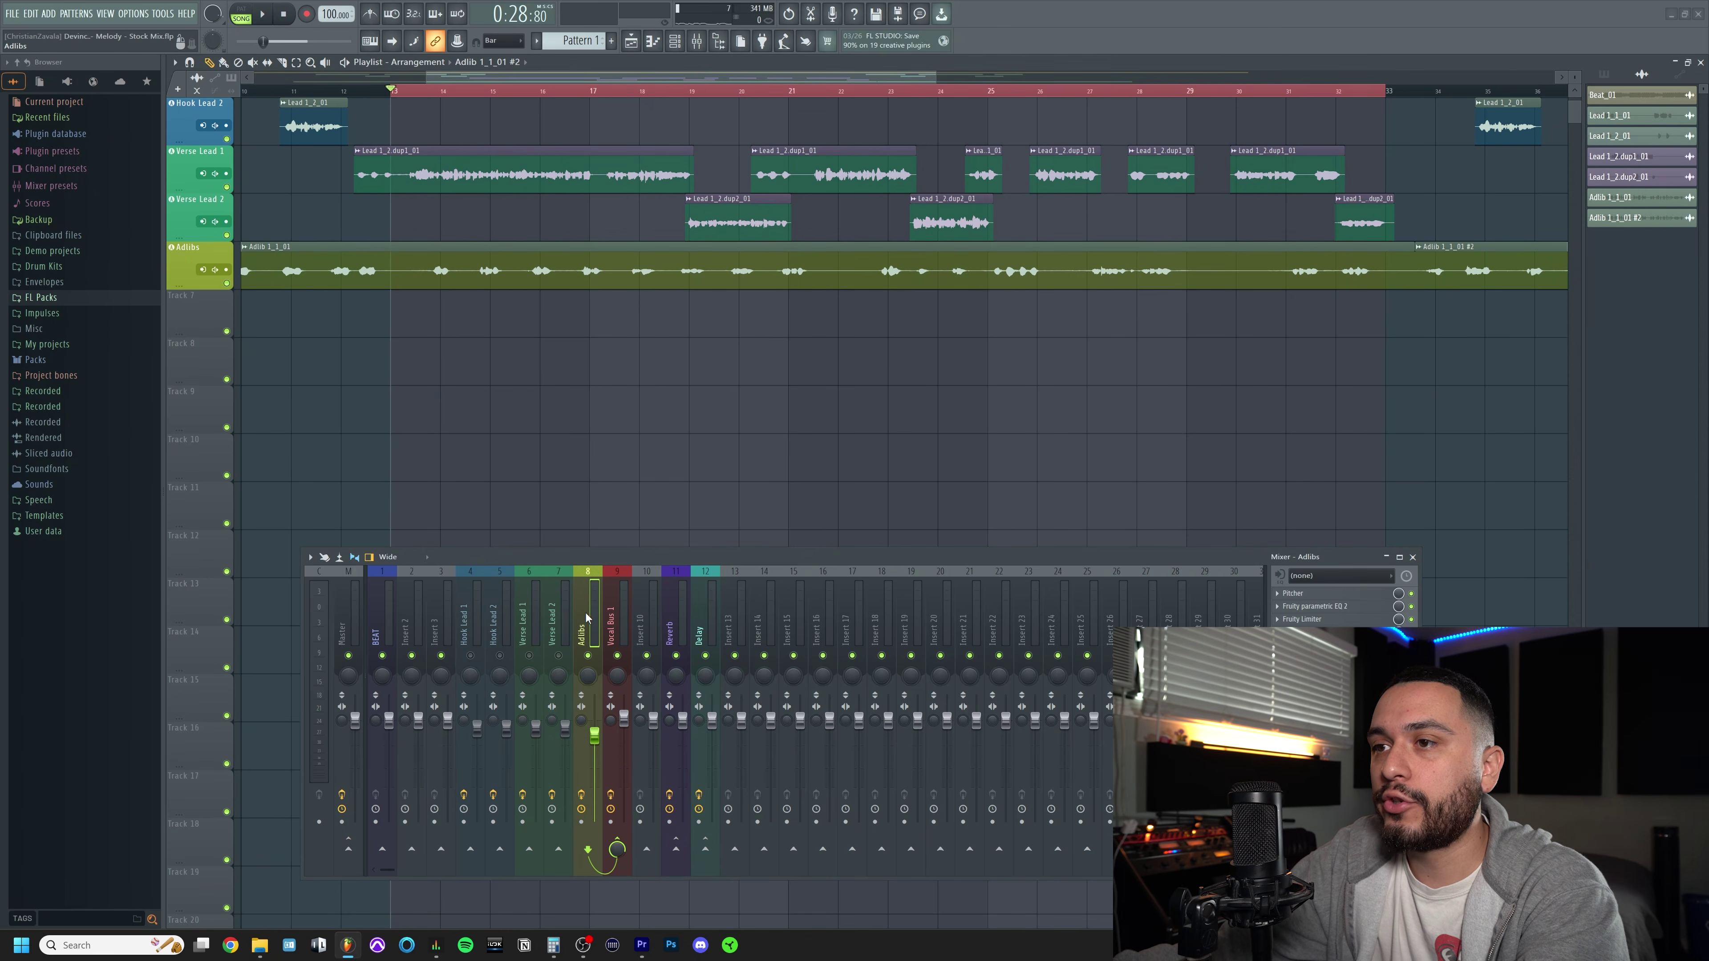
Inspect the mixer routing between the Adlibs, Vocal Bus 1 and Reverb tracks, ending with the Adlibs track selected
left_click(616, 609)
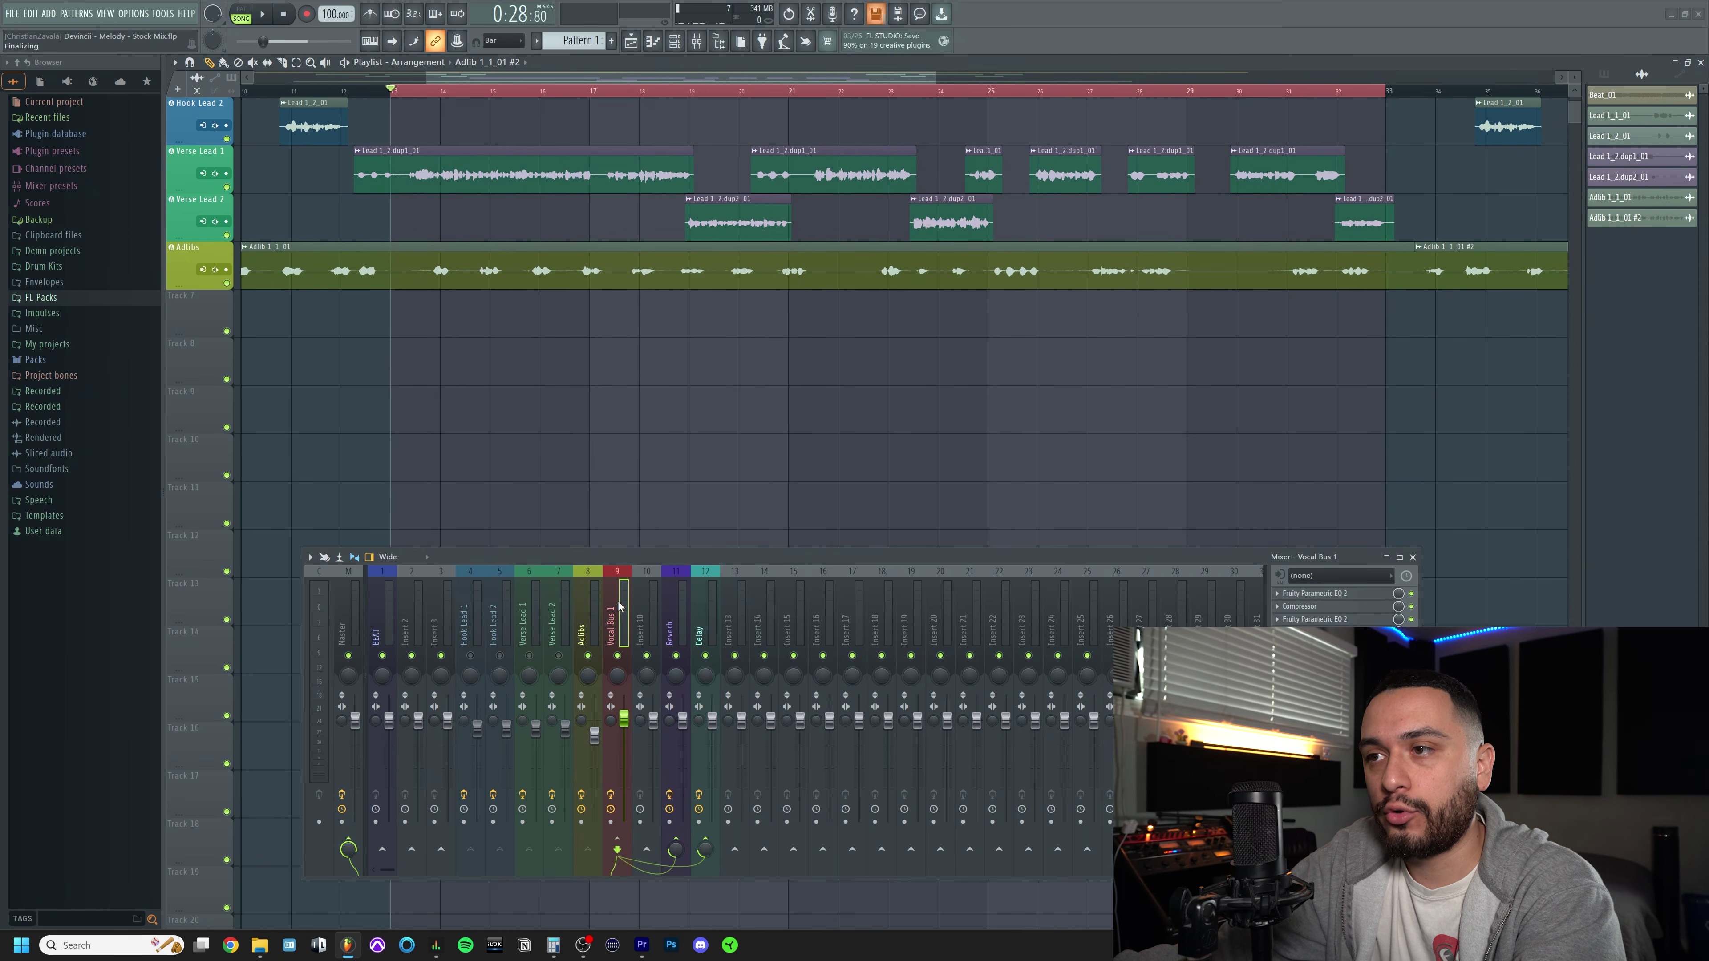
left_click(673, 611)
left_click(586, 629)
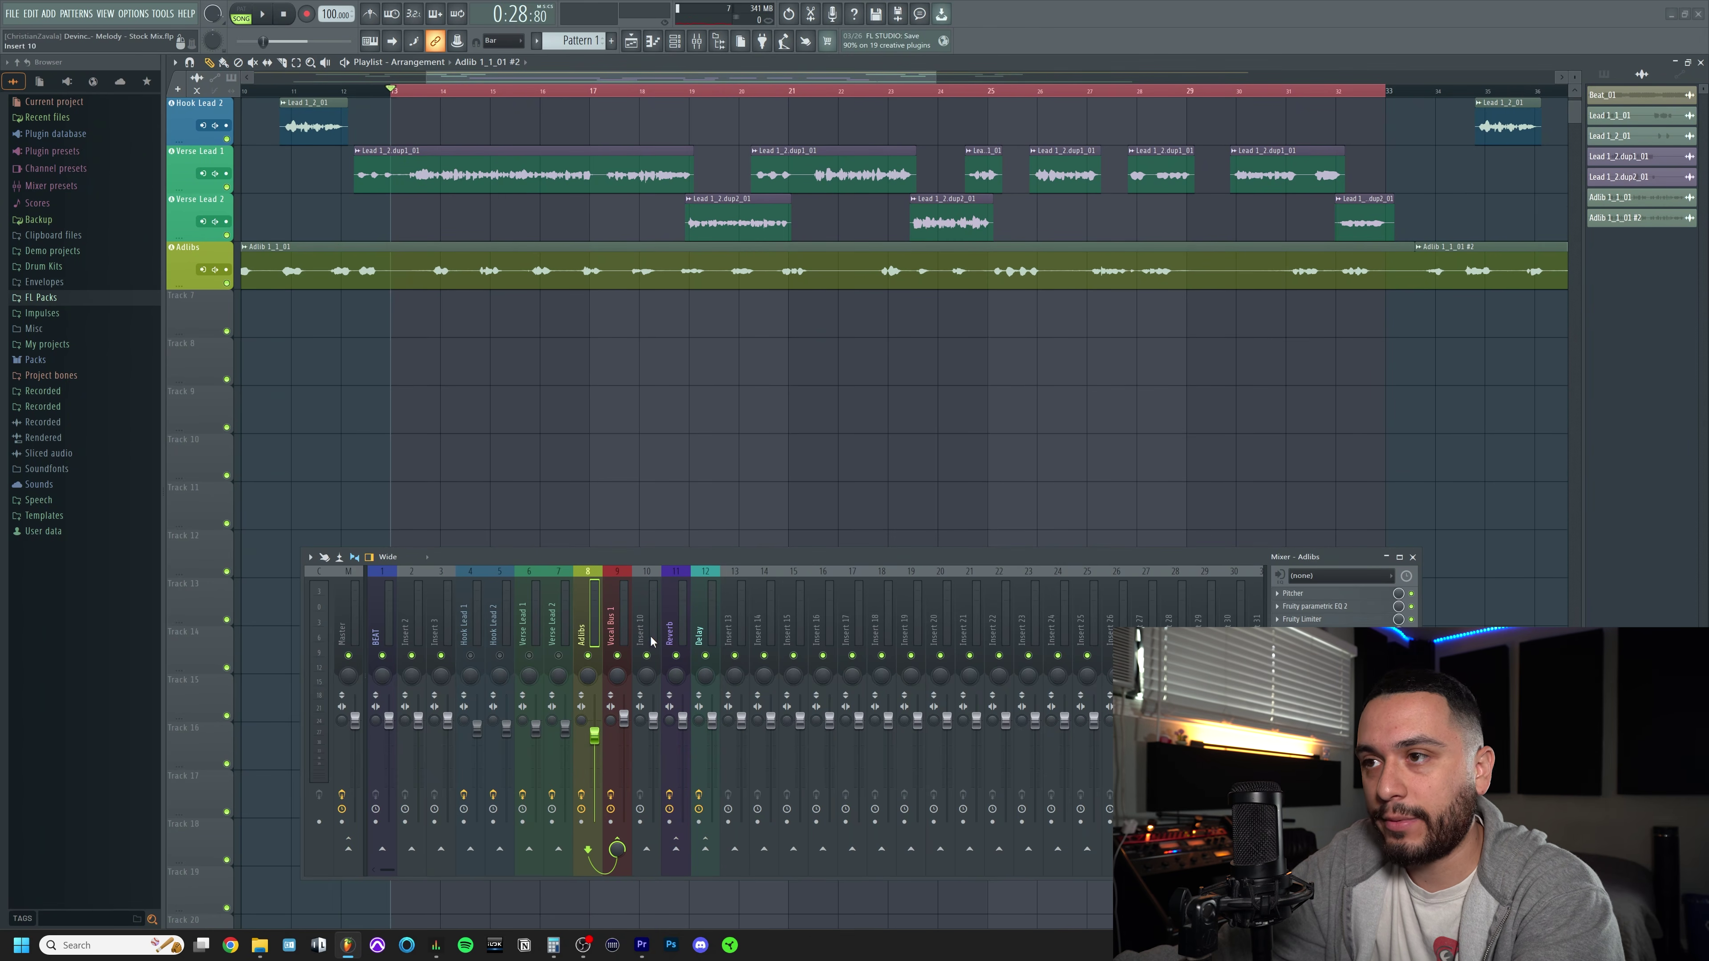
left_click(627, 633)
left_click(588, 629)
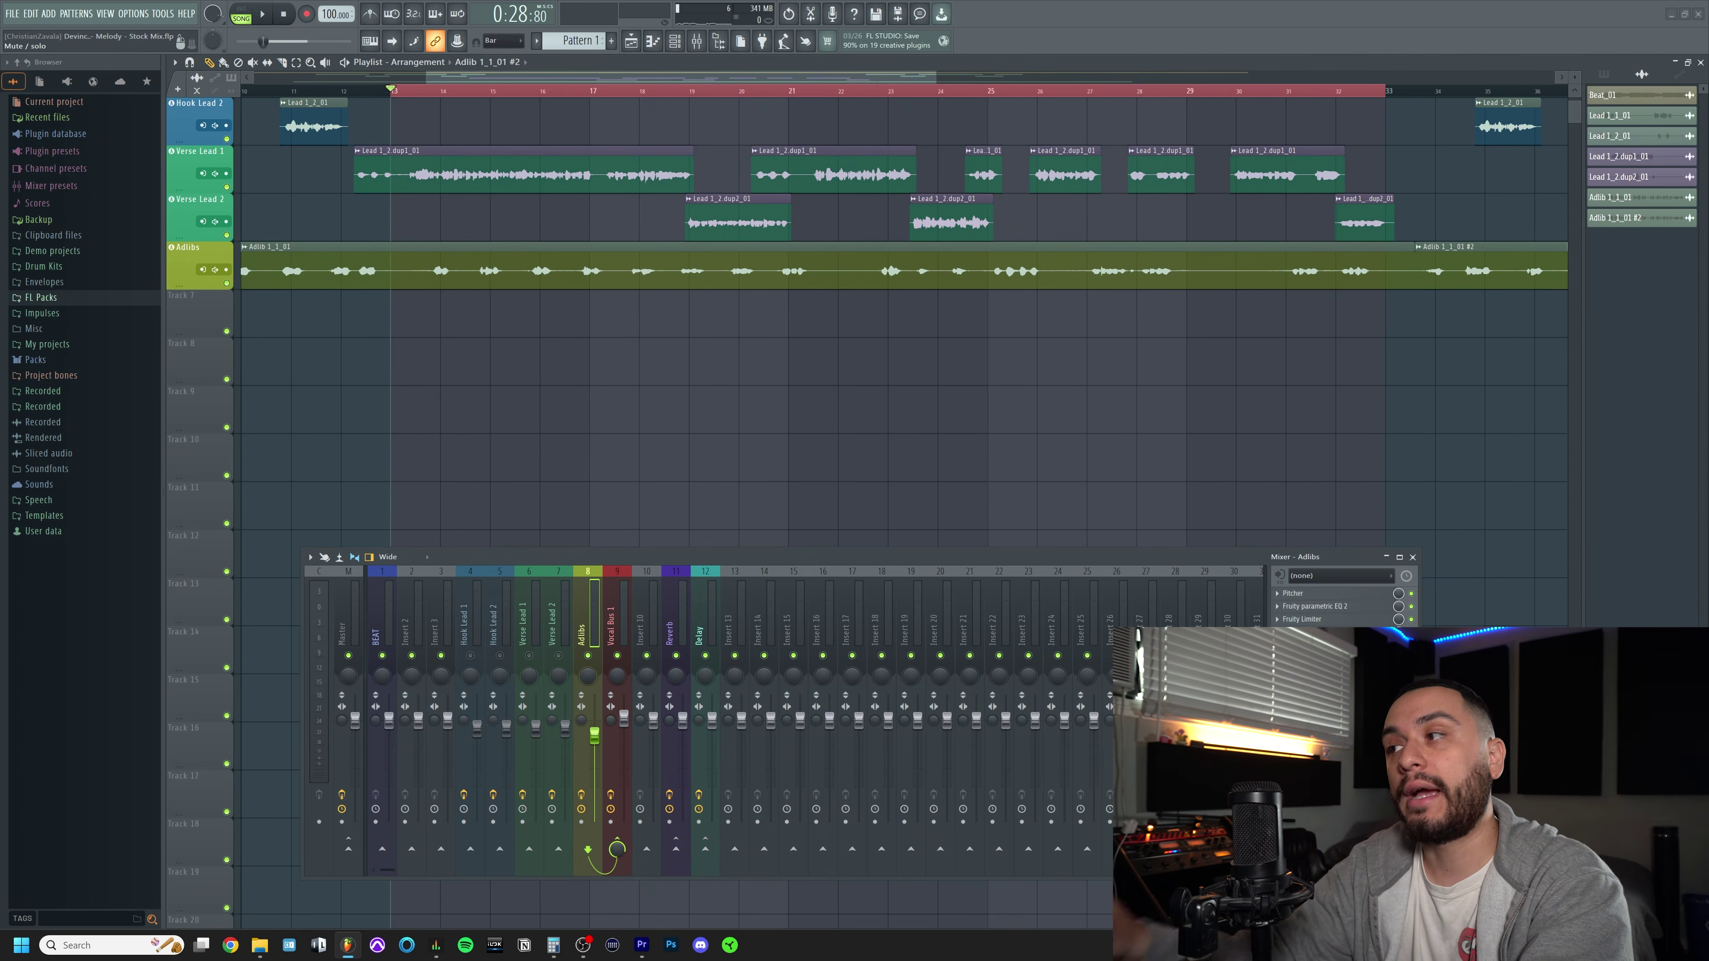
Review Fruity Reeverb 2 on the Adlibs track, close its window, and adjust the reverb's mix level in the effect slot
left_click(1312, 656)
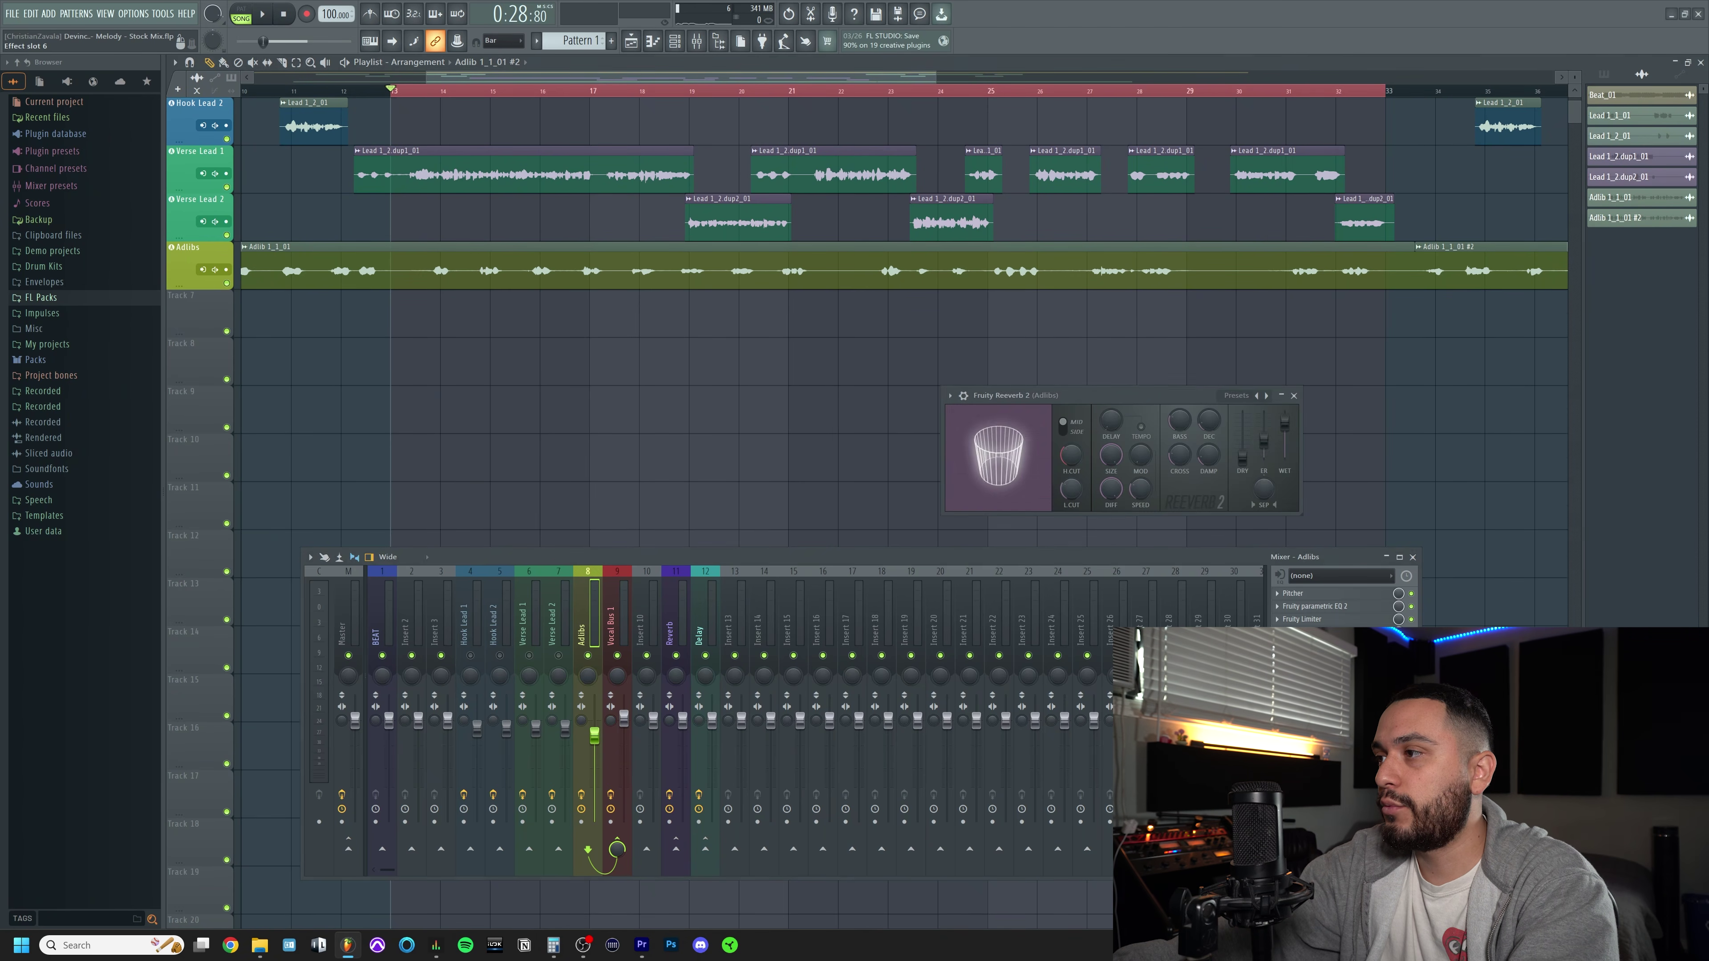
left_click_drag(1105, 393, 728, 365)
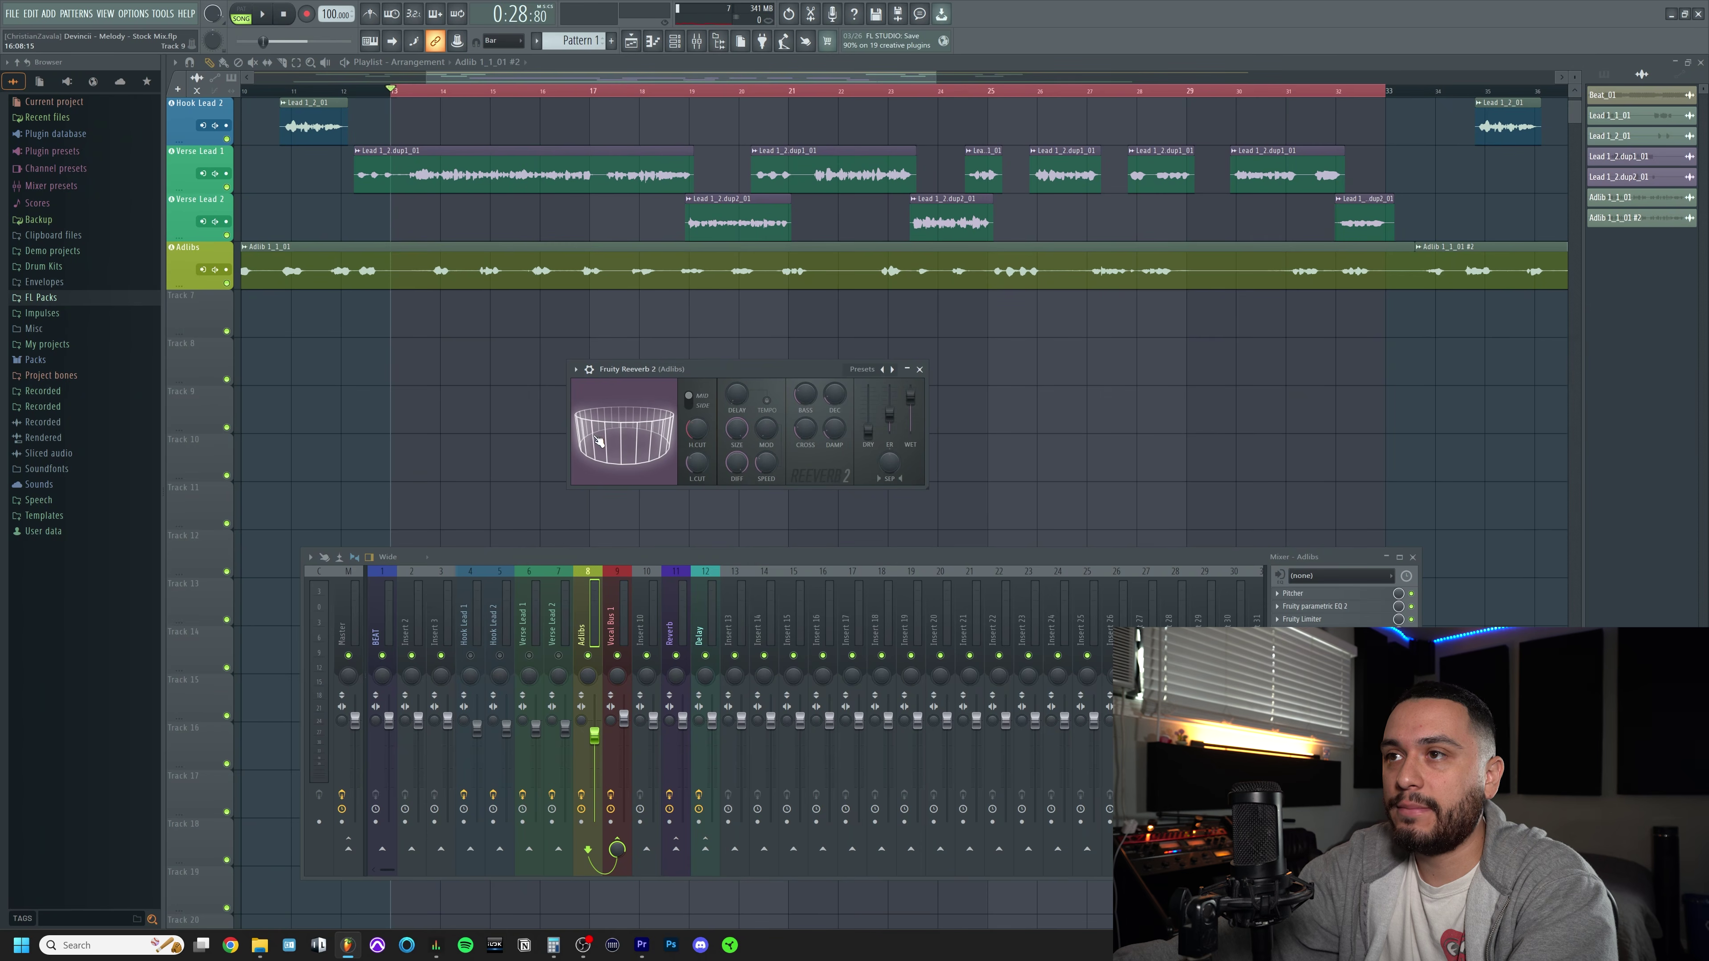
mouse_move(698, 459)
left_mouse_down()
mouse_move(698, 477)
mouse_move(697, 433)
left_mouse_up()
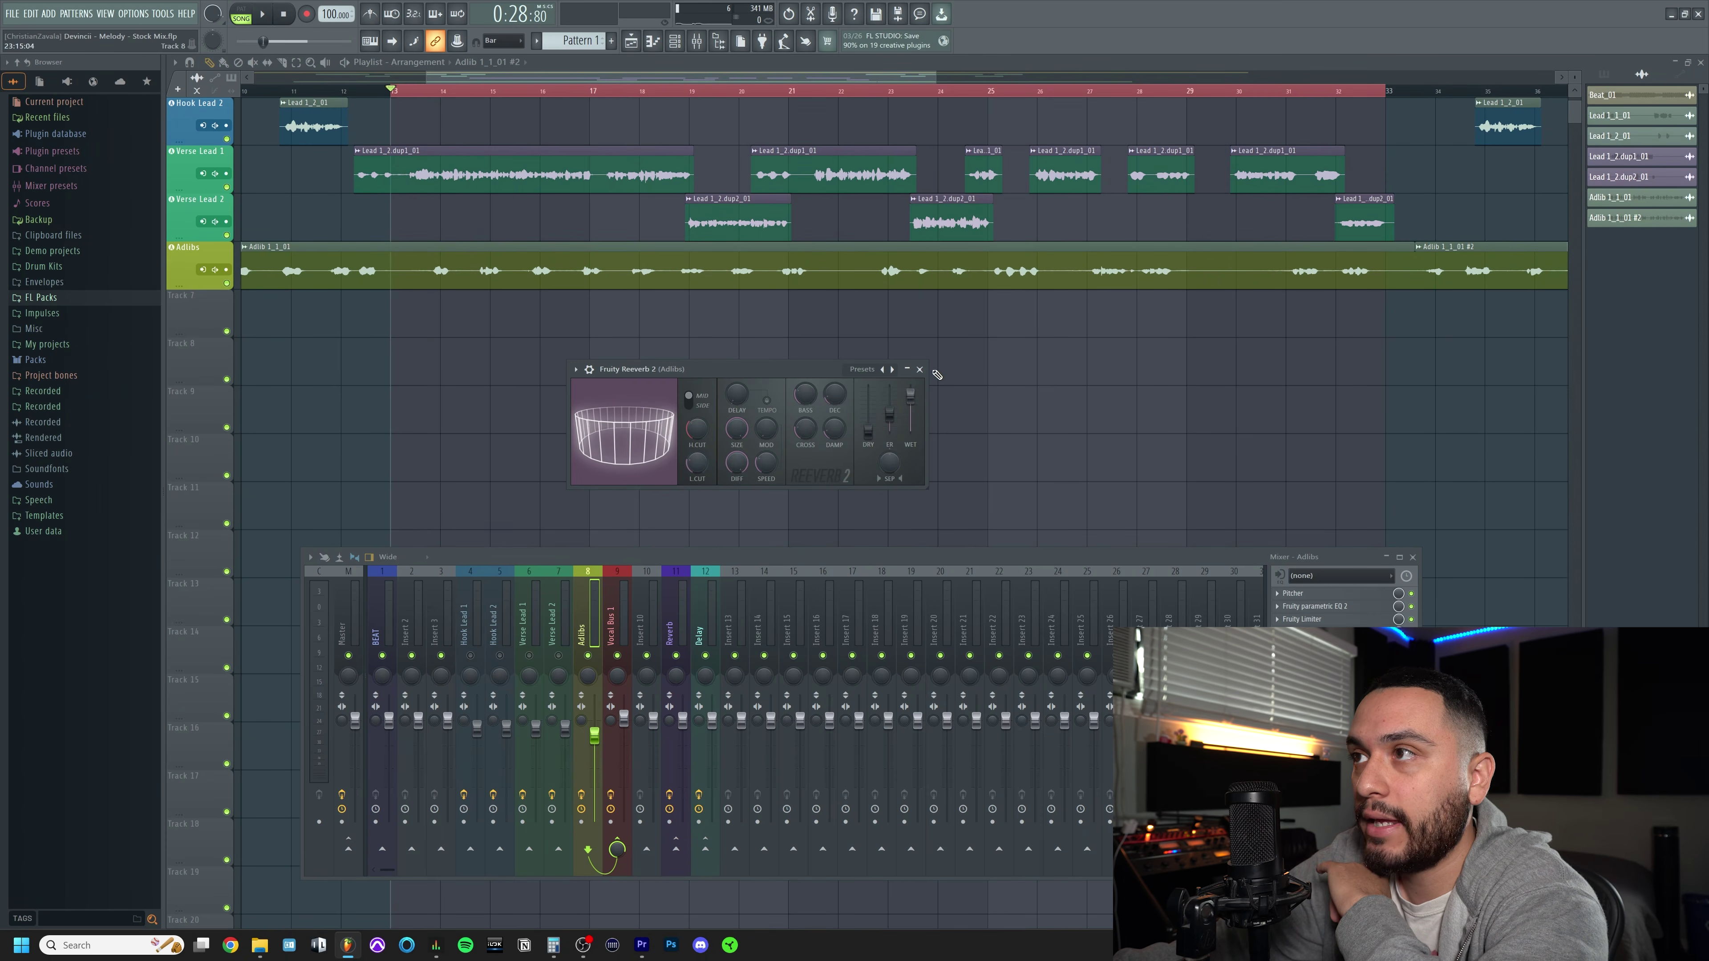
left_click(919, 369)
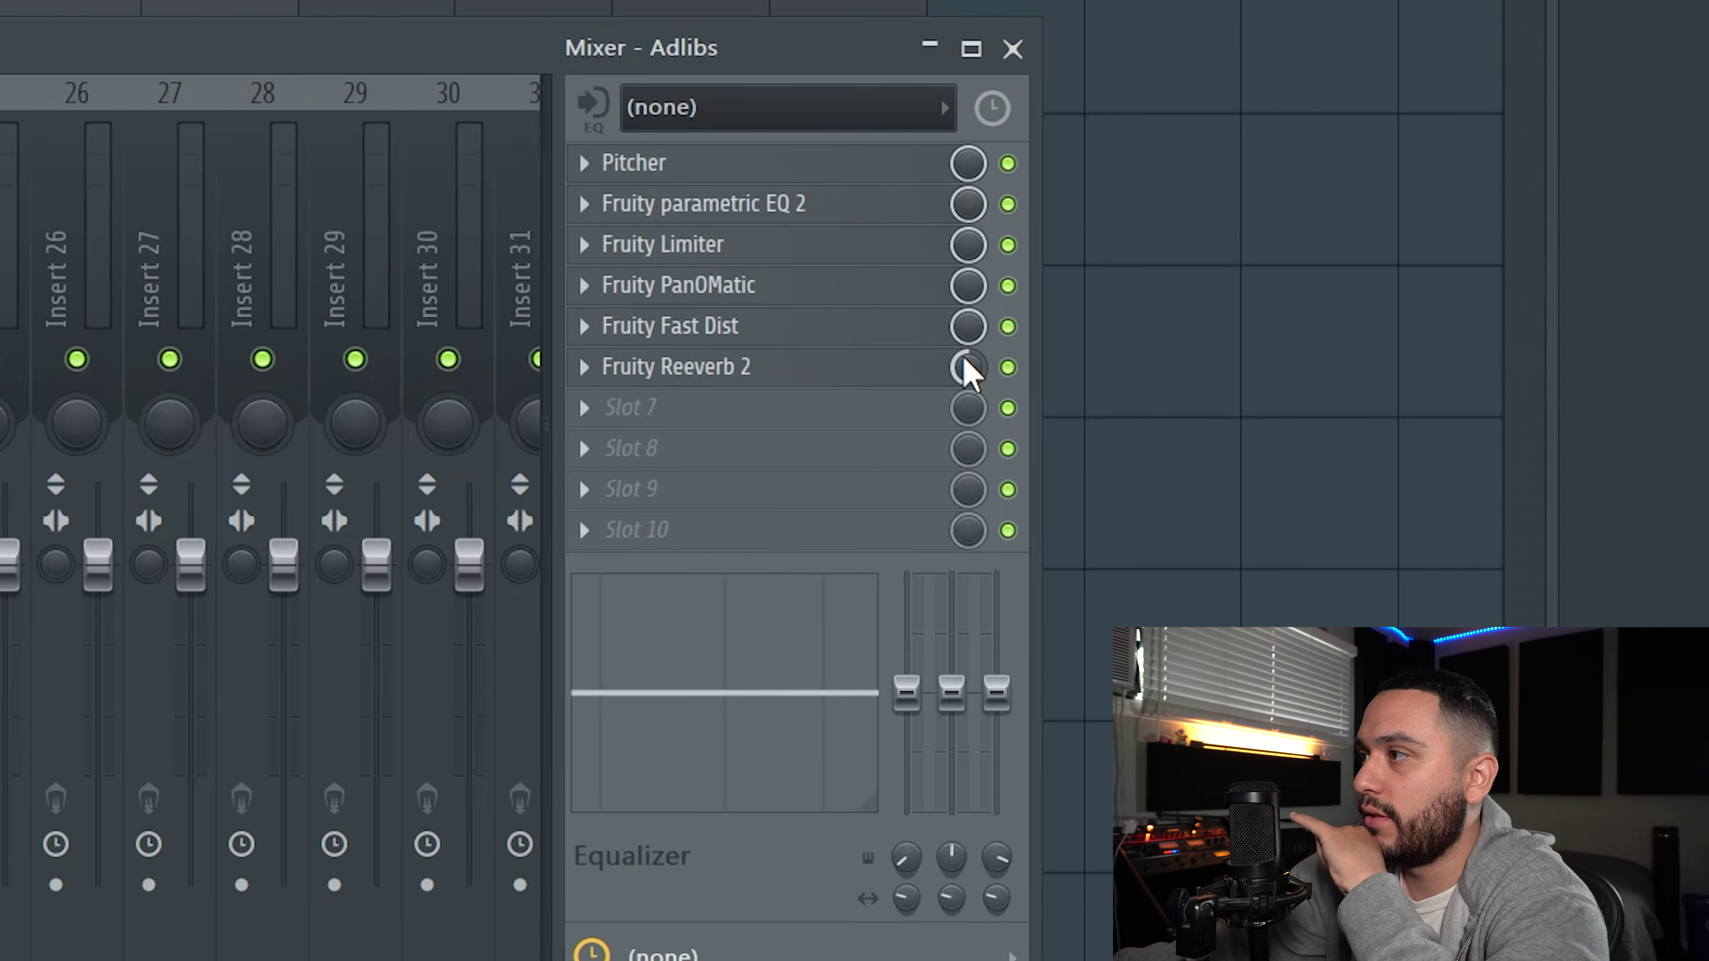
left_click_drag(969, 372, 968, 417)
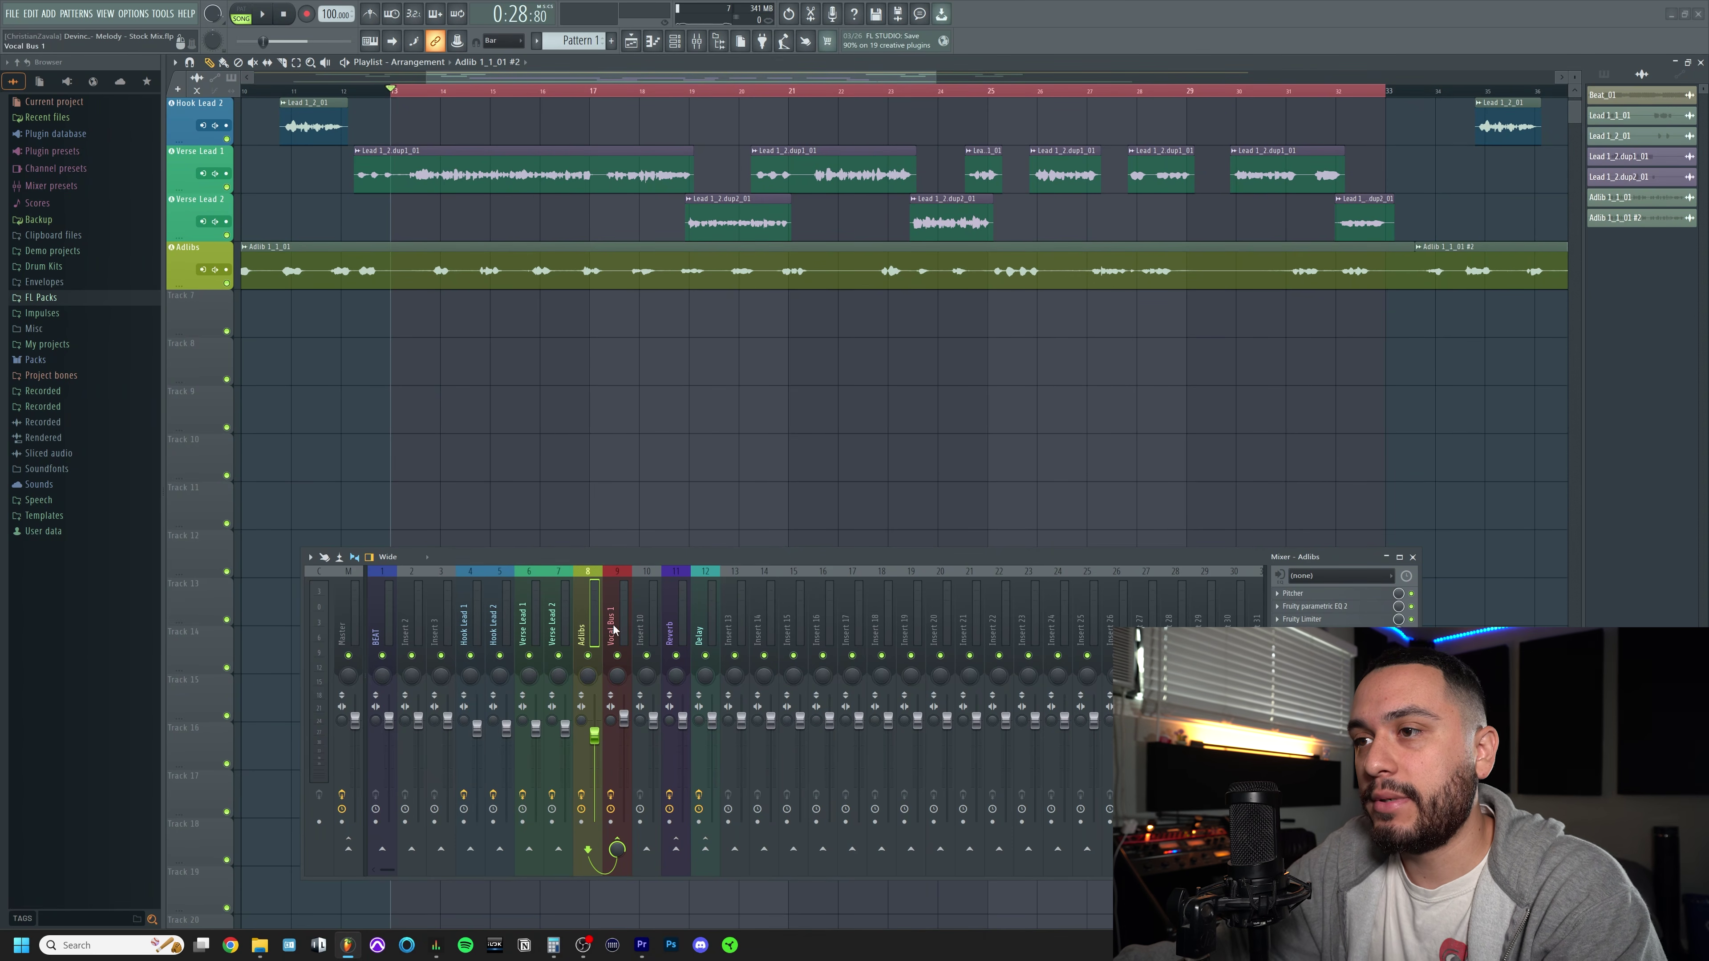
Clear the verse loop selection and bring the full arrangement, from the BEAT track to Adlibs, into view
scroll(708, 336, "down", 2)
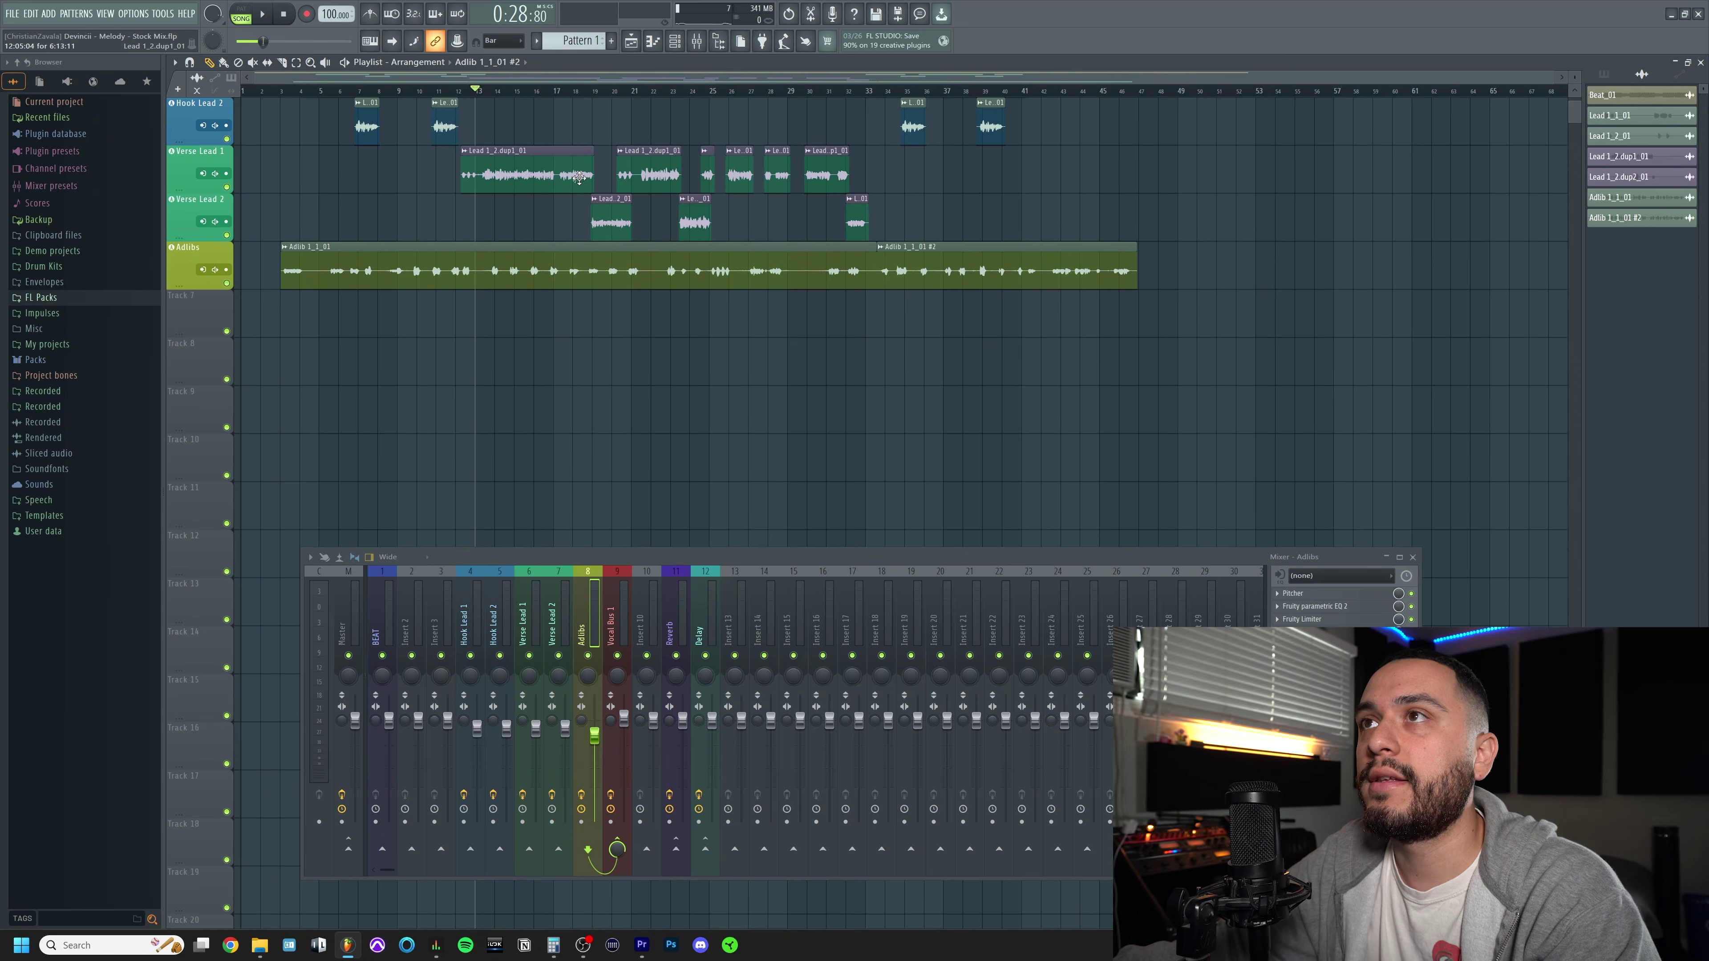
scroll(586, 310, "up", 2)
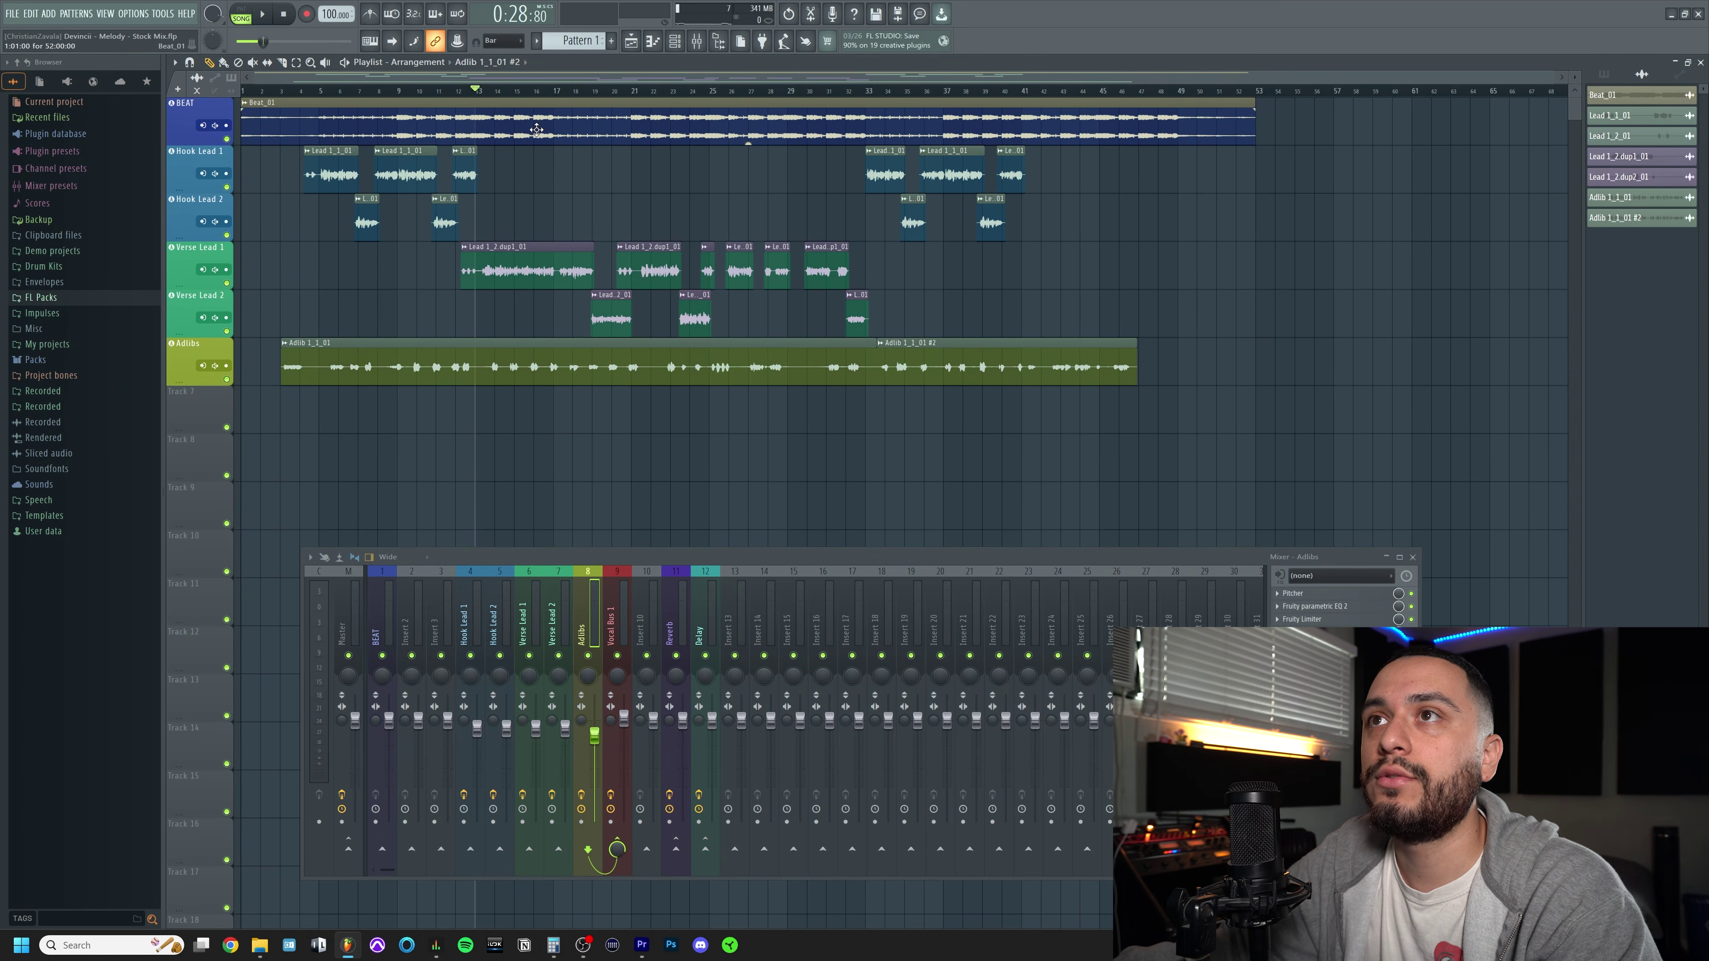